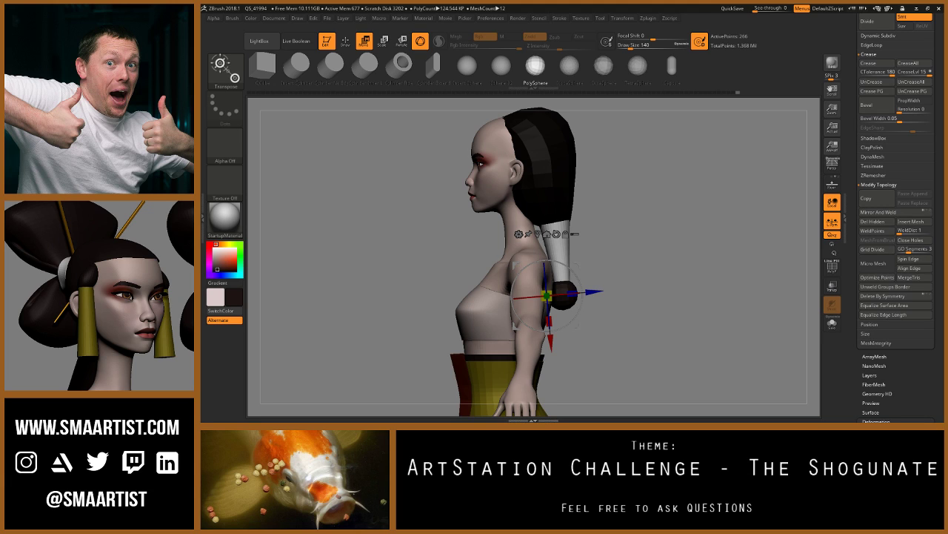
Step: Turn on the polyframe display and delete surplus edge loops from the ball at the ponytail's lower end with the ZModeler brush
{"action": "left_click_drag", "start_coordinate": [438, 258], "coordinate": [497, 230]}
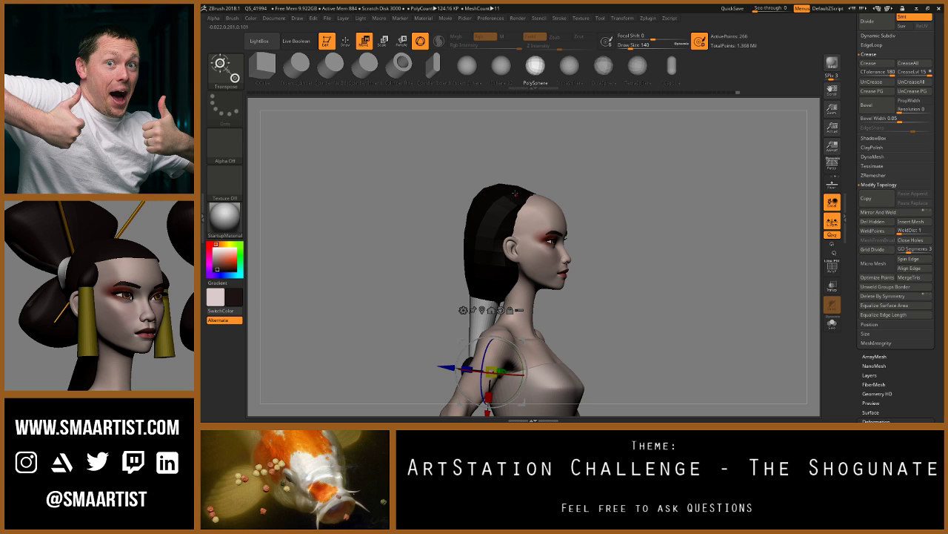
{"action": "mouse_move", "coordinate": [515, 193]}
{"action": "left_mouse_down"}
{"action": "mouse_move", "coordinate": [556, 216]}
{"action": "mouse_move", "coordinate": [599, 145]}
{"action": "mouse_move", "coordinate": [589, 196]}
{"action": "mouse_move", "coordinate": [559, 252]}
{"action": "mouse_move", "coordinate": [585, 141]}
{"action": "mouse_move", "coordinate": [577, 218]}
{"action": "mouse_move", "coordinate": [576, 205]}
{"action": "left_mouse_up"}
{"action": "key", "text": "b"}
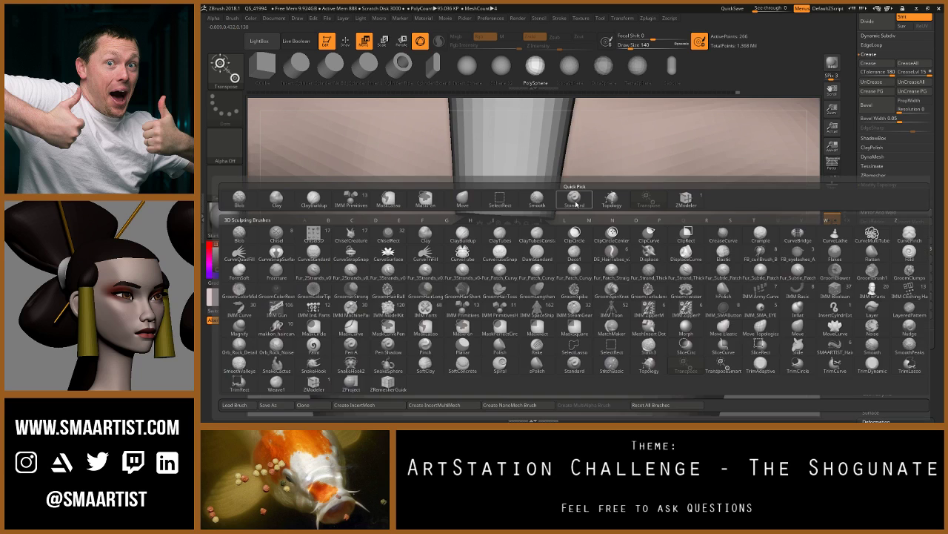
{"action": "key", "text": "m"}
{"action": "key", "text": "v"}
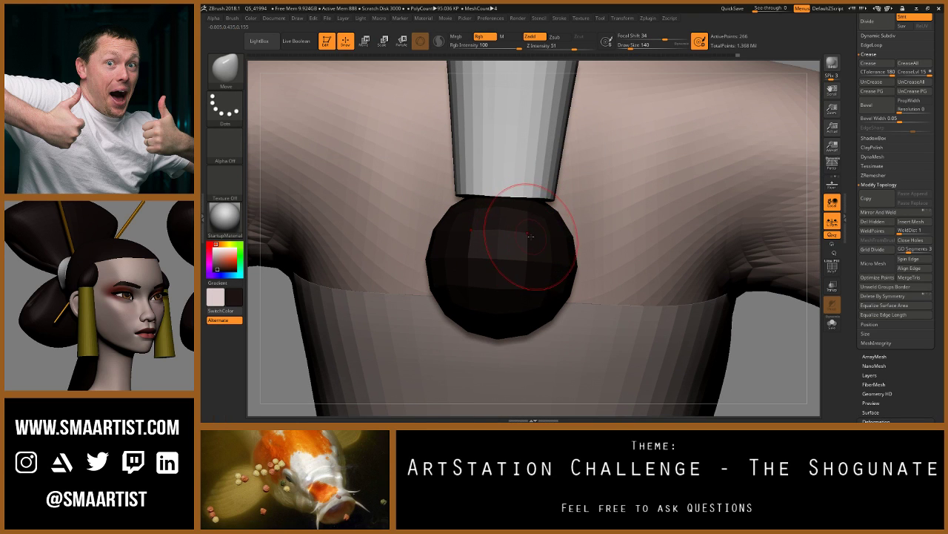
{"action": "key", "text": "b"}
{"action": "key", "text": "z"}
{"action": "key", "text": "m"}
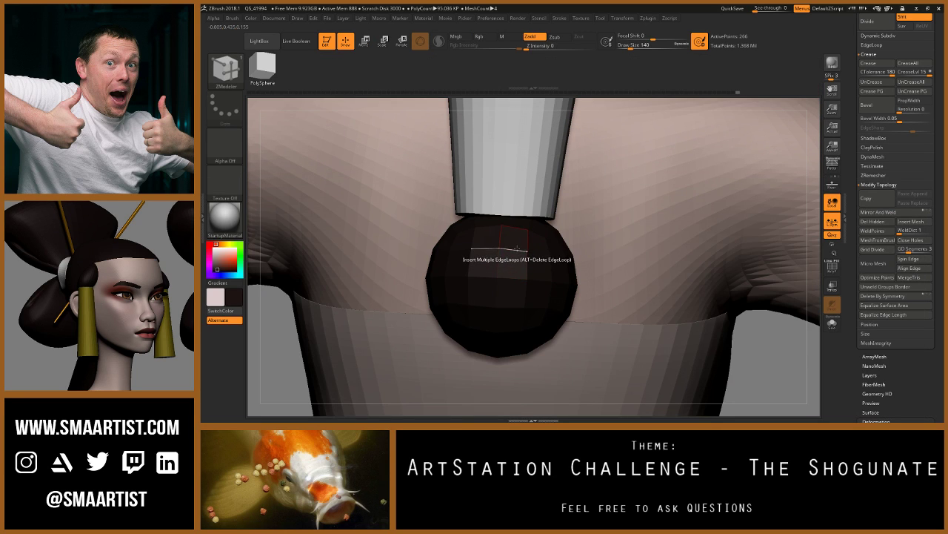
{"action": "key", "text": "shift+f"}
{"action": "right_click_drag", "start_coordinate": [520, 253], "coordinate": [540, 254]}
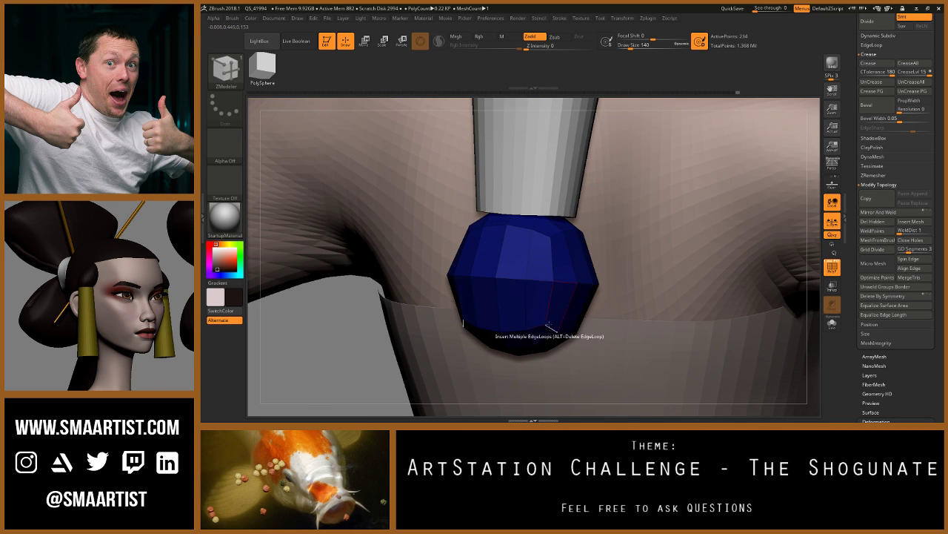
{"action": "right_click_drag", "start_coordinate": [548, 321], "coordinate": [609, 314]}
{"action": "left_click", "coordinate": [528, 303], "text": "alt"}
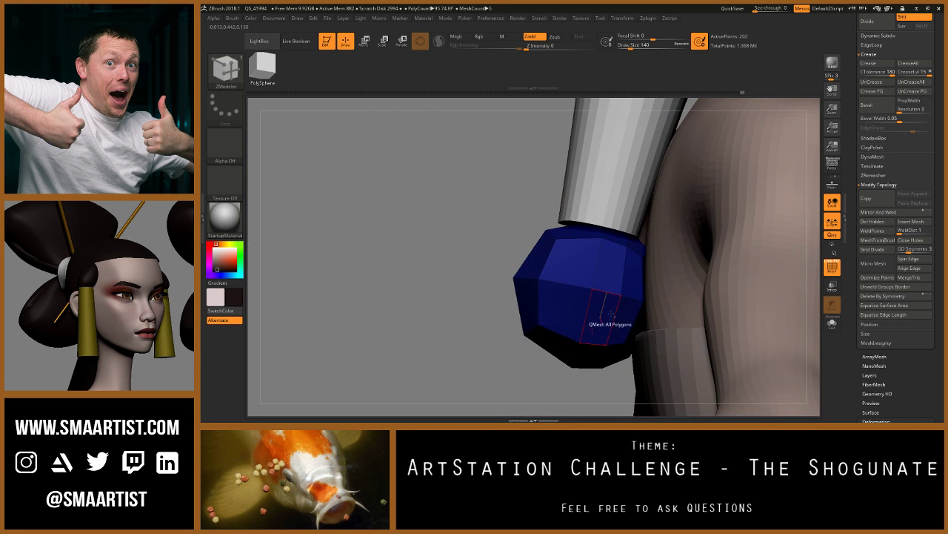
{"action": "mouse_move", "coordinate": [573, 284]}
{"action": "right_mouse_down"}
{"action": "mouse_move", "coordinate": [627, 288]}
{"action": "mouse_move", "coordinate": [553, 255]}
{"action": "mouse_move", "coordinate": [584, 233]}
{"action": "mouse_move", "coordinate": [538, 273]}
{"action": "mouse_move", "coordinate": [548, 273]}
{"action": "mouse_move", "coordinate": [546, 303]}
{"action": "mouse_move", "coordinate": [569, 348]}
{"action": "mouse_move", "coordinate": [566, 314]}
{"action": "right_mouse_up"}
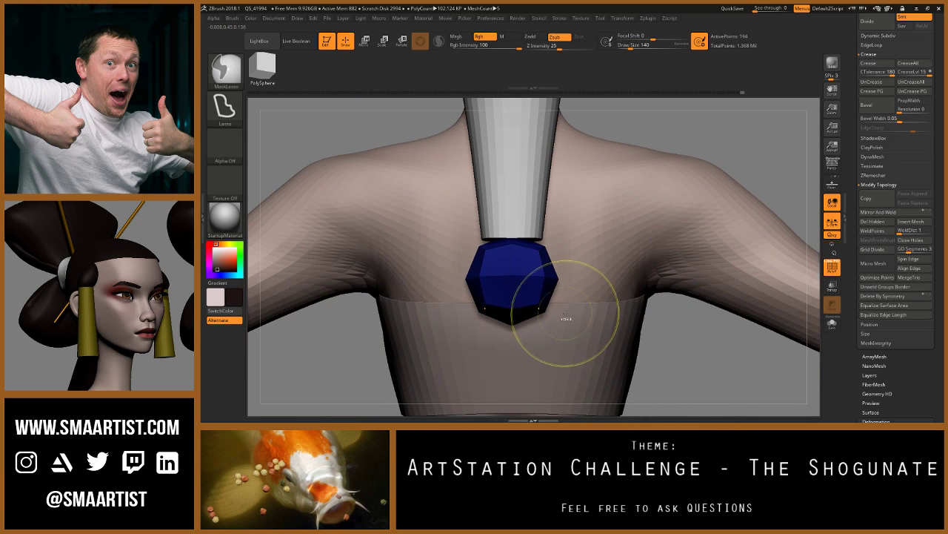
{"action": "left_click_drag", "start_coordinate": [558, 371], "coordinate": [599, 339], "text": "ctrl+shift"}
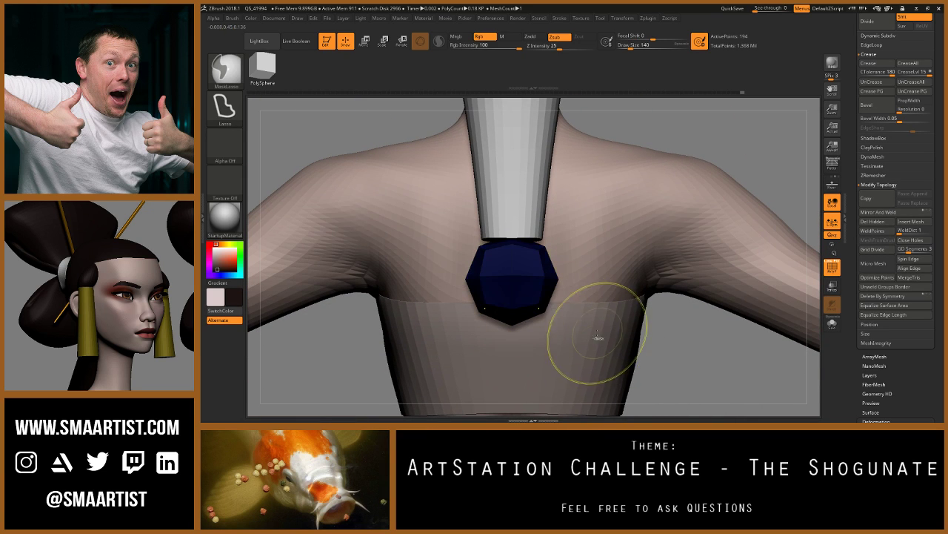
{"action": "key", "text": "w"}
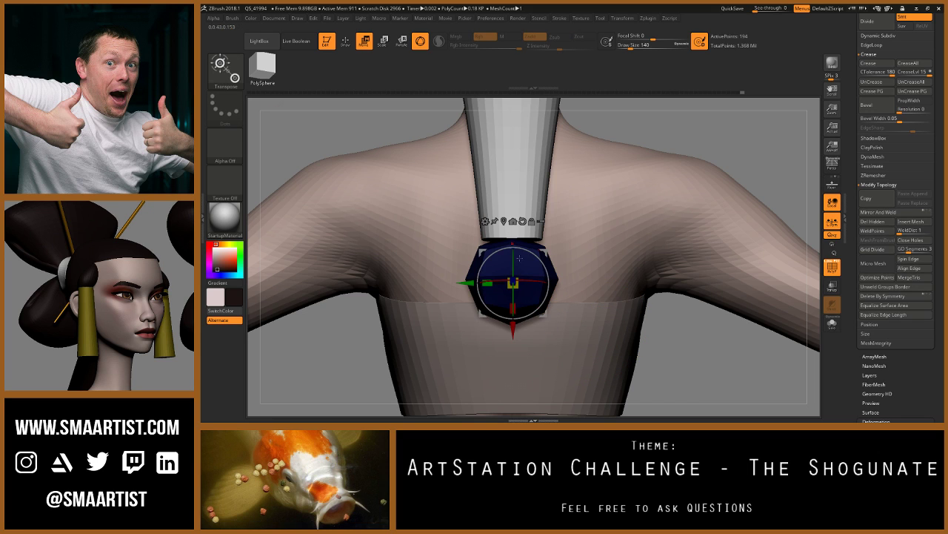
{"action": "left_click", "coordinate": [506, 222]}
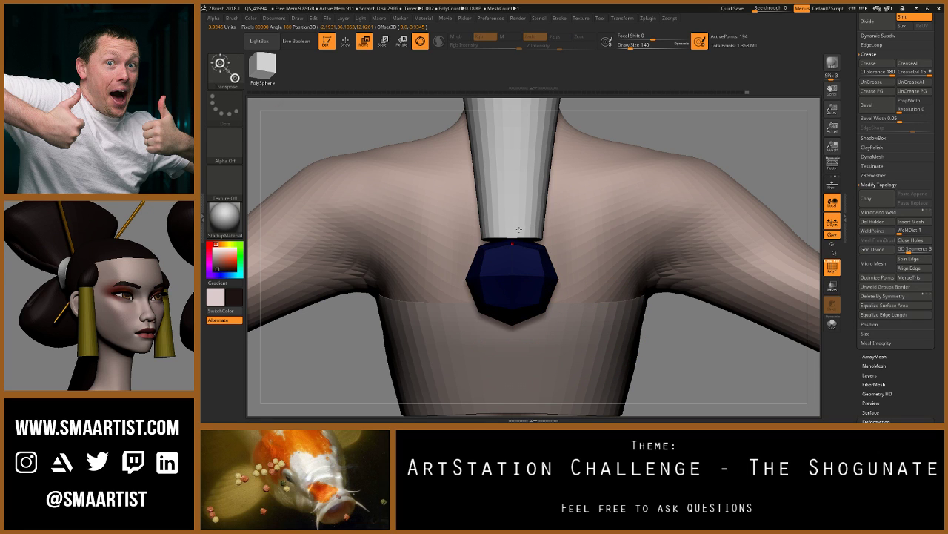
{"action": "mouse_move", "coordinate": [604, 318]}
{"action": "right_mouse_down", "text": "ctrl"}
{"action": "mouse_move", "coordinate": [609, 204]}
{"action": "mouse_move", "coordinate": [578, 217]}
{"action": "mouse_move", "coordinate": [510, 216]}
{"action": "right_mouse_up", "text": "ctrl"}
{"action": "mouse_move", "coordinate": [595, 207]}
{"action": "left_mouse_down", "text": "ctrl"}
{"action": "mouse_move", "coordinate": [570, 238]}
{"action": "mouse_move", "coordinate": [499, 270]}
{"action": "mouse_move", "coordinate": [432, 211]}
{"action": "mouse_move", "coordinate": [585, 111]}
{"action": "mouse_move", "coordinate": [615, 171]}
{"action": "left_mouse_up", "text": "ctrl"}
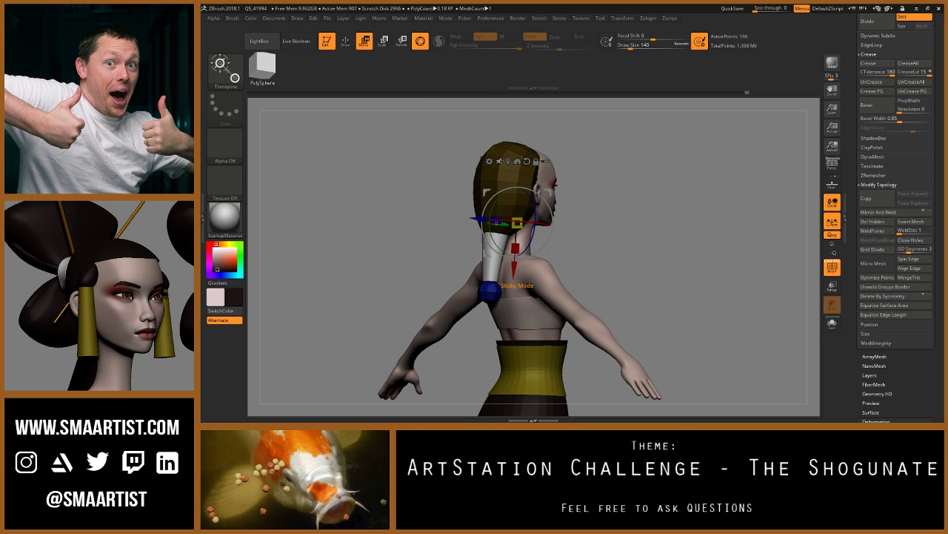
{"action": "left_click", "coordinate": [508, 160]}
{"action": "right_click_drag", "start_coordinate": [535, 241], "coordinate": [650, 282]}
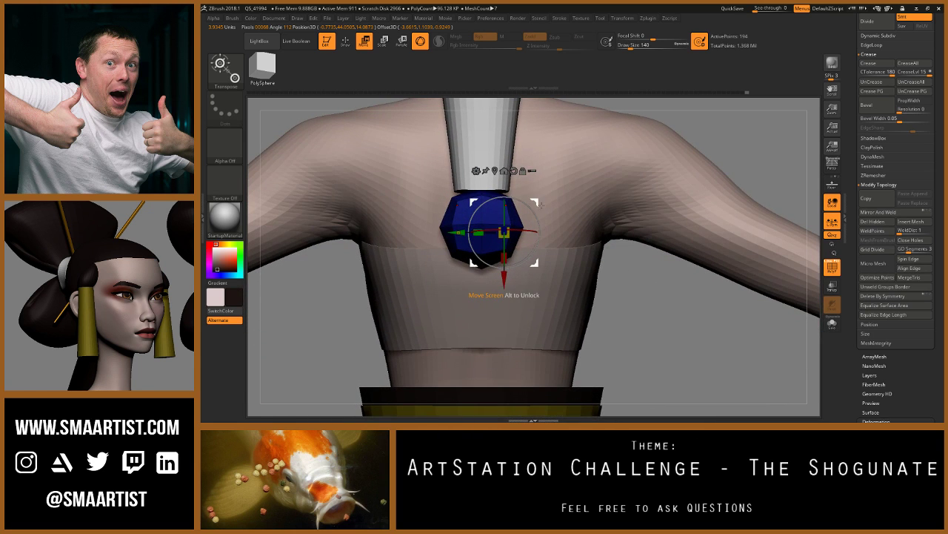
{"action": "left_click_drag", "start_coordinate": [538, 203], "coordinate": [543, 206]}
{"action": "key", "text": "ctrl+z"}
Step: Mask the upper part of the ball and move its unmasked lower corners outward and down with the gizmo
{"action": "mouse_move", "coordinate": [618, 323]}
{"action": "left_mouse_down", "text": "ctrl"}
{"action": "mouse_move", "coordinate": [474, 341]}
{"action": "mouse_move", "coordinate": [464, 259]}
{"action": "mouse_move", "coordinate": [471, 185]}
{"action": "mouse_move", "coordinate": [549, 248]}
{"action": "mouse_move", "coordinate": [535, 259]}
{"action": "mouse_move", "coordinate": [525, 252]}
{"action": "left_mouse_up", "text": "ctrl"}
{"action": "left_click", "coordinate": [579, 259]}
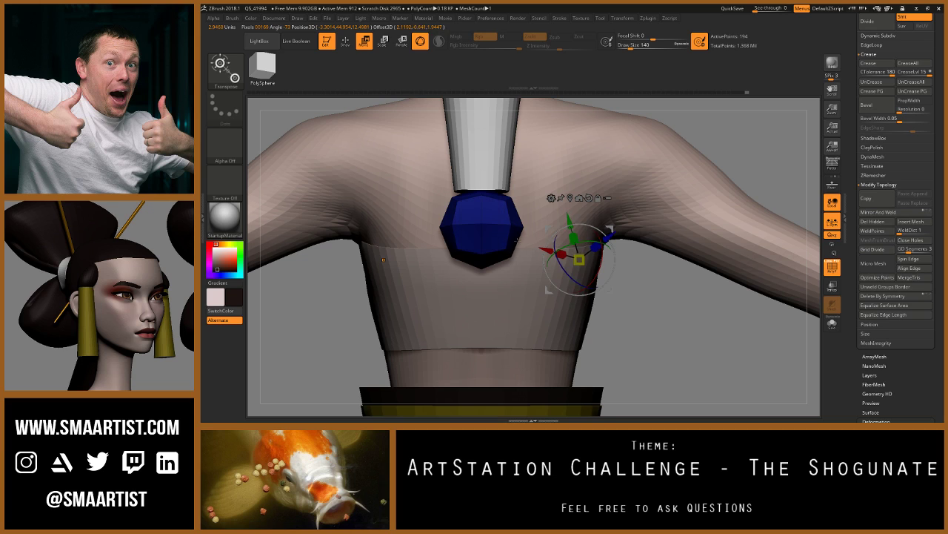
{"action": "left_click", "coordinate": [628, 290], "text": "ctrl"}
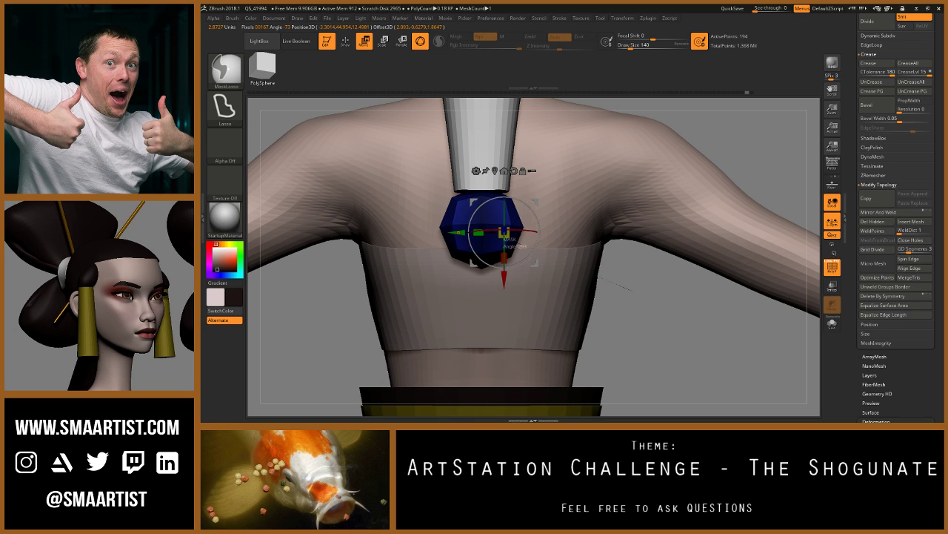
{"action": "mouse_move", "coordinate": [597, 277]}
{"action": "left_mouse_down", "text": "ctrl"}
{"action": "mouse_move", "coordinate": [586, 168]}
{"action": "mouse_move", "coordinate": [656, 238]}
{"action": "left_mouse_up", "text": "ctrl"}
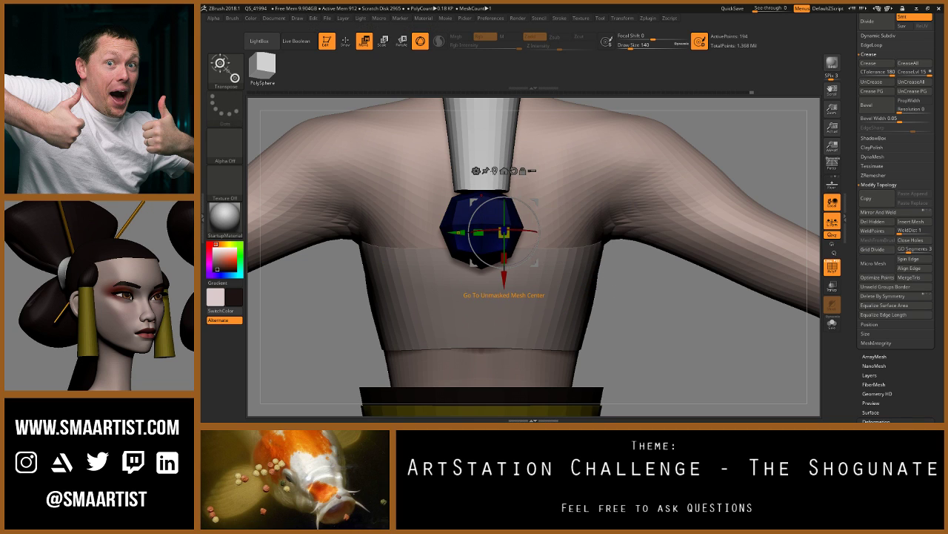
{"action": "left_click", "coordinate": [495, 171]}
{"action": "left_click_drag", "start_coordinate": [539, 226], "coordinate": [551, 229]}
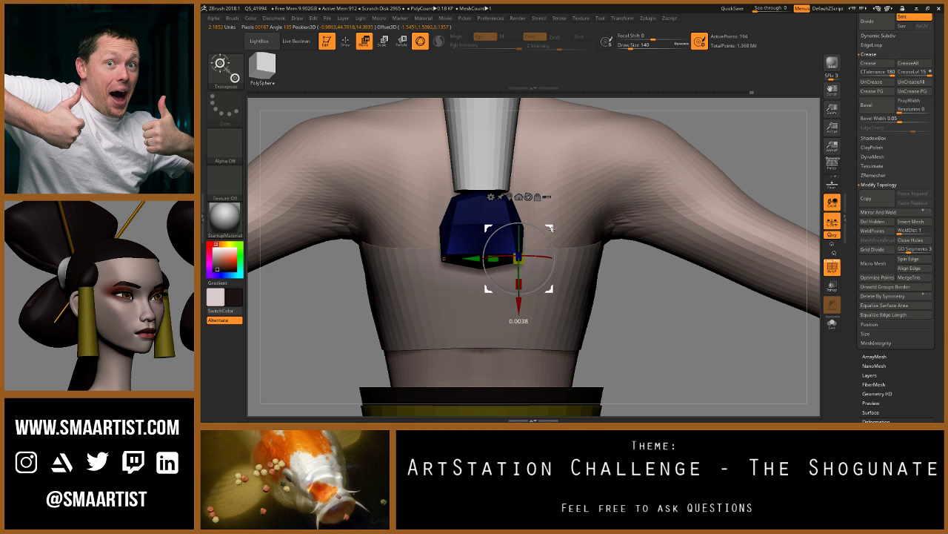
Step: Use the Move brush to shape the ball into a tapered block, narrower at its top, from the back view
{"action": "key", "text": "b"}
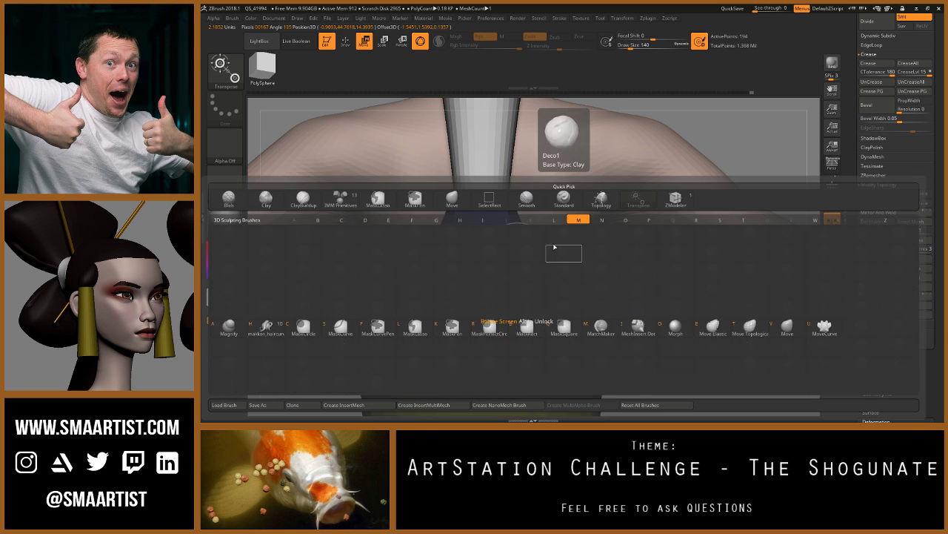
{"action": "key", "text": "v"}
{"action": "left_click_drag", "start_coordinate": [520, 242], "coordinate": [544, 259]}
{"action": "right_click_drag", "start_coordinate": [544, 258], "coordinate": [528, 243]}
{"action": "key", "text": "ctrl+z"}
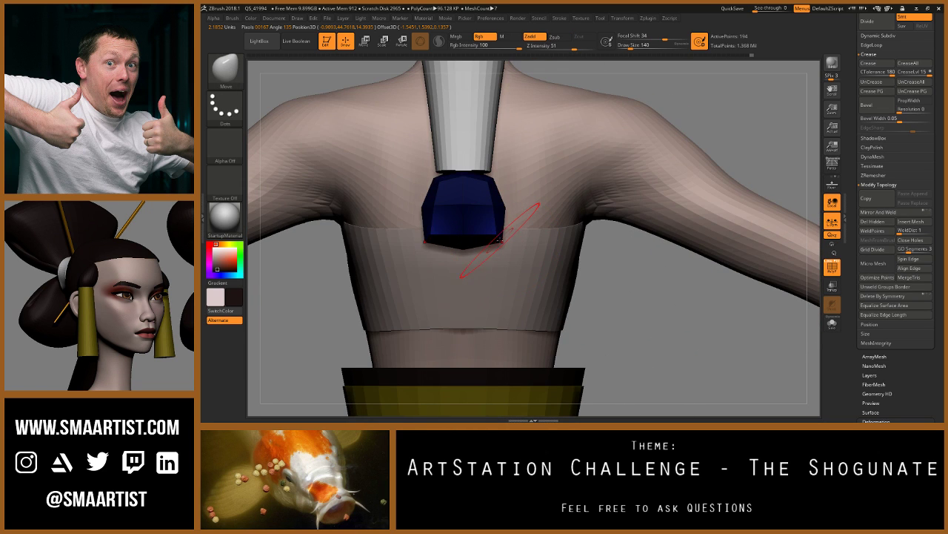
{"action": "left_click_drag", "start_coordinate": [500, 240], "coordinate": [506, 243]}
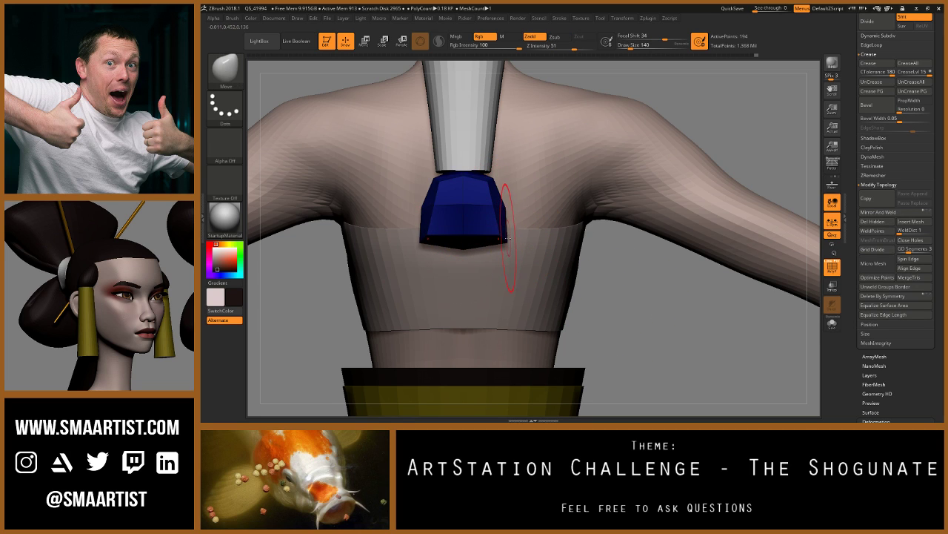
{"action": "left_click_drag", "start_coordinate": [503, 239], "coordinate": [491, 204]}
{"action": "mouse_move", "coordinate": [492, 203]}
{"action": "right_mouse_down"}
{"action": "mouse_move", "coordinate": [556, 205]}
{"action": "mouse_move", "coordinate": [492, 204]}
{"action": "right_mouse_up"}
{"action": "left_click_drag", "start_coordinate": [492, 204], "coordinate": [495, 204]}
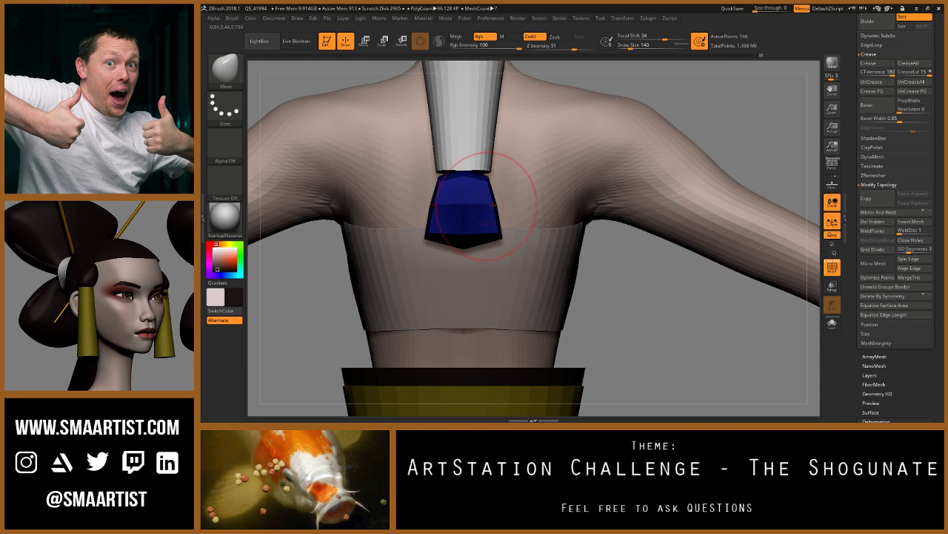
Step: Set the Draw Size to 81, isolate the block, and refine its side profile and top edge with the Move brush
{"action": "mouse_move", "coordinate": [492, 205]}
{"action": "right_mouse_down"}
{"action": "mouse_move", "coordinate": [523, 205]}
{"action": "mouse_move", "coordinate": [512, 204]}
{"action": "right_mouse_up"}
{"action": "key", "text": "s"}
{"action": "left_click_drag", "start_coordinate": [508, 205], "coordinate": [504, 204]}
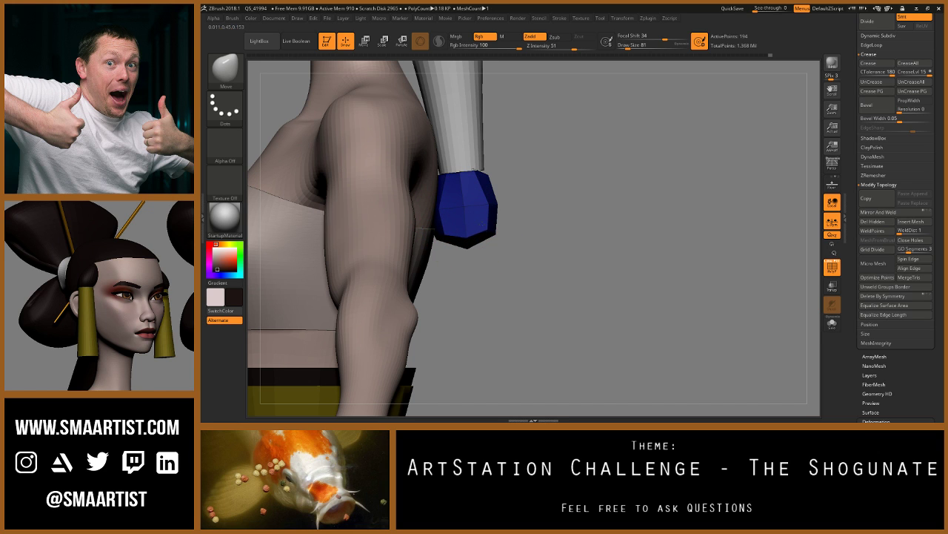
{"action": "left_click_drag", "start_coordinate": [567, 233], "coordinate": [535, 231]}
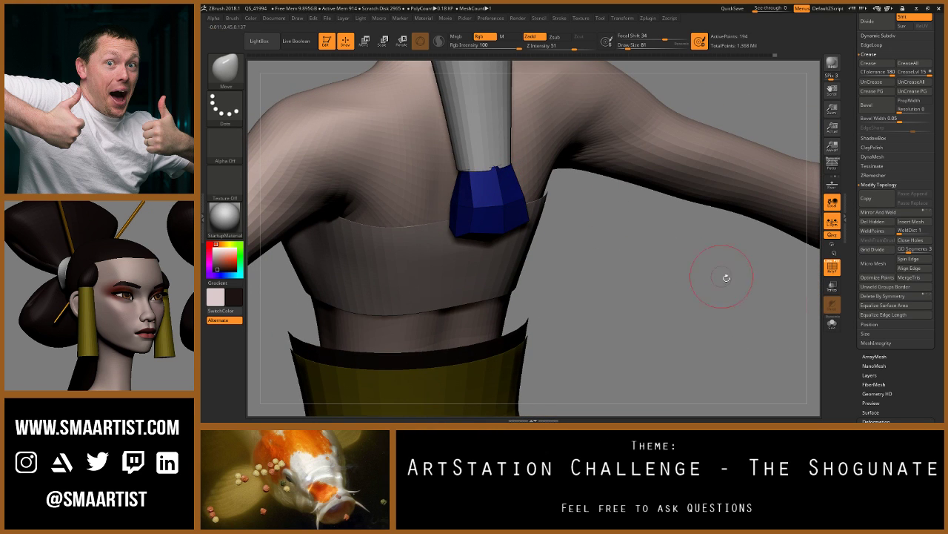
{"action": "left_click", "coordinate": [832, 323]}
{"action": "mouse_move", "coordinate": [528, 170]}
{"action": "left_mouse_down"}
{"action": "mouse_move", "coordinate": [509, 158]}
{"action": "mouse_move", "coordinate": [476, 166]}
{"action": "mouse_move", "coordinate": [477, 197]}
{"action": "left_mouse_up"}
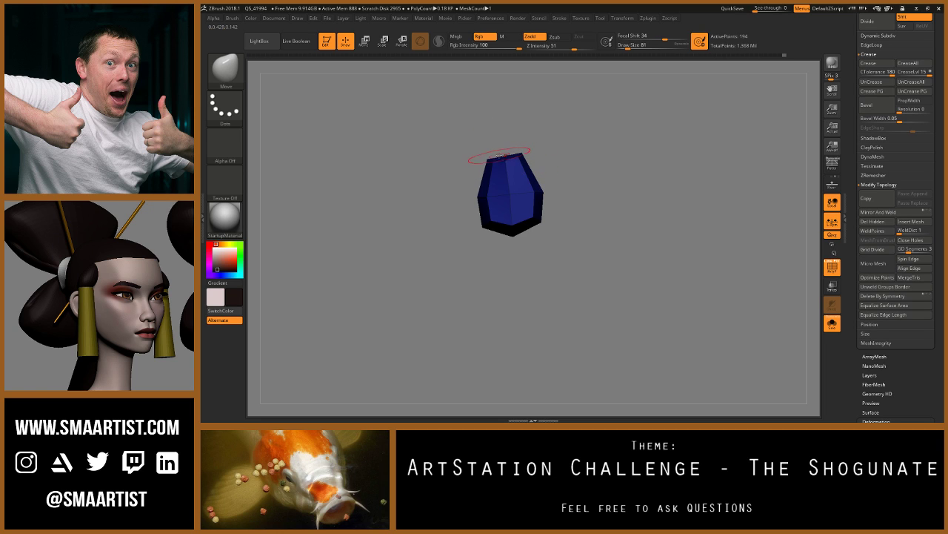
{"action": "left_click_drag", "start_coordinate": [554, 200], "coordinate": [505, 165]}
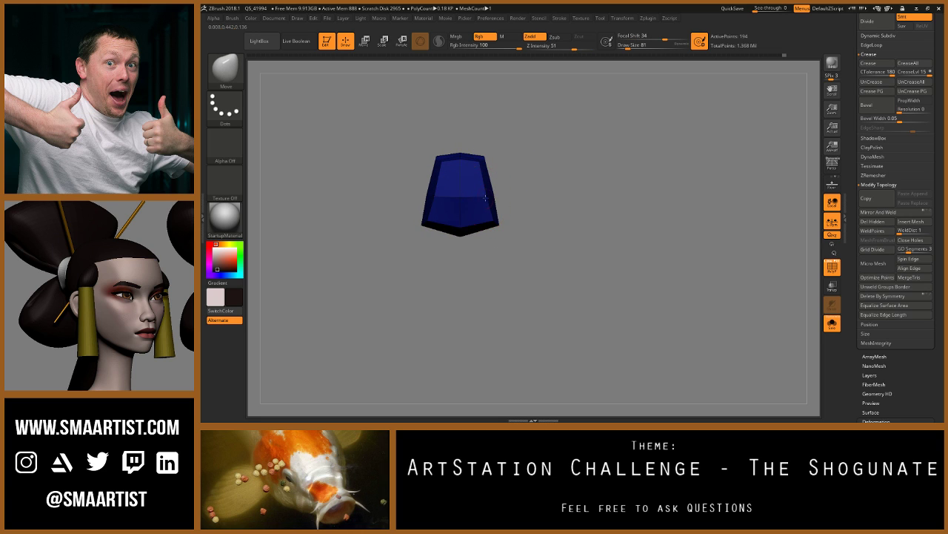
Step: Set the Draw Size to 140 and flare the block's lower corners outward with the Move brush
{"action": "key", "text": "s"}
{"action": "left_click_drag", "start_coordinate": [488, 220], "coordinate": [511, 222]}
{"action": "key", "text": "s"}
{"action": "left_click_drag", "start_coordinate": [498, 191], "coordinate": [492, 194]}
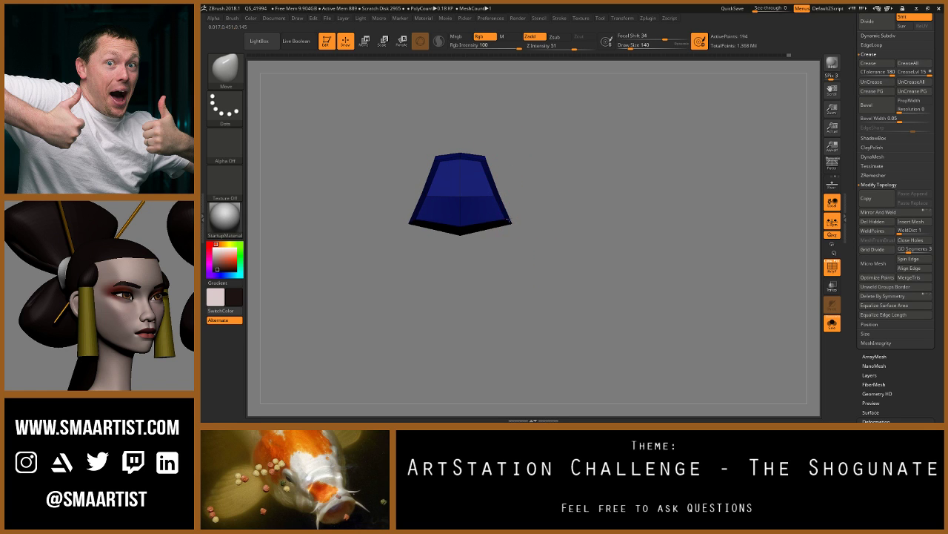
{"action": "mouse_move", "coordinate": [508, 209]}
{"action": "right_mouse_down"}
{"action": "mouse_move", "coordinate": [529, 215]}
{"action": "mouse_move", "coordinate": [567, 194]}
{"action": "mouse_move", "coordinate": [513, 219]}
{"action": "mouse_move", "coordinate": [503, 258]}
{"action": "mouse_move", "coordinate": [478, 183]}
{"action": "right_mouse_up"}
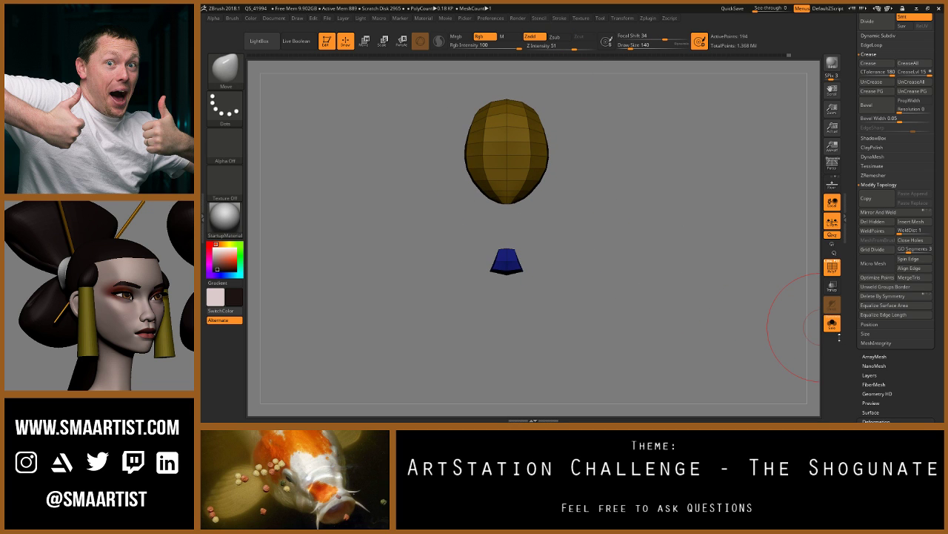
Step: Check the block against the whole figure, and smooth it with Dynamic Subdivision while isolated with polyframes shown
{"action": "left_click", "coordinate": [832, 323]}
{"action": "left_click_drag", "start_coordinate": [568, 222], "coordinate": [635, 186]}
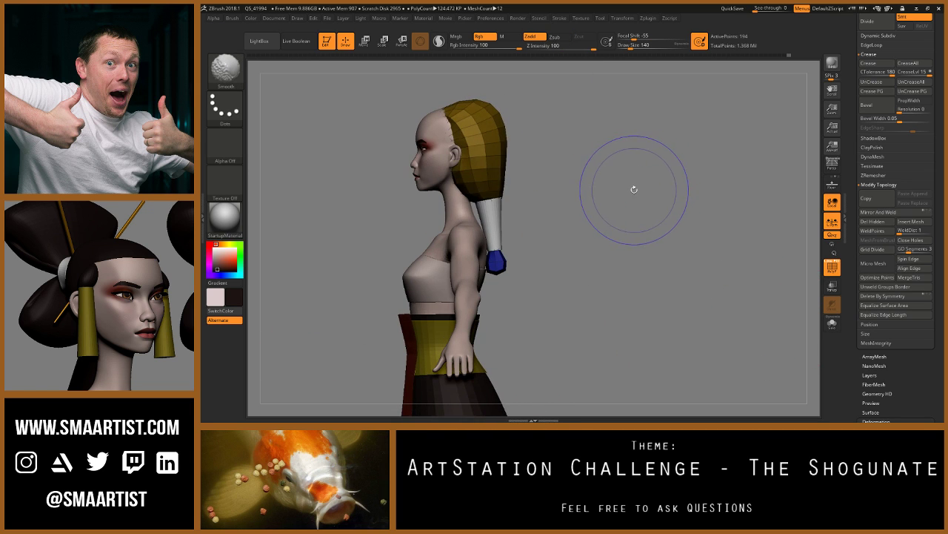
{"action": "key", "text": "d"}
{"action": "right_click_drag", "start_coordinate": [628, 194], "coordinate": [569, 294]}
{"action": "left_click", "coordinate": [832, 324]}
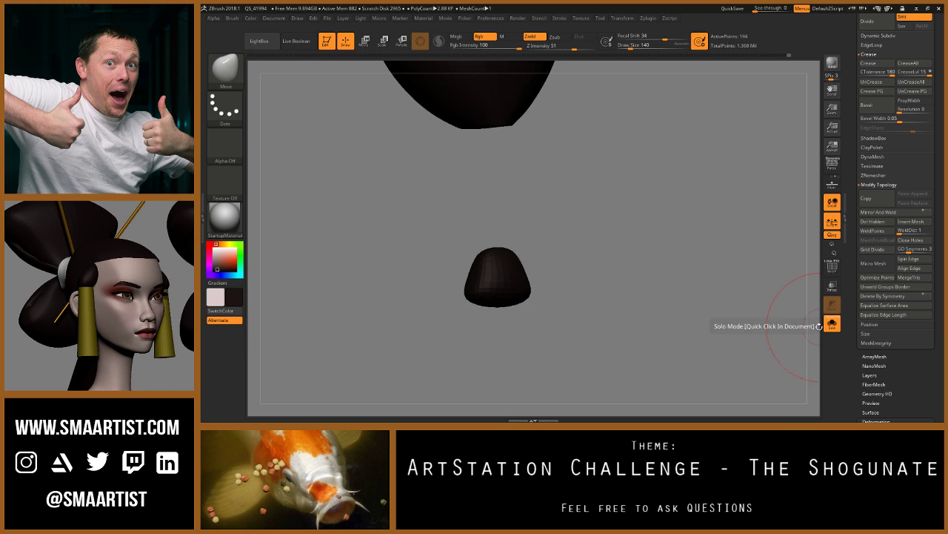
{"action": "right_click_drag", "start_coordinate": [514, 271], "coordinate": [495, 297]}
{"action": "key", "text": "shift+f"}
Step: Hide the block's top polygons and delete the hidden geometry so its upper end is open
{"action": "left_click", "coordinate": [490, 275], "text": "ctrl+shift"}
{"action": "key", "text": "b"}
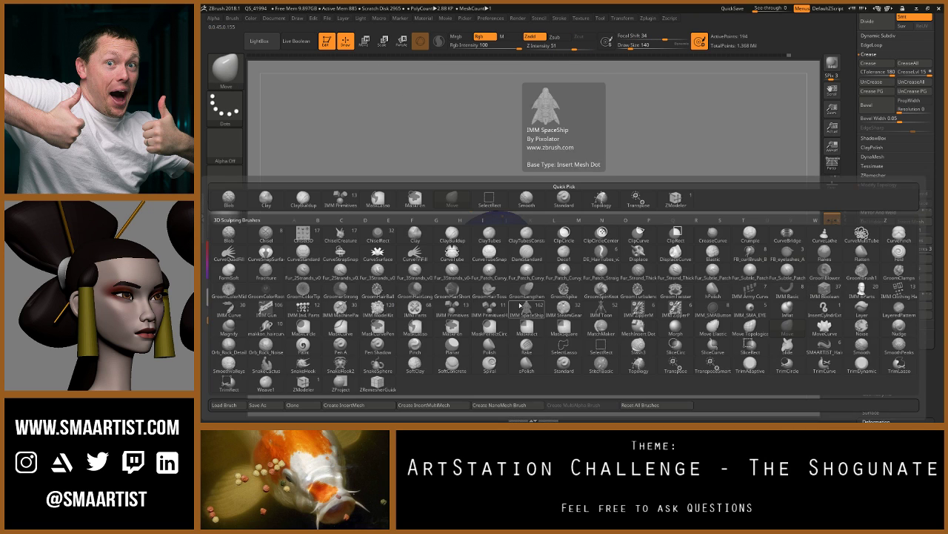
{"action": "key", "text": "m"}
{"action": "right_click_drag", "start_coordinate": [489, 282], "coordinate": [518, 271]}
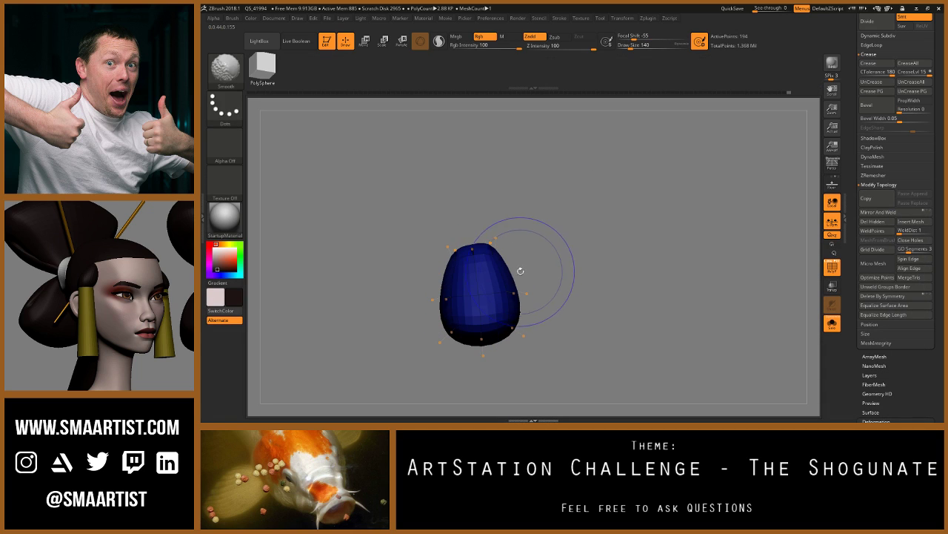
{"action": "left_click_drag", "start_coordinate": [403, 188], "coordinate": [533, 268], "text": "ctrl+alt+shift"}
{"action": "left_click", "coordinate": [550, 271], "text": "ctrl+shift"}
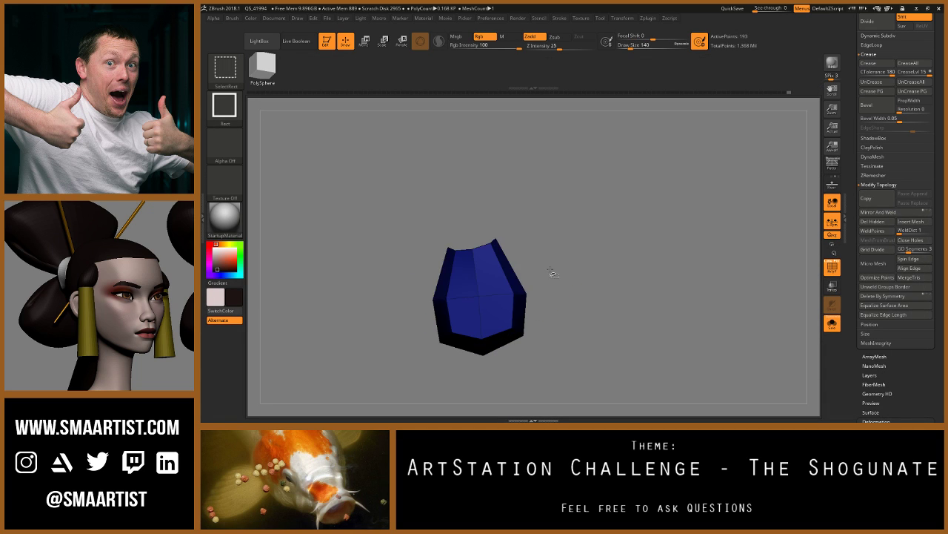
{"action": "right_click_drag", "start_coordinate": [586, 257], "coordinate": [515, 204], "text": "ctrl"}
{"action": "mouse_move", "coordinate": [576, 254]}
{"action": "right_mouse_down"}
{"action": "mouse_move", "coordinate": [586, 273]}
{"action": "mouse_move", "coordinate": [567, 252]}
{"action": "mouse_move", "coordinate": [563, 259]}
{"action": "mouse_move", "coordinate": [576, 270]}
{"action": "mouse_move", "coordinate": [576, 296]}
{"action": "right_mouse_up"}
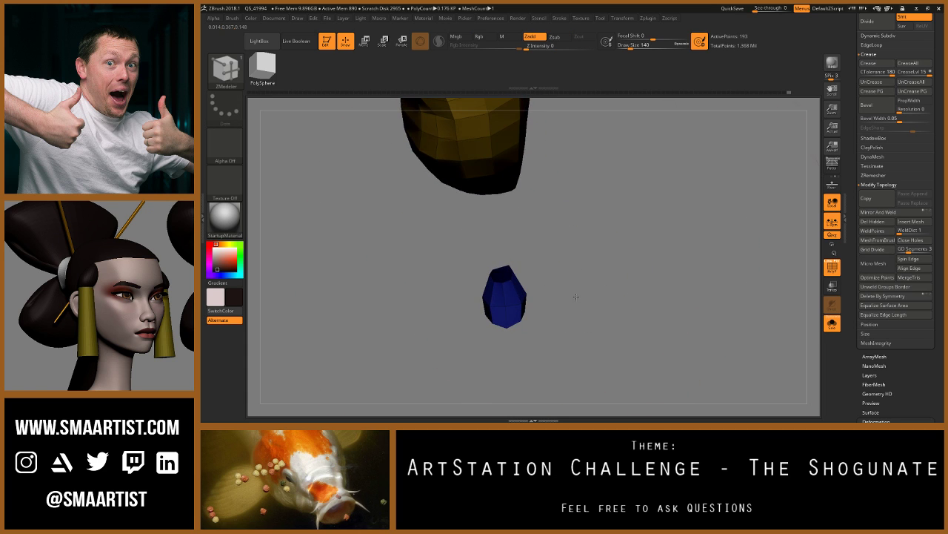
{"action": "left_click", "coordinate": [887, 222]}
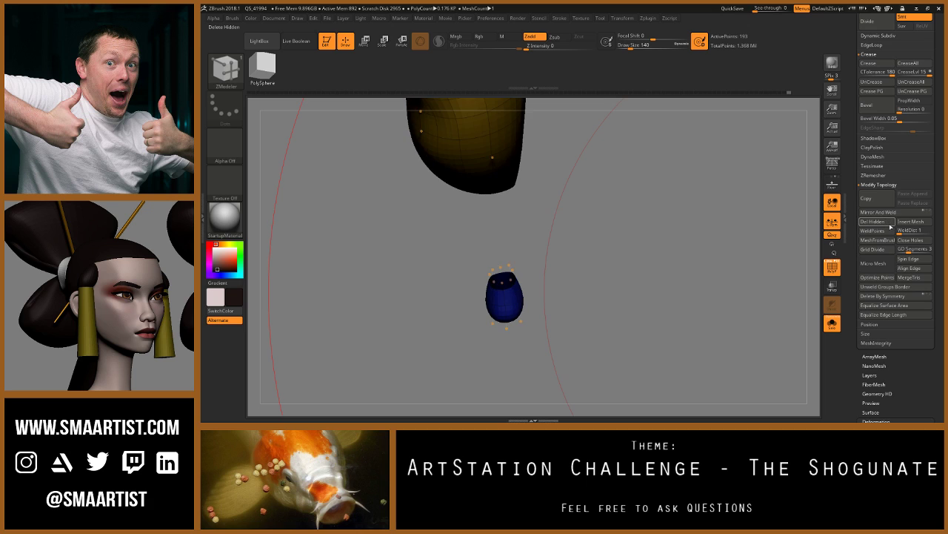
Step: Crease the open upper border of the smoothed hair piece
{"action": "right_click_drag", "start_coordinate": [689, 285], "coordinate": [771, 227]}
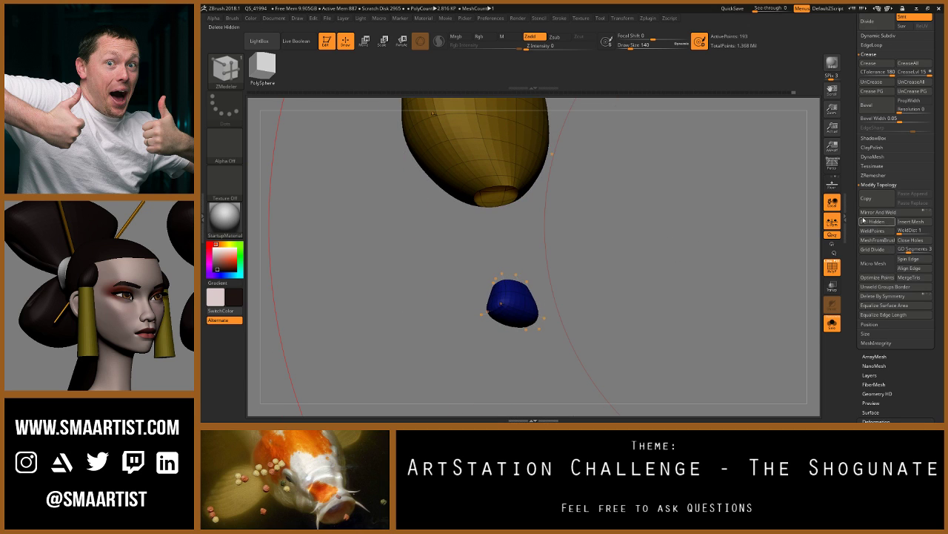
{"action": "left_click", "coordinate": [883, 66]}
{"action": "left_click_drag", "start_coordinate": [629, 192], "coordinate": [640, 226]}
{"action": "right_click_drag", "start_coordinate": [640, 225], "coordinate": [551, 335], "text": "ctrl"}
{"action": "left_click_drag", "start_coordinate": [575, 323], "coordinate": [593, 307]}
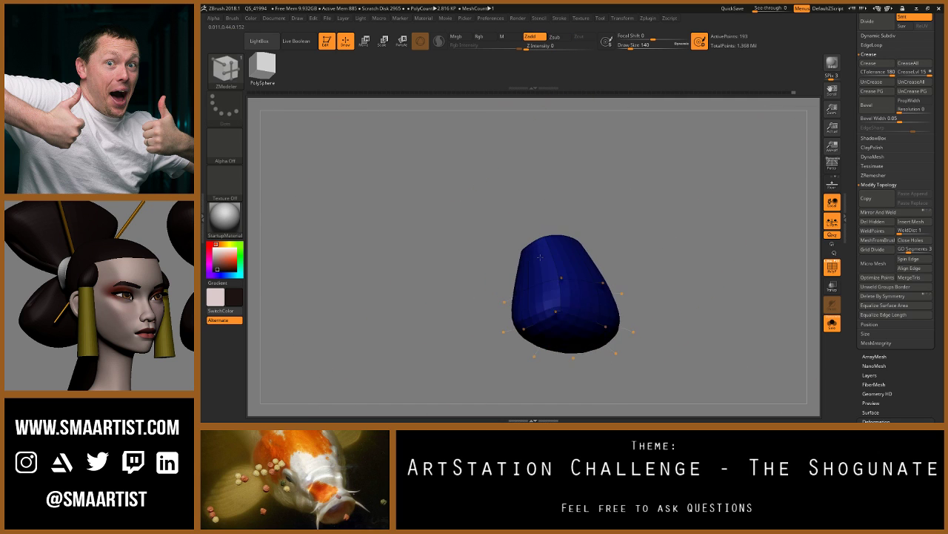
Step: Lasso-mask part of the open hair tuft and assign a new polygroup to it
{"action": "left_click_drag", "start_coordinate": [545, 207], "coordinate": [567, 220]}
{"action": "key", "text": "ctrl+alt"}
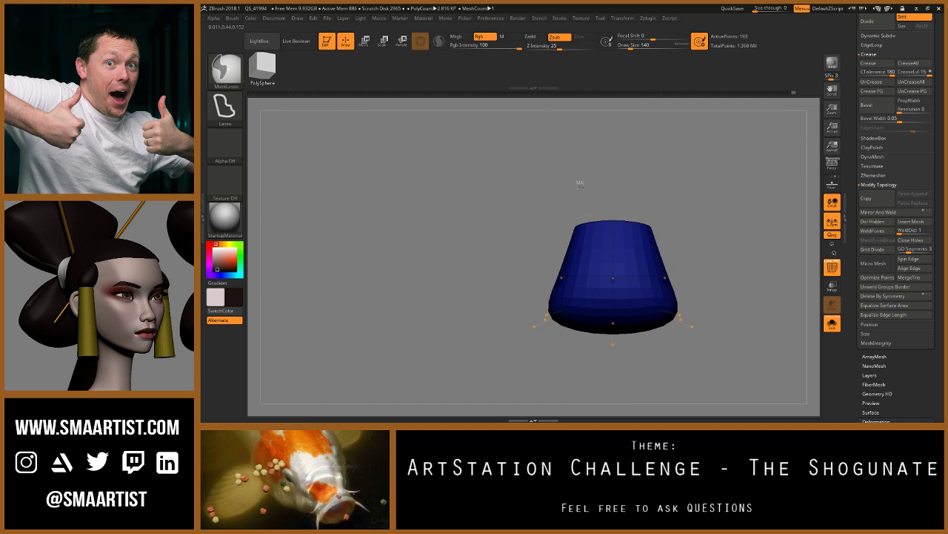
{"action": "mouse_move", "coordinate": [585, 300]}
{"action": "left_mouse_down", "text": "ctrl+alt"}
{"action": "mouse_move", "coordinate": [477, 362]}
{"action": "mouse_move", "coordinate": [464, 243]}
{"action": "left_mouse_up", "text": "ctrl+alt"}
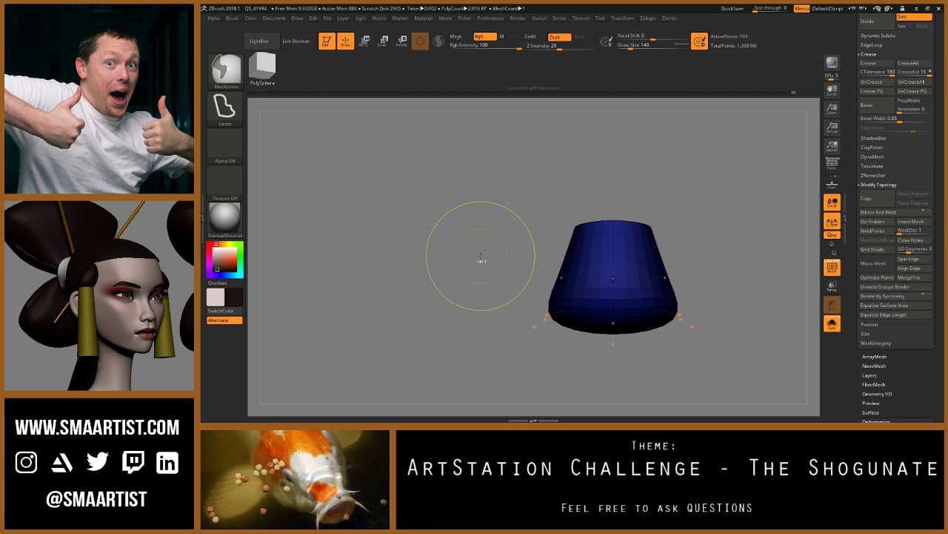
{"action": "key", "text": "ctrl+w"}
{"action": "right_click_drag", "start_coordinate": [487, 305], "coordinate": [580, 237], "text": "ctrl"}
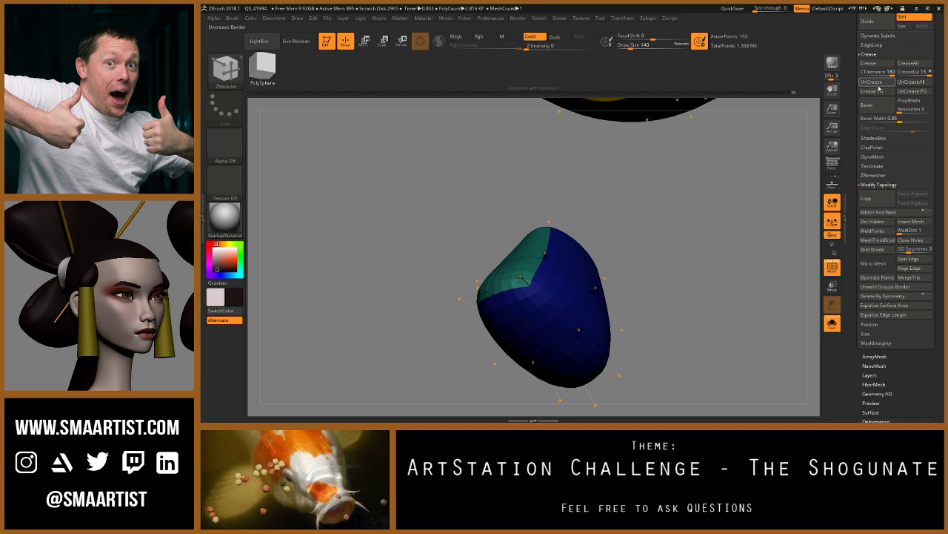
Step: Compare the tuft with the main hair mass, and examine its fit under the white wrap on the full figure without polyframes
{"action": "left_click_drag", "start_coordinate": [638, 207], "coordinate": [623, 279]}
{"action": "right_click_drag", "start_coordinate": [623, 280], "coordinate": [591, 191], "text": "ctrl"}
{"action": "right_click_drag", "start_coordinate": [650, 216], "coordinate": [598, 349], "text": "alt"}
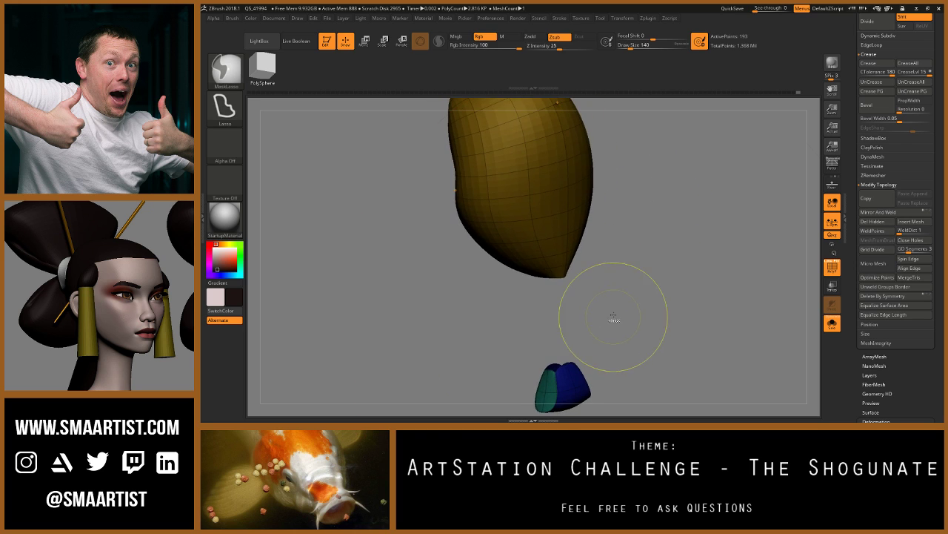
{"action": "right_click_drag", "start_coordinate": [614, 317], "coordinate": [608, 258], "text": "ctrl"}
{"action": "left_click_drag", "start_coordinate": [608, 259], "coordinate": [688, 288]}
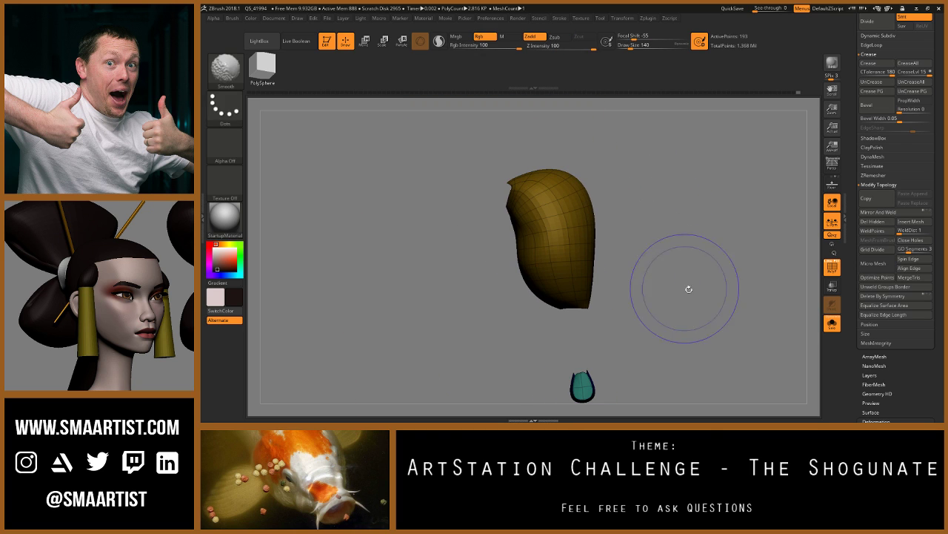
{"action": "left_click", "coordinate": [832, 324]}
{"action": "key", "text": "shift+f"}
{"action": "mouse_move", "coordinate": [667, 239]}
{"action": "left_mouse_down"}
{"action": "mouse_move", "coordinate": [652, 197]}
{"action": "mouse_move", "coordinate": [664, 222]}
{"action": "left_mouse_up"}
{"action": "mouse_move", "coordinate": [663, 222]}
{"action": "right_mouse_down", "text": "alt"}
{"action": "mouse_move", "coordinate": [616, 175]}
{"action": "mouse_move", "coordinate": [657, 265]}
{"action": "mouse_move", "coordinate": [626, 231]}
{"action": "right_mouse_up", "text": "alt"}
{"action": "left_click_drag", "start_coordinate": [626, 231], "coordinate": [636, 239]}
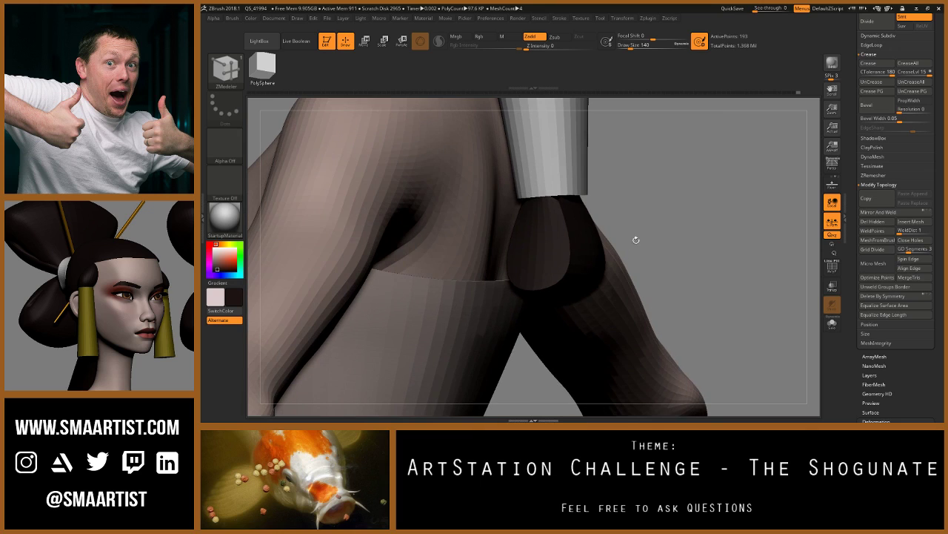
Step: Make the Hair_02 subtool active and show its polyframes with the whole head in view
{"action": "scroll", "coordinate": [917, 138], "scroll_direction": "up", "scroll_amount": 7}
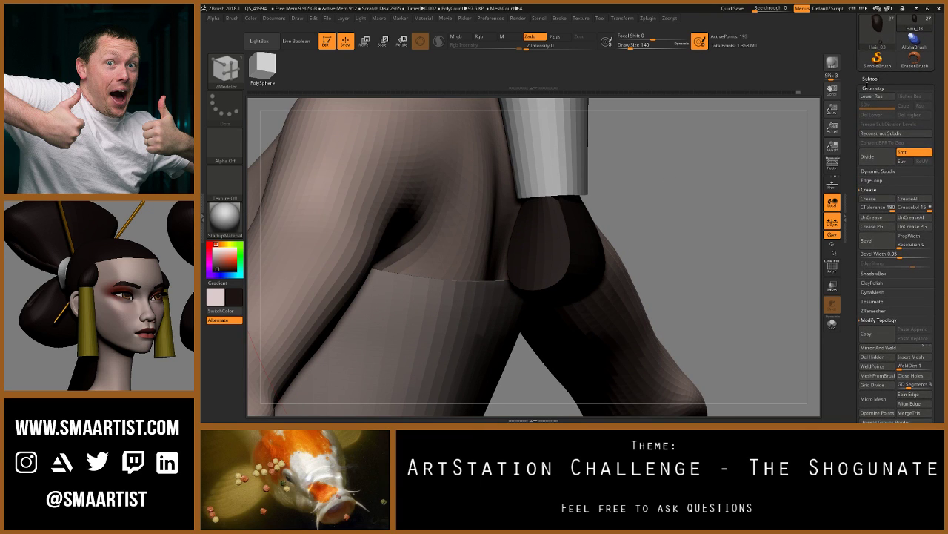
{"action": "left_click", "coordinate": [871, 80]}
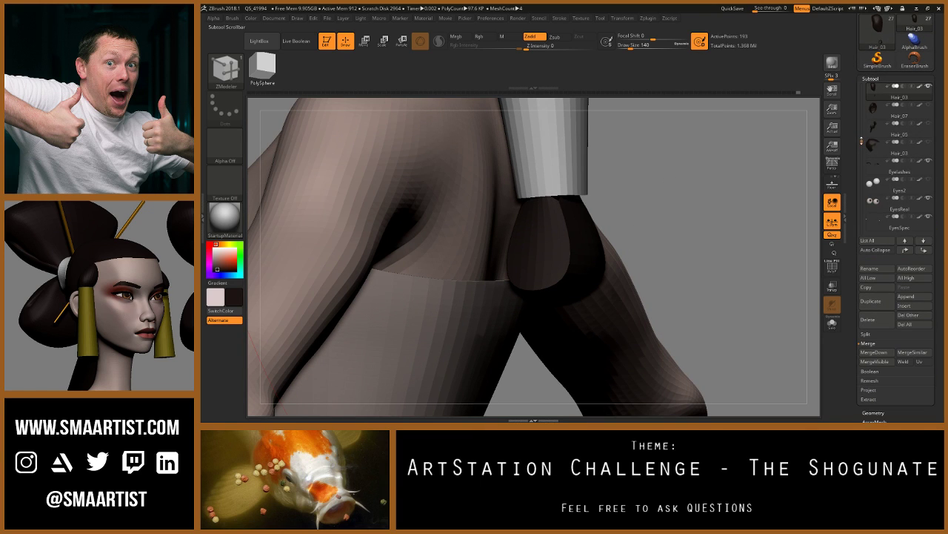
{"action": "scroll", "coordinate": [876, 132], "scroll_direction": "up", "scroll_amount": 5}
{"action": "mouse_move", "coordinate": [875, 131]}
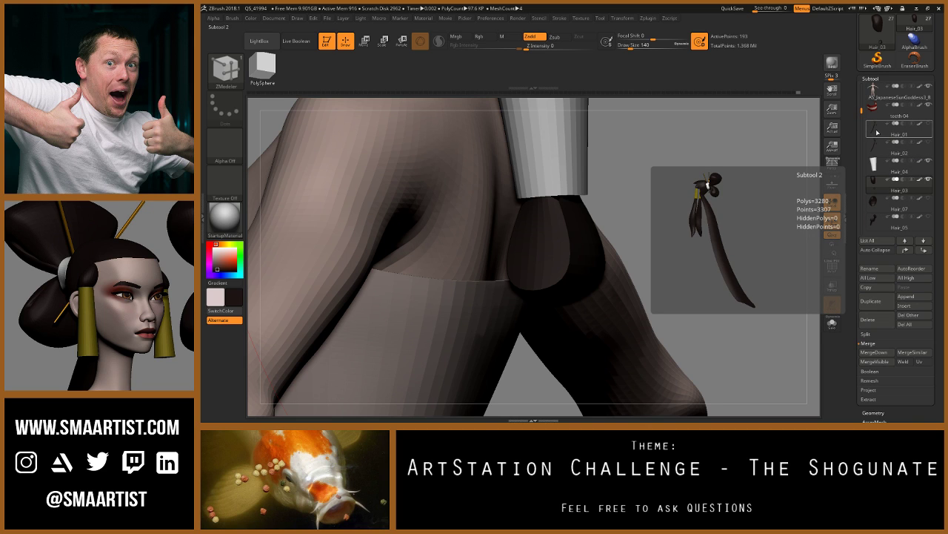
{"action": "left_click", "coordinate": [876, 148]}
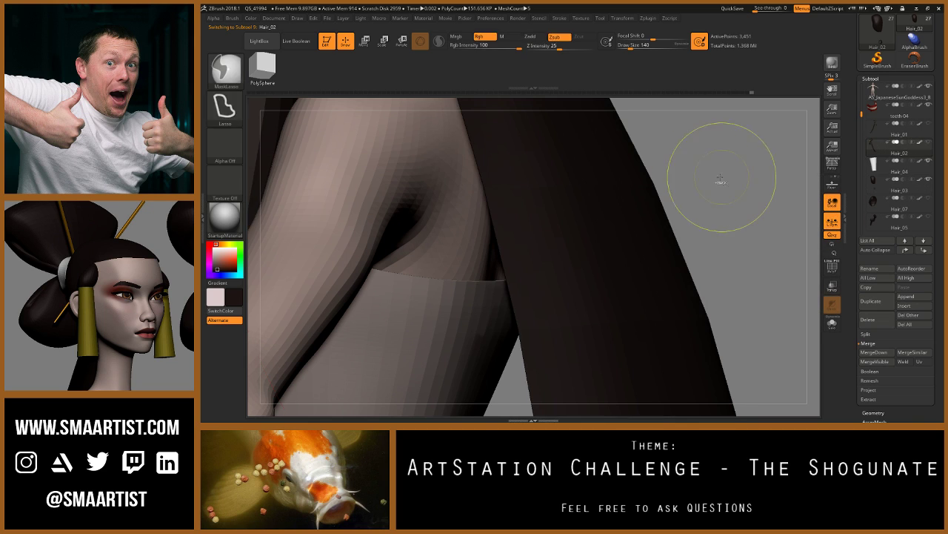
{"action": "mouse_move", "coordinate": [719, 180]}
{"action": "right_mouse_down", "text": "ctrl"}
{"action": "mouse_move", "coordinate": [672, 124]}
{"action": "mouse_move", "coordinate": [603, 262]}
{"action": "mouse_move", "coordinate": [621, 265]}
{"action": "right_mouse_up", "text": "ctrl"}
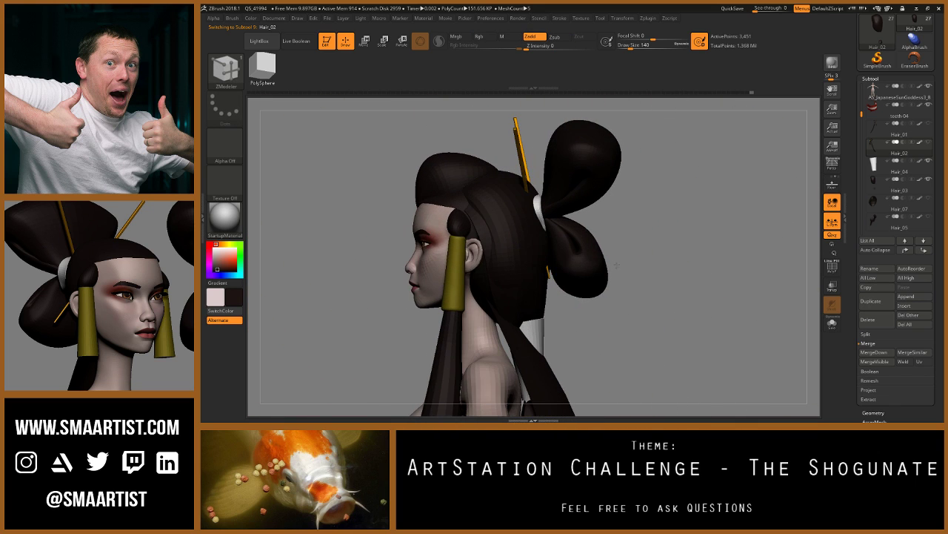
{"action": "key", "text": "shift"}
{"action": "key", "text": "shift+f"}
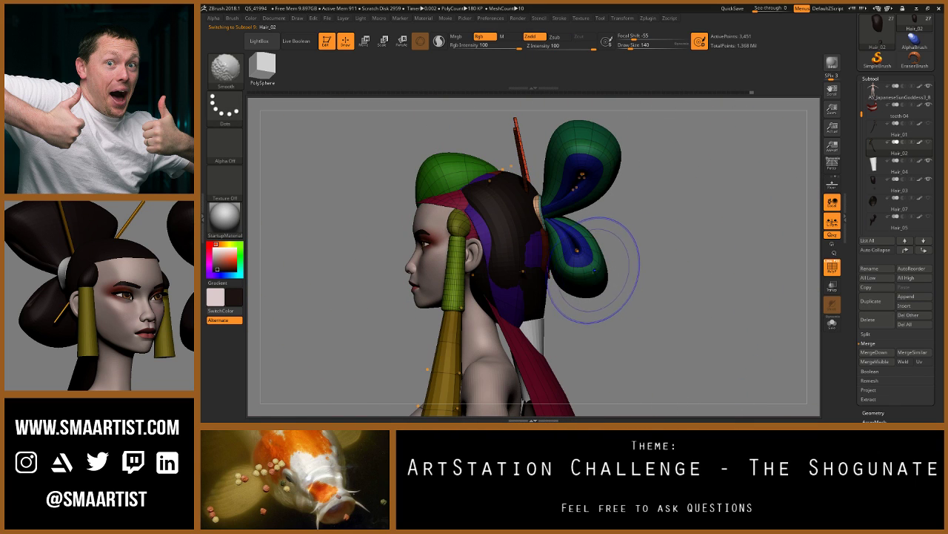
Step: Hide all of Hair_02 except the lower hair loop at the back of the head
{"action": "key", "text": "ctrl+shift"}
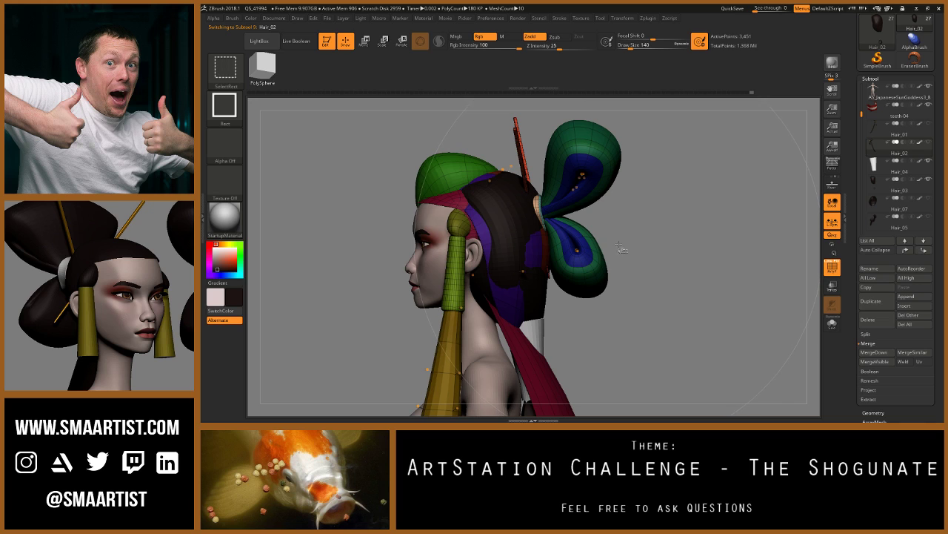
{"action": "left_click_drag", "start_coordinate": [620, 244], "coordinate": [579, 310], "text": "ctrl+alt+shift"}
{"action": "left_click_drag", "start_coordinate": [657, 260], "coordinate": [714, 312], "text": "ctrl+shift"}
{"action": "key", "text": "ctrl+shift+a"}
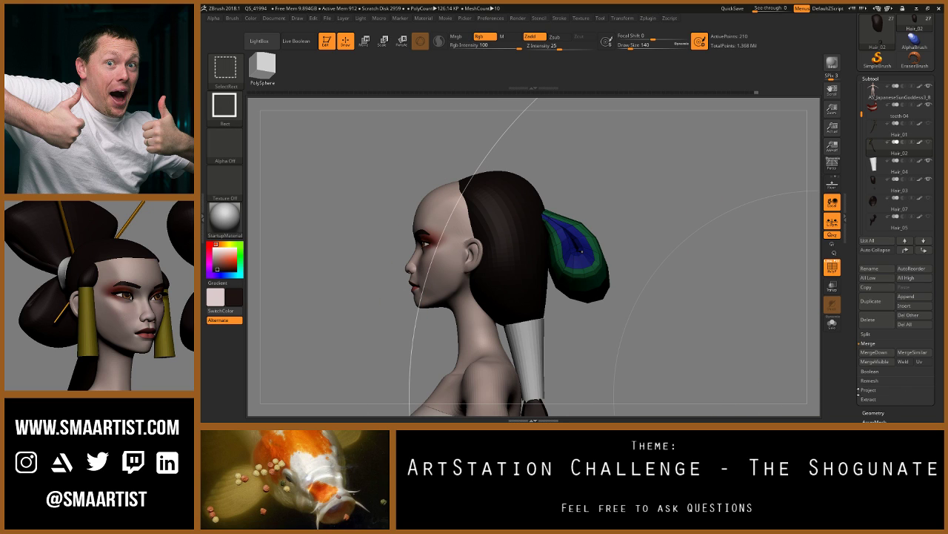
Step: Duplicate the Hair_02 subtool and delete the hidden geometry from the copy so only the lower loop remains
{"action": "key", "text": "ctrl+shift+d"}
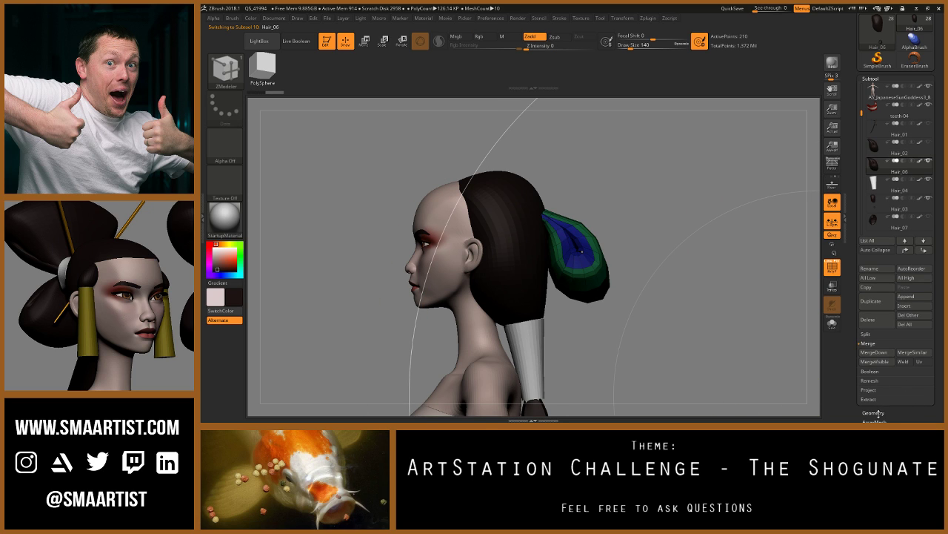
{"action": "left_click", "coordinate": [875, 413]}
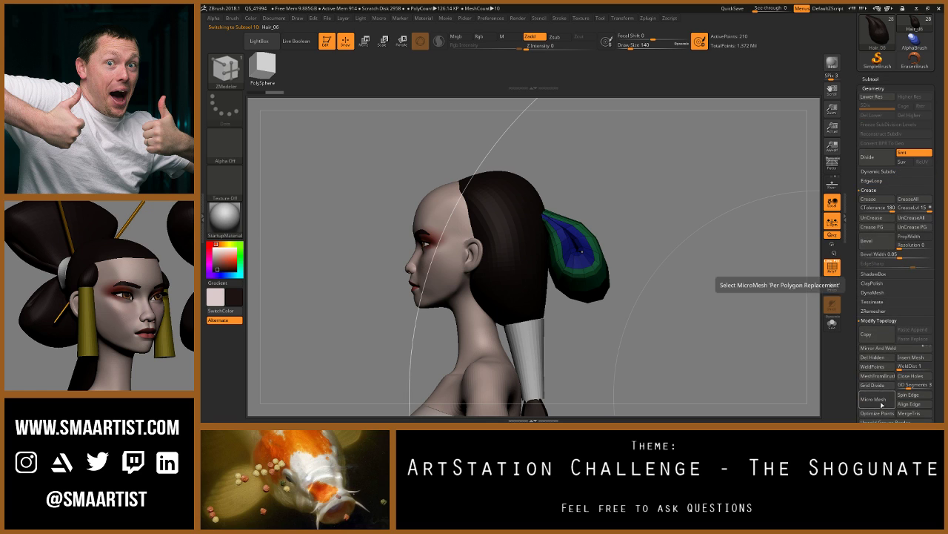
{"action": "left_click", "coordinate": [879, 357]}
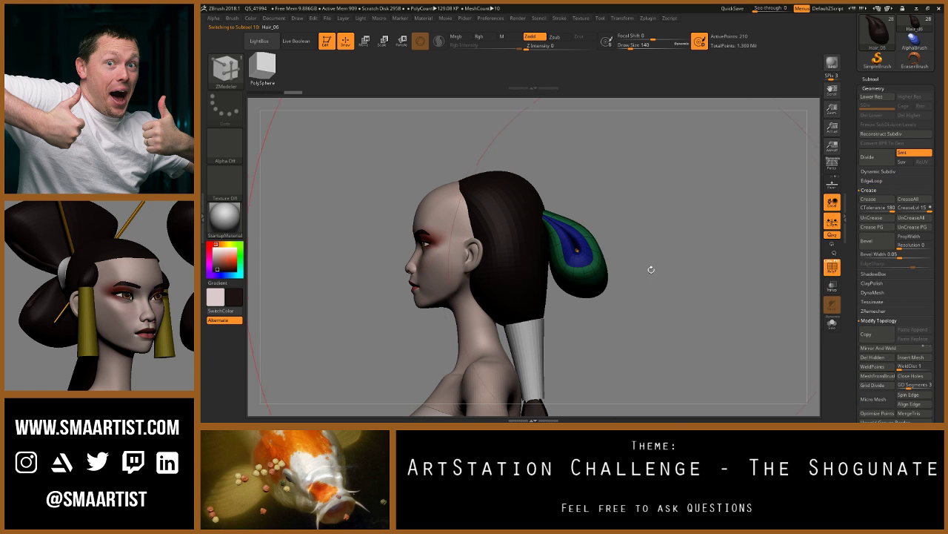
Step: Move the copied hair loop down behind the white ponytail wrap and rotate it to hang upright
{"action": "left_click_drag", "start_coordinate": [651, 270], "coordinate": [669, 217]}
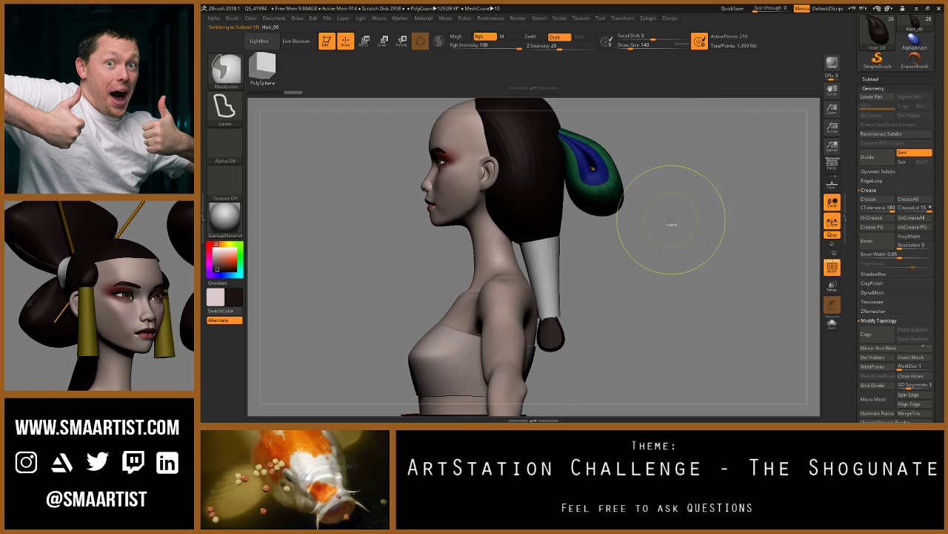
{"action": "right_click_drag", "start_coordinate": [671, 219], "coordinate": [660, 253], "text": "ctrl"}
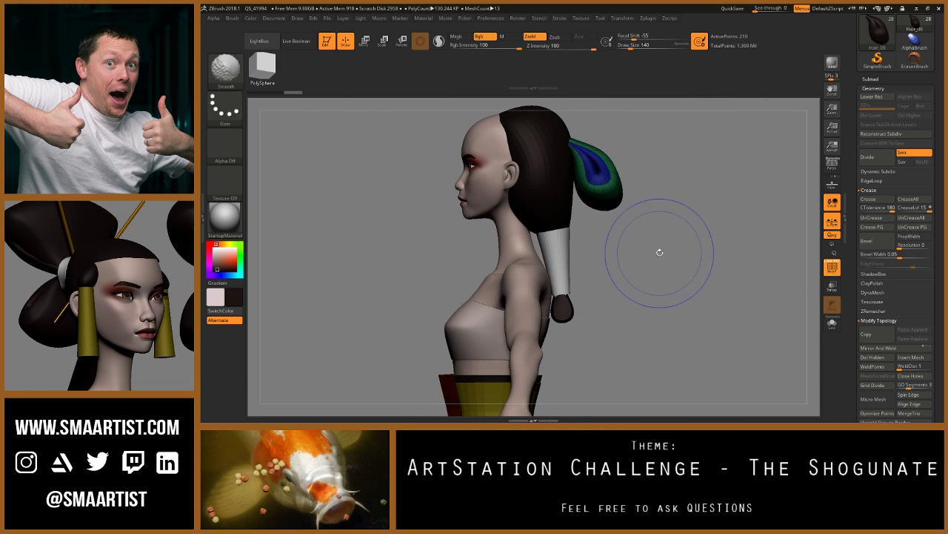
{"action": "key", "text": "w"}
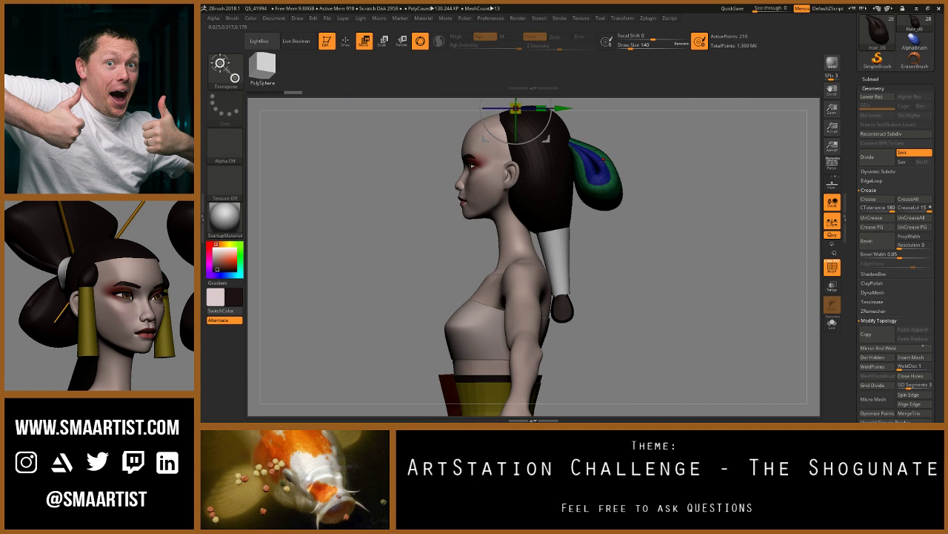
{"action": "left_click", "coordinate": [603, 159], "text": "alt"}
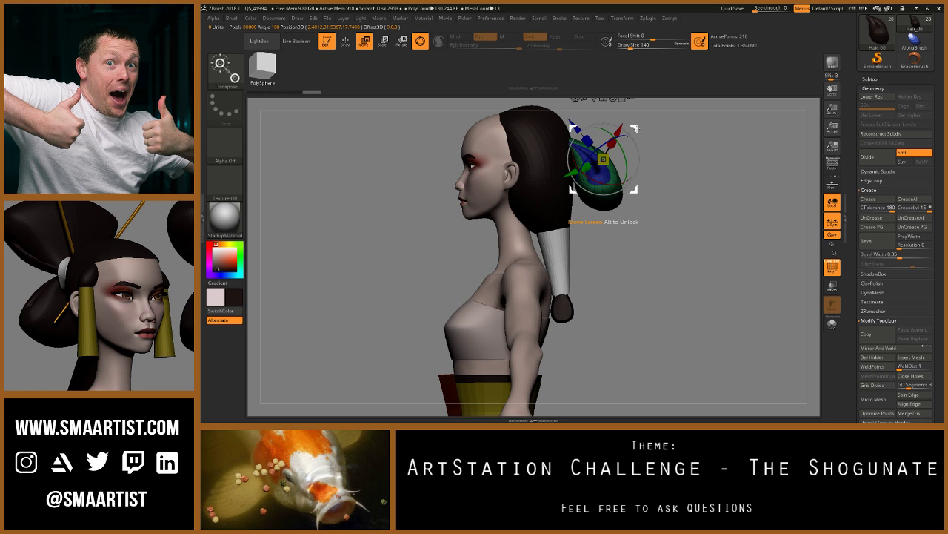
{"action": "left_click_drag", "start_coordinate": [603, 159], "coordinate": [650, 255]}
{"action": "mouse_move", "coordinate": [693, 259]}
{"action": "right_mouse_down"}
{"action": "mouse_move", "coordinate": [629, 259]}
{"action": "mouse_move", "coordinate": [691, 260]}
{"action": "mouse_move", "coordinate": [694, 273]}
{"action": "right_mouse_up"}
{"action": "left_click_drag", "start_coordinate": [693, 273], "coordinate": [688, 283]}
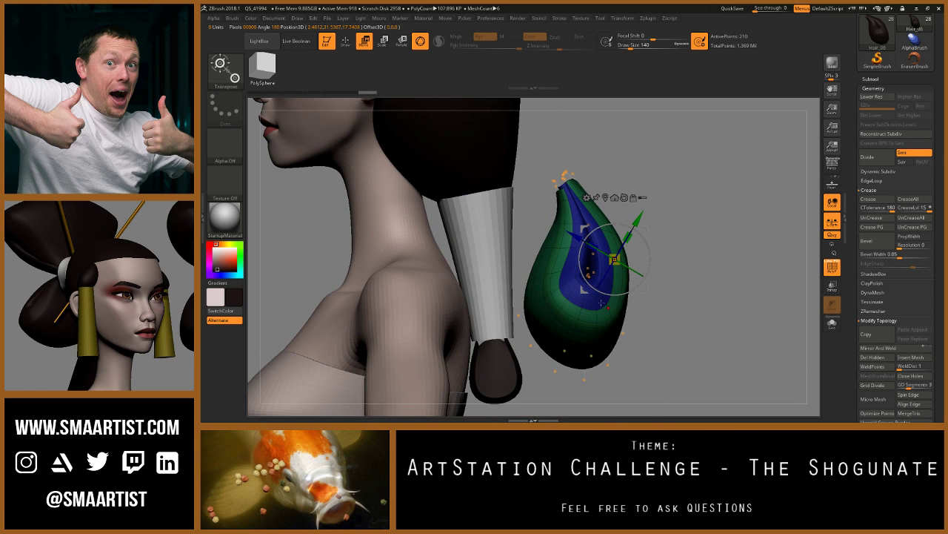
Step: Set the Draw Size to 160 and reshape the copied loop with the Move brush
{"action": "key", "text": "b"}
{"action": "key", "text": "m"}
{"action": "key", "text": "v"}
{"action": "key", "text": "s"}
{"action": "left_click_drag", "start_coordinate": [559, 326], "coordinate": [564, 326]}
{"action": "mouse_move", "coordinate": [532, 284]}
{"action": "left_mouse_down"}
{"action": "mouse_move", "coordinate": [578, 293]}
{"action": "mouse_move", "coordinate": [635, 274]}
{"action": "mouse_move", "coordinate": [642, 247]}
{"action": "left_mouse_up"}
{"action": "key", "text": "s"}
{"action": "right_click_drag", "start_coordinate": [644, 265], "coordinate": [675, 266]}
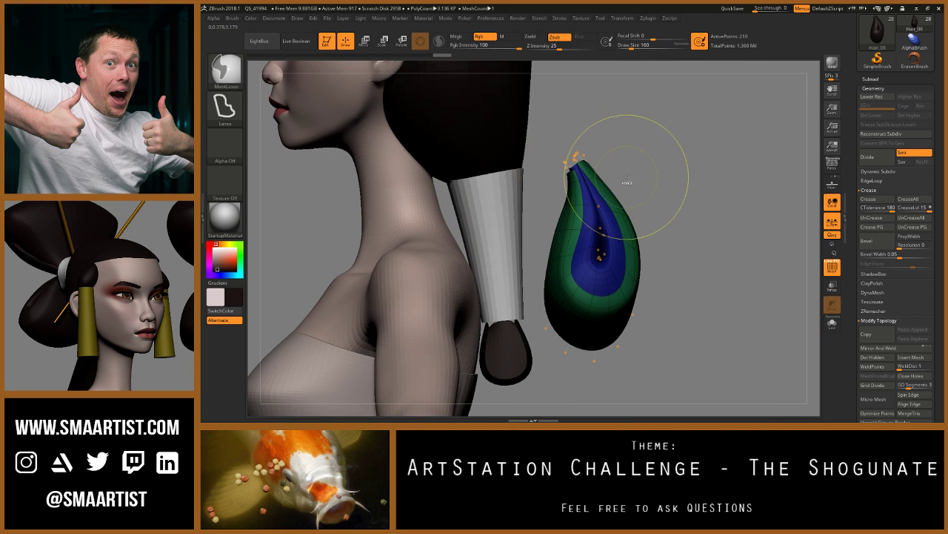
Step: Mask the copied loop's lower body and rotate its narrow upper end with a transpose line to straighten it
{"action": "mouse_move", "coordinate": [631, 191]}
{"action": "left_mouse_down", "text": "ctrl+alt"}
{"action": "mouse_move", "coordinate": [552, 133]}
{"action": "mouse_move", "coordinate": [529, 194]}
{"action": "left_mouse_up", "text": "ctrl+alt"}
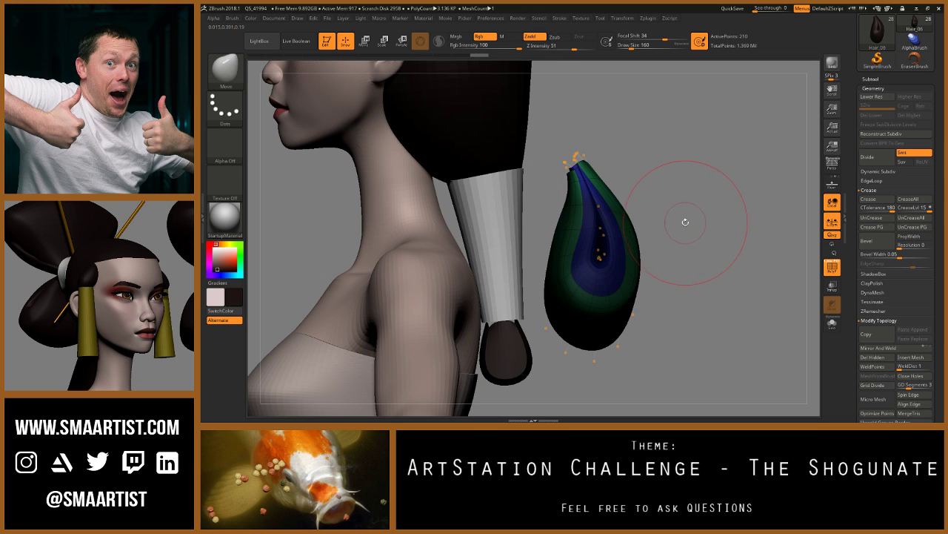
{"action": "key", "text": "w"}
{"action": "left_click_drag", "start_coordinate": [581, 169], "coordinate": [592, 326]}
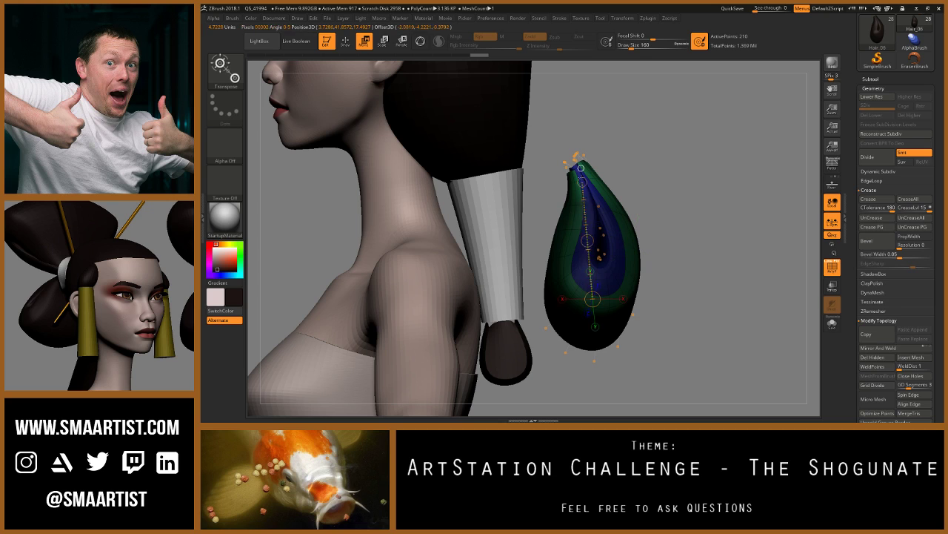
{"action": "left_click_drag", "start_coordinate": [567, 140], "coordinate": [590, 141]}
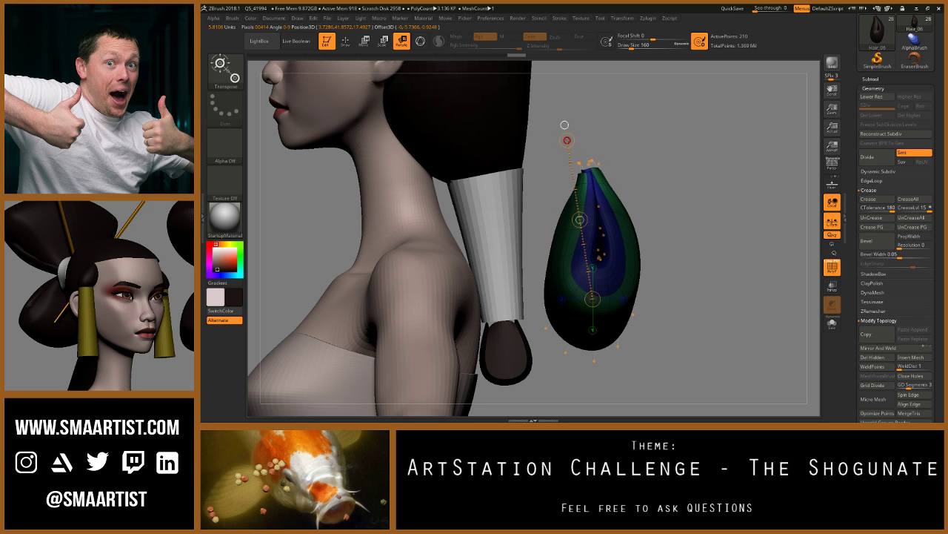
Step: Set the Draw Size to 113 and refine the copied loop's upper sides with the Move brush
{"action": "key", "text": "q"}
{"action": "mouse_move", "coordinate": [667, 181]}
{"action": "left_mouse_down"}
{"action": "mouse_move", "coordinate": [679, 182]}
{"action": "mouse_move", "coordinate": [676, 222]}
{"action": "mouse_move", "coordinate": [668, 220]}
{"action": "mouse_move", "coordinate": [677, 228]}
{"action": "left_mouse_up"}
{"action": "key", "text": "s"}
{"action": "mouse_move", "coordinate": [557, 201]}
{"action": "left_mouse_down"}
{"action": "mouse_move", "coordinate": [492, 212]}
{"action": "mouse_move", "coordinate": [506, 206]}
{"action": "left_mouse_up"}
{"action": "left_click_drag", "start_coordinate": [550, 228], "coordinate": [568, 237]}
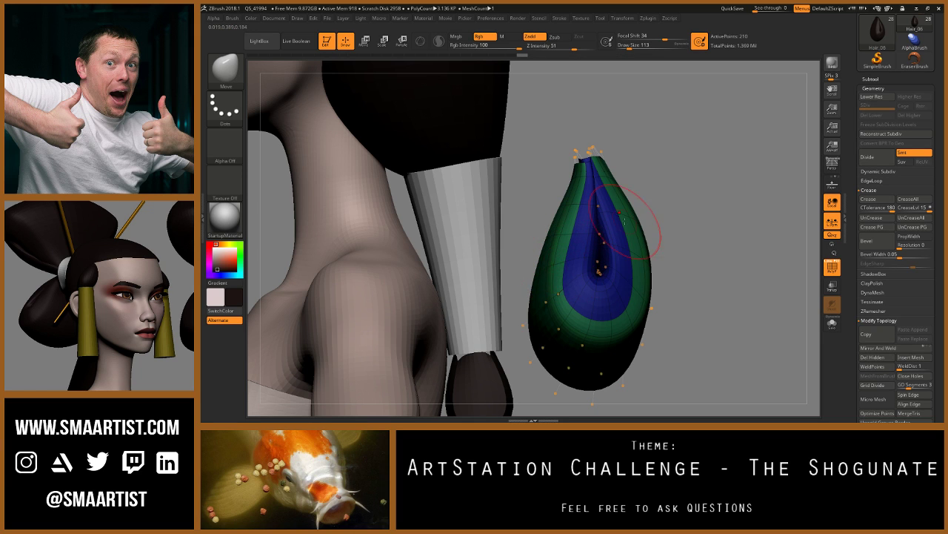
{"action": "right_click_drag", "start_coordinate": [624, 221], "coordinate": [655, 229]}
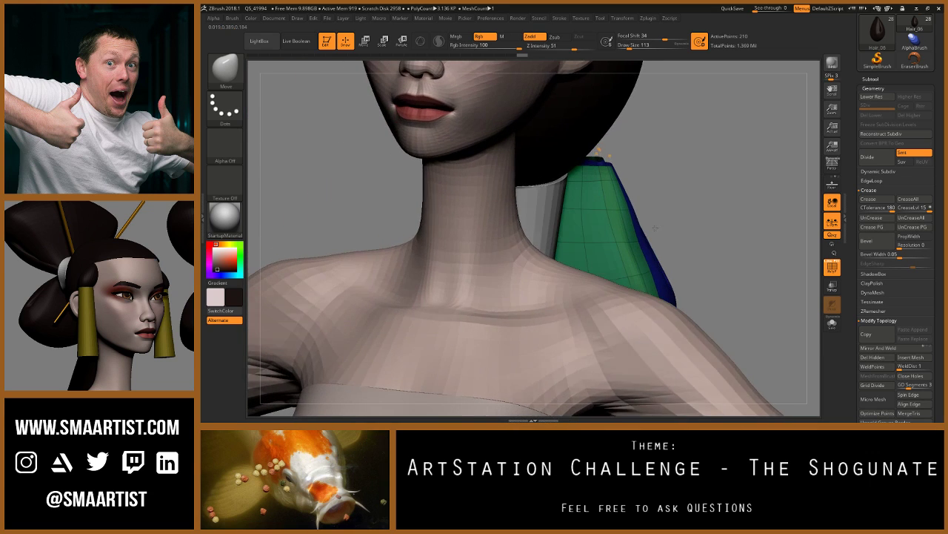
Step: Isolate the copied hair piece and examine its silhouette from several angles with and without polyframes
{"action": "left_click", "coordinate": [833, 323]}
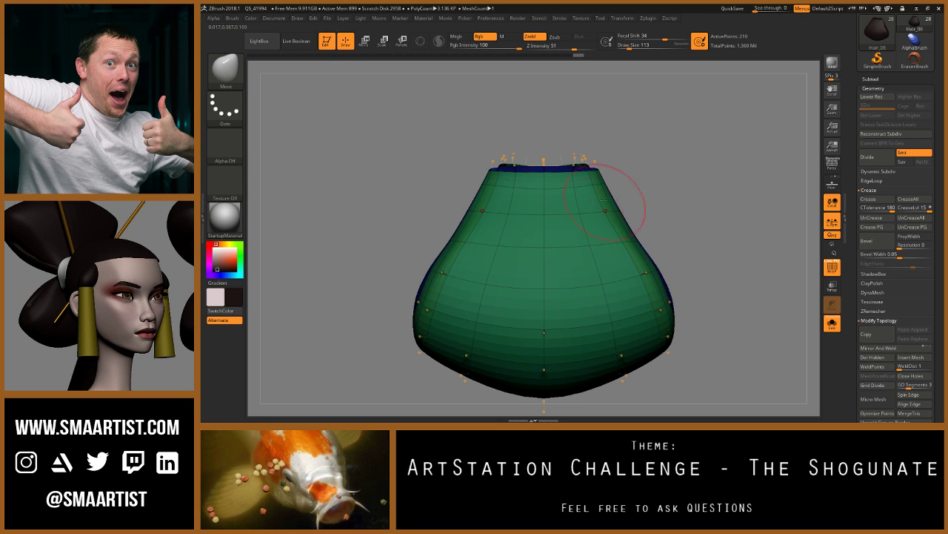
{"action": "right_click_drag", "start_coordinate": [606, 211], "coordinate": [639, 213]}
{"action": "right_click_drag", "start_coordinate": [589, 237], "coordinate": [651, 228], "text": "alt"}
{"action": "key", "text": "shift+f"}
{"action": "right_click_drag", "start_coordinate": [686, 268], "coordinate": [697, 270]}
{"action": "mouse_move", "coordinate": [696, 270]}
{"action": "right_mouse_down", "text": "ctrl"}
{"action": "mouse_move", "coordinate": [635, 235]}
{"action": "mouse_move", "coordinate": [724, 276]}
{"action": "right_mouse_up", "text": "ctrl"}
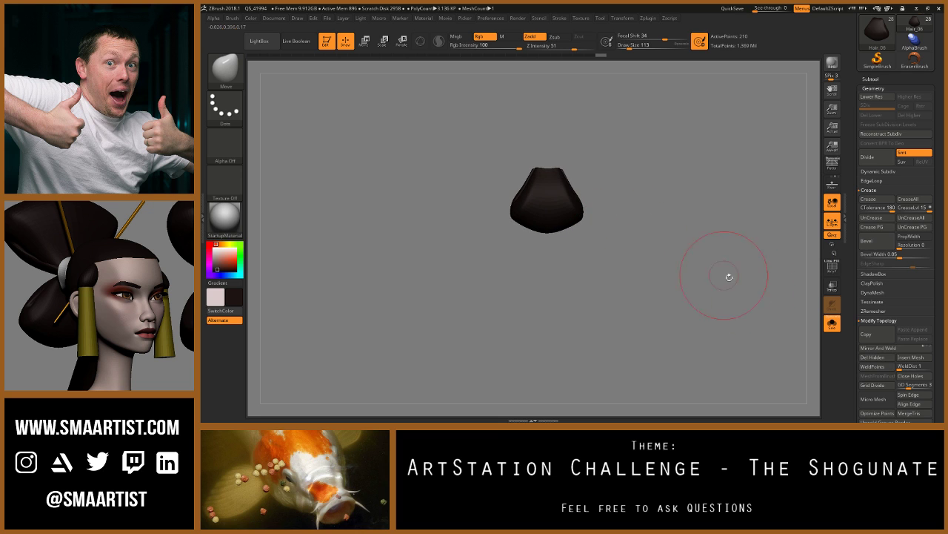
Step: Bring back the whole figure seen from behind and make the Hair_03 subtool active
{"action": "left_click", "coordinate": [833, 324]}
{"action": "right_click_drag", "start_coordinate": [562, 200], "coordinate": [612, 209]}
{"action": "left_click_drag", "start_coordinate": [584, 194], "coordinate": [619, 206]}
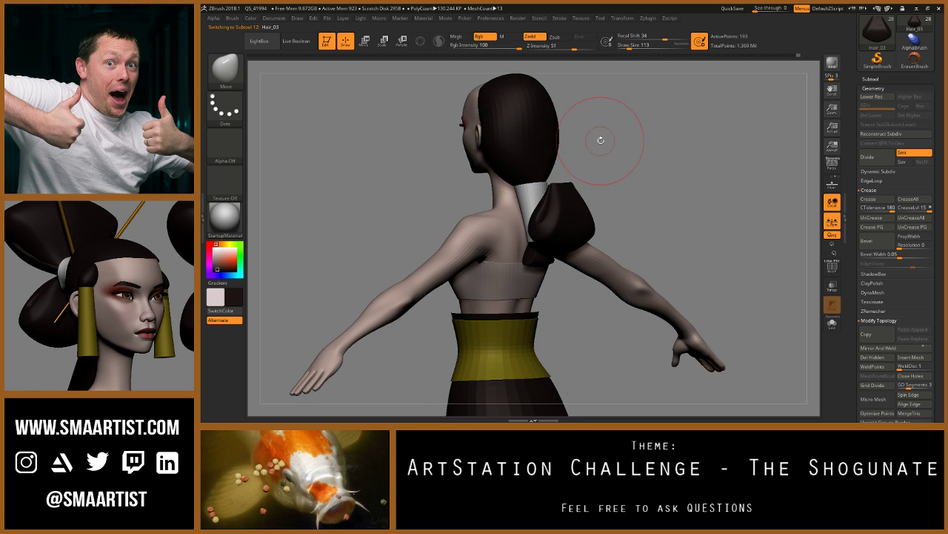
{"action": "mouse_move", "coordinate": [601, 139]}
{"action": "left_mouse_down"}
{"action": "mouse_move", "coordinate": [622, 145]}
{"action": "mouse_move", "coordinate": [600, 153]}
{"action": "left_mouse_up"}
Step: Move the Hair_03 subtool directly above the white band Hair_04 and merge it down into the band
{"action": "left_click", "coordinate": [881, 79]}
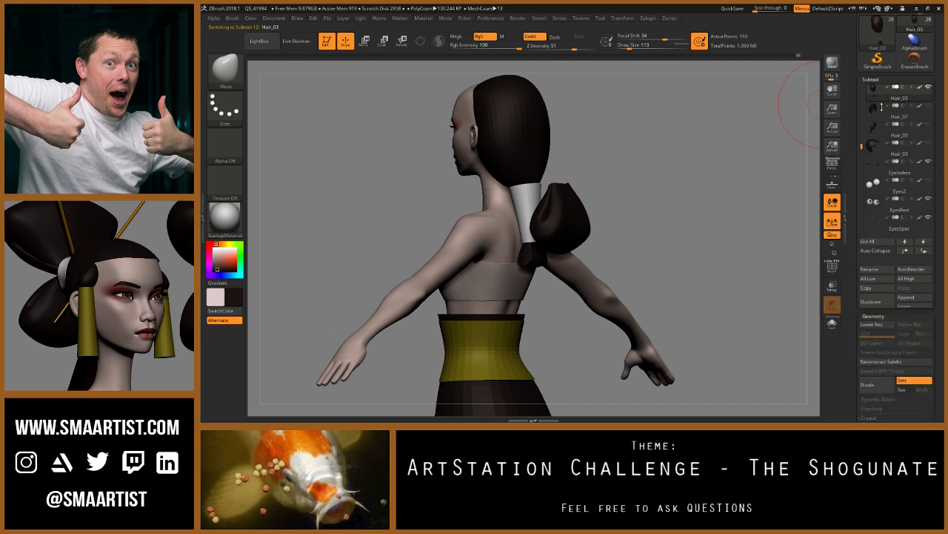
{"action": "mouse_move", "coordinate": [877, 111]}
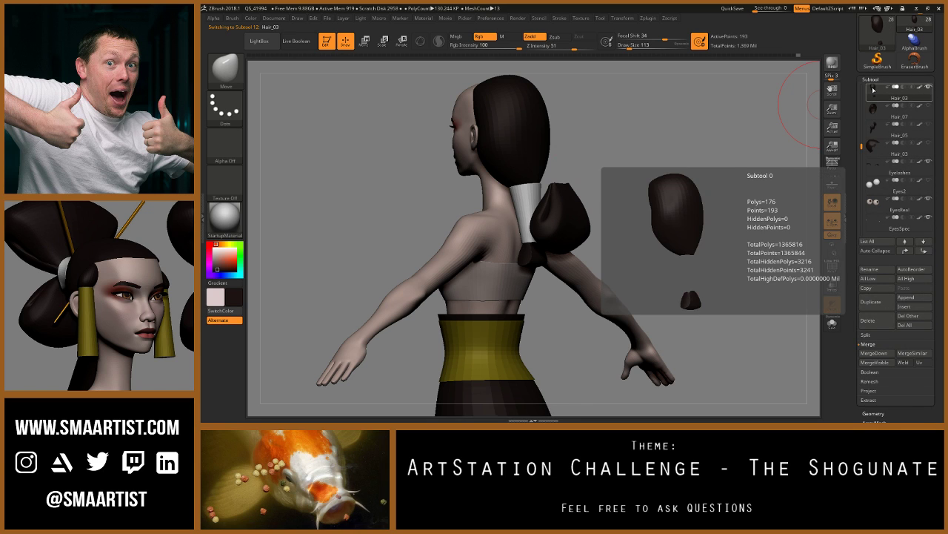
{"action": "mouse_move", "coordinate": [876, 132]}
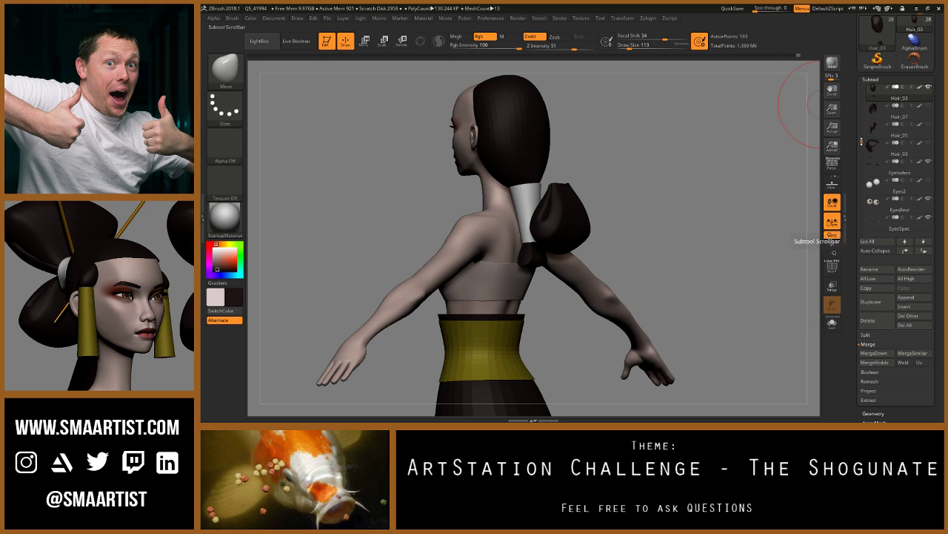
{"action": "scroll", "coordinate": [872, 146], "scroll_direction": "up", "scroll_amount": 4}
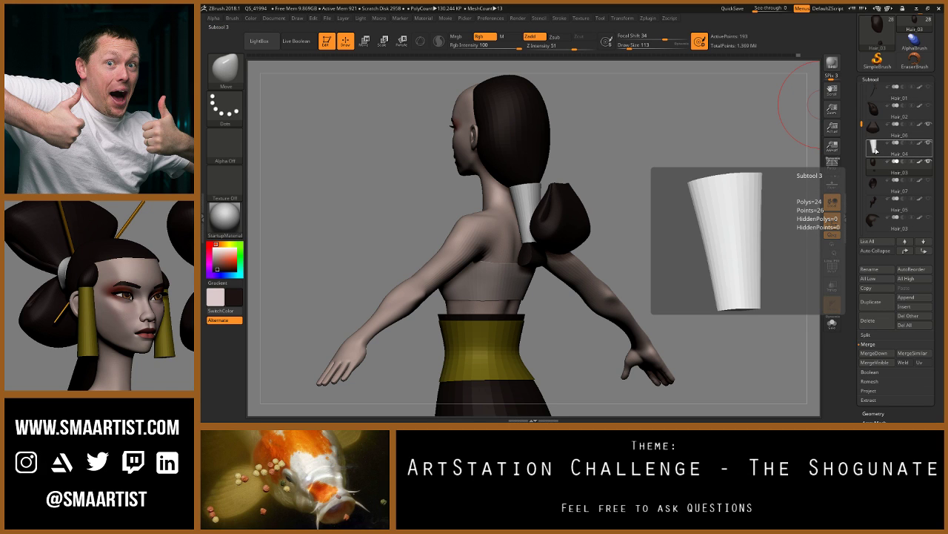
{"action": "left_click", "coordinate": [906, 251]}
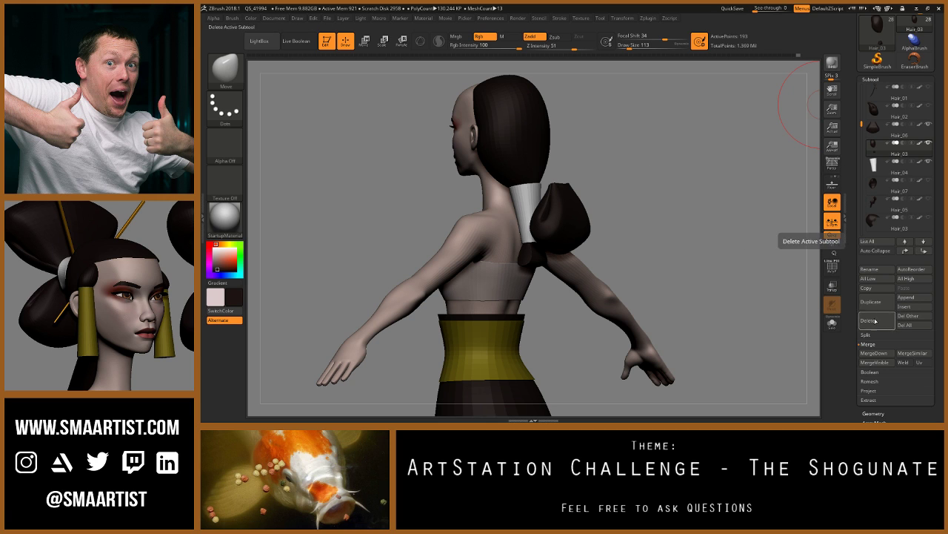
{"action": "left_click", "coordinate": [876, 353]}
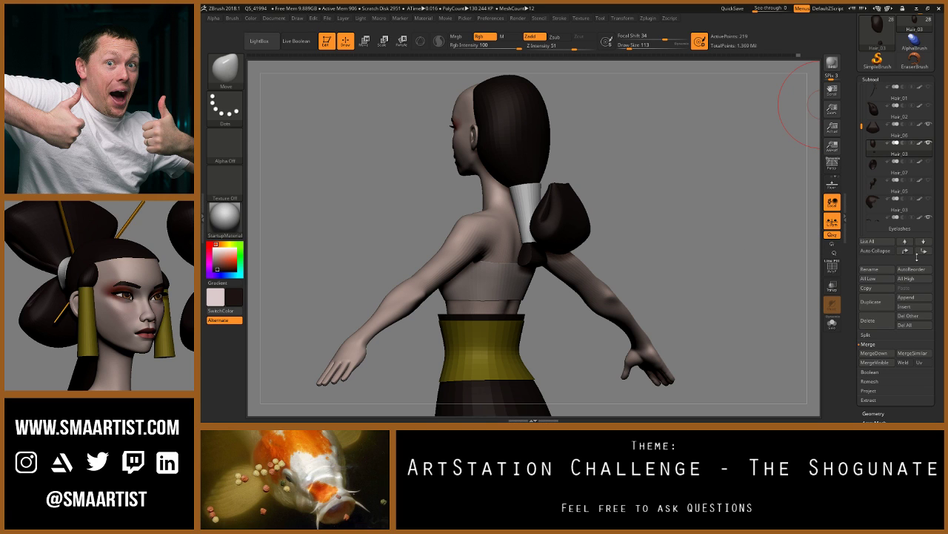
{"action": "left_click_drag", "start_coordinate": [785, 248], "coordinate": [724, 233]}
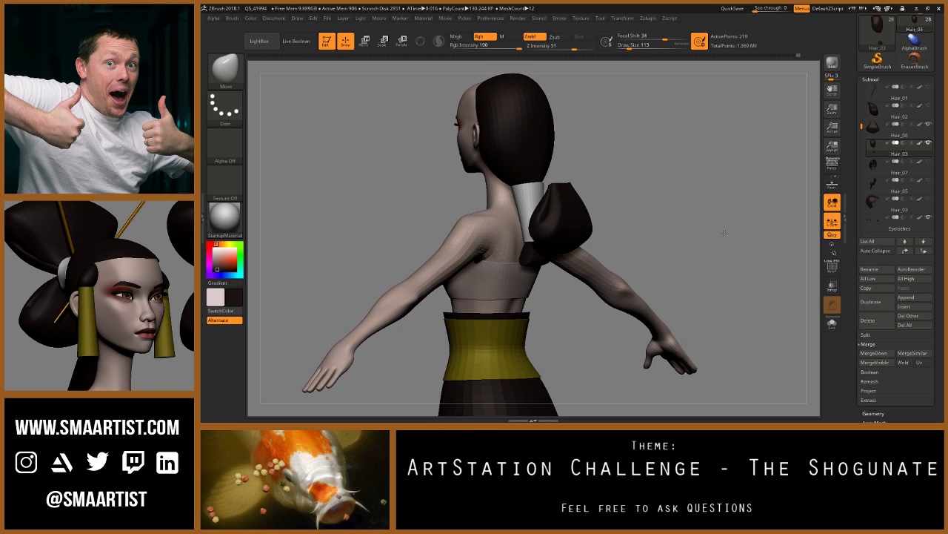
Step: Reorder the Hair_06 loop below the merged Hair_03 subtool and duplicate Hair_03
{"action": "left_click", "coordinate": [876, 131]}
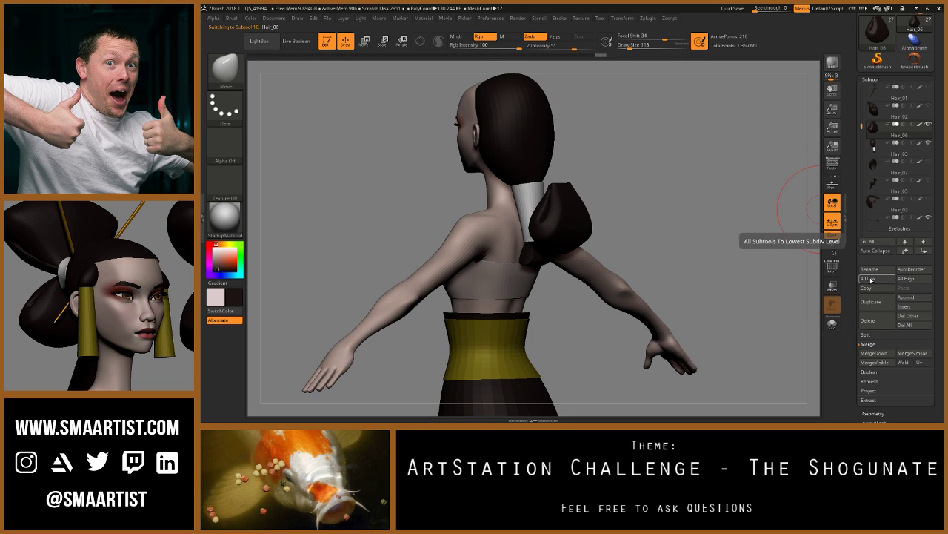
{"action": "left_click", "coordinate": [924, 251]}
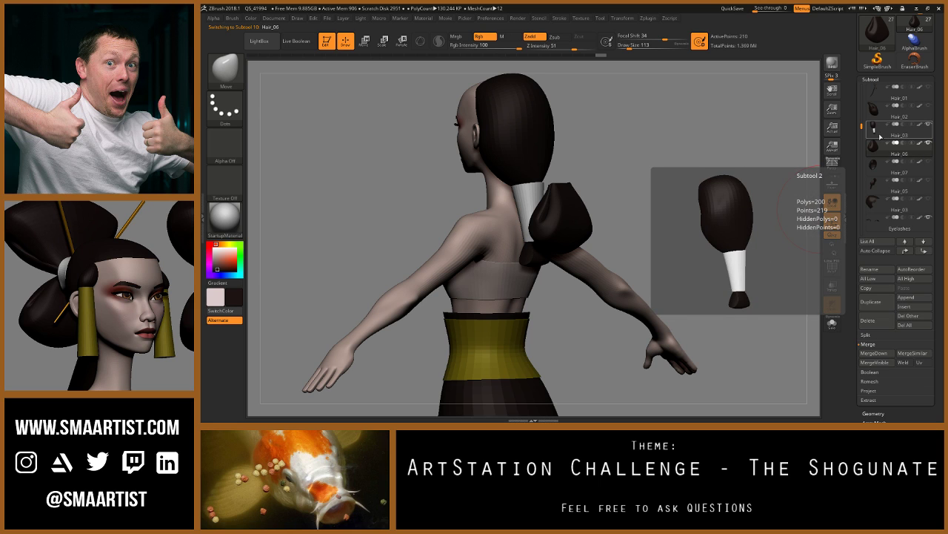
{"action": "left_click", "coordinate": [879, 136]}
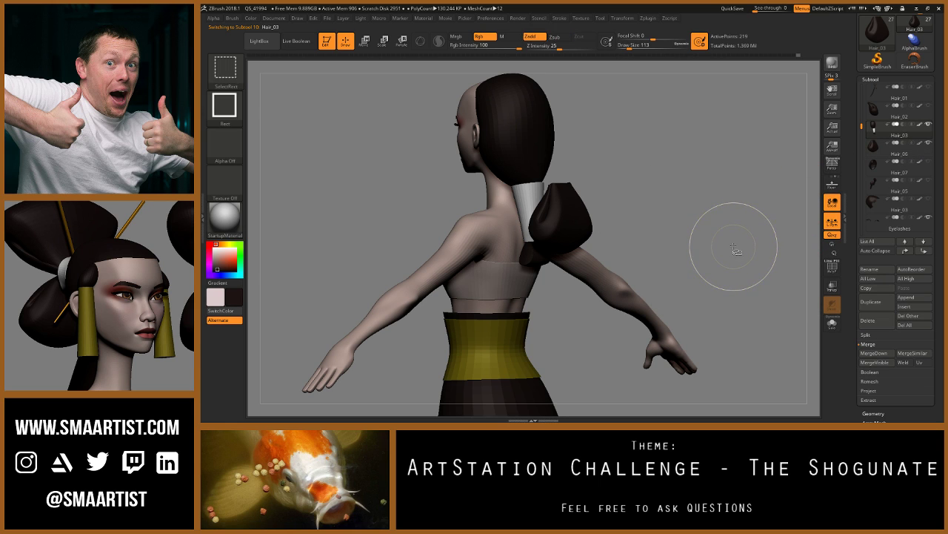
{"action": "key", "text": "ctrl+shift+d"}
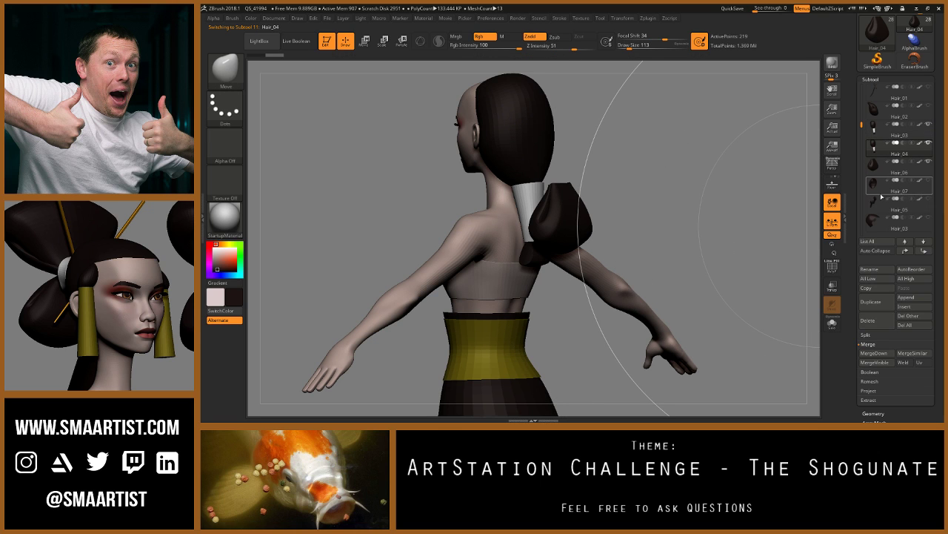
Step: Isolate the duplicate Hair_04, hide the small tuft beneath its white band, and delete the hidden geometry
{"action": "left_click", "coordinate": [832, 323]}
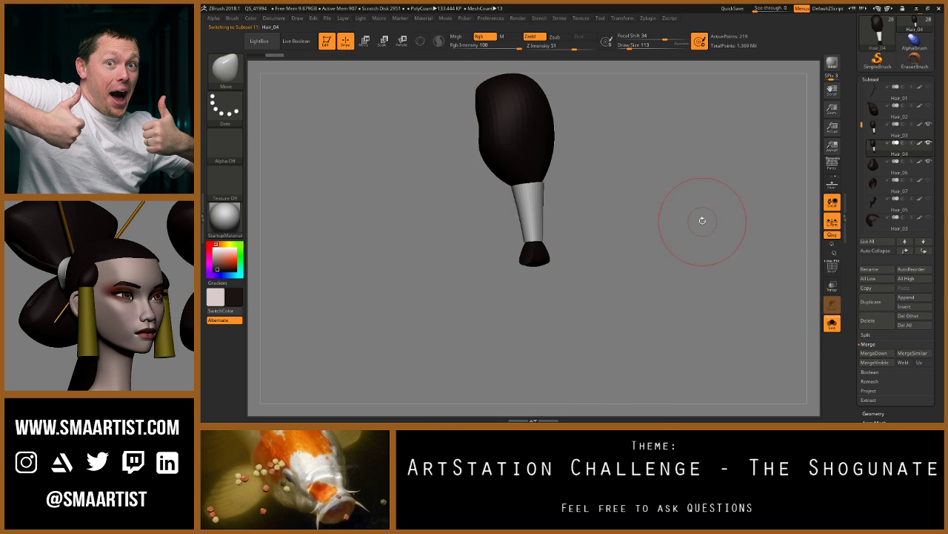
{"action": "left_click", "coordinate": [833, 323]}
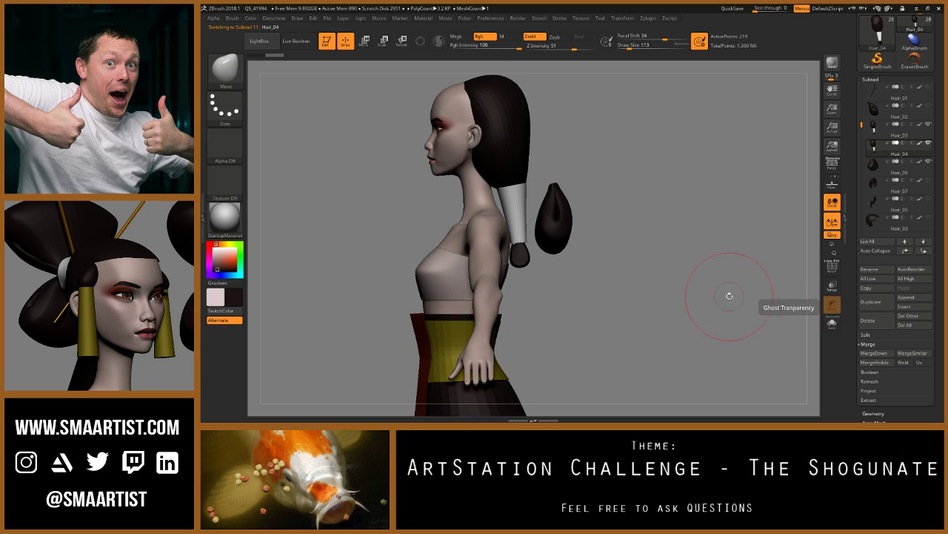
{"action": "left_click", "coordinate": [523, 164], "text": "ctrl+shift"}
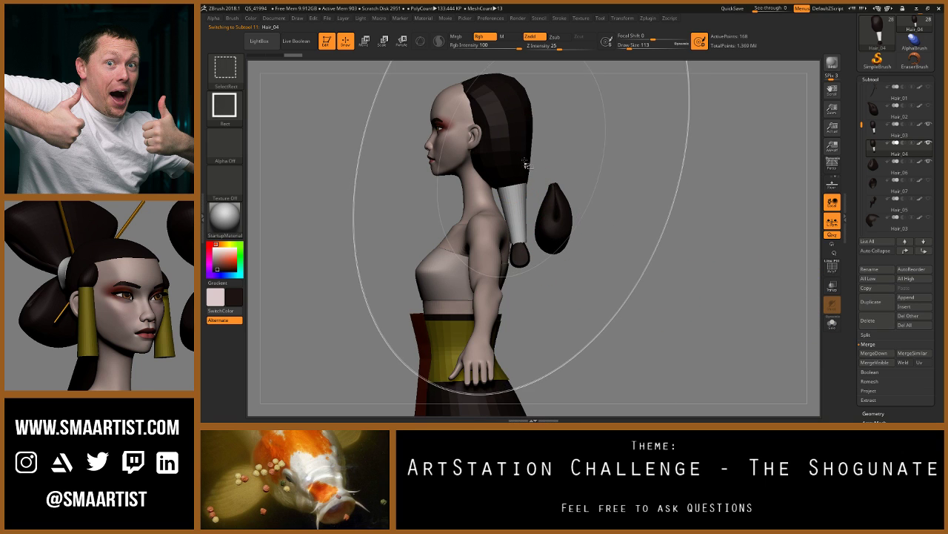
{"action": "left_click", "coordinate": [832, 323]}
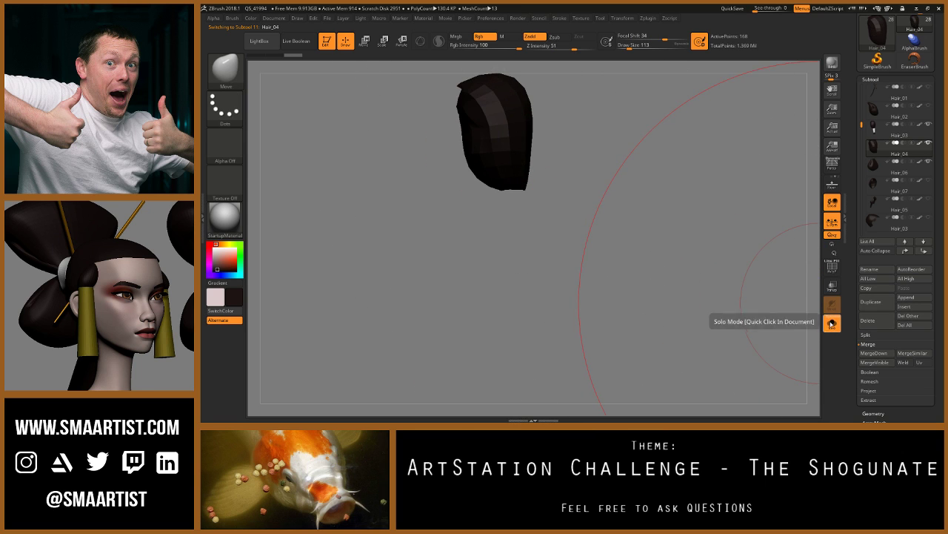
{"action": "left_click_drag", "start_coordinate": [621, 181], "coordinate": [628, 181]}
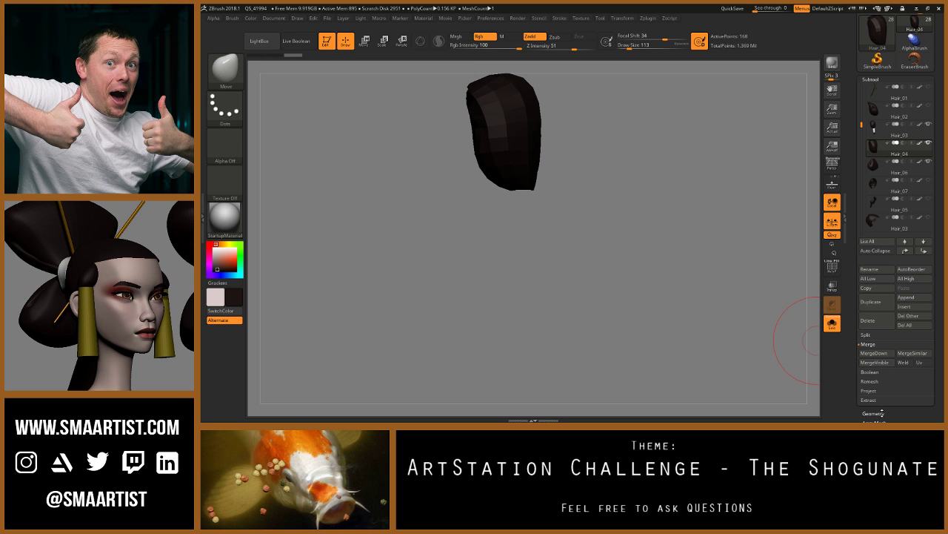
{"action": "left_click_drag", "start_coordinate": [647, 257], "coordinate": [656, 248], "text": "ctrl+shift"}
{"action": "left_click", "coordinate": [519, 205], "text": "ctrl+shift"}
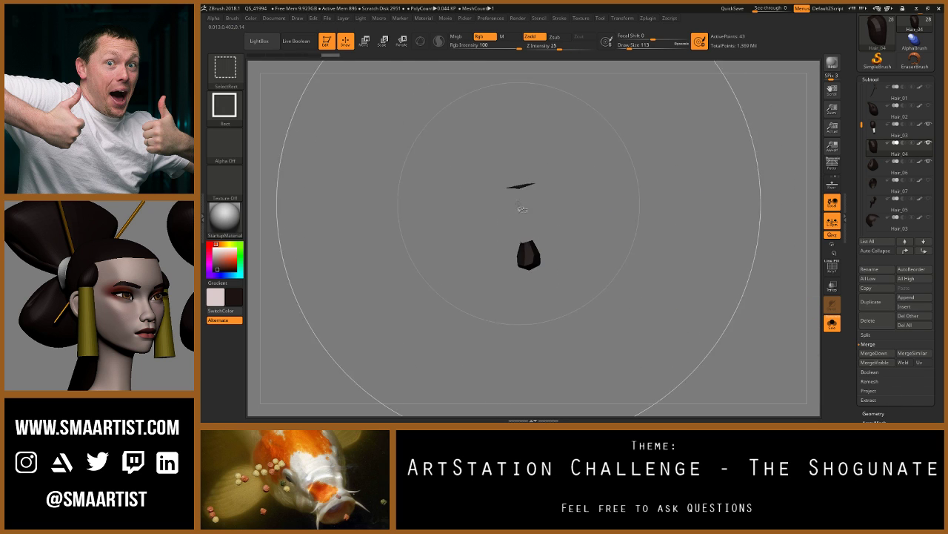
{"action": "left_click", "coordinate": [698, 252], "text": "ctrl+shift"}
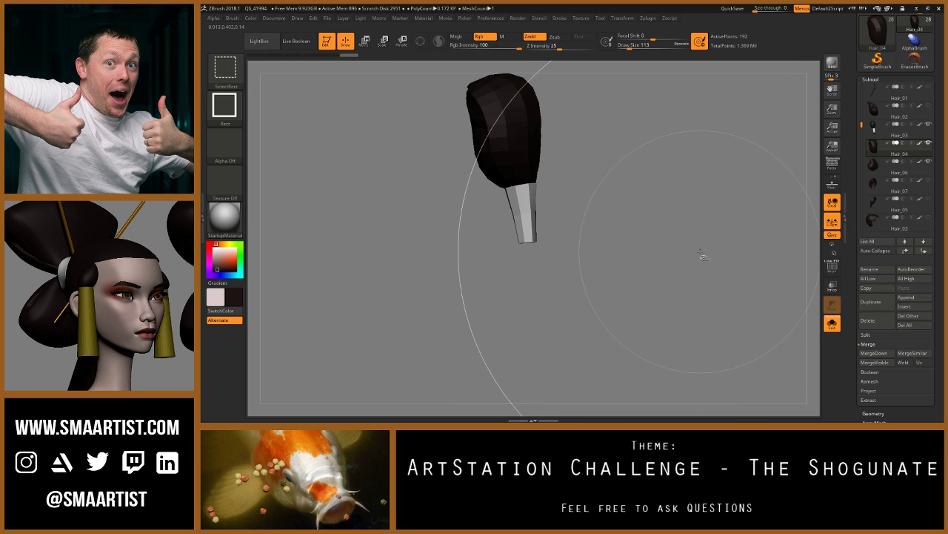
{"action": "mouse_move", "coordinate": [695, 263]}
{"action": "left_mouse_down"}
{"action": "mouse_move", "coordinate": [684, 268]}
{"action": "mouse_move", "coordinate": [684, 212]}
{"action": "mouse_move", "coordinate": [686, 257]}
{"action": "left_mouse_up"}
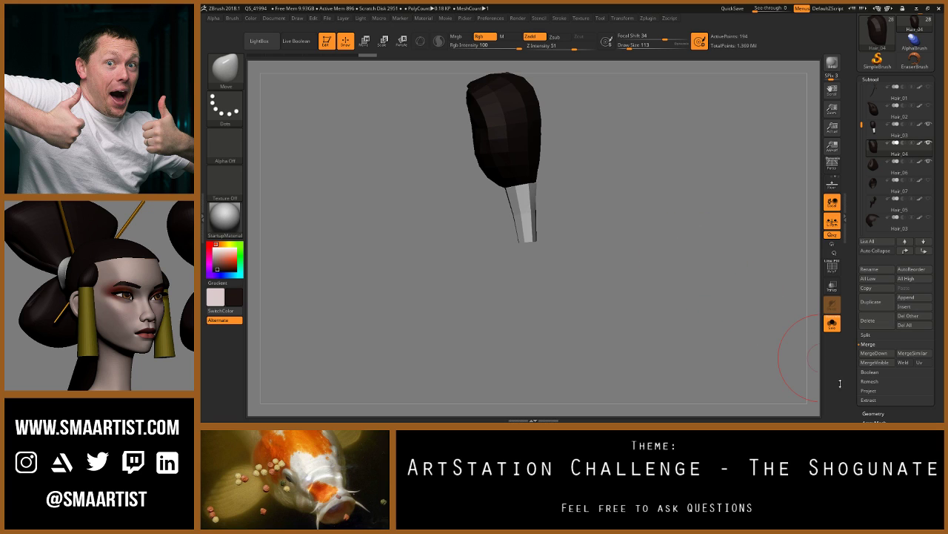
{"action": "left_click", "coordinate": [874, 413]}
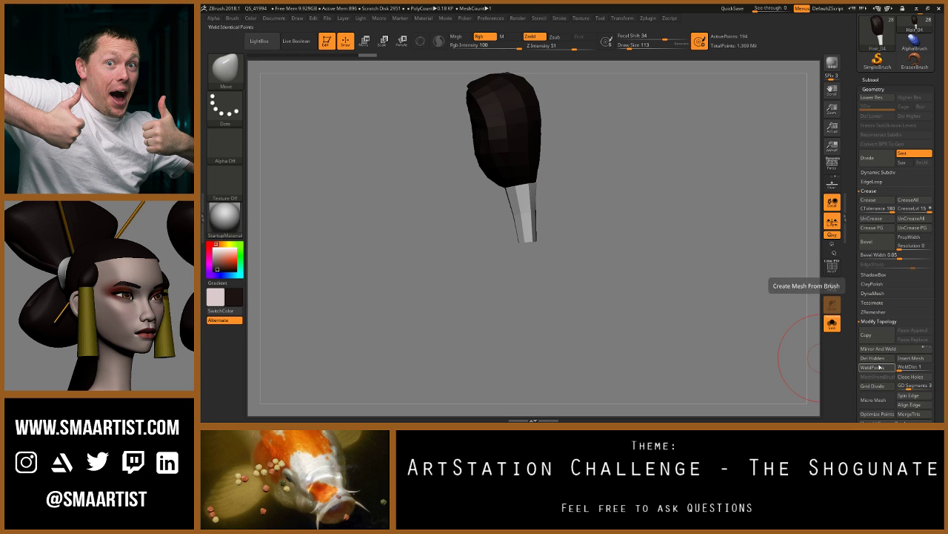
{"action": "left_click", "coordinate": [881, 368]}
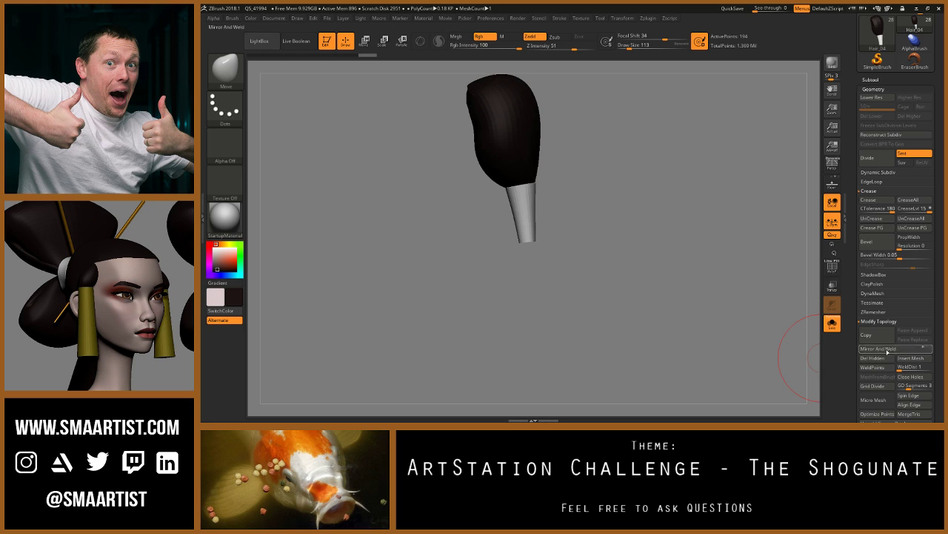
Step: Merge the trimmed Hair_04 copy down with the Hair_06 loop
{"action": "left_click", "coordinate": [871, 79]}
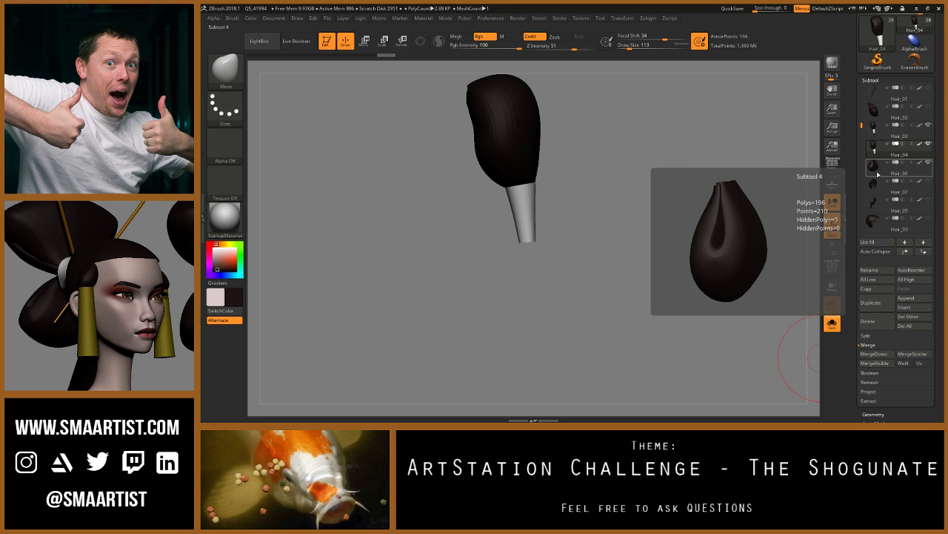
{"action": "left_click", "coordinate": [874, 353]}
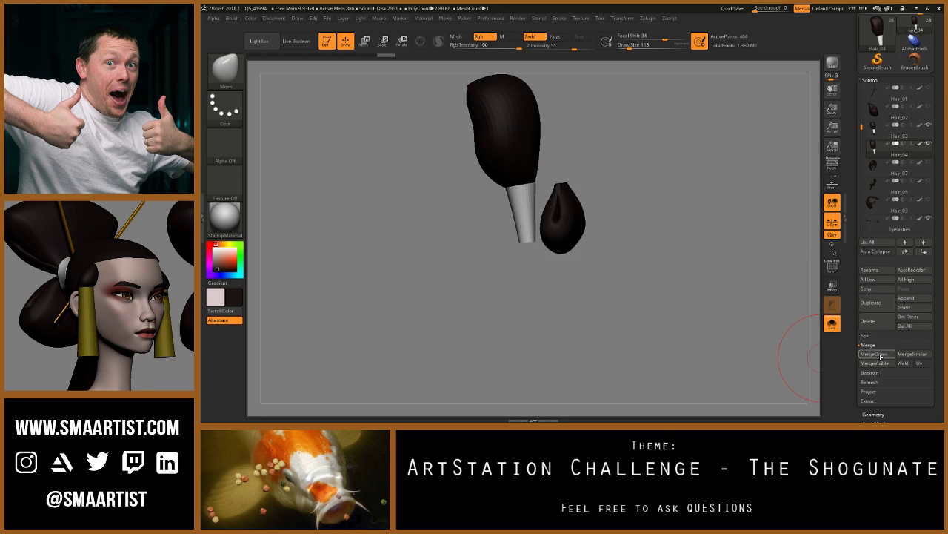
{"action": "mouse_move", "coordinate": [639, 226]}
{"action": "left_mouse_down"}
{"action": "mouse_move", "coordinate": [609, 226]}
{"action": "mouse_move", "coordinate": [652, 225]}
{"action": "left_mouse_up"}
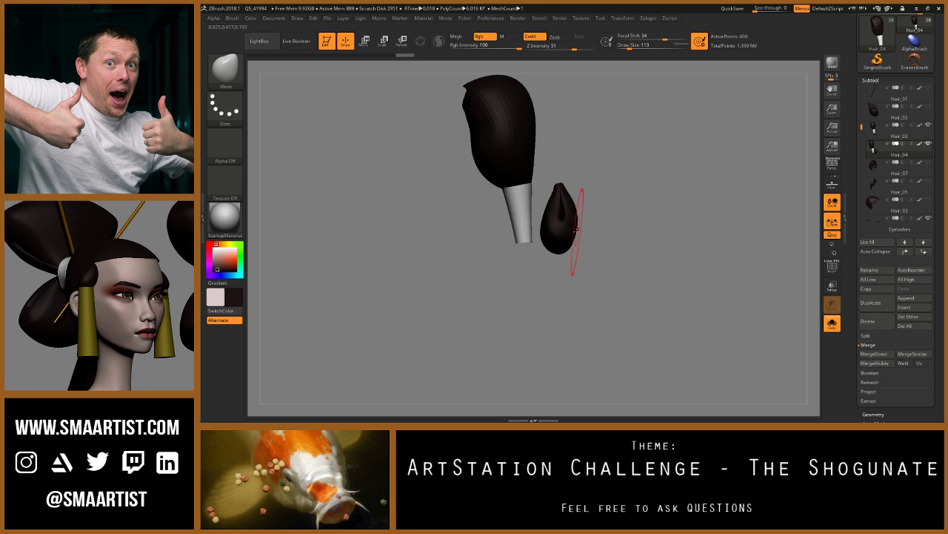
Step: Mask everything except the loop, then move and tilt it with the gizmo so it hangs over the white band
{"action": "key", "text": "w"}
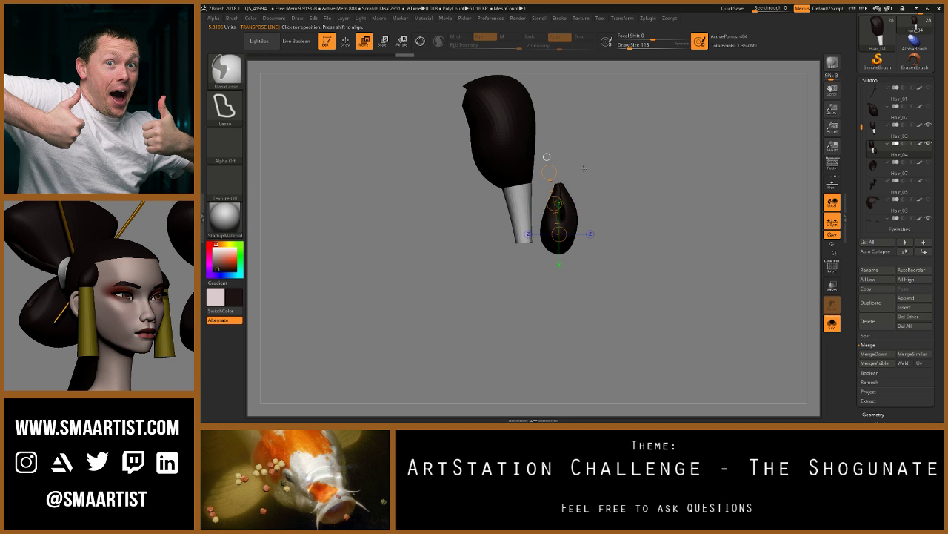
{"action": "mouse_move", "coordinate": [584, 172]}
{"action": "left_mouse_down", "text": "ctrl"}
{"action": "mouse_move", "coordinate": [565, 172]}
{"action": "mouse_move", "coordinate": [545, 190]}
{"action": "mouse_move", "coordinate": [535, 220]}
{"action": "mouse_move", "coordinate": [554, 282]}
{"action": "mouse_move", "coordinate": [640, 222]}
{"action": "mouse_move", "coordinate": [607, 204]}
{"action": "left_mouse_up", "text": "ctrl"}
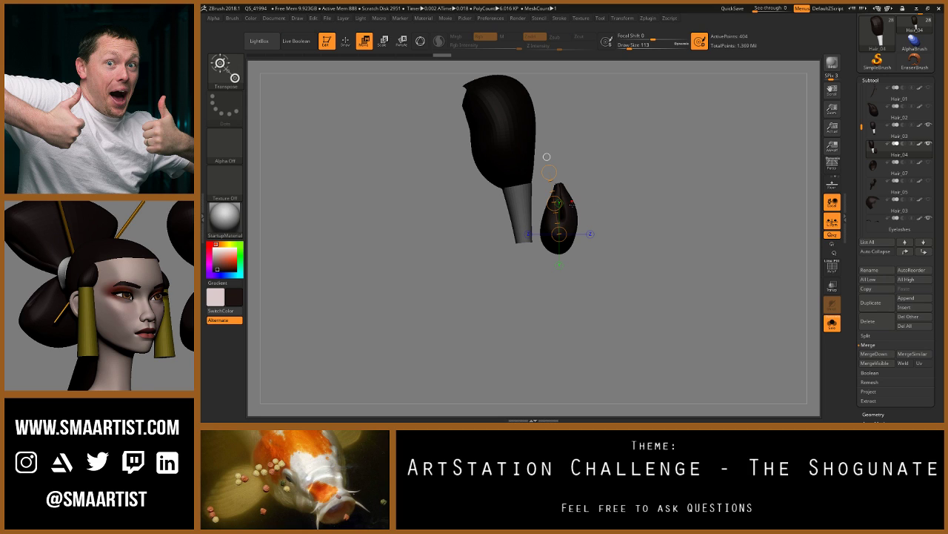
{"action": "key", "text": "y"}
{"action": "left_click", "coordinate": [534, 206]}
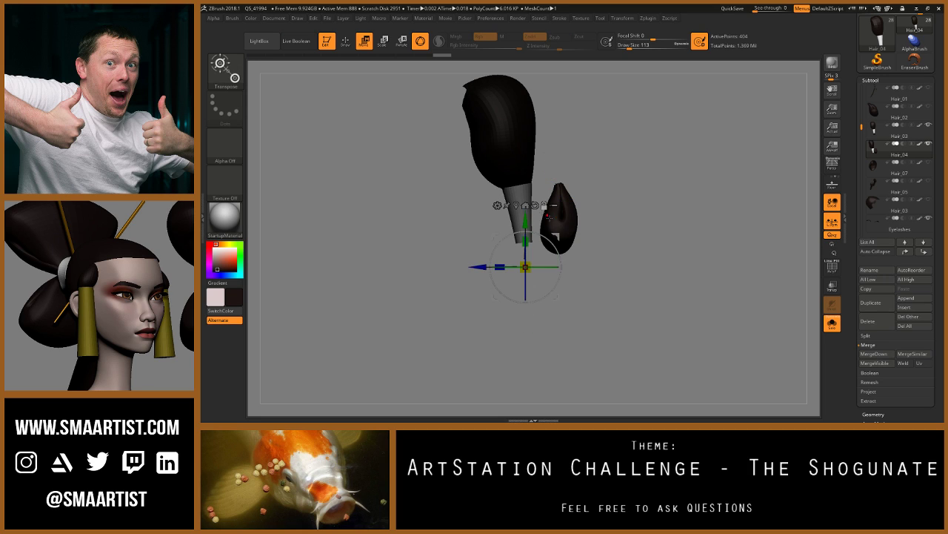
{"action": "left_click_drag", "start_coordinate": [557, 234], "coordinate": [519, 220]}
{"action": "mouse_move", "coordinate": [592, 225]}
{"action": "left_mouse_down", "text": "shift"}
{"action": "mouse_move", "coordinate": [548, 225]}
{"action": "mouse_move", "coordinate": [574, 208]}
{"action": "left_mouse_up", "text": "shift"}
{"action": "right_click_drag", "start_coordinate": [575, 208], "coordinate": [550, 264], "text": "ctrl"}
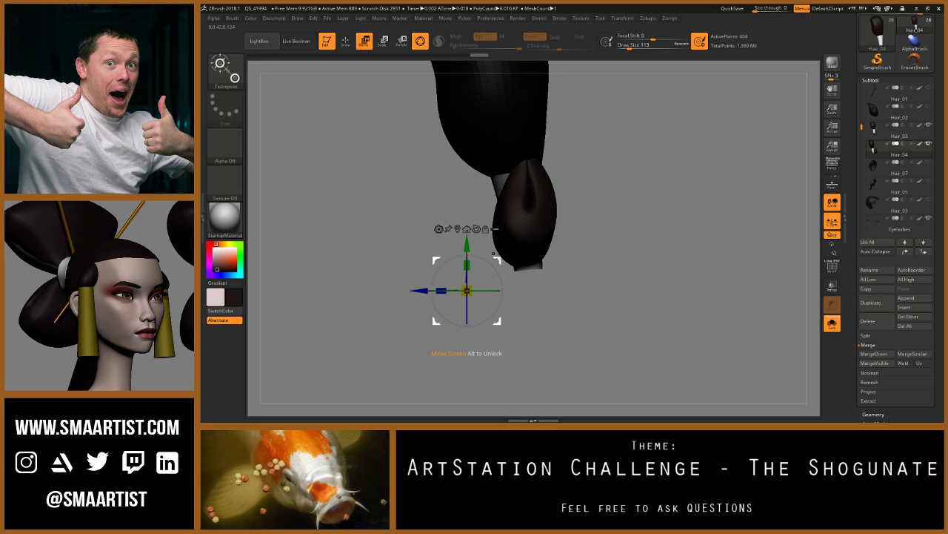
{"action": "left_click_drag", "start_coordinate": [478, 276], "coordinate": [546, 209]}
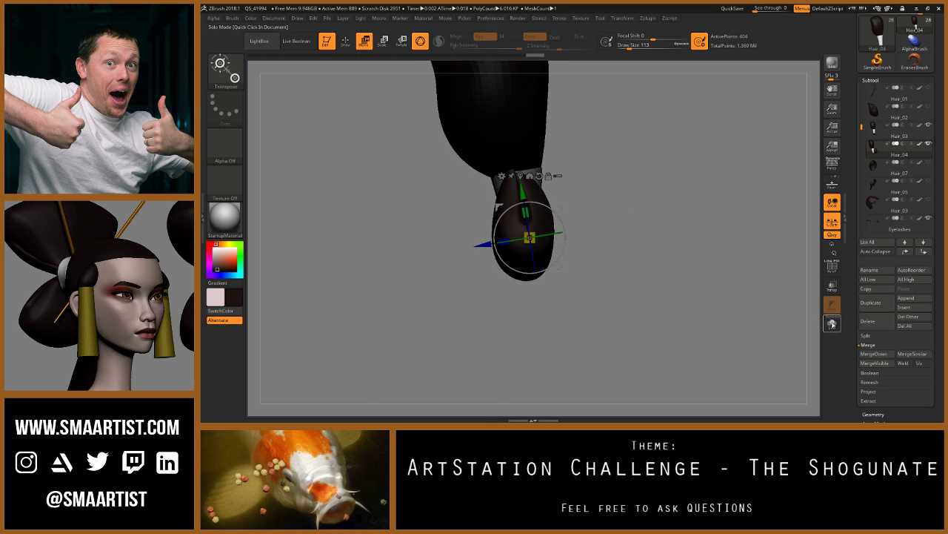
Step: Fine-tune the loop's placement at the band against the full figure and hide the Hair_03 subtool
{"action": "left_click", "coordinate": [833, 323]}
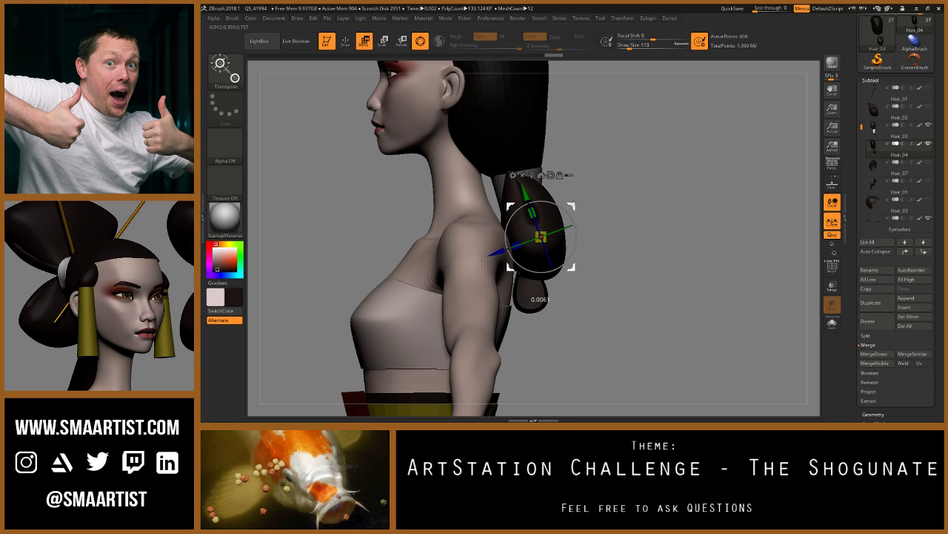
{"action": "mouse_move", "coordinate": [574, 266]}
{"action": "left_mouse_down"}
{"action": "mouse_move", "coordinate": [623, 197]}
{"action": "mouse_move", "coordinate": [629, 204]}
{"action": "mouse_move", "coordinate": [628, 182]}
{"action": "mouse_move", "coordinate": [615, 184]}
{"action": "mouse_move", "coordinate": [621, 174]}
{"action": "mouse_move", "coordinate": [652, 183]}
{"action": "left_mouse_up"}
{"action": "key", "text": "q"}
{"action": "mouse_move", "coordinate": [652, 185]}
{"action": "right_mouse_down", "text": "ctrl"}
{"action": "mouse_move", "coordinate": [666, 209]}
{"action": "mouse_move", "coordinate": [647, 195]}
{"action": "right_mouse_up", "text": "ctrl"}
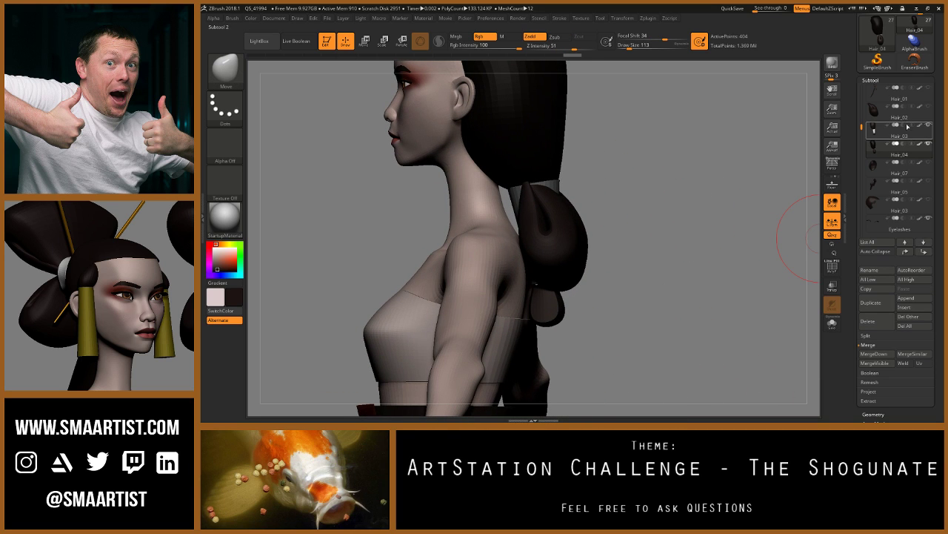
{"action": "mouse_move", "coordinate": [763, 275]}
{"action": "left_mouse_down"}
{"action": "mouse_move", "coordinate": [586, 245]}
{"action": "mouse_move", "coordinate": [545, 192]}
{"action": "left_mouse_up"}
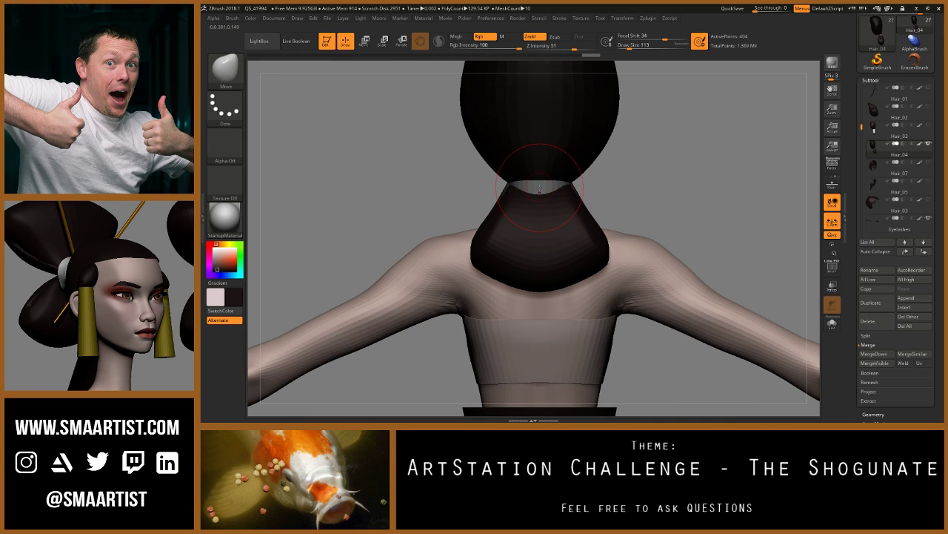
Step: Mask the hair around the white band and place the transform gizmo on the band
{"action": "key", "text": "w"}
{"action": "left_click", "coordinate": [520, 183], "text": "ctrl"}
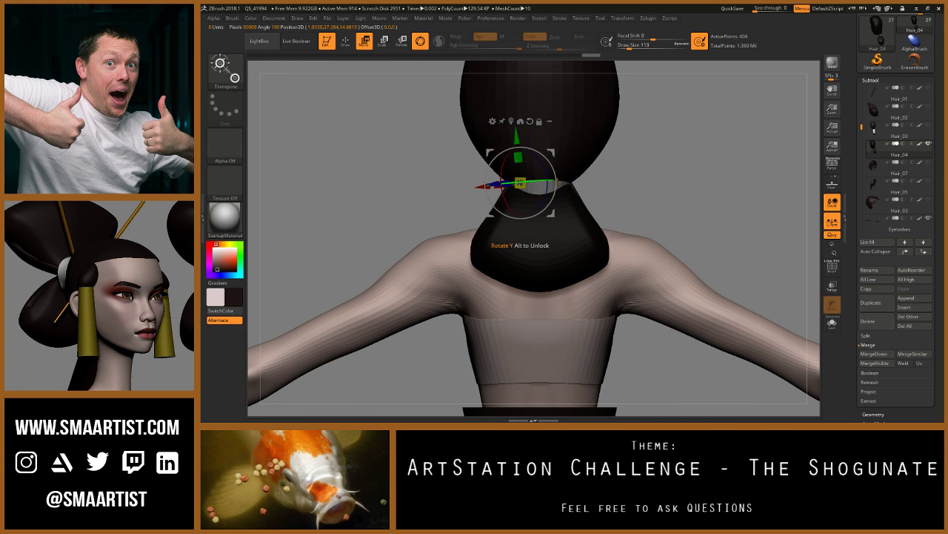
{"action": "left_click_drag", "start_coordinate": [632, 172], "coordinate": [653, 184], "text": "ctrl"}
{"action": "left_click_drag", "start_coordinate": [520, 182], "coordinate": [674, 147], "text": "alt"}
{"action": "left_click", "coordinate": [525, 182], "text": "ctrl"}
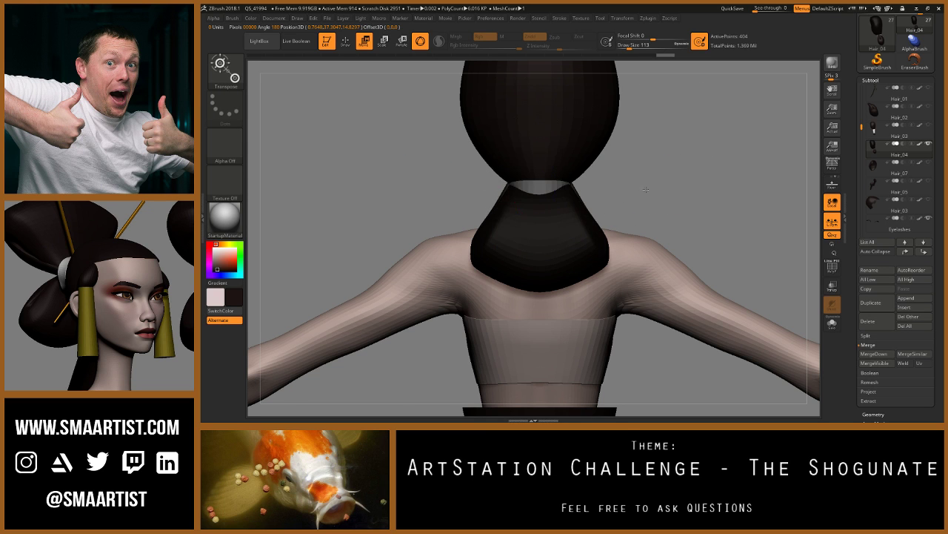
{"action": "left_click_drag", "start_coordinate": [646, 188], "coordinate": [663, 192]}
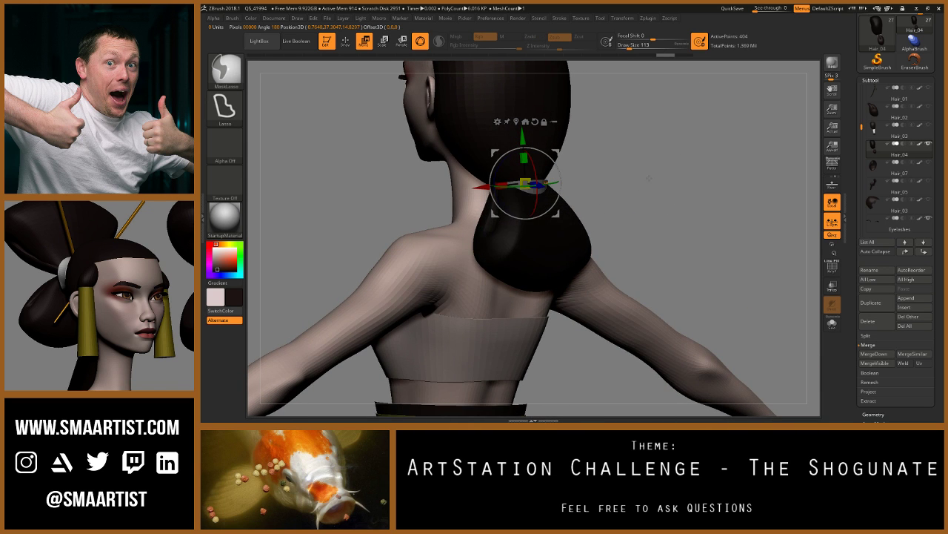
Step: Step through the hair's subdivision levels and mask along the white band where it meets the loop
{"action": "mouse_move", "coordinate": [678, 194]}
{"action": "right_mouse_down", "text": "ctrl"}
{"action": "mouse_move", "coordinate": [727, 251]}
{"action": "mouse_move", "coordinate": [724, 184]}
{"action": "mouse_move", "coordinate": [680, 124]}
{"action": "right_mouse_up", "text": "ctrl"}
{"action": "left_click_drag", "start_coordinate": [680, 124], "coordinate": [659, 137], "text": "ctrl"}
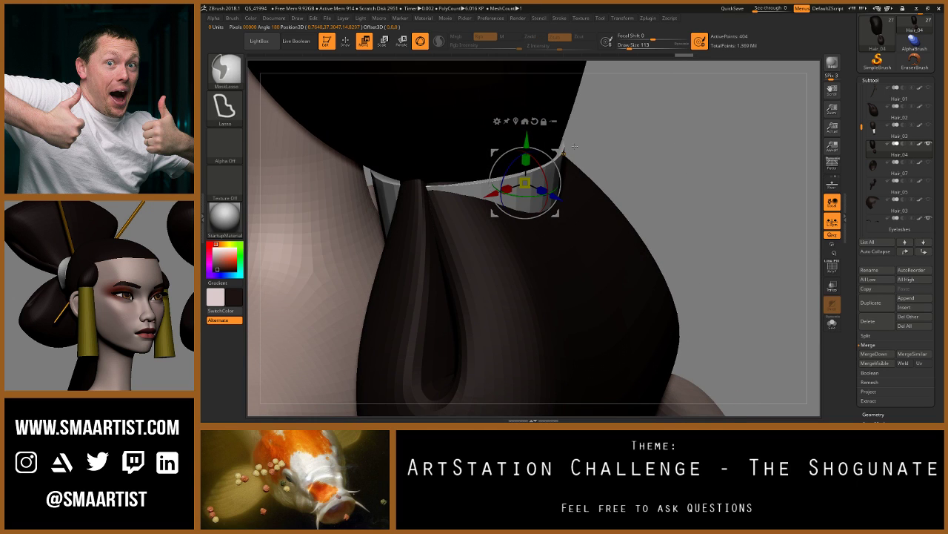
{"action": "key", "text": "shift+d"}
{"action": "left_click_drag", "start_coordinate": [535, 231], "coordinate": [563, 161], "text": "ctrl"}
{"action": "left_click", "coordinate": [573, 100]}
{"action": "right_click_drag", "start_coordinate": [669, 169], "coordinate": [671, 132], "text": "ctrl"}
{"action": "key", "text": "d"}
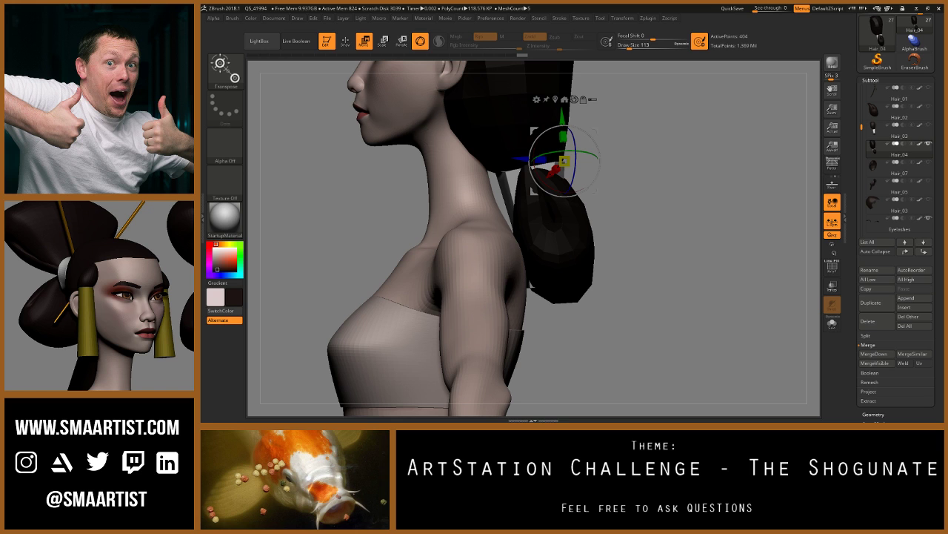
Step: Reset the gizmo's orientation so its axes line up straight at the white band
{"action": "right_click_drag", "start_coordinate": [677, 283], "coordinate": [717, 241]}
{"action": "left_click_drag", "start_coordinate": [717, 242], "coordinate": [721, 243]}
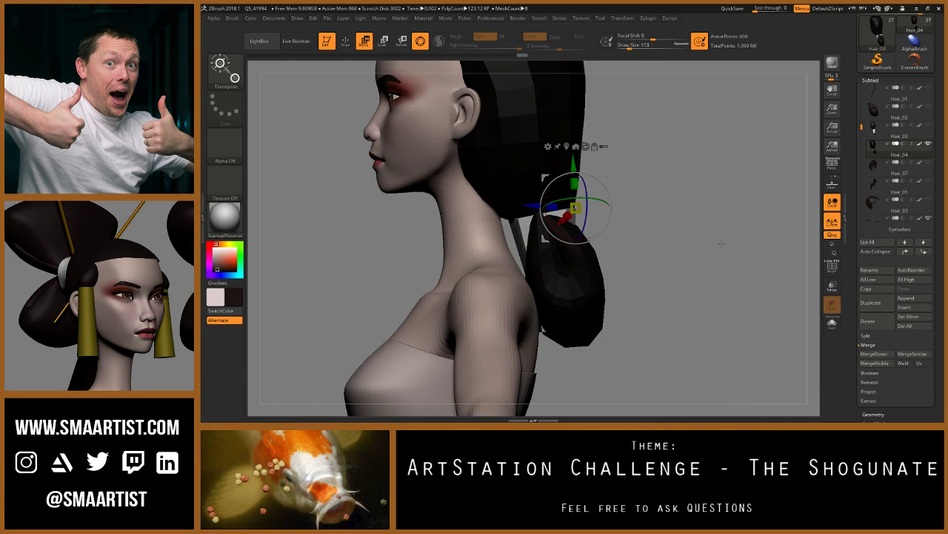
{"action": "right_click_drag", "start_coordinate": [684, 220], "coordinate": [634, 220]}
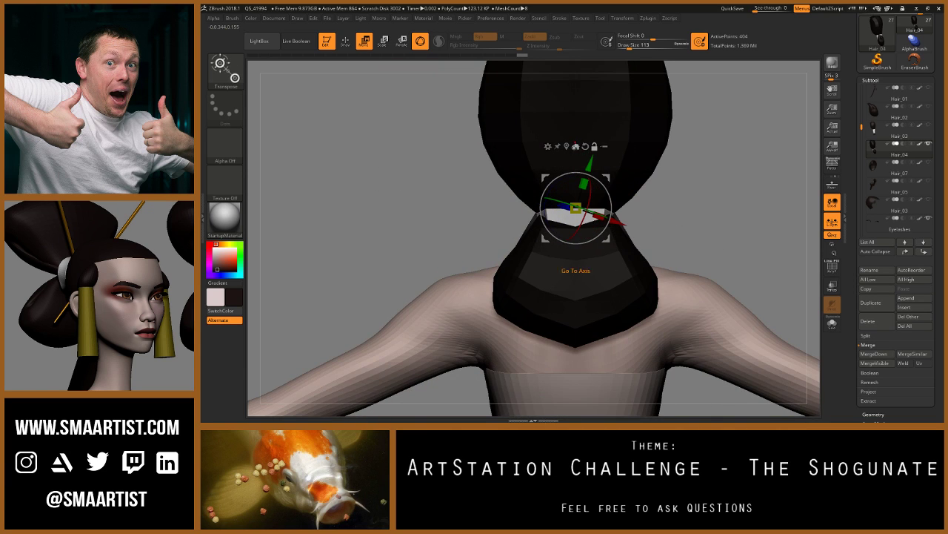
{"action": "left_click", "coordinate": [586, 146]}
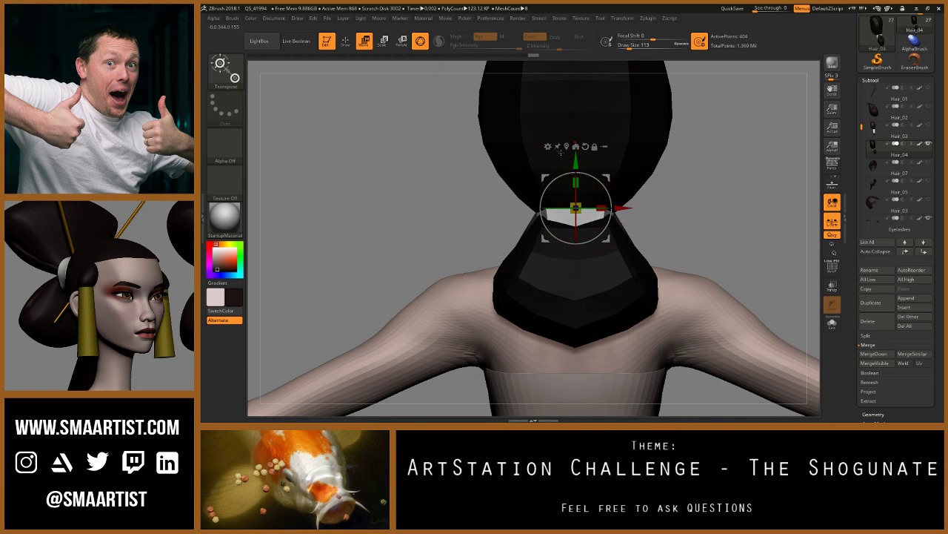
{"action": "left_click_drag", "start_coordinate": [633, 187], "coordinate": [598, 218]}
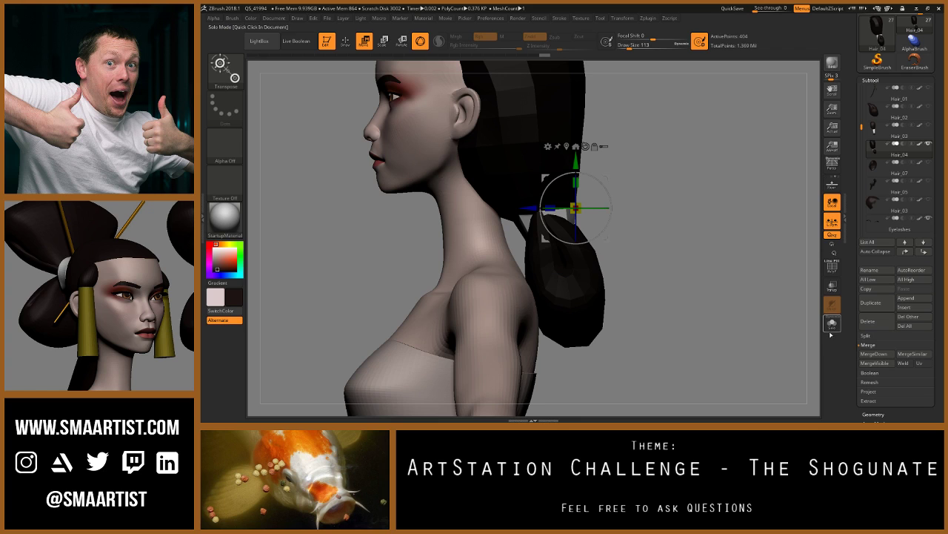
Step: Solo the Hair_04 subtool and stretch the white band vertically with the gizmo's Y axis
{"action": "left_click", "coordinate": [832, 327]}
{"action": "left_click_drag", "start_coordinate": [754, 281], "coordinate": [652, 259]}
{"action": "left_click_drag", "start_coordinate": [613, 221], "coordinate": [609, 219], "text": "shift"}
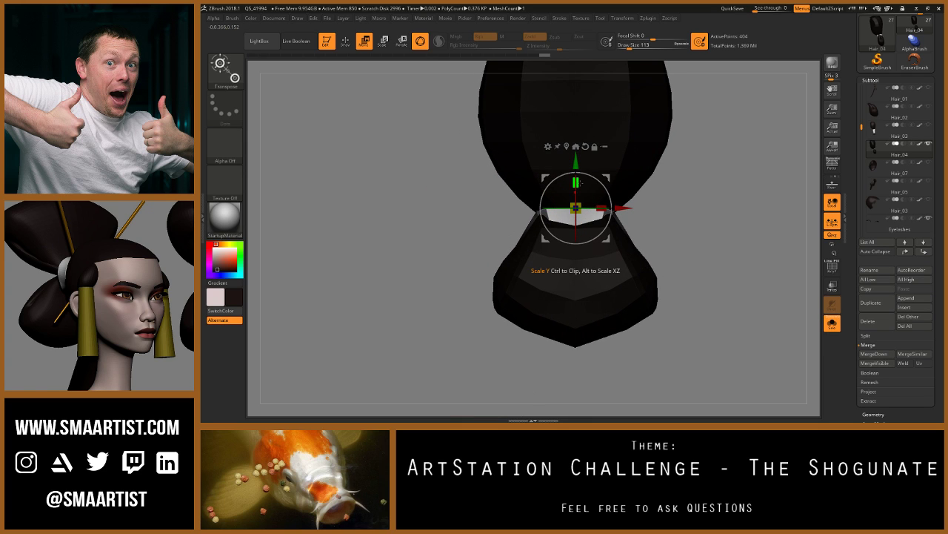
{"action": "left_click_drag", "start_coordinate": [577, 182], "coordinate": [575, 149]}
{"action": "left_click_drag", "start_coordinate": [713, 216], "coordinate": [657, 220]}
Step: Delete an edge loop near the base of the white band with the ZModeler brush
{"action": "key", "text": "b"}
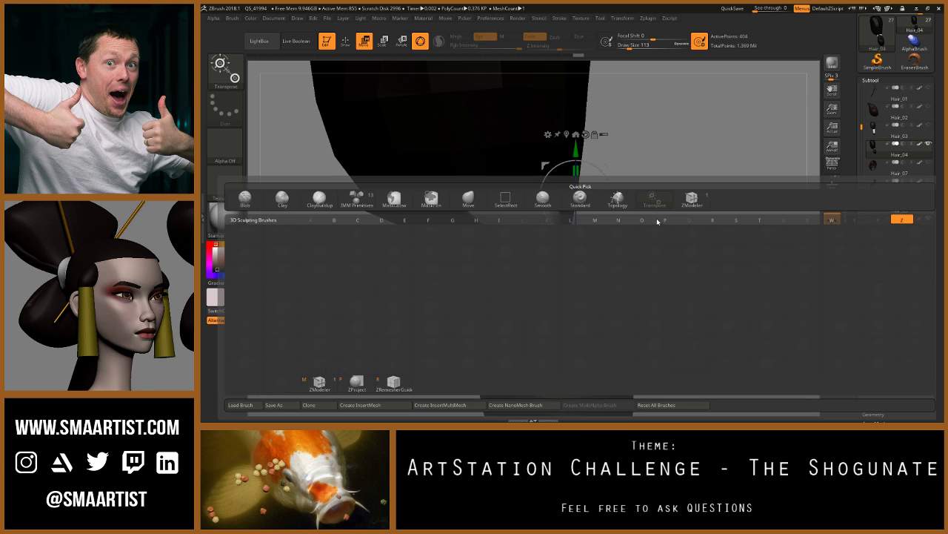
{"action": "key", "text": "z"}
{"action": "key", "text": "m"}
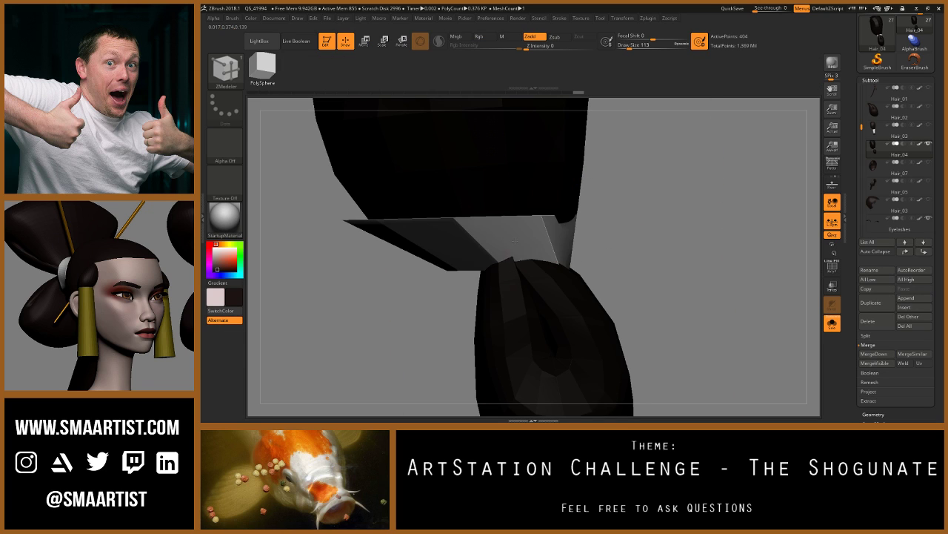
{"action": "left_click", "coordinate": [555, 261], "text": "alt"}
{"action": "key", "text": "ctrl+z"}
{"action": "key", "text": "ctrl"}
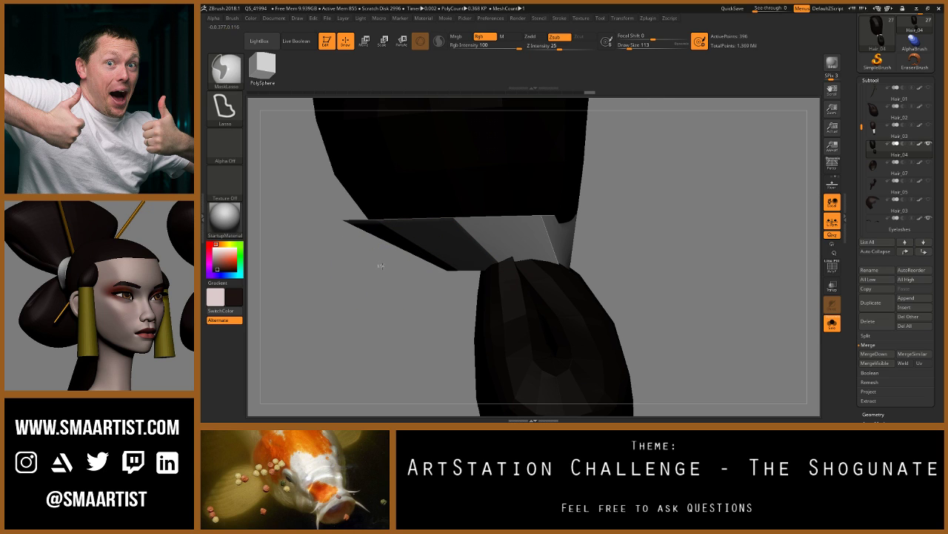
Step: Mask the geometry below, shift the band's flared upper rim backward, and move the gizmo to the rim's rear corner
{"action": "mouse_move", "coordinate": [380, 265]}
{"action": "left_mouse_down", "text": "ctrl"}
{"action": "mouse_move", "coordinate": [674, 249]}
{"action": "mouse_move", "coordinate": [686, 256]}
{"action": "mouse_move", "coordinate": [386, 325]}
{"action": "mouse_move", "coordinate": [415, 367]}
{"action": "left_mouse_up", "text": "ctrl"}
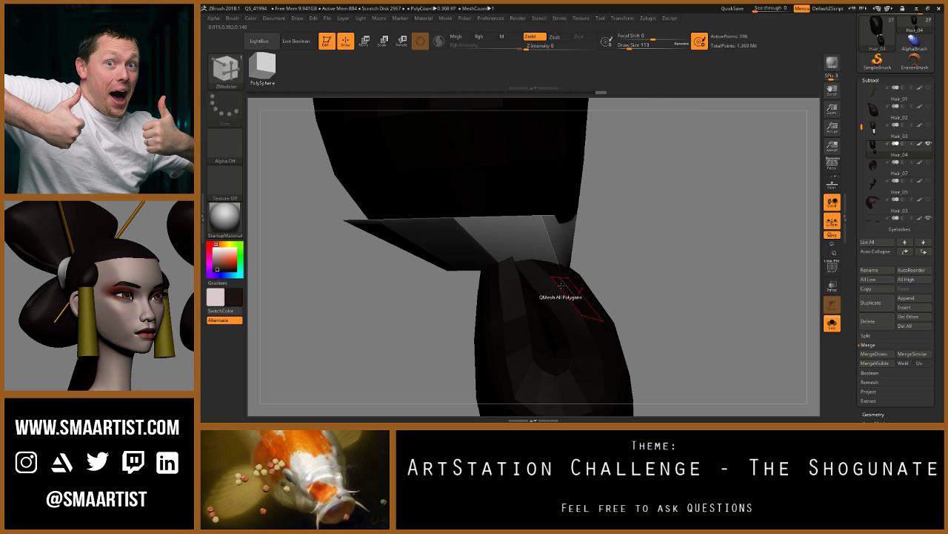
{"action": "key", "text": "w"}
{"action": "left_click_drag", "start_coordinate": [574, 212], "coordinate": [594, 219]}
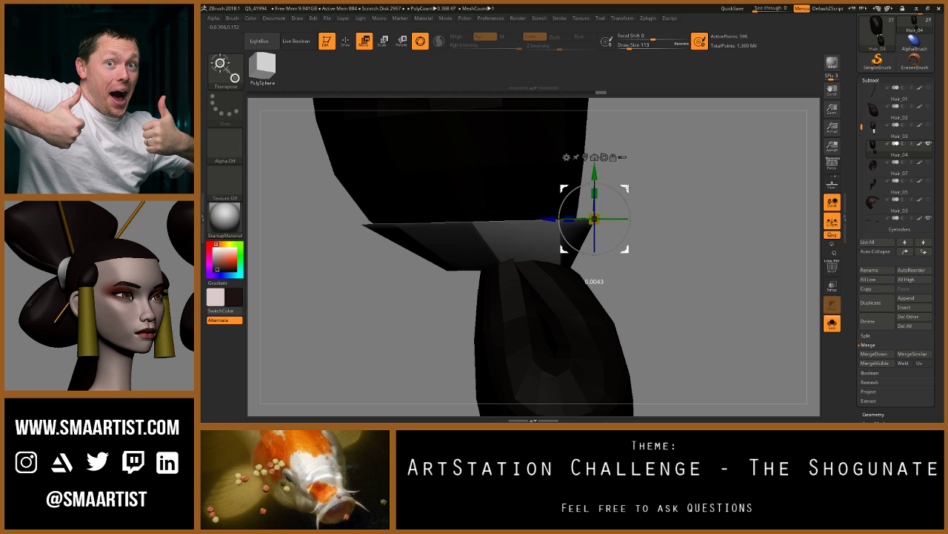
{"action": "left_click_drag", "start_coordinate": [629, 187], "coordinate": [627, 186]}
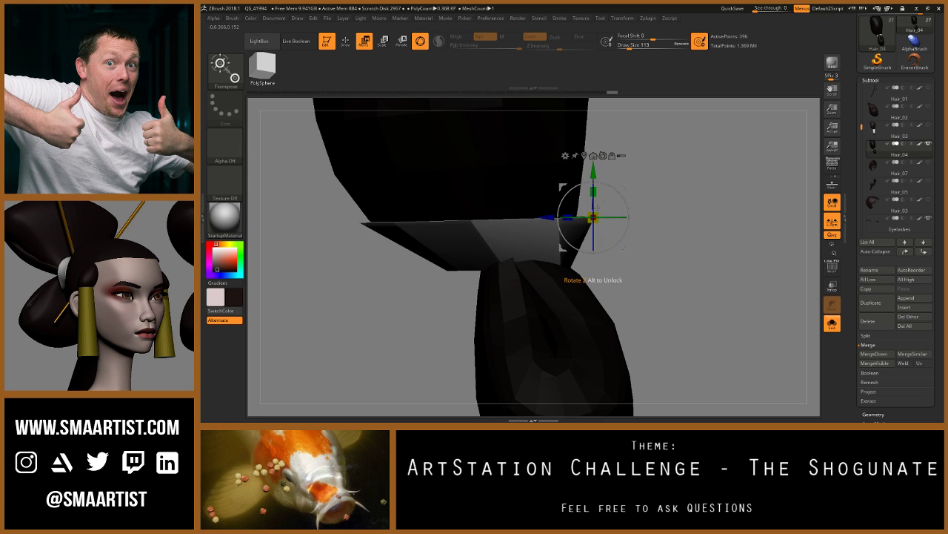
{"action": "left_click", "coordinate": [584, 155]}
{"action": "left_click_drag", "start_coordinate": [477, 220], "coordinate": [478, 220]}
{"action": "right_click_drag", "start_coordinate": [479, 223], "coordinate": [556, 261]}
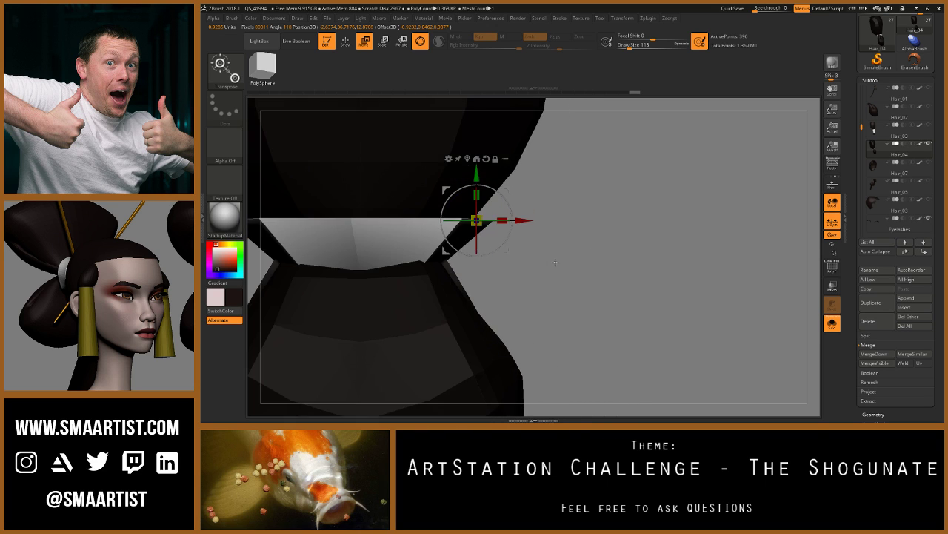
{"action": "left_click_drag", "start_coordinate": [555, 261], "coordinate": [560, 246]}
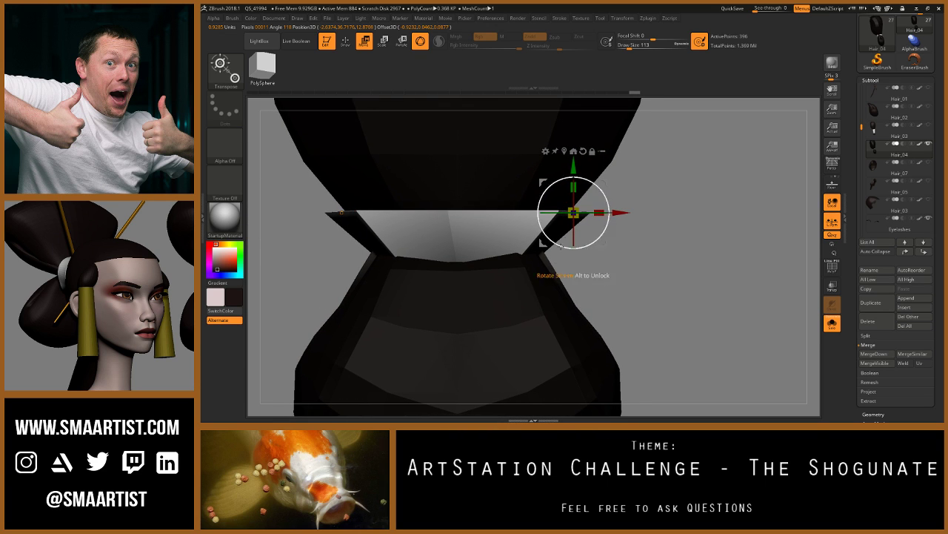
Step: Return to Draw mode and turn on PolyFrame to show the polygroups and wireframe
{"action": "key", "text": "ctrl"}
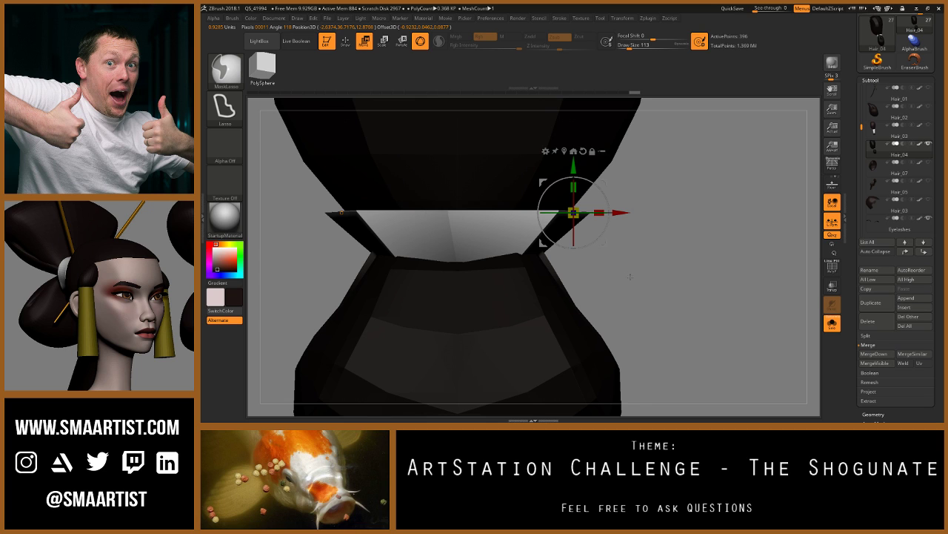
{"action": "key", "text": "q"}
{"action": "key", "text": "ctrl"}
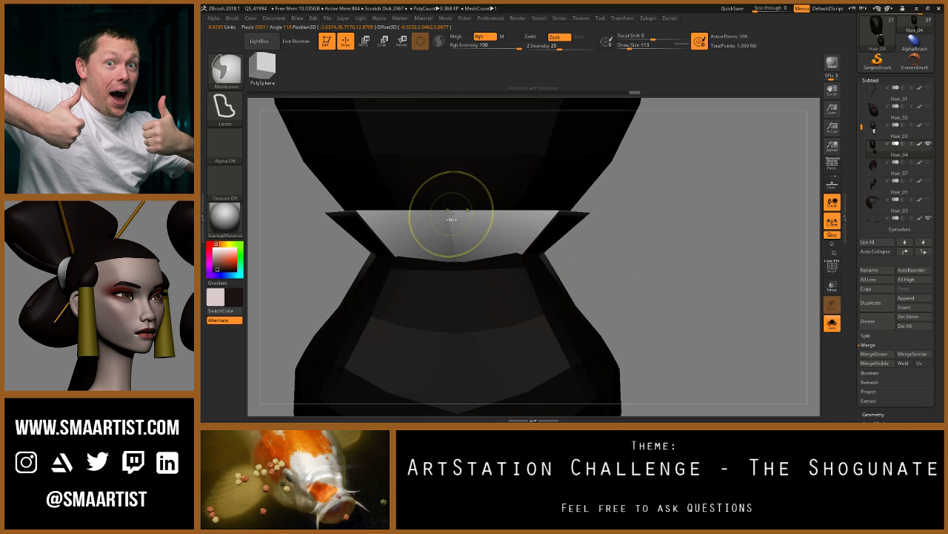
{"action": "left_click_drag", "start_coordinate": [593, 260], "coordinate": [629, 261], "text": "alt"}
{"action": "key", "text": "shift+f"}
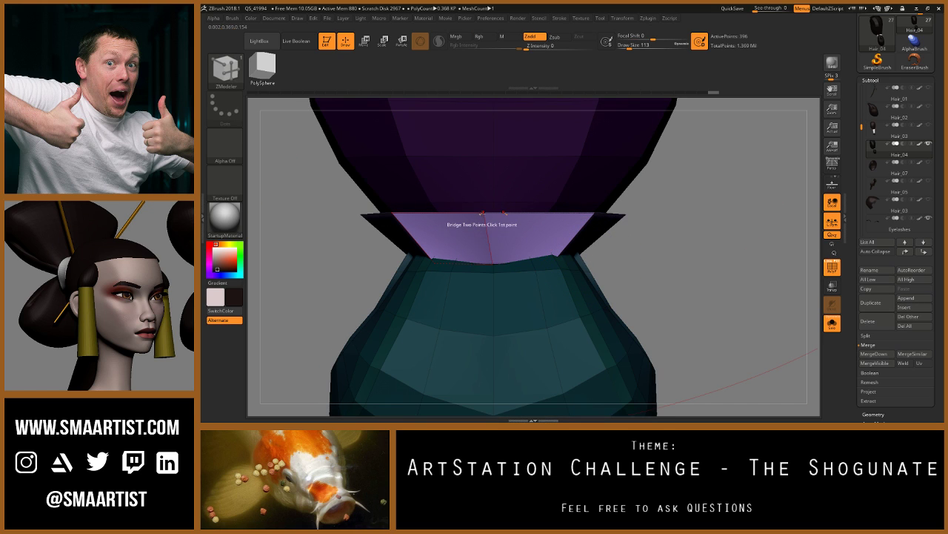
Step: Pull the upper sides of the hair loop outward with the Move brush at draw size 81
{"action": "key", "text": "b"}
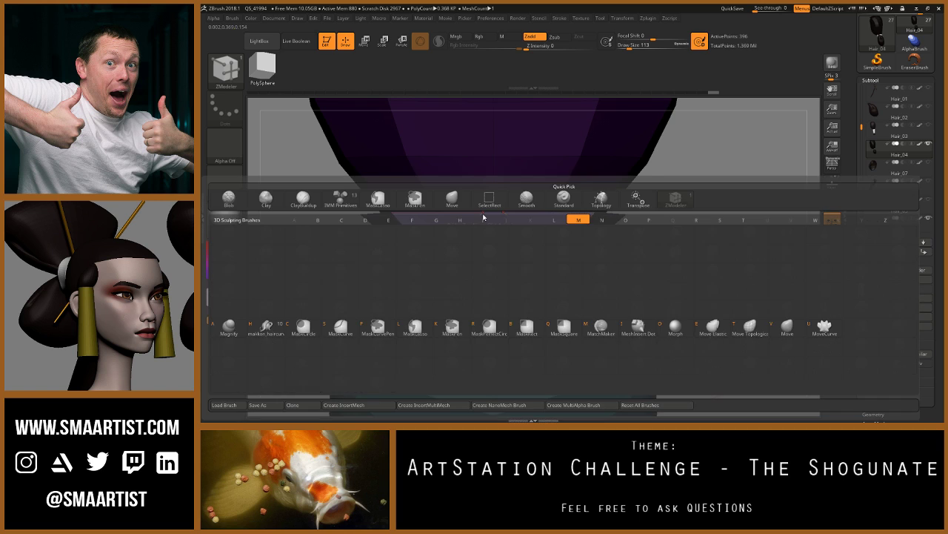
{"action": "key", "text": "m"}
{"action": "key", "text": "v"}
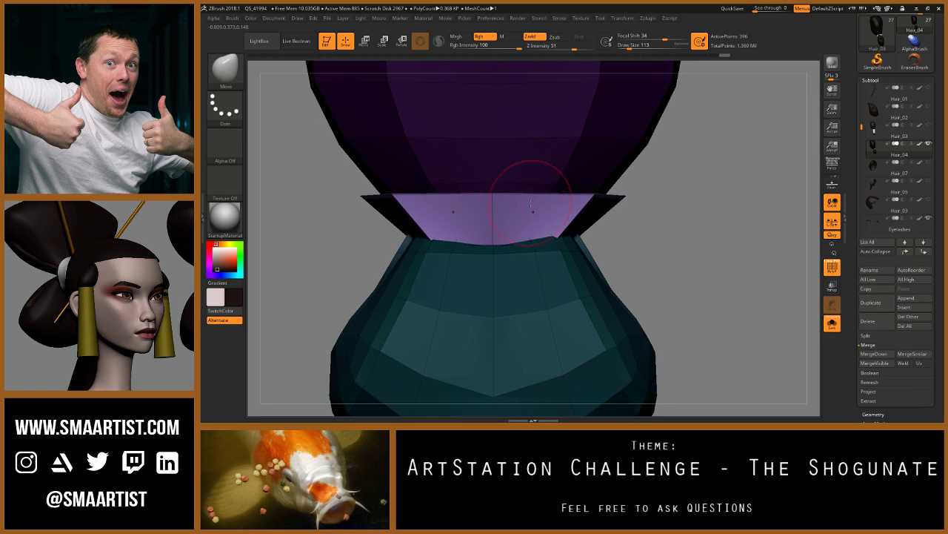
{"action": "mouse_move", "coordinate": [532, 202]}
{"action": "right_mouse_down", "text": "ctrl"}
{"action": "mouse_move", "coordinate": [474, 181]}
{"action": "mouse_move", "coordinate": [532, 210]}
{"action": "right_mouse_up", "text": "ctrl"}
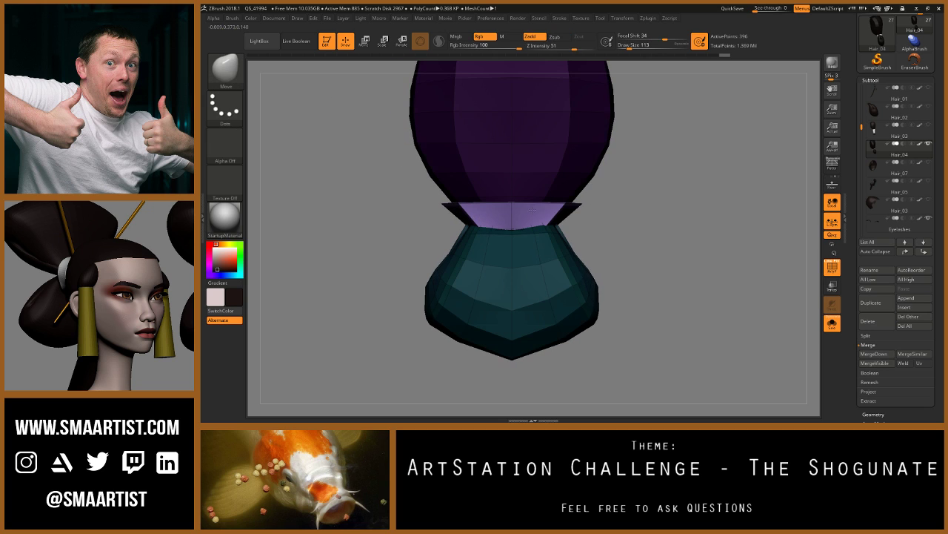
{"action": "left_click_drag", "start_coordinate": [635, 251], "coordinate": [646, 261], "text": "ctrl"}
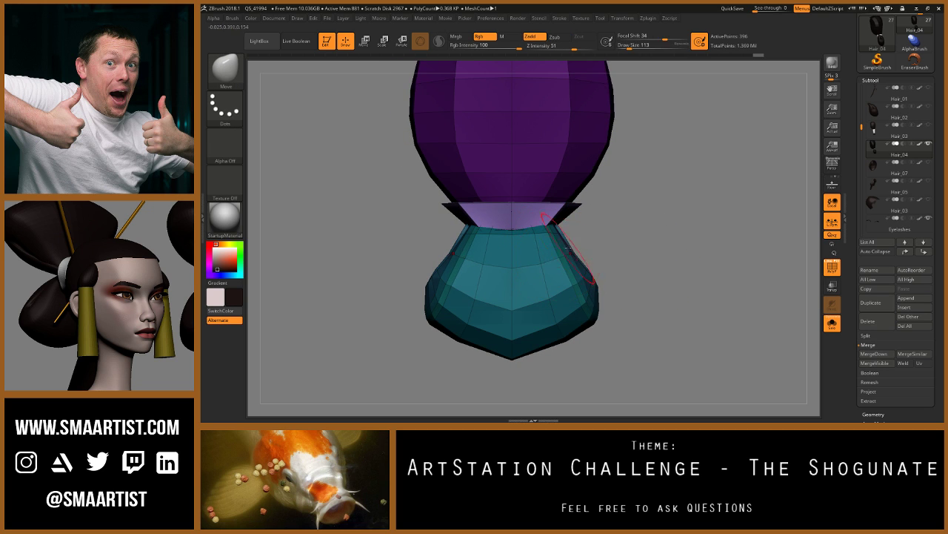
{"action": "key", "text": "s"}
{"action": "left_click_drag", "start_coordinate": [563, 258], "coordinate": [559, 260]}
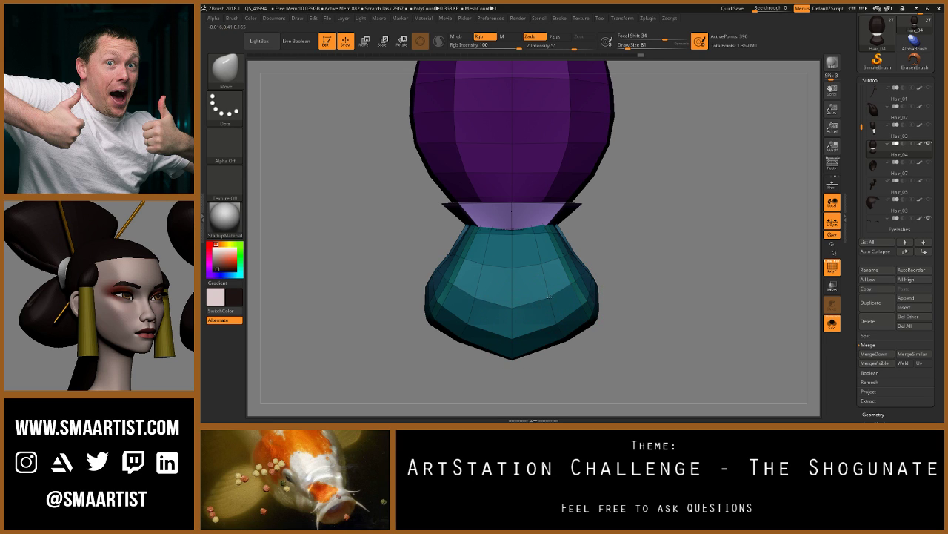
Step: Isolate the band's polygroup and split the hidden hair geometry into a separate subtool
{"action": "mouse_move", "coordinate": [578, 241]}
{"action": "left_mouse_down", "text": "alt"}
{"action": "mouse_move", "coordinate": [591, 294]}
{"action": "mouse_move", "coordinate": [582, 267]}
{"action": "mouse_move", "coordinate": [644, 270]}
{"action": "mouse_move", "coordinate": [676, 248]}
{"action": "mouse_move", "coordinate": [606, 228]}
{"action": "left_mouse_up", "text": "alt"}
{"action": "left_click", "coordinate": [593, 245], "text": "ctrl+shift"}
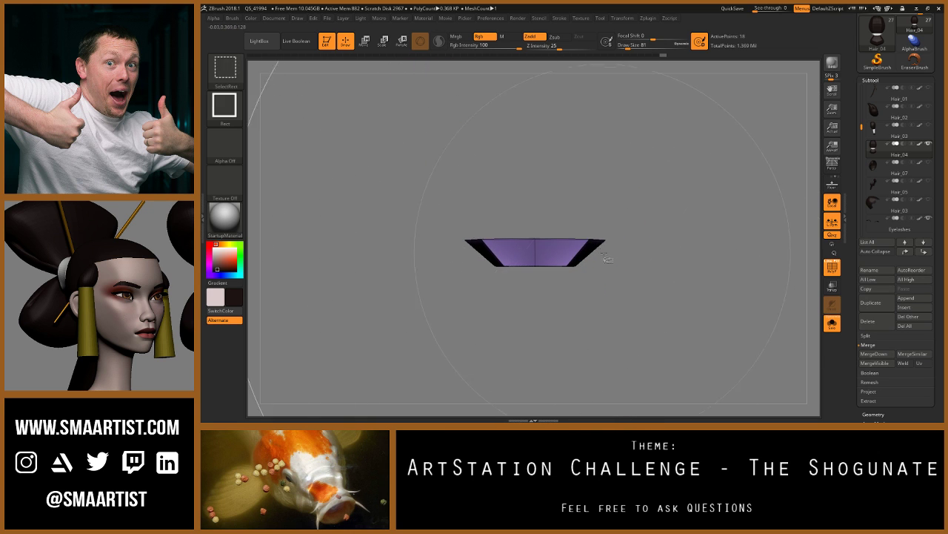
{"action": "left_click_drag", "start_coordinate": [612, 262], "coordinate": [626, 281]}
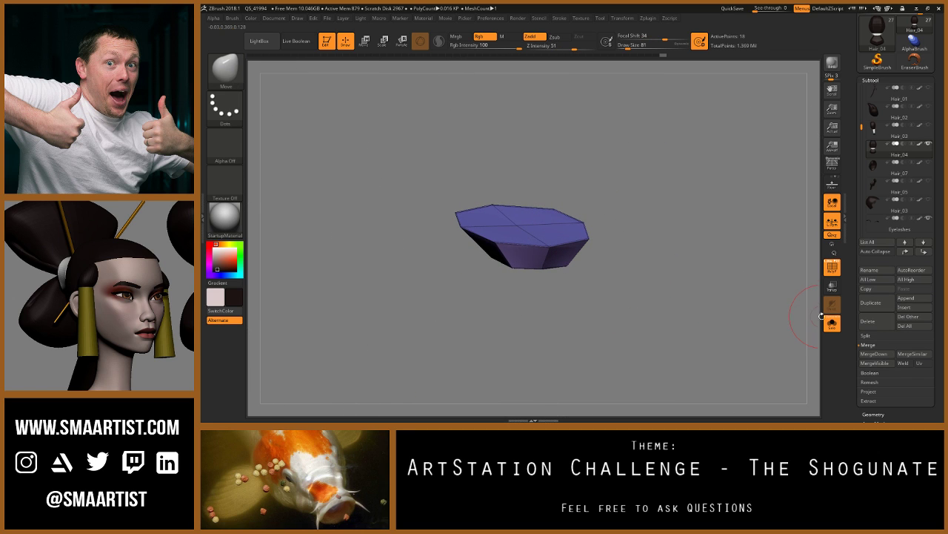
{"action": "left_click", "coordinate": [868, 336]}
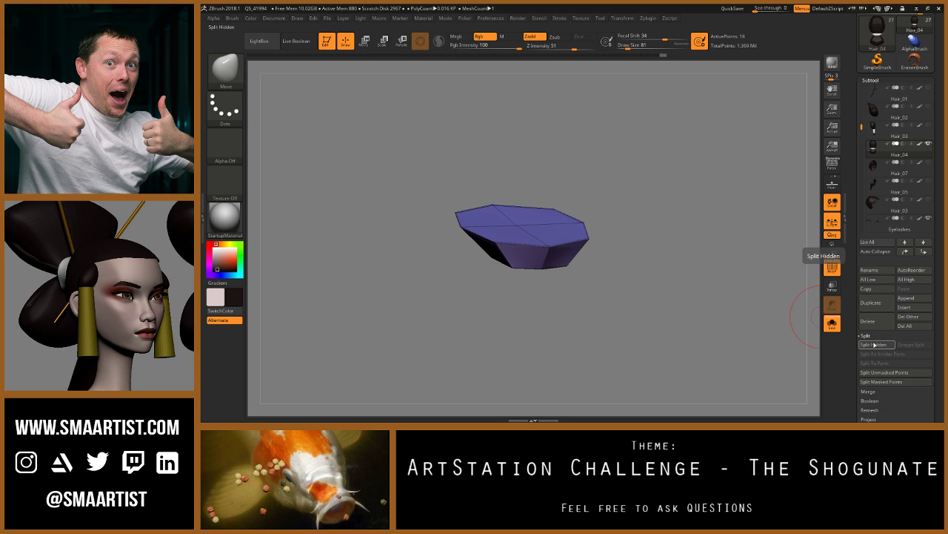
{"action": "left_click", "coordinate": [876, 345]}
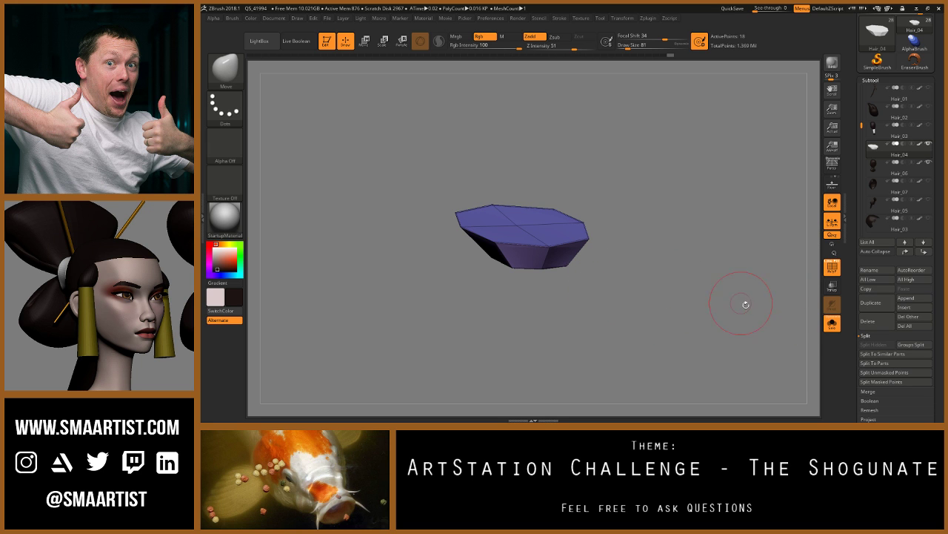
Step: Exit Solo mode and check the separated band against the full figure from the side and back
{"action": "left_click", "coordinate": [832, 326]}
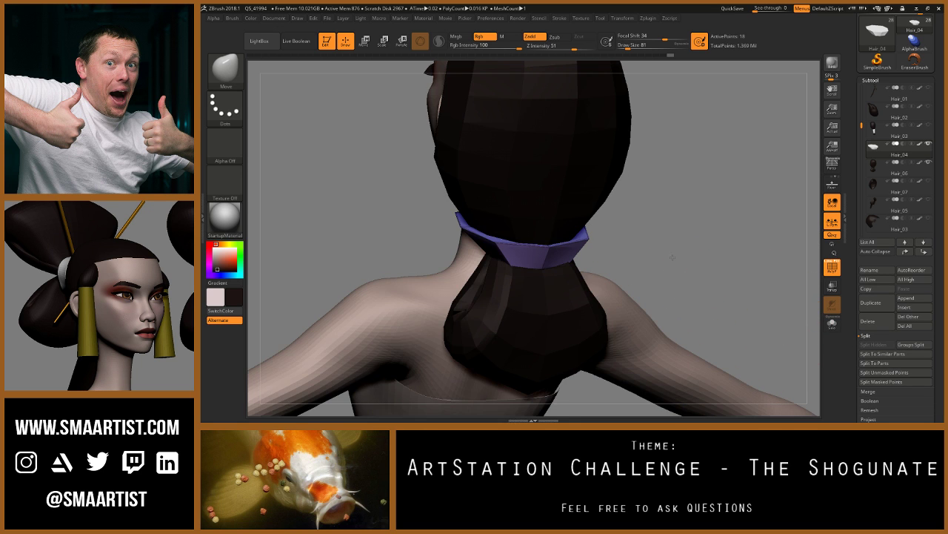
{"action": "right_click_drag", "start_coordinate": [673, 258], "coordinate": [666, 236]}
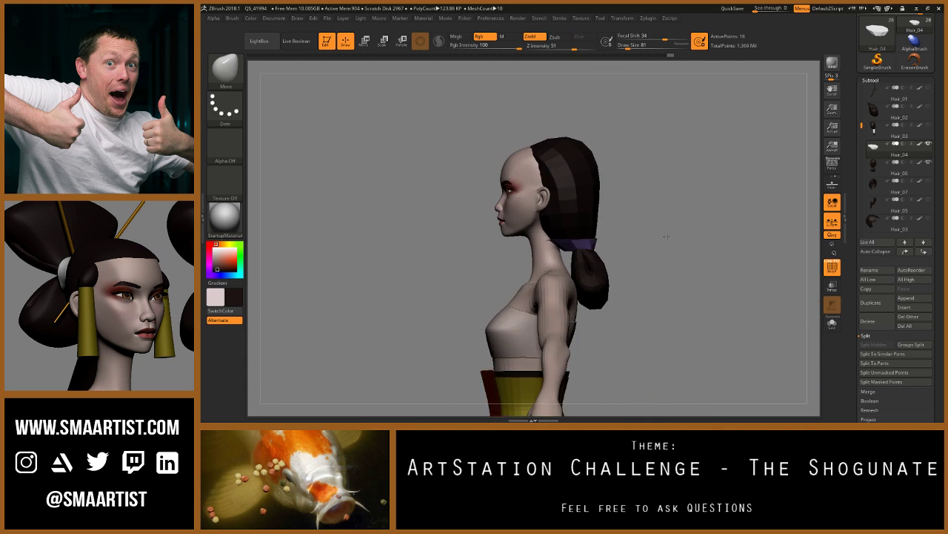
{"action": "left_click_drag", "start_coordinate": [663, 250], "coordinate": [652, 218]}
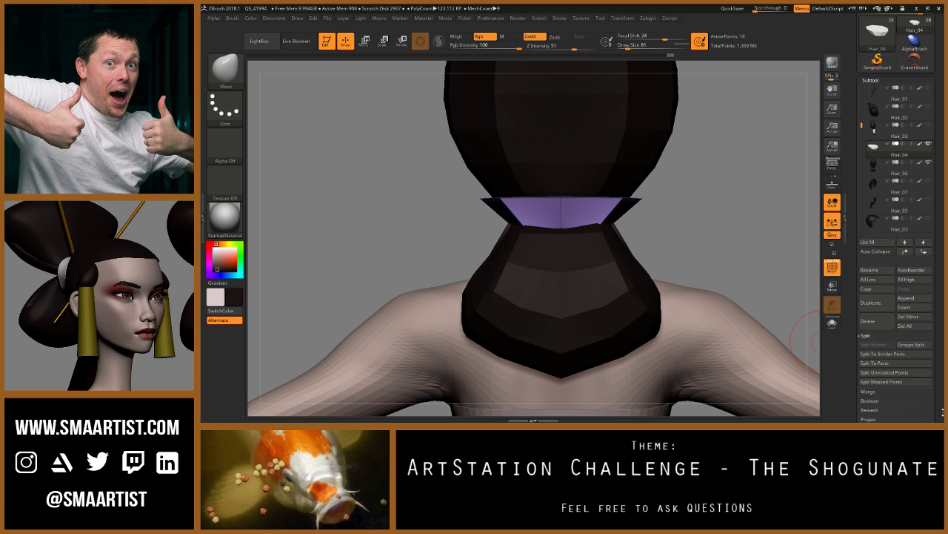
Step: Open the Modify Topology options for the separated hair band and isolate it in Solo mode to inspect it from above and below
{"action": "scroll", "coordinate": [853, 364], "scroll_direction": "down", "scroll_amount": 3}
{"action": "left_click", "coordinate": [873, 375]}
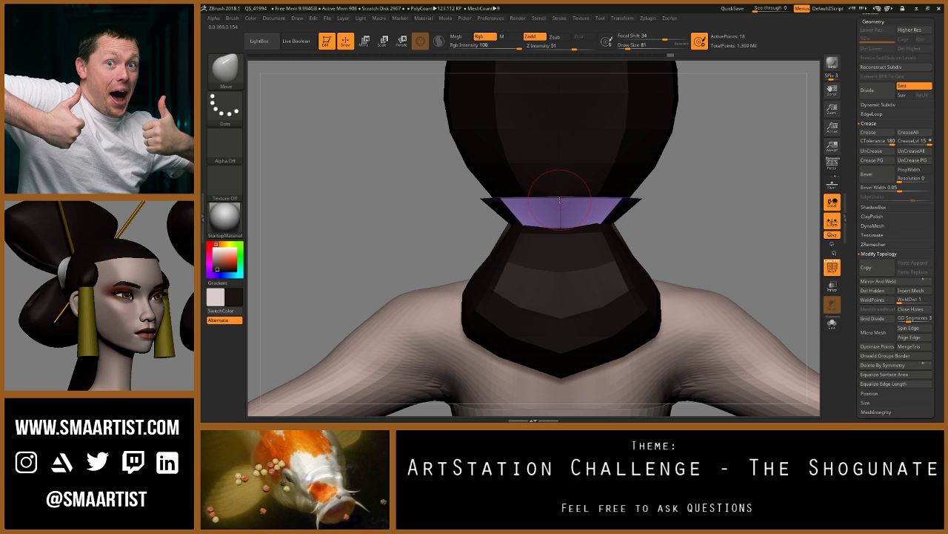
{"action": "left_click", "coordinate": [832, 324]}
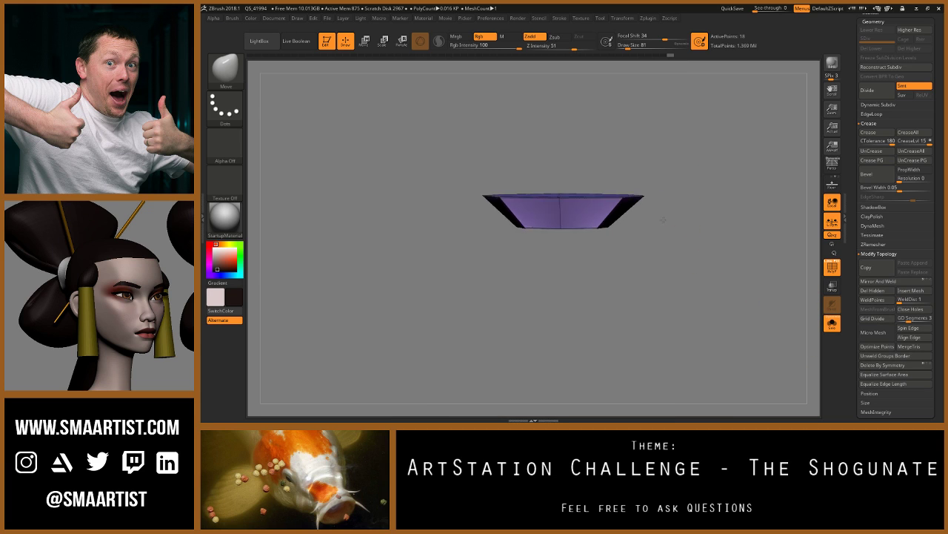
{"action": "left_click_drag", "start_coordinate": [704, 348], "coordinate": [607, 225]}
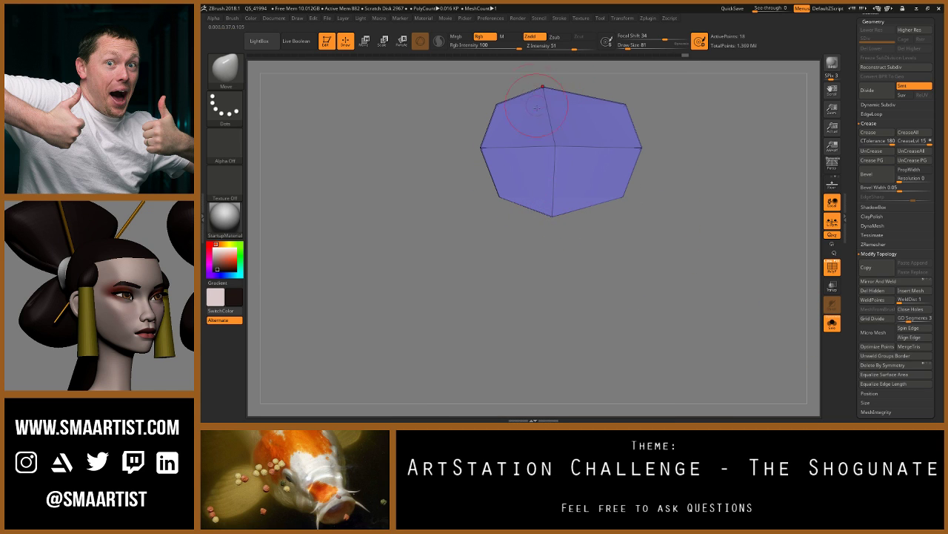
{"action": "left_click_drag", "start_coordinate": [557, 281], "coordinate": [584, 114]}
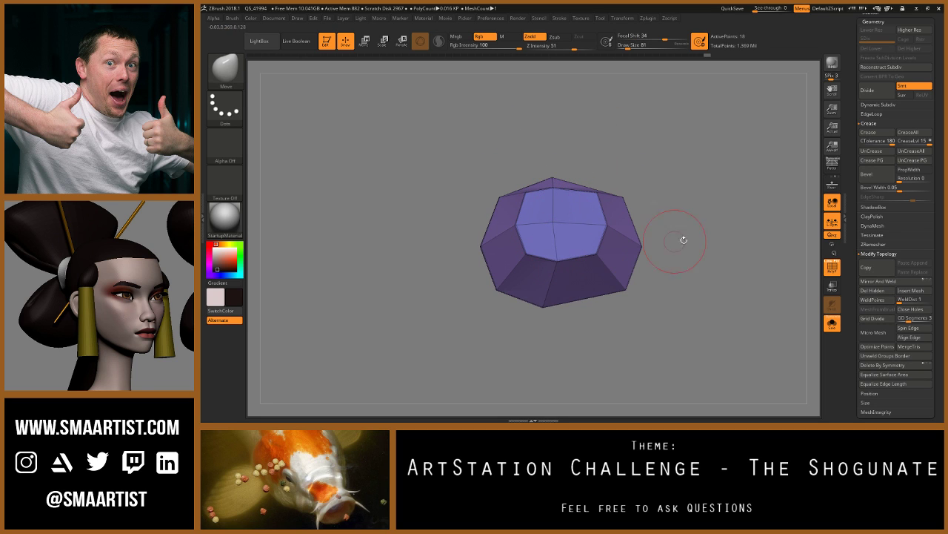
Step: Apply Mirror And Weld to the isolated hair band and exit Solo mode to view it from the side
{"action": "left_click", "coordinate": [886, 283]}
{"action": "left_click_drag", "start_coordinate": [779, 273], "coordinate": [562, 239]}
{"action": "left_click_drag", "start_coordinate": [576, 157], "coordinate": [655, 228]}
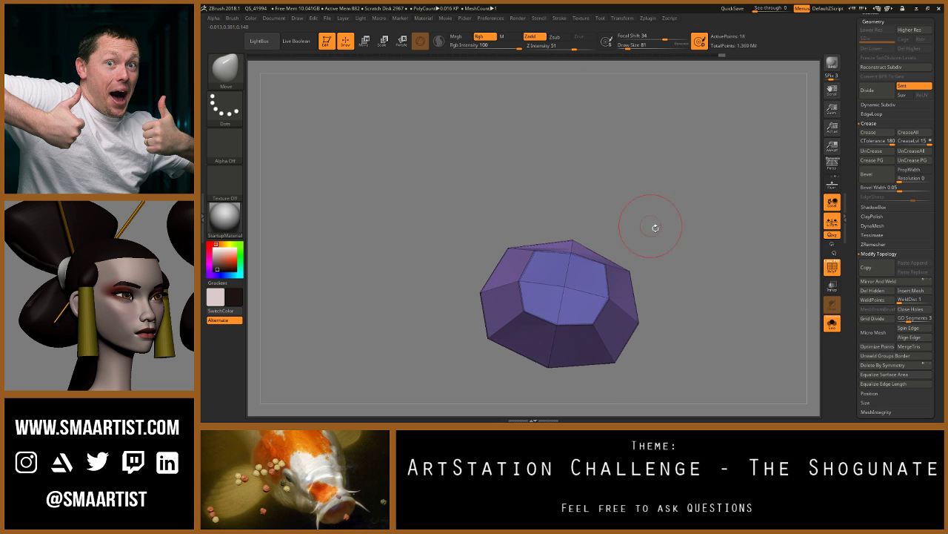
{"action": "left_click", "coordinate": [833, 326]}
{"action": "left_click_drag", "start_coordinate": [699, 275], "coordinate": [638, 240]}
{"action": "right_click_drag", "start_coordinate": [638, 239], "coordinate": [601, 198], "text": "ctrl"}
{"action": "left_click_drag", "start_coordinate": [602, 199], "coordinate": [513, 164]}
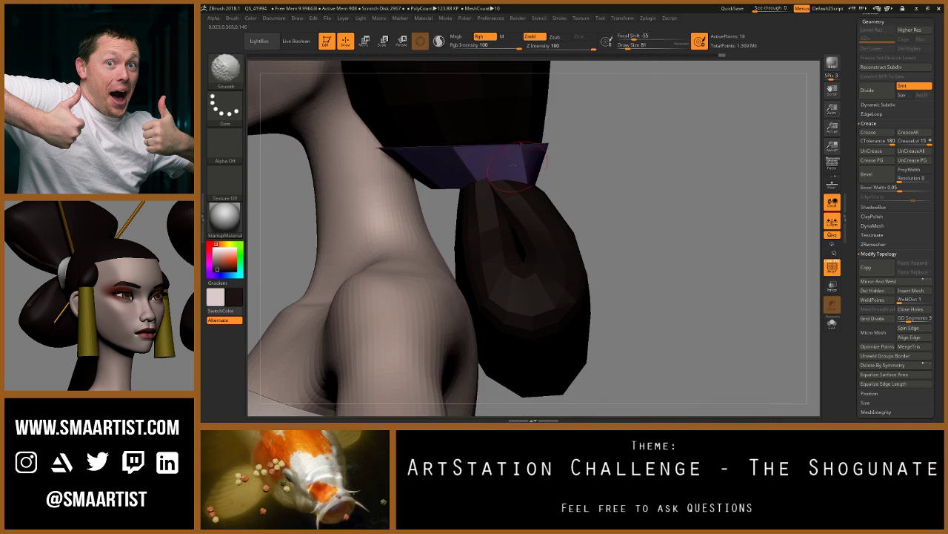
Step: Try to pull the band's front edge back toward the ponytail with the Move brush at draw sizes 447 and 279, and undo the edits
{"action": "key", "text": "s"}
{"action": "left_click_drag", "start_coordinate": [391, 153], "coordinate": [420, 167]}
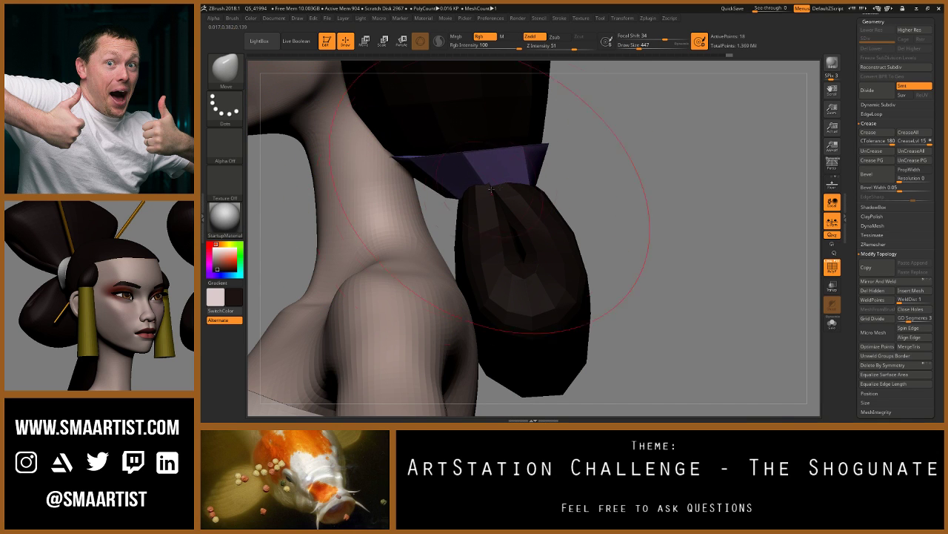
{"action": "mouse_move", "coordinate": [490, 189]}
{"action": "left_mouse_down"}
{"action": "mouse_move", "coordinate": [541, 182]}
{"action": "mouse_move", "coordinate": [403, 160]}
{"action": "left_mouse_up"}
{"action": "key", "text": "s"}
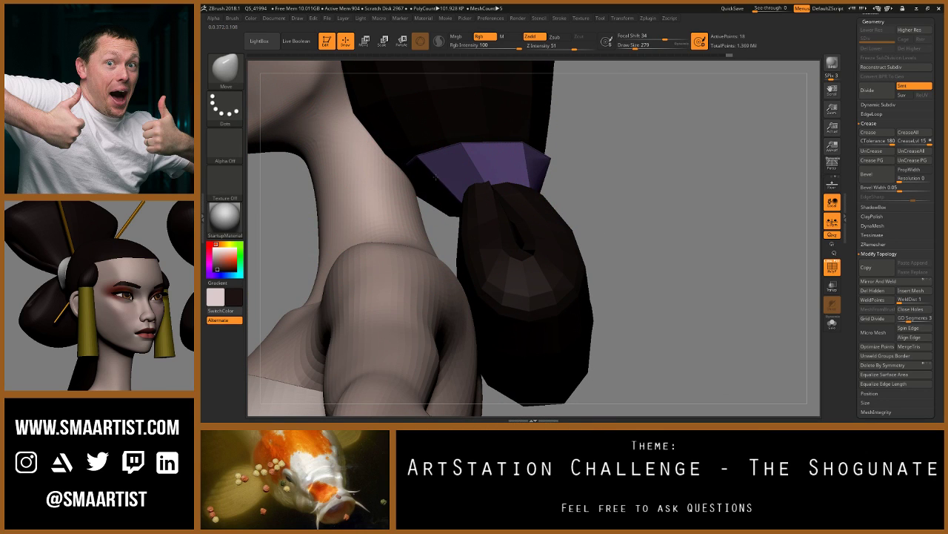
{"action": "right_click_drag", "start_coordinate": [473, 234], "coordinate": [423, 210]}
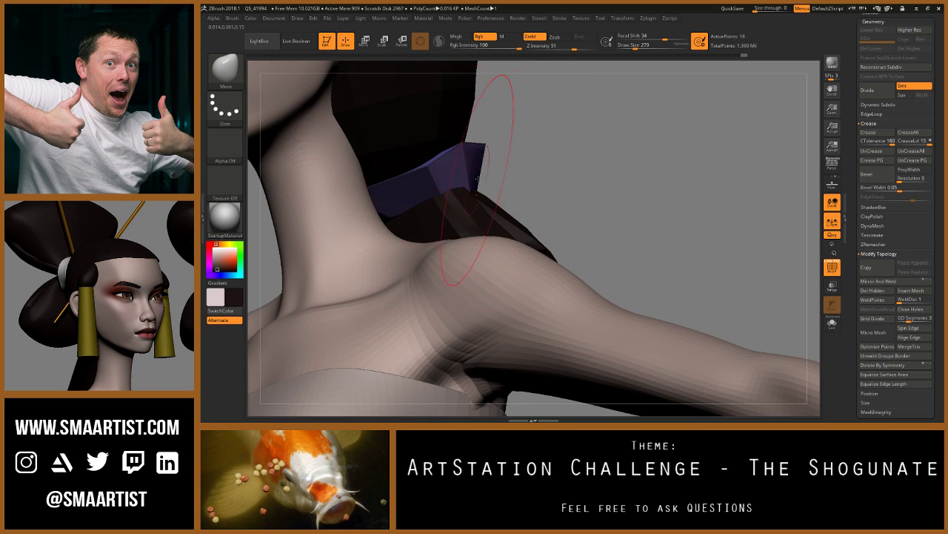
{"action": "right_click_drag", "start_coordinate": [478, 178], "coordinate": [442, 196]}
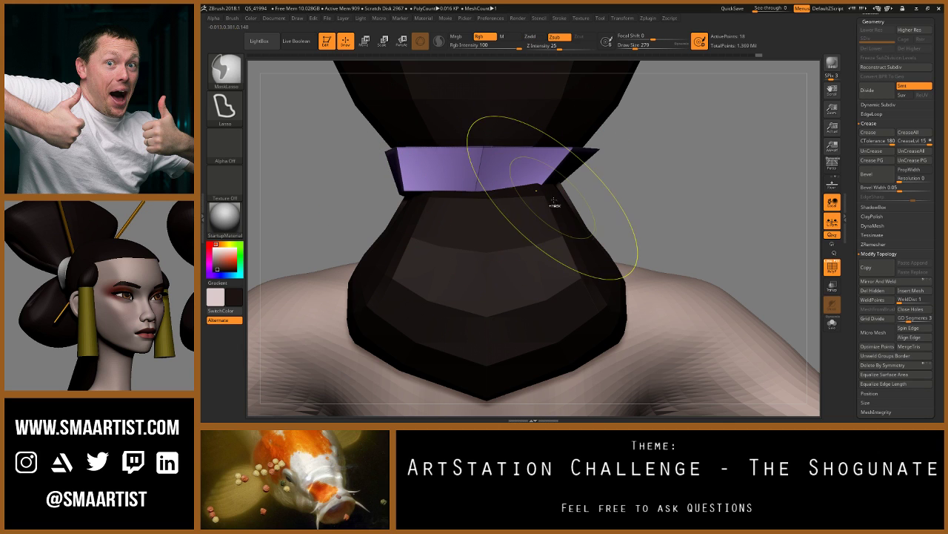
{"action": "key", "text": "ctrl+z"}
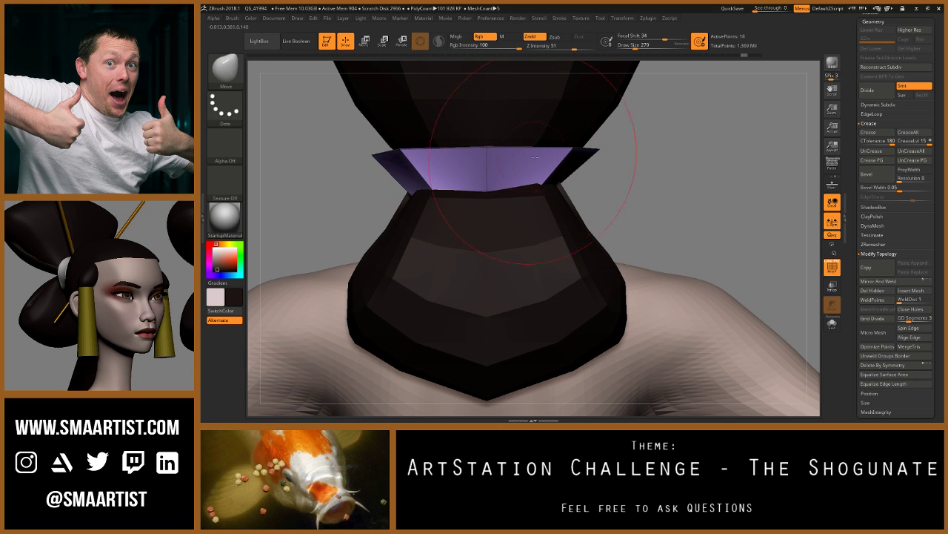
{"action": "key", "text": "ctrl+z"}
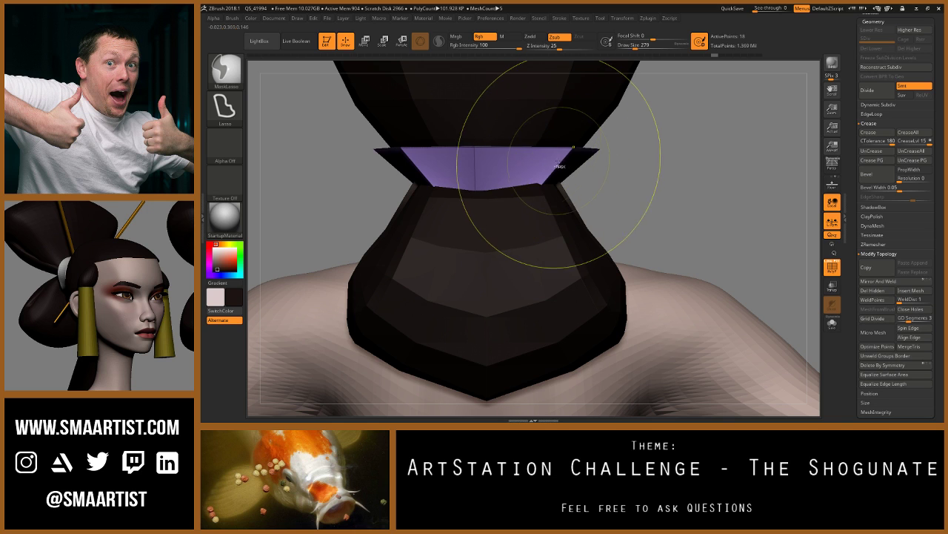
Step: In Solo mode, shift the band's lower face sideways with the Move brush at draw size 279 and apply Mirror And Weld
{"action": "right_click_drag", "start_coordinate": [498, 159], "coordinate": [507, 186]}
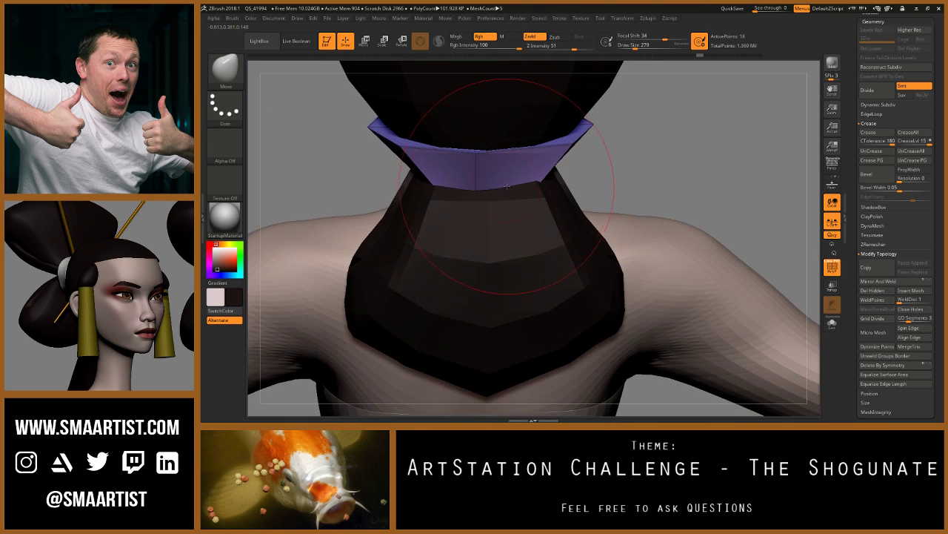
{"action": "right_click_drag", "start_coordinate": [638, 219], "coordinate": [663, 197]}
{"action": "left_click", "coordinate": [832, 323]}
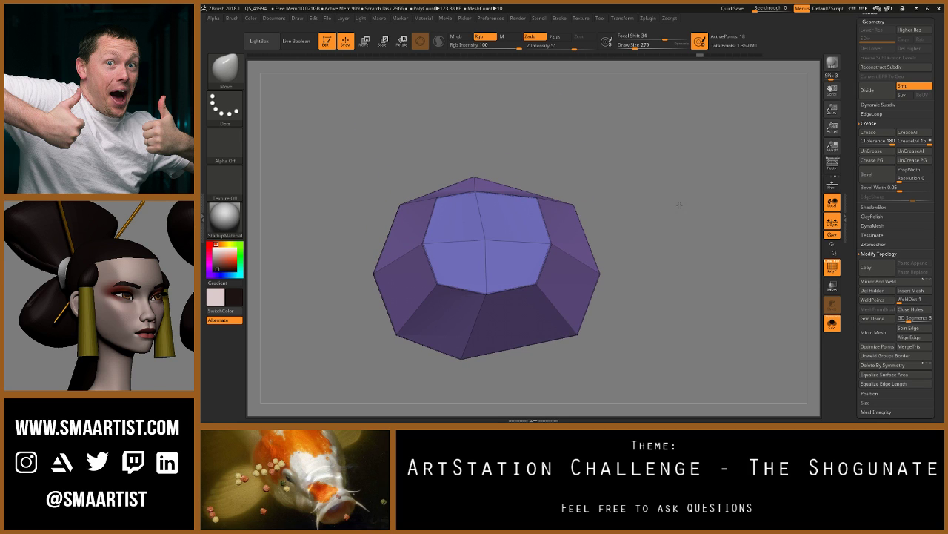
{"action": "left_click_drag", "start_coordinate": [467, 267], "coordinate": [437, 266]}
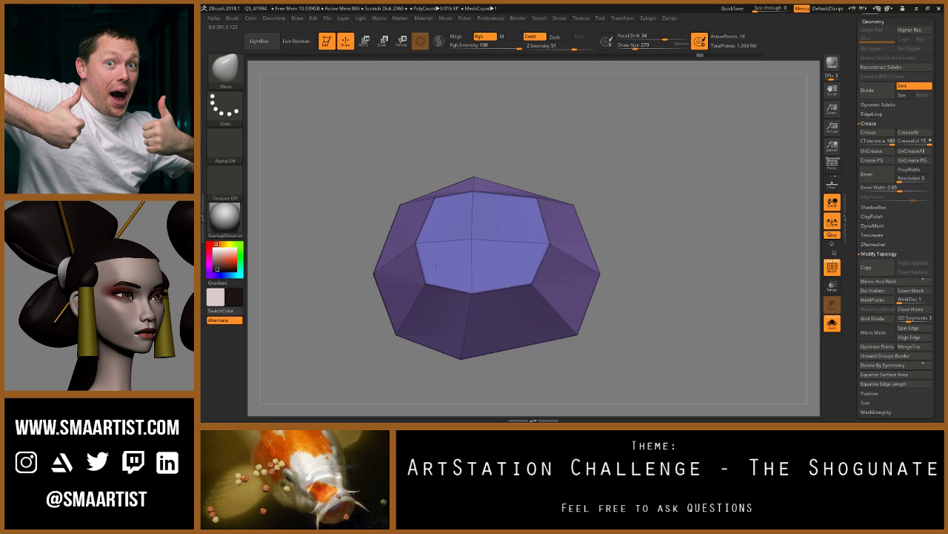
{"action": "left_click", "coordinate": [878, 281]}
Step: Try to widen the band's lower end using a mask and the transform gizmo, and undo the changes
{"action": "right_click_drag", "start_coordinate": [519, 251], "coordinate": [512, 360]}
{"action": "left_click_drag", "start_coordinate": [572, 202], "coordinate": [603, 232]}
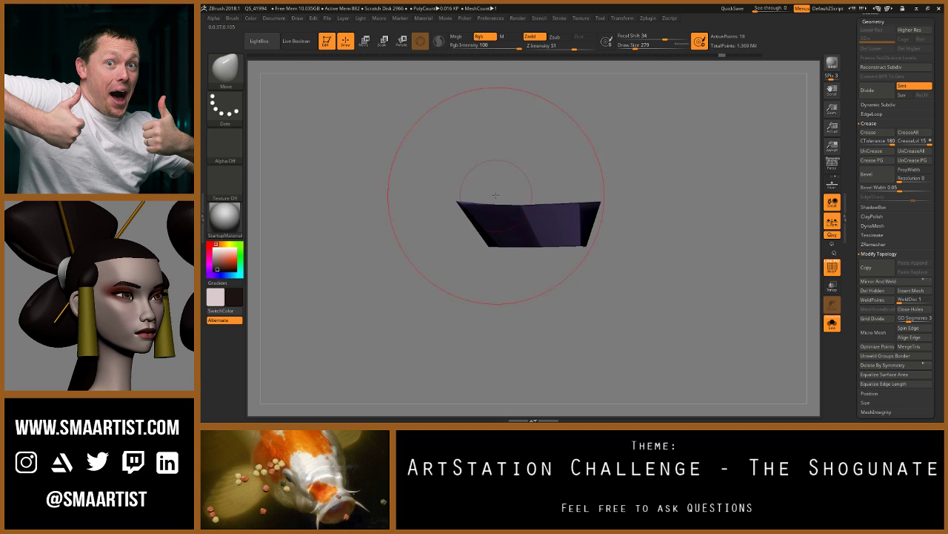
{"action": "mouse_move", "coordinate": [486, 249]}
{"action": "left_mouse_down"}
{"action": "mouse_move", "coordinate": [409, 250]}
{"action": "mouse_move", "coordinate": [485, 252]}
{"action": "left_mouse_up"}
{"action": "key", "text": "ctrl+z"}
{"action": "key", "text": "s"}
{"action": "mouse_move", "coordinate": [609, 231]}
{"action": "left_mouse_down", "text": "ctrl"}
{"action": "mouse_move", "coordinate": [558, 305]}
{"action": "mouse_move", "coordinate": [413, 237]}
{"action": "left_mouse_up", "text": "ctrl"}
{"action": "key", "text": "w"}
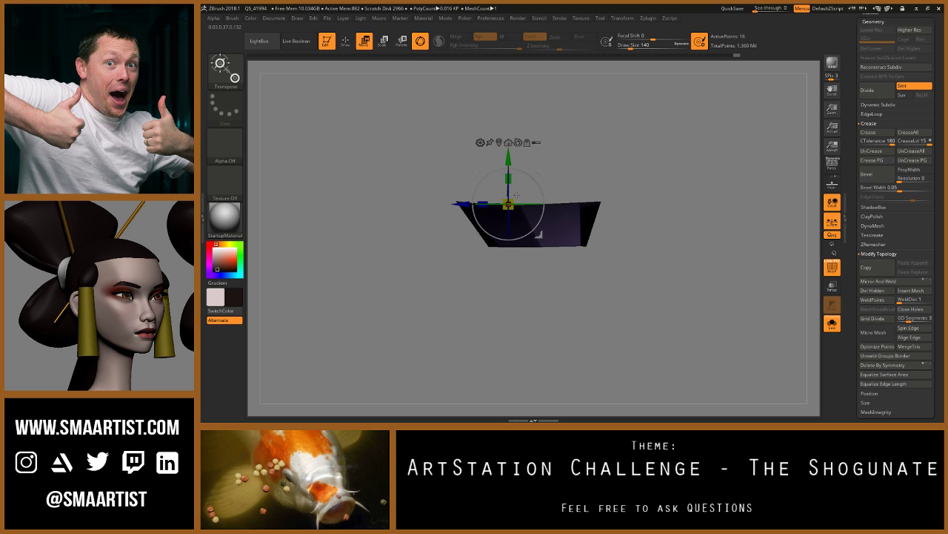
{"action": "left_click_drag", "start_coordinate": [539, 235], "coordinate": [492, 202]}
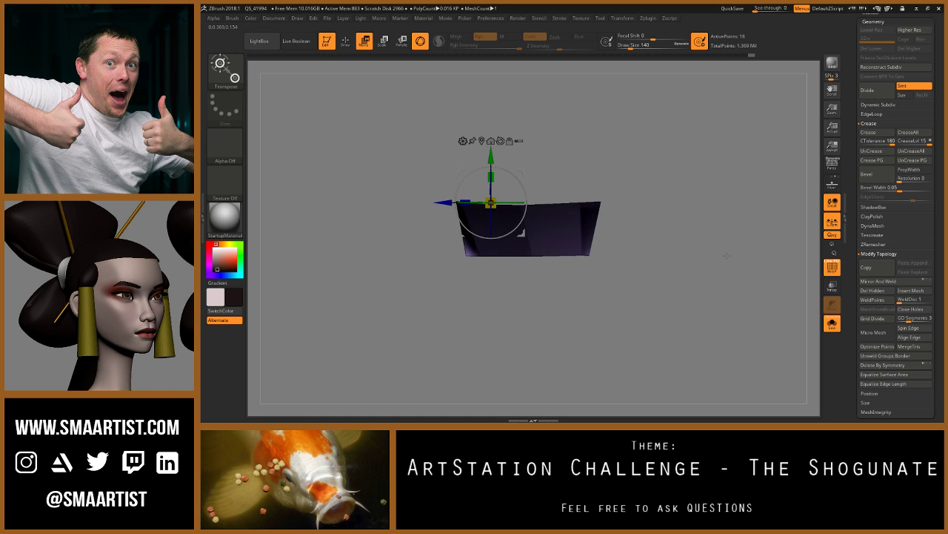
{"action": "key", "text": "q"}
{"action": "mouse_move", "coordinate": [654, 218]}
{"action": "left_mouse_down"}
{"action": "mouse_move", "coordinate": [674, 159]}
{"action": "mouse_move", "coordinate": [649, 314]}
{"action": "mouse_move", "coordinate": [653, 261]}
{"action": "left_mouse_up"}
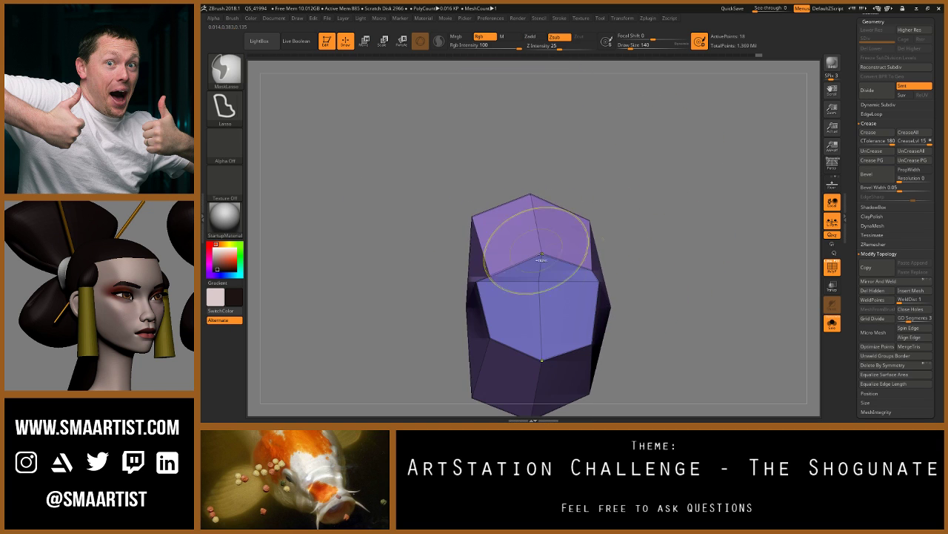
{"action": "key", "text": "ctrl+z"}
{"action": "key", "text": "ctrl+z"}
{"action": "key", "text": "ctrl+z"}
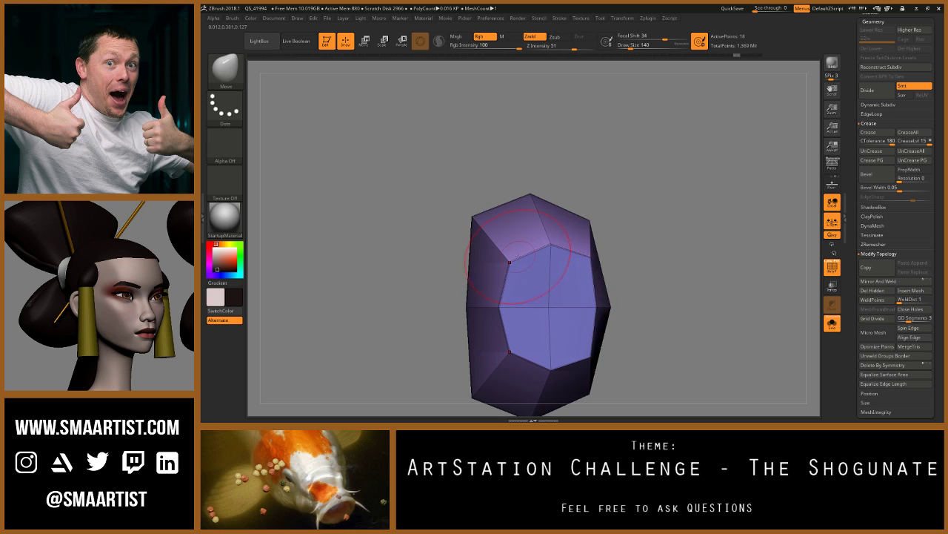
Step: Pull the vertices of the band's lower face outward with the Move brush at draw size 140 to align them with the upper rim
{"action": "mouse_move", "coordinate": [512, 261]}
{"action": "left_mouse_down"}
{"action": "mouse_move", "coordinate": [502, 242]}
{"action": "mouse_move", "coordinate": [538, 216]}
{"action": "left_mouse_up"}
{"action": "left_click_drag", "start_coordinate": [501, 293], "coordinate": [489, 280]}
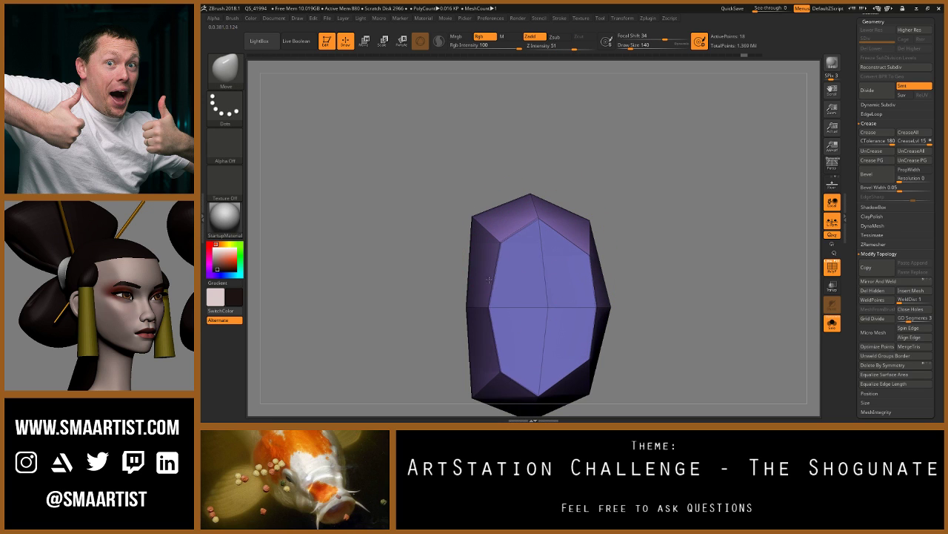
{"action": "left_click_drag", "start_coordinate": [503, 242], "coordinate": [491, 235]}
{"action": "left_click_drag", "start_coordinate": [493, 293], "coordinate": [471, 292]}
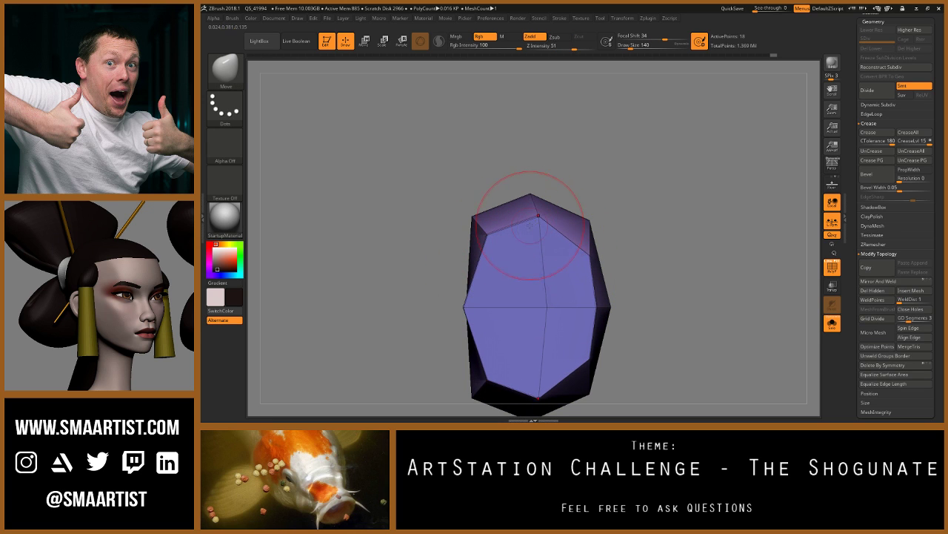
{"action": "mouse_move", "coordinate": [530, 224]}
{"action": "left_mouse_down"}
{"action": "mouse_move", "coordinate": [480, 225]}
{"action": "mouse_move", "coordinate": [528, 208]}
{"action": "left_mouse_up"}
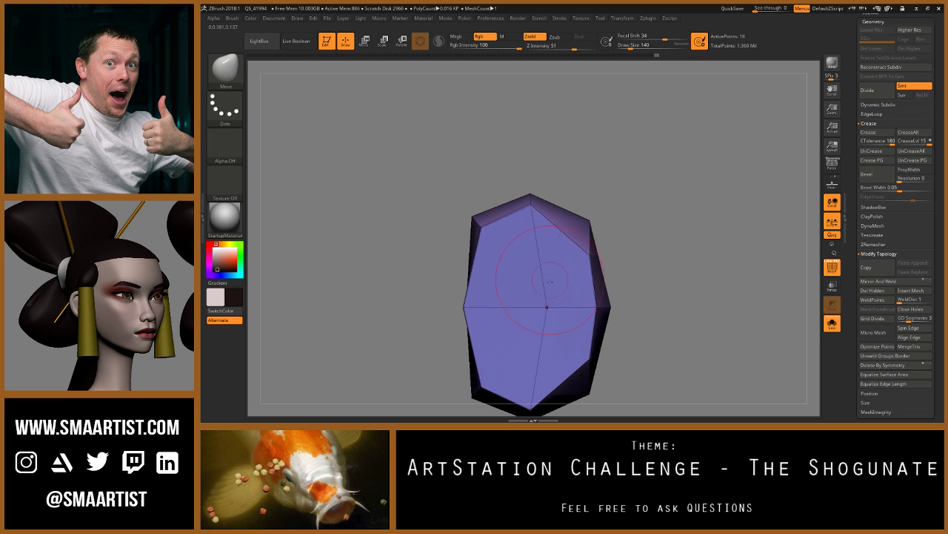
{"action": "left_click_drag", "start_coordinate": [582, 267], "coordinate": [580, 232]}
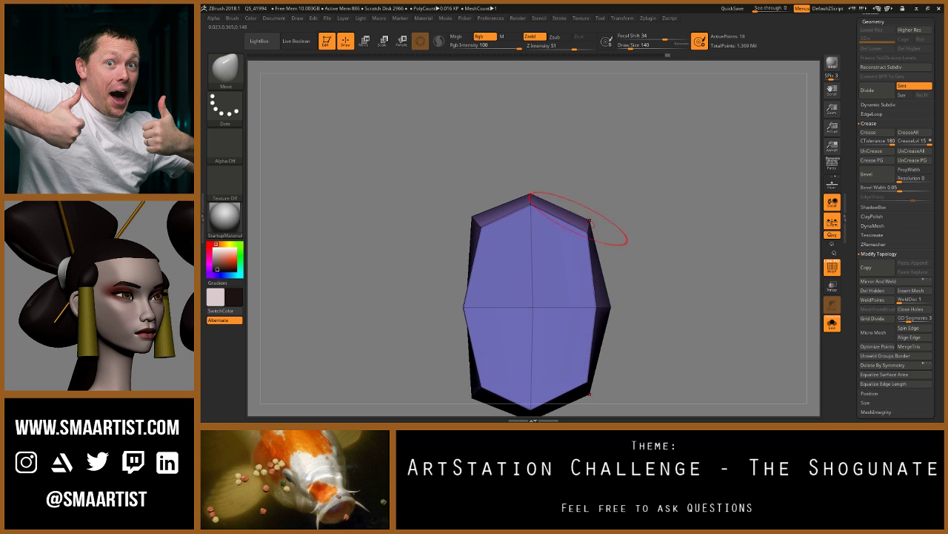
{"action": "left_click_drag", "start_coordinate": [596, 306], "coordinate": [604, 305]}
Step: Exit Solo mode and rotate the band with the transform gizmo in side view so its back end tilts upward around the ponytail
{"action": "mouse_move", "coordinate": [602, 159]}
{"action": "left_mouse_down"}
{"action": "mouse_move", "coordinate": [607, 204]}
{"action": "mouse_move", "coordinate": [593, 248]}
{"action": "mouse_move", "coordinate": [563, 271]}
{"action": "mouse_move", "coordinate": [519, 237]}
{"action": "mouse_move", "coordinate": [519, 211]}
{"action": "left_mouse_up"}
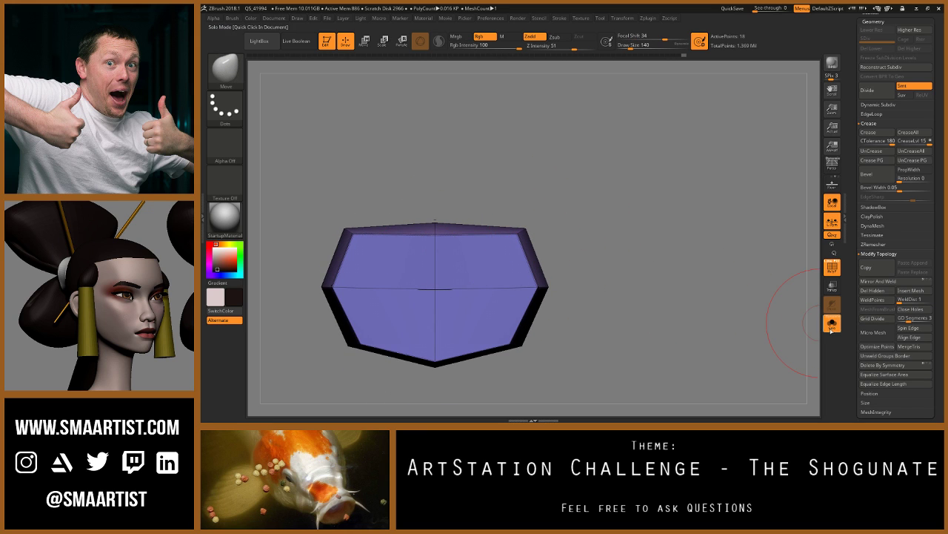
{"action": "left_click", "coordinate": [832, 323]}
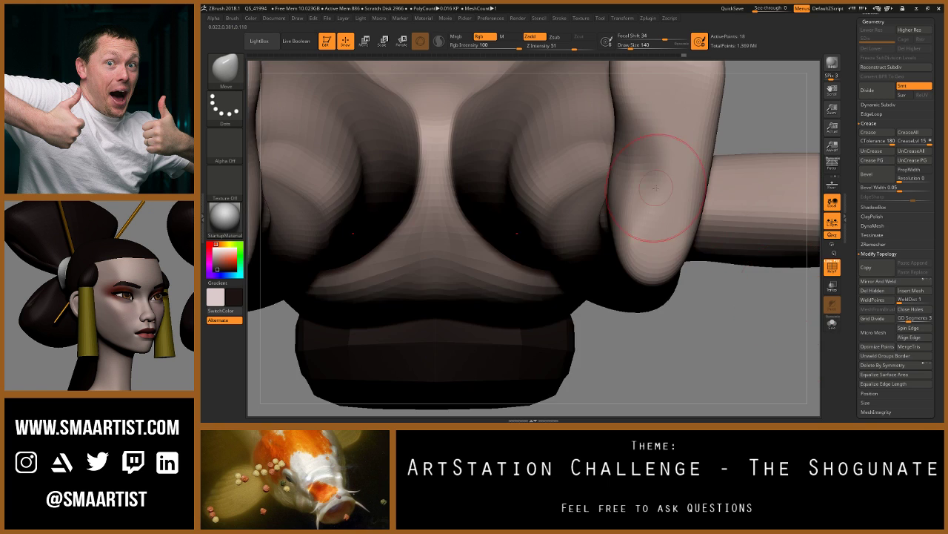
{"action": "left_click_drag", "start_coordinate": [646, 294], "coordinate": [642, 195], "text": "shift"}
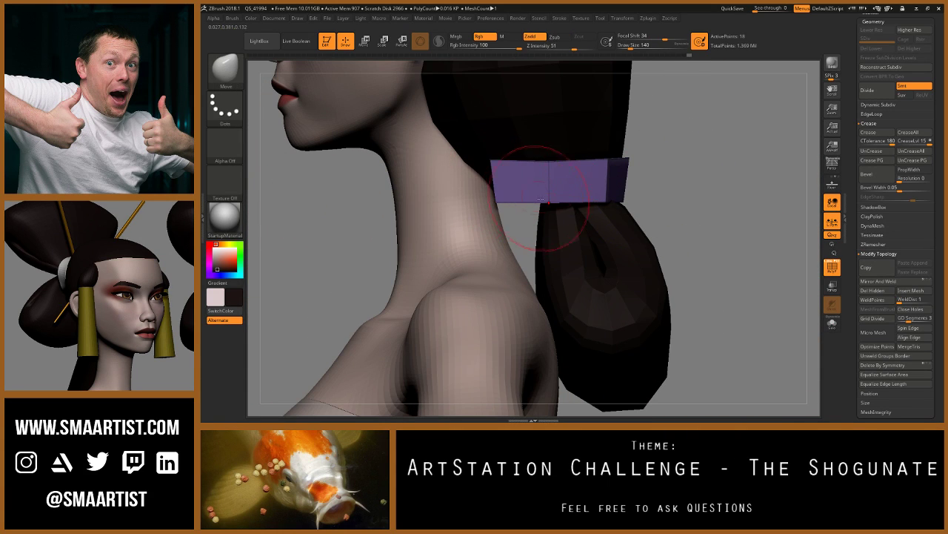
{"action": "key", "text": "w"}
{"action": "left_click_drag", "start_coordinate": [557, 142], "coordinate": [580, 153]}
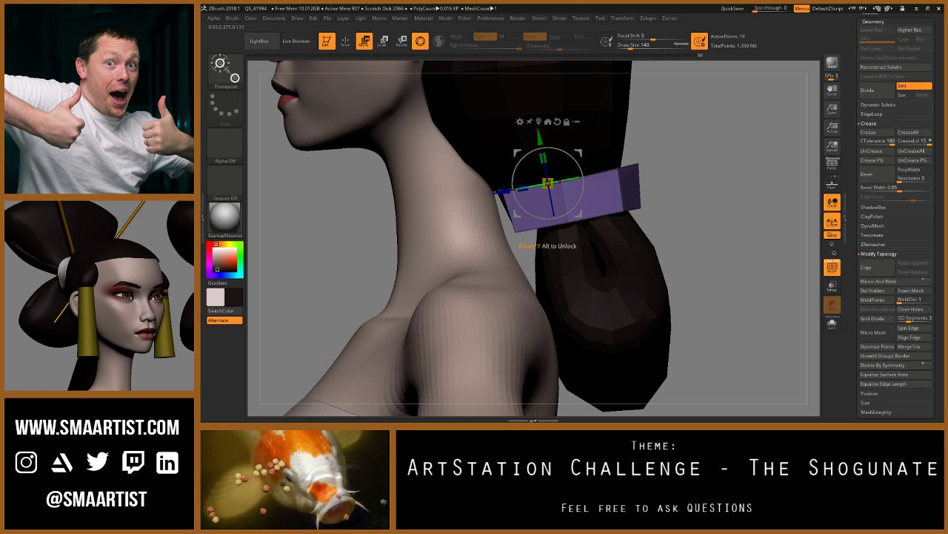
Step: Scale the tilted band down with the transform gizmo and return to Draw mode with the Move brush
{"action": "left_click_drag", "start_coordinate": [547, 183], "coordinate": [535, 183]}
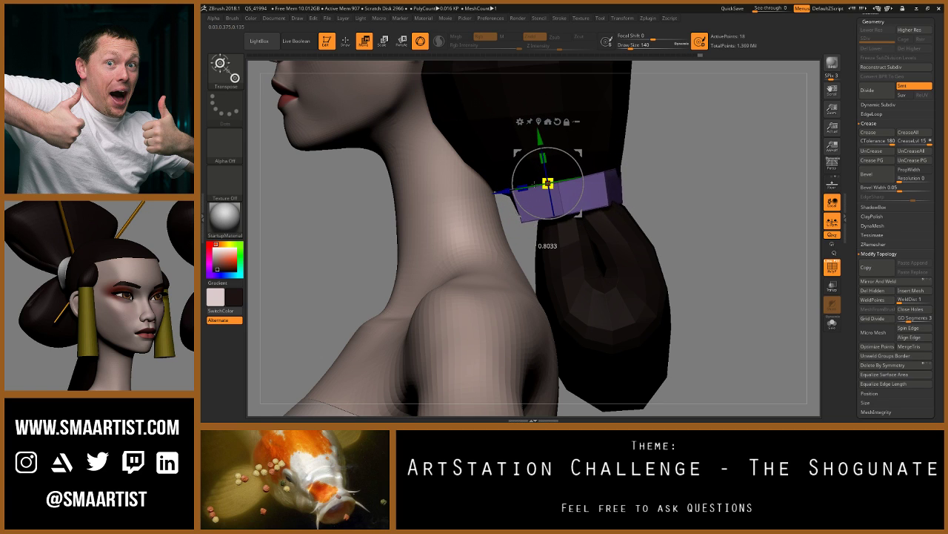
{"action": "key", "text": "b"}
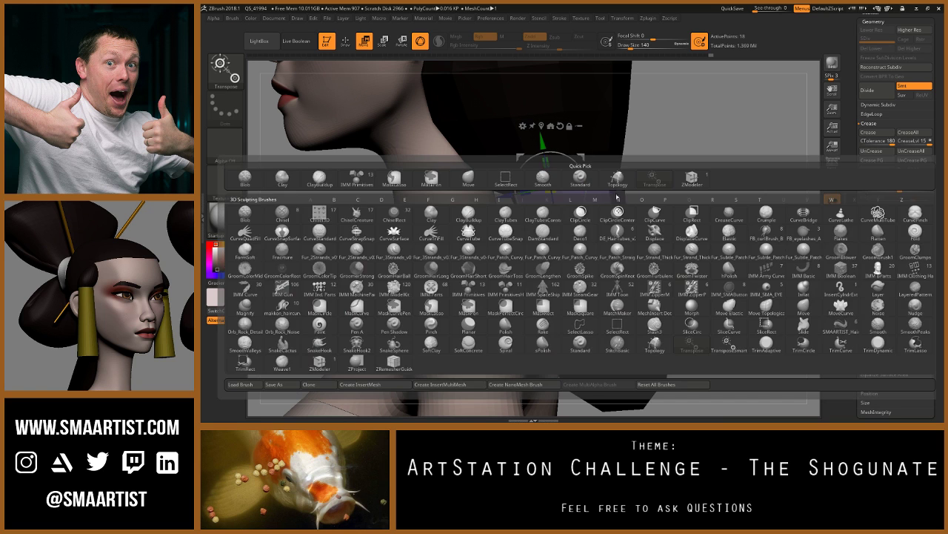
{"action": "key", "text": "m"}
{"action": "key", "text": "v"}
{"action": "key", "text": "q"}
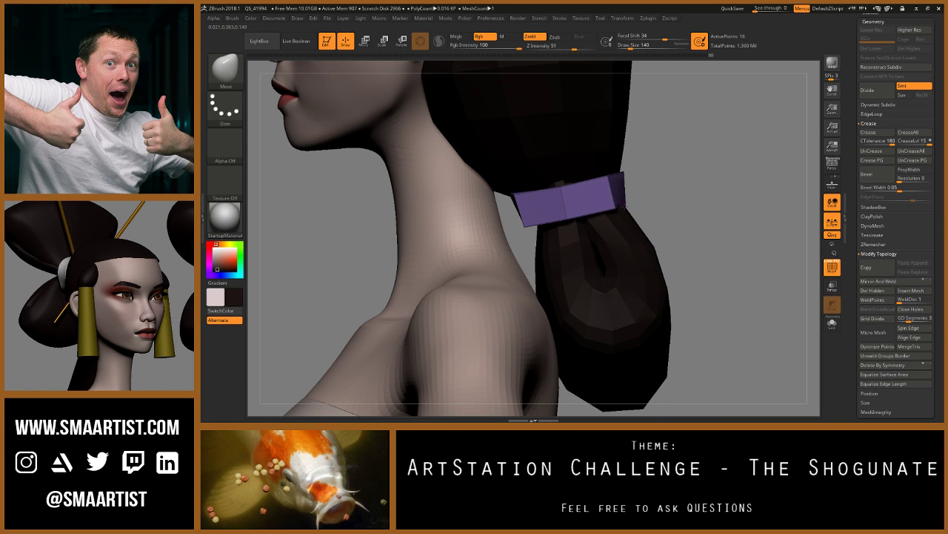
Step: Try to adjust the band's side from behind with the Move brush at draw size 430, and undo the recent band edits including the scaling
{"action": "right_click_drag", "start_coordinate": [617, 181], "coordinate": [541, 185]}
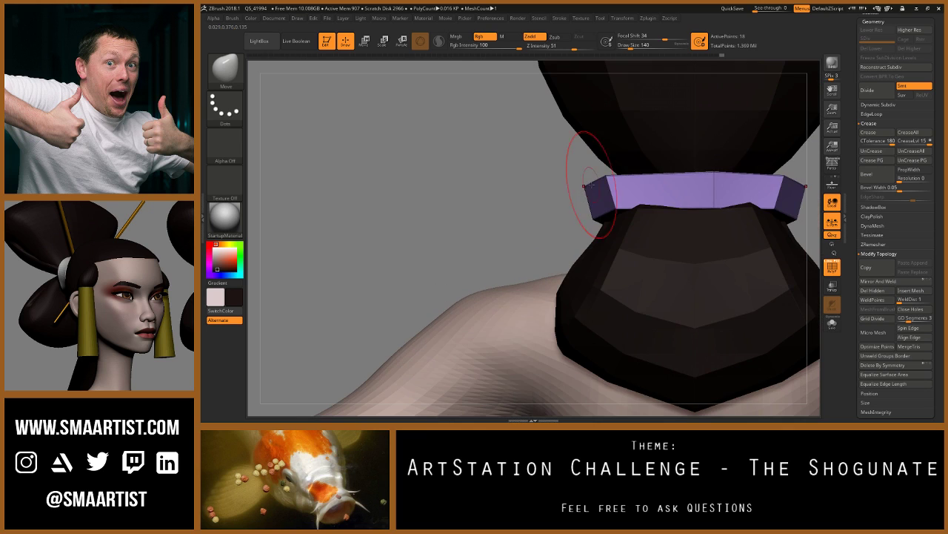
{"action": "key", "text": "s"}
{"action": "left_click_drag", "start_coordinate": [587, 192], "coordinate": [597, 192]}
{"action": "left_click_drag", "start_coordinate": [598, 195], "coordinate": [621, 183]}
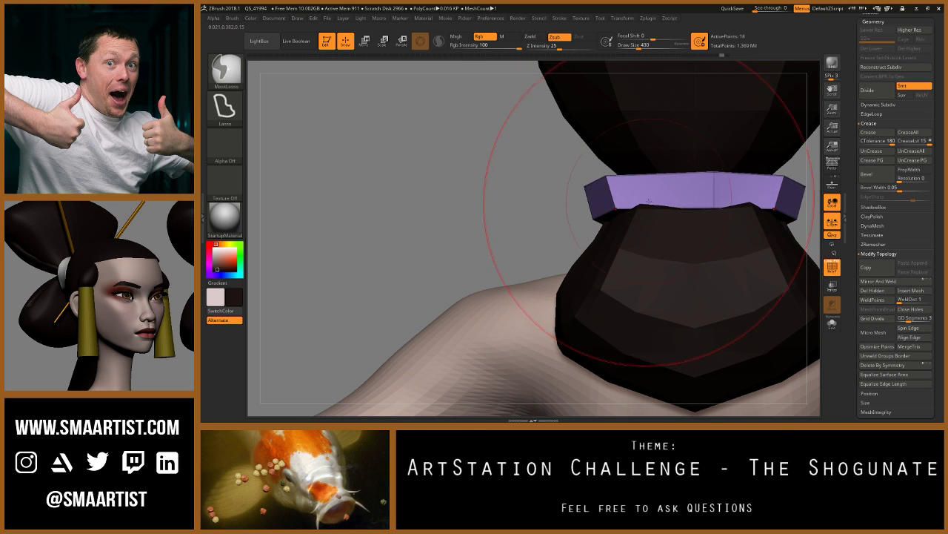
{"action": "right_click_drag", "start_coordinate": [627, 181], "coordinate": [551, 200]}
{"action": "key", "text": "ctrl+z"}
{"action": "key", "text": "ctrl+z"}
{"action": "key", "text": "ctrl+z"}
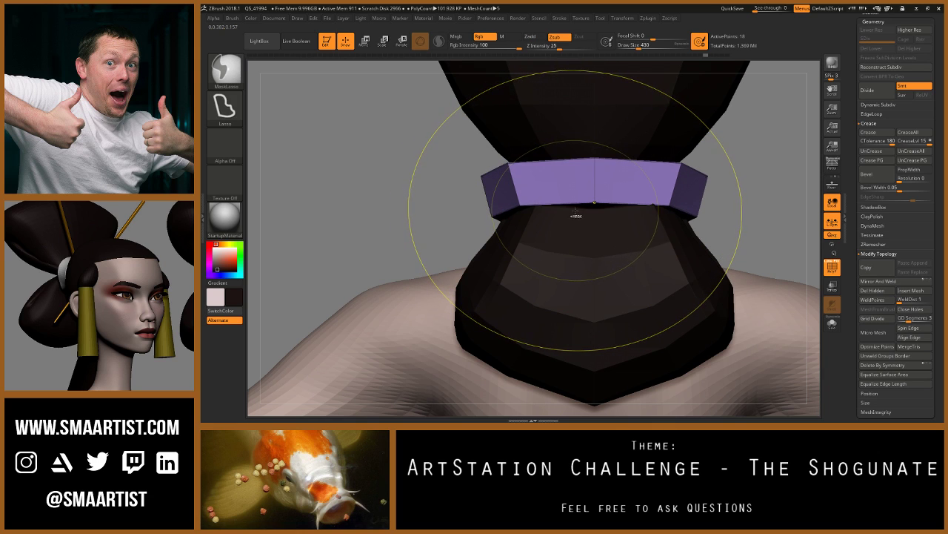
Step: Scale the hair band down with the transform gizmo in side view so it sits closer to the ponytail
{"action": "key", "text": "w"}
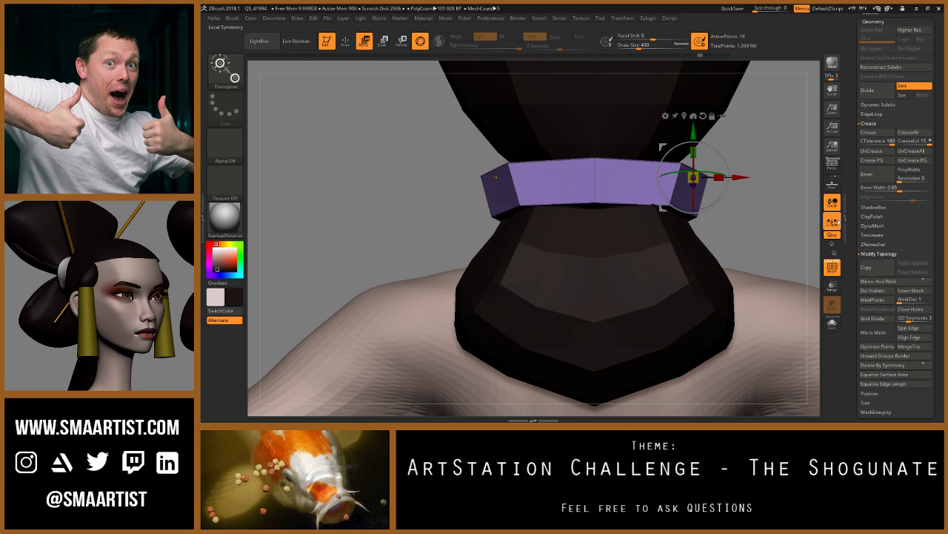
{"action": "right_click_drag", "start_coordinate": [699, 200], "coordinate": [511, 174]}
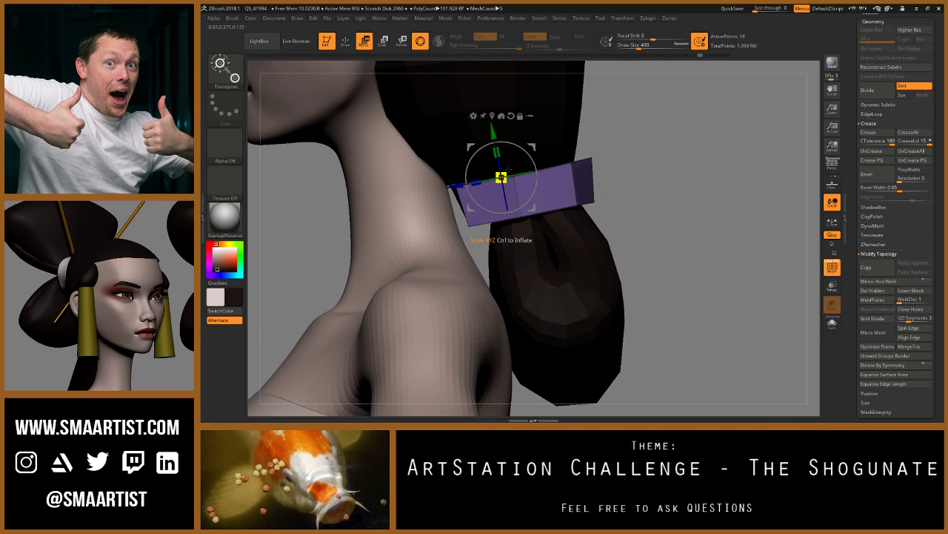
{"action": "left_click_drag", "start_coordinate": [501, 178], "coordinate": [558, 159]}
Step: Pull the band's lower side corners outward from behind with the Move brush at draw size 279 to straighten its sides
{"action": "key", "text": "b"}
{"action": "key", "text": "m"}
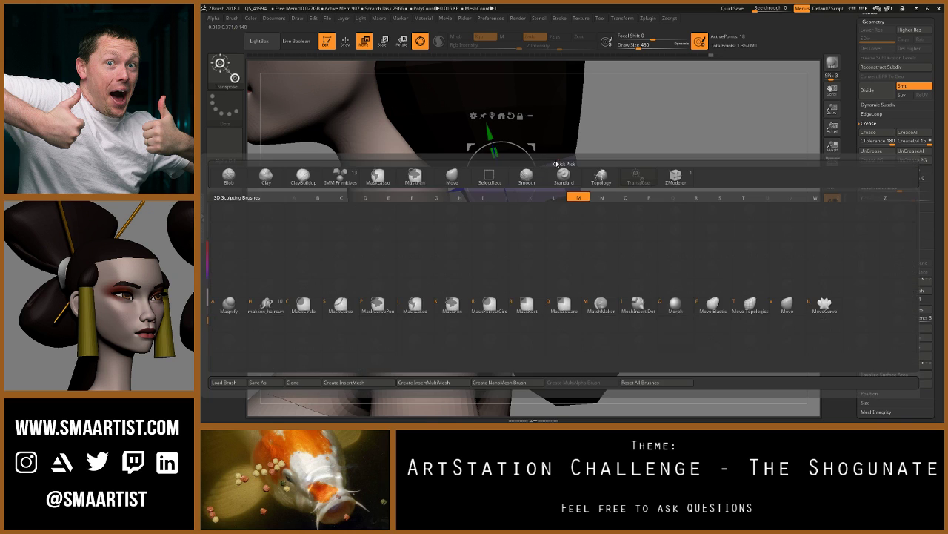
{"action": "key", "text": "v"}
{"action": "right_click_drag", "start_coordinate": [653, 174], "coordinate": [558, 171]}
{"action": "key", "text": "s"}
{"action": "left_click_drag", "start_coordinate": [487, 171], "coordinate": [482, 171]}
{"action": "left_click_drag", "start_coordinate": [483, 169], "coordinate": [490, 158]}
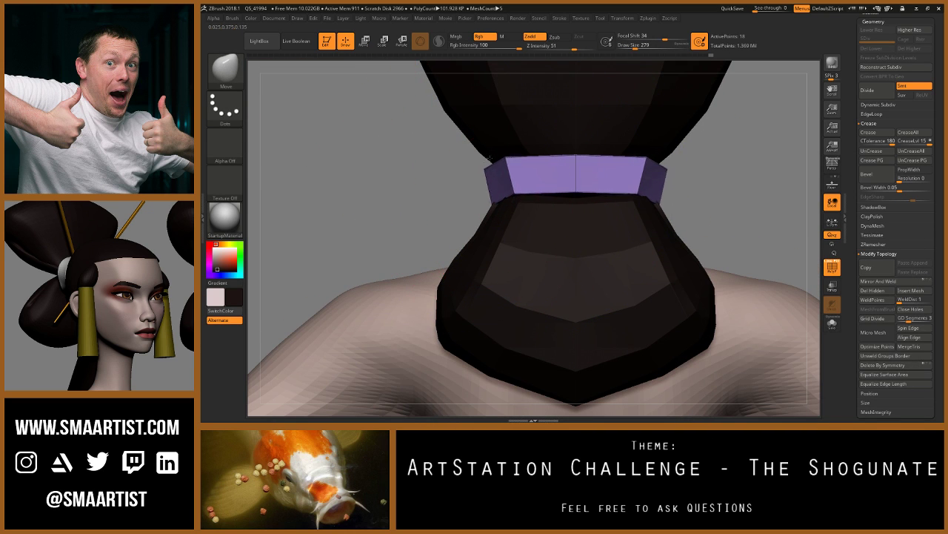
{"action": "left_click_drag", "start_coordinate": [495, 201], "coordinate": [470, 197]}
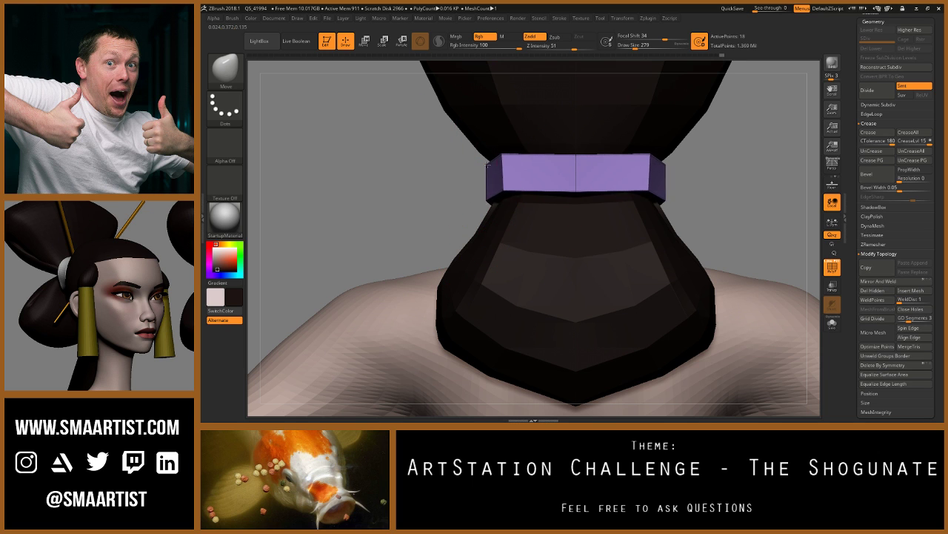
Step: Reshape the band's outer sides and front ends beside the neck in front view with the Move brush, reducing the draw size to 170
{"action": "right_click_drag", "start_coordinate": [488, 176], "coordinate": [622, 185]}
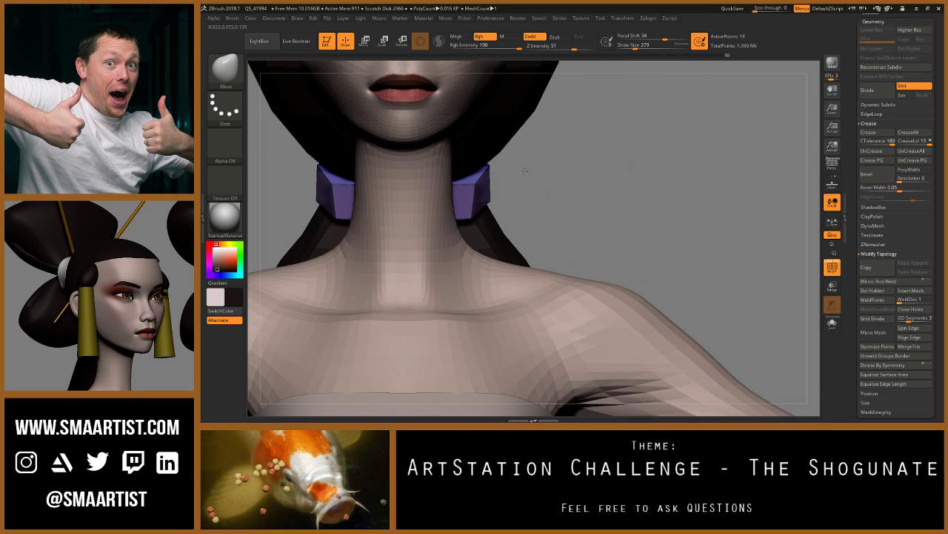
{"action": "left_click_drag", "start_coordinate": [473, 193], "coordinate": [448, 193]}
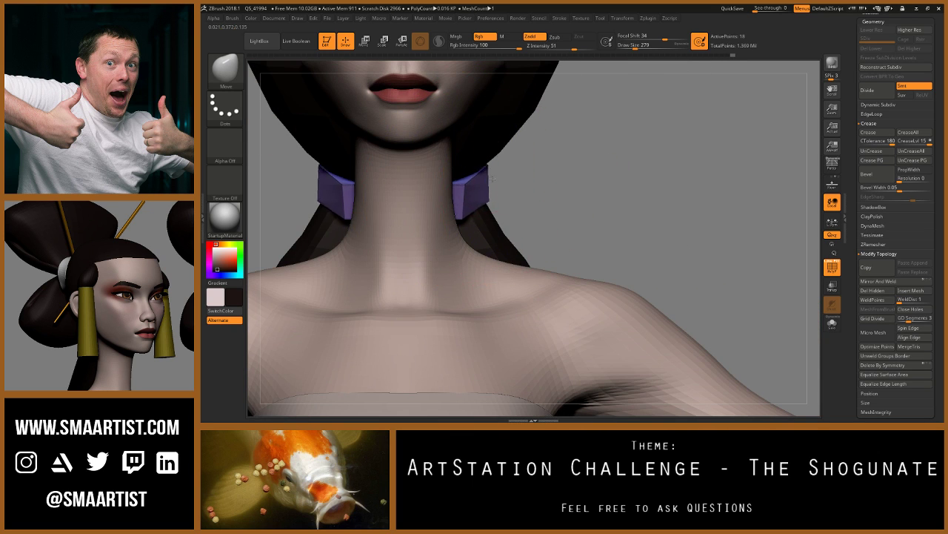
{"action": "left_click_drag", "start_coordinate": [459, 192], "coordinate": [457, 195]}
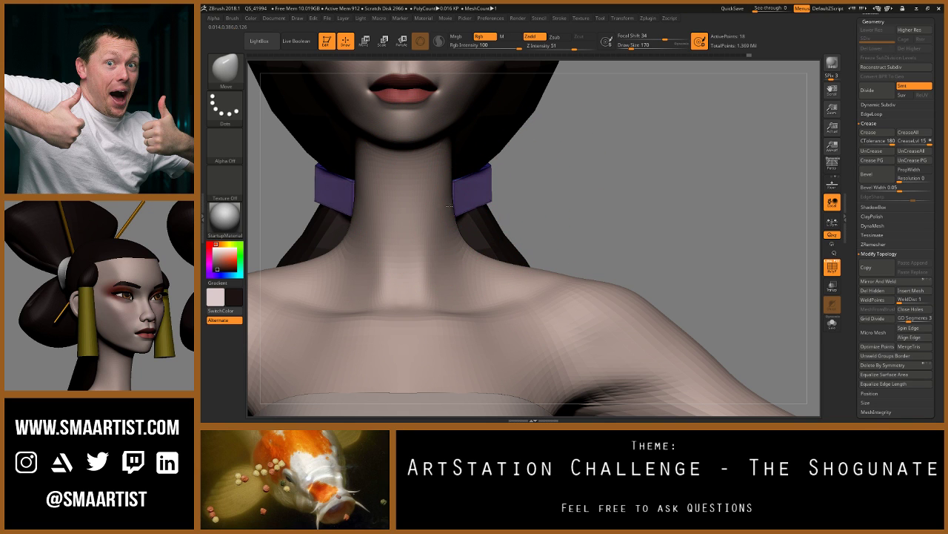
Step: Refine the band's back edge in side view with the Move brush at draw size 81
{"action": "right_click_drag", "start_coordinate": [509, 177], "coordinate": [578, 166]}
{"action": "right_click_drag", "start_coordinate": [580, 140], "coordinate": [612, 175], "text": "ctrl"}
{"action": "mouse_move", "coordinate": [612, 174]}
{"action": "left_mouse_down"}
{"action": "mouse_move", "coordinate": [573, 183]}
{"action": "mouse_move", "coordinate": [623, 178]}
{"action": "left_mouse_up"}
{"action": "mouse_move", "coordinate": [624, 182]}
{"action": "right_mouse_down"}
{"action": "mouse_move", "coordinate": [549, 190]}
{"action": "mouse_move", "coordinate": [574, 187]}
{"action": "mouse_move", "coordinate": [611, 141]}
{"action": "mouse_move", "coordinate": [600, 168]}
{"action": "mouse_move", "coordinate": [595, 155]}
{"action": "right_mouse_up"}
{"action": "key", "text": "s"}
{"action": "left_click_drag", "start_coordinate": [595, 155], "coordinate": [592, 187]}
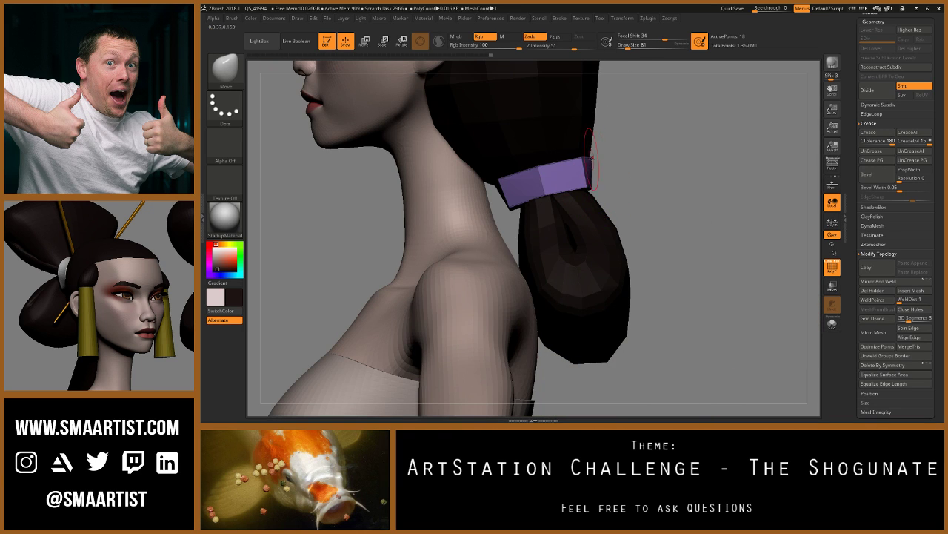
Step: Adjust the band's upper edge and side corners from behind with the Move brush at draw size 81
{"action": "right_click_drag", "start_coordinate": [652, 185], "coordinate": [572, 157]}
{"action": "left_click_drag", "start_coordinate": [572, 157], "coordinate": [577, 156]}
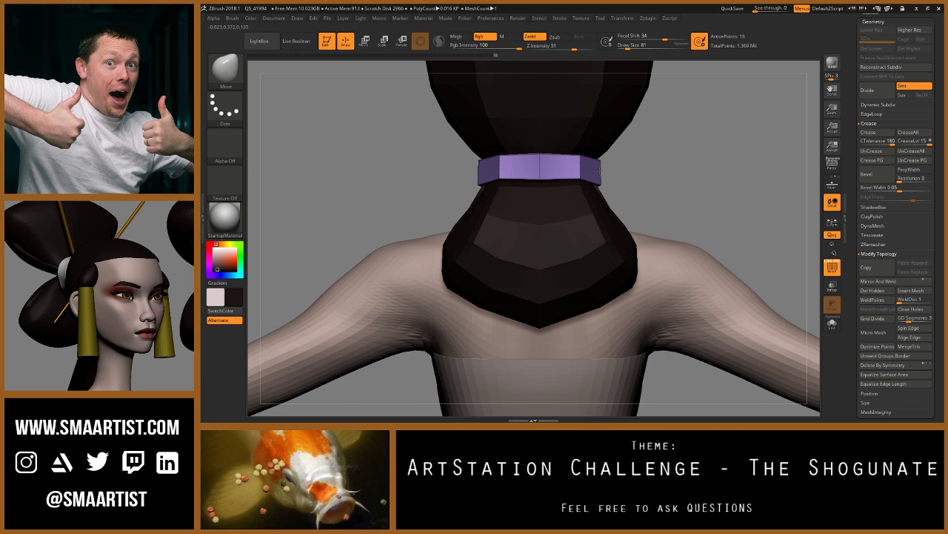
{"action": "left_click_drag", "start_coordinate": [599, 170], "coordinate": [625, 194]}
Step: Fit the band's sides and back around the ponytail with the Move brush, using draw sizes 150 and 104
{"action": "key", "text": "s"}
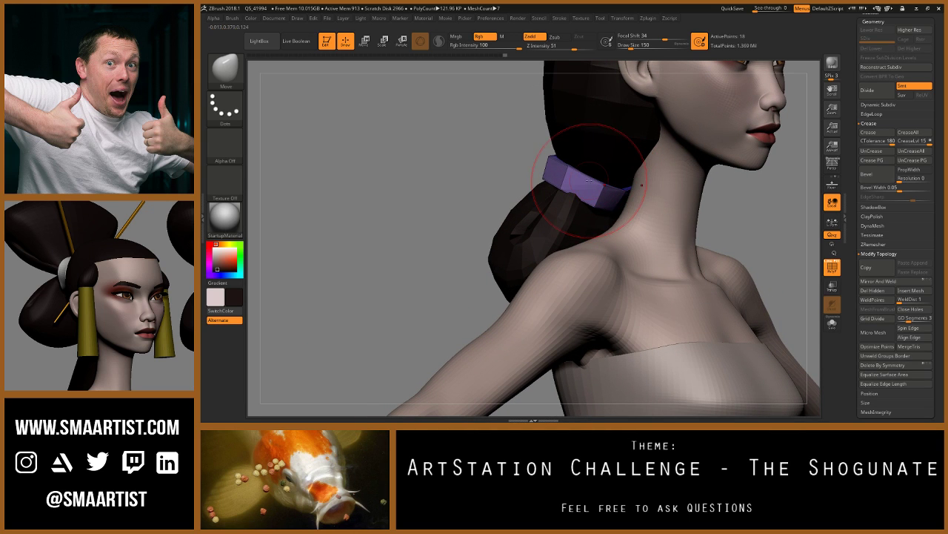
{"action": "mouse_move", "coordinate": [632, 208]}
{"action": "left_mouse_down"}
{"action": "mouse_move", "coordinate": [567, 182]}
{"action": "mouse_move", "coordinate": [594, 197]}
{"action": "mouse_move", "coordinate": [574, 179]}
{"action": "mouse_move", "coordinate": [558, 193]}
{"action": "mouse_move", "coordinate": [589, 176]}
{"action": "mouse_move", "coordinate": [575, 163]}
{"action": "left_mouse_up"}
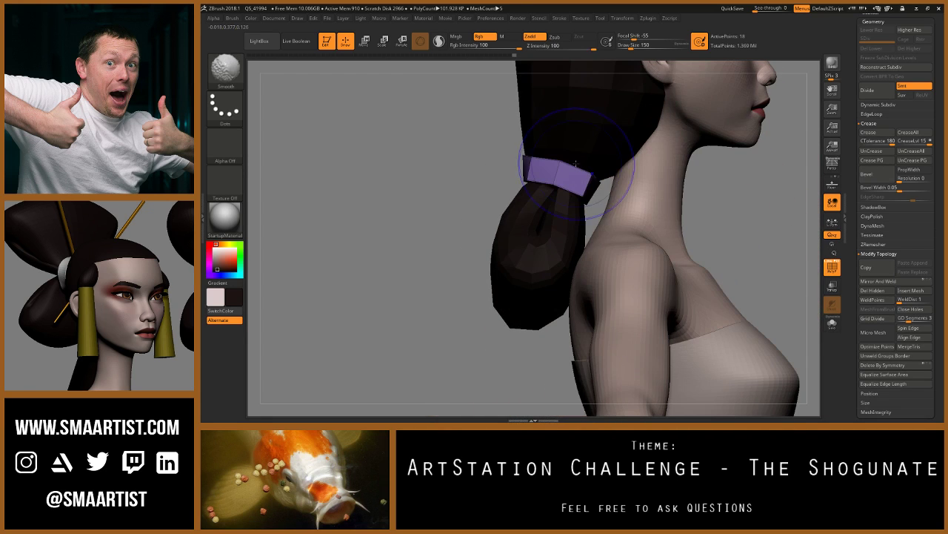
{"action": "key", "text": "shift"}
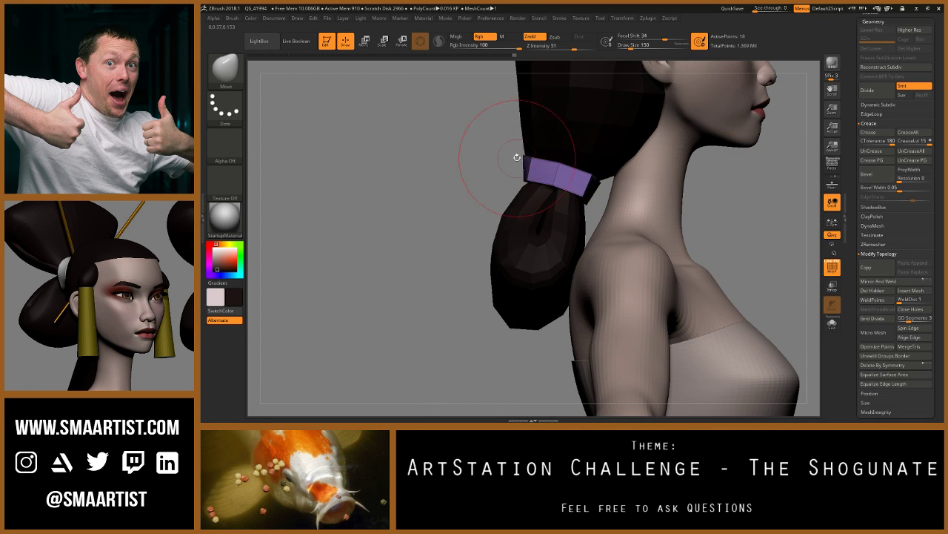
{"action": "left_click_drag", "start_coordinate": [523, 165], "coordinate": [488, 170]}
{"action": "key", "text": "s"}
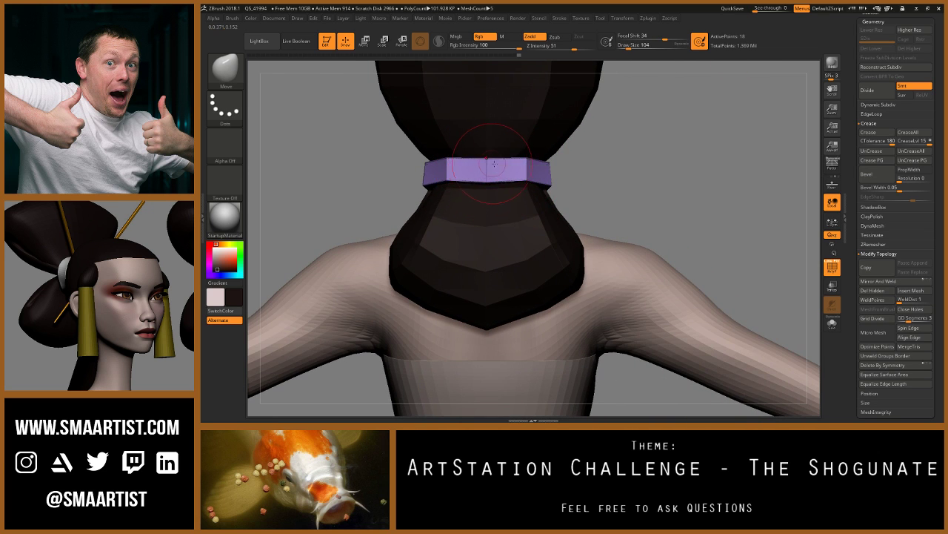
{"action": "mouse_move", "coordinate": [494, 163]}
{"action": "right_mouse_down"}
{"action": "mouse_move", "coordinate": [545, 175]}
{"action": "mouse_move", "coordinate": [510, 159]}
{"action": "mouse_move", "coordinate": [536, 165]}
{"action": "right_mouse_up"}
Step: Turn off PolyFrame and examine the ponytail and band silhouette on the whole character in profile
{"action": "key", "text": "shift"}
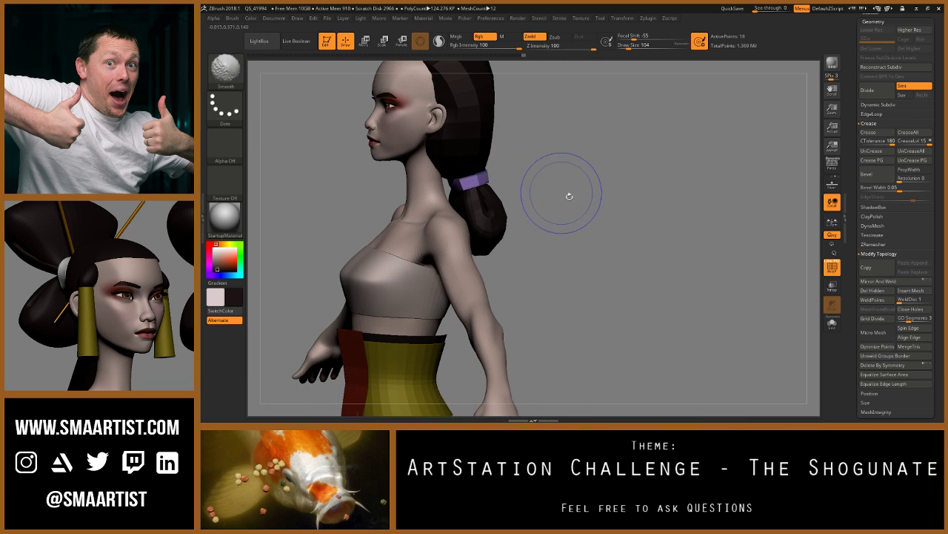
{"action": "key", "text": "shift+f"}
{"action": "right_click_drag", "start_coordinate": [569, 197], "coordinate": [598, 209], "text": "ctrl"}
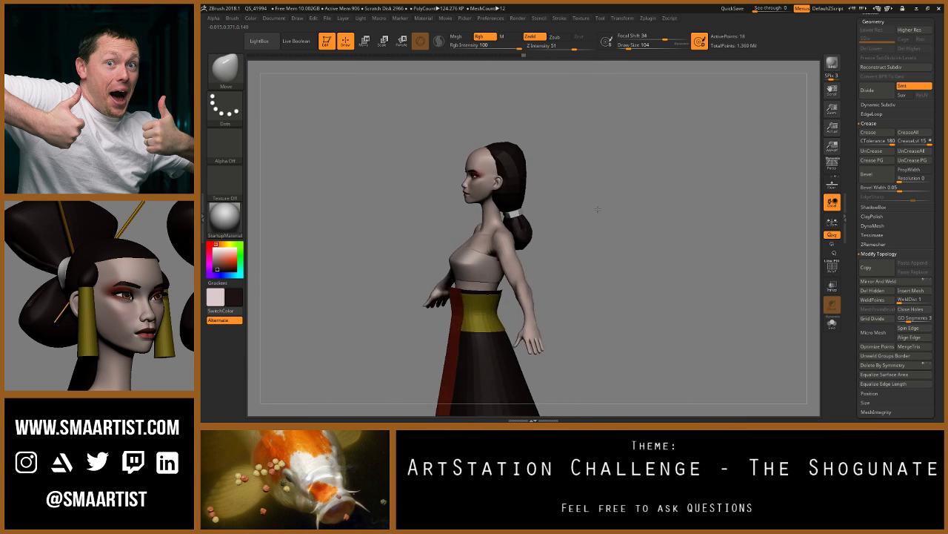
{"action": "mouse_move", "coordinate": [598, 209]}
{"action": "left_mouse_down"}
{"action": "mouse_move", "coordinate": [563, 201]}
{"action": "mouse_move", "coordinate": [601, 205]}
{"action": "left_mouse_up"}
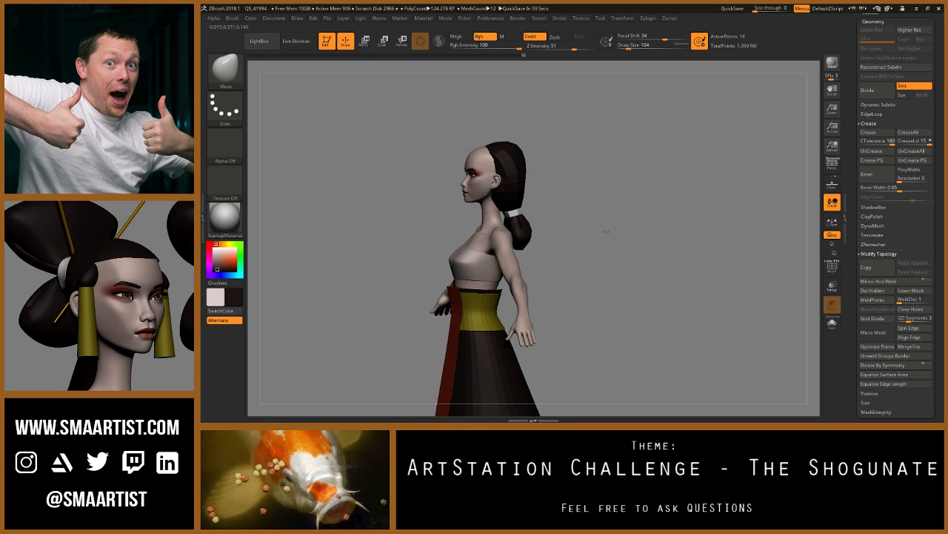
{"action": "mouse_move", "coordinate": [605, 232]}
{"action": "left_mouse_down"}
{"action": "mouse_move", "coordinate": [626, 224]}
{"action": "mouse_move", "coordinate": [601, 226]}
{"action": "left_mouse_up"}
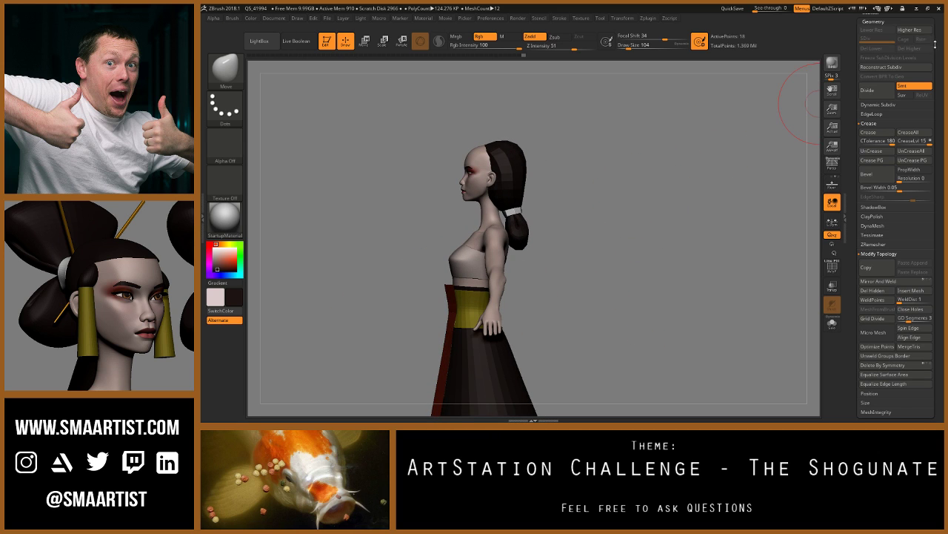
Step: Merge the hair band subtool Hair_04 down into the ponytail subtool Hair_06
{"action": "left_click_drag", "start_coordinate": [935, 45], "coordinate": [935, 113]}
{"action": "left_click", "coordinate": [874, 79]}
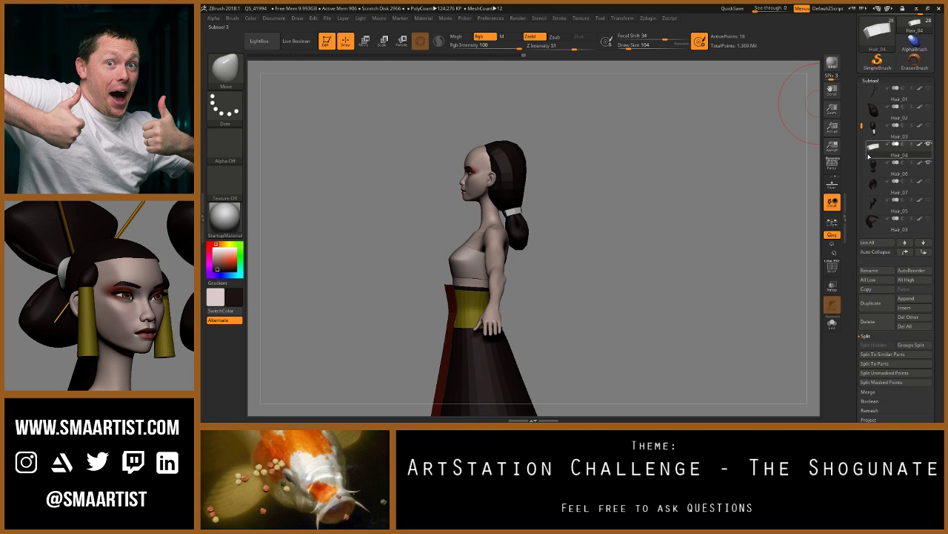
{"action": "mouse_move", "coordinate": [879, 169]}
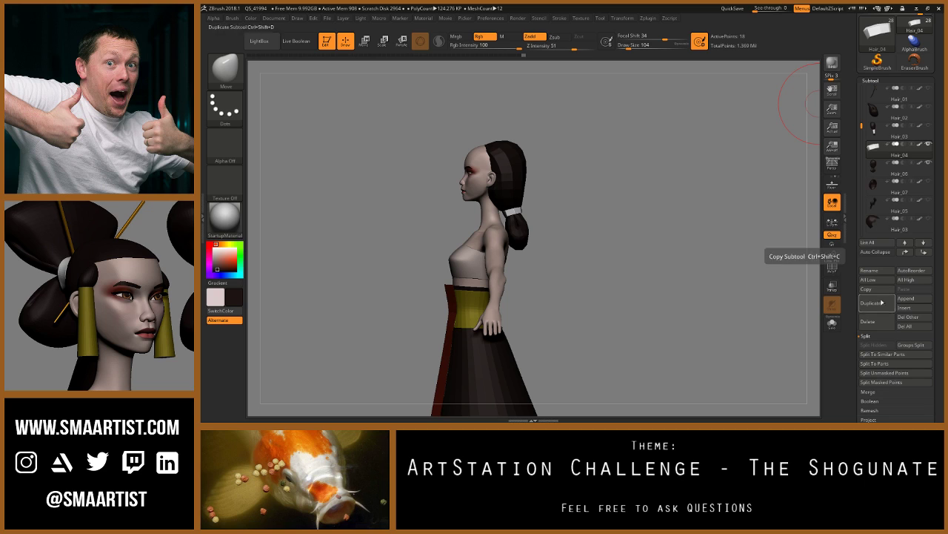
{"action": "left_click", "coordinate": [878, 392]}
{"action": "left_click", "coordinate": [881, 353]}
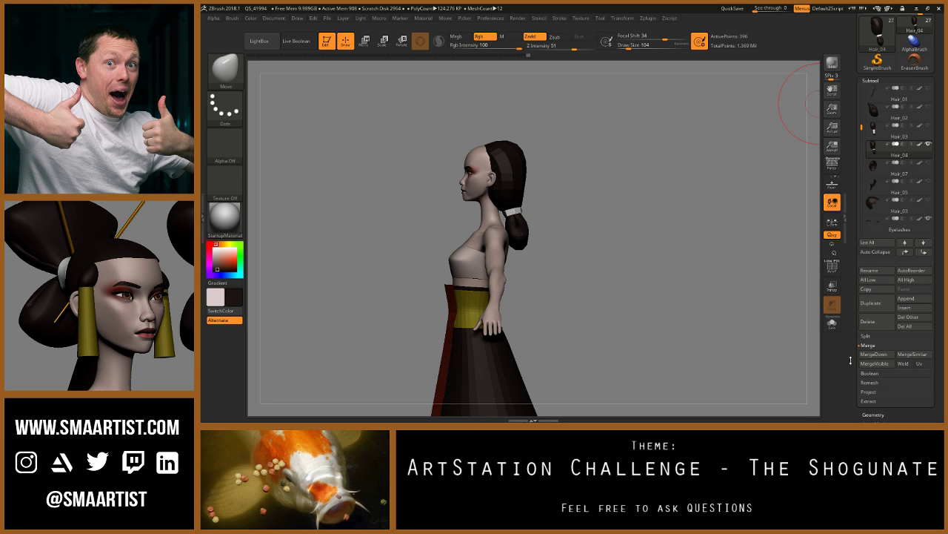
{"action": "right_click_drag", "start_coordinate": [649, 276], "coordinate": [634, 258]}
{"action": "right_click_drag", "start_coordinate": [607, 206], "coordinate": [621, 218], "text": "ctrl"}
{"action": "left_click_drag", "start_coordinate": [621, 217], "coordinate": [645, 248], "text": "alt"}
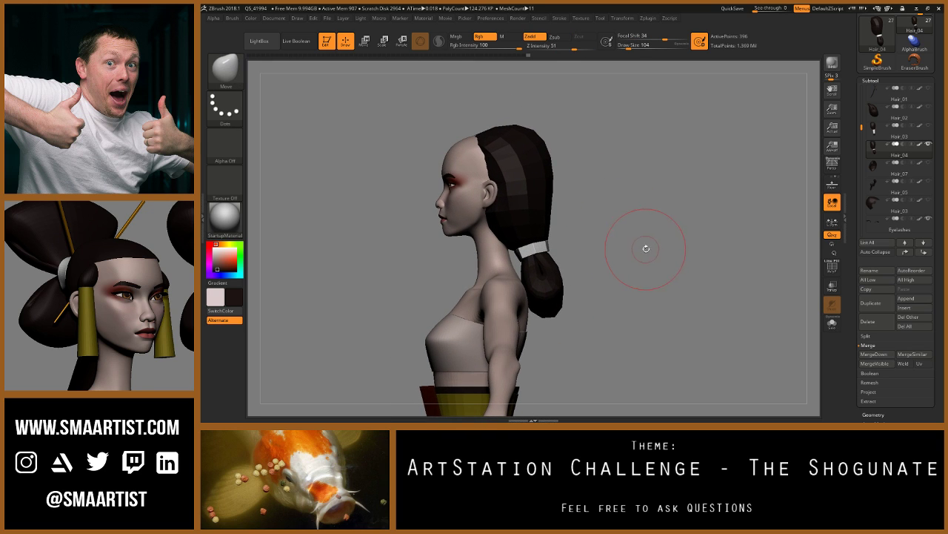
Step: Select the Hair_02 subtool and move it down two places in the subtool list, below Hair_04
{"action": "left_click", "coordinate": [908, 119]}
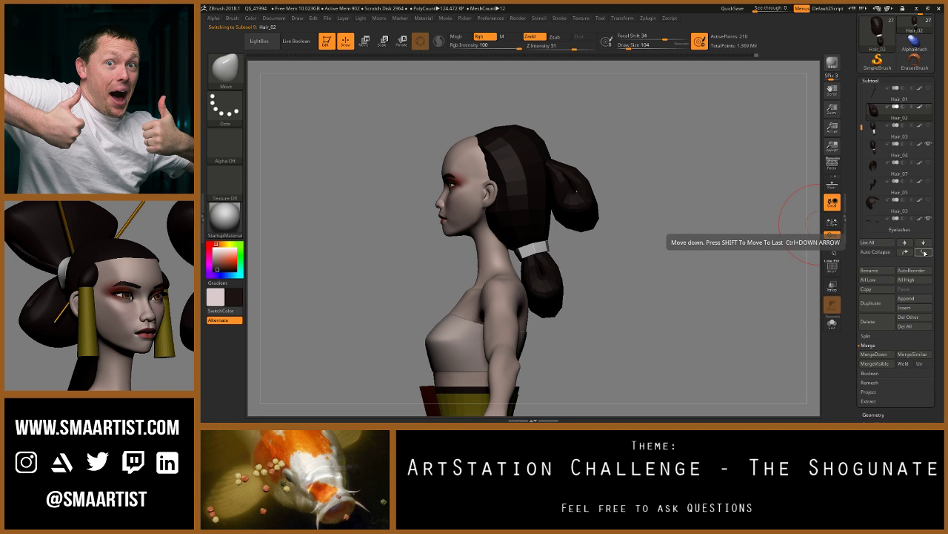
{"action": "left_click", "coordinate": [924, 252]}
{"action": "left_click", "coordinate": [924, 252]}
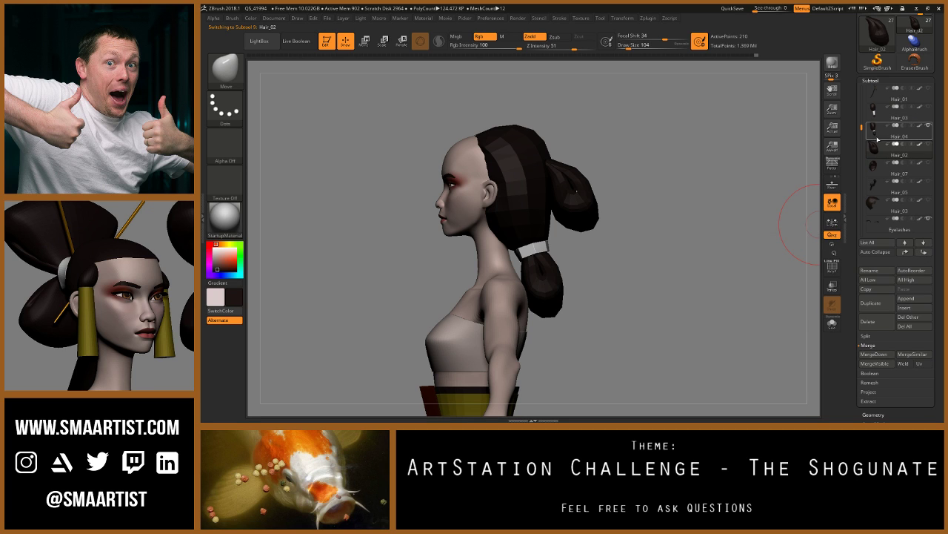
{"action": "mouse_move", "coordinate": [880, 137]}
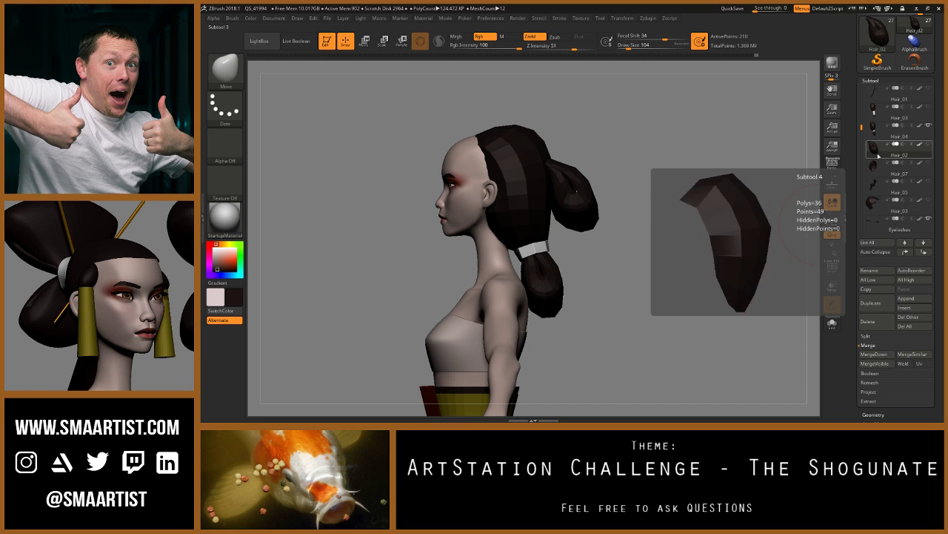
Step: Hide Hair_04 and bring up the Hair_03 wrapped ponytail subtool, viewed from behind
{"action": "left_click", "coordinate": [930, 128]}
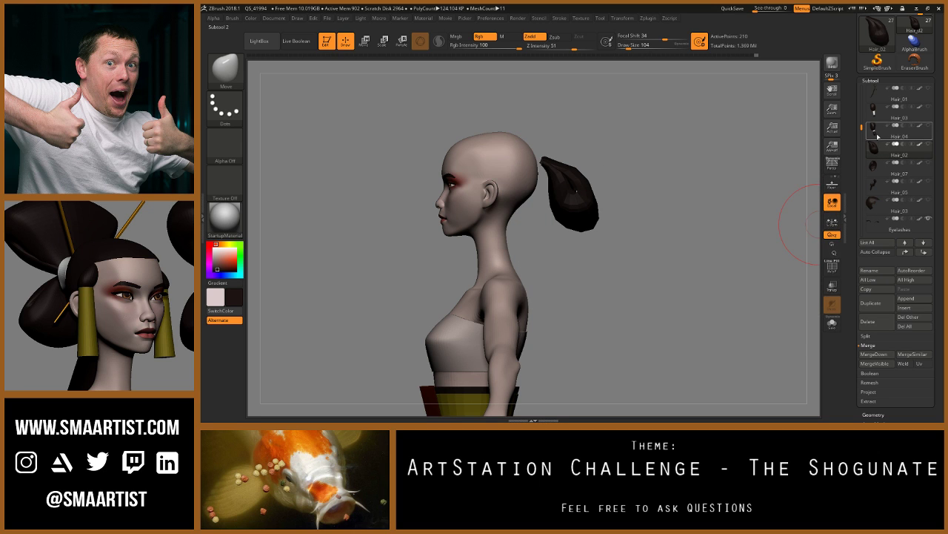
{"action": "left_click", "coordinate": [877, 132]}
{"action": "left_click_drag", "start_coordinate": [730, 224], "coordinate": [630, 236]}
{"action": "key", "text": "Up"}
{"action": "right_click_drag", "start_coordinate": [630, 236], "coordinate": [616, 187]}
{"action": "mouse_move", "coordinate": [617, 188]}
{"action": "left_mouse_down"}
{"action": "mouse_move", "coordinate": [647, 253]}
{"action": "mouse_move", "coordinate": [696, 293]}
{"action": "mouse_move", "coordinate": [682, 204]}
{"action": "left_mouse_up"}
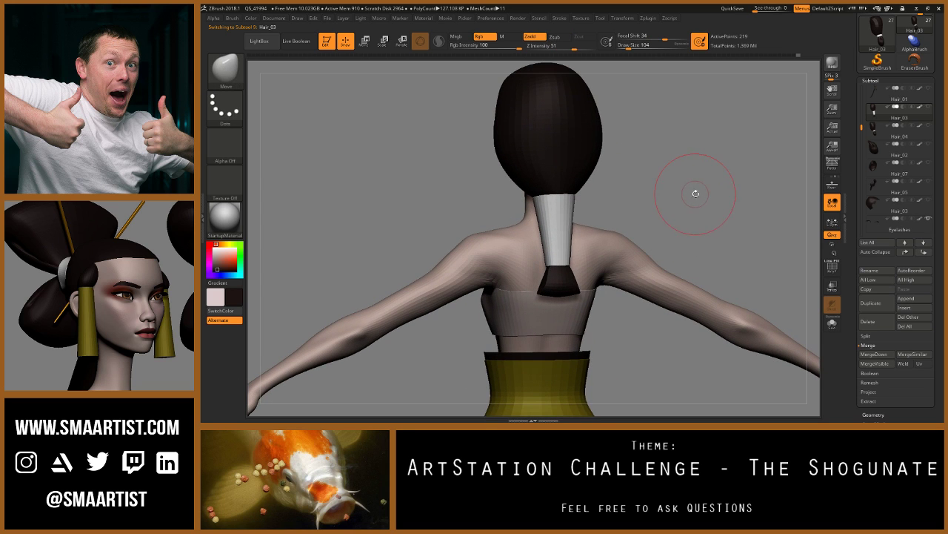
Step: Turn on PolyFrame and delete the edge loop across the middle of Hair_03's ponytail wrap with the ZModeler brush
{"action": "key", "text": "shift+f"}
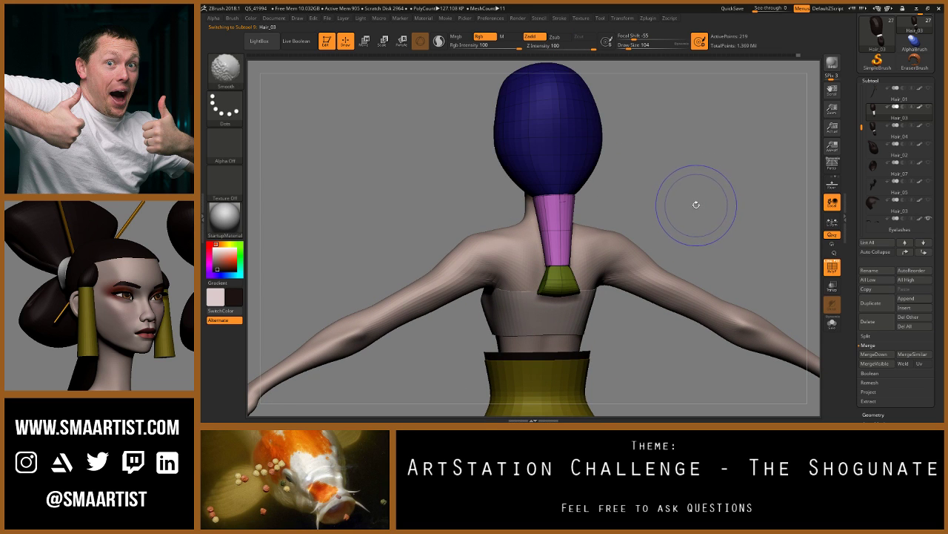
{"action": "left_click_drag", "start_coordinate": [603, 212], "coordinate": [610, 265], "text": "alt"}
{"action": "key", "text": "b"}
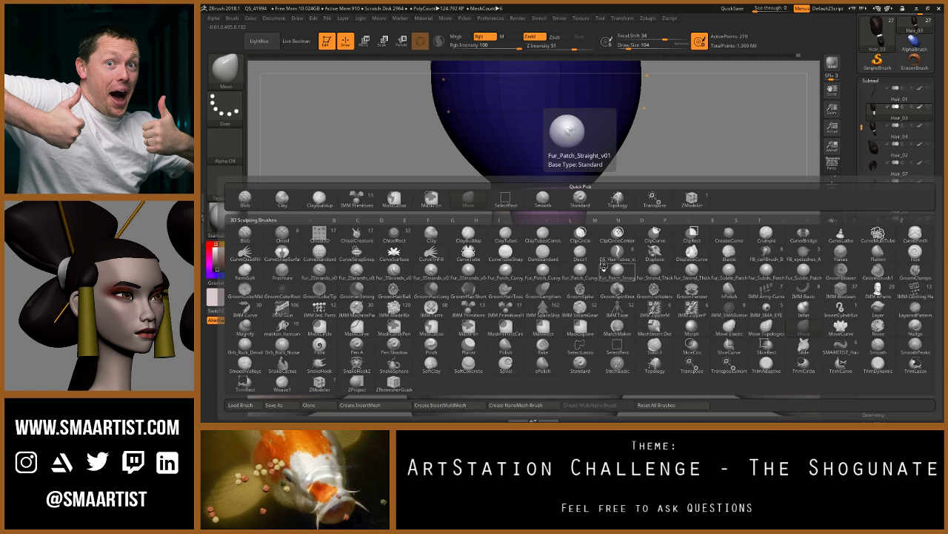
{"action": "key", "text": "z"}
{"action": "key", "text": "m"}
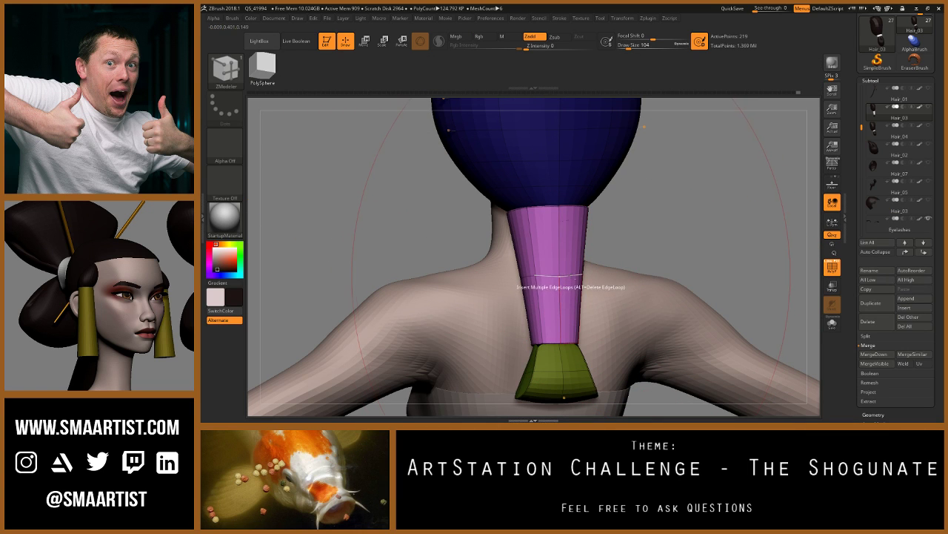
{"action": "left_click", "coordinate": [571, 276], "text": "alt"}
Step: Mask Hair_03 in side view with MaskLasso so only the tip below the wrap stays unmasked
{"action": "right_click_drag", "start_coordinate": [609, 250], "coordinate": [649, 255]}
{"action": "right_click_drag", "start_coordinate": [649, 255], "coordinate": [580, 208], "text": "ctrl"}
{"action": "right_click_drag", "start_coordinate": [580, 207], "coordinate": [603, 222]}
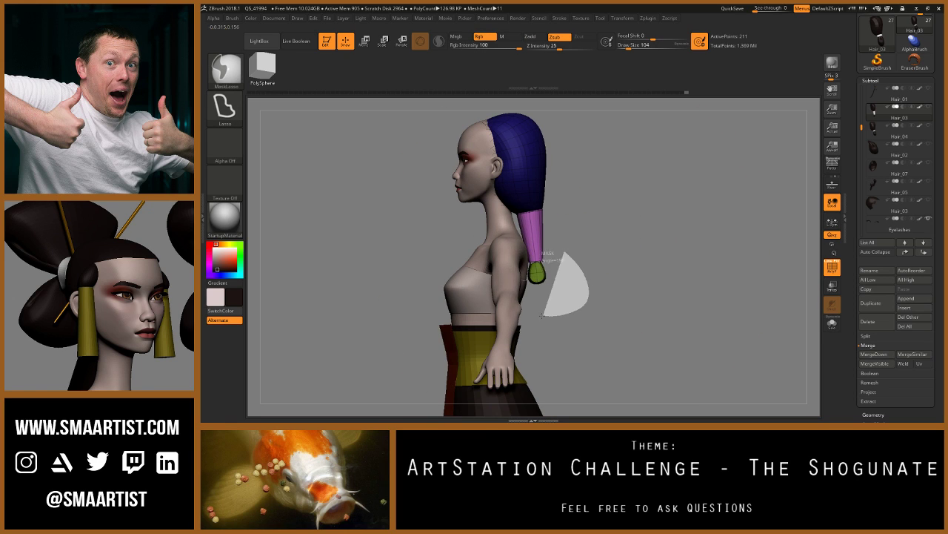
{"action": "left_click_drag", "start_coordinate": [504, 253], "coordinate": [520, 260], "text": "ctrl"}
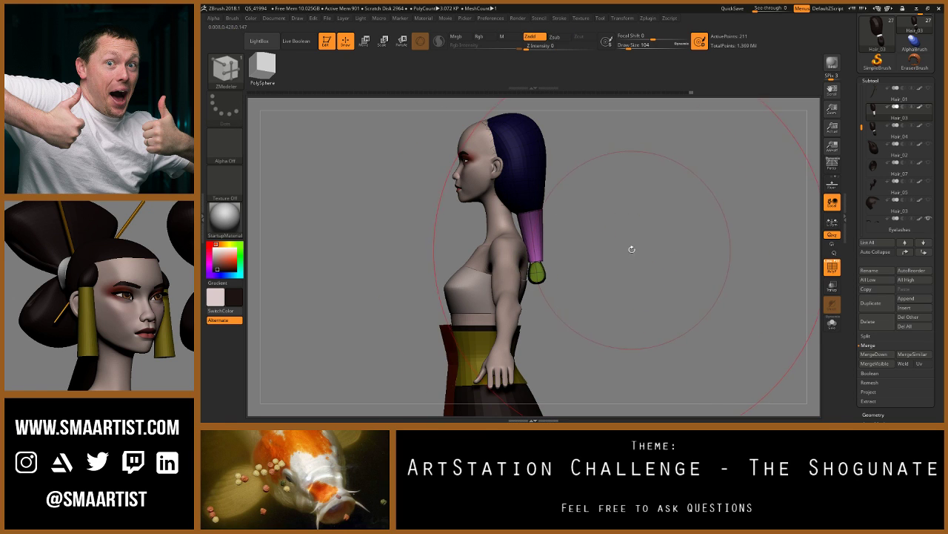
Step: Move the unmasked tip down to hip height with the transform gizmo to lengthen the ponytail wrap, and rotate it slightly away from the body
{"action": "key", "text": "w"}
{"action": "right_click_drag", "start_coordinate": [577, 257], "coordinate": [595, 192], "text": "ctrl"}
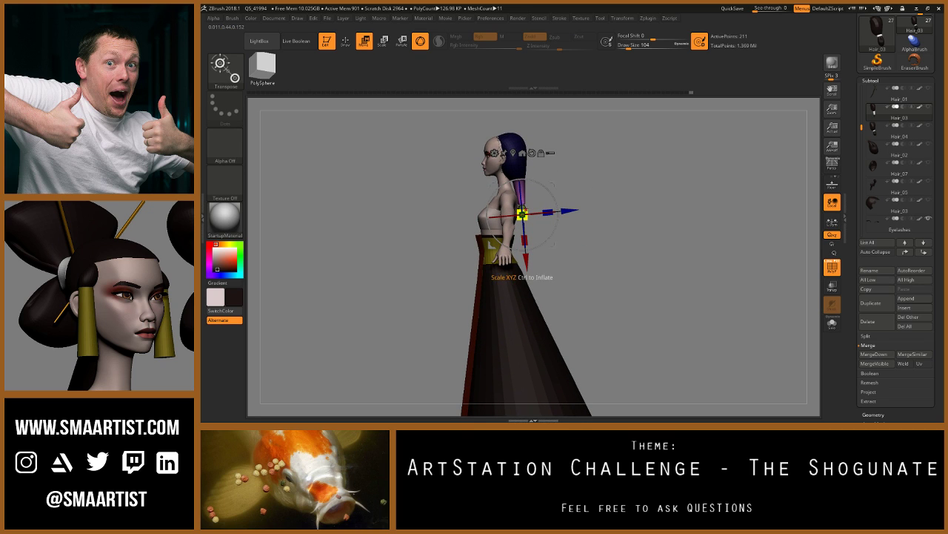
{"action": "right_click_drag", "start_coordinate": [610, 190], "coordinate": [586, 177]}
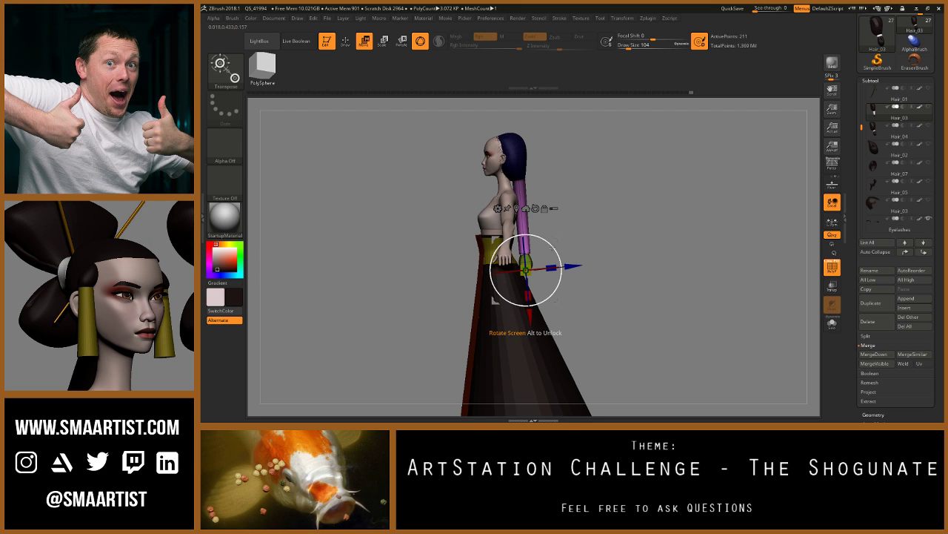
{"action": "left_click_drag", "start_coordinate": [552, 247], "coordinate": [562, 243]}
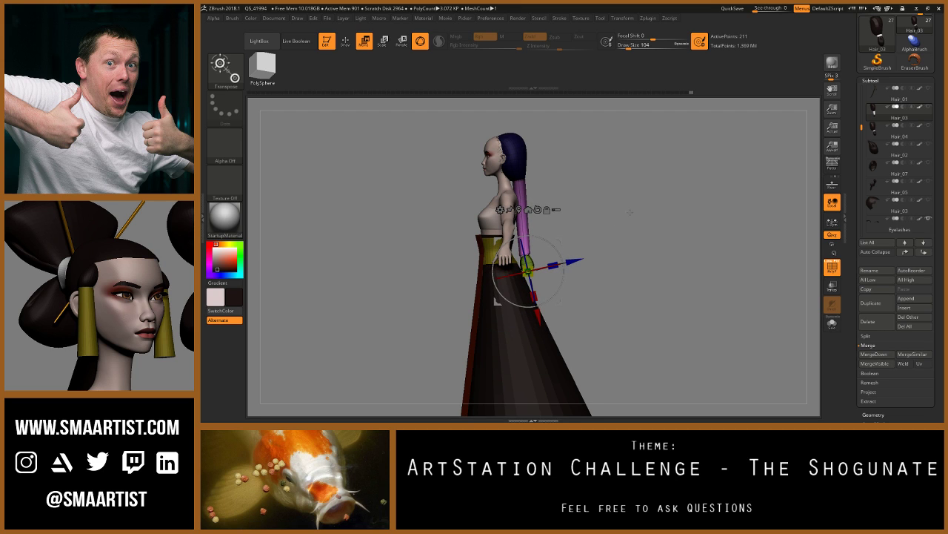
Step: Turn off PolyFrame and compare the short and lengthened Hair_03 ponytail by undoing the recent edits and redoing them
{"action": "key", "text": "shift+f"}
{"action": "key", "text": "q"}
{"action": "mouse_move", "coordinate": [635, 221]}
{"action": "left_mouse_down"}
{"action": "mouse_move", "coordinate": [607, 213]}
{"action": "mouse_move", "coordinate": [634, 217]}
{"action": "left_mouse_up"}
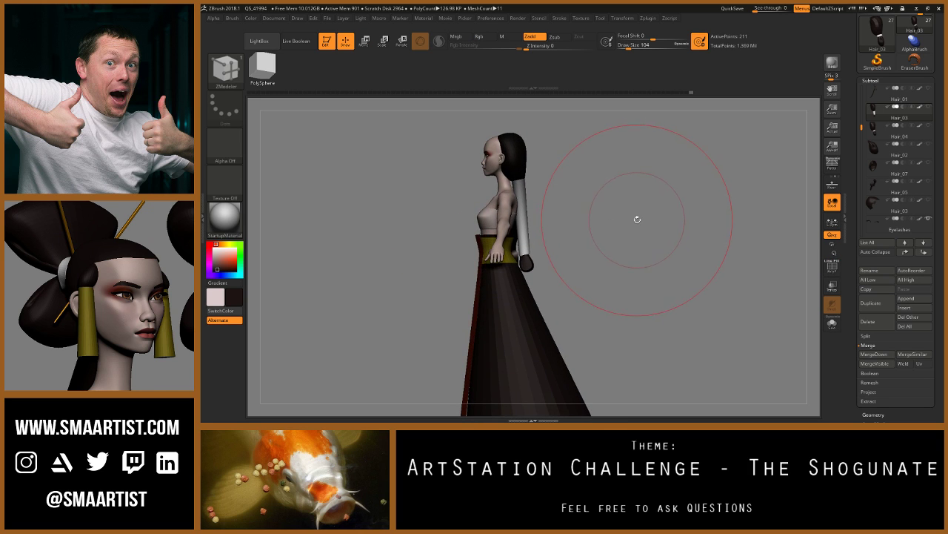
{"action": "key", "text": "ctrl+z"}
{"action": "key", "text": "ctrl+z"}
{"action": "key", "text": "ctrl+z"}
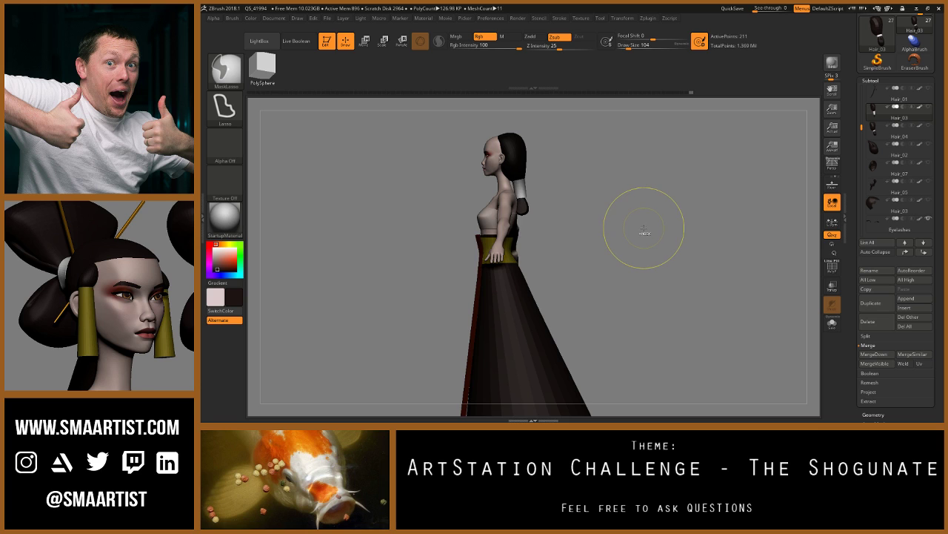
{"action": "key", "text": "ctrl+shift"}
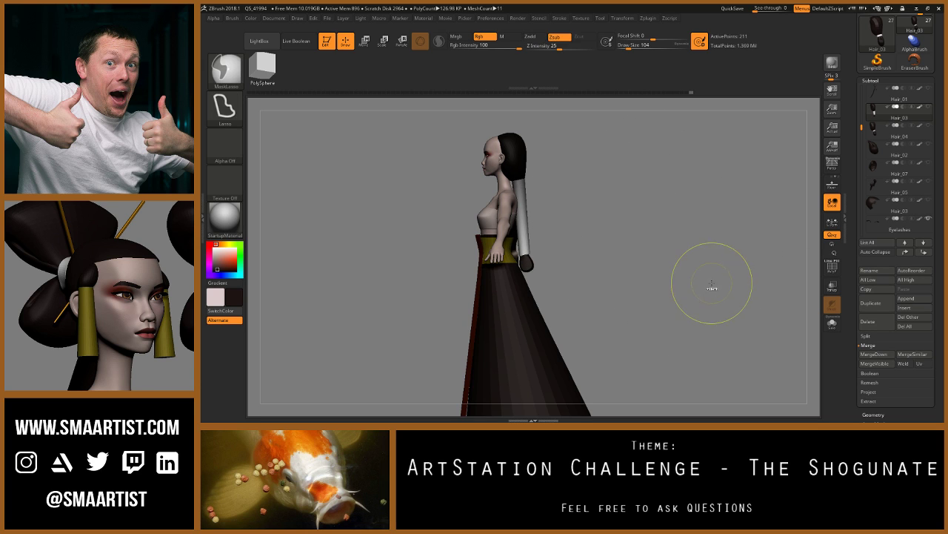
{"action": "key", "text": "ctrl+shift"}
Step: Duplicate the lengthened Hair_03 subtool and rename the copy Hair_03b
{"action": "key", "text": "ctrl+shift+d"}
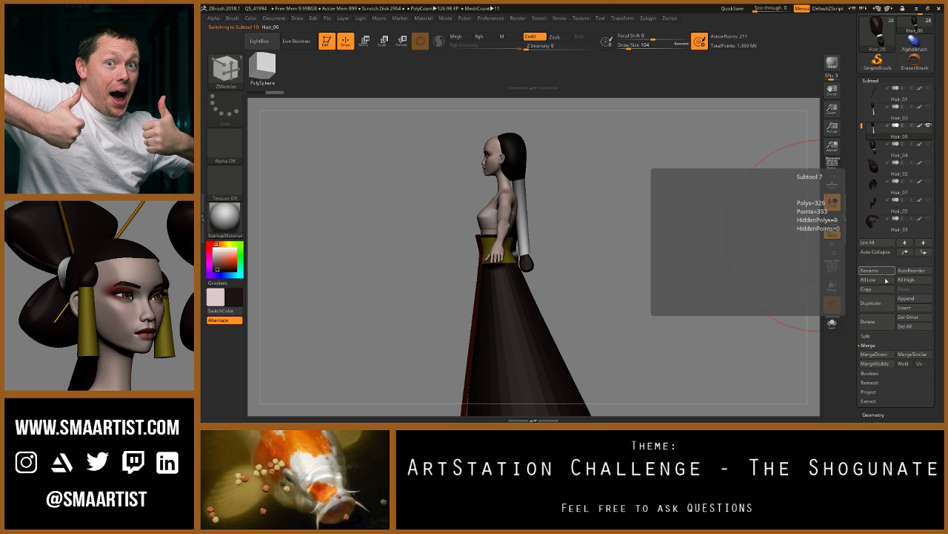
{"action": "left_click", "coordinate": [871, 271]}
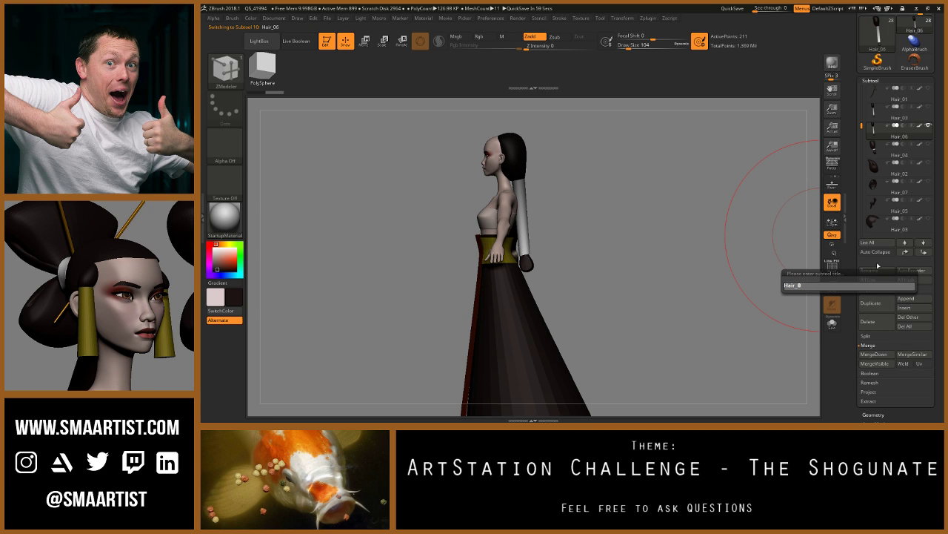
{"action": "type", "text": "Hair_03b"}
{"action": "key", "text": "Return"}
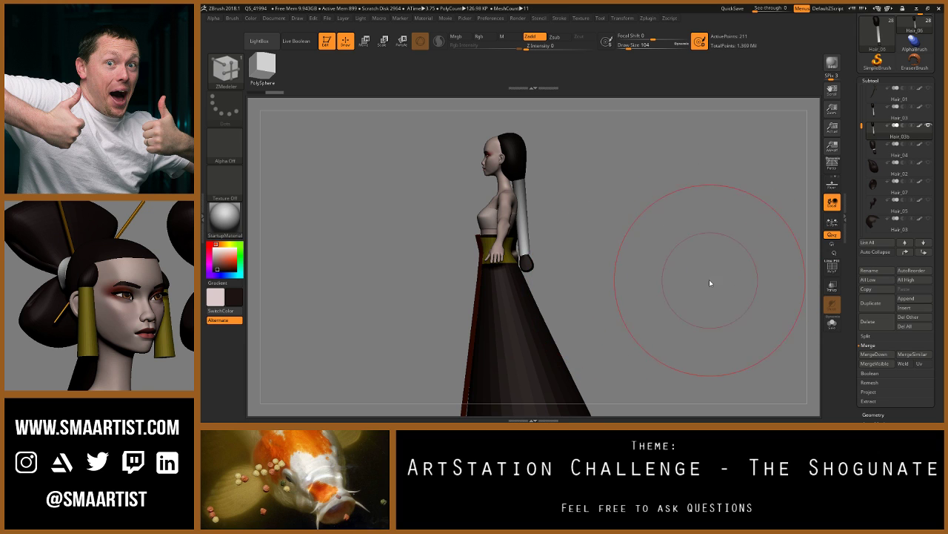
Step: Adjust Hair_03b's mask from behind and widen the top of the ponytail wrap by scaling with the reoriented gizmo
{"action": "mouse_move", "coordinate": [710, 280]}
{"action": "left_mouse_down"}
{"action": "mouse_move", "coordinate": [675, 277]}
{"action": "mouse_move", "coordinate": [687, 263]}
{"action": "mouse_move", "coordinate": [673, 258]}
{"action": "left_mouse_up"}
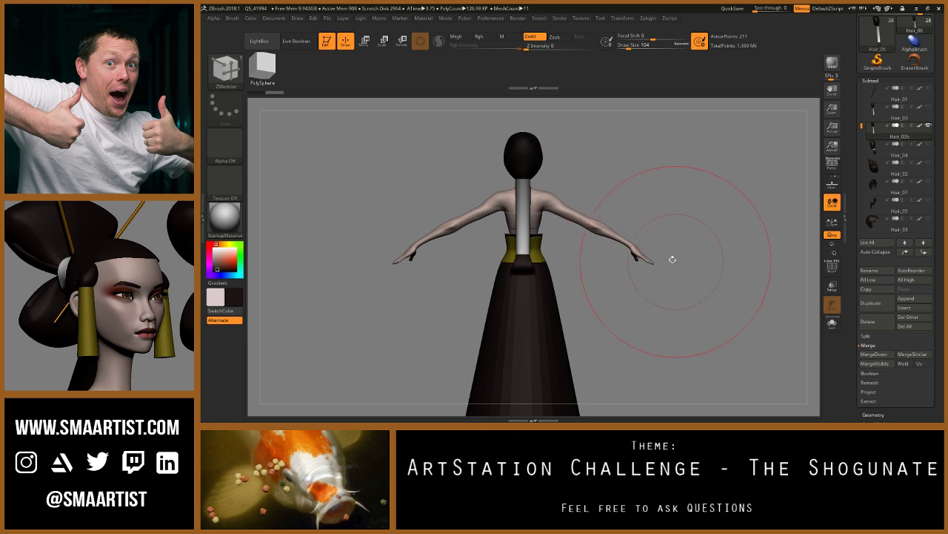
{"action": "right_click_drag", "start_coordinate": [673, 259], "coordinate": [634, 217], "text": "ctrl"}
{"action": "left_click_drag", "start_coordinate": [694, 222], "coordinate": [705, 243]}
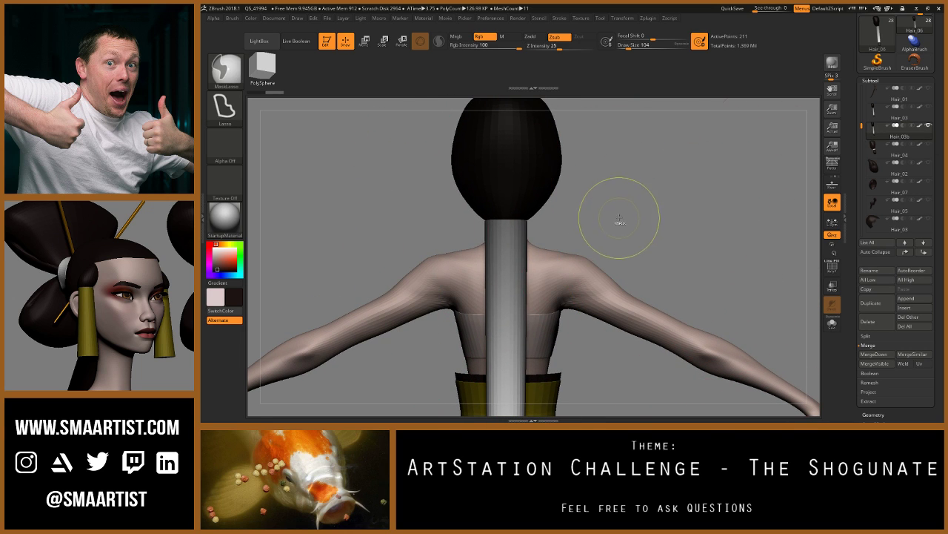
{"action": "left_click_drag", "start_coordinate": [620, 219], "coordinate": [578, 221], "text": "ctrl"}
{"action": "left_click_drag", "start_coordinate": [504, 244], "coordinate": [459, 222], "text": "ctrl"}
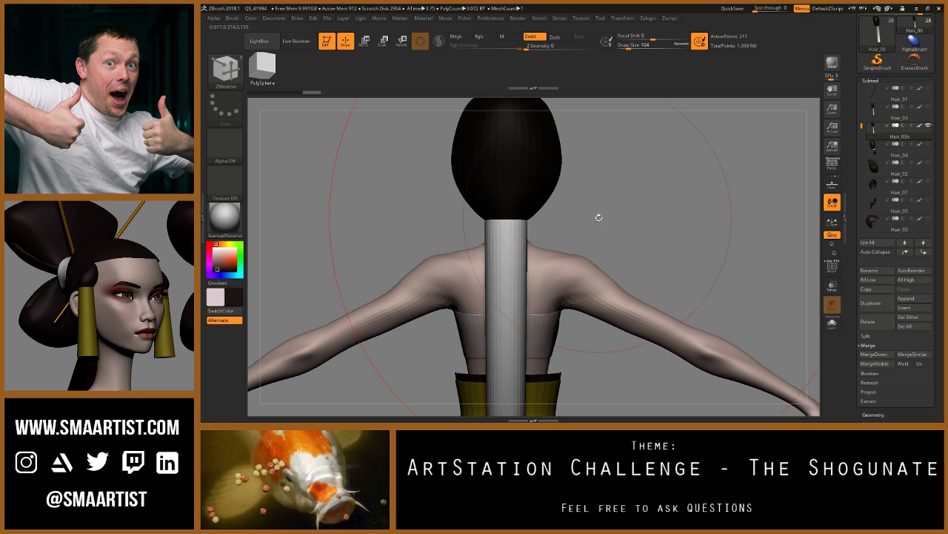
{"action": "mouse_move", "coordinate": [598, 214]}
{"action": "left_mouse_down"}
{"action": "mouse_move", "coordinate": [627, 218]}
{"action": "mouse_move", "coordinate": [597, 212]}
{"action": "left_mouse_up"}
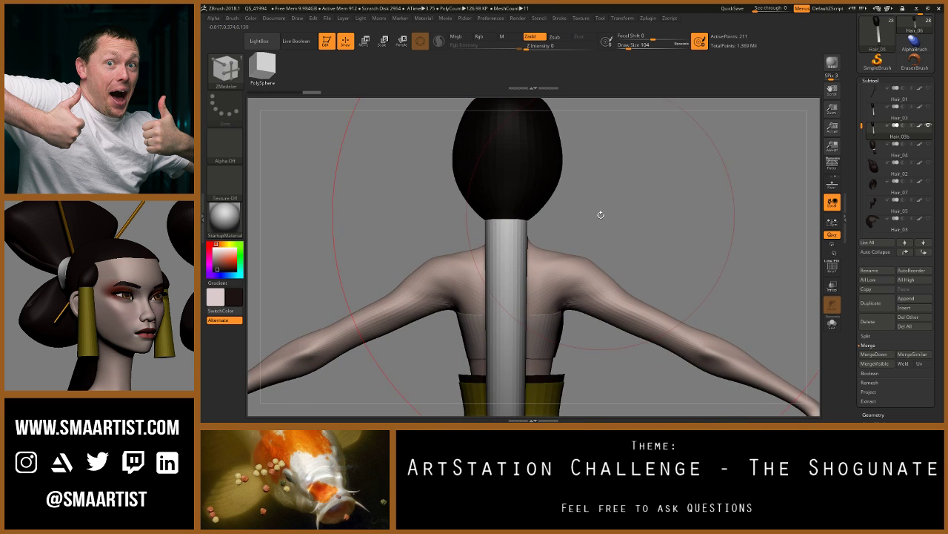
{"action": "key", "text": "r"}
{"action": "left_click", "coordinate": [516, 216]}
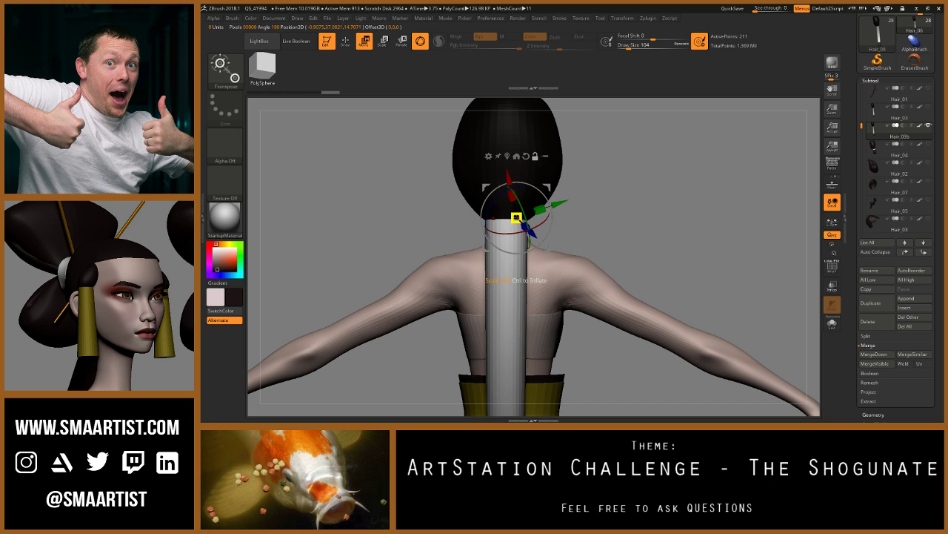
{"action": "left_click", "coordinate": [526, 155]}
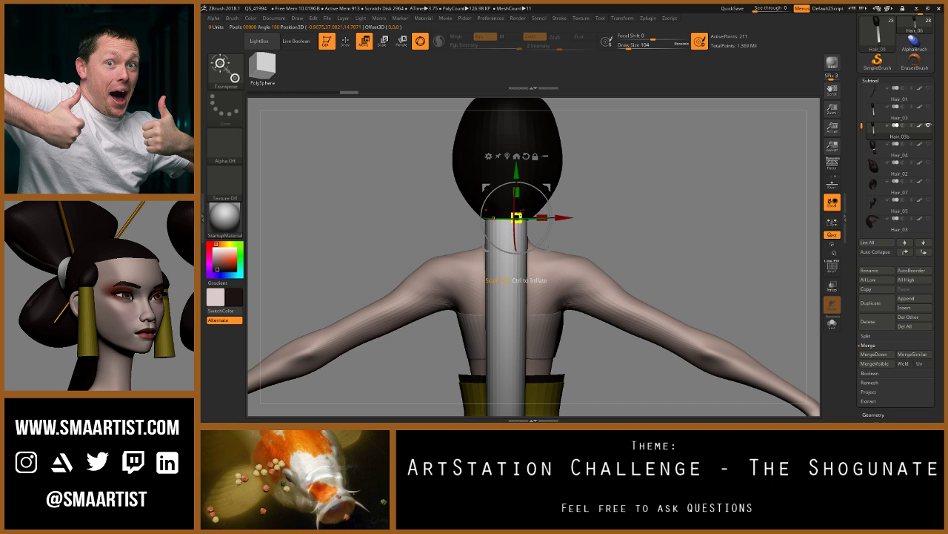
{"action": "left_click_drag", "start_coordinate": [522, 215], "coordinate": [607, 217]}
Step: Show PolyFrame, delete the edge loop just above Hair_03b's wrap with the ZModeler brush, and hide PolyFrame again
{"action": "key", "text": "shift+f"}
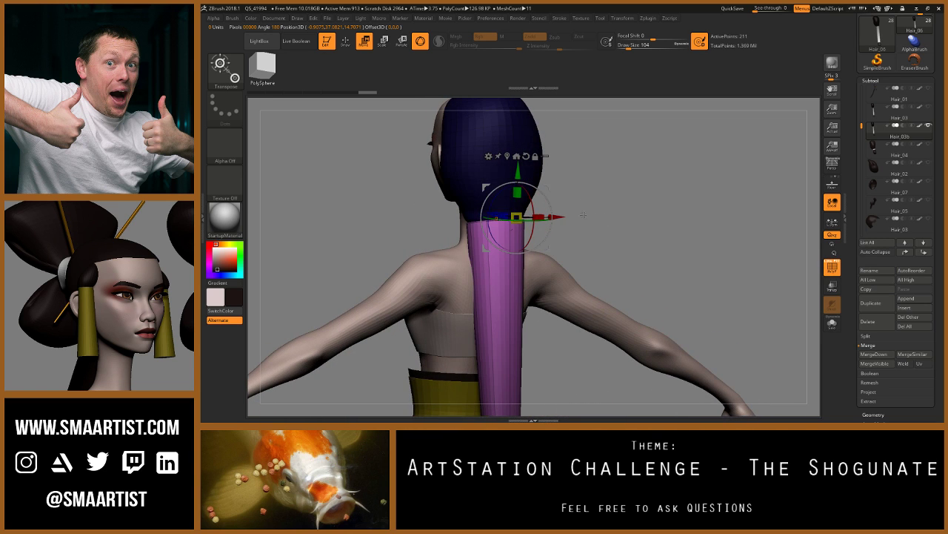
{"action": "key", "text": "q"}
{"action": "right_click_drag", "start_coordinate": [579, 210], "coordinate": [598, 232], "text": "ctrl"}
{"action": "key", "text": "b"}
{"action": "key", "text": "z"}
{"action": "key", "text": "m"}
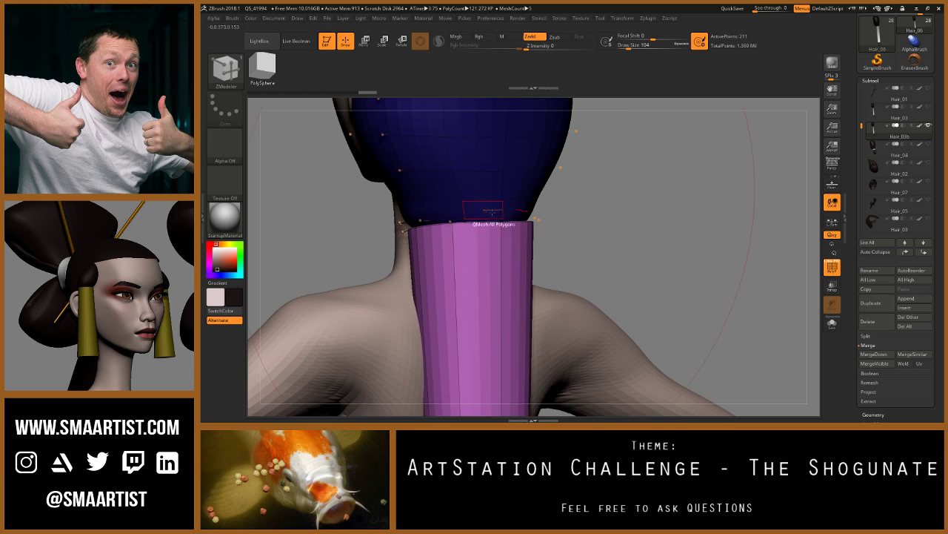
{"action": "left_click", "coordinate": [485, 199], "text": "alt"}
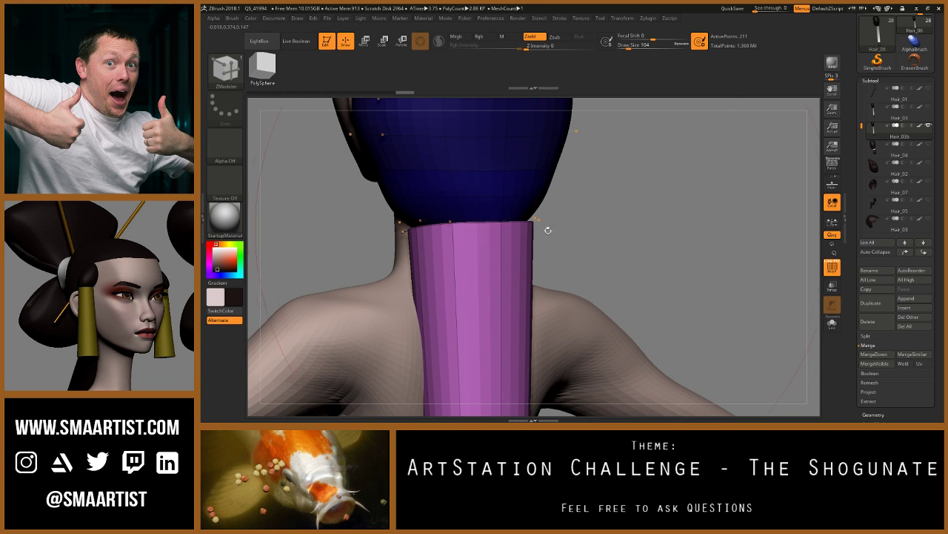
{"action": "right_click_drag", "start_coordinate": [577, 237], "coordinate": [587, 214], "text": "ctrl"}
{"action": "key", "text": "shift+f"}
{"action": "right_click_drag", "start_coordinate": [587, 215], "coordinate": [562, 209], "text": "ctrl"}
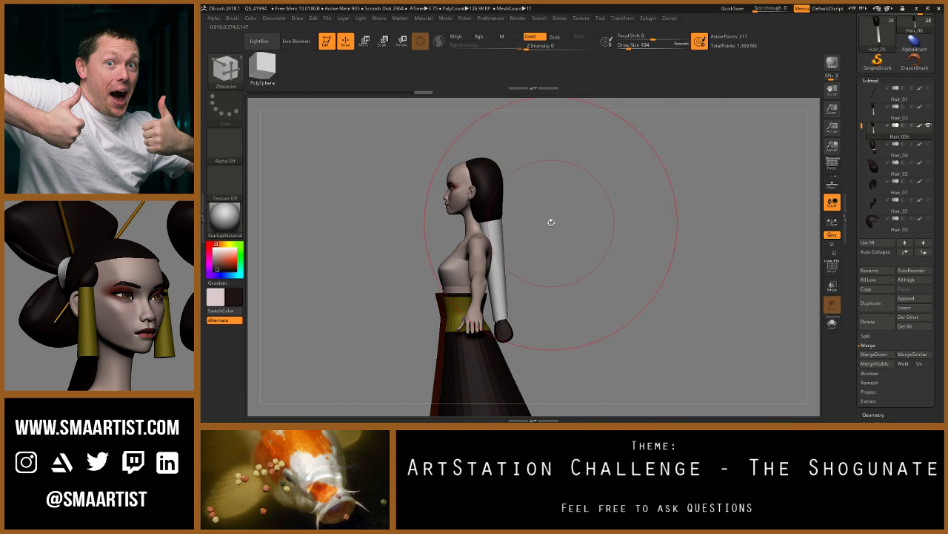
Step: Reshape the lower back of Hair_03b in side view with the Move brush so the hair runs straight into the wrap
{"action": "key", "text": "b"}
{"action": "key", "text": "m"}
{"action": "key", "text": "v"}
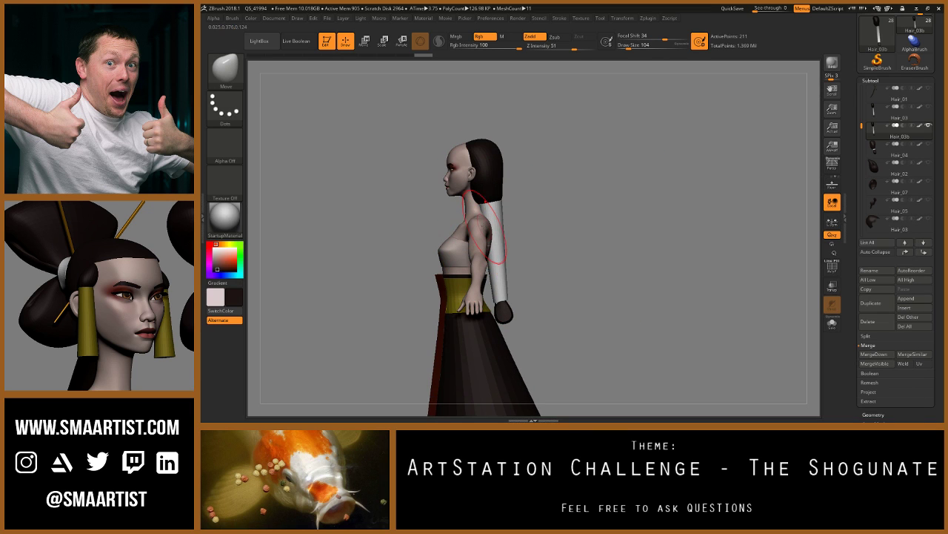
{"action": "left_click_drag", "start_coordinate": [485, 209], "coordinate": [484, 209]}
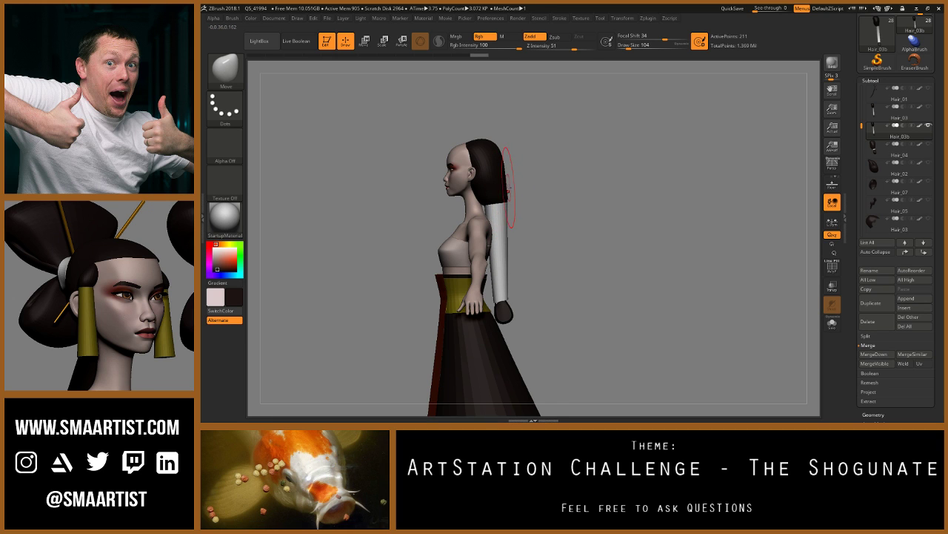
{"action": "key", "text": "s"}
{"action": "left_click", "coordinate": [509, 187]}
{"action": "right_click_drag", "start_coordinate": [517, 194], "coordinate": [547, 268], "text": "ctrl"}
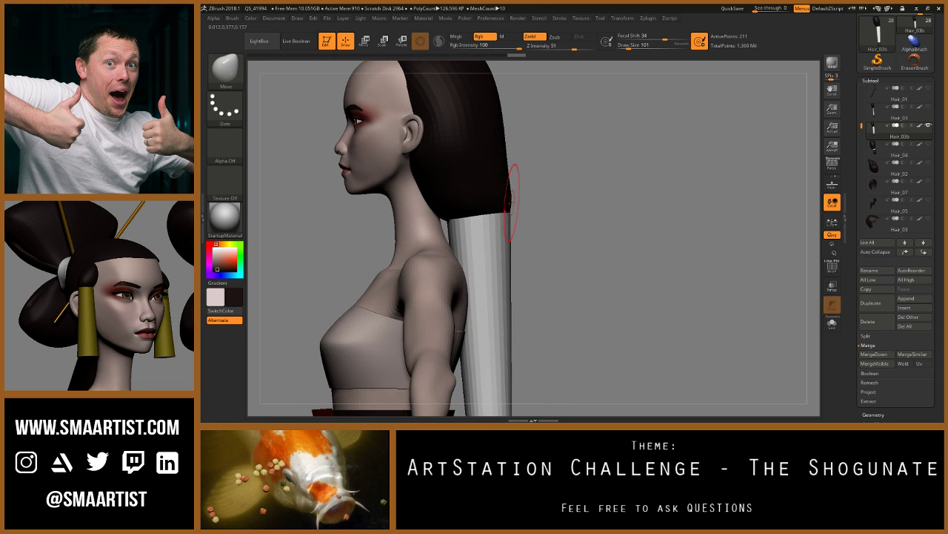
{"action": "key", "text": "s"}
{"action": "left_click", "coordinate": [510, 203]}
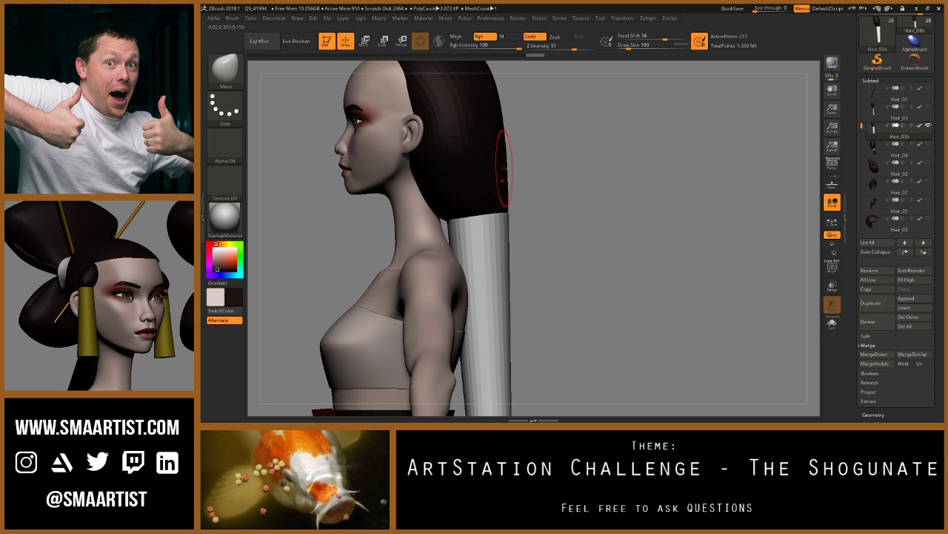
{"action": "right_click_drag", "start_coordinate": [523, 179], "coordinate": [535, 198], "text": "ctrl"}
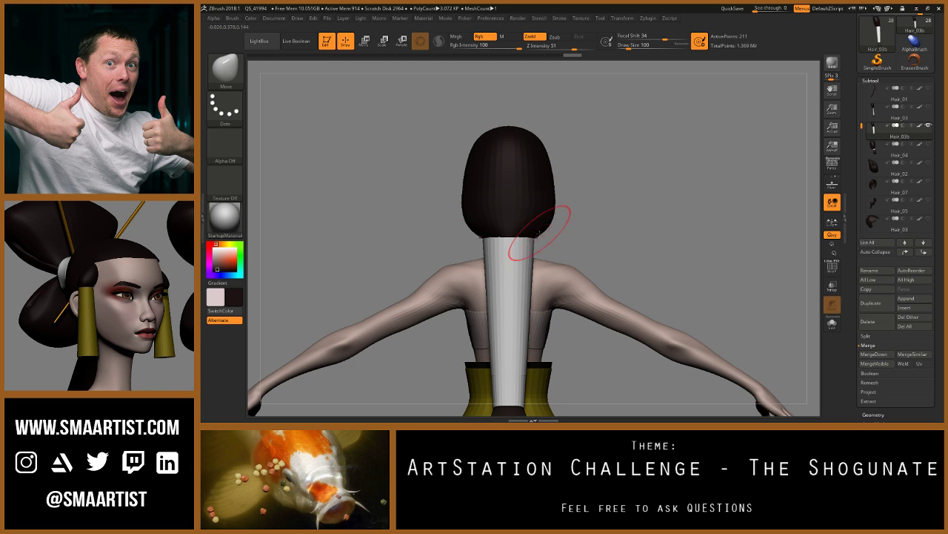
Step: Pull the bottom of Hair_03b's hair mass downward and outward into a fuller teardrop with the Move brush at varied sizes
{"action": "mouse_move", "coordinate": [539, 232]}
{"action": "right_mouse_down", "text": "ctrl"}
{"action": "mouse_move", "coordinate": [534, 220]}
{"action": "mouse_move", "coordinate": [582, 239]}
{"action": "mouse_move", "coordinate": [551, 233]}
{"action": "right_mouse_up", "text": "ctrl"}
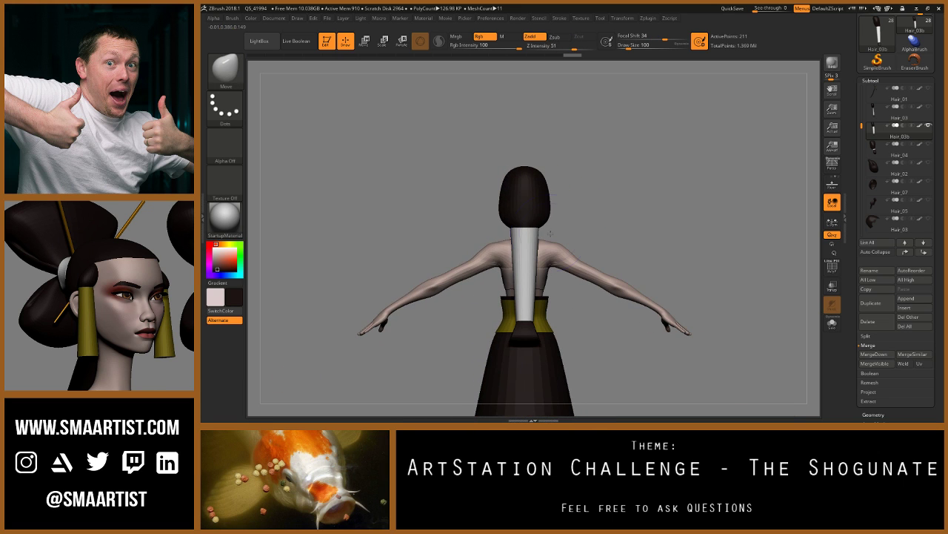
{"action": "key", "text": "s"}
{"action": "mouse_move", "coordinate": [540, 224]}
{"action": "left_mouse_down"}
{"action": "mouse_move", "coordinate": [543, 241]}
{"action": "mouse_move", "coordinate": [600, 228]}
{"action": "left_mouse_up"}
{"action": "key", "text": "ctrl+z"}
{"action": "right_click_drag", "start_coordinate": [601, 228], "coordinate": [597, 223]}
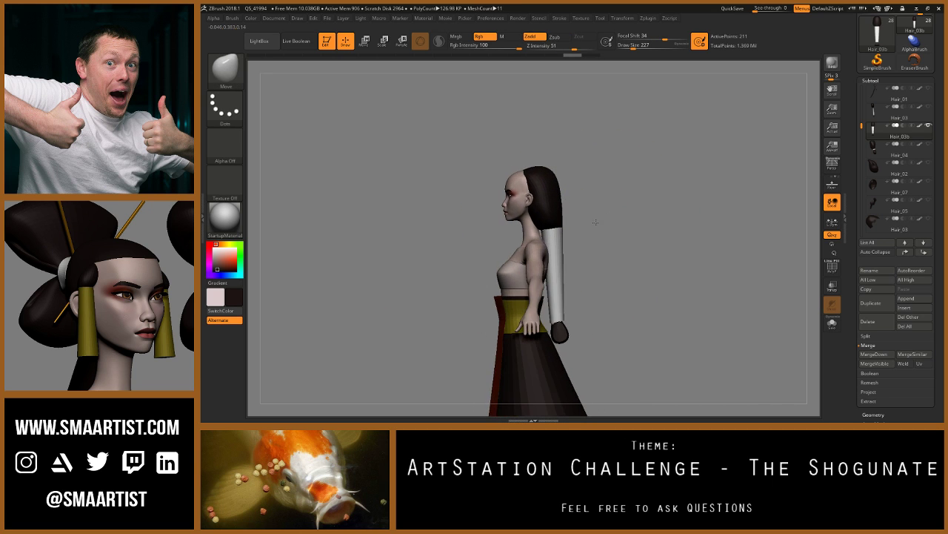
{"action": "key", "text": "s"}
{"action": "mouse_move", "coordinate": [553, 232]}
{"action": "left_mouse_down"}
{"action": "mouse_move", "coordinate": [541, 229]}
{"action": "mouse_move", "coordinate": [578, 237]}
{"action": "mouse_move", "coordinate": [601, 224]}
{"action": "left_mouse_up"}
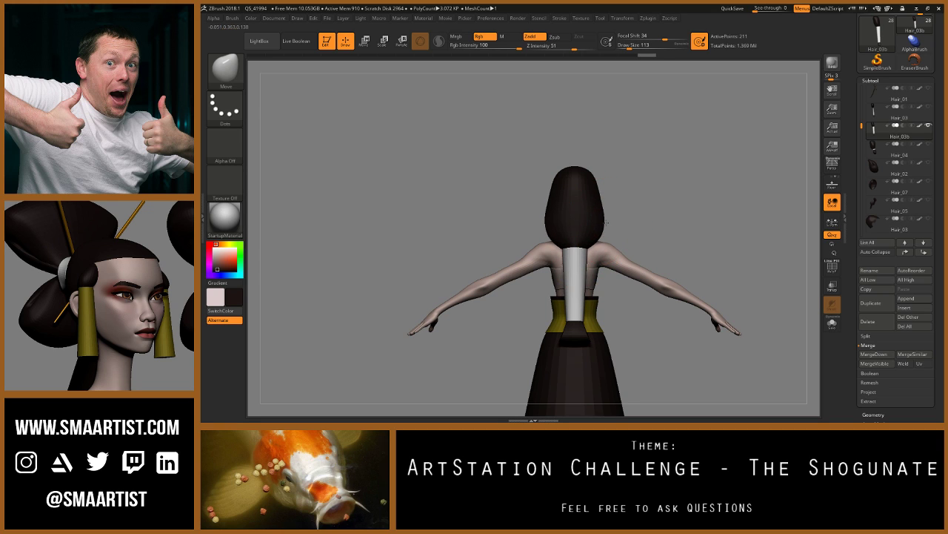
Step: Show PolyFrame and nudge the lower back edge of the hair above the wrap in side view with the Move brush
{"action": "mouse_move", "coordinate": [606, 221]}
{"action": "right_mouse_down"}
{"action": "mouse_move", "coordinate": [636, 222]}
{"action": "mouse_move", "coordinate": [614, 223]}
{"action": "mouse_move", "coordinate": [618, 254]}
{"action": "mouse_move", "coordinate": [581, 225]}
{"action": "right_mouse_up"}
{"action": "key", "text": "shift+f"}
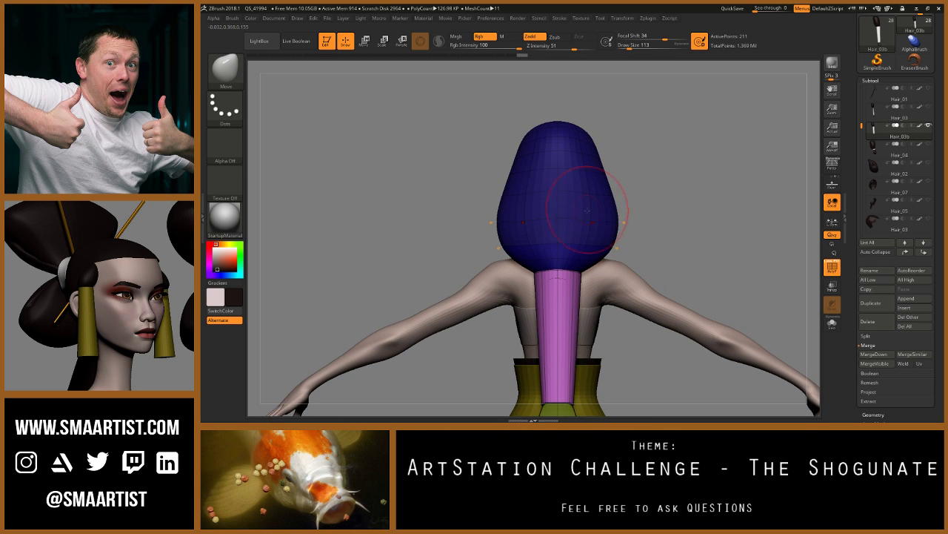
{"action": "right_click_drag", "start_coordinate": [583, 225], "coordinate": [621, 234]}
{"action": "left_click_drag", "start_coordinate": [595, 266], "coordinate": [598, 266]}
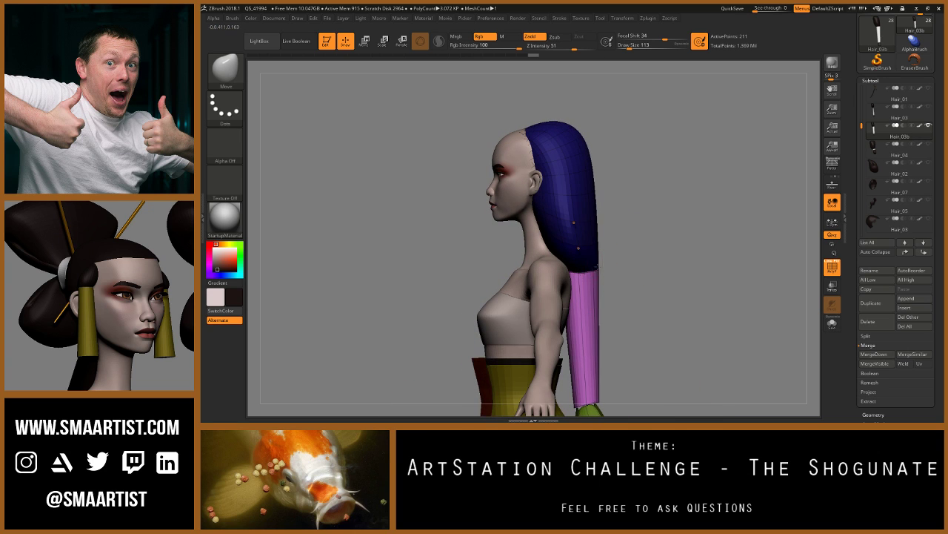
Step: Isolate Hair_03b with Solo, refine the hair around the wrap's top using Move at Draw Size 43 and 88, and exit Solo
{"action": "left_click", "coordinate": [832, 324]}
{"action": "left_click_drag", "start_coordinate": [715, 311], "coordinate": [585, 267]}
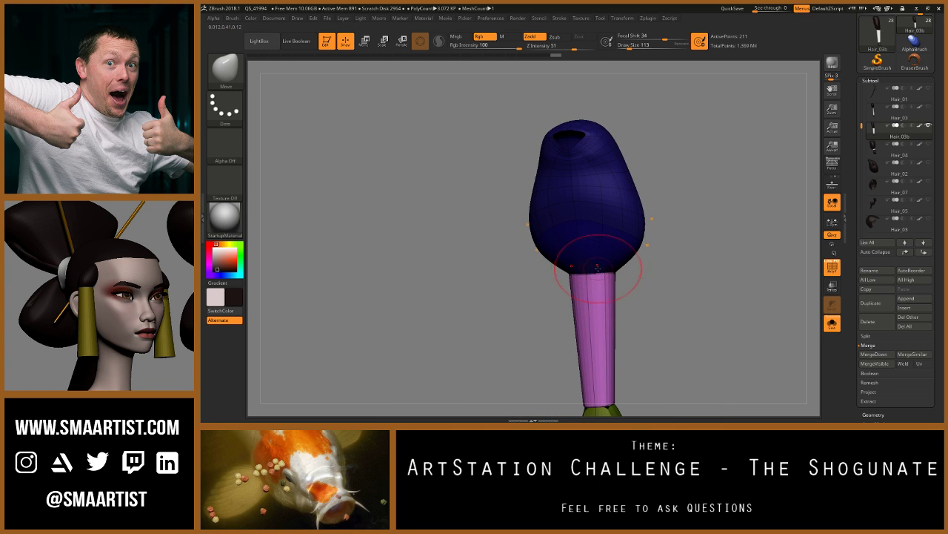
{"action": "type", "text": "s43"}
{"action": "key", "text": "Return"}
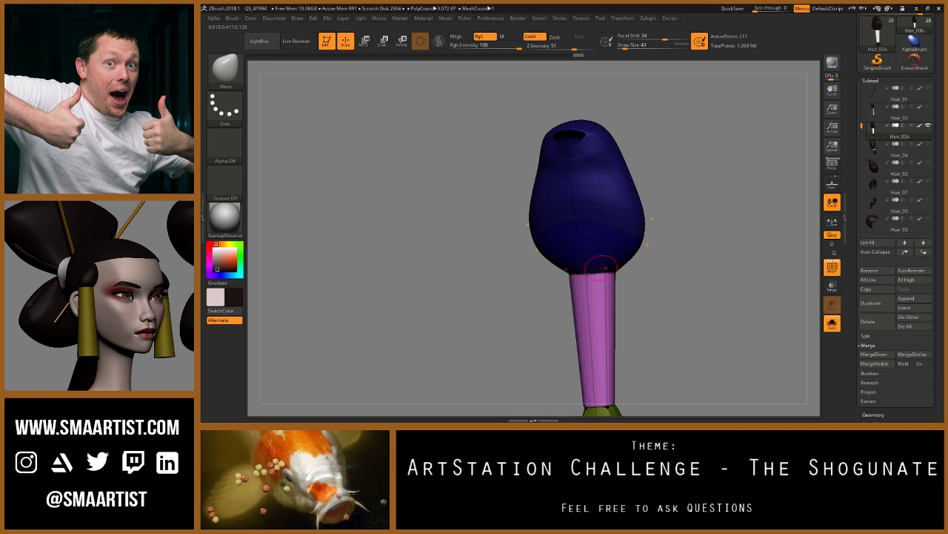
{"action": "mouse_move", "coordinate": [602, 266]}
{"action": "left_mouse_down"}
{"action": "mouse_move", "coordinate": [652, 289]}
{"action": "mouse_move", "coordinate": [630, 252]}
{"action": "mouse_move", "coordinate": [585, 230]}
{"action": "left_mouse_up"}
{"action": "type", "text": "s88"}
{"action": "key", "text": "Return"}
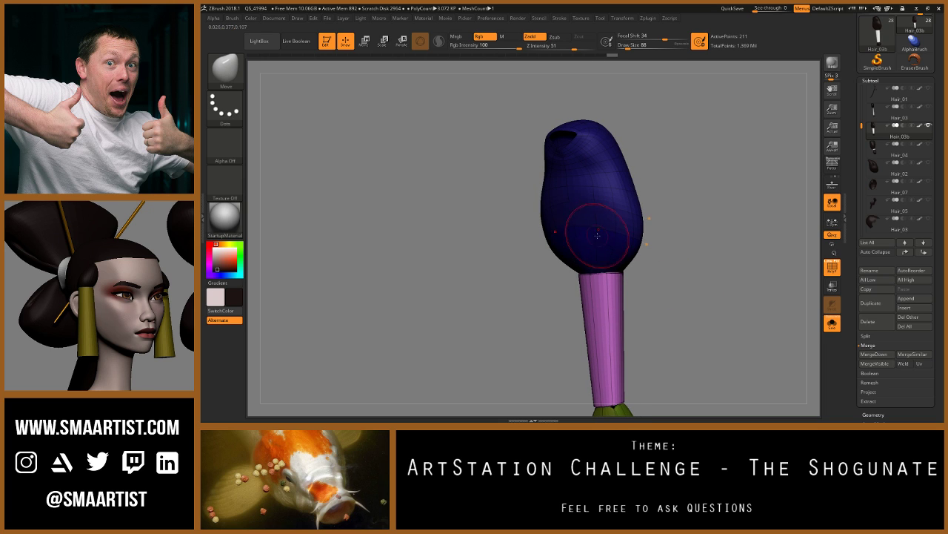
{"action": "right_click_drag", "start_coordinate": [598, 236], "coordinate": [614, 231], "text": "shift"}
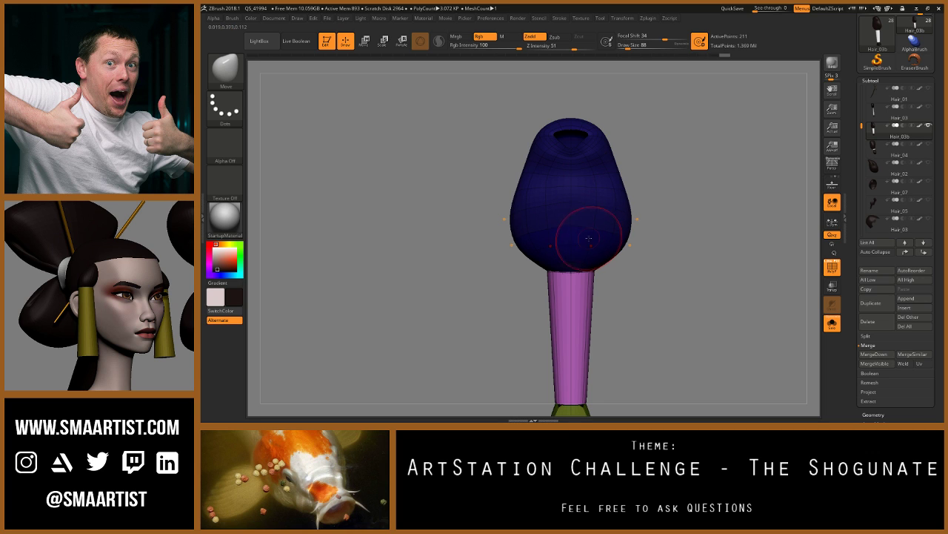
{"action": "left_click", "coordinate": [831, 326]}
Step: Mask Hair_03b in side view with PolyFrame shown, leaving only the lower part of its hair mass unmasked
{"action": "left_click_drag", "start_coordinate": [749, 213], "coordinate": [656, 142]}
{"action": "key", "text": "shift+f"}
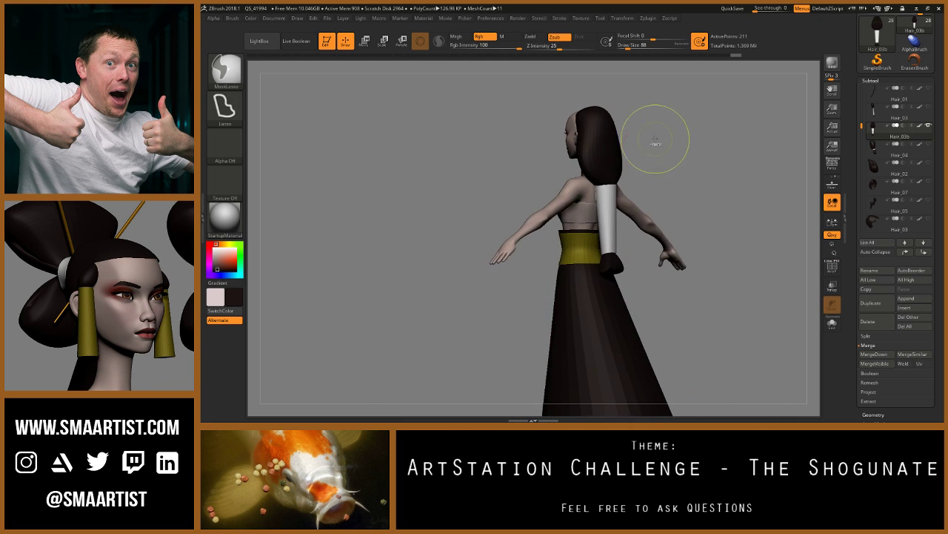
{"action": "right_click_drag", "start_coordinate": [657, 142], "coordinate": [671, 219], "text": "ctrl"}
{"action": "left_click_drag", "start_coordinate": [669, 218], "coordinate": [688, 208]}
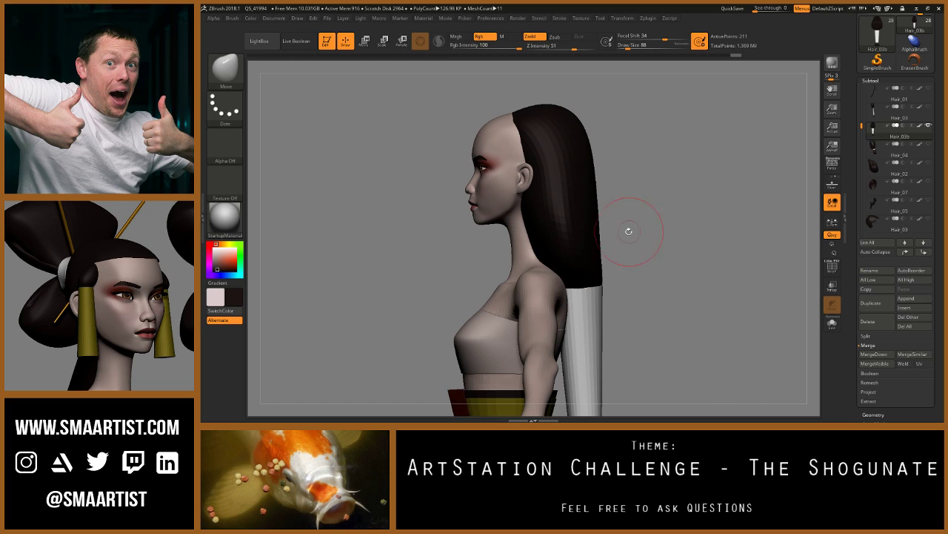
{"action": "key", "text": "shift+f"}
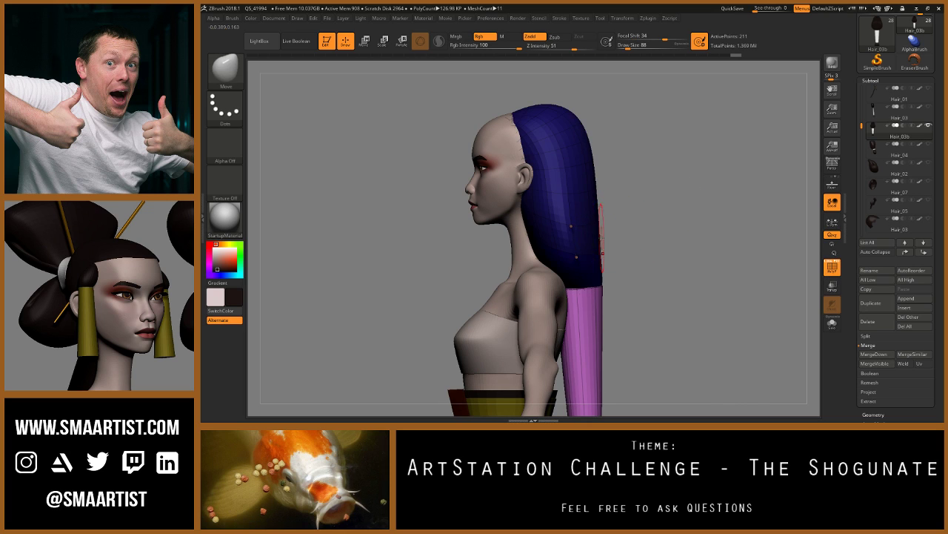
{"action": "key", "text": "ctrl"}
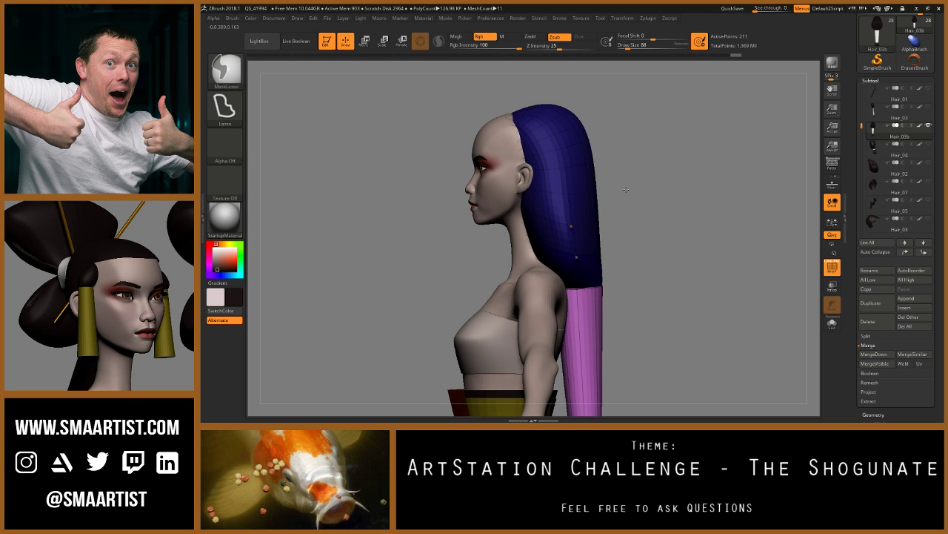
{"action": "left_click_drag", "start_coordinate": [649, 220], "coordinate": [660, 218], "text": "ctrl"}
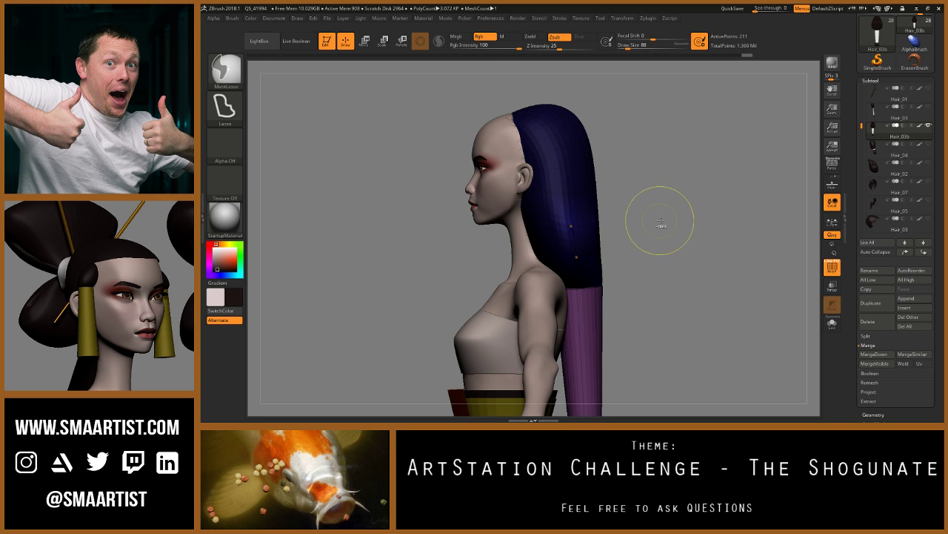
Step: Shift the unmasked lower part of Hair_03b's hair mass backward by about 0.014 with the Move gizmo
{"action": "key", "text": "w"}
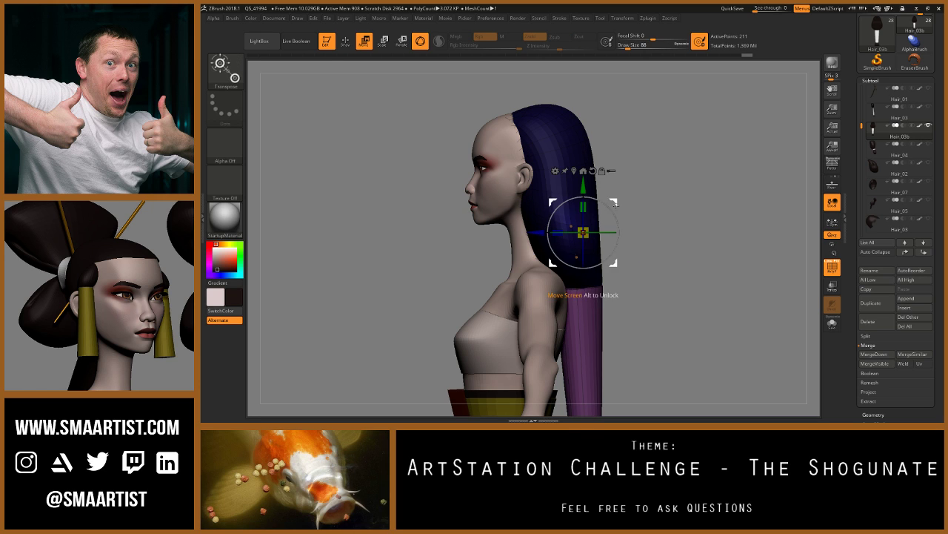
{"action": "key", "text": "q"}
{"action": "key", "text": "ctrl"}
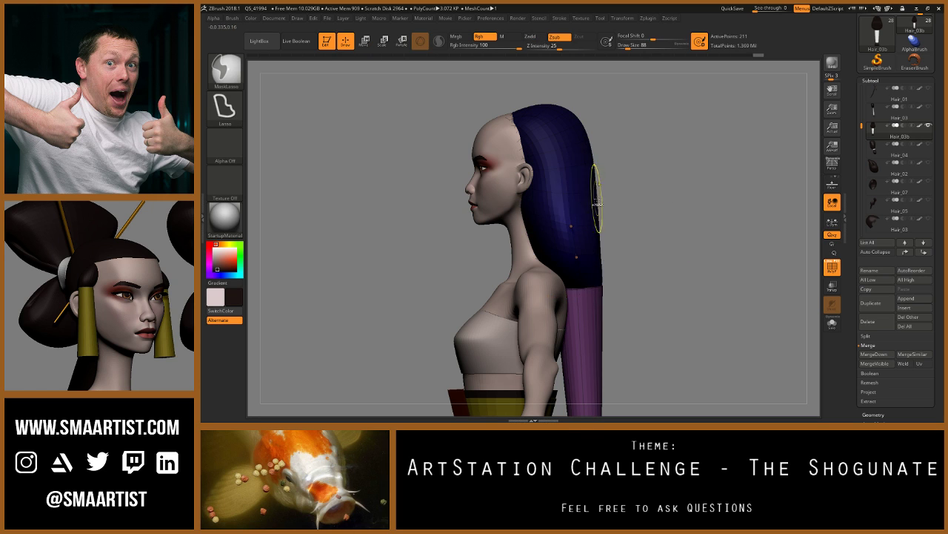
{"action": "key", "text": "w"}
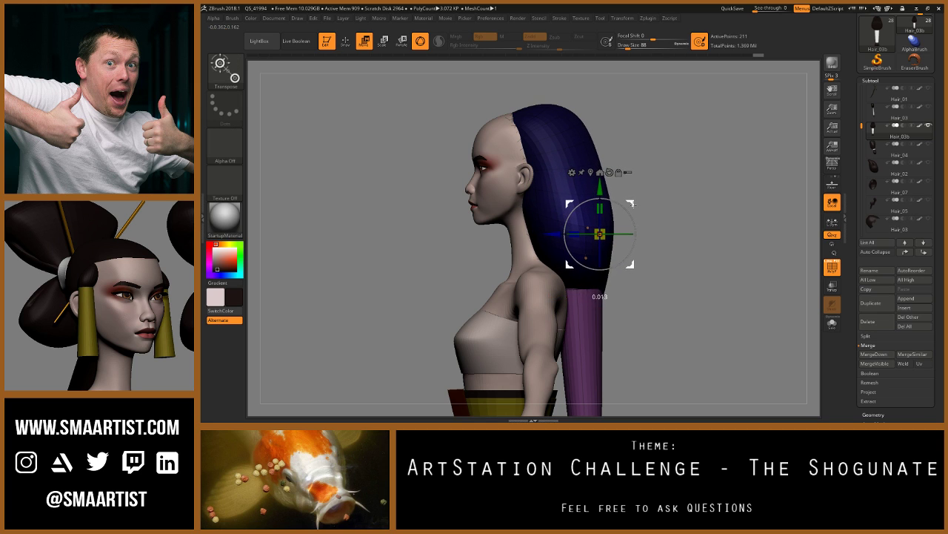
{"action": "key", "text": "ctrl+z"}
{"action": "mouse_move", "coordinate": [621, 282]}
{"action": "left_mouse_down", "text": "ctrl"}
{"action": "mouse_move", "coordinate": [612, 320]}
{"action": "mouse_move", "coordinate": [532, 291]}
{"action": "mouse_move", "coordinate": [578, 274]}
{"action": "left_mouse_up", "text": "ctrl"}
{"action": "left_click_drag", "start_coordinate": [583, 232], "coordinate": [602, 234]}
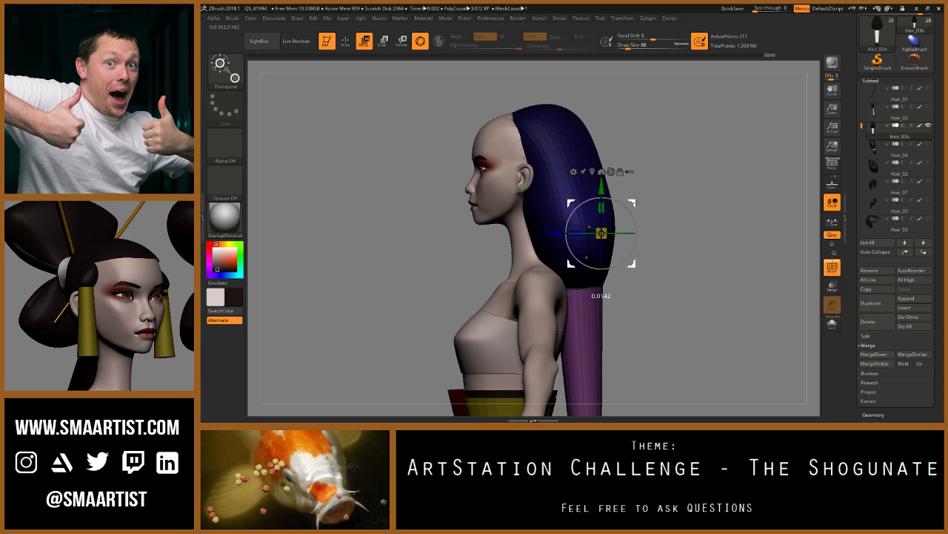
Step: Return to the Move brush at Draw Size 150 and turn off the Dynamic Subdivision preview on Hair_03b
{"action": "key", "text": "b"}
{"action": "key", "text": "m"}
{"action": "key", "text": "v"}
{"action": "key", "text": "q"}
{"action": "left_click_drag", "start_coordinate": [641, 209], "coordinate": [557, 224]}
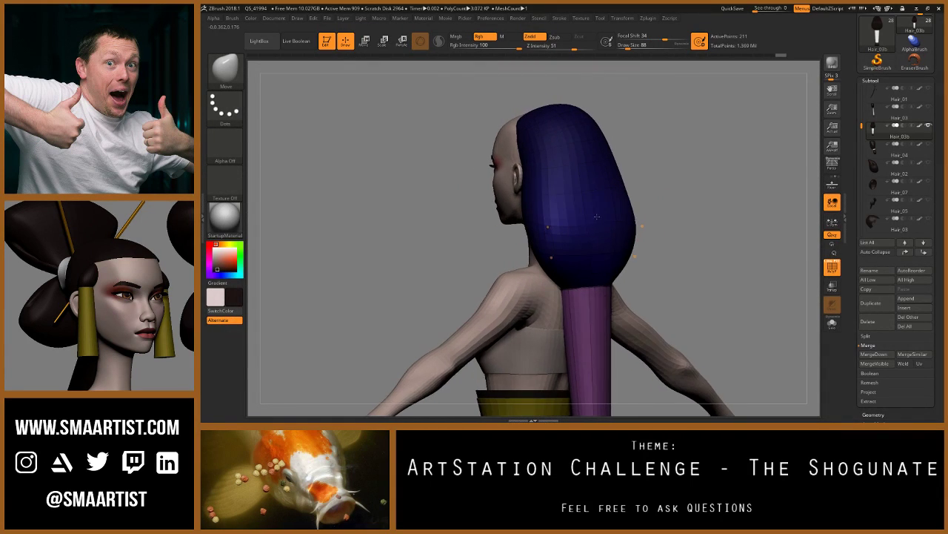
{"action": "left_click_drag", "start_coordinate": [645, 223], "coordinate": [618, 221], "text": "shift"}
{"action": "key", "text": "s"}
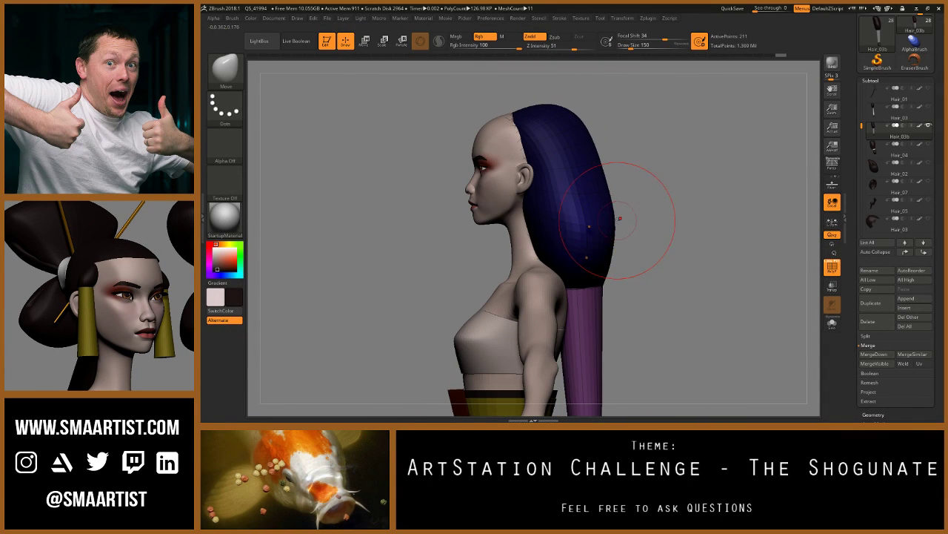
{"action": "key", "text": "shift+d"}
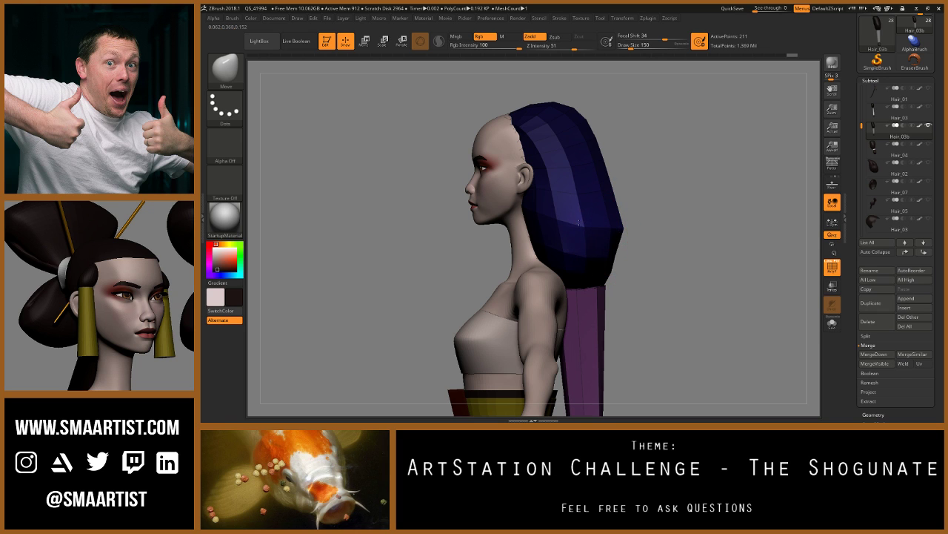
Step: Clear the mask and round out the bottom of Hair_03b's hair mass with the Move brush at Draw Size 67
{"action": "right_click_drag", "start_coordinate": [593, 208], "coordinate": [545, 213]}
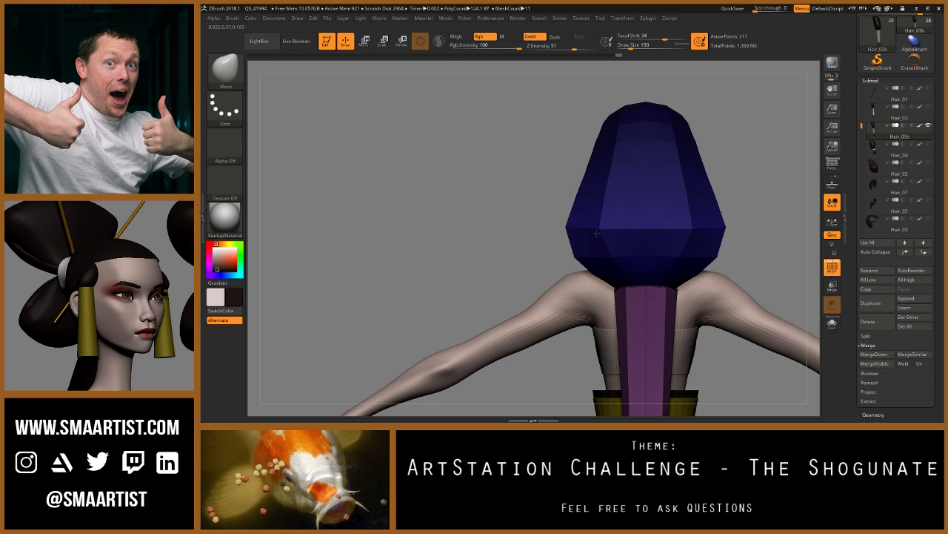
{"action": "right_click_drag", "start_coordinate": [607, 222], "coordinate": [636, 241]}
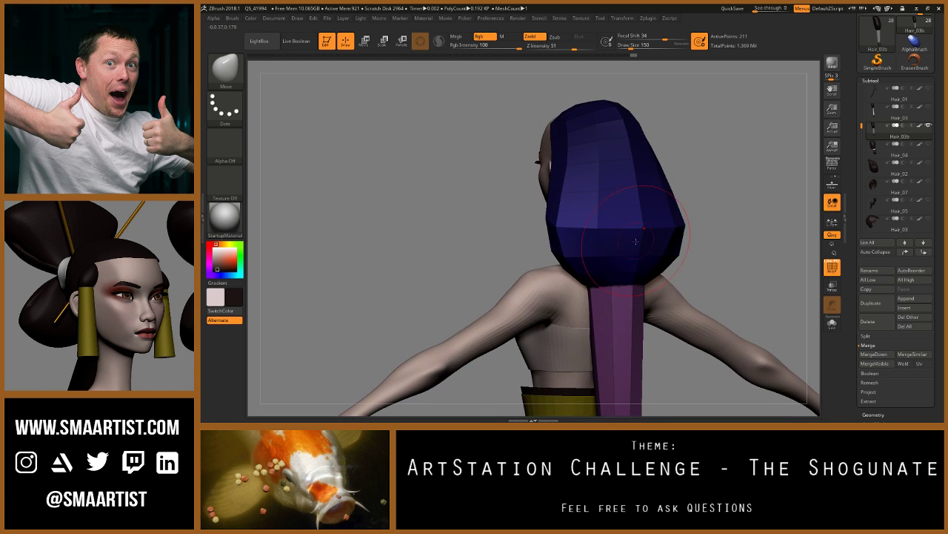
{"action": "key", "text": "s"}
{"action": "left_click_drag", "start_coordinate": [640, 254], "coordinate": [634, 253]}
{"action": "key", "text": "s"}
{"action": "right_click_drag", "start_coordinate": [641, 258], "coordinate": [626, 212]}
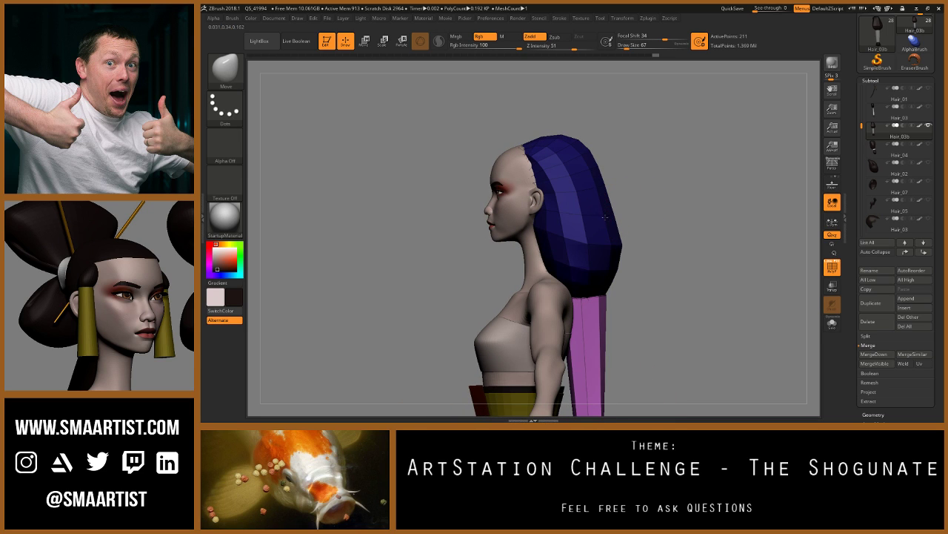
Step: Refine Hair_03b's low-poly hair where it meets the wrap from the back, and turn Dynamic Subdivision back on
{"action": "mouse_move", "coordinate": [586, 210]}
{"action": "right_mouse_down"}
{"action": "mouse_move", "coordinate": [675, 208]}
{"action": "mouse_move", "coordinate": [676, 261]}
{"action": "right_mouse_up"}
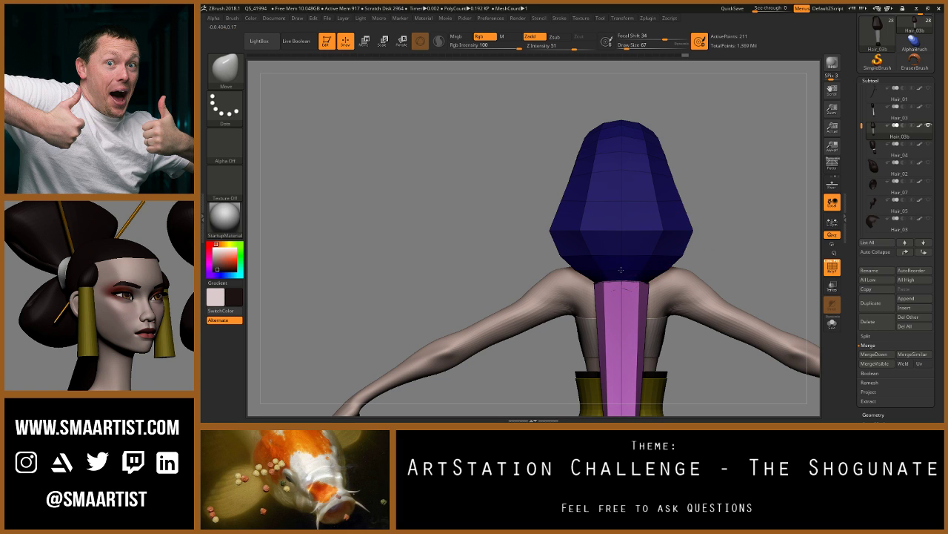
{"action": "right_click_drag", "start_coordinate": [627, 261], "coordinate": [695, 268]}
{"action": "key", "text": "d"}
{"action": "mouse_move", "coordinate": [712, 242]}
{"action": "left_mouse_down"}
{"action": "mouse_move", "coordinate": [701, 250]}
{"action": "mouse_move", "coordinate": [658, 214]}
{"action": "mouse_move", "coordinate": [698, 212]}
{"action": "mouse_move", "coordinate": [690, 214]}
{"action": "mouse_move", "coordinate": [690, 246]}
{"action": "left_mouse_up"}
{"action": "mouse_move", "coordinate": [690, 245]}
{"action": "right_mouse_down"}
{"action": "mouse_move", "coordinate": [694, 209]}
{"action": "mouse_move", "coordinate": [662, 213]}
{"action": "right_mouse_up"}
Step: Duplicate Hair_03b as a new variant, hide the original, and set the Move brush to Draw Size 215
{"action": "mouse_move", "coordinate": [694, 197]}
{"action": "left_mouse_down"}
{"action": "mouse_move", "coordinate": [675, 200]}
{"action": "mouse_move", "coordinate": [665, 218]}
{"action": "mouse_move", "coordinate": [677, 171]}
{"action": "mouse_move", "coordinate": [643, 173]}
{"action": "mouse_move", "coordinate": [675, 177]}
{"action": "mouse_move", "coordinate": [667, 181]}
{"action": "mouse_move", "coordinate": [684, 207]}
{"action": "mouse_move", "coordinate": [673, 154]}
{"action": "mouse_move", "coordinate": [638, 246]}
{"action": "mouse_move", "coordinate": [608, 227]}
{"action": "left_mouse_up"}
{"action": "key", "text": "ctrl+shift+d"}
{"action": "key", "text": "s"}
{"action": "key", "text": "s"}
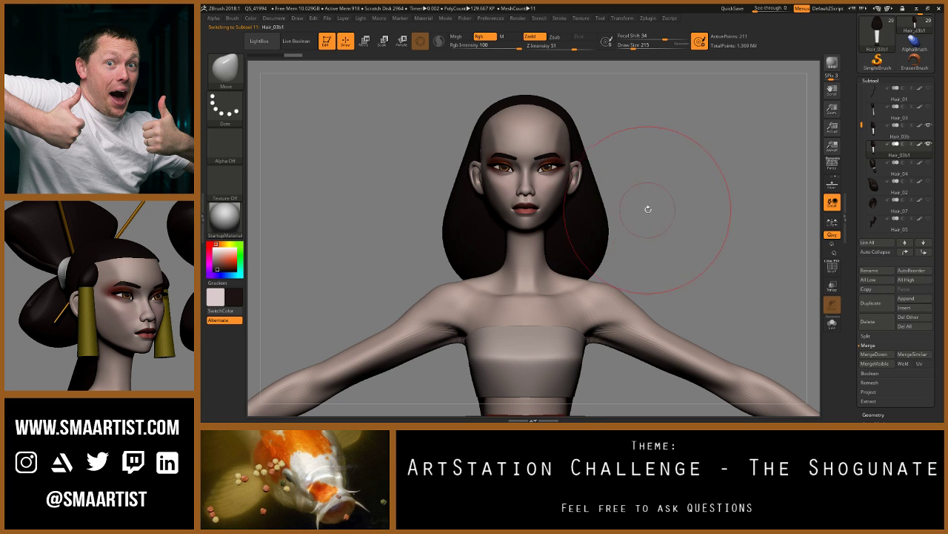
{"action": "left_click_drag", "start_coordinate": [658, 209], "coordinate": [629, 210]}
{"action": "left_click", "coordinate": [929, 126]}
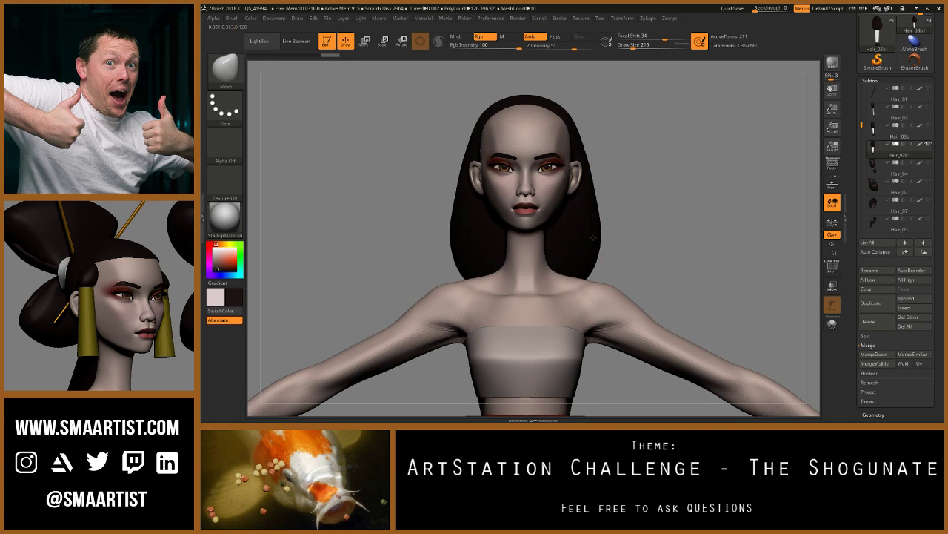
Step: Slim the sides of Hair_03b1's hair mass and adjust its front hairline with the Move brush, reducing Draw Size to 81
{"action": "key", "text": "ctrl+z"}
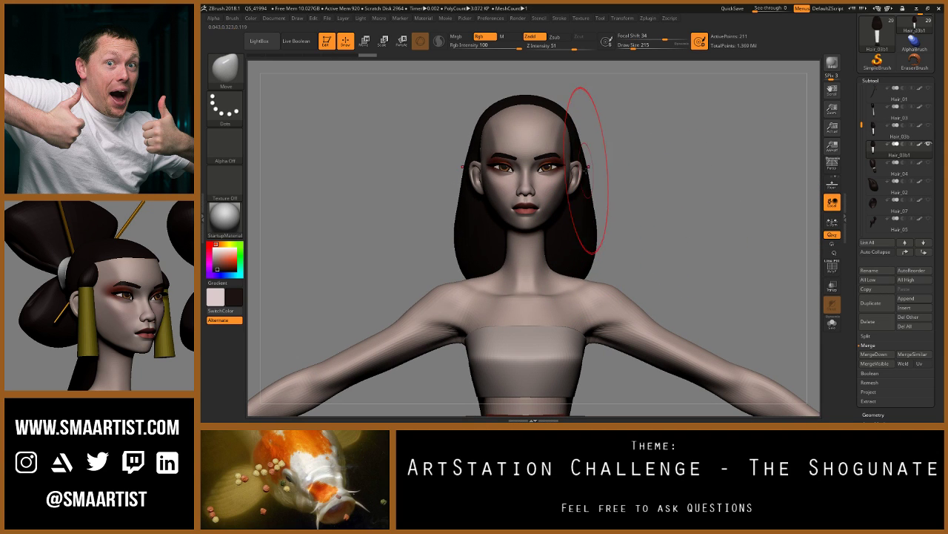
{"action": "right_click_drag", "start_coordinate": [623, 166], "coordinate": [595, 164]}
{"action": "key", "text": "s"}
{"action": "left_click_drag", "start_coordinate": [595, 164], "coordinate": [592, 164]}
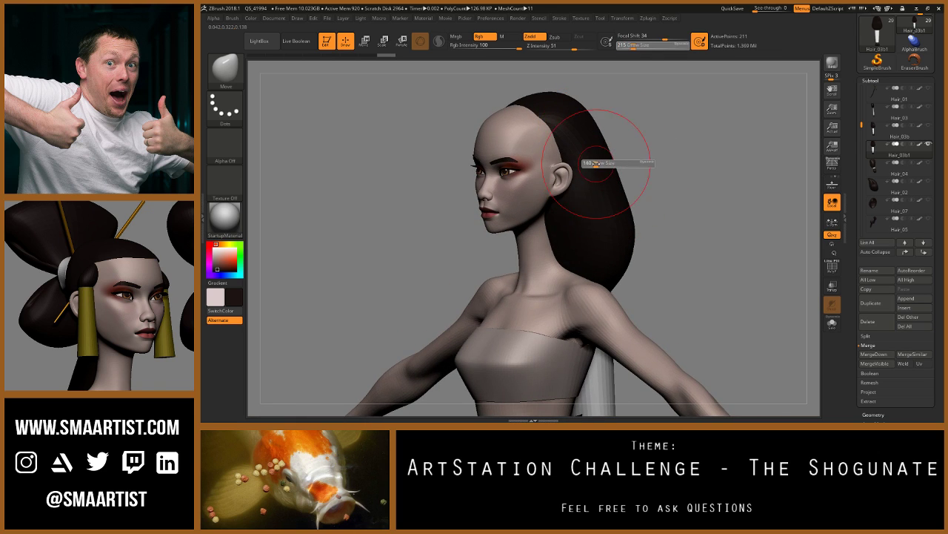
{"action": "right_click_drag", "start_coordinate": [597, 163], "coordinate": [584, 163]}
{"action": "key", "text": "s"}
{"action": "left_click_drag", "start_coordinate": [569, 163], "coordinate": [566, 162]}
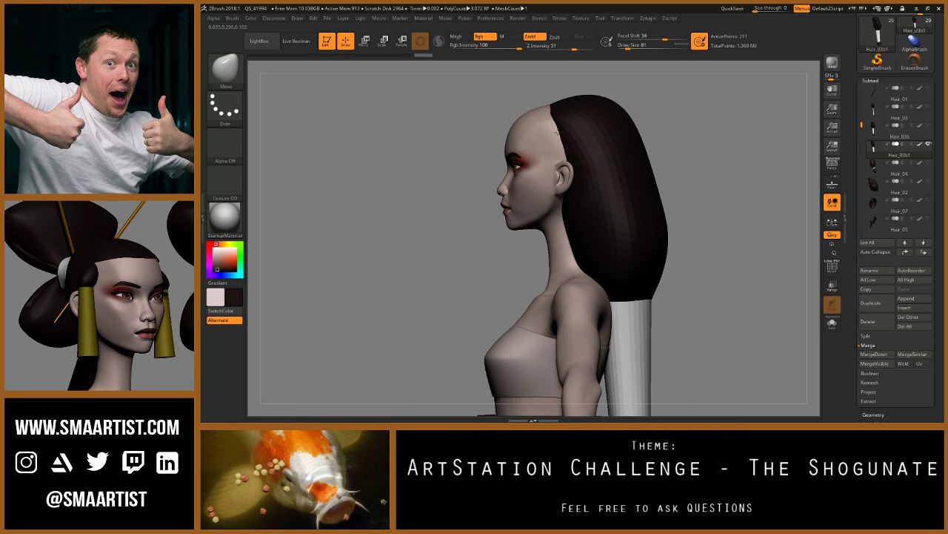
{"action": "left_click_drag", "start_coordinate": [551, 116], "coordinate": [554, 112]}
{"action": "right_click_drag", "start_coordinate": [572, 113], "coordinate": [569, 132]}
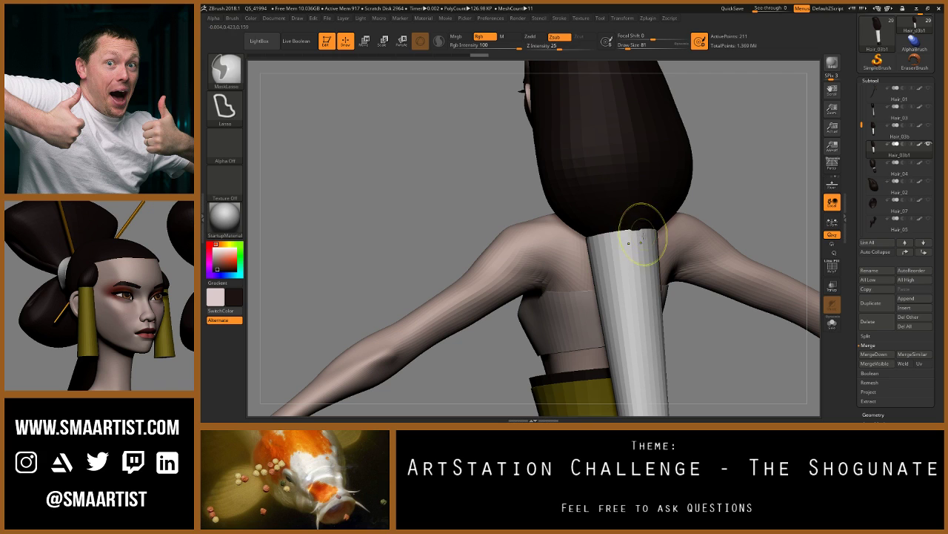
Step: Adjust the top edge of Hair_03b1's wrap with the Move Topological brush at Draw Size 14
{"action": "key", "text": "b"}
{"action": "key", "text": "m"}
{"action": "key", "text": "t"}
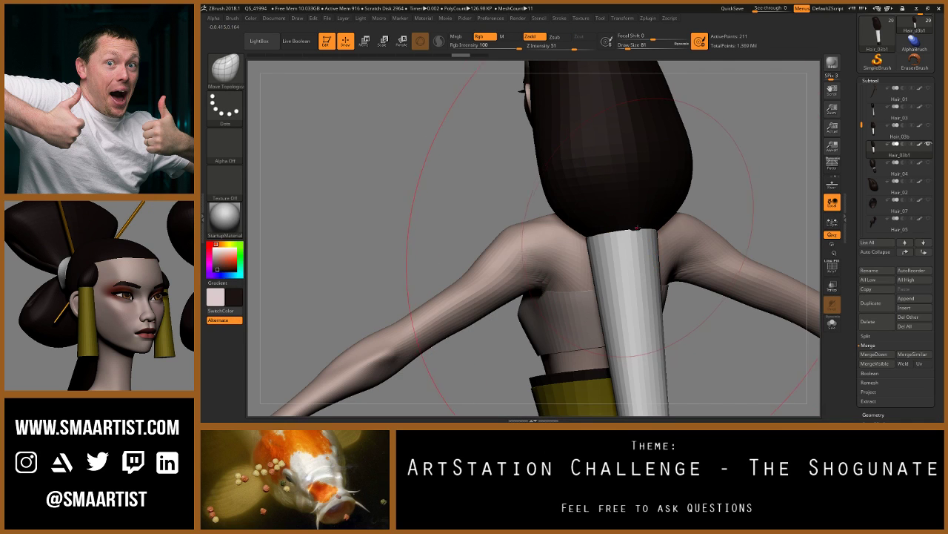
{"action": "type", "text": "s14"}
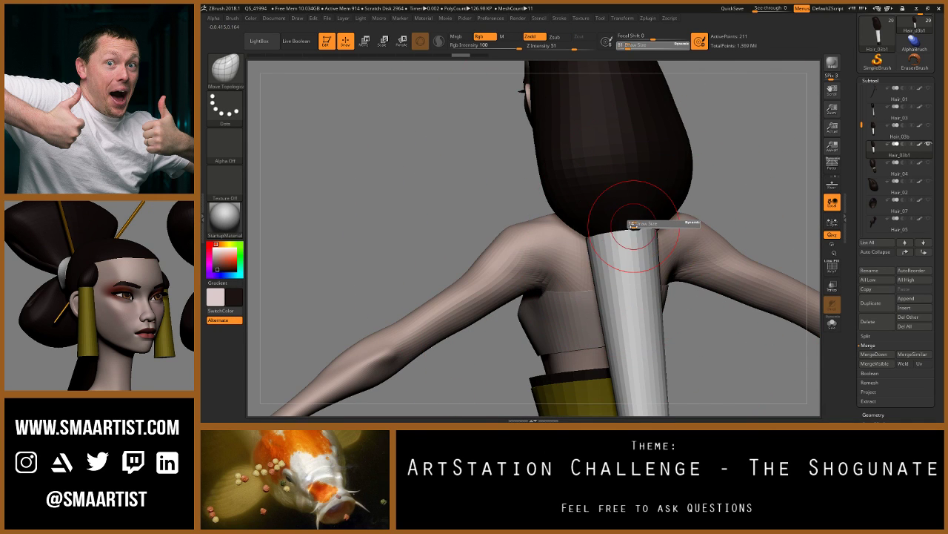
{"action": "key", "text": "Return"}
{"action": "mouse_move", "coordinate": [638, 223]}
{"action": "right_mouse_down"}
{"action": "mouse_move", "coordinate": [653, 223]}
{"action": "mouse_move", "coordinate": [630, 203]}
{"action": "mouse_move", "coordinate": [652, 208]}
{"action": "mouse_move", "coordinate": [657, 229]}
{"action": "mouse_move", "coordinate": [637, 191]}
{"action": "mouse_move", "coordinate": [675, 209]}
{"action": "mouse_move", "coordinate": [663, 174]}
{"action": "mouse_move", "coordinate": [683, 185]}
{"action": "mouse_move", "coordinate": [617, 190]}
{"action": "right_mouse_up"}
{"action": "key", "text": "s"}
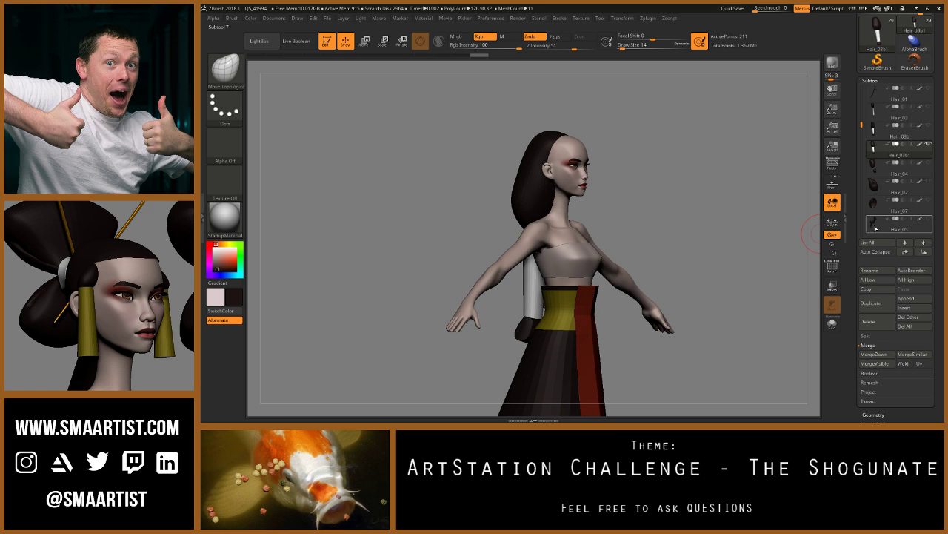
Step: Show the Hair_05 side locks together with Hair_03b1 and look through the remaining hair subtools
{"action": "mouse_move", "coordinate": [876, 229]}
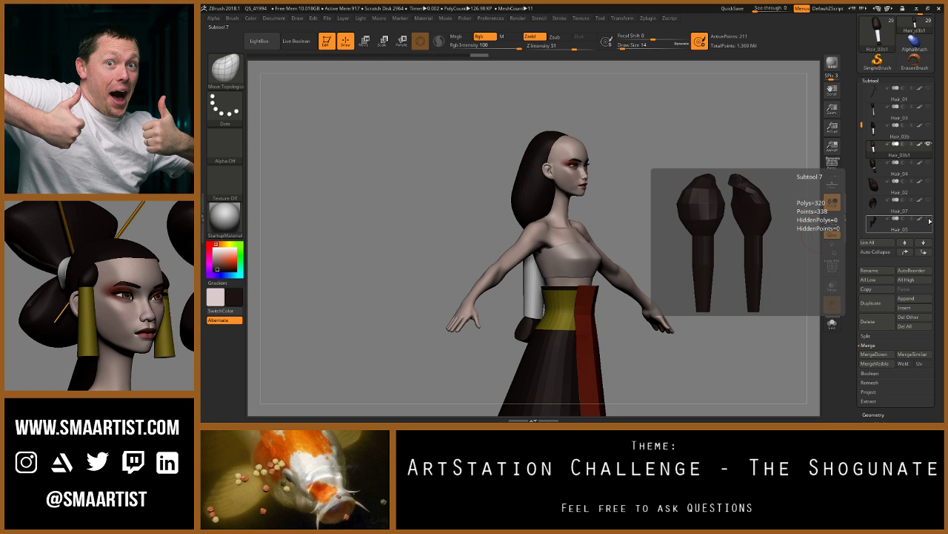
{"action": "right_click_drag", "start_coordinate": [662, 182], "coordinate": [639, 180]}
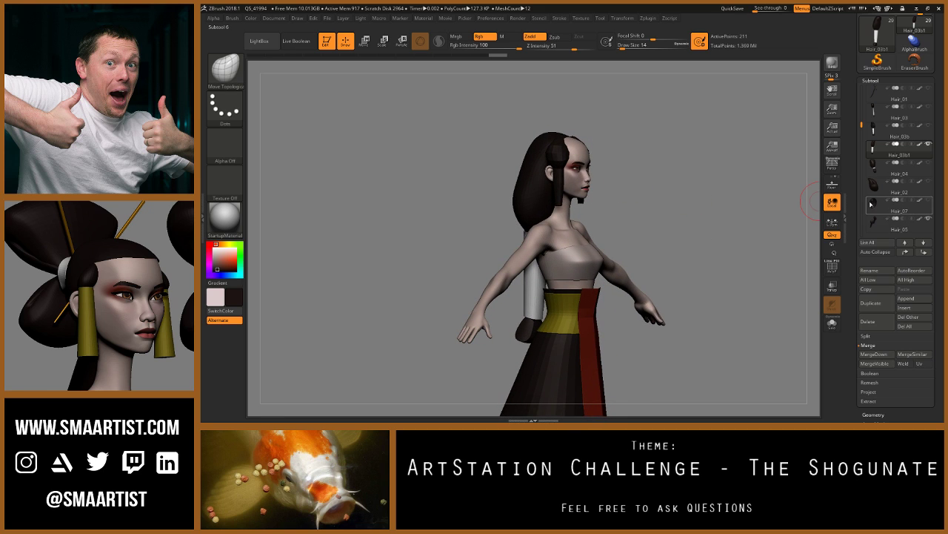
{"action": "mouse_move", "coordinate": [875, 204]}
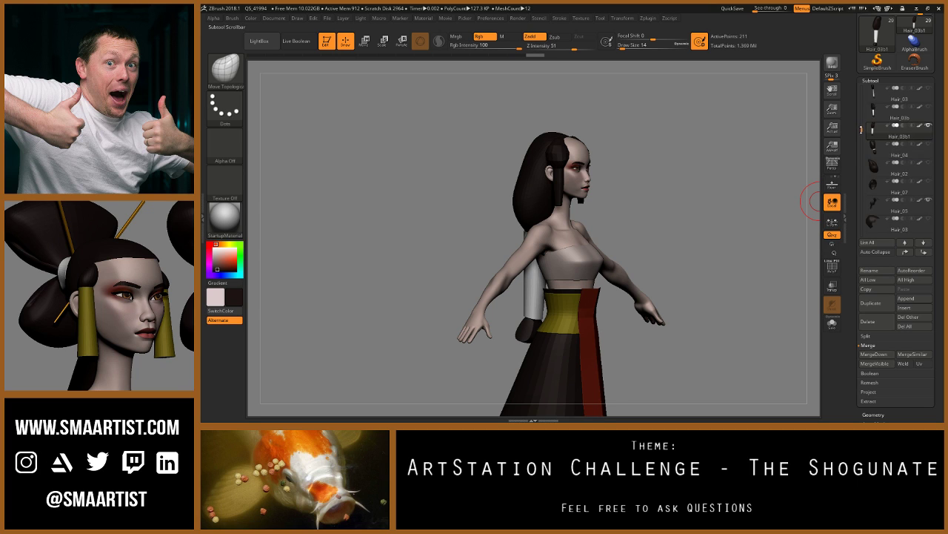
{"action": "scroll", "coordinate": [869, 154], "scroll_direction": "down", "scroll_amount": 3}
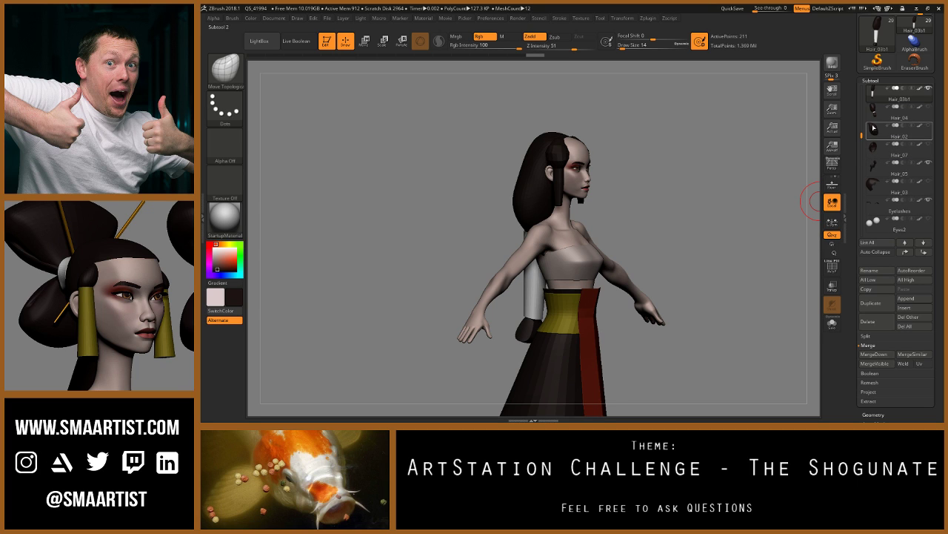
{"action": "scroll", "coordinate": [889, 148], "scroll_direction": "up", "scroll_amount": 4}
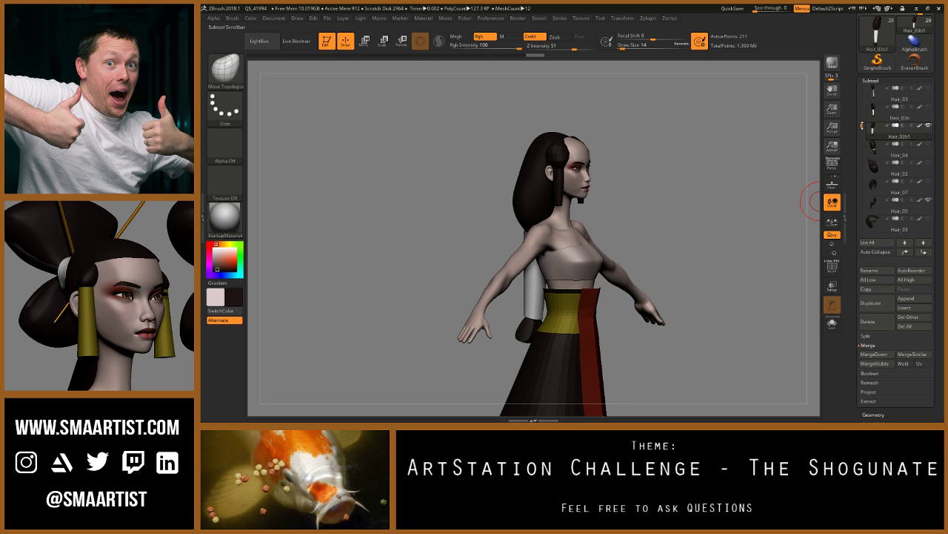
Step: Show Hair_01 and examine the original full hairstyle on the character from the front
{"action": "left_click", "coordinate": [876, 116]}
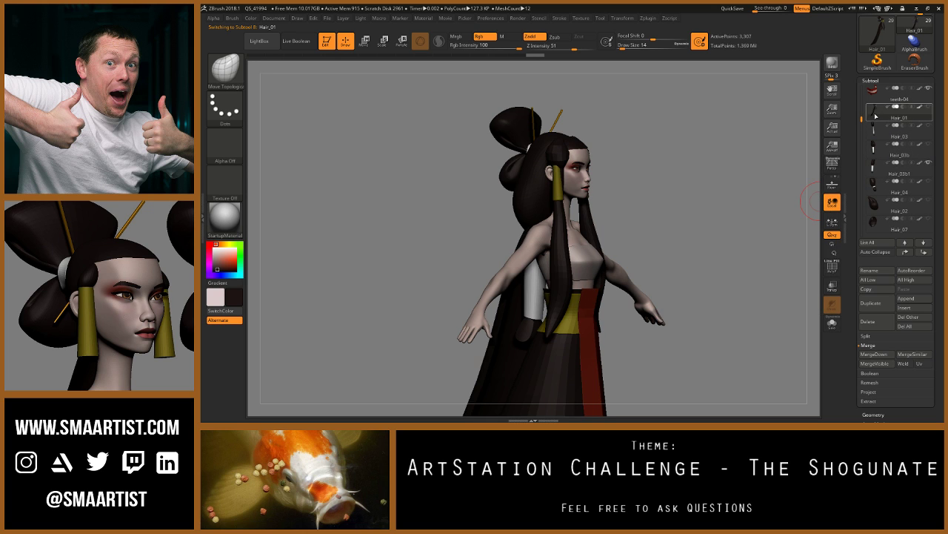
{"action": "left_click_drag", "start_coordinate": [661, 160], "coordinate": [666, 187]}
{"action": "mouse_move", "coordinate": [878, 135]}
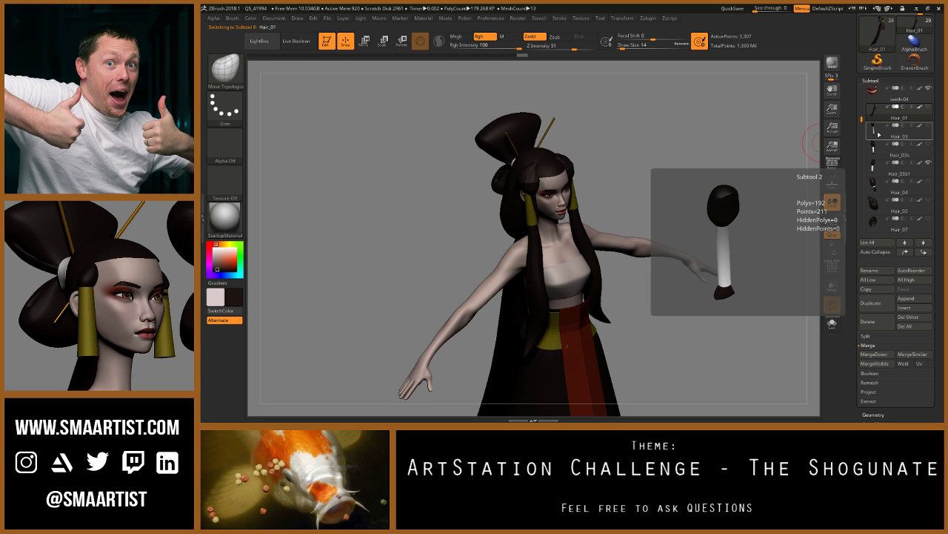
{"action": "mouse_move", "coordinate": [862, 119]}
{"action": "left_mouse_down"}
{"action": "mouse_move", "coordinate": [864, 165]}
{"action": "mouse_move", "coordinate": [865, 92]}
{"action": "mouse_move", "coordinate": [862, 122]}
{"action": "left_mouse_up"}
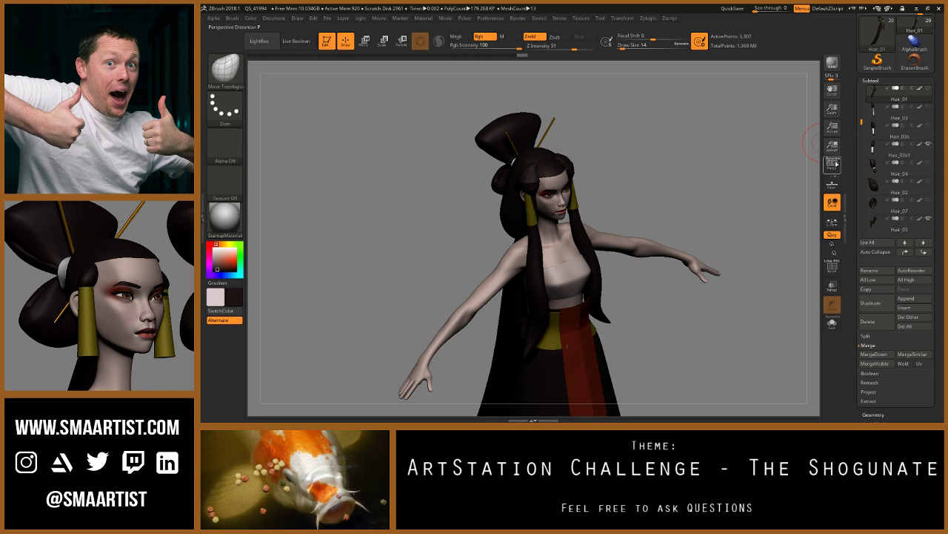
Step: Hide Hair_01, make Hair_03 the active subtool, and turn the character to the side
{"action": "left_click", "coordinate": [876, 117]}
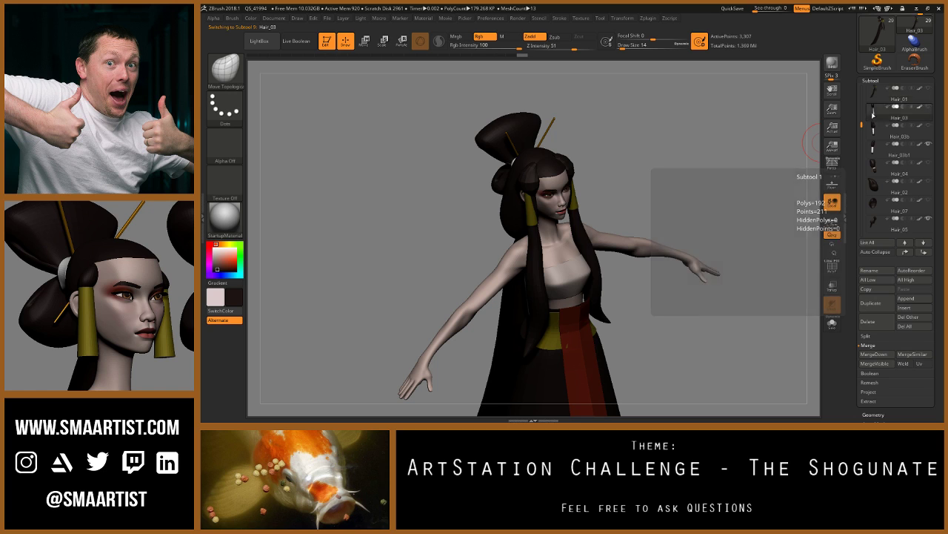
{"action": "mouse_move", "coordinate": [626, 191]}
{"action": "left_mouse_down"}
{"action": "mouse_move", "coordinate": [635, 178]}
{"action": "mouse_move", "coordinate": [665, 173]}
{"action": "mouse_move", "coordinate": [645, 178]}
{"action": "mouse_move", "coordinate": [676, 182]}
{"action": "mouse_move", "coordinate": [695, 197]}
{"action": "left_mouse_up"}
{"action": "key", "text": "ctrl"}
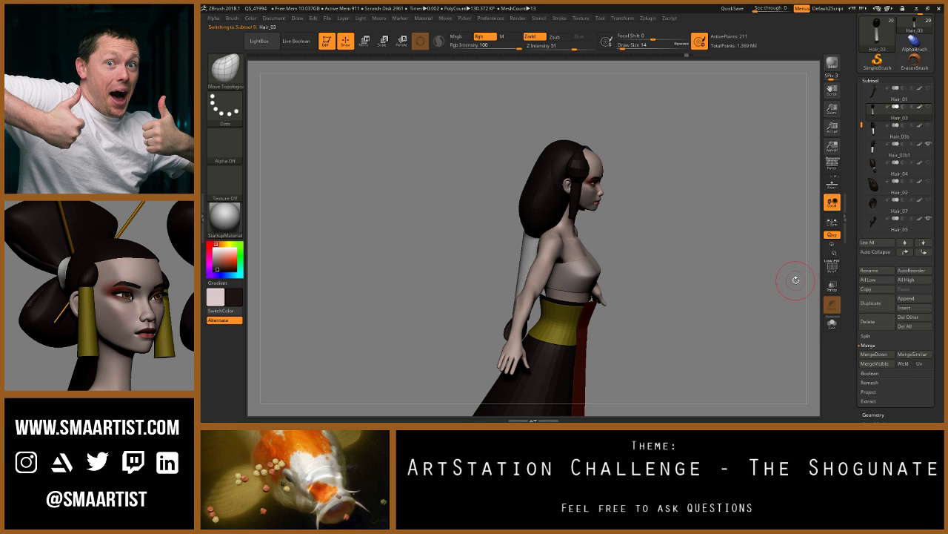
Step: Inspect Hair_03 on its own, bring back the character, and view the head and ponytail from the side
{"action": "left_click", "coordinate": [833, 324]}
{"action": "left_click_drag", "start_coordinate": [729, 271], "coordinate": [729, 218]}
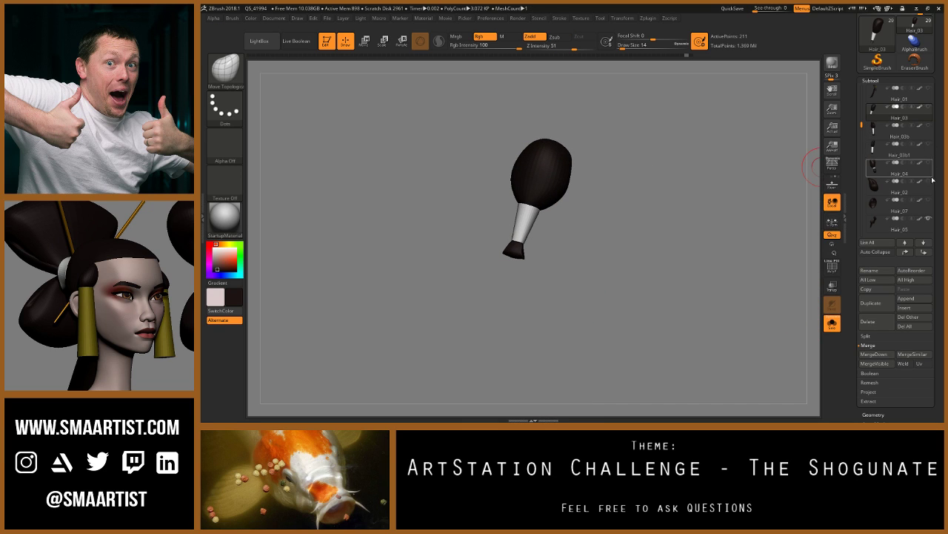
{"action": "mouse_move", "coordinate": [865, 237]}
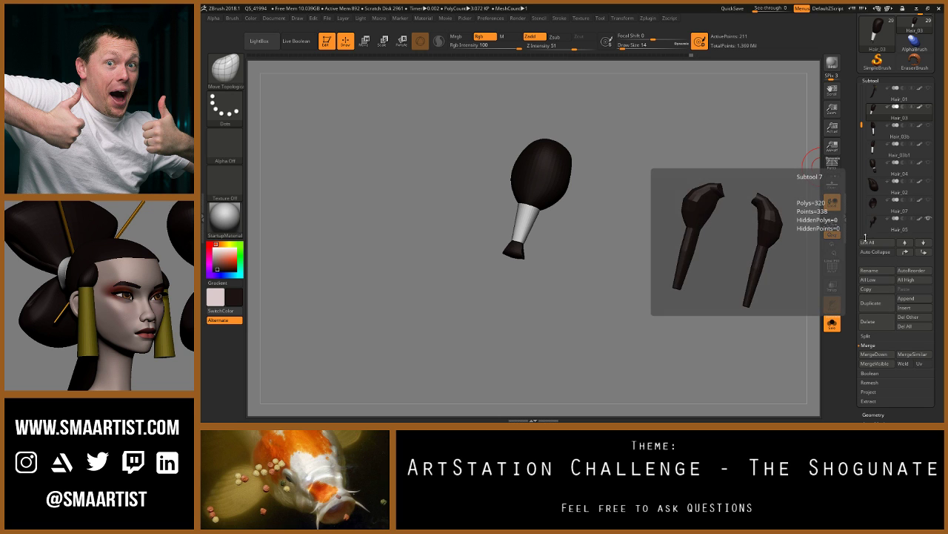
{"action": "left_click", "coordinate": [833, 324]}
{"action": "left_click_drag", "start_coordinate": [741, 273], "coordinate": [615, 270]}
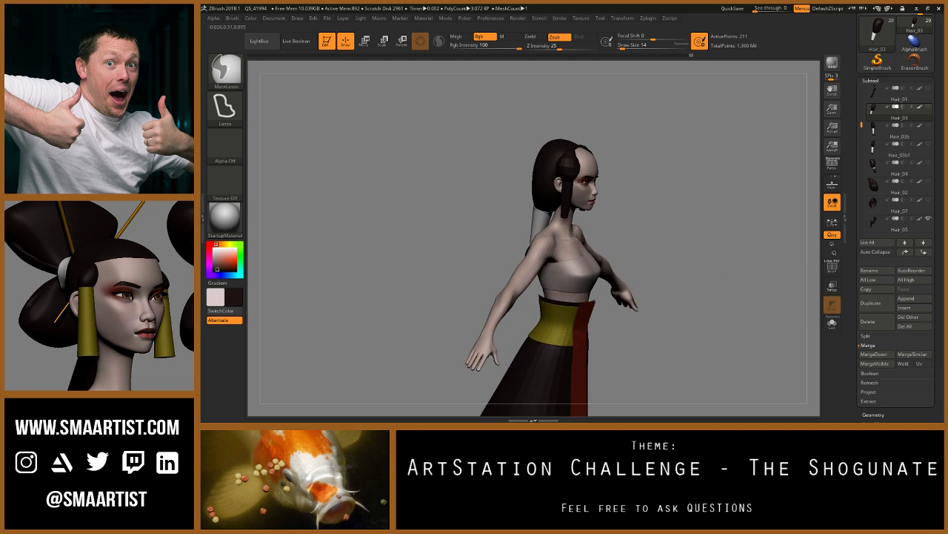
{"action": "mouse_move", "coordinate": [550, 162]}
{"action": "left_mouse_down"}
{"action": "mouse_move", "coordinate": [660, 255]}
{"action": "mouse_move", "coordinate": [652, 229]}
{"action": "left_mouse_up"}
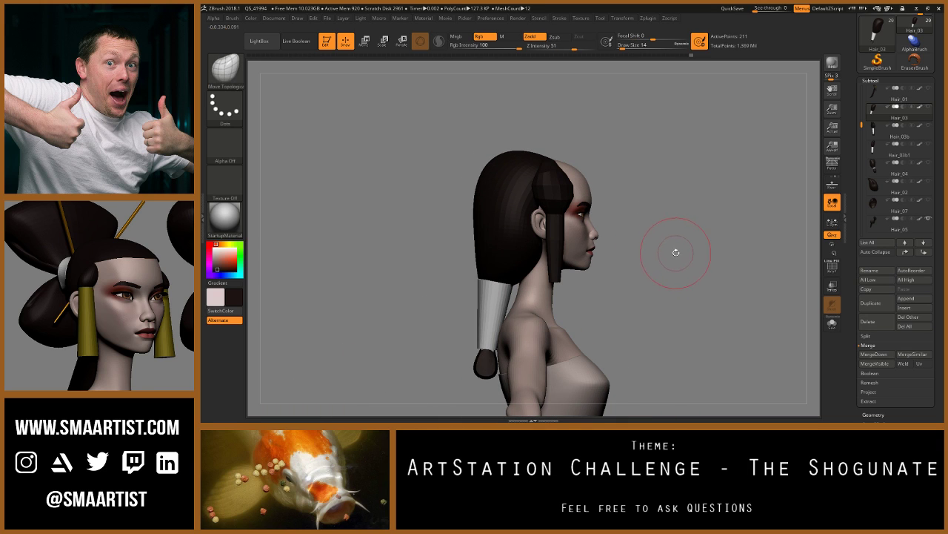
Step: Hide the white wrap of Hair_03 to view the hair without it, and restore the complete subtool
{"action": "key", "text": "ctrl+alt"}
{"action": "key", "text": "ctrl+shift"}
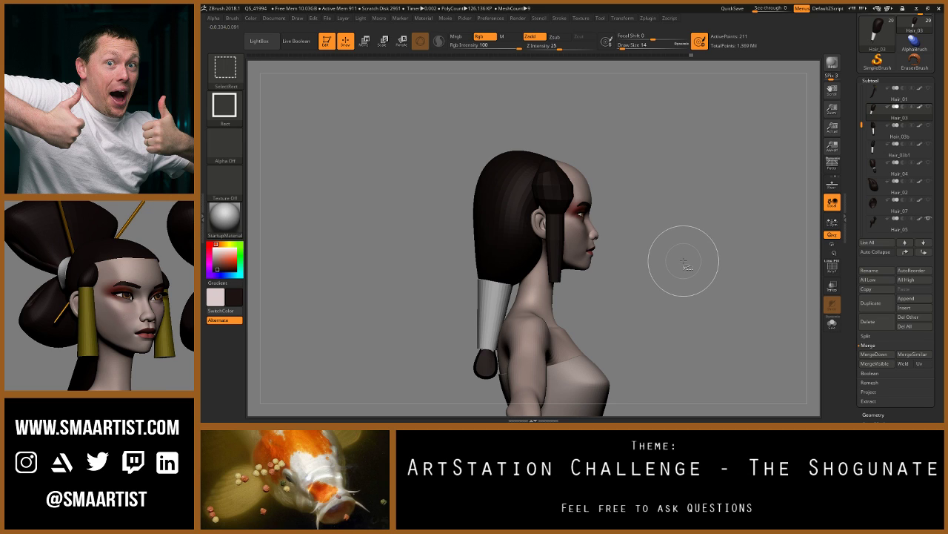
{"action": "key", "text": "ctrl+alt"}
{"action": "key", "text": "ctrl+z"}
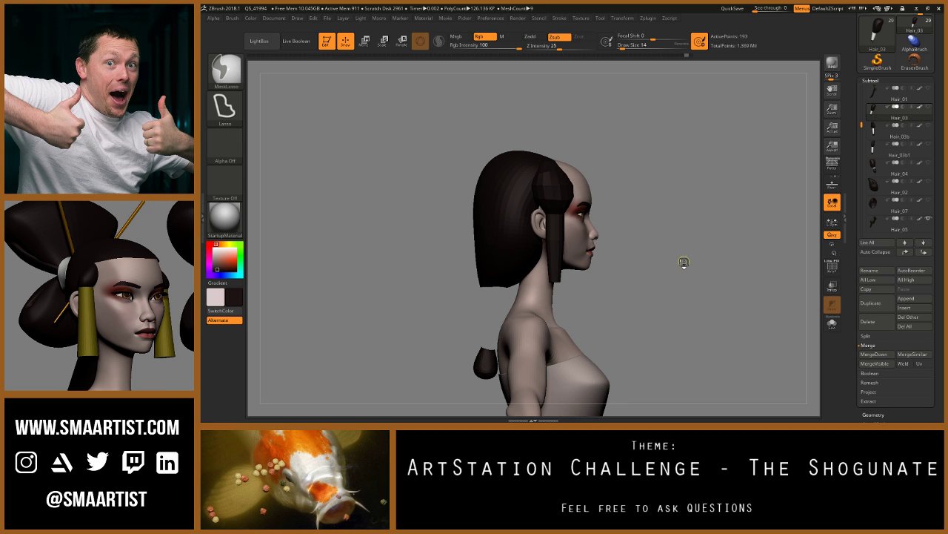
{"action": "key", "text": "ctrl+z"}
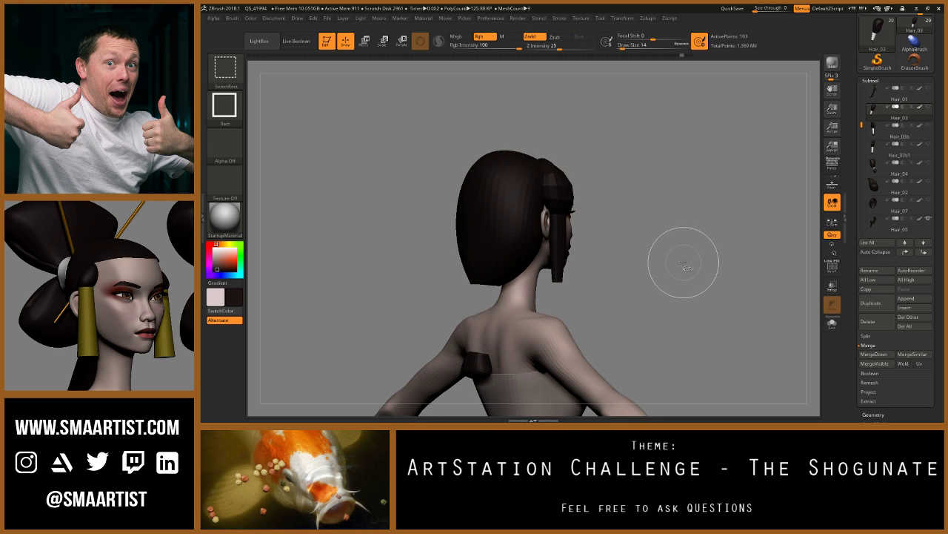
{"action": "left_click", "coordinate": [685, 266], "text": "ctrl+shift"}
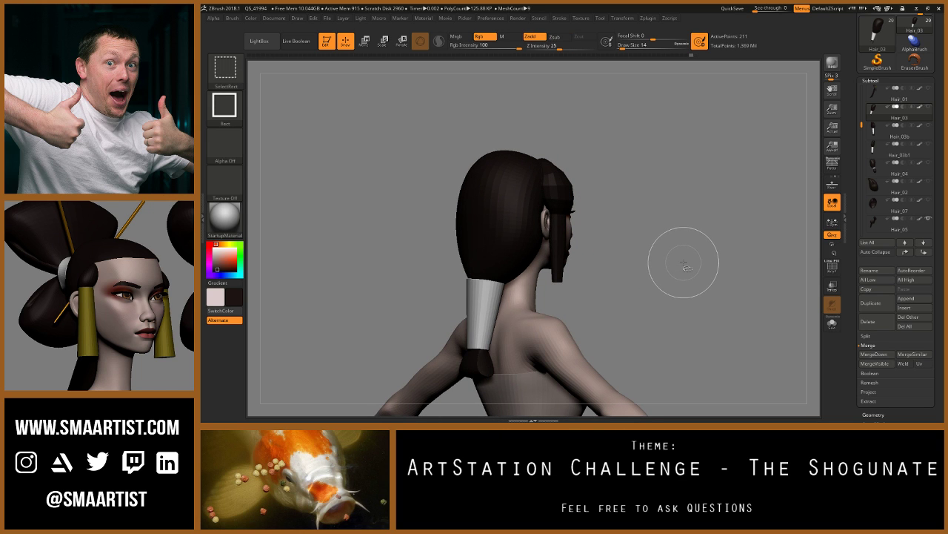
Step: Hide the Hair_05 side locks and examine Hair_03 alone on the character from both sides
{"action": "left_click_drag", "start_coordinate": [678, 249], "coordinate": [627, 243]}
{"action": "left_click_drag", "start_coordinate": [680, 212], "coordinate": [695, 221]}
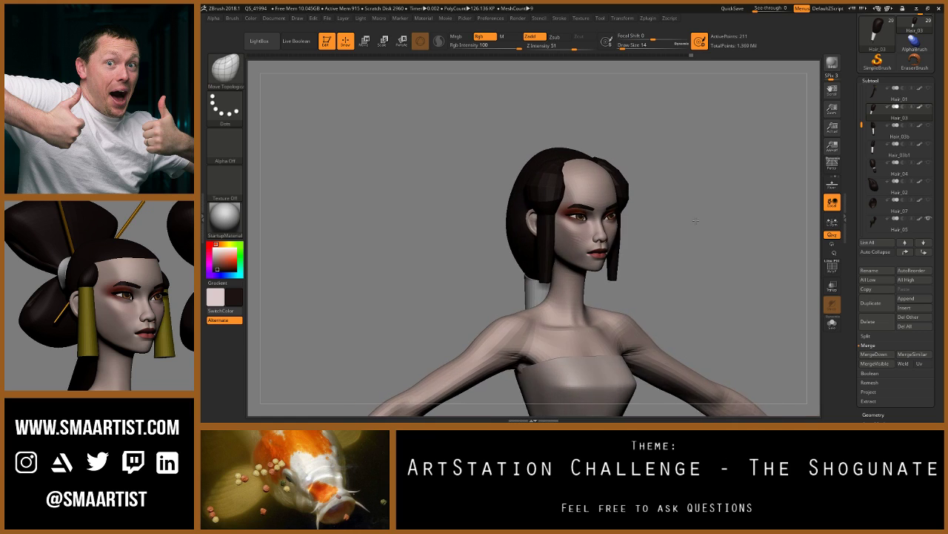
{"action": "mouse_move", "coordinate": [695, 221]}
{"action": "right_mouse_down", "text": "ctrl"}
{"action": "mouse_move", "coordinate": [707, 224]}
{"action": "mouse_move", "coordinate": [664, 209]}
{"action": "right_mouse_up", "text": "ctrl"}
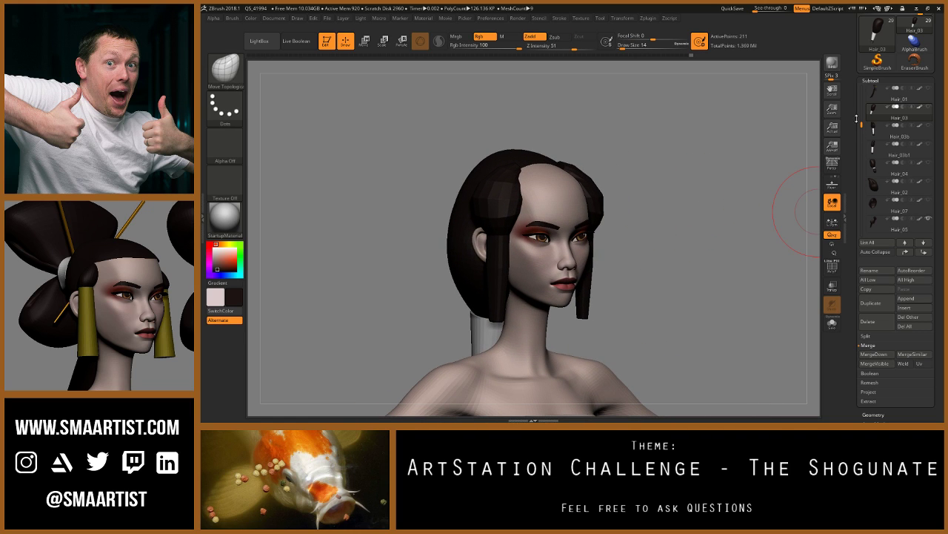
{"action": "left_click_drag", "start_coordinate": [861, 124], "coordinate": [862, 130]}
{"action": "left_click", "coordinate": [928, 182]}
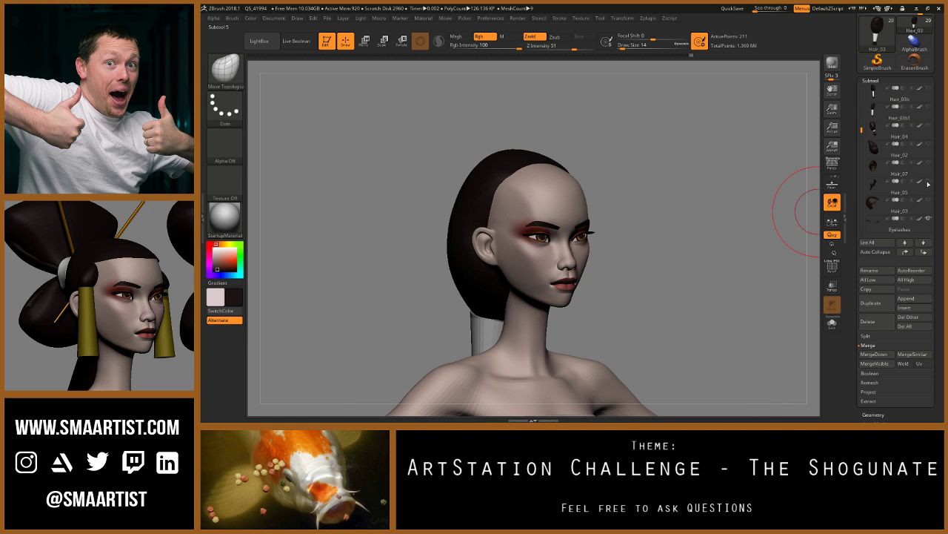
{"action": "right_click_drag", "start_coordinate": [640, 205], "coordinate": [619, 162]}
{"action": "left_click_drag", "start_coordinate": [619, 163], "coordinate": [654, 210]}
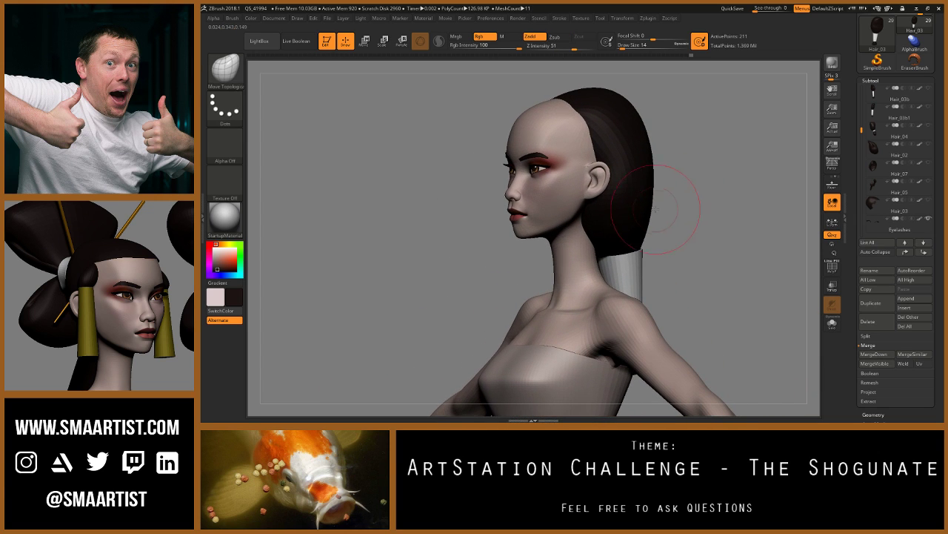
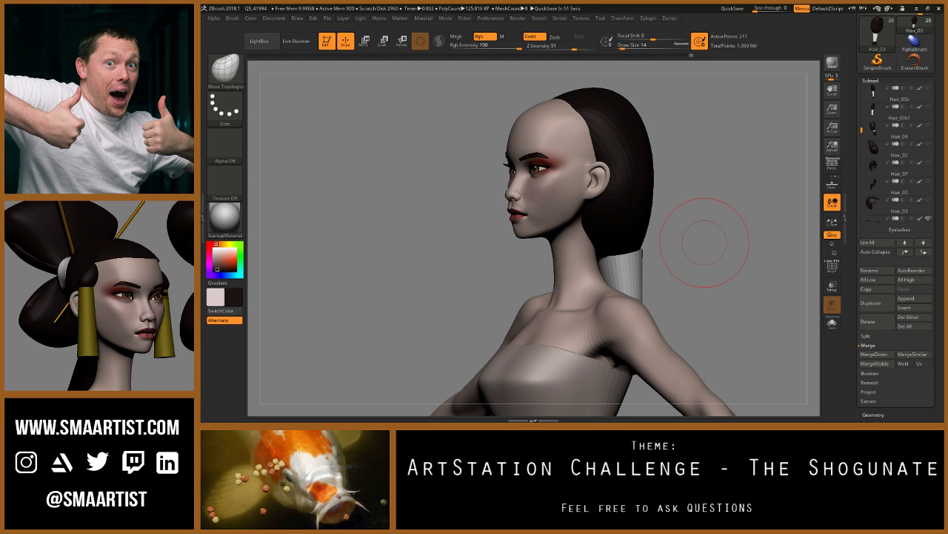
{"action": "left_click_drag", "start_coordinate": [696, 254], "coordinate": [739, 247]}
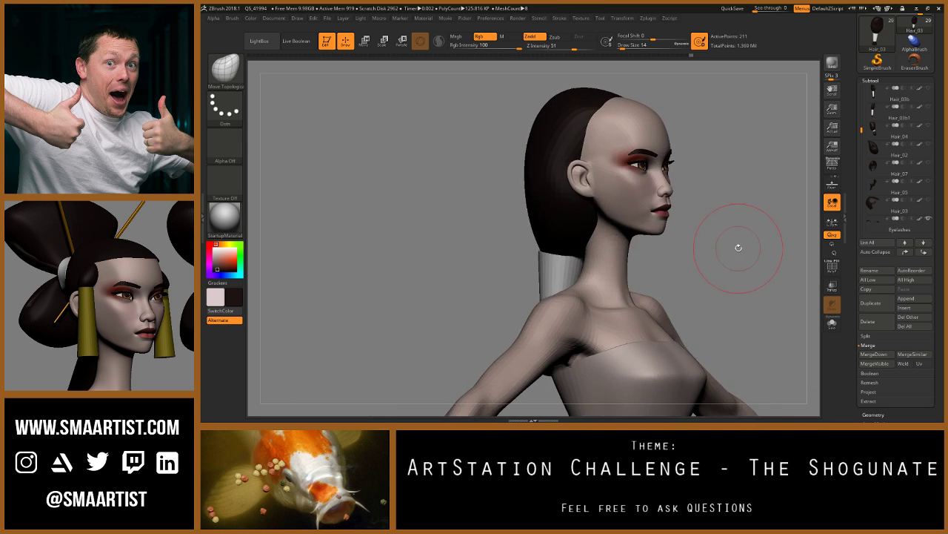
{"action": "mouse_move", "coordinate": [725, 261]}
{"action": "right_mouse_down", "text": "alt"}
{"action": "mouse_move", "coordinate": [682, 245]}
{"action": "mouse_move", "coordinate": [631, 173]}
{"action": "mouse_move", "coordinate": [661, 176]}
{"action": "right_mouse_up", "text": "alt"}
{"action": "left_click_drag", "start_coordinate": [661, 176], "coordinate": [661, 212], "text": "alt"}
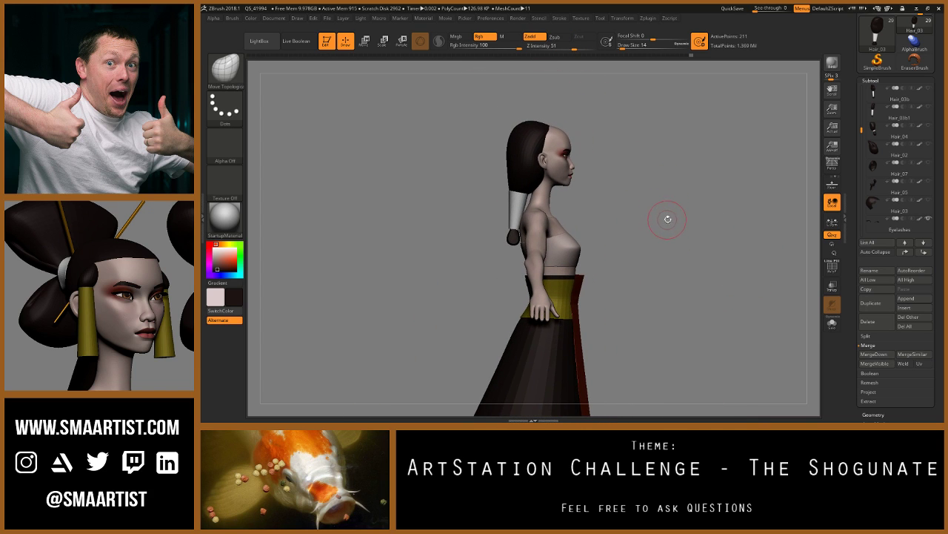
Step: Compare the Hair_05, lower Hair_03, Hair_04, Hair_03b1 and Hair_02 subtools one at a time on the character
{"action": "left_click", "coordinate": [878, 187]}
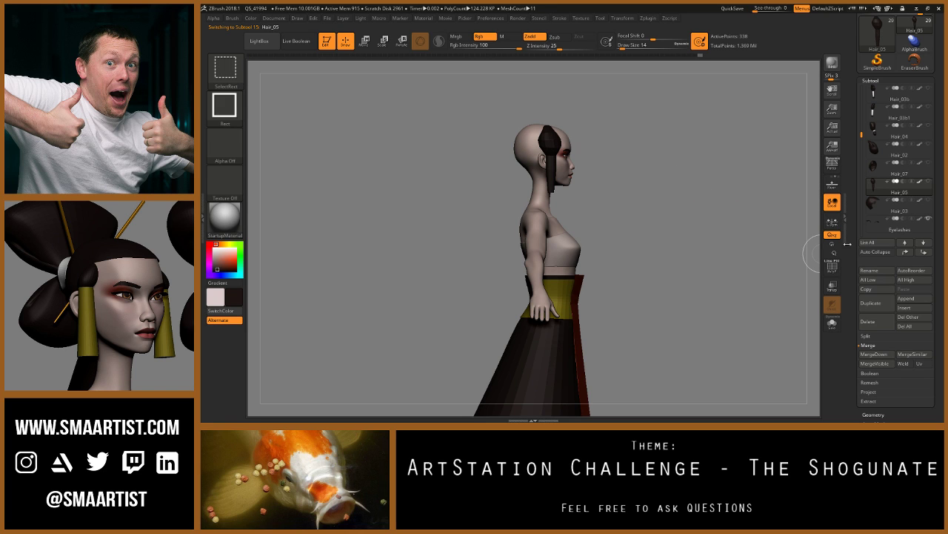
{"action": "left_click", "coordinate": [873, 213]}
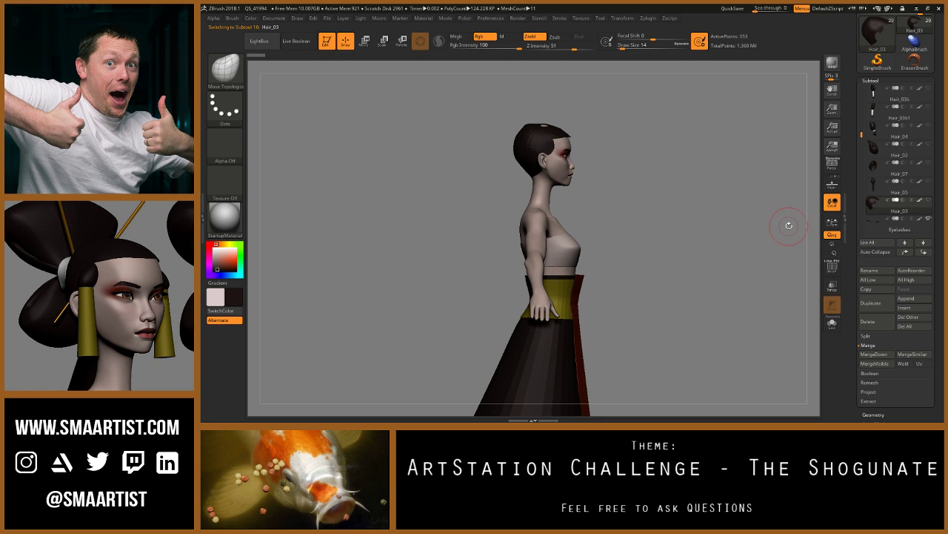
{"action": "key", "text": "ctrl"}
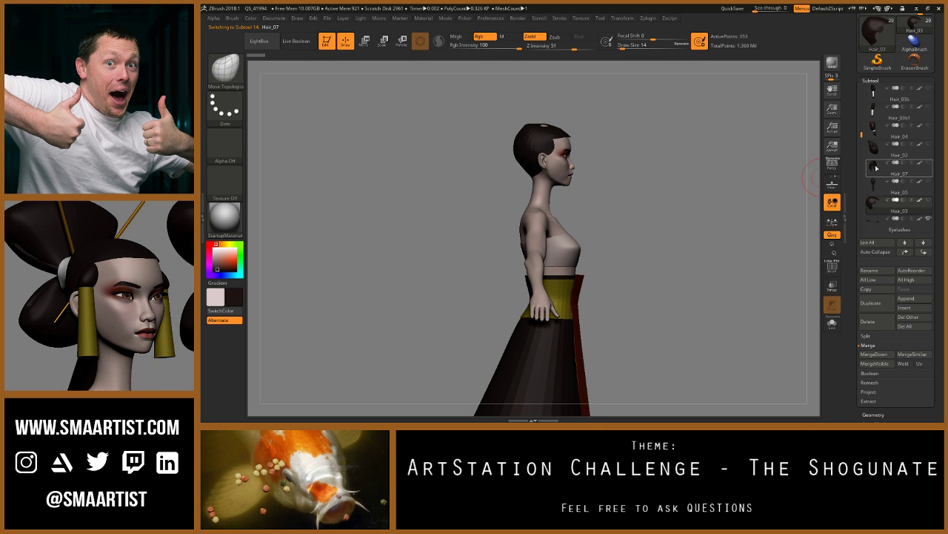
{"action": "left_click", "coordinate": [878, 151]}
{"action": "left_click", "coordinate": [878, 134]}
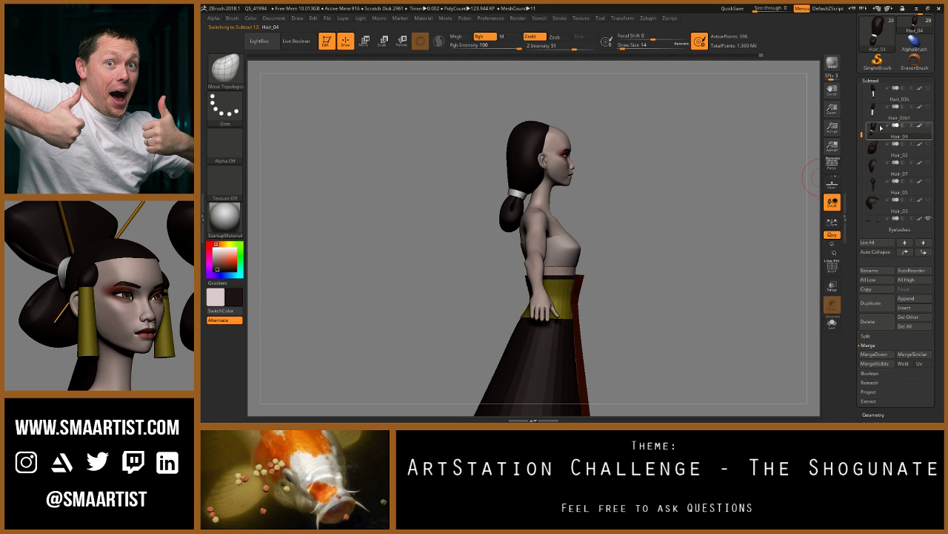
{"action": "left_click", "coordinate": [879, 108]}
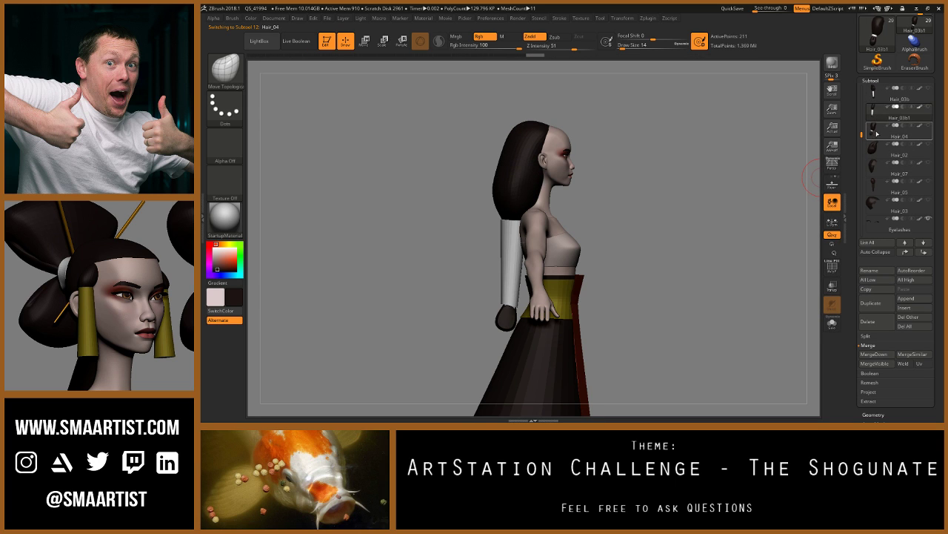
{"action": "left_click", "coordinate": [876, 130]}
{"action": "left_click", "coordinate": [876, 152]}
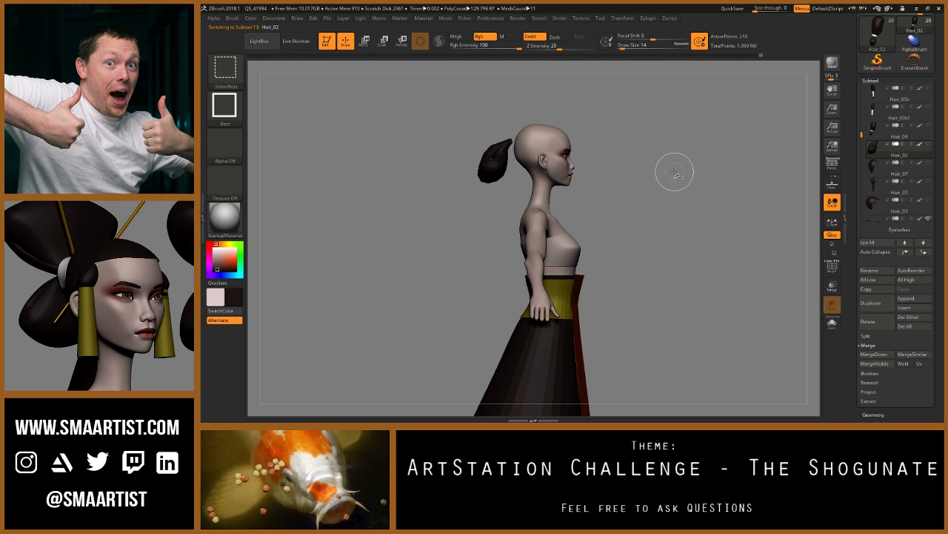
Step: Unhide all parts of Hair_02 and move the subtool up the list to directly below Hair_01
{"action": "left_click", "coordinate": [718, 207], "text": "ctrl+shift"}
{"action": "mouse_move", "coordinate": [716, 202]}
{"action": "left_mouse_down", "text": "alt"}
{"action": "mouse_move", "coordinate": [720, 221]}
{"action": "mouse_move", "coordinate": [689, 224]}
{"action": "mouse_move", "coordinate": [719, 211]}
{"action": "mouse_move", "coordinate": [703, 210]}
{"action": "mouse_move", "coordinate": [721, 211]}
{"action": "mouse_move", "coordinate": [684, 207]}
{"action": "mouse_move", "coordinate": [690, 200]}
{"action": "mouse_move", "coordinate": [726, 214]}
{"action": "mouse_move", "coordinate": [716, 218]}
{"action": "mouse_move", "coordinate": [692, 195]}
{"action": "left_mouse_up", "text": "alt"}
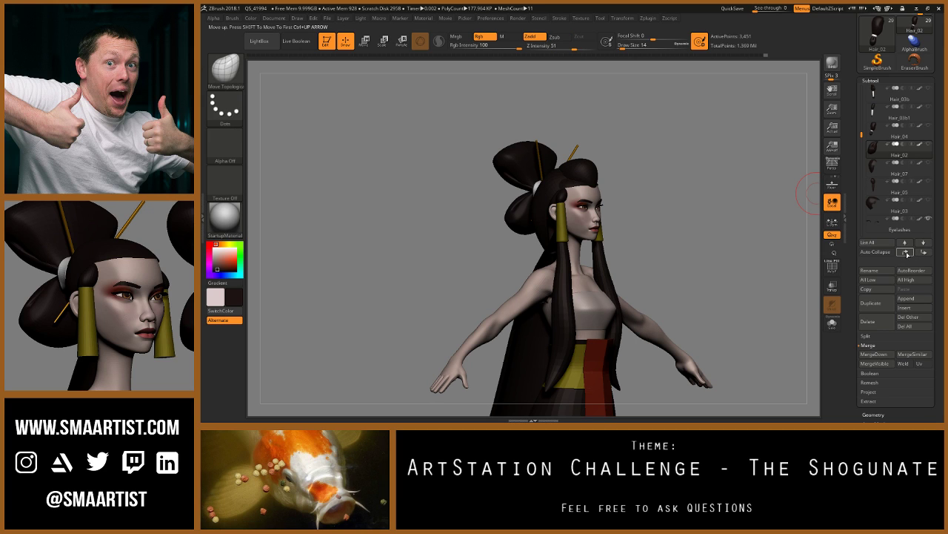
{"action": "left_click", "coordinate": [907, 253]}
{"action": "left_click", "coordinate": [906, 253]}
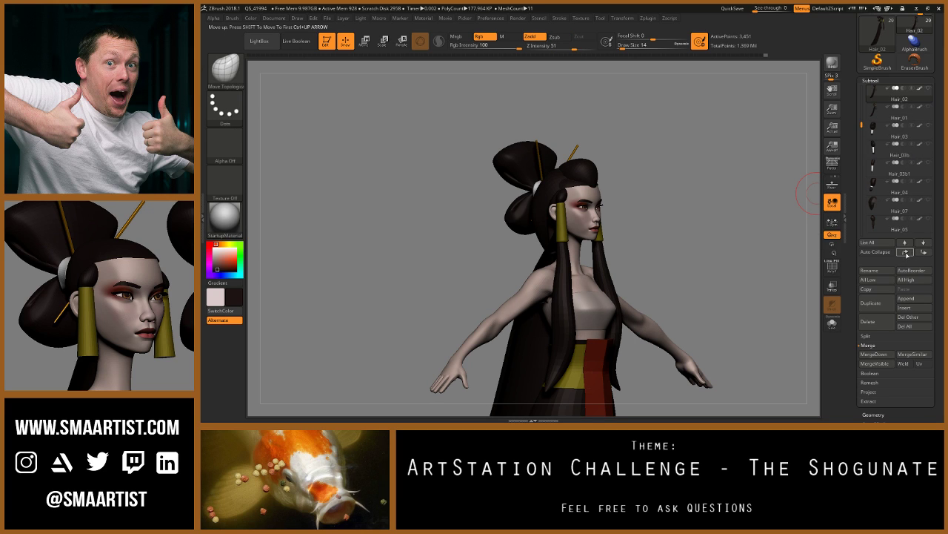
{"action": "left_click", "coordinate": [906, 253]}
{"action": "left_click", "coordinate": [924, 252]}
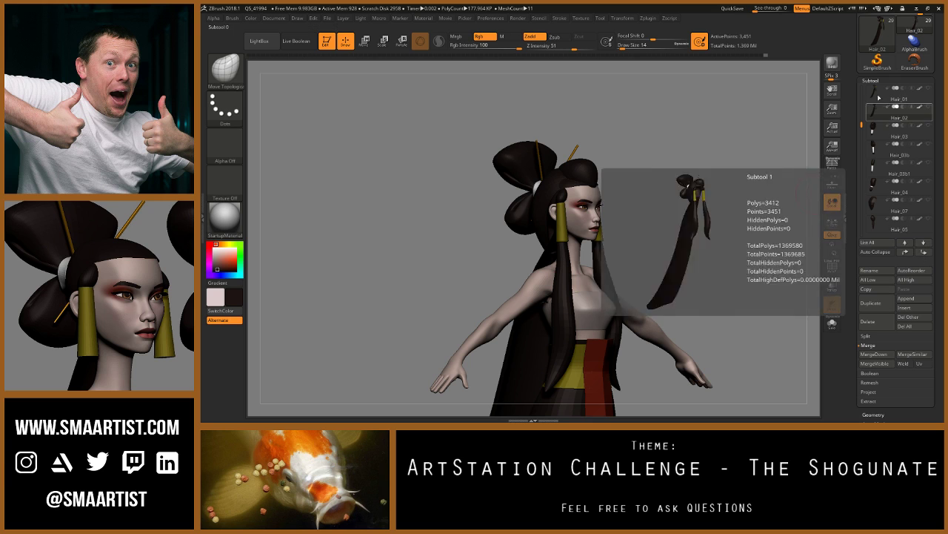
Step: Extract the front hair roll of Hair_02 into its own subtool by isolating it, duplicating the subtool and deleting the copy's hidden geometry
{"action": "mouse_move", "coordinate": [624, 168]}
{"action": "right_mouse_down"}
{"action": "mouse_move", "coordinate": [625, 159]}
{"action": "mouse_move", "coordinate": [623, 181]}
{"action": "right_mouse_up"}
{"action": "left_click", "coordinate": [598, 157], "text": "ctrl+shift"}
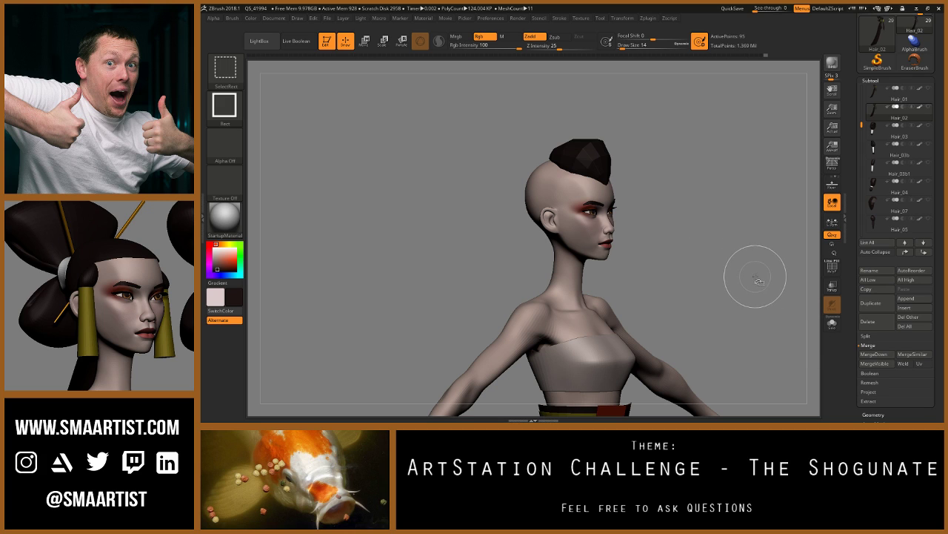
{"action": "key", "text": "ctrl+shift+d"}
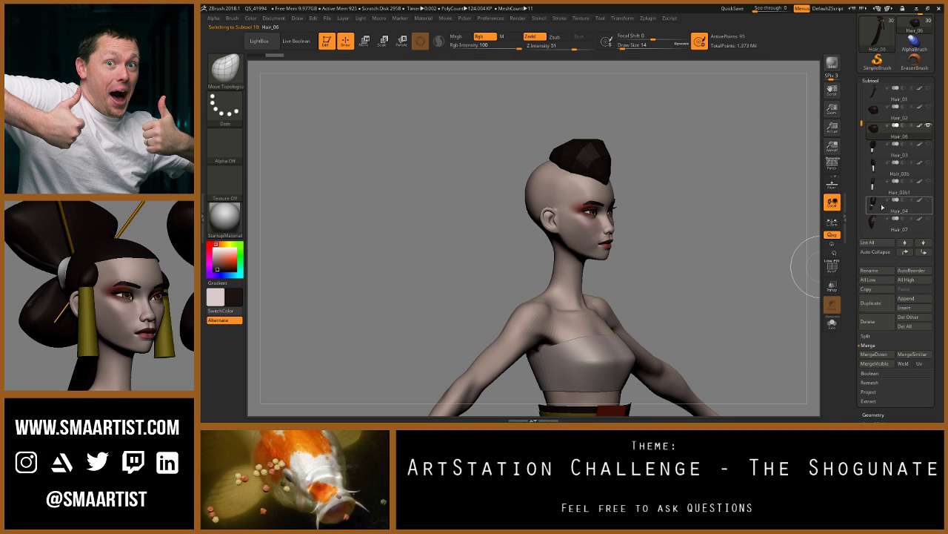
{"action": "left_click", "coordinate": [875, 414]}
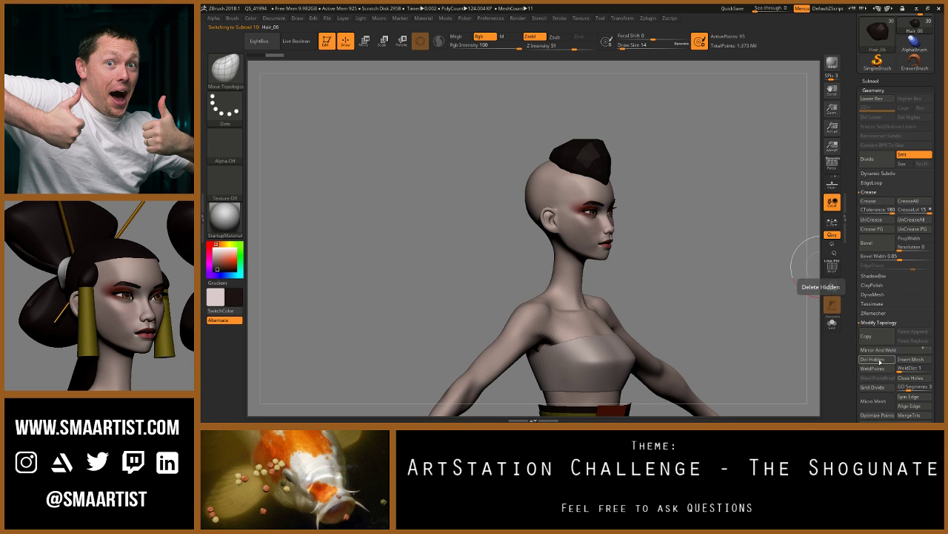
{"action": "left_click", "coordinate": [879, 360]}
Step: Make Hair_02 active again and unhide all of its parts to show the full hairstyle
{"action": "left_click", "coordinate": [870, 81]}
{"action": "left_click", "coordinate": [880, 113]}
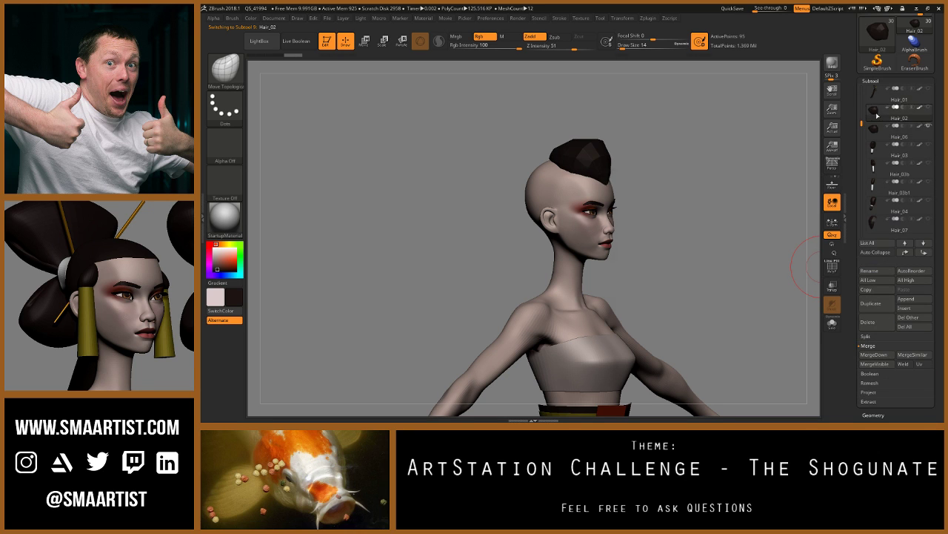
{"action": "left_click", "coordinate": [720, 203], "text": "ctrl+shift"}
{"action": "right_click_drag", "start_coordinate": [720, 202], "coordinate": [647, 193]}
{"action": "mouse_move", "coordinate": [647, 194]}
{"action": "left_mouse_down"}
{"action": "mouse_move", "coordinate": [654, 175]}
{"action": "mouse_move", "coordinate": [678, 195]}
{"action": "mouse_move", "coordinate": [665, 192]}
{"action": "left_mouse_up"}
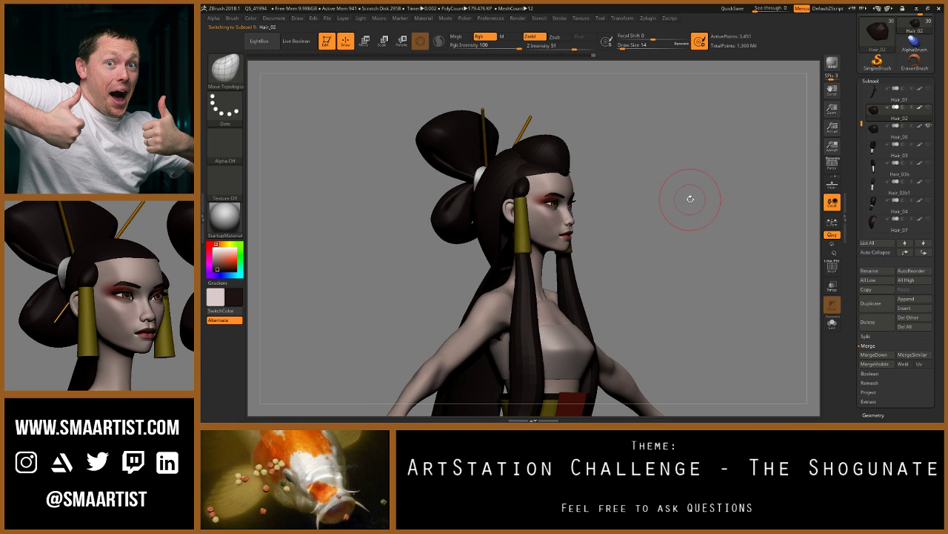
Step: Duplicate the front hair roll within Hair_06 and place the copy at the back of the head
{"action": "left_click", "coordinate": [879, 136]}
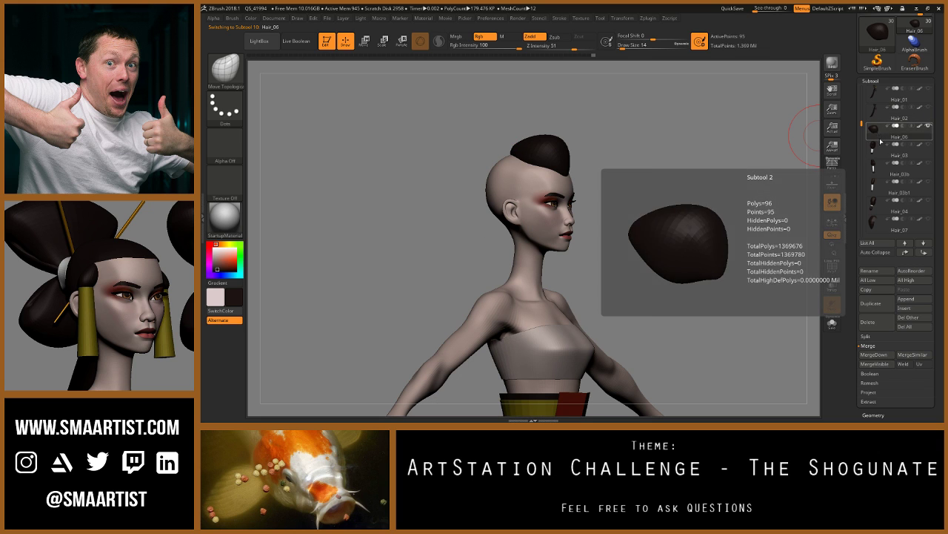
{"action": "left_click_drag", "start_coordinate": [702, 244], "coordinate": [674, 262]}
{"action": "key", "text": "ctrl+shift"}
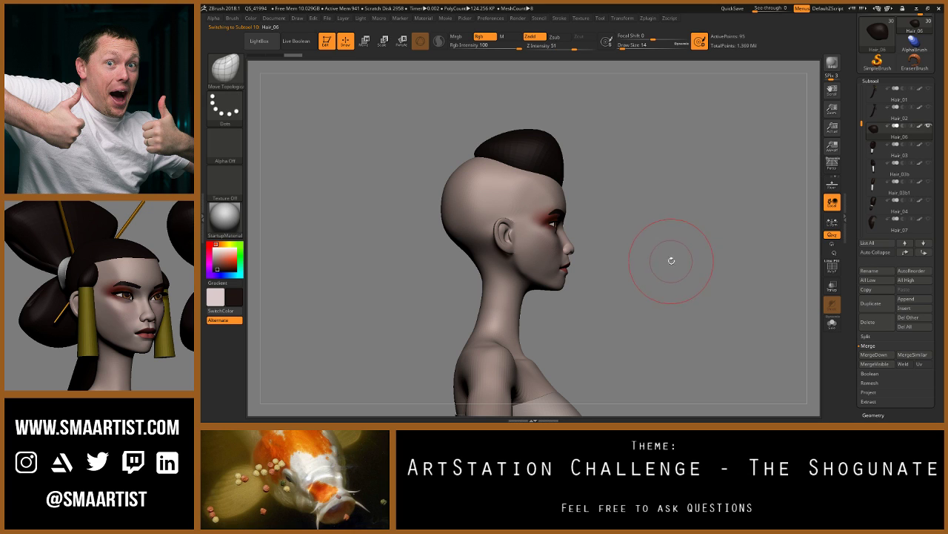
{"action": "key", "text": "w"}
{"action": "left_click_drag", "start_coordinate": [498, 151], "coordinate": [460, 169], "text": "ctrl"}
Step: Reshape the rear hair copy in Hair_06 to follow the back of the skull with the Move brush at Draw Size 215 and 170
{"action": "key", "text": "b"}
{"action": "key", "text": "m"}
{"action": "key", "text": "v"}
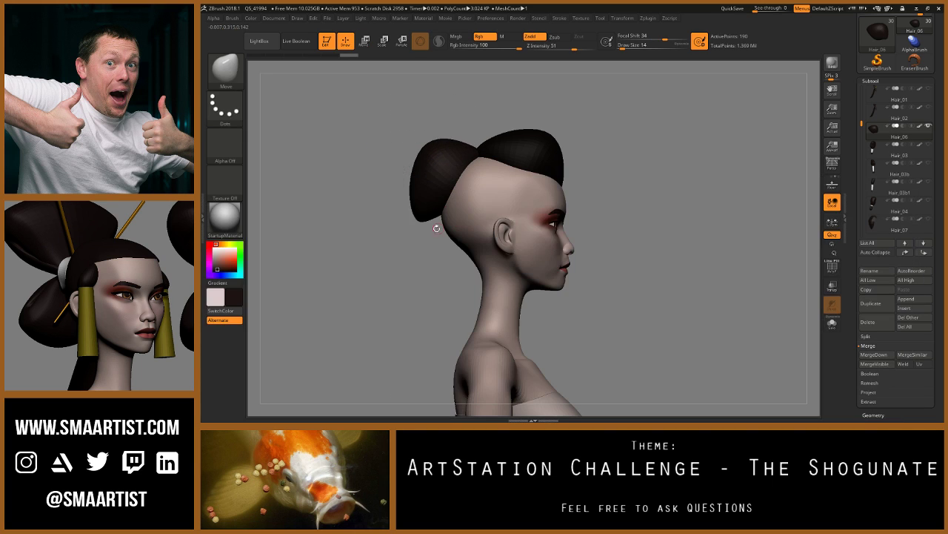
{"action": "key", "text": "s"}
{"action": "left_click_drag", "start_coordinate": [421, 219], "coordinate": [432, 222]}
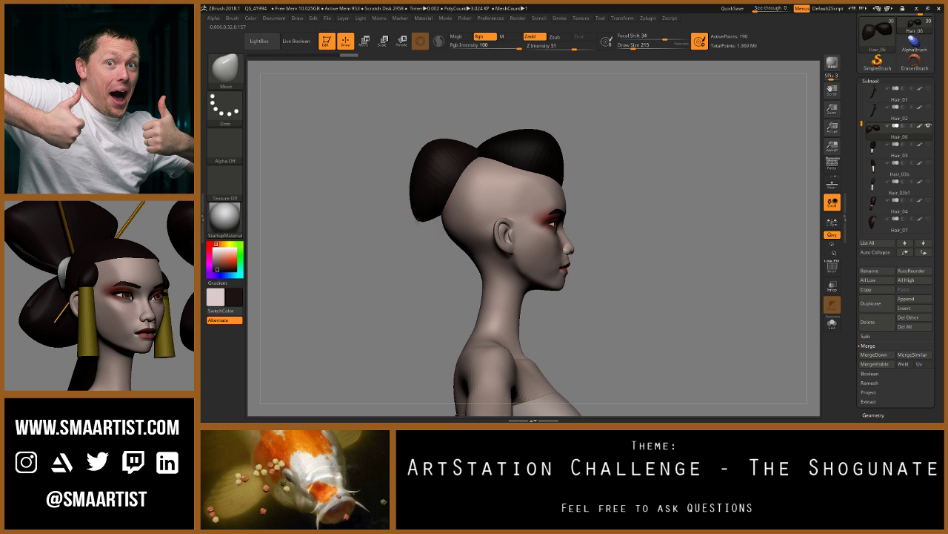
{"action": "mouse_move", "coordinate": [427, 155]}
{"action": "left_mouse_down"}
{"action": "mouse_move", "coordinate": [409, 168]}
{"action": "mouse_move", "coordinate": [456, 143]}
{"action": "left_mouse_up"}
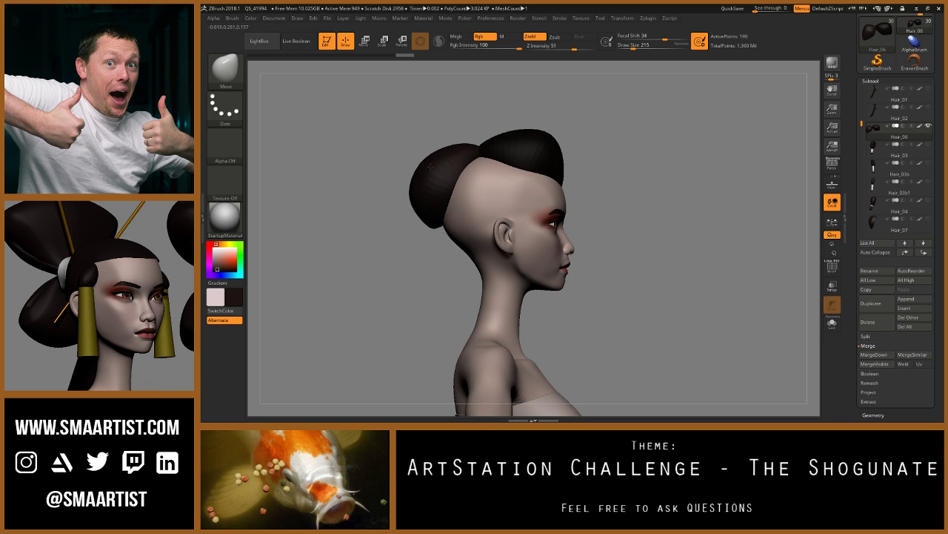
{"action": "left_click_drag", "start_coordinate": [437, 228], "coordinate": [433, 225]}
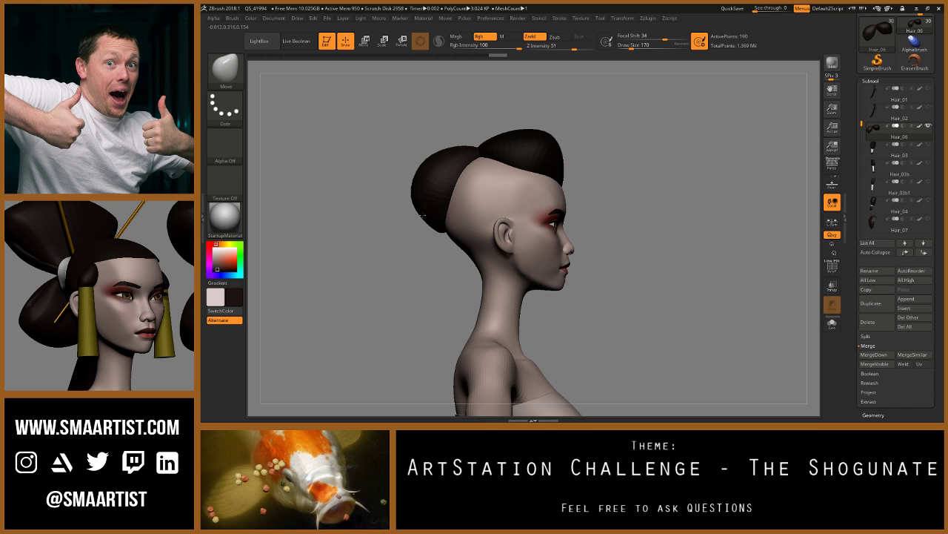
Step: Duplicate the Hair_06 subtool to preserve the two-roll hairstyle, and hide the copy while keeping the original Hair_06 active
{"action": "right_click_drag", "start_coordinate": [432, 191], "coordinate": [543, 169]}
{"action": "right_click_drag", "start_coordinate": [597, 188], "coordinate": [561, 197], "text": "ctrl"}
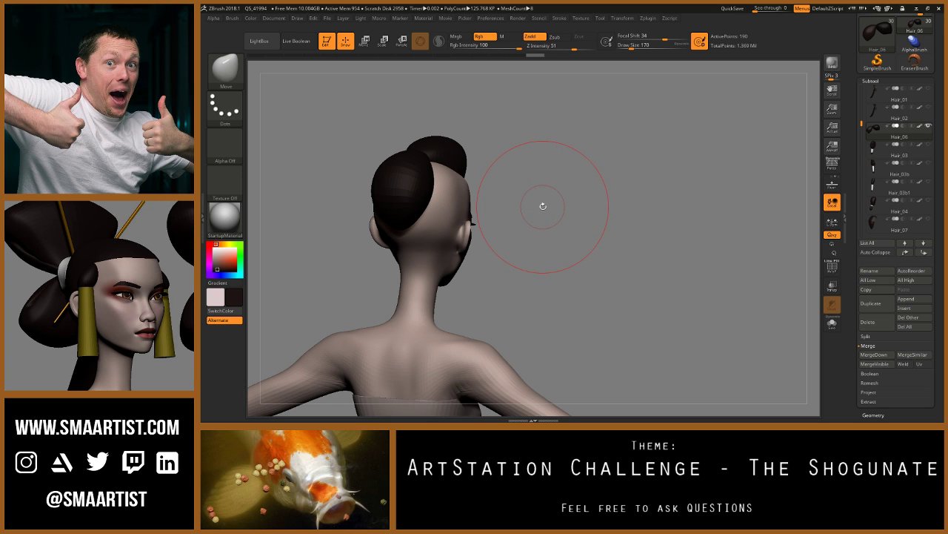
{"action": "mouse_move", "coordinate": [543, 205]}
{"action": "right_mouse_down"}
{"action": "mouse_move", "coordinate": [502, 209]}
{"action": "mouse_move", "coordinate": [519, 205]}
{"action": "mouse_move", "coordinate": [502, 196]}
{"action": "right_mouse_up"}
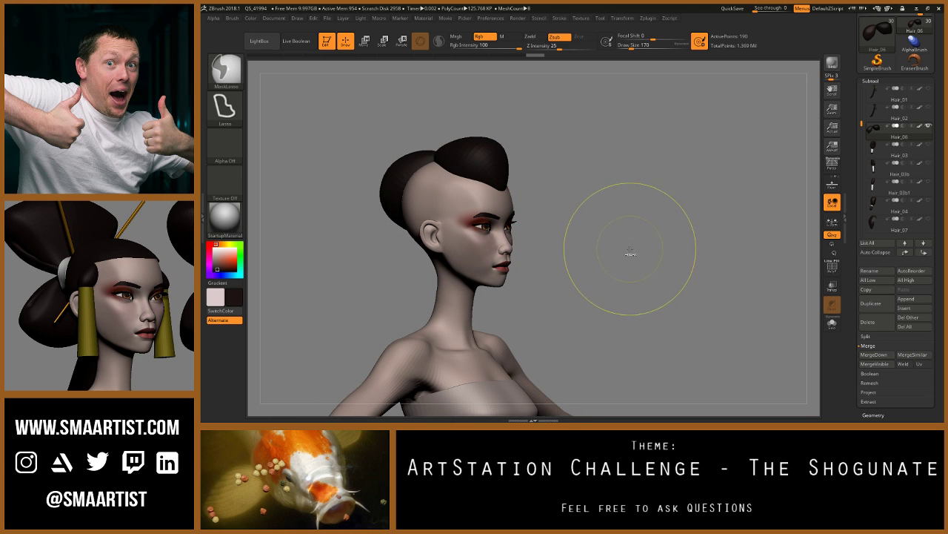
{"action": "key", "text": "ctrl+shift+d"}
{"action": "key", "text": "ctrl+alt"}
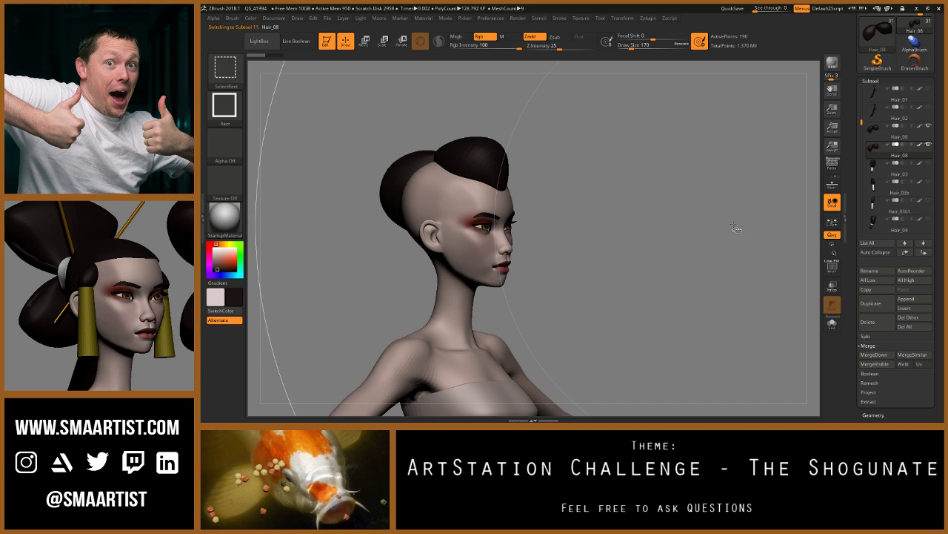
{"action": "left_click", "coordinate": [879, 133]}
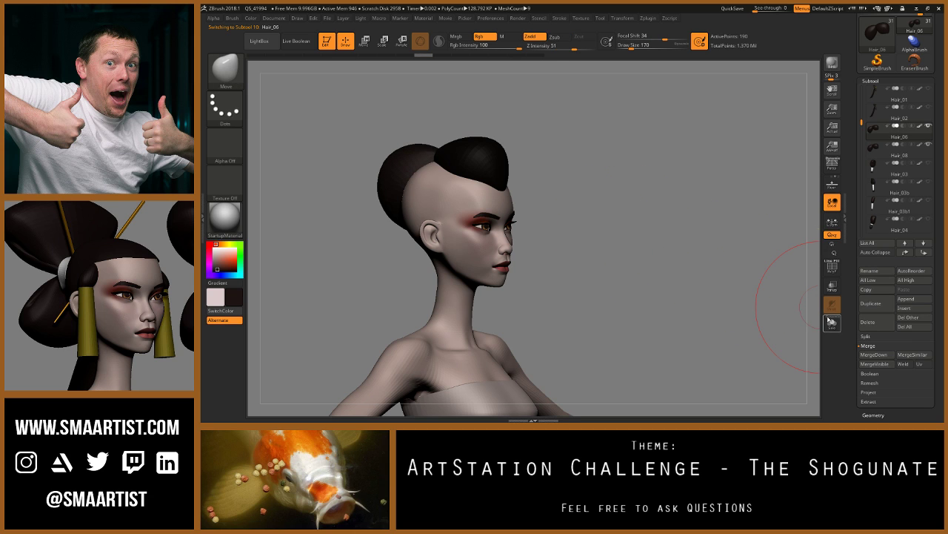
{"action": "left_click", "coordinate": [930, 146]}
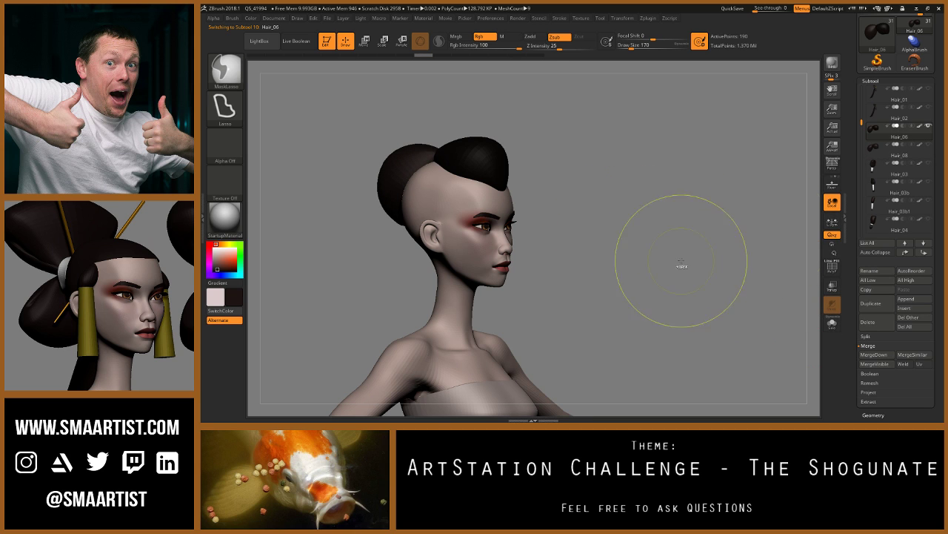
Step: Undo the edits in Hair_06 back to the unsmoothed front roll alone, without the rear hair copy
{"action": "key", "text": "ctrl+z"}
{"action": "key", "text": "ctrl+z"}
{"action": "key", "text": "ctrl+z"}
{"action": "key", "text": "ctrl+z"}
{"action": "key", "text": "ctrl+z"}
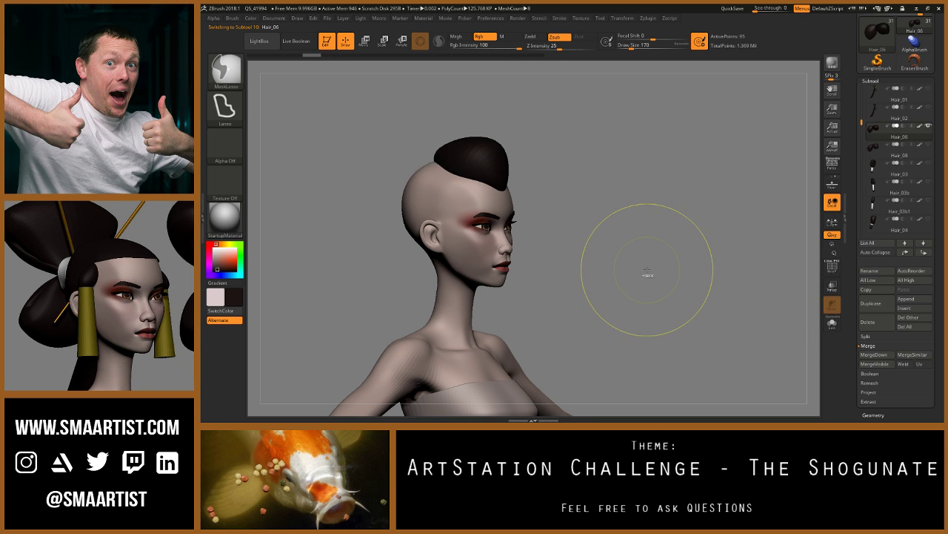
{"action": "key", "text": "ctrl+z"}
{"action": "key", "text": "ctrl+z"}
{"action": "mouse_move", "coordinate": [645, 265]}
{"action": "left_mouse_down"}
{"action": "mouse_move", "coordinate": [661, 265]}
{"action": "mouse_move", "coordinate": [648, 265]}
{"action": "left_mouse_up"}
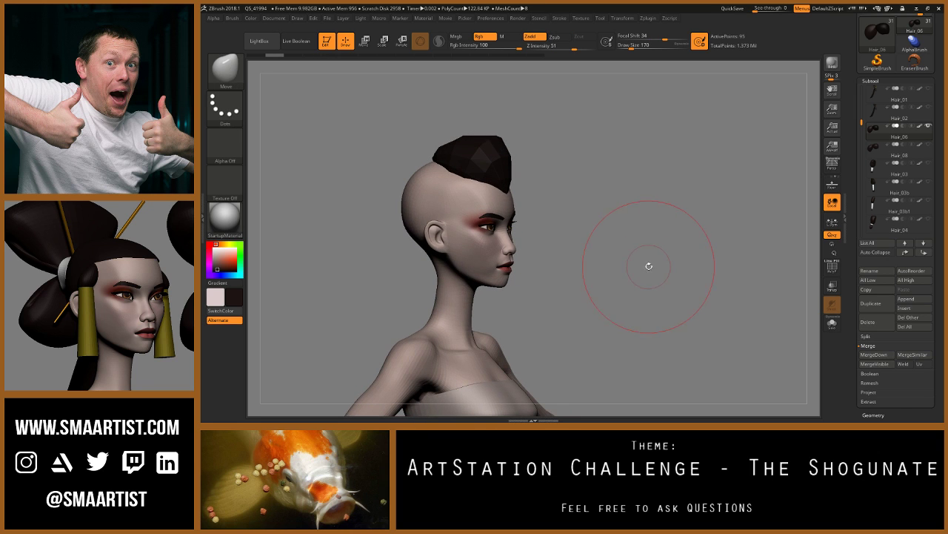
Step: Show the Hair_03 subtool together with the Hair_06 top piece on the head
{"action": "right_click_drag", "start_coordinate": [650, 261], "coordinate": [639, 262]}
{"action": "right_click_drag", "start_coordinate": [639, 263], "coordinate": [621, 235], "text": "ctrl"}
{"action": "mouse_move", "coordinate": [621, 235]}
{"action": "right_mouse_down", "text": "alt"}
{"action": "mouse_move", "coordinate": [660, 238]}
{"action": "mouse_move", "coordinate": [667, 222]}
{"action": "mouse_move", "coordinate": [638, 200]}
{"action": "right_mouse_up", "text": "alt"}
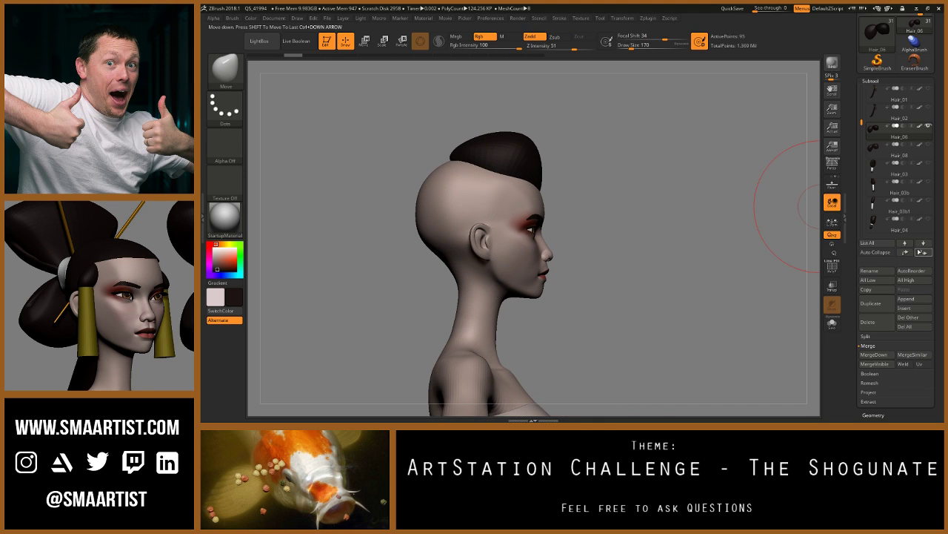
{"action": "mouse_move", "coordinate": [904, 173]}
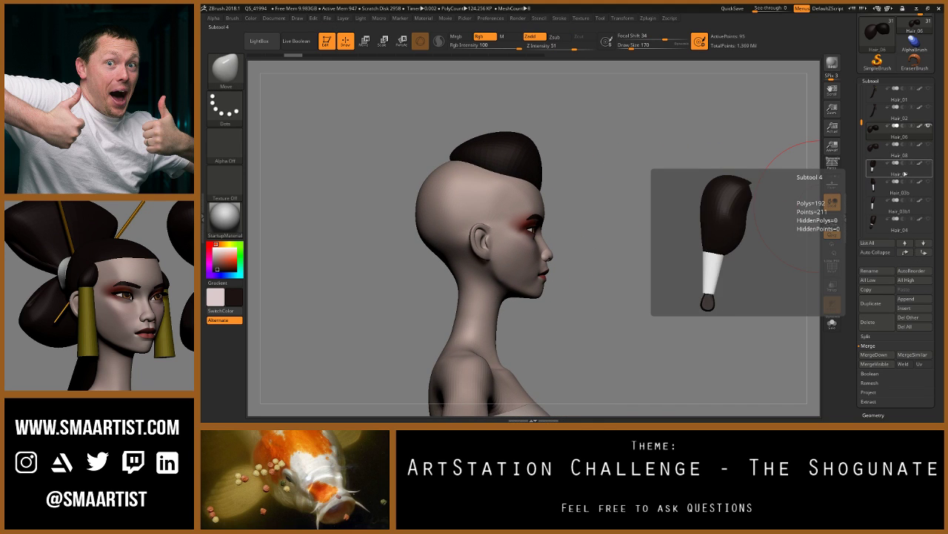
{"action": "left_click", "coordinate": [929, 163]}
{"action": "right_click_drag", "start_coordinate": [673, 277], "coordinate": [745, 235]}
{"action": "right_click_drag", "start_coordinate": [745, 236], "coordinate": [713, 242]}
{"action": "mouse_move", "coordinate": [713, 243]}
{"action": "right_mouse_down", "text": "ctrl"}
{"action": "mouse_move", "coordinate": [739, 230]}
{"action": "mouse_move", "coordinate": [737, 239]}
{"action": "mouse_move", "coordinate": [721, 230]}
{"action": "right_mouse_up", "text": "ctrl"}
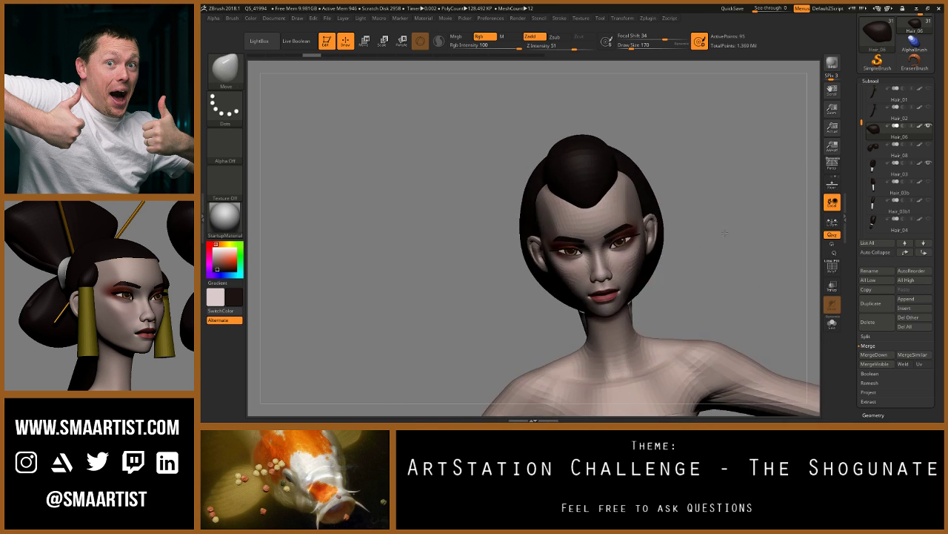
Step: Reshape the pointed front tip of the Hair_06 piece above the forehead with the Move brush at draw size 61
{"action": "key", "text": "shift+f"}
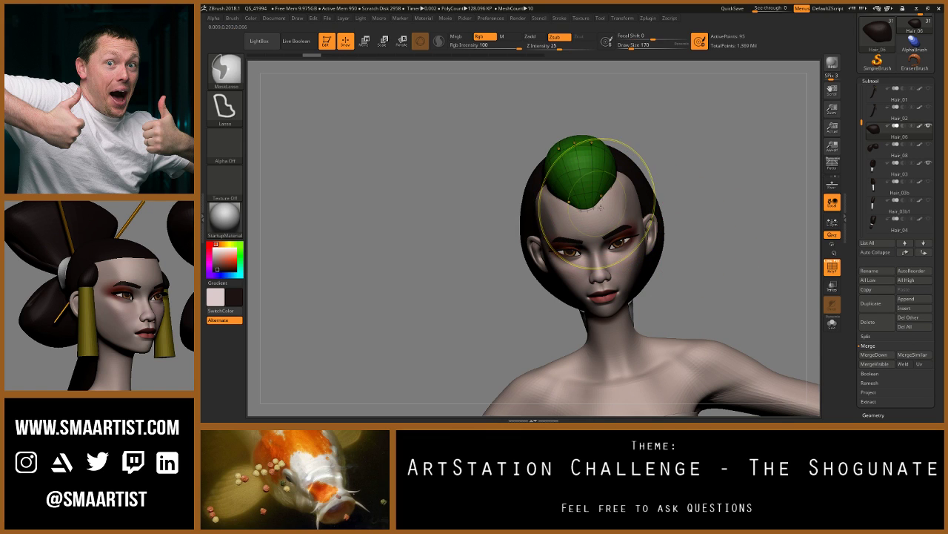
{"action": "right_click_drag", "start_coordinate": [603, 196], "coordinate": [602, 211], "text": "ctrl"}
{"action": "key", "text": "s"}
{"action": "left_click_drag", "start_coordinate": [598, 208], "coordinate": [584, 210]}
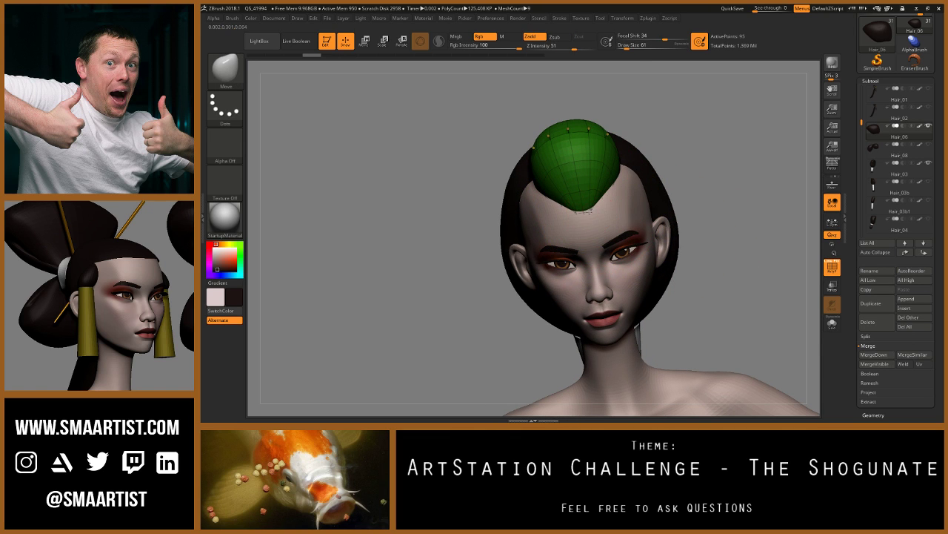
{"action": "right_click_drag", "start_coordinate": [585, 208], "coordinate": [626, 203]}
{"action": "key", "text": "shift+f"}
{"action": "mouse_move", "coordinate": [626, 206]}
{"action": "left_mouse_down"}
{"action": "mouse_move", "coordinate": [654, 191]}
{"action": "mouse_move", "coordinate": [622, 155]}
{"action": "mouse_move", "coordinate": [633, 178]}
{"action": "left_mouse_up"}
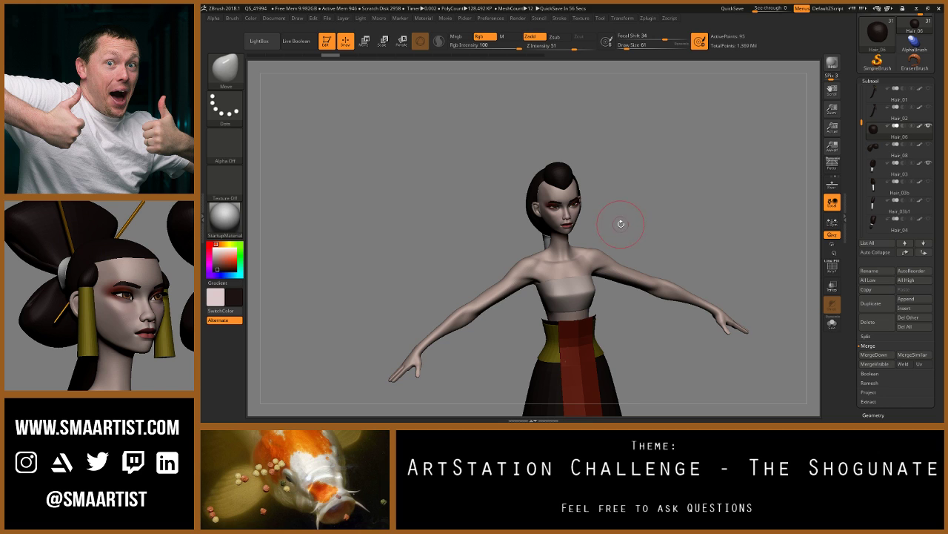
Step: Try the Hair_03b and Hair_03b1 variants on the head in place of Hair_03, and switch to Hair_04
{"action": "left_click_drag", "start_coordinate": [620, 224], "coordinate": [619, 187], "text": "alt"}
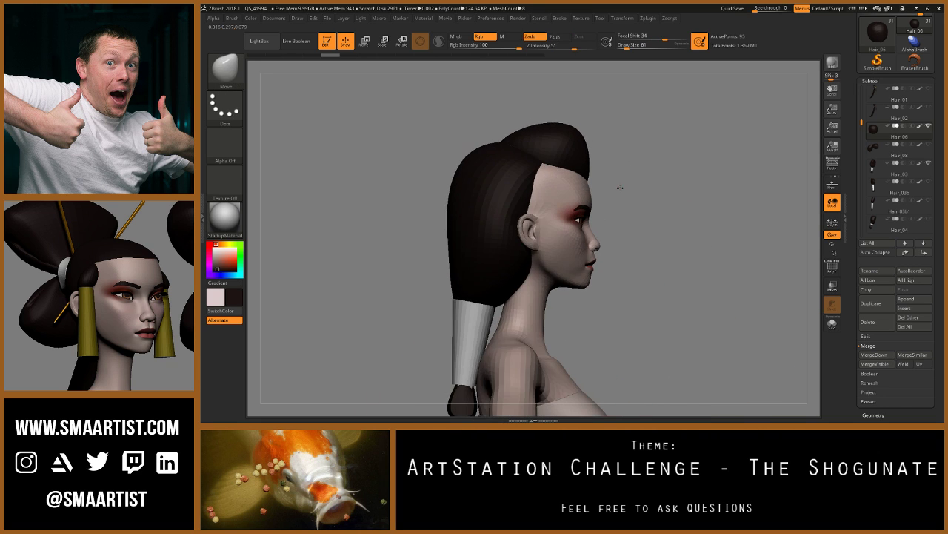
{"action": "key", "text": "shift"}
{"action": "mouse_move", "coordinate": [636, 224]}
{"action": "left_mouse_down"}
{"action": "mouse_move", "coordinate": [663, 205]}
{"action": "mouse_move", "coordinate": [646, 215]}
{"action": "mouse_move", "coordinate": [655, 214]}
{"action": "mouse_move", "coordinate": [631, 209]}
{"action": "left_mouse_up"}
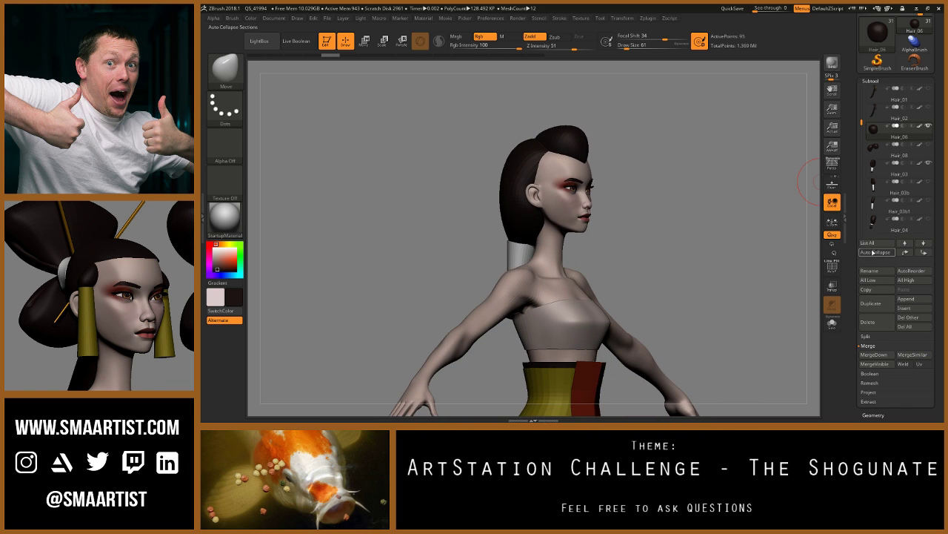
{"action": "left_click", "coordinate": [929, 181]}
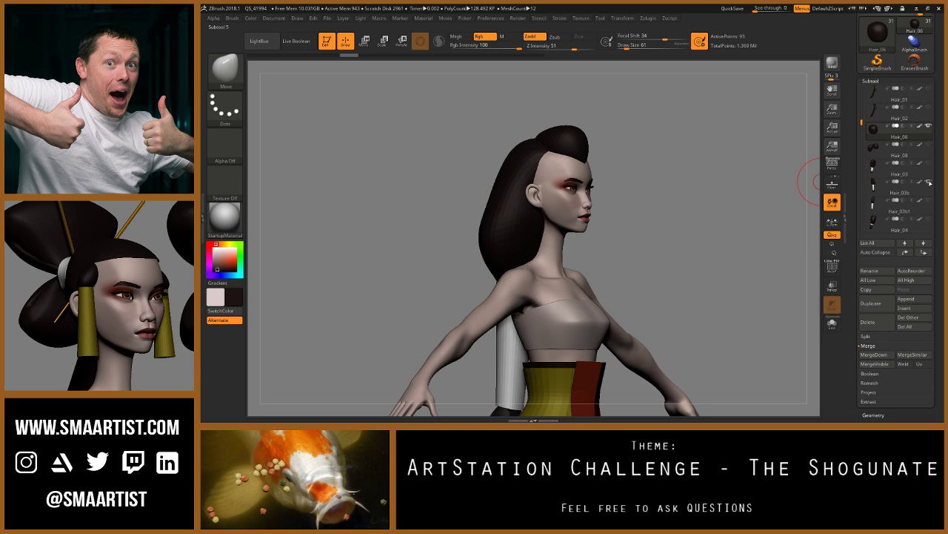
{"action": "mouse_move", "coordinate": [695, 235]}
{"action": "left_mouse_down"}
{"action": "mouse_move", "coordinate": [708, 222]}
{"action": "mouse_move", "coordinate": [689, 209]}
{"action": "left_mouse_up"}
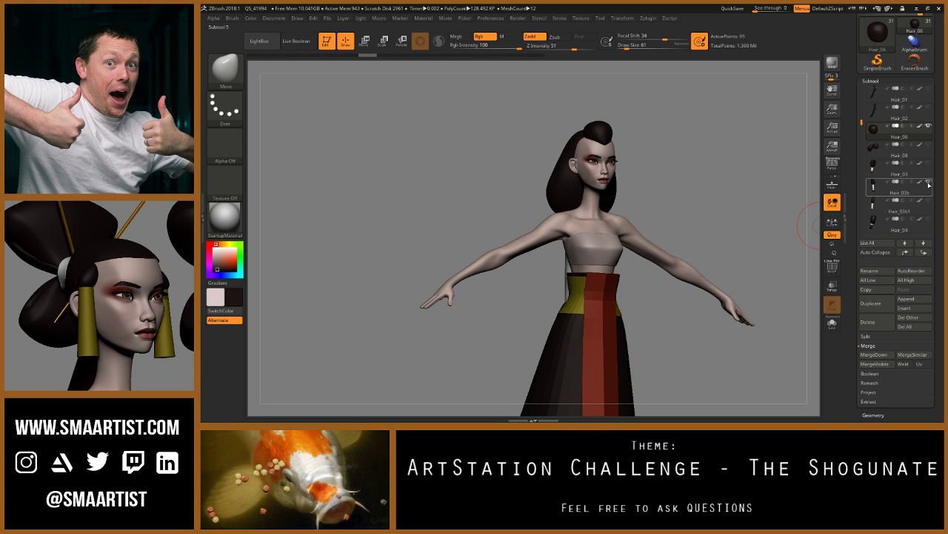
{"action": "left_click", "coordinate": [929, 182]}
{"action": "left_click", "coordinate": [929, 200]}
{"action": "left_click_drag", "start_coordinate": [786, 222], "coordinate": [761, 201]}
{"action": "left_click", "coordinate": [927, 202]}
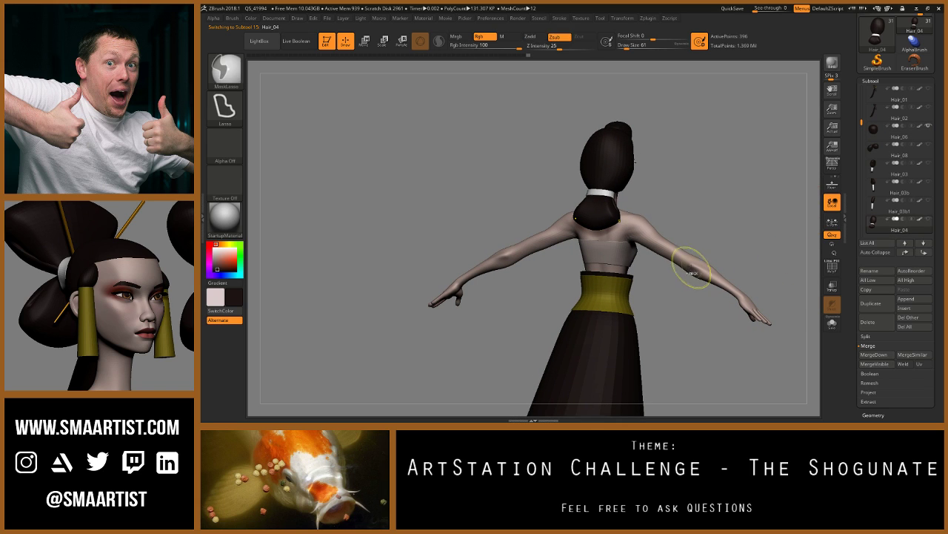
Step: Duplicate the Hair_04 subtool and display the copy's polygroups and wireframe
{"action": "key", "text": "ctrl+shift+d"}
{"action": "left_click_drag", "start_coordinate": [704, 256], "coordinate": [675, 222]}
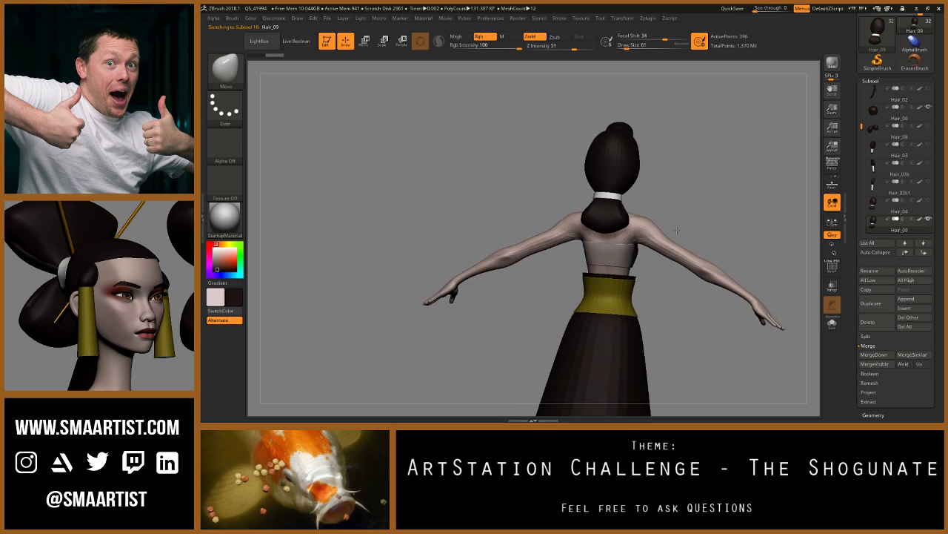
{"action": "right_click_drag", "start_coordinate": [678, 211], "coordinate": [687, 236], "text": "ctrl"}
{"action": "key", "text": "shift+f"}
{"action": "left_click_drag", "start_coordinate": [687, 228], "coordinate": [678, 227]}
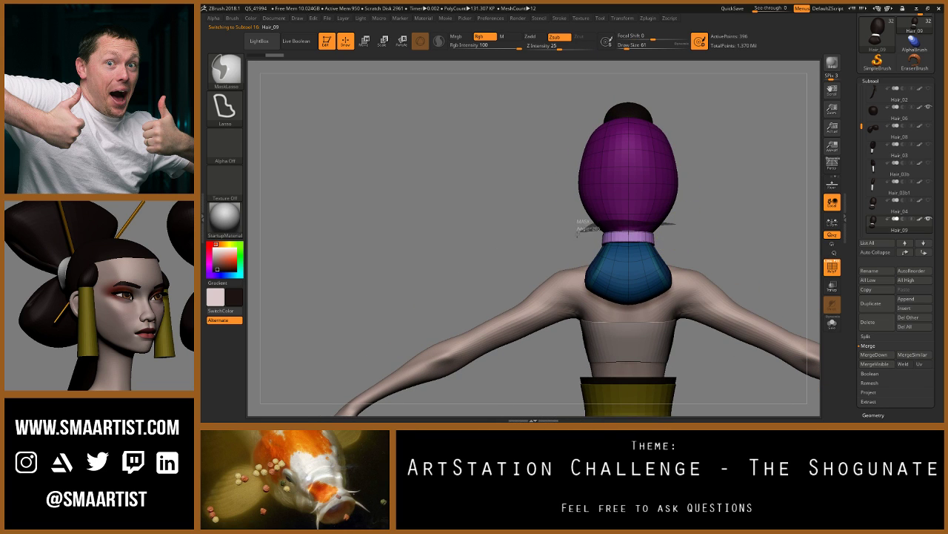
Step: Mask the upper part of the duplicated hair and move the hair band and tail downward
{"action": "mouse_move", "coordinate": [578, 226]}
{"action": "left_mouse_down", "text": "ctrl"}
{"action": "mouse_move", "coordinate": [636, 349]}
{"action": "mouse_move", "coordinate": [748, 227]}
{"action": "mouse_move", "coordinate": [704, 238]}
{"action": "left_mouse_up", "text": "ctrl"}
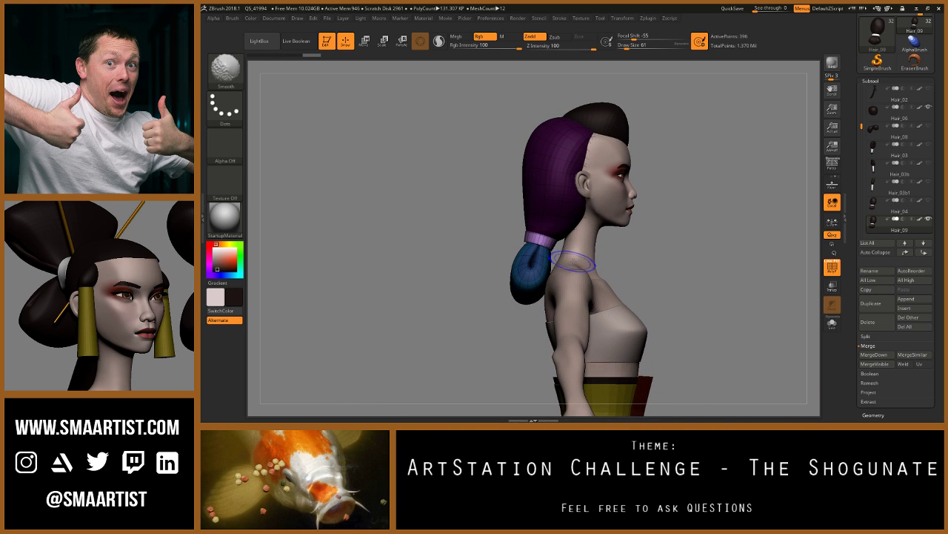
{"action": "key", "text": "w"}
{"action": "left_click_drag", "start_coordinate": [547, 236], "coordinate": [523, 307]}
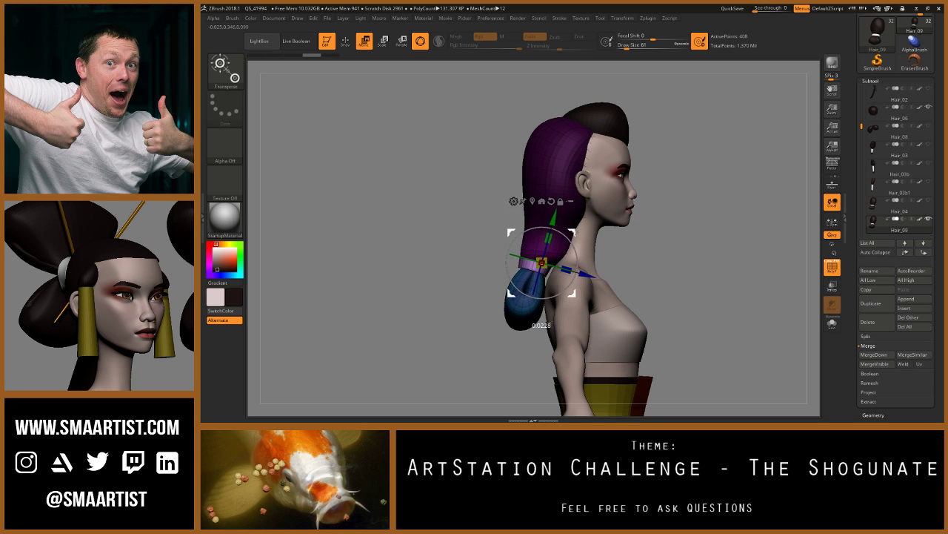
Step: Scale up the hair band and the tail below it by about 1.23
{"action": "left_click_drag", "start_coordinate": [640, 223], "coordinate": [675, 222]}
{"action": "key", "text": "q"}
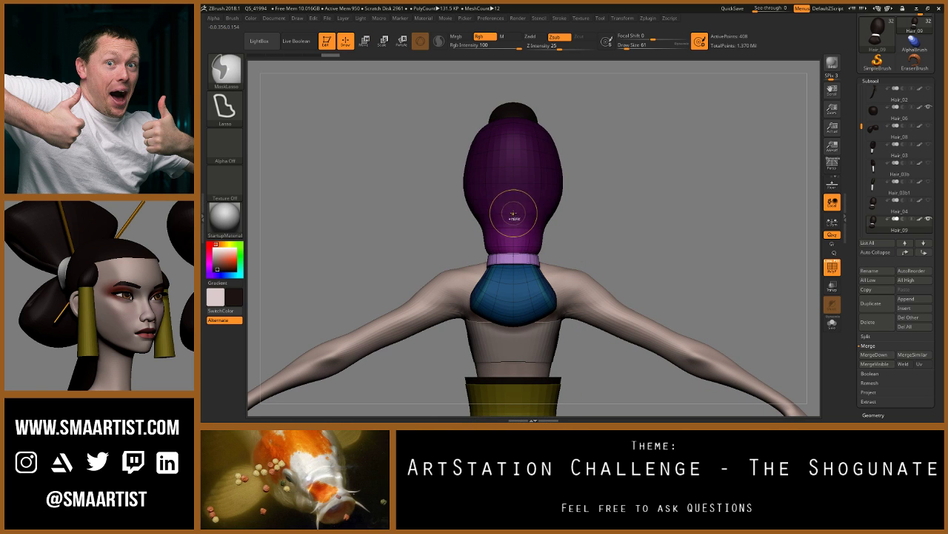
{"action": "key", "text": "w"}
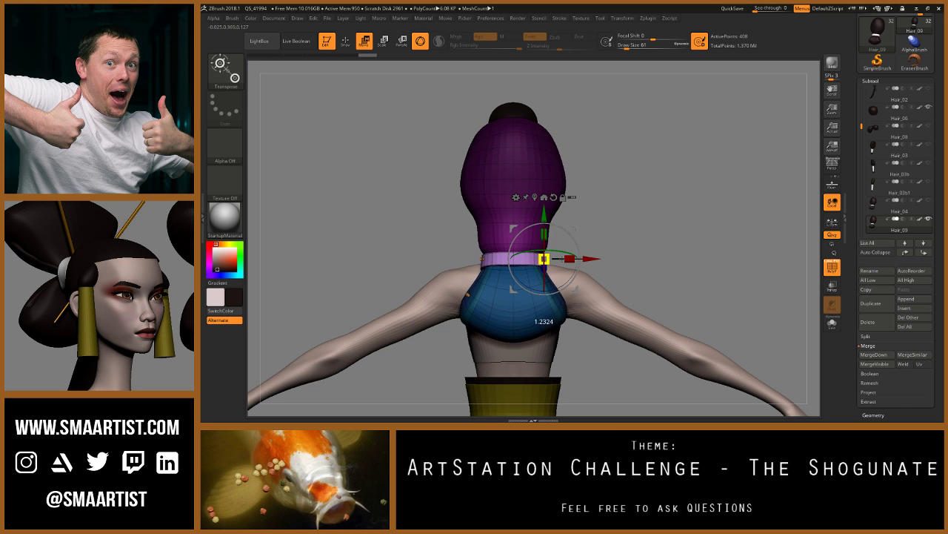
{"action": "left_click_drag", "start_coordinate": [544, 259], "coordinate": [567, 255]}
{"action": "left_click_drag", "start_coordinate": [629, 223], "coordinate": [595, 207]}
{"action": "mouse_move", "coordinate": [595, 207]}
{"action": "right_mouse_down"}
{"action": "mouse_move", "coordinate": [663, 210]}
{"action": "mouse_move", "coordinate": [663, 185]}
{"action": "right_mouse_up"}
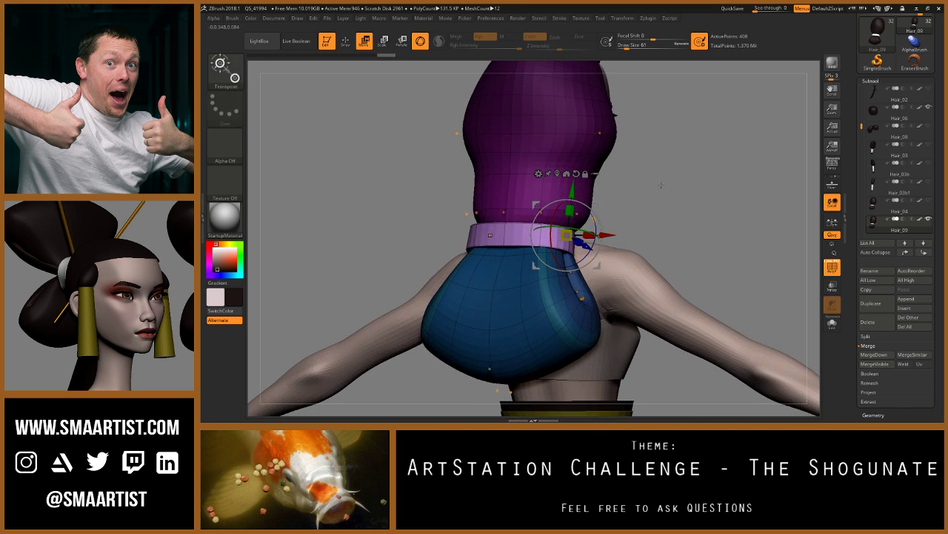
Step: Delete the edge loop above the hair band on the unsubdivided mesh with ZModeler, and restore the smooth preview
{"action": "key", "text": "q"}
{"action": "mouse_move", "coordinate": [641, 173]}
{"action": "left_mouse_down"}
{"action": "mouse_move", "coordinate": [614, 173]}
{"action": "mouse_move", "coordinate": [593, 221]}
{"action": "left_mouse_up"}
{"action": "key", "text": "shift+d"}
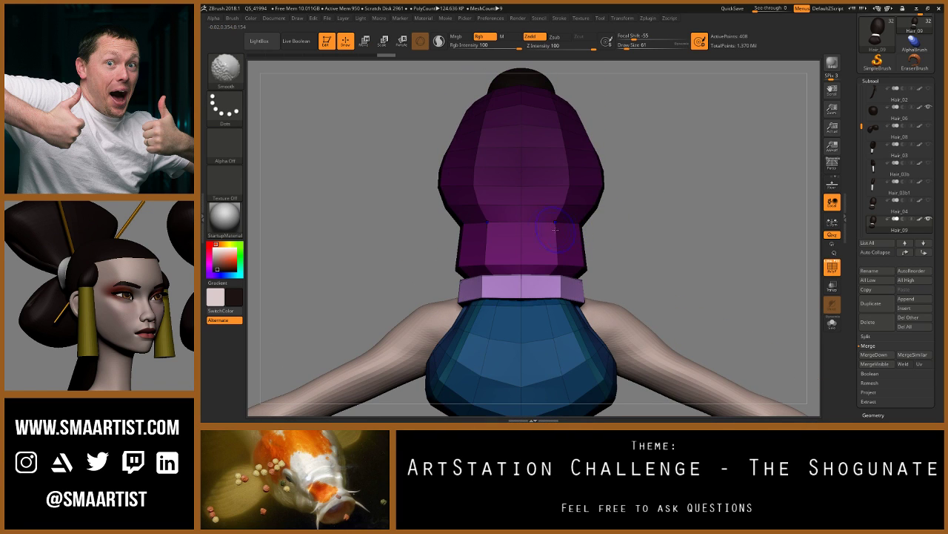
{"action": "key", "text": "b"}
{"action": "key", "text": "z"}
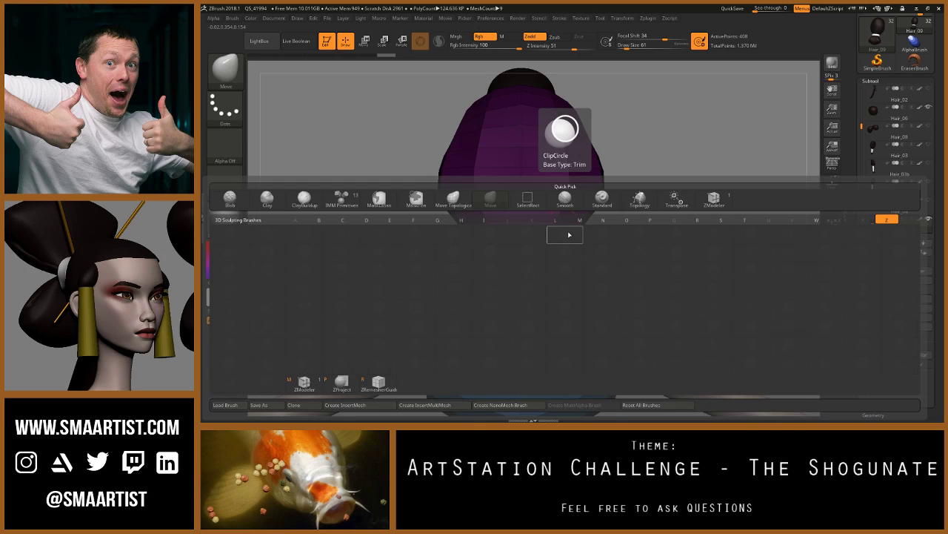
{"action": "key", "text": "m"}
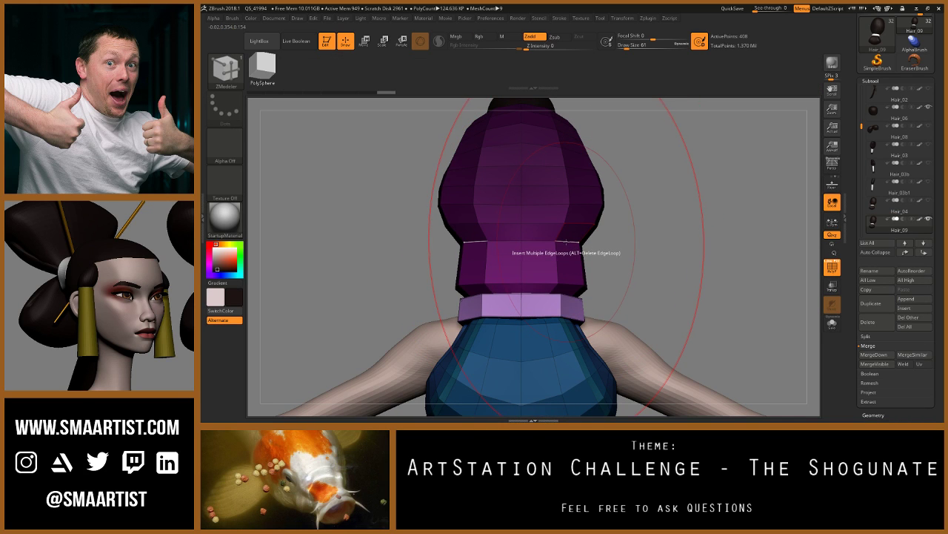
{"action": "left_click", "coordinate": [567, 241], "text": "alt"}
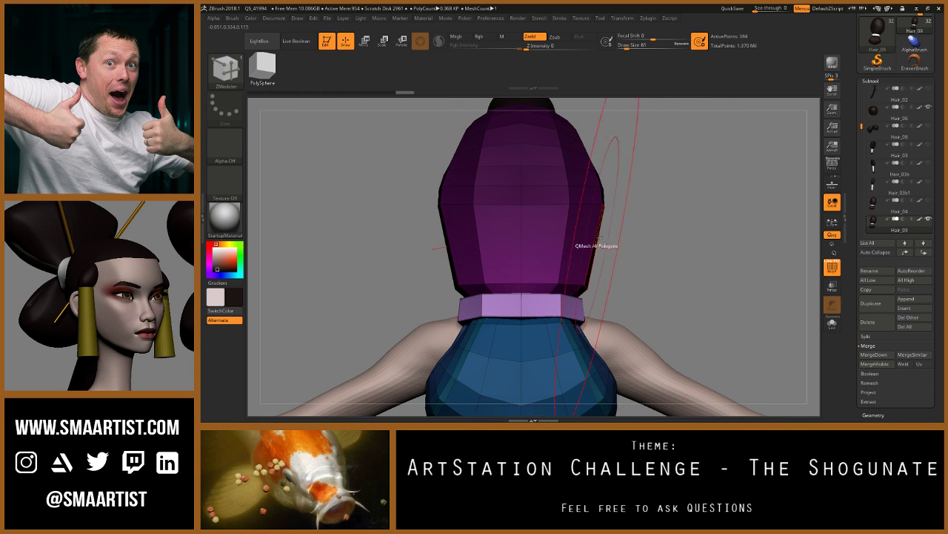
{"action": "left_click_drag", "start_coordinate": [614, 235], "coordinate": [595, 241]}
{"action": "right_click_drag", "start_coordinate": [595, 241], "coordinate": [591, 240]}
{"action": "mouse_move", "coordinate": [599, 207]}
{"action": "right_mouse_down"}
{"action": "mouse_move", "coordinate": [571, 212]}
{"action": "mouse_move", "coordinate": [580, 212]}
{"action": "right_mouse_up"}
{"action": "key", "text": "d"}
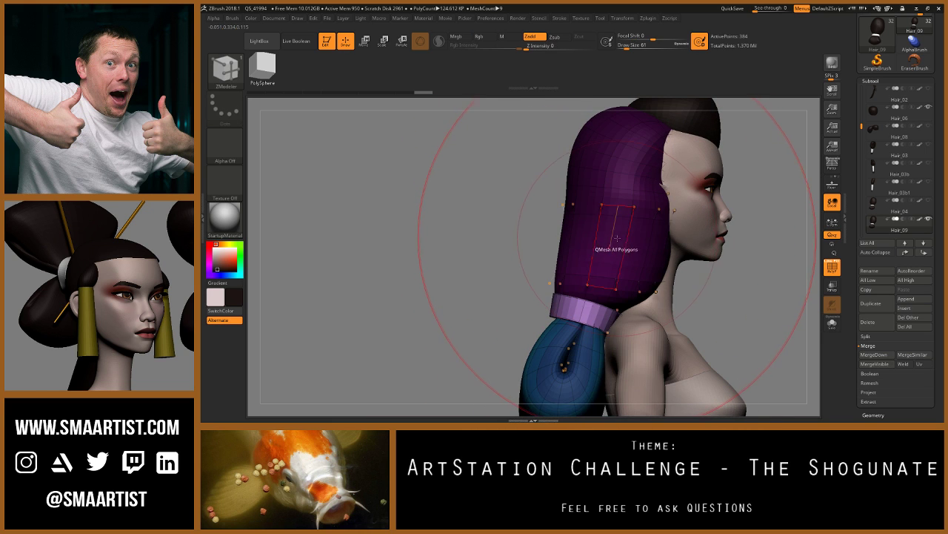
Step: Pull the front edge of the upper hair back behind the ear with the Move brush
{"action": "key", "text": "b"}
{"action": "key", "text": "m"}
{"action": "key", "text": "v"}
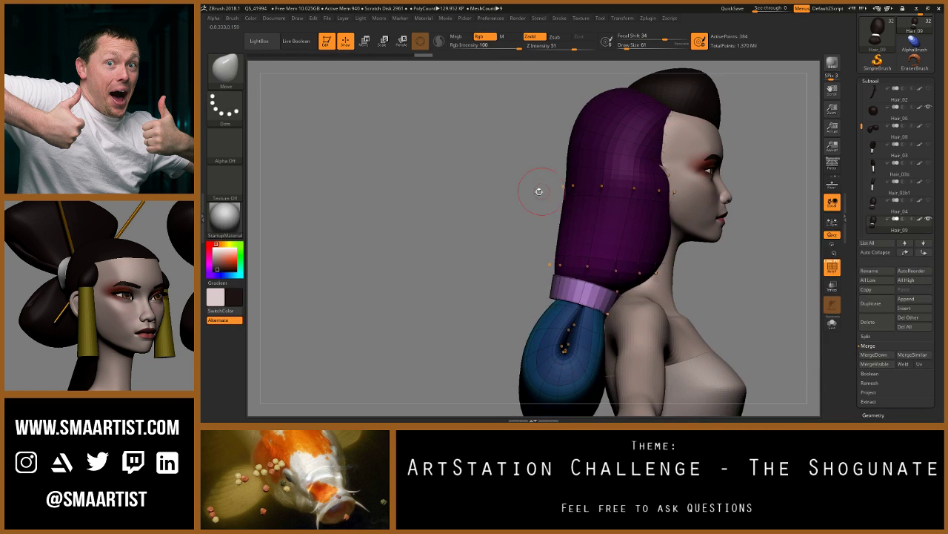
{"action": "key", "text": "b"}
{"action": "key", "text": "m"}
{"action": "key", "text": "v"}
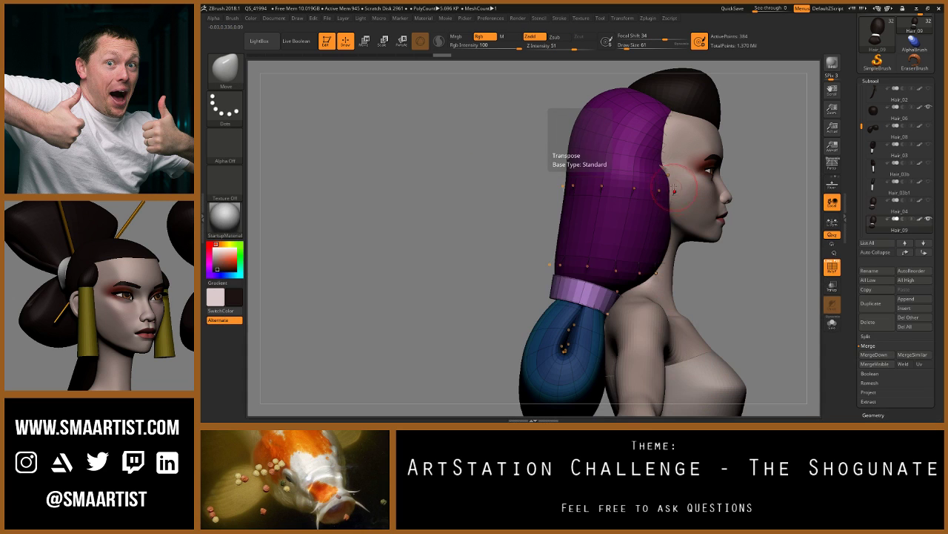
{"action": "key", "text": "s"}
{"action": "left_click_drag", "start_coordinate": [675, 187], "coordinate": [670, 196]}
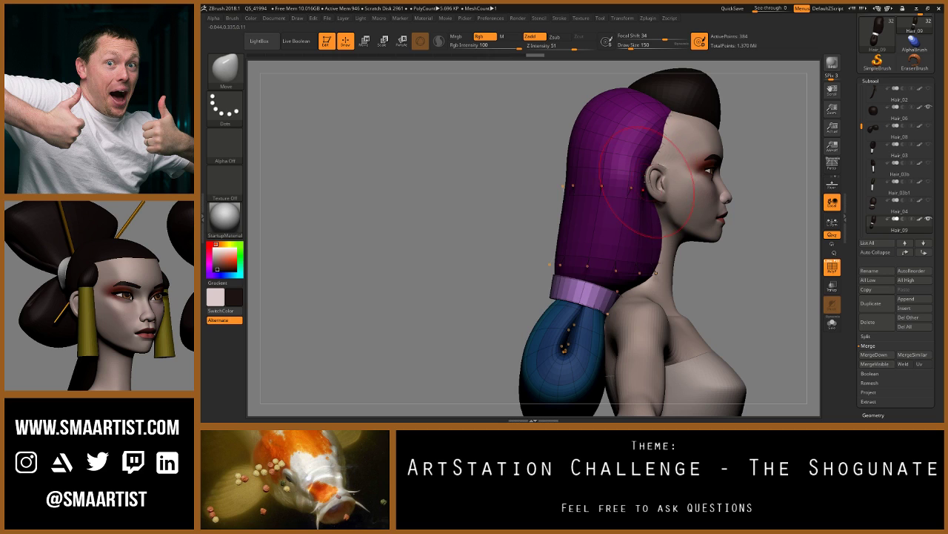
{"action": "right_click_drag", "start_coordinate": [647, 183], "coordinate": [630, 192]}
{"action": "key", "text": "s"}
{"action": "left_click_drag", "start_coordinate": [664, 156], "coordinate": [661, 157]}
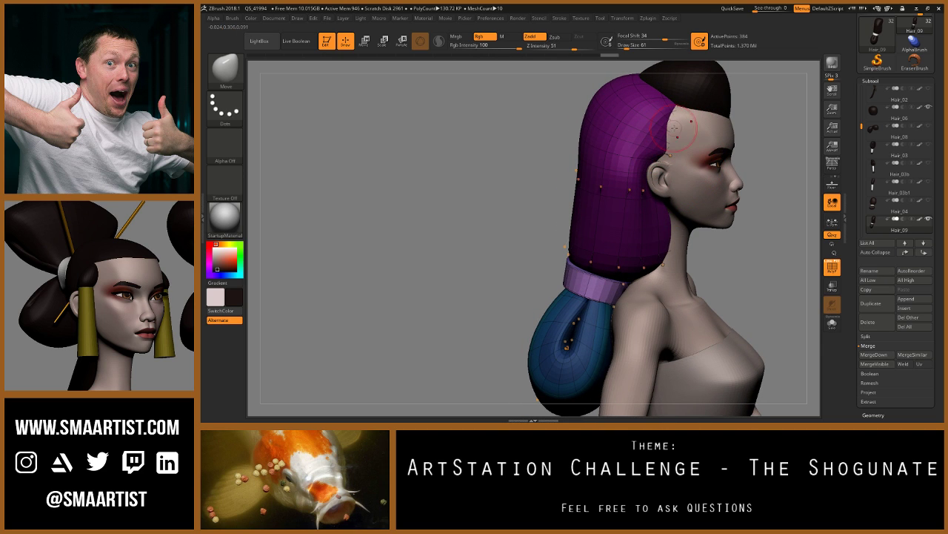
Step: Mask the hair band and tail, leaving only the upper hair polygroup editable
{"action": "right_click_drag", "start_coordinate": [645, 221], "coordinate": [639, 243]}
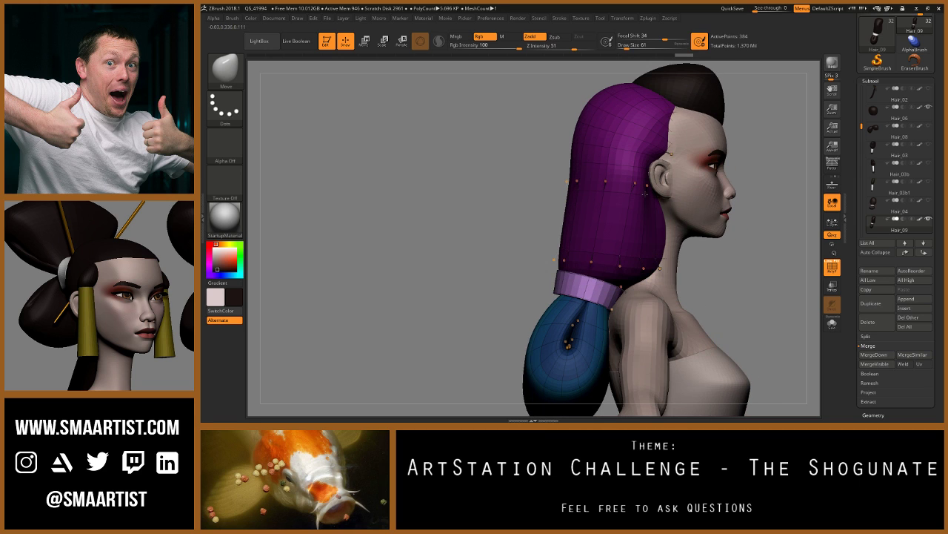
{"action": "key", "text": "s"}
{"action": "left_click_drag", "start_coordinate": [637, 253], "coordinate": [643, 252]}
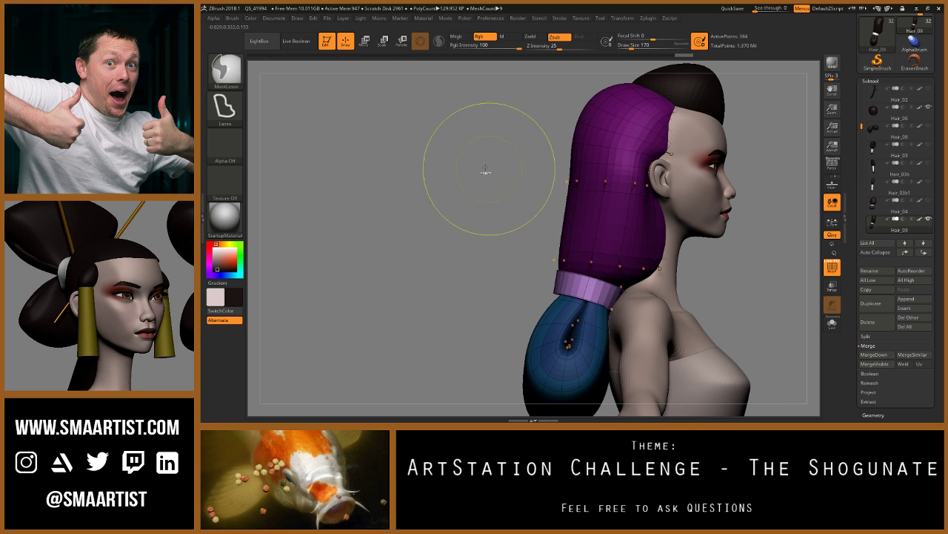
{"action": "key", "text": "w"}
{"action": "left_click", "coordinate": [607, 173]}
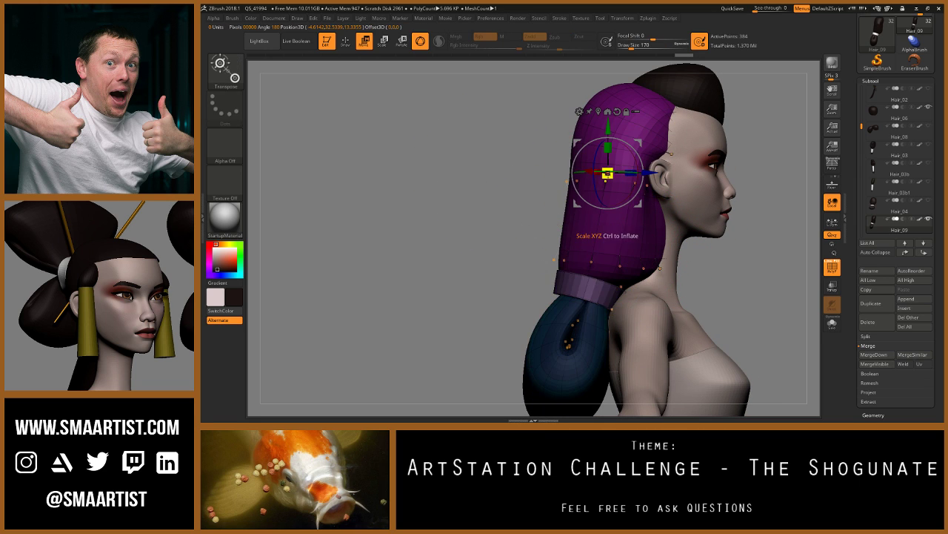
Step: Push the lower front edge of the upper hair back off the neck with the Move brush
{"action": "key", "text": "b"}
{"action": "key", "text": "m"}
{"action": "key", "text": "v"}
{"action": "mouse_move", "coordinate": [612, 186]}
{"action": "right_mouse_down"}
{"action": "mouse_move", "coordinate": [639, 192]}
{"action": "mouse_move", "coordinate": [628, 194]}
{"action": "right_mouse_up"}
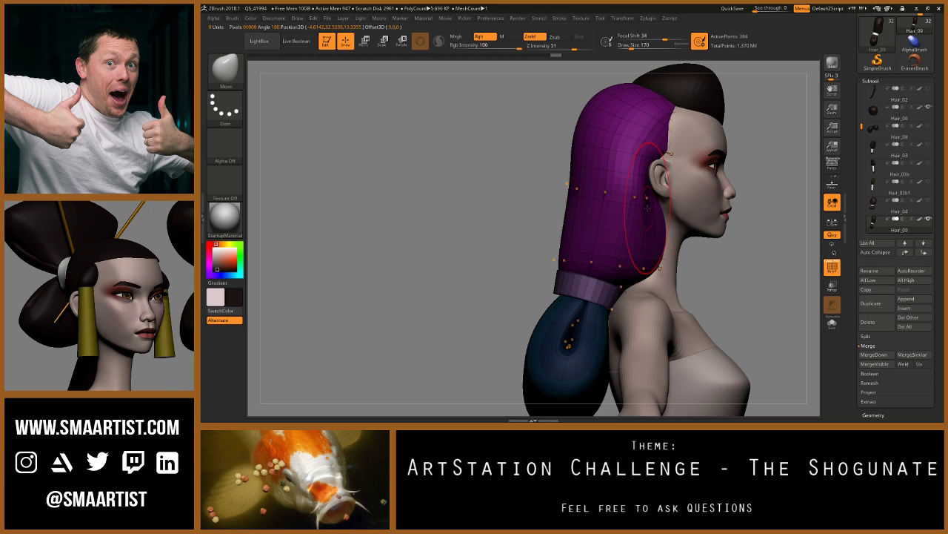
{"action": "key", "text": "s"}
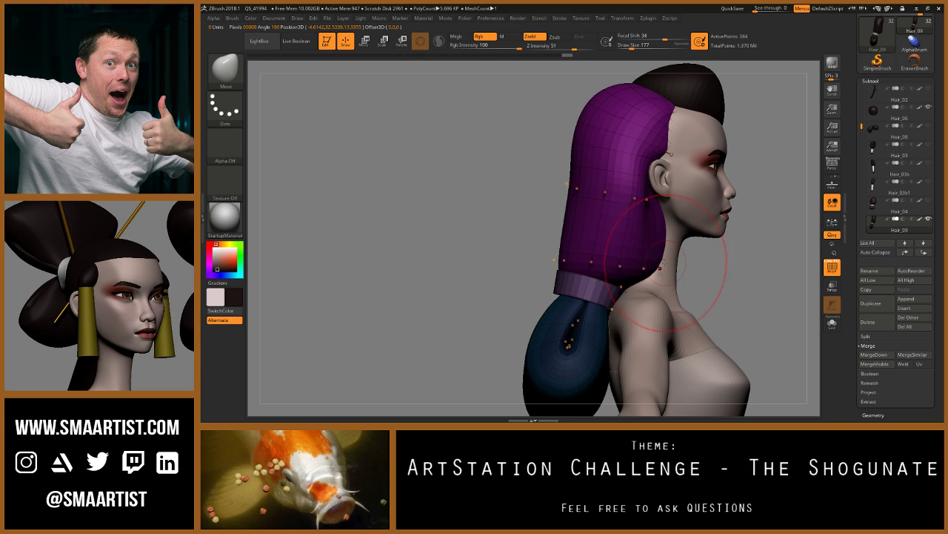
{"action": "key", "text": "s"}
{"action": "left_click_drag", "start_coordinate": [661, 259], "coordinate": [655, 255]}
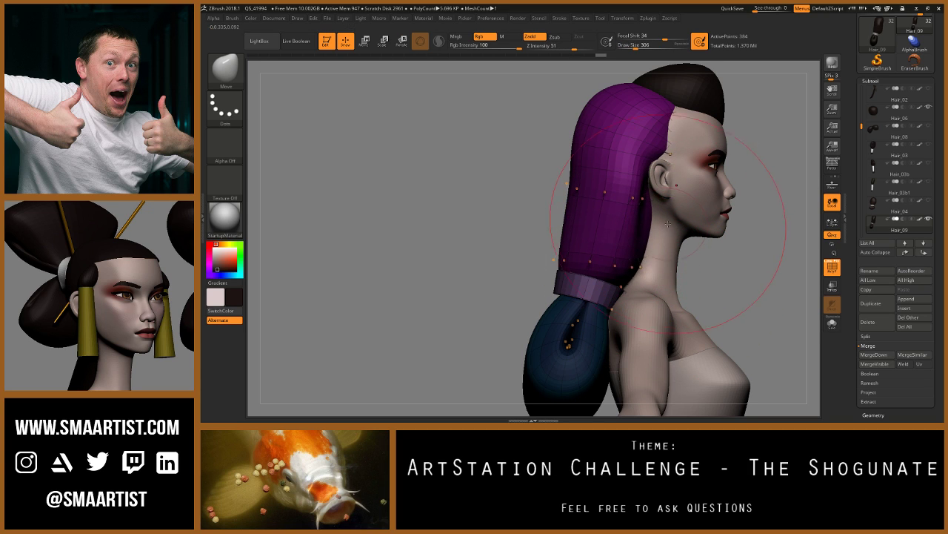
{"action": "key", "text": "s"}
{"action": "mouse_move", "coordinate": [671, 218]}
{"action": "left_mouse_down"}
{"action": "mouse_move", "coordinate": [649, 231]}
{"action": "mouse_move", "coordinate": [626, 225]}
{"action": "left_mouse_up"}
Step: Isolate the hair piece, turn off its smooth preview, and even out the neck-facing polygons with the Move brush at draw size 54
{"action": "left_click", "coordinate": [834, 326]}
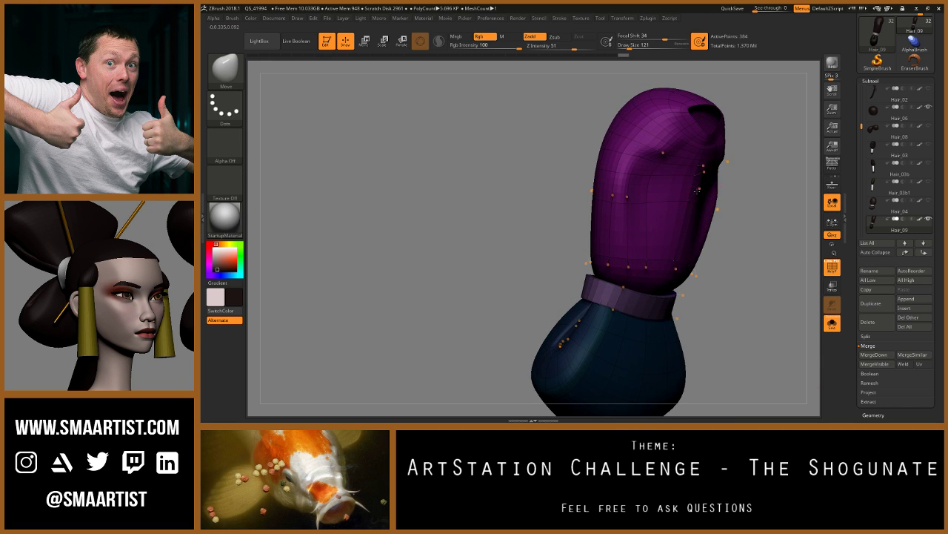
{"action": "key", "text": "shift+d"}
{"action": "right_click_drag", "start_coordinate": [700, 206], "coordinate": [673, 191]}
{"action": "left_click_drag", "start_coordinate": [694, 186], "coordinate": [695, 179], "text": "shift"}
{"action": "right_click_drag", "start_coordinate": [687, 212], "coordinate": [711, 215]}
{"action": "key", "text": "s"}
{"action": "left_click", "coordinate": [651, 199]}
{"action": "key", "text": "s"}
{"action": "left_click_drag", "start_coordinate": [649, 195], "coordinate": [647, 195]}
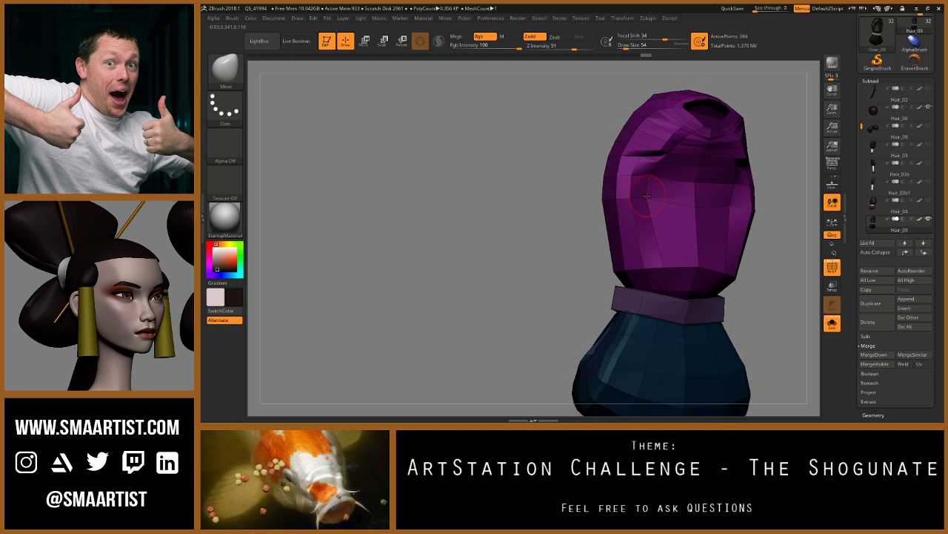
{"action": "right_click_drag", "start_coordinate": [649, 199], "coordinate": [649, 199], "text": "shift"}
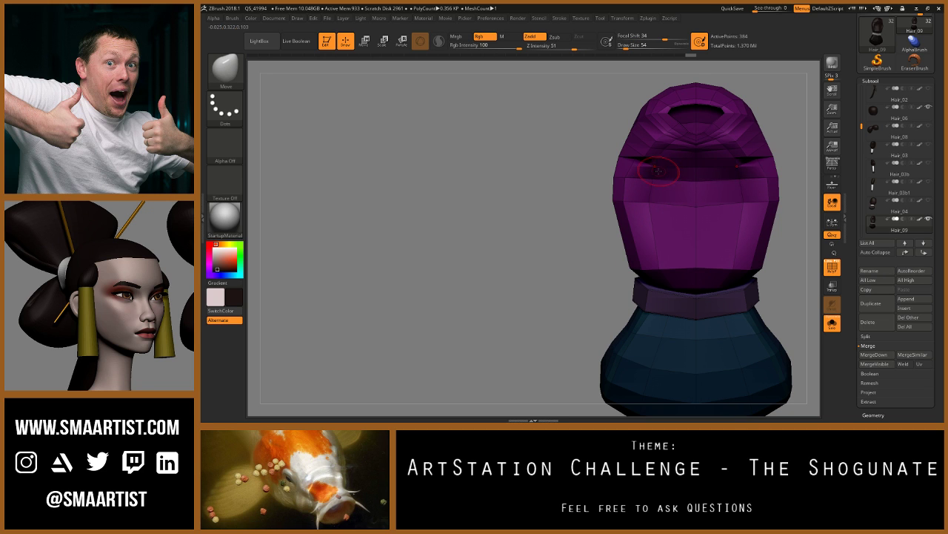
{"action": "right_click_drag", "start_coordinate": [658, 172], "coordinate": [643, 160]}
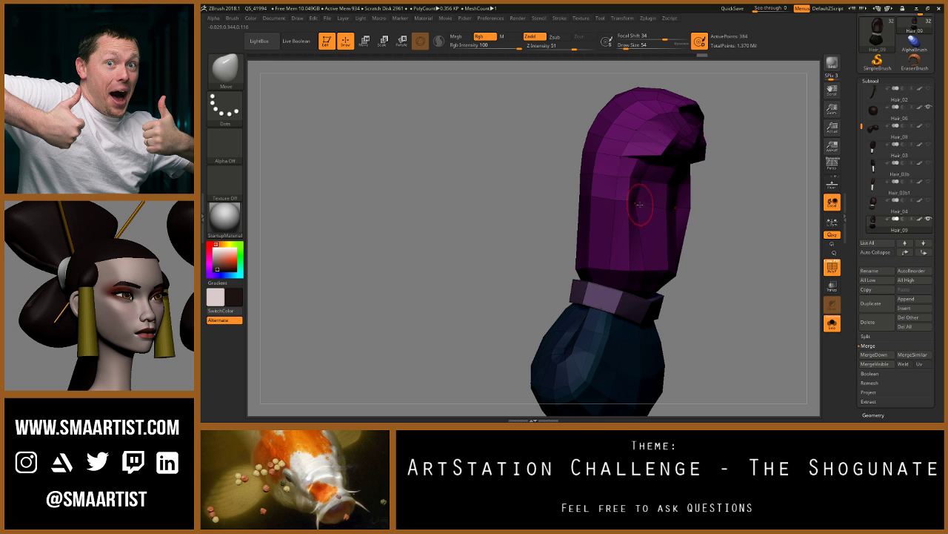
Step: Push the lower front edge of the isolated upper hair back above the band with the Move brush at draw size 121
{"action": "key", "text": "s"}
{"action": "left_click_drag", "start_coordinate": [668, 269], "coordinate": [679, 268]}
{"action": "right_click_drag", "start_coordinate": [680, 269], "coordinate": [681, 268]}
{"action": "left_click_drag", "start_coordinate": [675, 267], "coordinate": [661, 268]}
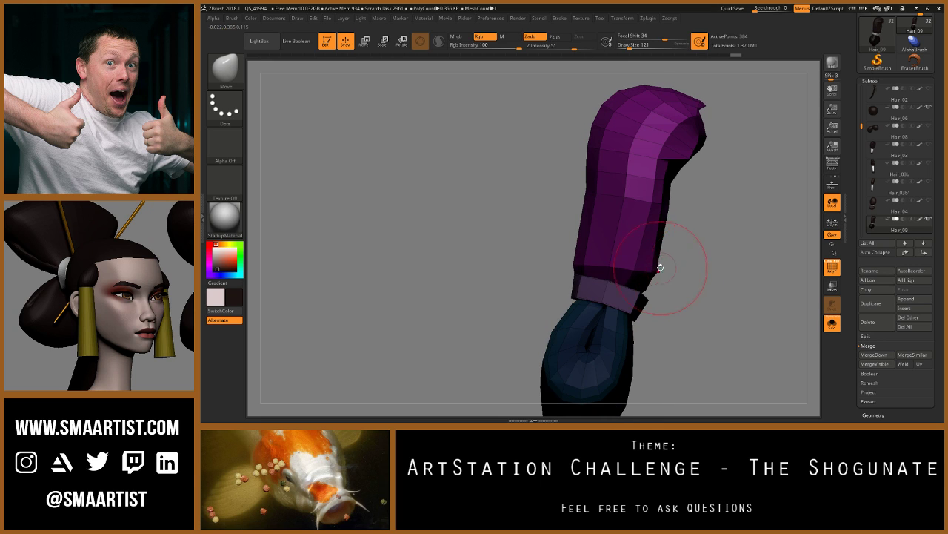
{"action": "right_click_drag", "start_coordinate": [660, 267], "coordinate": [668, 228]}
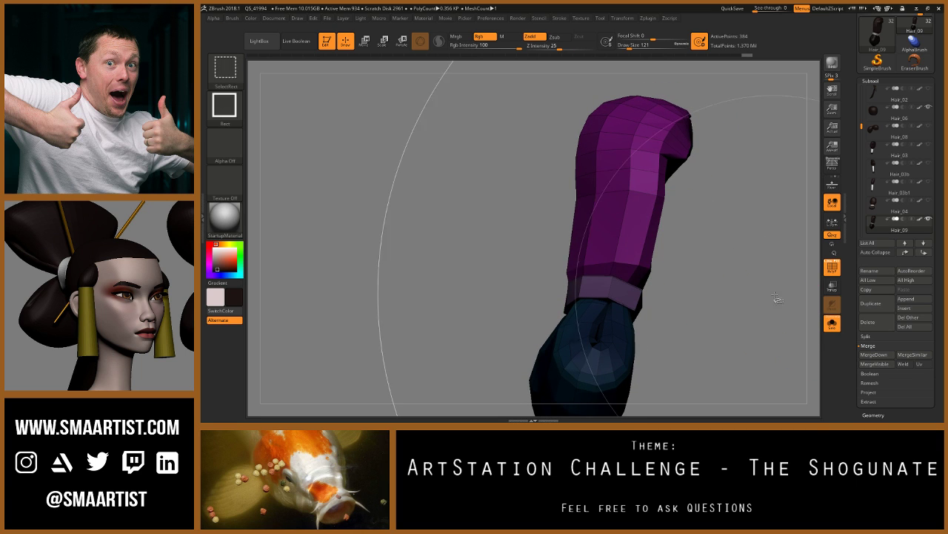
Step: Show the full figure with the smooth preview restored, and adjust the upper hair from behind with the Move brush at draw size 321
{"action": "left_click", "coordinate": [833, 326]}
{"action": "right_click_drag", "start_coordinate": [751, 268], "coordinate": [695, 214], "text": "ctrl"}
{"action": "key", "text": "d"}
{"action": "mouse_move", "coordinate": [694, 211]}
{"action": "left_mouse_down"}
{"action": "mouse_move", "coordinate": [595, 192]}
{"action": "mouse_move", "coordinate": [591, 201]}
{"action": "left_mouse_up"}
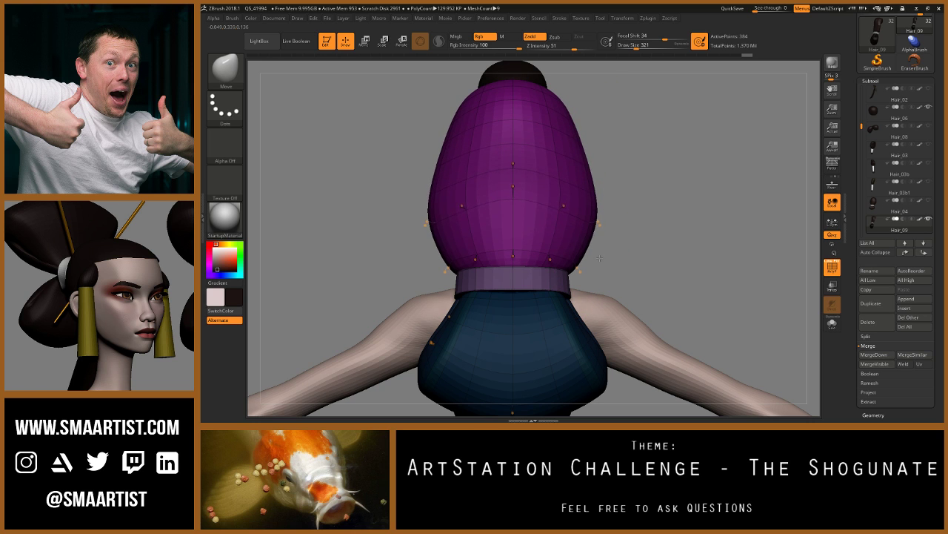
{"action": "left_click_drag", "start_coordinate": [605, 271], "coordinate": [623, 223]}
{"action": "right_click_drag", "start_coordinate": [623, 223], "coordinate": [635, 239]}
Step: Hide the wireframe and pull the back contour of the upper hair outward with the Move brush at draw size 265
{"action": "key", "text": "shift+f"}
{"action": "key", "text": "s"}
{"action": "left_click_drag", "start_coordinate": [636, 239], "coordinate": [629, 239]}
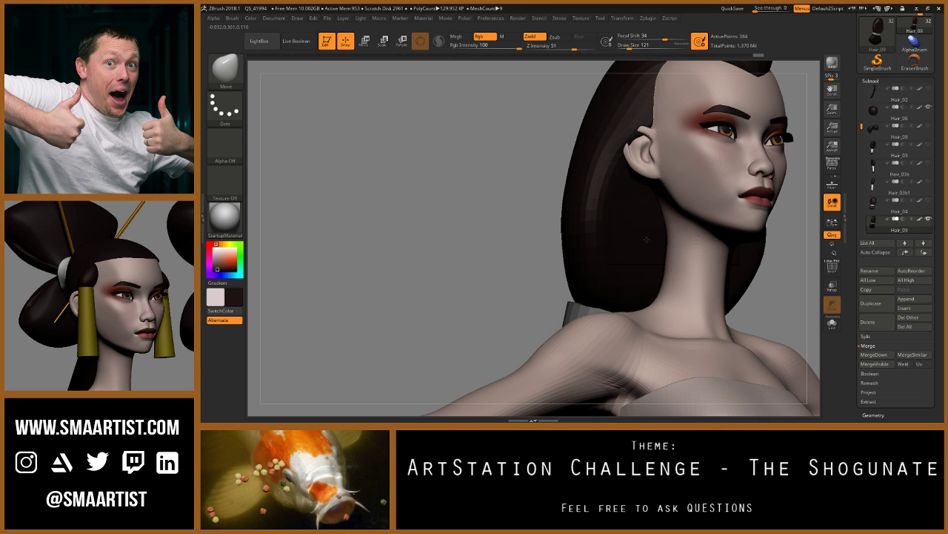
{"action": "right_click_drag", "start_coordinate": [627, 221], "coordinate": [613, 214]}
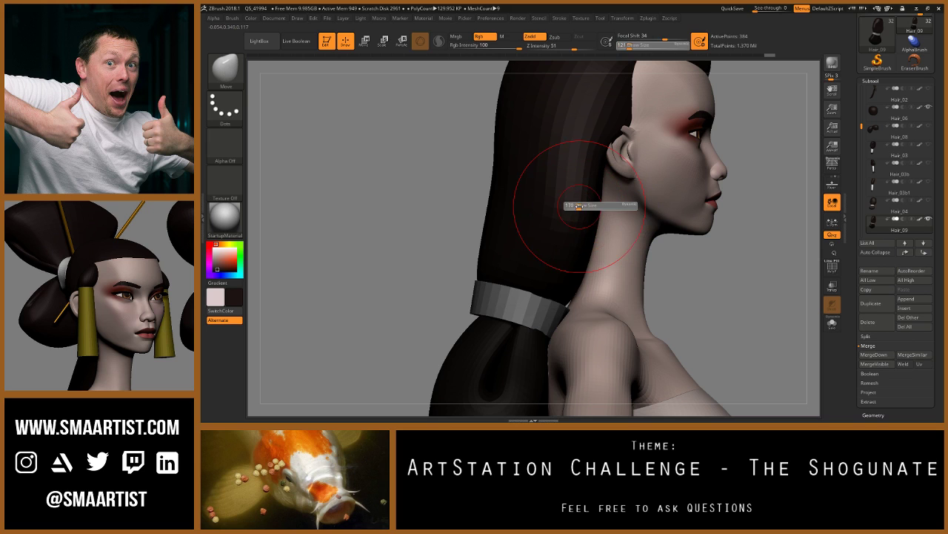
{"action": "left_click_drag", "start_coordinate": [578, 206], "coordinate": [576, 202]}
{"action": "key", "text": "s"}
{"action": "left_click_drag", "start_coordinate": [498, 177], "coordinate": [478, 175]}
{"action": "mouse_move", "coordinate": [525, 219]}
{"action": "right_mouse_down", "text": "ctrl"}
{"action": "mouse_move", "coordinate": [512, 190]}
{"action": "mouse_move", "coordinate": [530, 208]}
{"action": "mouse_move", "coordinate": [545, 258]}
{"action": "mouse_move", "coordinate": [563, 258]}
{"action": "right_mouse_up", "text": "ctrl"}
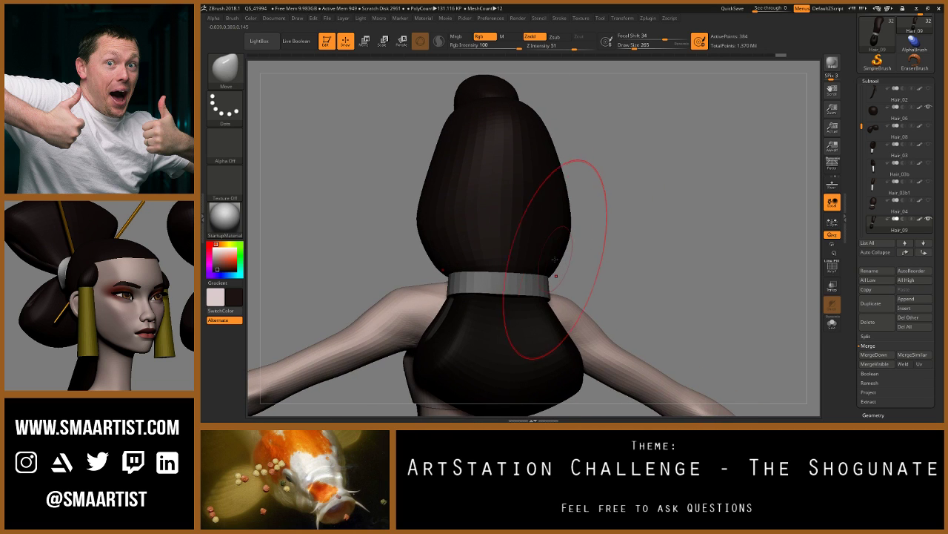
{"action": "left_click_drag", "start_coordinate": [576, 253], "coordinate": [558, 257], "text": "shift"}
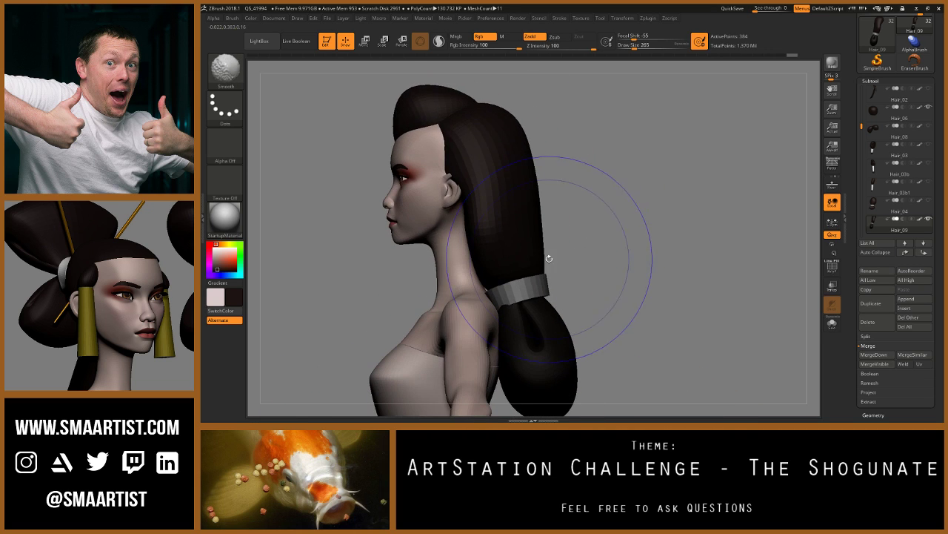
Step: Show the unsubdivided wireframe and reshape the upper hair's front edge behind the ear with the Move brush at draw size 74
{"action": "mouse_move", "coordinate": [535, 206]}
{"action": "left_mouse_down"}
{"action": "mouse_move", "coordinate": [530, 183]}
{"action": "mouse_move", "coordinate": [639, 192]}
{"action": "left_mouse_up"}
{"action": "mouse_move", "coordinate": [415, 189]}
{"action": "left_mouse_down"}
{"action": "mouse_move", "coordinate": [556, 186]}
{"action": "mouse_move", "coordinate": [489, 174]}
{"action": "mouse_move", "coordinate": [483, 182]}
{"action": "mouse_move", "coordinate": [480, 170]}
{"action": "left_mouse_up"}
{"action": "key", "text": "s"}
{"action": "mouse_move", "coordinate": [396, 177]}
{"action": "left_mouse_down"}
{"action": "mouse_move", "coordinate": [492, 183]}
{"action": "mouse_move", "coordinate": [483, 176]}
{"action": "left_mouse_up"}
{"action": "mouse_move", "coordinate": [483, 176]}
{"action": "right_mouse_down"}
{"action": "mouse_move", "coordinate": [449, 180]}
{"action": "mouse_move", "coordinate": [538, 211]}
{"action": "mouse_move", "coordinate": [486, 192]}
{"action": "mouse_move", "coordinate": [446, 231]}
{"action": "mouse_move", "coordinate": [524, 200]}
{"action": "mouse_move", "coordinate": [512, 194]}
{"action": "mouse_move", "coordinate": [502, 211]}
{"action": "mouse_move", "coordinate": [458, 190]}
{"action": "mouse_move", "coordinate": [445, 175]}
{"action": "mouse_move", "coordinate": [465, 152]}
{"action": "mouse_move", "coordinate": [469, 175]}
{"action": "mouse_move", "coordinate": [460, 163]}
{"action": "right_mouse_up"}
{"action": "key", "text": "shift+f"}
{"action": "key", "text": "shift+d"}
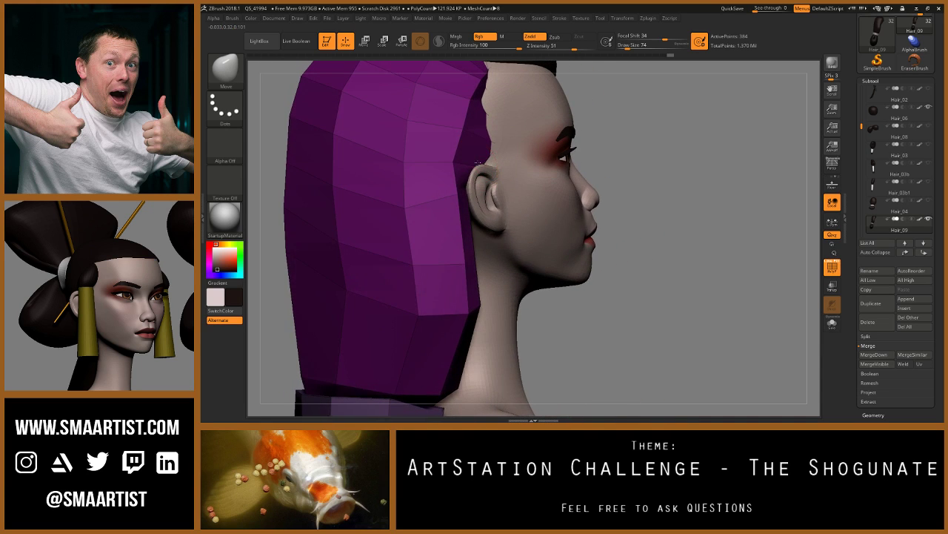
{"action": "left_click_drag", "start_coordinate": [455, 173], "coordinate": [451, 197]}
Step: Push the upper hair's lower front edge away from the neck with the Move brush at draw size 113
{"action": "right_click_drag", "start_coordinate": [399, 203], "coordinate": [386, 218]}
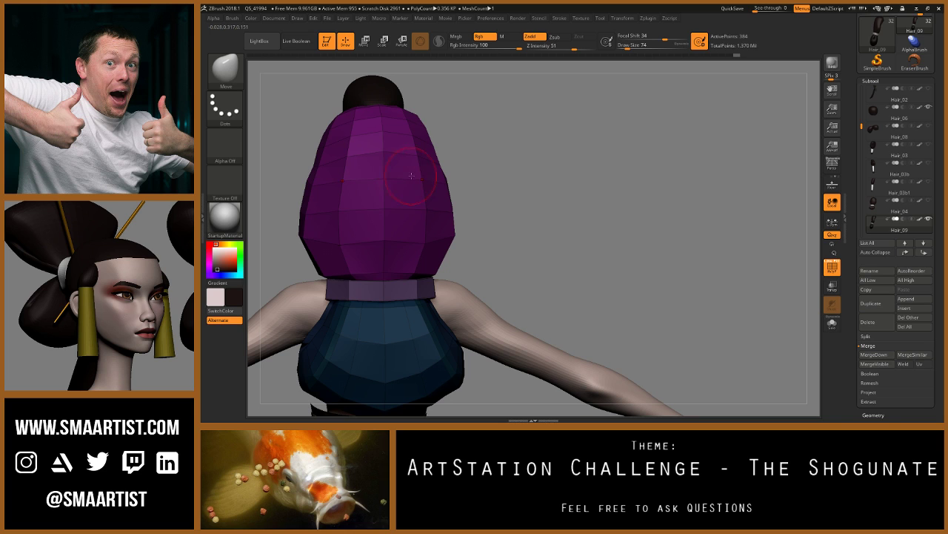
{"action": "left_click_drag", "start_coordinate": [478, 188], "coordinate": [585, 199]}
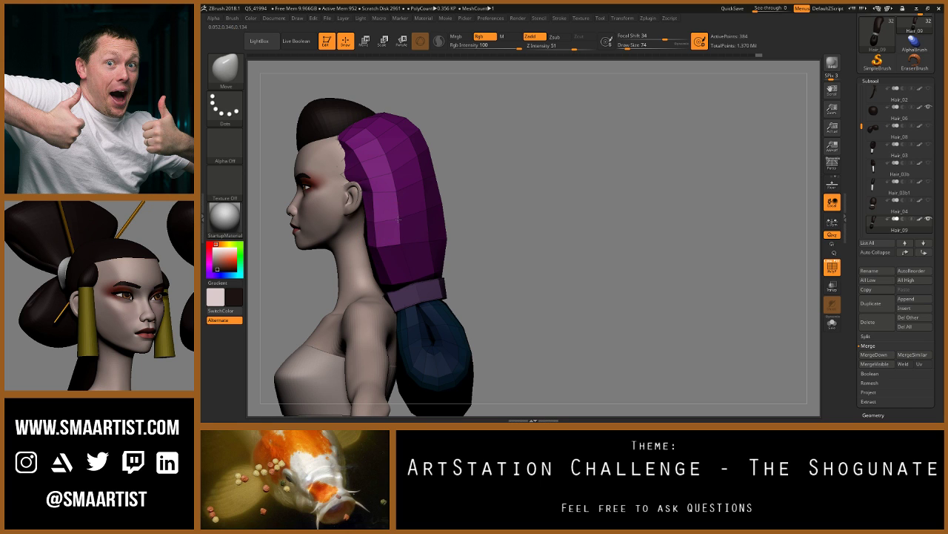
{"action": "key", "text": "s"}
{"action": "left_click_drag", "start_coordinate": [376, 244], "coordinate": [376, 244]}
{"action": "right_click_drag", "start_coordinate": [376, 244], "coordinate": [415, 242]}
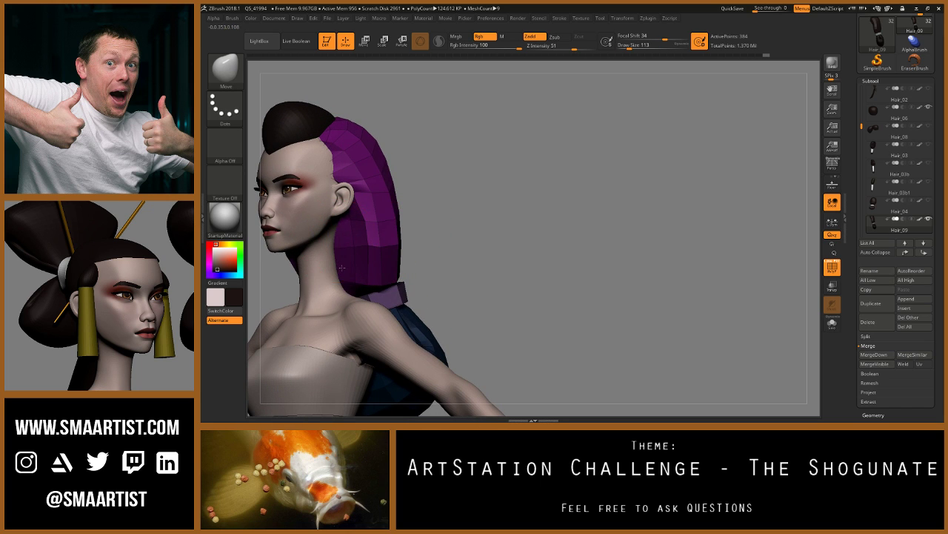
{"action": "left_click_drag", "start_coordinate": [341, 268], "coordinate": [356, 262]}
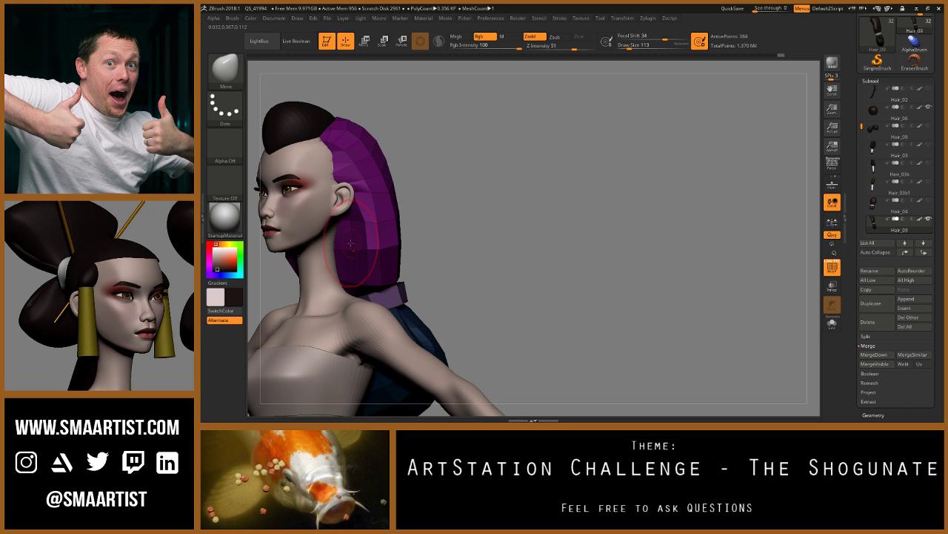
{"action": "right_click_drag", "start_coordinate": [351, 243], "coordinate": [334, 247]}
{"action": "left_click_drag", "start_coordinate": [344, 248], "coordinate": [354, 248]}
{"action": "mouse_move", "coordinate": [355, 247]}
{"action": "right_mouse_down"}
{"action": "mouse_move", "coordinate": [367, 241]}
{"action": "mouse_move", "coordinate": [378, 271]}
{"action": "right_mouse_up"}
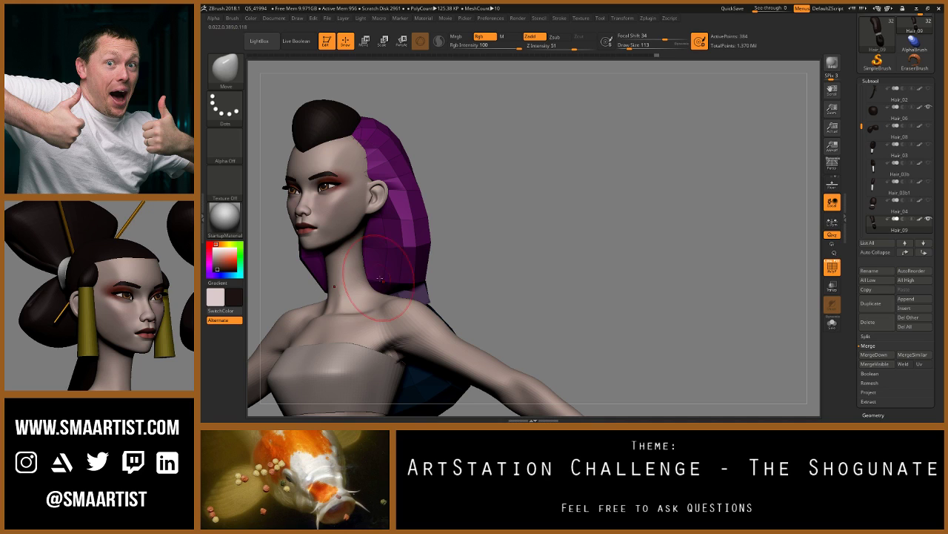
Step: Isolate the hair piece and even out its neck-facing edge loops with the Move brush at draw size 67
{"action": "left_click", "coordinate": [832, 323]}
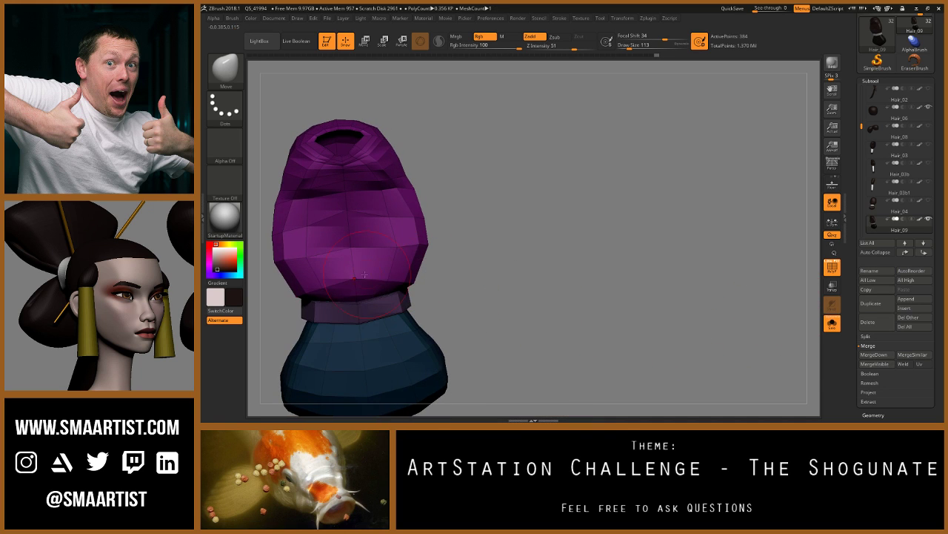
{"action": "key", "text": "s"}
{"action": "left_click_drag", "start_coordinate": [354, 278], "coordinate": [353, 282]}
{"action": "mouse_move", "coordinate": [353, 281]}
{"action": "right_mouse_down"}
{"action": "mouse_move", "coordinate": [363, 282]}
{"action": "mouse_move", "coordinate": [346, 252]}
{"action": "right_mouse_up"}
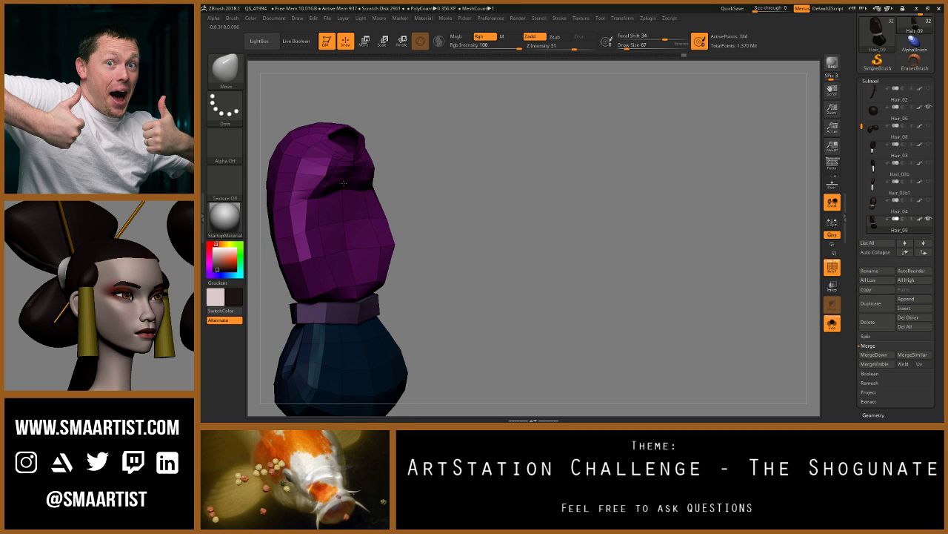
{"action": "left_click_drag", "start_coordinate": [343, 182], "coordinate": [340, 197]}
{"action": "right_click_drag", "start_coordinate": [417, 269], "coordinate": [392, 252]}
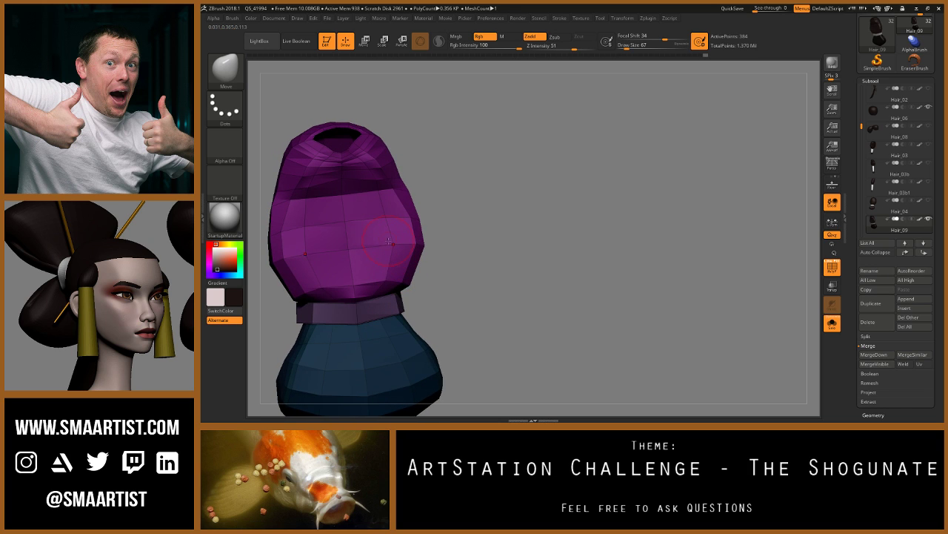
Step: Show the full figure with the smooth preview and refine the hair edge beside the neck with the Move brush at draw size 38
{"action": "left_click", "coordinate": [832, 324]}
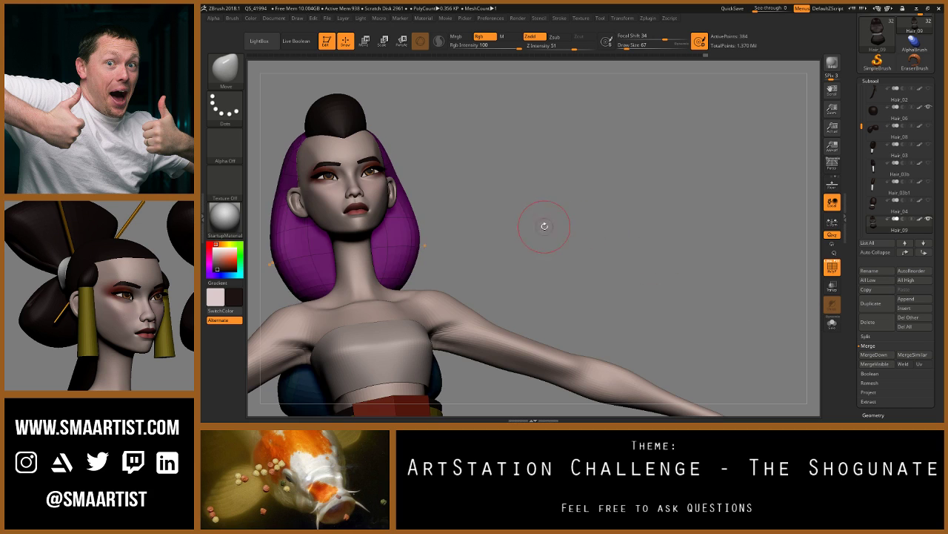
{"action": "left_click_drag", "start_coordinate": [545, 226], "coordinate": [482, 210]}
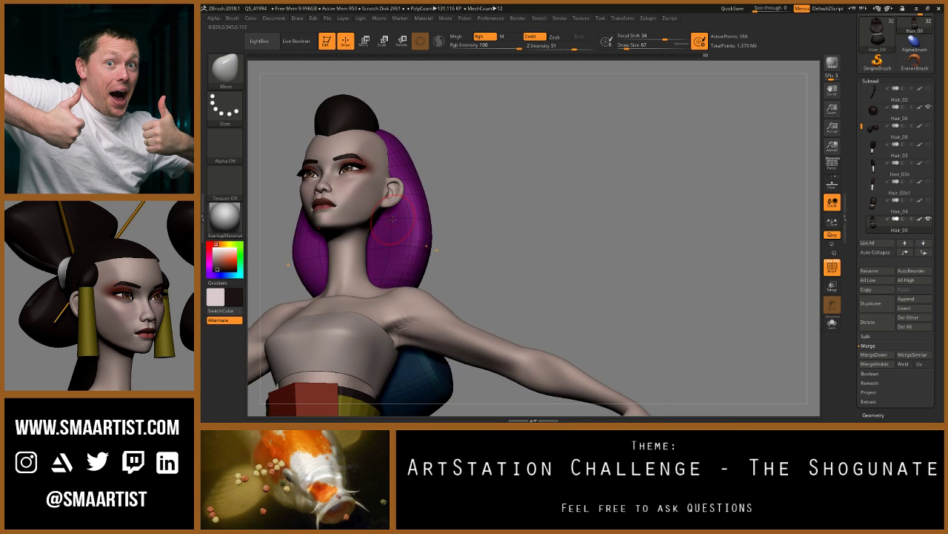
{"action": "key", "text": "s"}
{"action": "left_click_drag", "start_coordinate": [393, 220], "coordinate": [405, 231]}
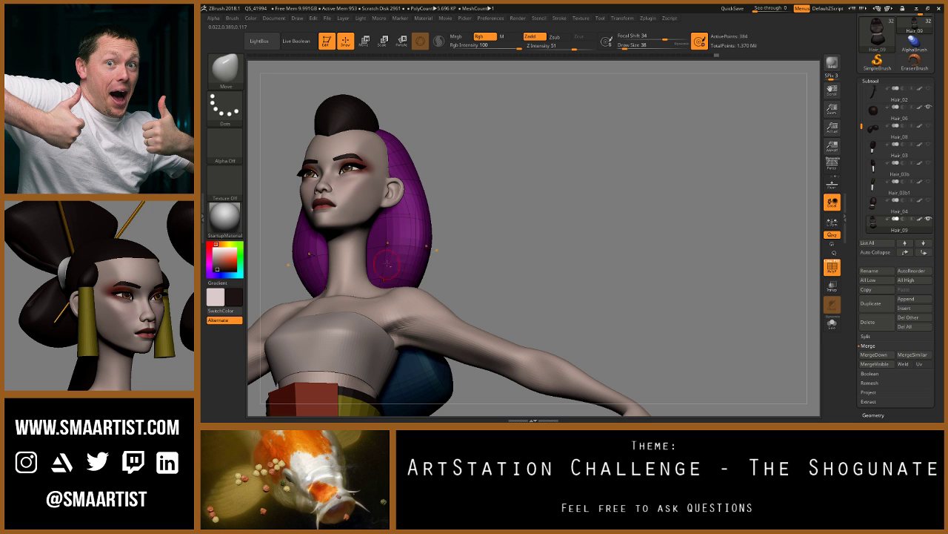
{"action": "left_click_drag", "start_coordinate": [404, 247], "coordinate": [407, 247]}
{"action": "mouse_move", "coordinate": [495, 244]}
{"action": "left_mouse_down"}
{"action": "mouse_move", "coordinate": [492, 208]}
{"action": "mouse_move", "coordinate": [478, 260]}
{"action": "left_mouse_up"}
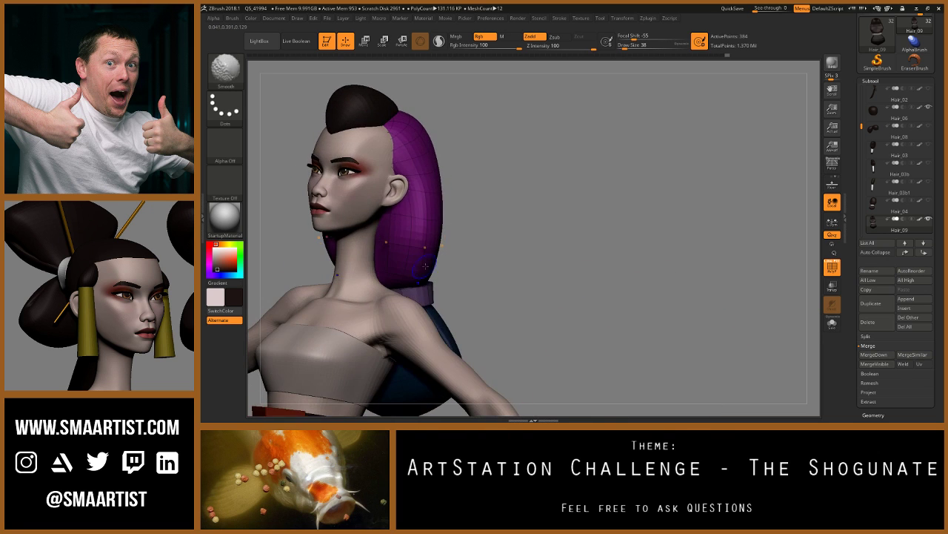
Step: Hide the wireframe and adjust the hairline at the temple with the Move brush at draw size 74
{"action": "key", "text": "shift+f"}
{"action": "right_click_drag", "start_coordinate": [478, 261], "coordinate": [449, 239], "text": "ctrl"}
{"action": "mouse_move", "coordinate": [448, 239]}
{"action": "left_mouse_down"}
{"action": "mouse_move", "coordinate": [503, 244]}
{"action": "mouse_move", "coordinate": [457, 271]}
{"action": "left_mouse_up"}
{"action": "mouse_move", "coordinate": [455, 271]}
{"action": "right_mouse_down"}
{"action": "mouse_move", "coordinate": [478, 222]}
{"action": "mouse_move", "coordinate": [474, 203]}
{"action": "mouse_move", "coordinate": [540, 229]}
{"action": "mouse_move", "coordinate": [512, 246]}
{"action": "mouse_move", "coordinate": [438, 170]}
{"action": "mouse_move", "coordinate": [429, 208]}
{"action": "mouse_move", "coordinate": [425, 200]}
{"action": "right_mouse_up"}
{"action": "key", "text": "s"}
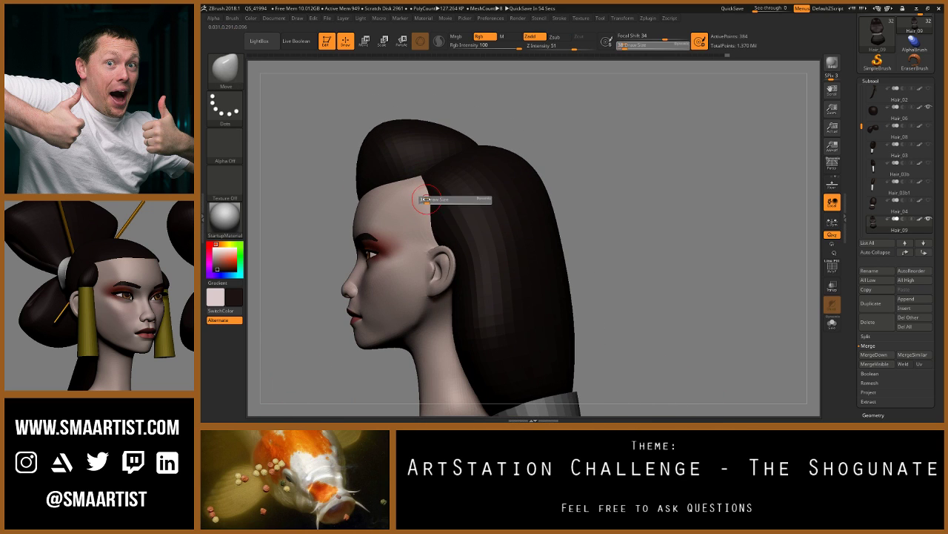
{"action": "key", "text": "s"}
{"action": "left_click_drag", "start_coordinate": [421, 195], "coordinate": [431, 206]}
{"action": "mouse_move", "coordinate": [432, 206]}
{"action": "right_mouse_down"}
{"action": "mouse_move", "coordinate": [444, 215]}
{"action": "mouse_move", "coordinate": [459, 202]}
{"action": "mouse_move", "coordinate": [495, 224]}
{"action": "mouse_move", "coordinate": [558, 225]}
{"action": "mouse_move", "coordinate": [486, 222]}
{"action": "mouse_move", "coordinate": [485, 163]}
{"action": "mouse_move", "coordinate": [569, 181]}
{"action": "right_mouse_up"}
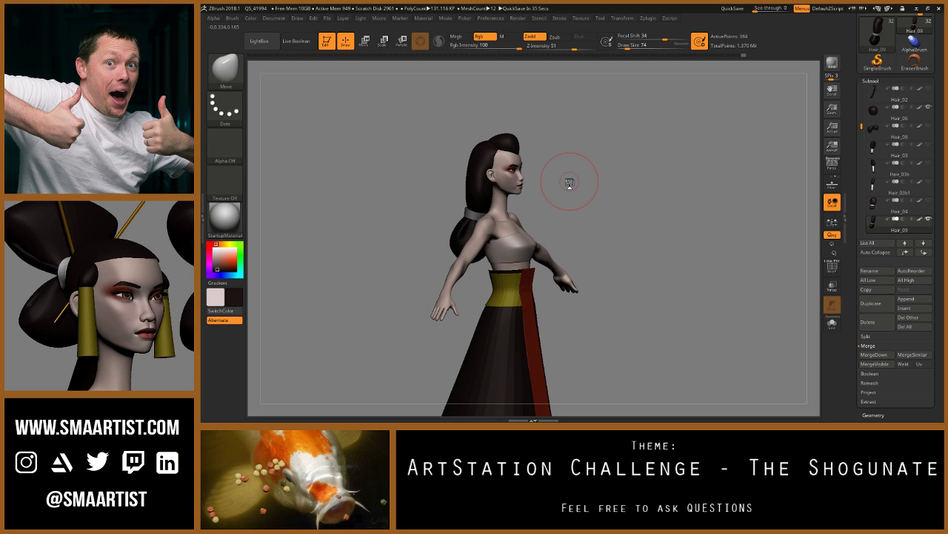
Step: Turn on perspective and examine the hairstyle's silhouette on the figure from several sides
{"action": "key", "text": "p"}
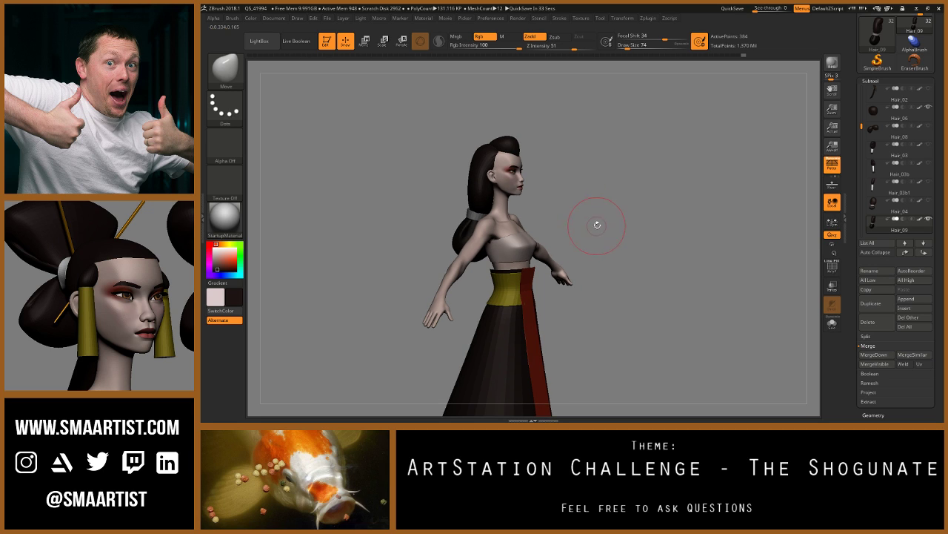
{"action": "mouse_move", "coordinate": [598, 212]}
{"action": "right_mouse_down"}
{"action": "mouse_move", "coordinate": [609, 218]}
{"action": "mouse_move", "coordinate": [576, 203]}
{"action": "mouse_move", "coordinate": [589, 205]}
{"action": "right_mouse_up"}
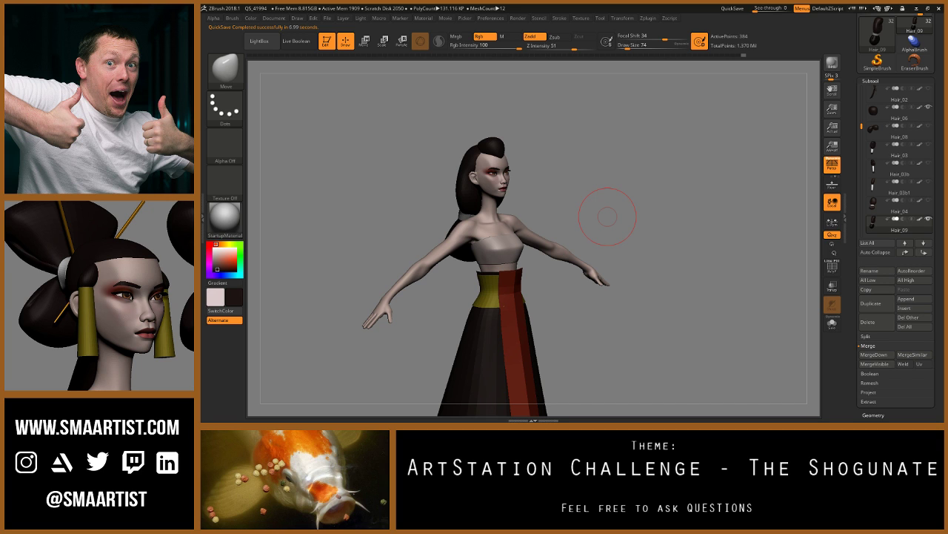
{"action": "mouse_move", "coordinate": [561, 250]}
{"action": "left_mouse_down"}
{"action": "mouse_move", "coordinate": [576, 167]}
{"action": "mouse_move", "coordinate": [572, 175]}
{"action": "left_mouse_up"}
{"action": "right_click_drag", "start_coordinate": [572, 175], "coordinate": [568, 174], "text": "shift"}
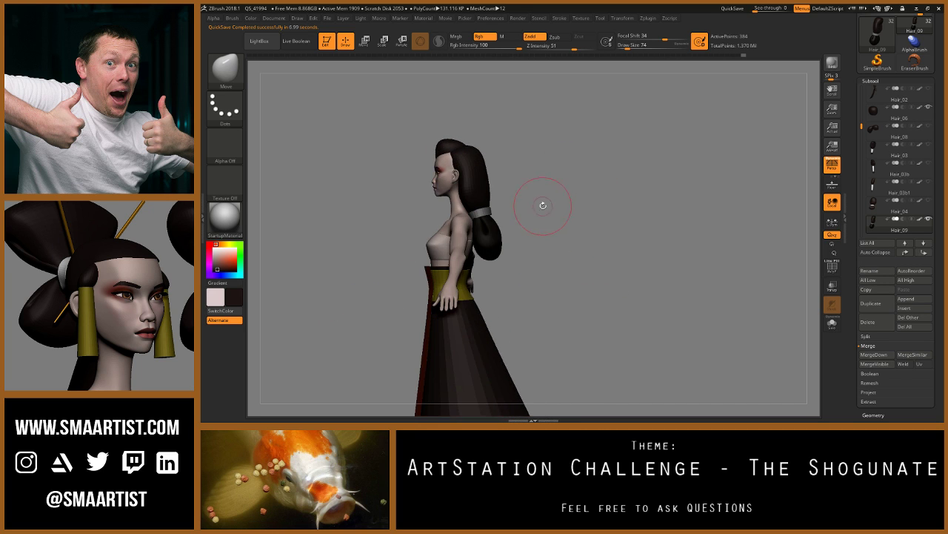
{"action": "right_click_drag", "start_coordinate": [516, 200], "coordinate": [568, 238], "text": "alt"}
{"action": "left_click_drag", "start_coordinate": [527, 213], "coordinate": [540, 215]}
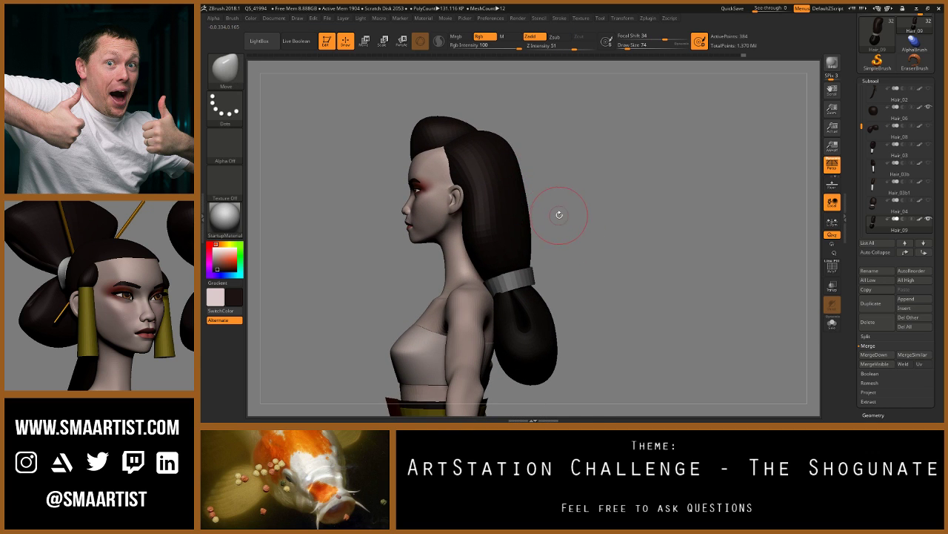
{"action": "mouse_move", "coordinate": [559, 214]}
{"action": "right_mouse_down"}
{"action": "mouse_move", "coordinate": [498, 216]}
{"action": "mouse_move", "coordinate": [557, 219]}
{"action": "right_mouse_up"}
{"action": "left_click_drag", "start_coordinate": [557, 219], "coordinate": [529, 209]}
Step: Refine the side profile of the upper hair with the Move brush at draw size 170, and check it without the wireframe
{"action": "key", "text": "shift+f"}
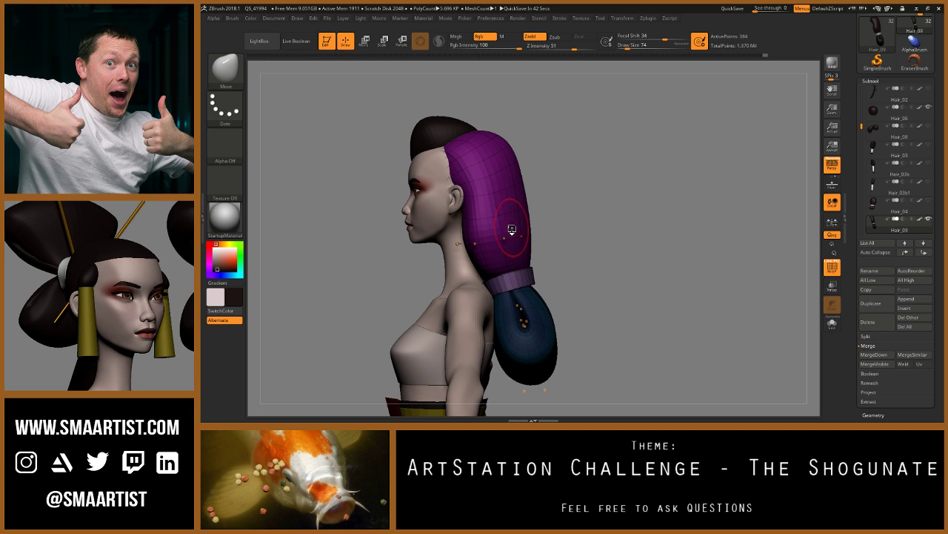
{"action": "key", "text": "s"}
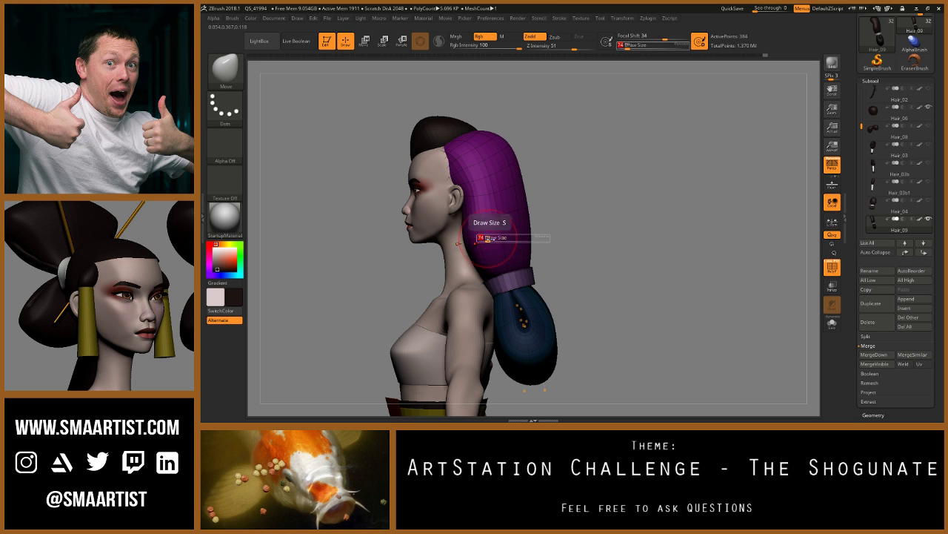
{"action": "left_click_drag", "start_coordinate": [482, 238], "coordinate": [505, 238]}
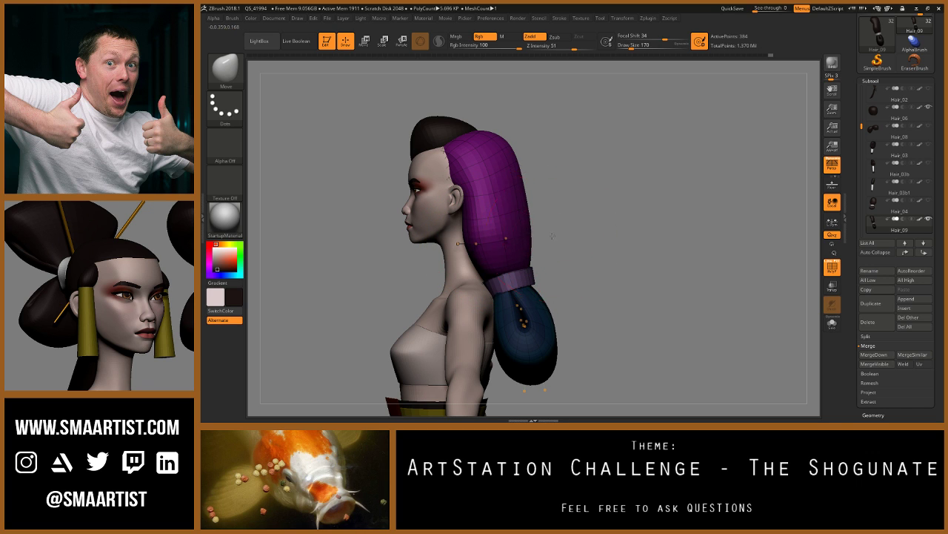
{"action": "left_click_drag", "start_coordinate": [552, 236], "coordinate": [573, 225]}
{"action": "right_click_drag", "start_coordinate": [589, 236], "coordinate": [566, 220]}
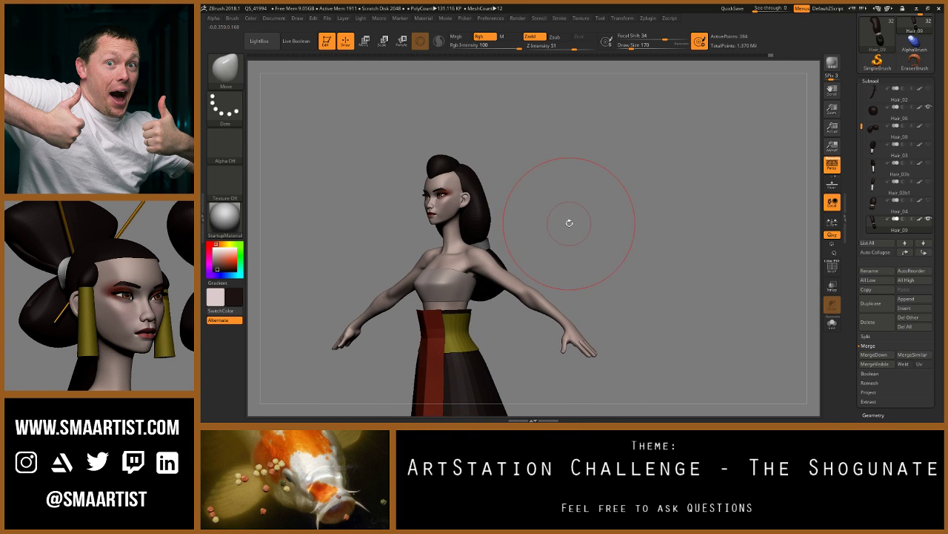
{"action": "mouse_move", "coordinate": [569, 222]}
{"action": "left_mouse_down"}
{"action": "mouse_move", "coordinate": [583, 220]}
{"action": "mouse_move", "coordinate": [575, 240]}
{"action": "left_mouse_up"}
{"action": "mouse_move", "coordinate": [574, 240]}
{"action": "right_mouse_down"}
{"action": "mouse_move", "coordinate": [545, 218]}
{"action": "mouse_move", "coordinate": [577, 231]}
{"action": "right_mouse_up"}
{"action": "mouse_move", "coordinate": [575, 230]}
{"action": "left_mouse_down"}
{"action": "mouse_move", "coordinate": [603, 199]}
{"action": "mouse_move", "coordinate": [593, 197]}
{"action": "left_mouse_up"}
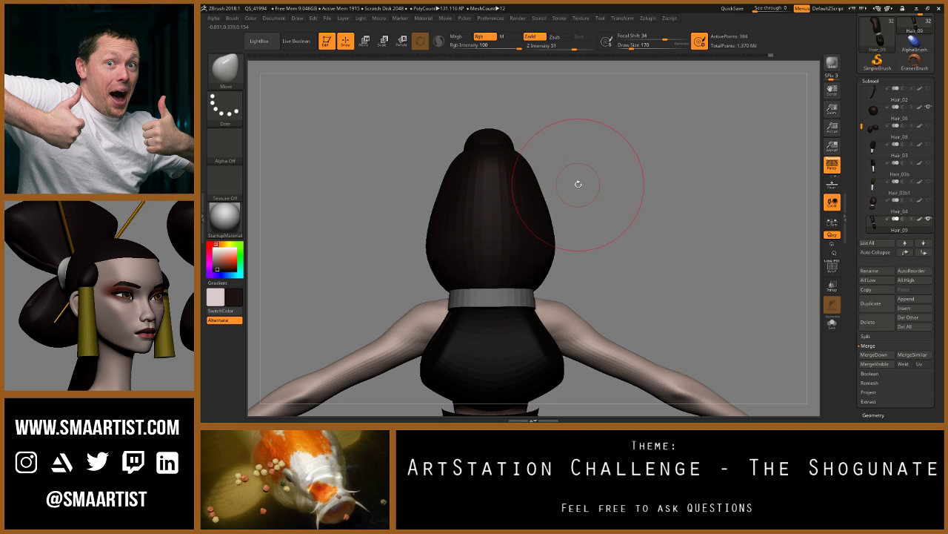
Step: Show the wireframe and reshape the upper hair's side and back silhouette with the Move brush at draw size 121
{"action": "key", "text": "shift+f"}
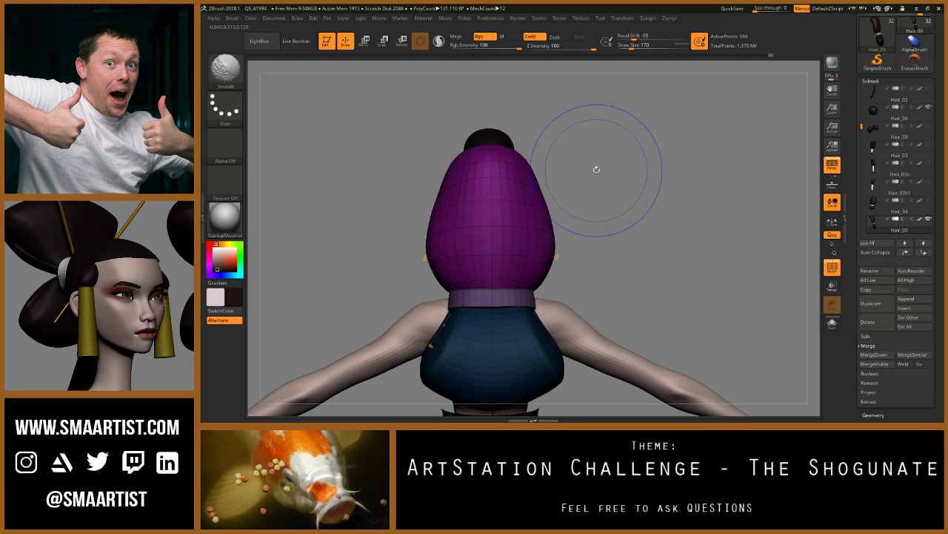
{"action": "mouse_move", "coordinate": [549, 189]}
{"action": "left_mouse_down"}
{"action": "mouse_move", "coordinate": [519, 192]}
{"action": "mouse_move", "coordinate": [545, 186]}
{"action": "left_mouse_up"}
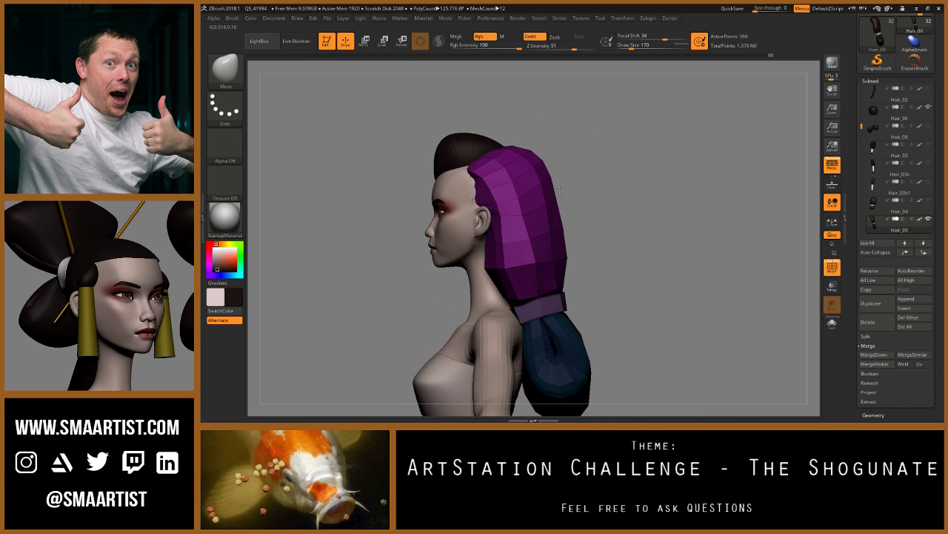
{"action": "key", "text": "s"}
{"action": "left_click", "coordinate": [546, 183]}
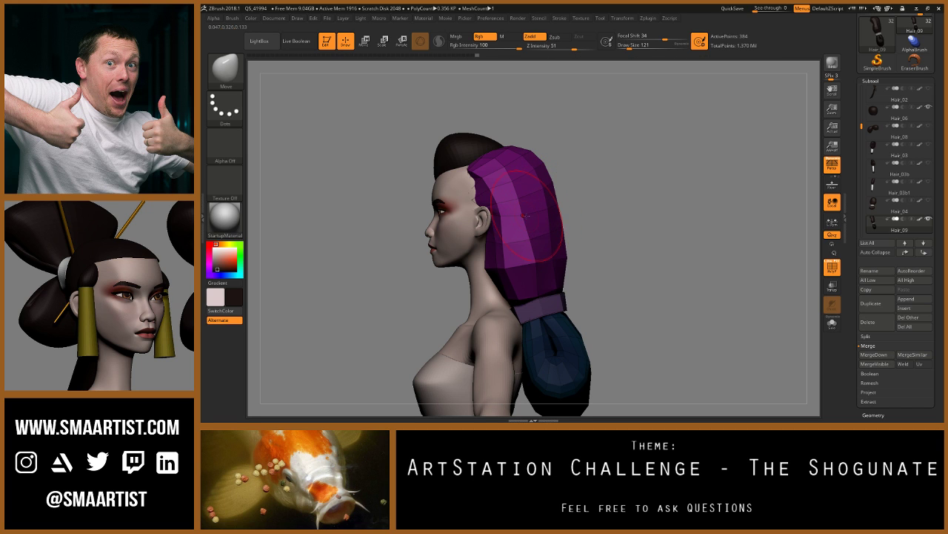
{"action": "left_click_drag", "start_coordinate": [563, 201], "coordinate": [557, 231]}
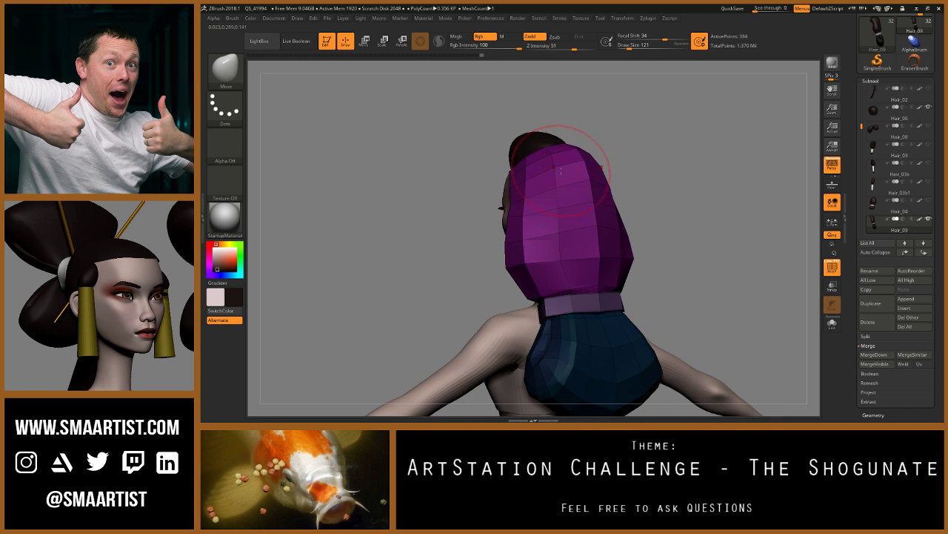
{"action": "mouse_move", "coordinate": [606, 169]}
{"action": "left_mouse_down"}
{"action": "mouse_move", "coordinate": [594, 151]}
{"action": "mouse_move", "coordinate": [552, 151]}
{"action": "left_mouse_up"}
Step: Refine the back of the upper hair above the band with the Move brush at draw sizes 81 and 113
{"action": "key", "text": "s"}
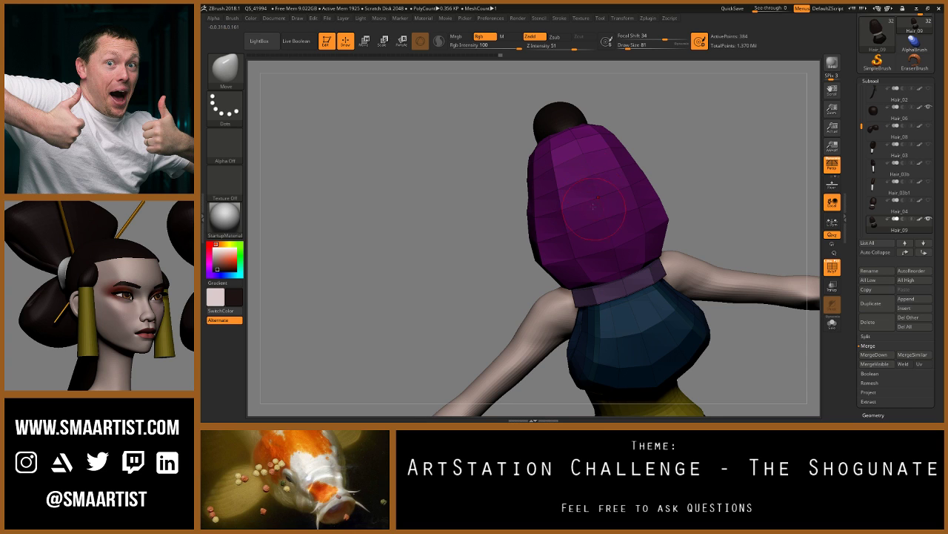
{"action": "left_click_drag", "start_coordinate": [593, 206], "coordinate": [601, 221], "text": "shift"}
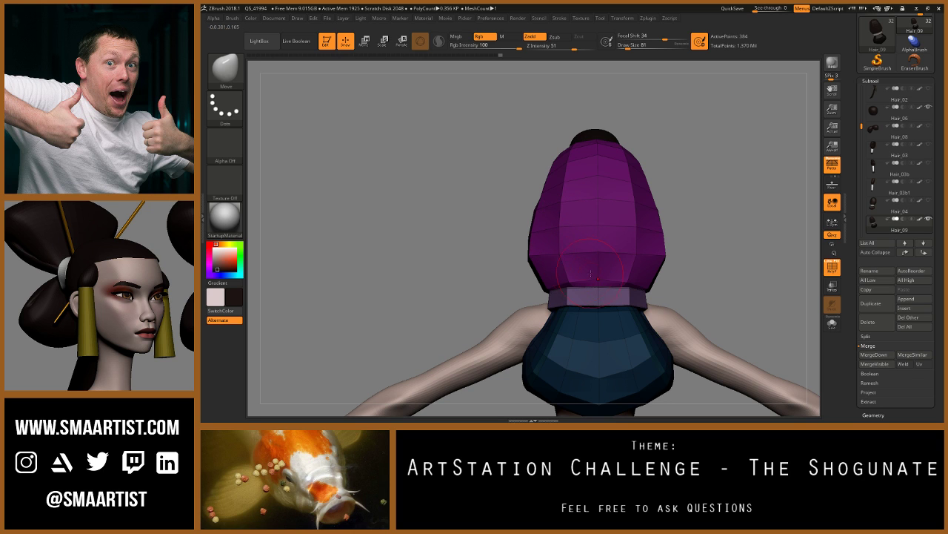
{"action": "right_click_drag", "start_coordinate": [596, 277], "coordinate": [571, 276]}
{"action": "key", "text": "s"}
{"action": "left_click_drag", "start_coordinate": [642, 260], "coordinate": [686, 258]}
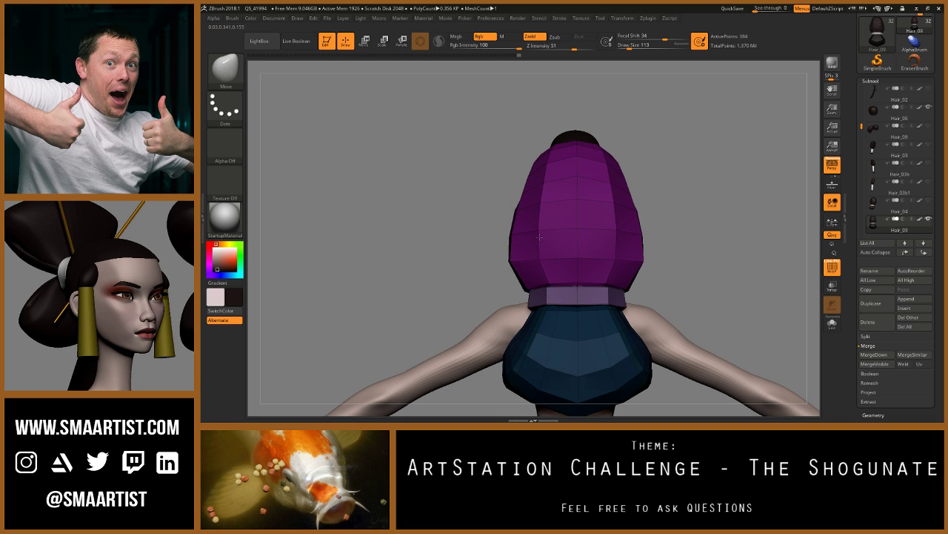
{"action": "right_click_drag", "start_coordinate": [540, 232], "coordinate": [593, 219], "text": "shift"}
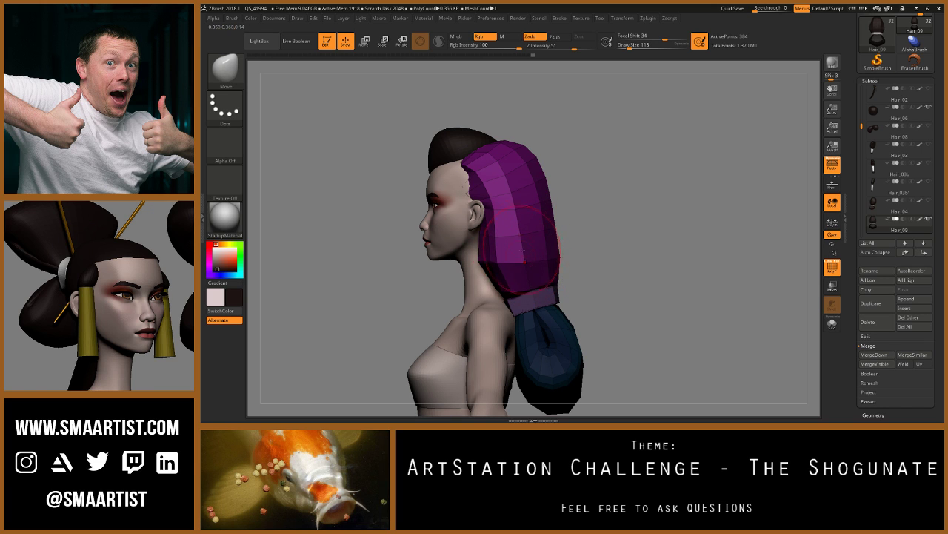
Step: Adjust the lower hair edge beside the neck with the Move brush at draw size 49, and check the smooth preview on the figure
{"action": "right_click_drag", "start_coordinate": [489, 273], "coordinate": [482, 264]}
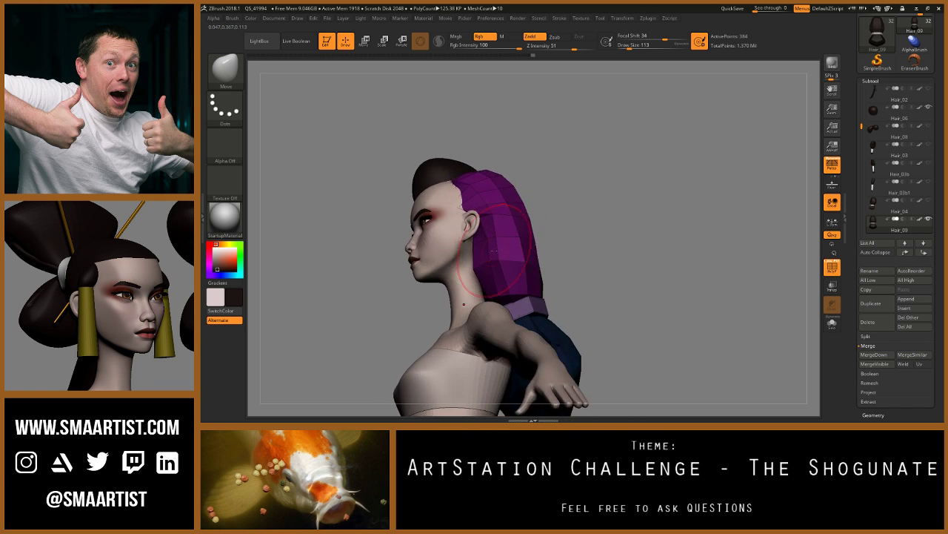
{"action": "key", "text": "s"}
{"action": "left_click_drag", "start_coordinate": [482, 264], "coordinate": [484, 263]}
{"action": "mouse_move", "coordinate": [484, 263]}
{"action": "right_mouse_down"}
{"action": "mouse_move", "coordinate": [505, 268]}
{"action": "mouse_move", "coordinate": [482, 265]}
{"action": "mouse_move", "coordinate": [489, 261]}
{"action": "right_mouse_up"}
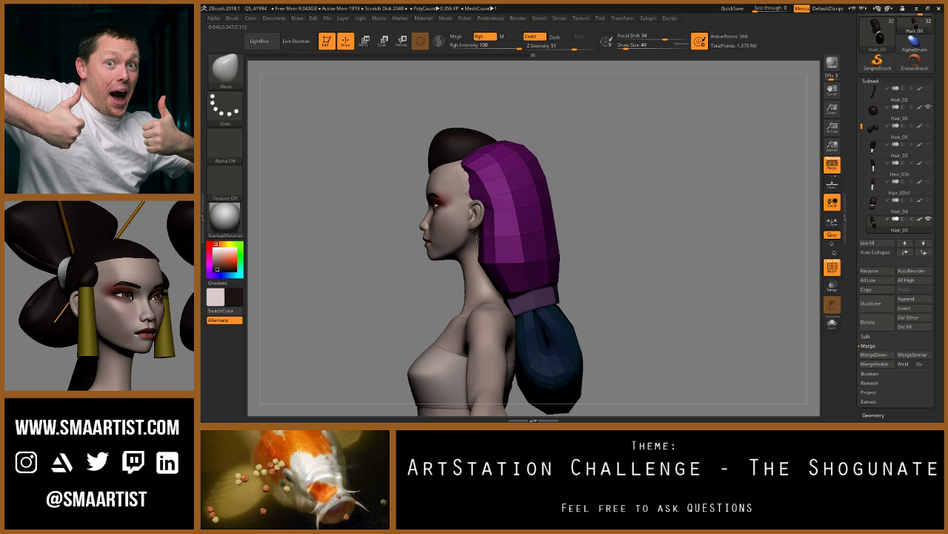
{"action": "right_click_drag", "start_coordinate": [491, 275], "coordinate": [470, 259]}
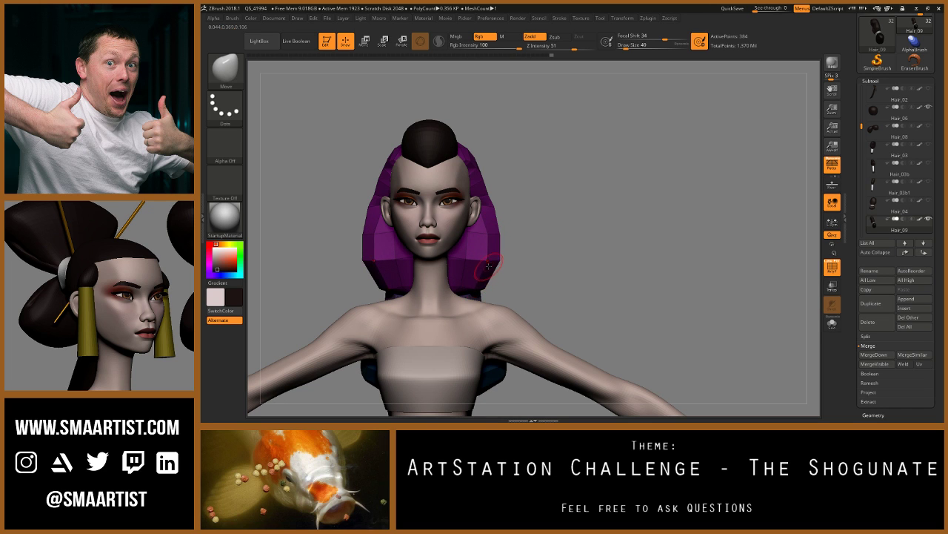
{"action": "mouse_move", "coordinate": [489, 265]}
{"action": "right_mouse_down"}
{"action": "mouse_move", "coordinate": [444, 269]}
{"action": "mouse_move", "coordinate": [491, 270]}
{"action": "mouse_move", "coordinate": [482, 291]}
{"action": "mouse_move", "coordinate": [523, 256]}
{"action": "mouse_move", "coordinate": [498, 261]}
{"action": "mouse_move", "coordinate": [497, 238]}
{"action": "mouse_move", "coordinate": [481, 253]}
{"action": "mouse_move", "coordinate": [555, 252]}
{"action": "mouse_move", "coordinate": [567, 242]}
{"action": "right_mouse_up"}
{"action": "key", "text": "d"}
{"action": "mouse_move", "coordinate": [610, 270]}
{"action": "right_mouse_down"}
{"action": "mouse_move", "coordinate": [599, 250]}
{"action": "mouse_move", "coordinate": [570, 249]}
{"action": "mouse_move", "coordinate": [608, 250]}
{"action": "mouse_move", "coordinate": [600, 250]}
{"action": "mouse_move", "coordinate": [614, 282]}
{"action": "mouse_move", "coordinate": [603, 274]}
{"action": "mouse_move", "coordinate": [626, 276]}
{"action": "mouse_move", "coordinate": [546, 266]}
{"action": "mouse_move", "coordinate": [541, 252]}
{"action": "mouse_move", "coordinate": [563, 260]}
{"action": "mouse_move", "coordinate": [570, 222]}
{"action": "mouse_move", "coordinate": [532, 201]}
{"action": "mouse_move", "coordinate": [610, 207]}
{"action": "mouse_move", "coordinate": [583, 205]}
{"action": "mouse_move", "coordinate": [563, 251]}
{"action": "mouse_move", "coordinate": [575, 227]}
{"action": "right_mouse_up"}
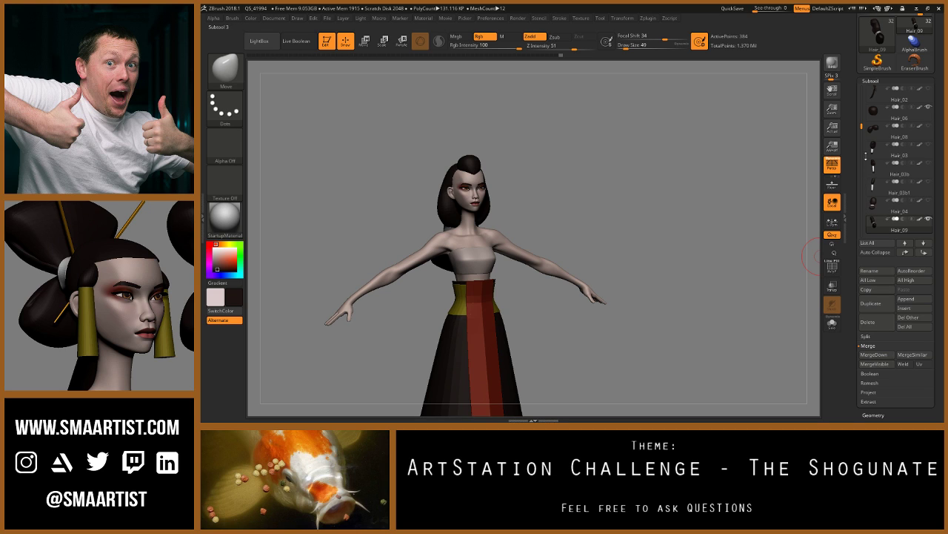
Step: Duplicate the top bun subtool Hair_06 and hide the original
{"action": "left_click_drag", "start_coordinate": [861, 128], "coordinate": [862, 114]}
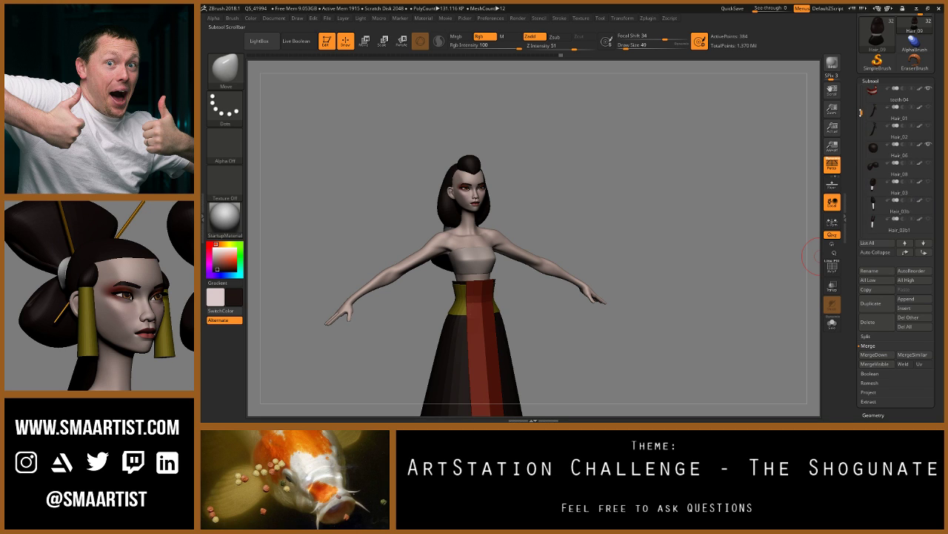
{"action": "mouse_move", "coordinate": [878, 151]}
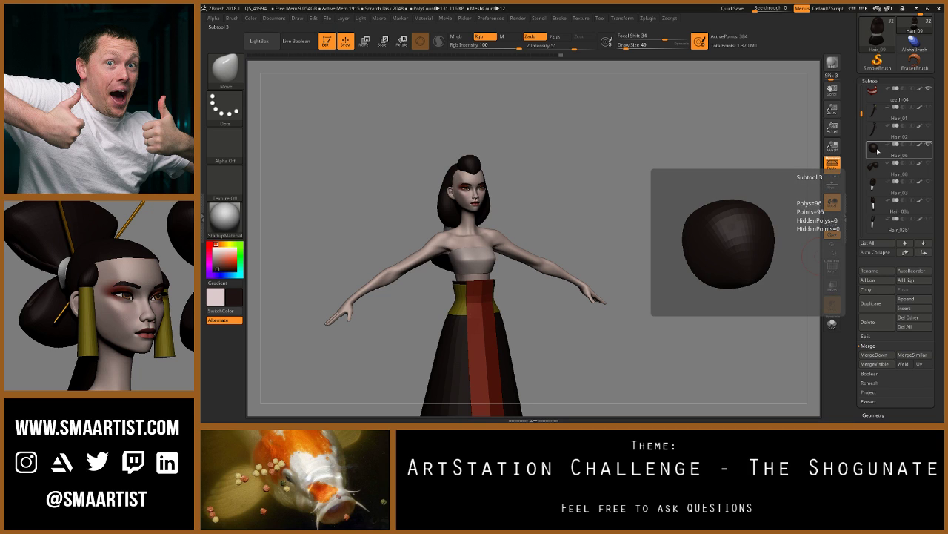
{"action": "left_click", "coordinate": [877, 151]}
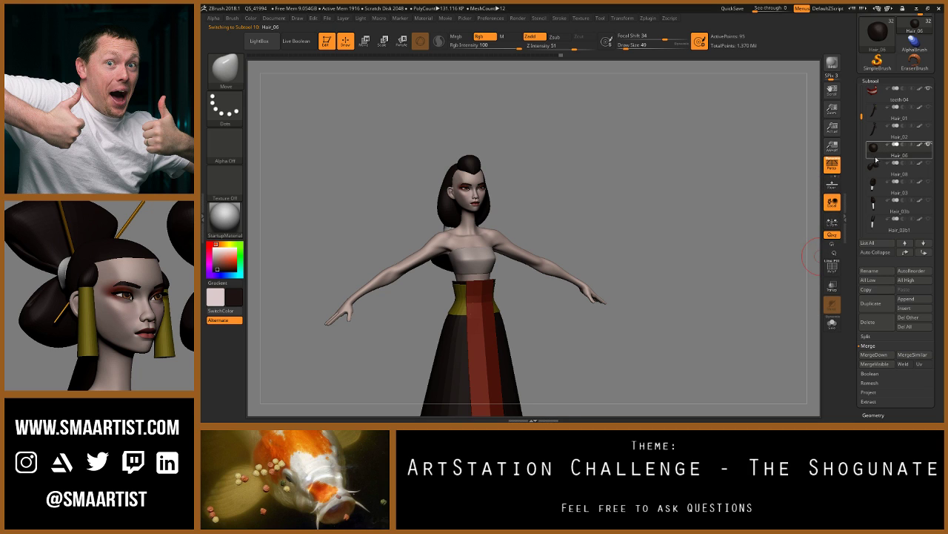
{"action": "key", "text": "shift+f"}
{"action": "key", "text": "shift+f"}
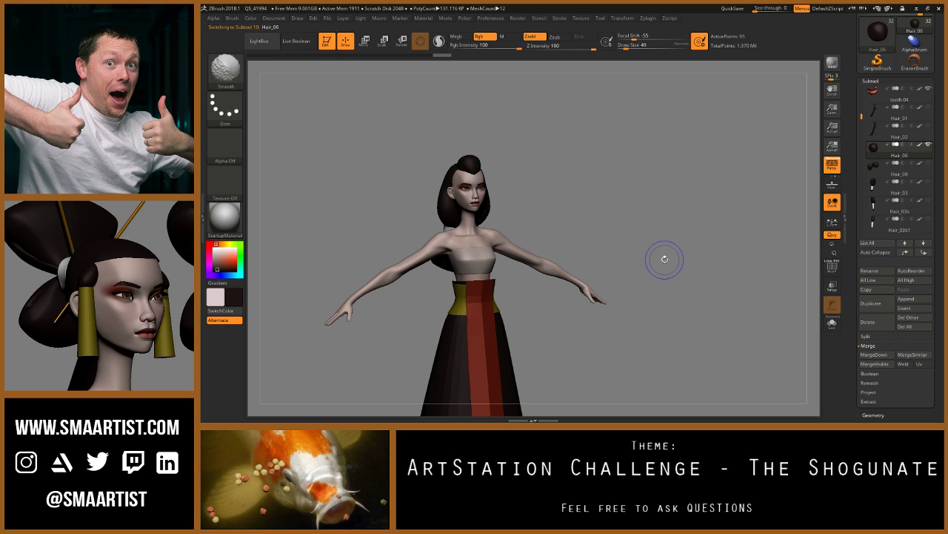
{"action": "key", "text": "ctrl+shift+d"}
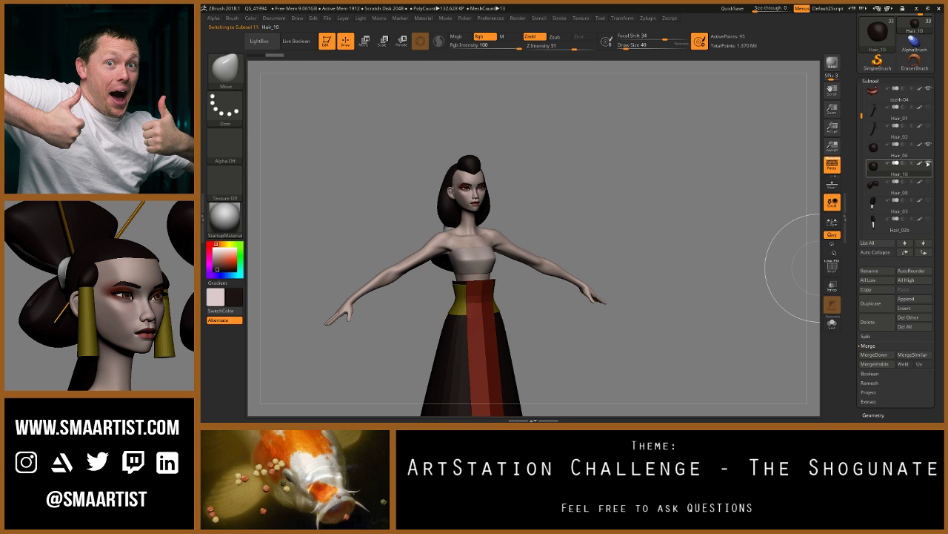
{"action": "left_click", "coordinate": [929, 146]}
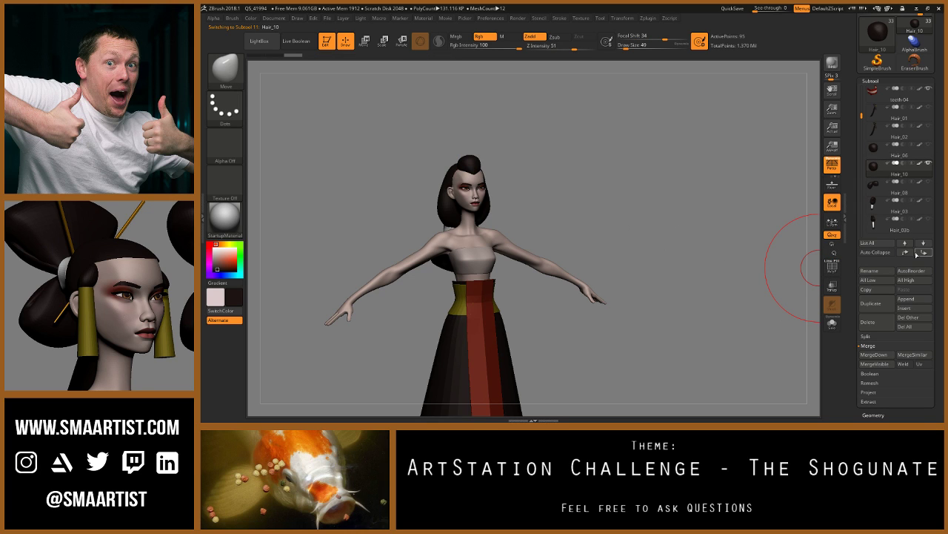
Step: Reorder the bun copy in the subtool list so it sits directly below Hair_09
{"action": "left_click", "coordinate": [923, 252], "text": "shift"}
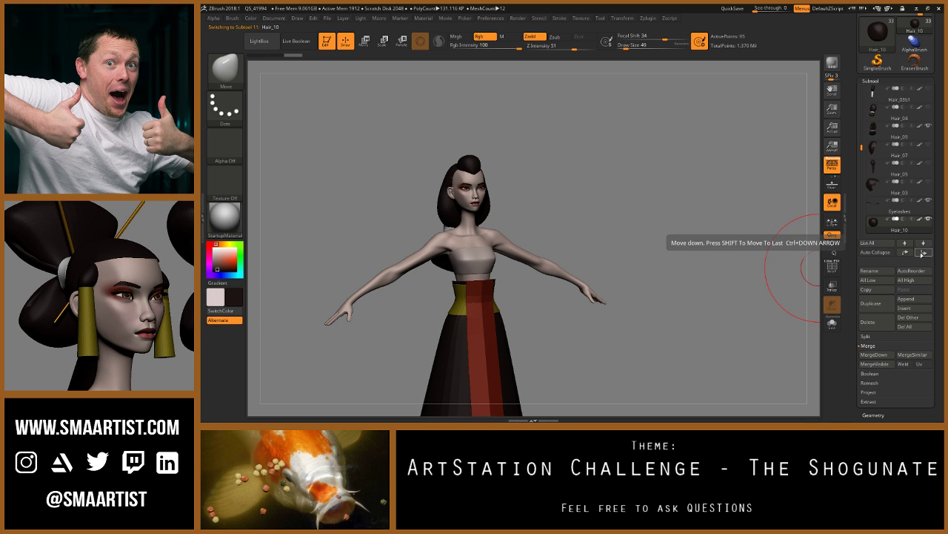
{"action": "left_click", "coordinate": [908, 253]}
{"action": "left_click", "coordinate": [908, 253]}
{"action": "left_click", "coordinate": [908, 254]}
{"action": "left_click", "coordinate": [908, 254]}
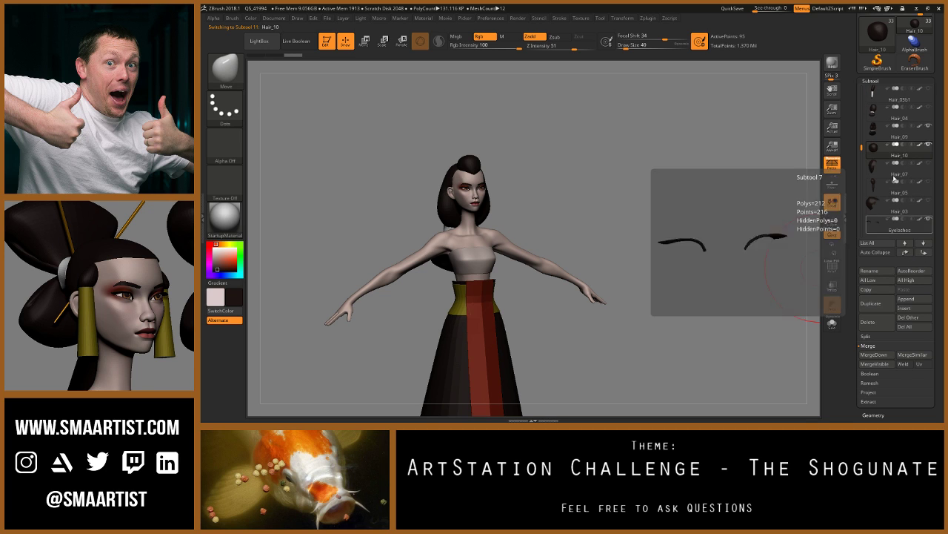
Step: Merge the bun copy into Hair_09 and save the file
{"action": "left_click", "coordinate": [881, 133]}
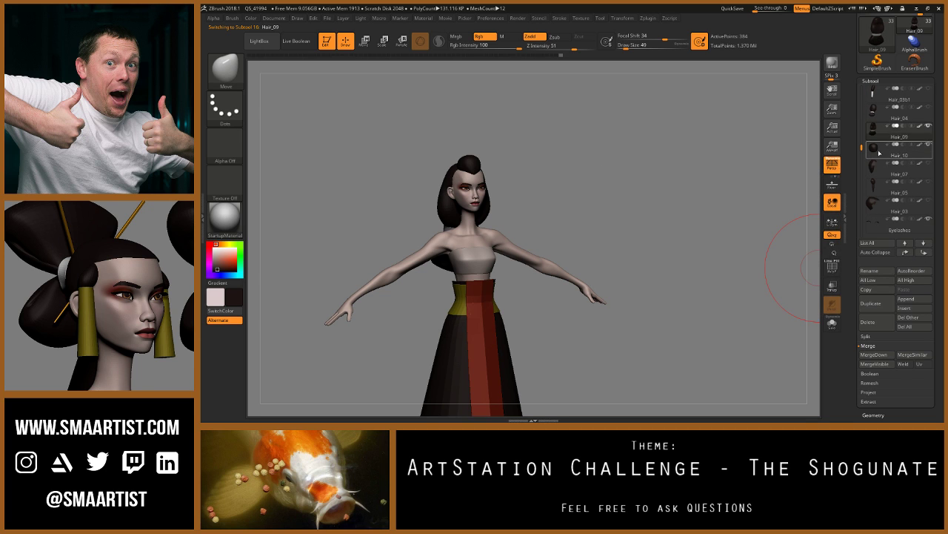
{"action": "left_click", "coordinate": [887, 356]}
{"action": "left_click_drag", "start_coordinate": [773, 239], "coordinate": [587, 196]}
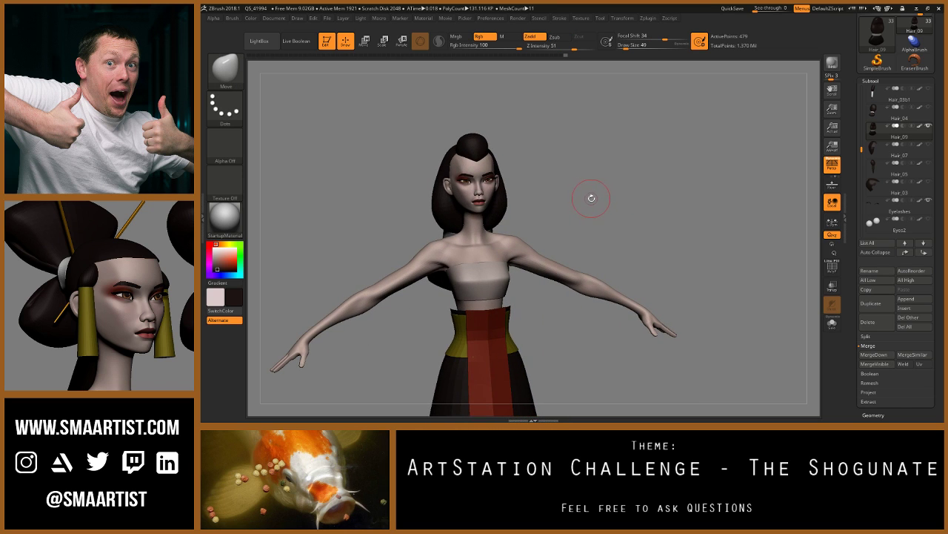
{"action": "key", "text": "ctrl"}
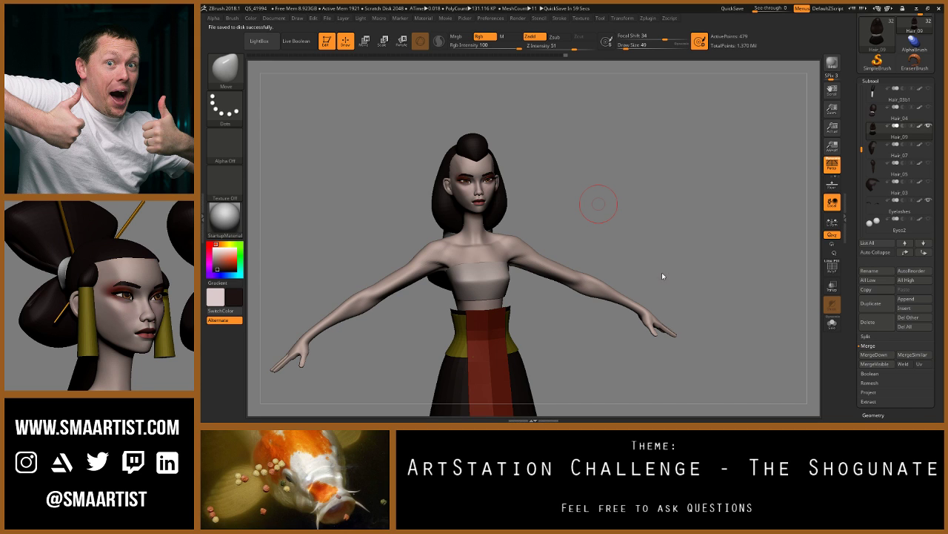
Step: Select the chest wrap subtool PM3D_Cylinder3D1_2 and display it with its wireframe and smooth preview
{"action": "mouse_move", "coordinate": [593, 232]}
{"action": "right_mouse_down"}
{"action": "mouse_move", "coordinate": [654, 251]}
{"action": "mouse_move", "coordinate": [596, 225]}
{"action": "mouse_move", "coordinate": [608, 221]}
{"action": "right_mouse_up"}
{"action": "mouse_move", "coordinate": [641, 255]}
{"action": "right_mouse_down"}
{"action": "mouse_move", "coordinate": [628, 258]}
{"action": "mouse_move", "coordinate": [684, 254]}
{"action": "mouse_move", "coordinate": [694, 210]}
{"action": "mouse_move", "coordinate": [695, 222]}
{"action": "mouse_move", "coordinate": [667, 195]}
{"action": "right_mouse_up"}
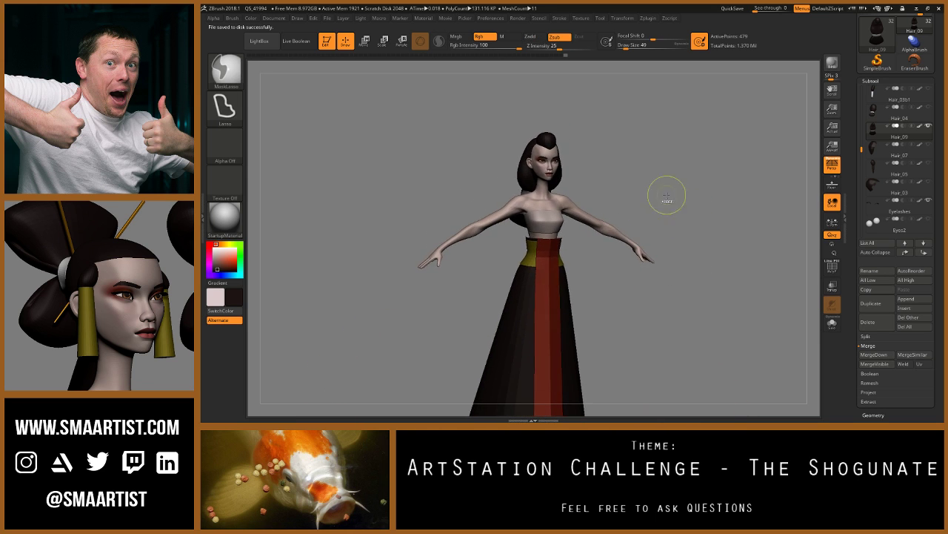
{"action": "mouse_move", "coordinate": [667, 195]}
{"action": "left_mouse_down"}
{"action": "mouse_move", "coordinate": [660, 163]}
{"action": "mouse_move", "coordinate": [674, 169]}
{"action": "mouse_move", "coordinate": [685, 219]}
{"action": "mouse_move", "coordinate": [696, 222]}
{"action": "left_mouse_up"}
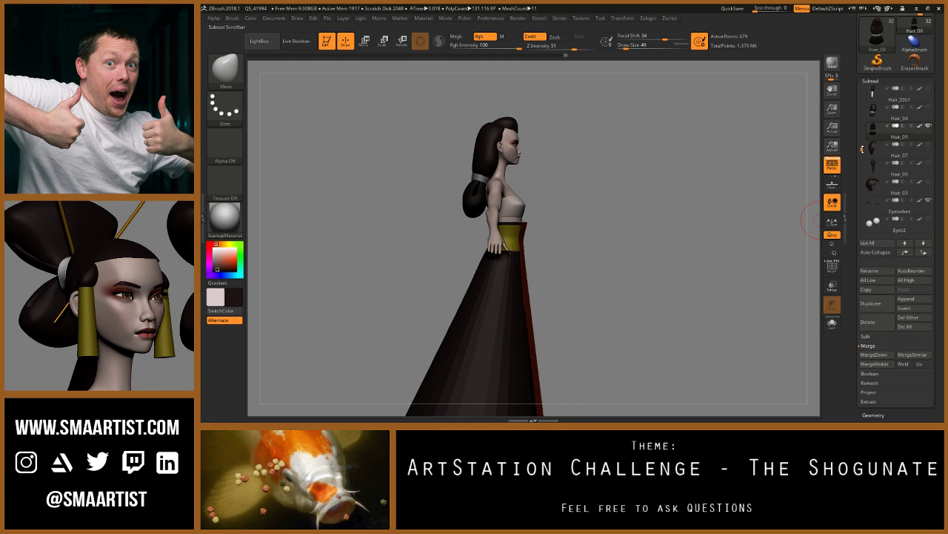
{"action": "left_click_drag", "start_coordinate": [863, 149], "coordinate": [868, 203]}
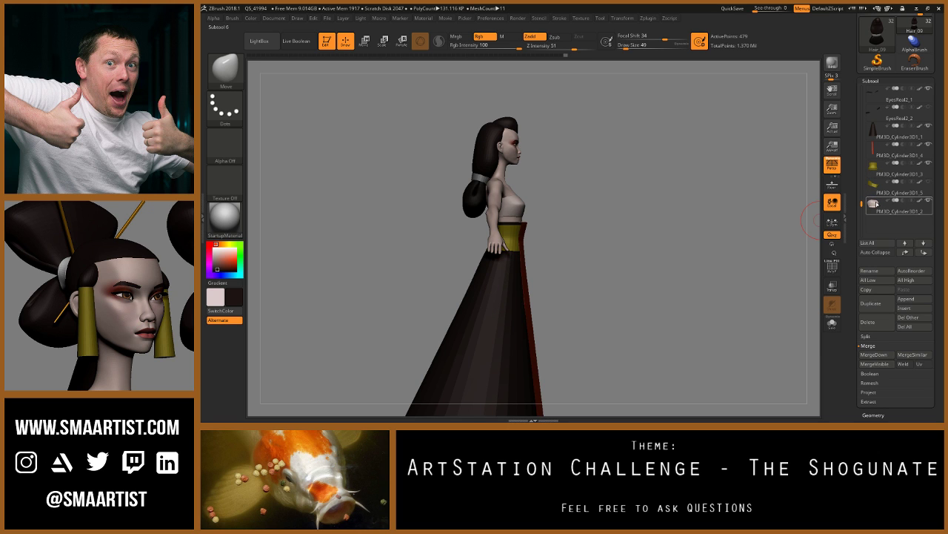
{"action": "left_click", "coordinate": [876, 209]}
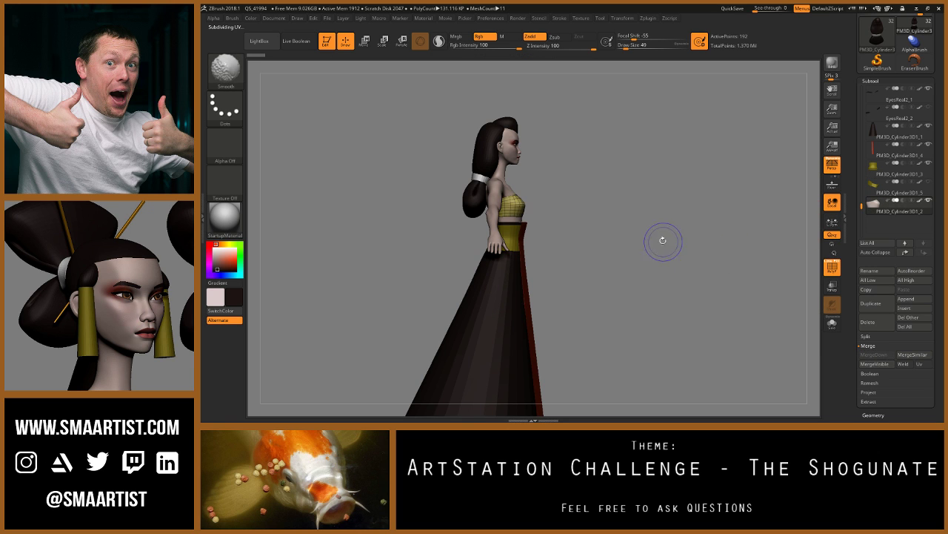
{"action": "left_click_drag", "start_coordinate": [663, 240], "coordinate": [607, 230]}
{"action": "right_click_drag", "start_coordinate": [607, 230], "coordinate": [592, 288]}
{"action": "left_click_drag", "start_coordinate": [592, 287], "coordinate": [599, 288]}
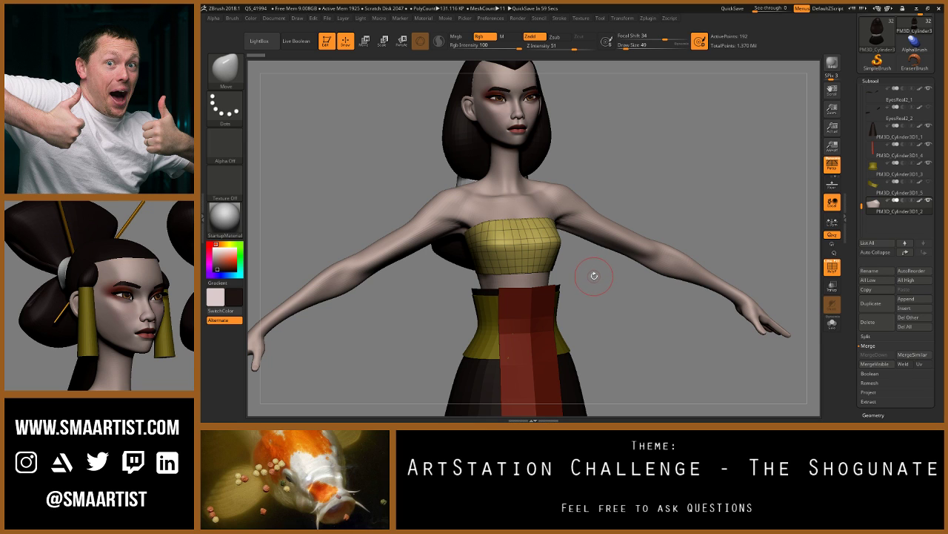
Step: Check the chest wrap from several sides and rename its subtool as Bra
{"action": "right_click_drag", "start_coordinate": [627, 301], "coordinate": [604, 303], "text": "ctrl"}
{"action": "mouse_move", "coordinate": [586, 286]}
{"action": "left_mouse_down", "text": "alt"}
{"action": "mouse_move", "coordinate": [560, 267]}
{"action": "mouse_move", "coordinate": [547, 276]}
{"action": "mouse_move", "coordinate": [600, 294]}
{"action": "left_mouse_up", "text": "alt"}
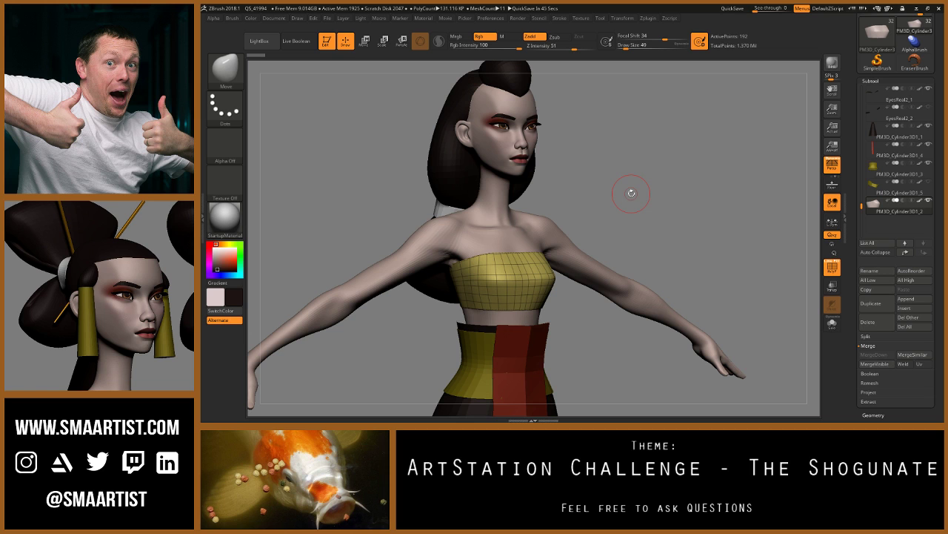
{"action": "right_click_drag", "start_coordinate": [515, 266], "coordinate": [589, 267]}
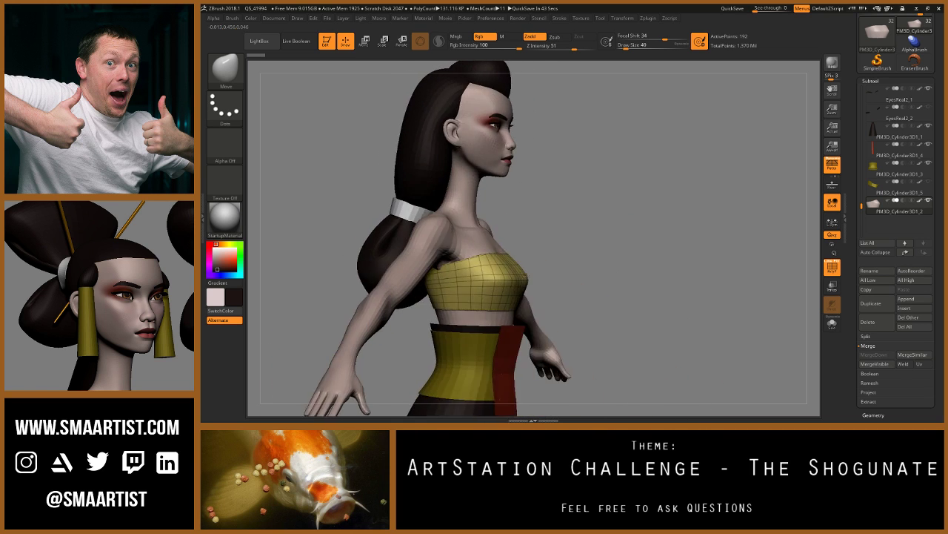
{"action": "left_click_drag", "start_coordinate": [697, 197], "coordinate": [521, 276]}
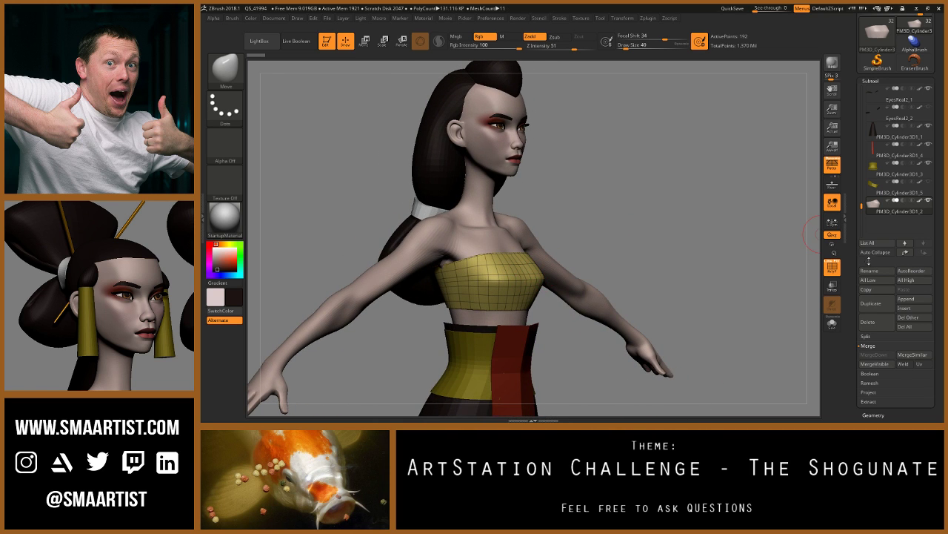
{"action": "left_click", "coordinate": [881, 271]}
{"action": "type", "text": "Bra"}
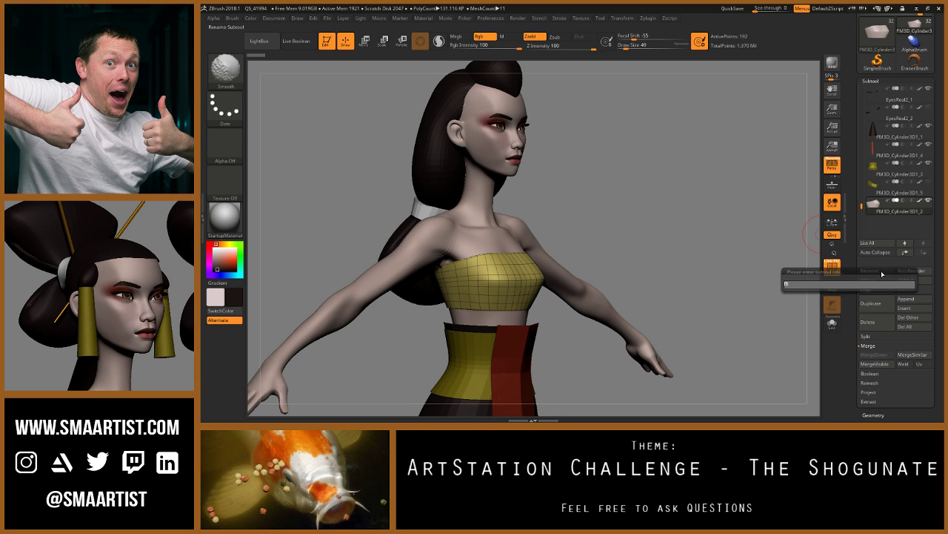
{"action": "key", "text": "Return"}
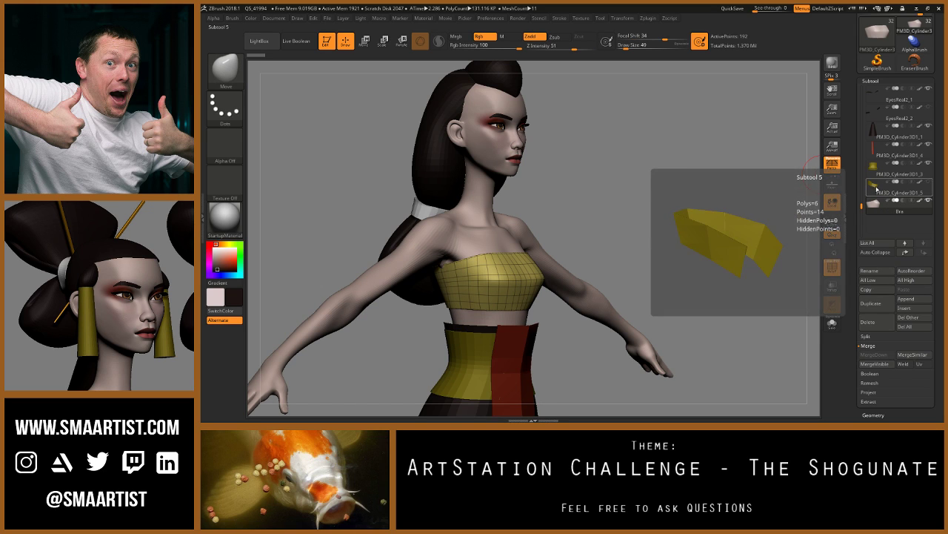
Step: Delete the yellow collar-shaped subtool PM3D_Cylinder3D1_5
{"action": "left_click", "coordinate": [876, 189]}
{"action": "mouse_move", "coordinate": [672, 208]}
{"action": "left_mouse_down"}
{"action": "mouse_move", "coordinate": [712, 210]}
{"action": "mouse_move", "coordinate": [663, 210]}
{"action": "left_mouse_up"}
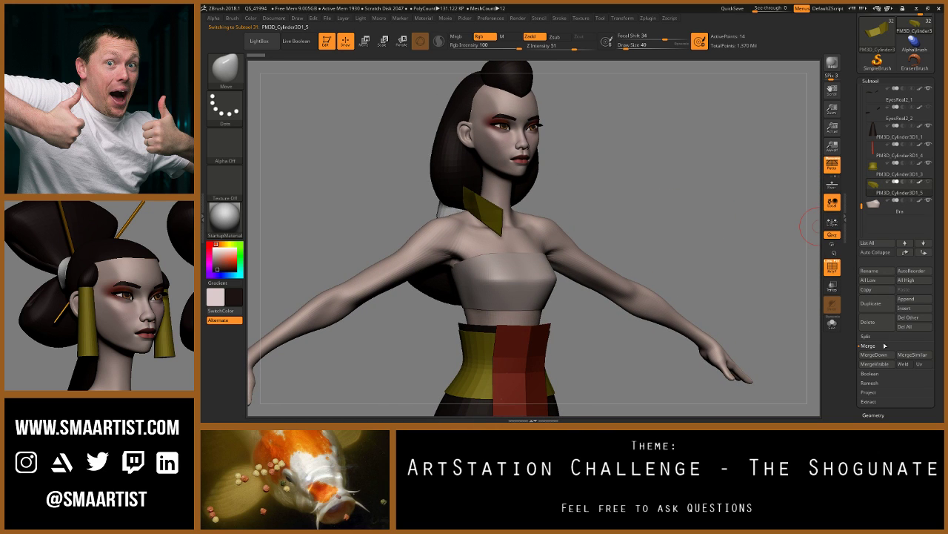
{"action": "left_click", "coordinate": [869, 322]}
{"action": "left_click", "coordinate": [807, 339]}
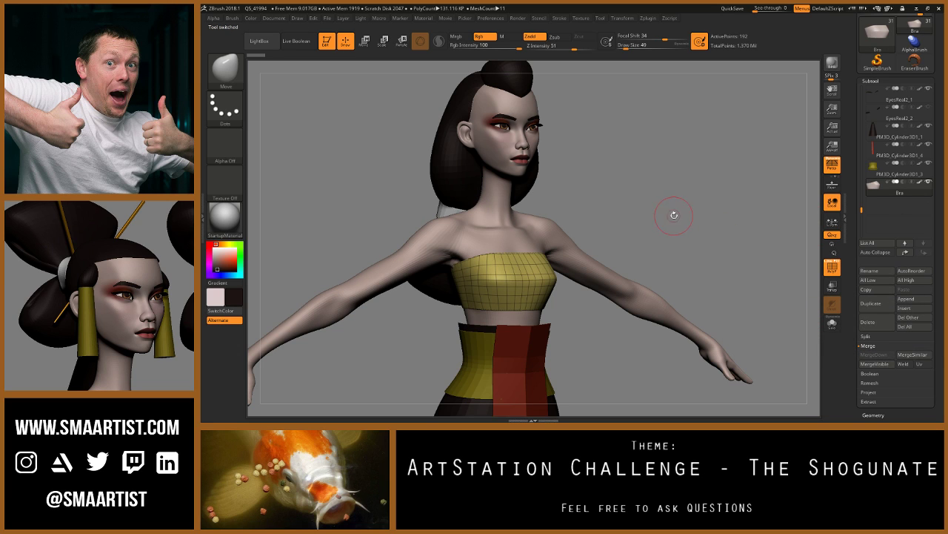
Step: Duplicate the Bra subtool and rename the copy as CoatBase
{"action": "key", "text": "ctrl+shift+d"}
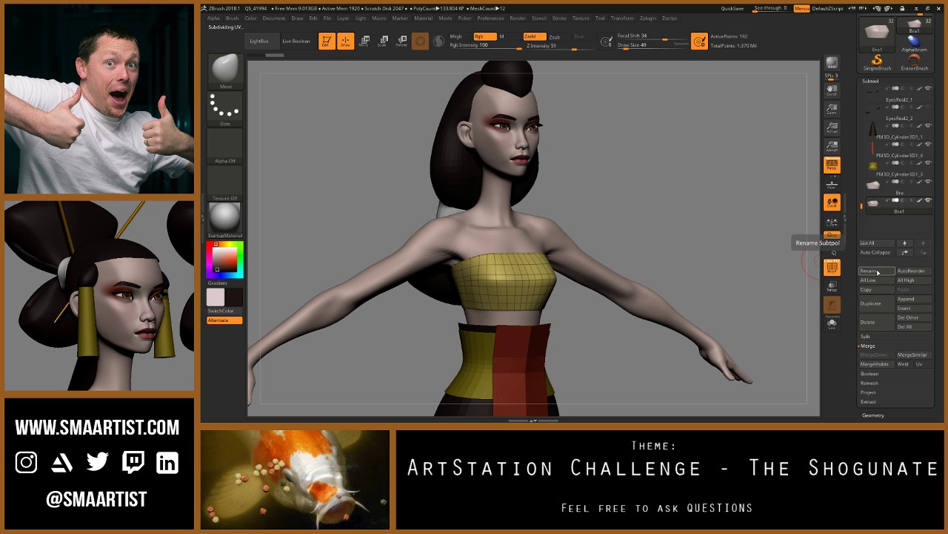
{"action": "left_click", "coordinate": [880, 271]}
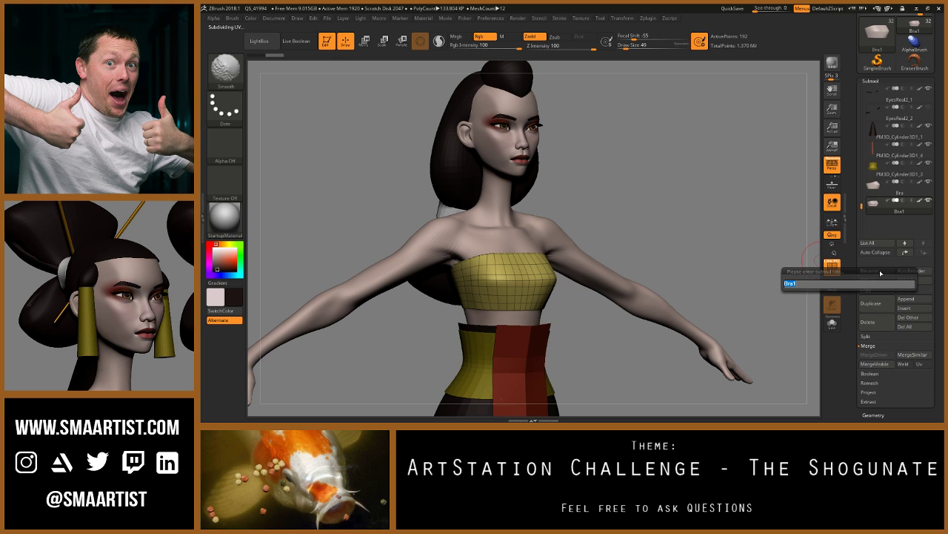
{"action": "type", "text": "CoatBase"}
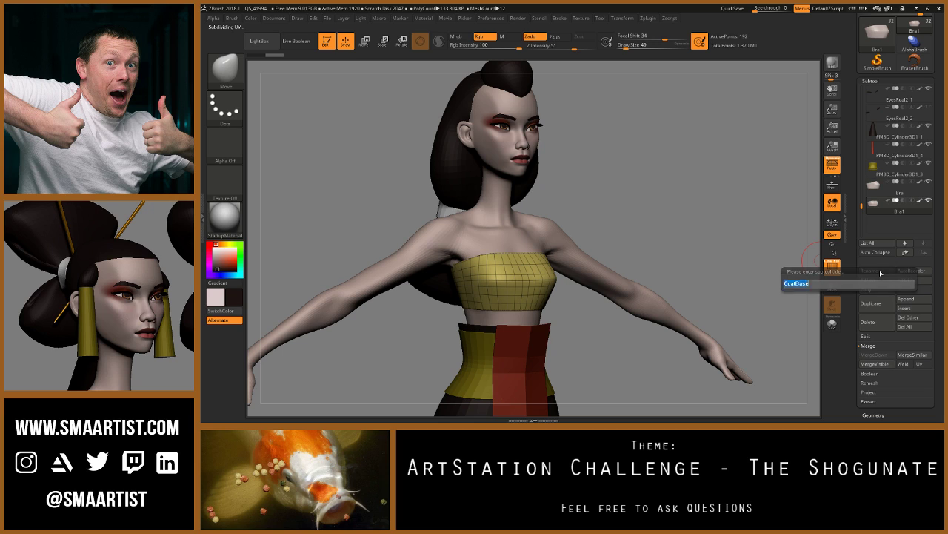
{"action": "key", "text": "Return"}
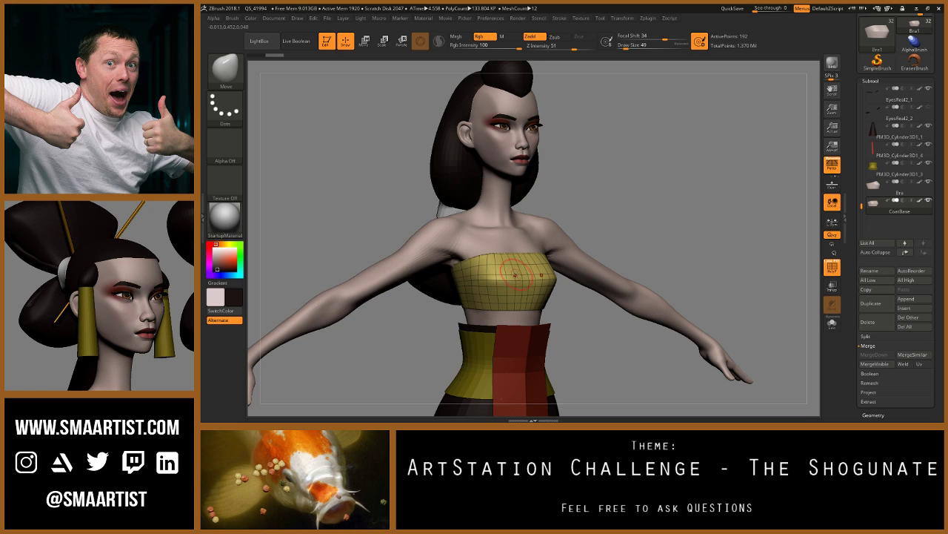
Step: Switch to the ZModeler brush with CoatBase framed close up from the front
{"action": "right_click_drag", "start_coordinate": [516, 275], "coordinate": [519, 245], "text": "alt"}
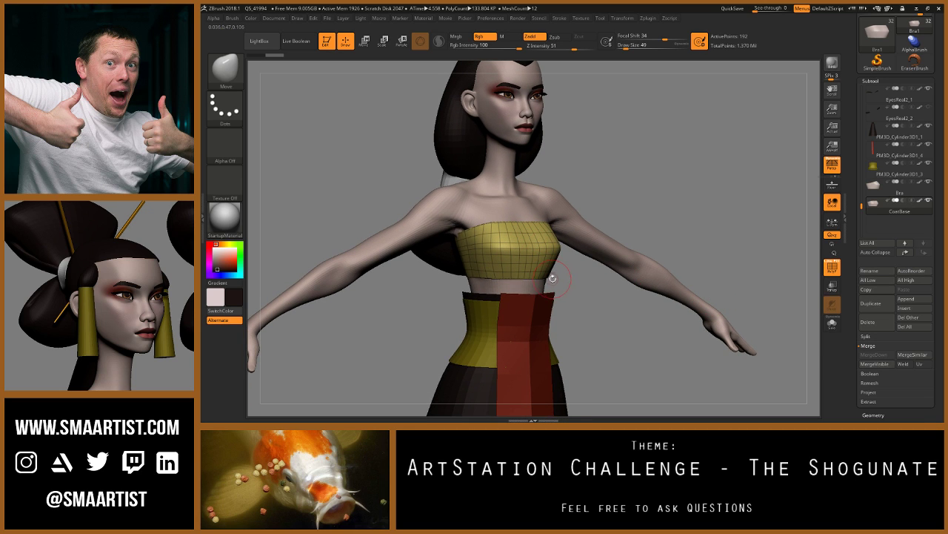
{"action": "key", "text": "b"}
{"action": "key", "text": "z"}
{"action": "key", "text": "m"}
{"action": "right_click_drag", "start_coordinate": [553, 283], "coordinate": [514, 273], "text": "ctrl"}
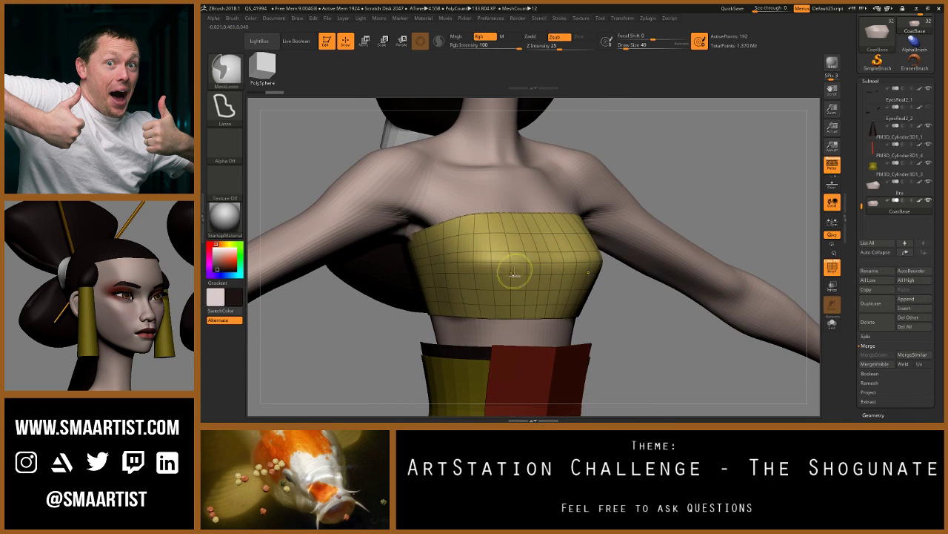
{"action": "right_click_drag", "start_coordinate": [509, 241], "coordinate": [547, 236], "text": "shift"}
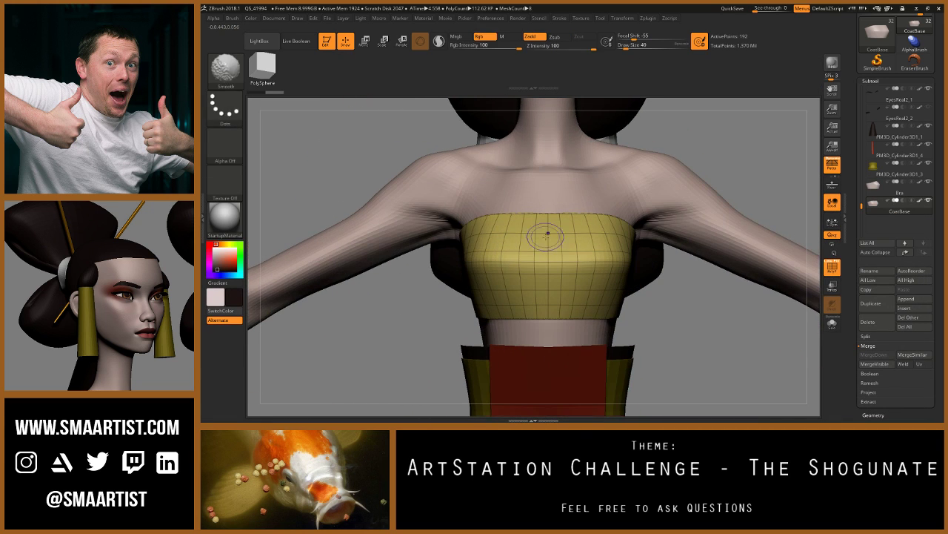
{"action": "key", "text": "b"}
{"action": "key", "text": "z"}
{"action": "key", "text": "m"}
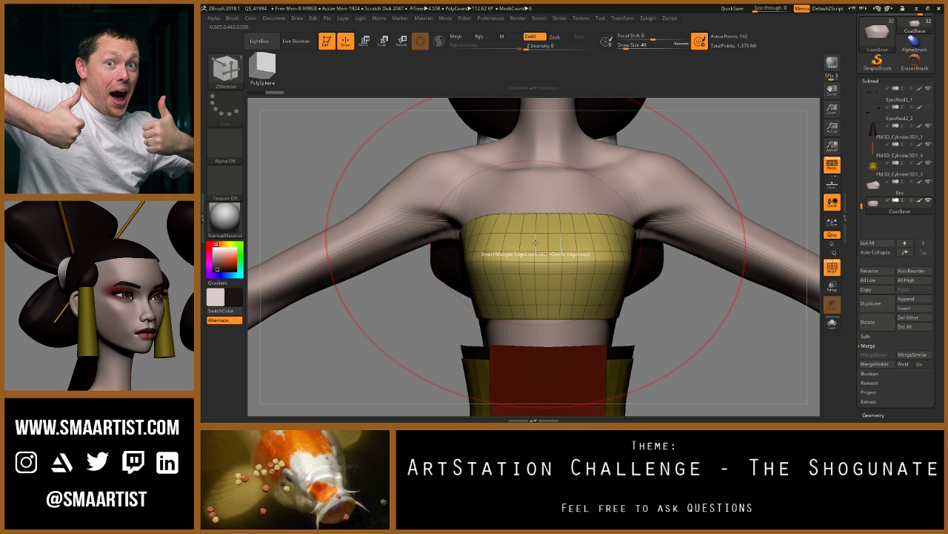
Step: Isolate CoatBase from the other subtools and turn off its smooth subdivision preview
{"action": "left_click", "coordinate": [832, 324]}
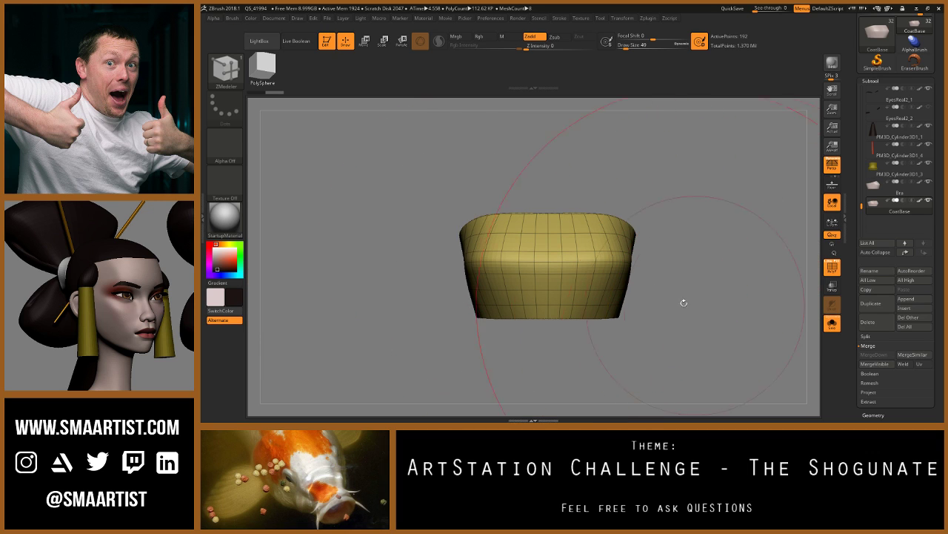
{"action": "key", "text": "shift"}
{"action": "right_click_drag", "start_coordinate": [553, 274], "coordinate": [549, 261], "text": "ctrl"}
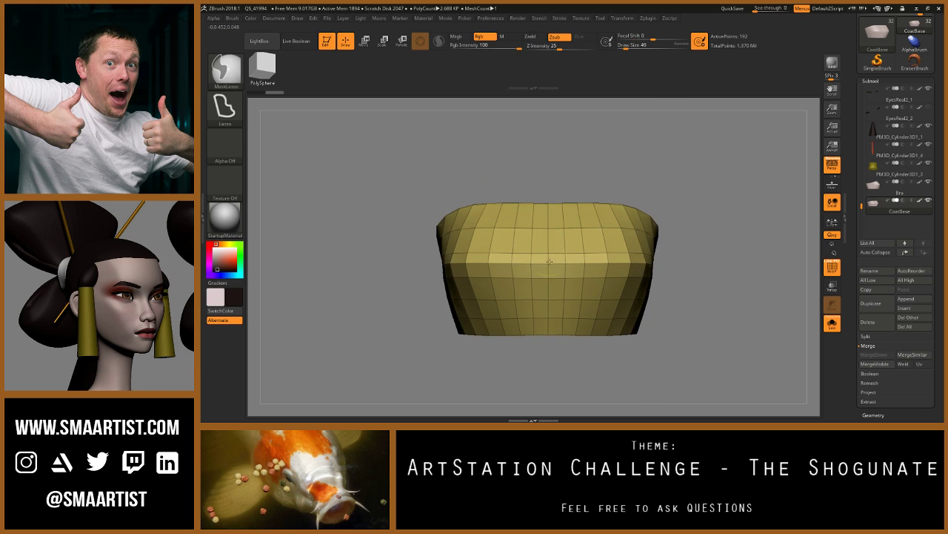
Step: Delete surplus vertical and horizontal edge loops around CoatBase to simplify its mesh
{"action": "left_click", "coordinate": [531, 239], "text": "alt"}
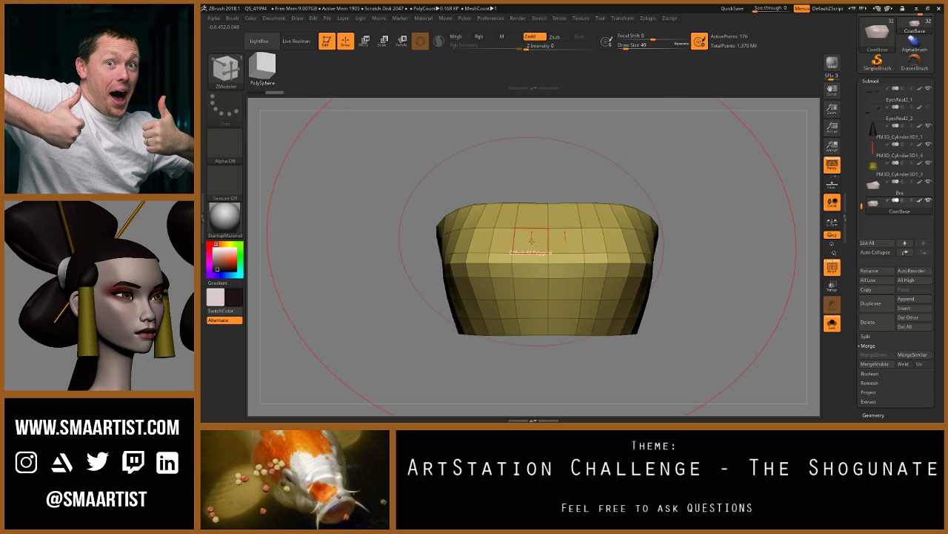
{"action": "left_click", "coordinate": [493, 242], "text": "alt"}
{"action": "right_click_drag", "start_coordinate": [493, 244], "coordinate": [551, 275]}
{"action": "left_click", "coordinate": [447, 244], "text": "alt"}
{"action": "left_click", "coordinate": [409, 240], "text": "alt"}
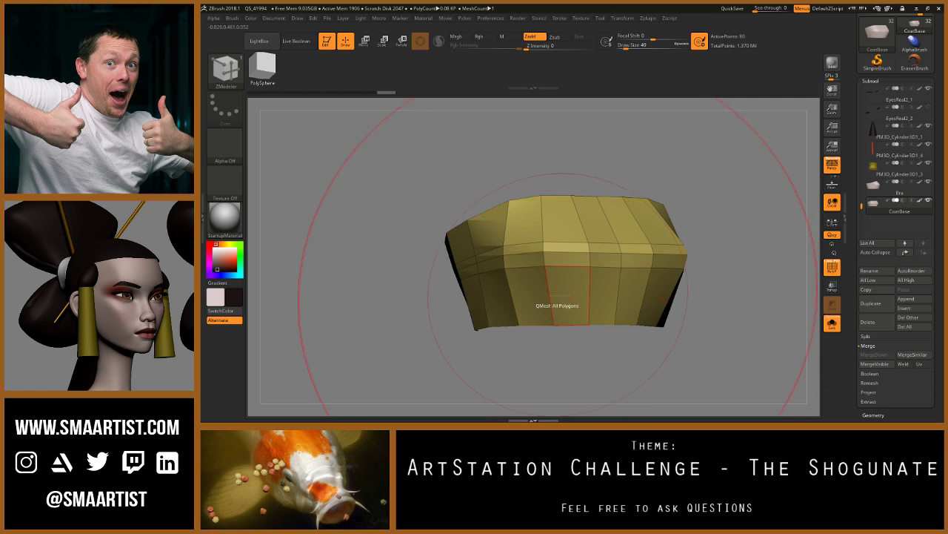
Step: Remove the extra horizontal loops beside CoatBase's bust line and thin out its remaining vertical edge loops
{"action": "right_click_drag", "start_coordinate": [566, 289], "coordinate": [561, 259]}
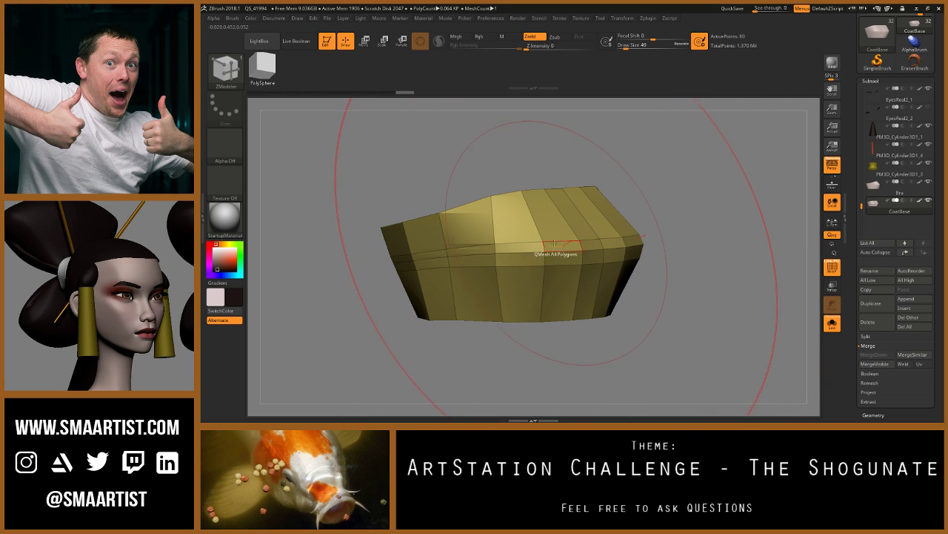
{"action": "right_click_drag", "start_coordinate": [561, 247], "coordinate": [546, 247], "text": "ctrl"}
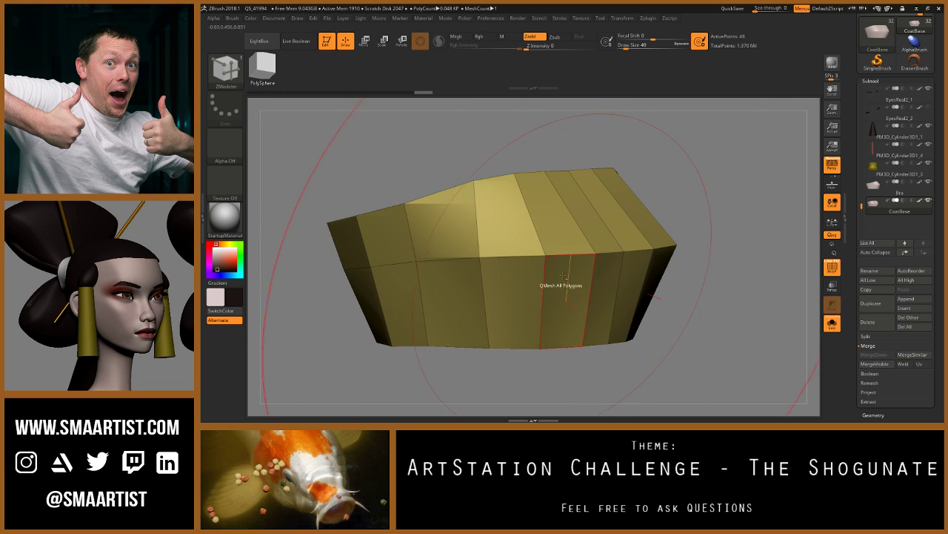
{"action": "mouse_move", "coordinate": [561, 272]}
{"action": "right_mouse_down", "text": "ctrl"}
{"action": "mouse_move", "coordinate": [548, 254]}
{"action": "mouse_move", "coordinate": [569, 236]}
{"action": "right_mouse_up", "text": "ctrl"}
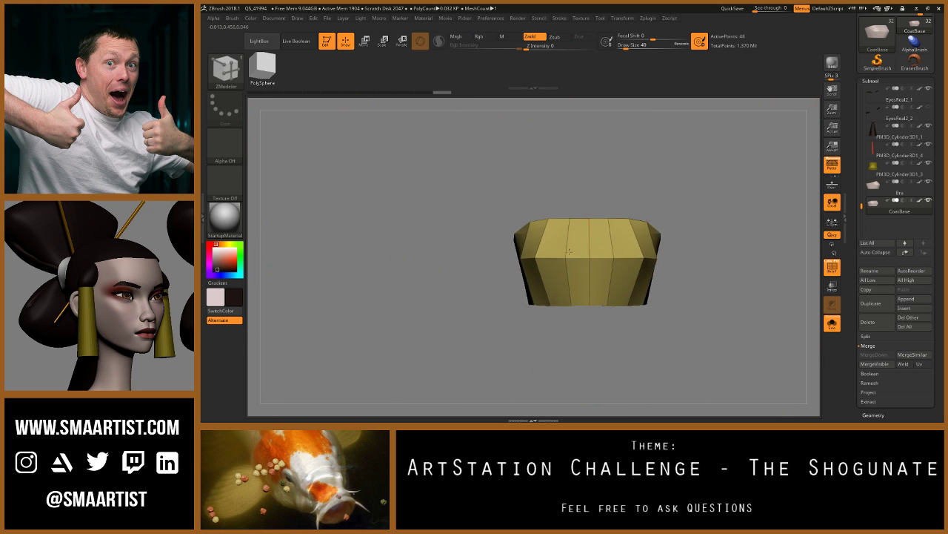
{"action": "left_click", "coordinate": [569, 237], "text": "alt"}
{"action": "mouse_move", "coordinate": [524, 265]}
{"action": "right_mouse_down"}
{"action": "mouse_move", "coordinate": [496, 255]}
{"action": "mouse_move", "coordinate": [554, 258]}
{"action": "mouse_move", "coordinate": [565, 273]}
{"action": "mouse_move", "coordinate": [557, 272]}
{"action": "mouse_move", "coordinate": [573, 269]}
{"action": "right_mouse_up"}
{"action": "mouse_move", "coordinate": [490, 268]}
{"action": "right_mouse_down"}
{"action": "mouse_move", "coordinate": [499, 269]}
{"action": "mouse_move", "coordinate": [508, 233]}
{"action": "right_mouse_up"}
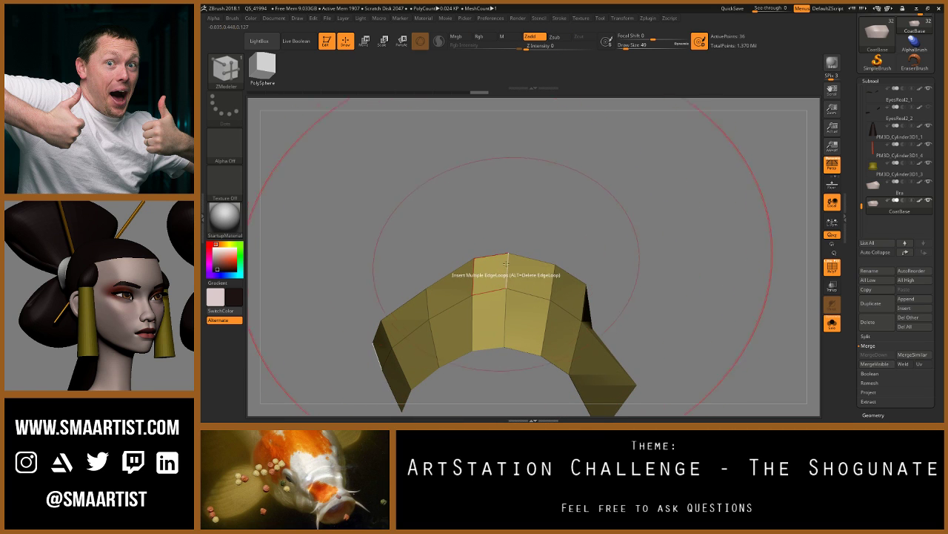
Step: Slide a complete vertical edge loop of CoatBase sideways with the EdgeLoop Complete target, close to its neighbouring loop
{"action": "key", "text": "space"}
{"action": "left_click", "coordinate": [554, 206]}
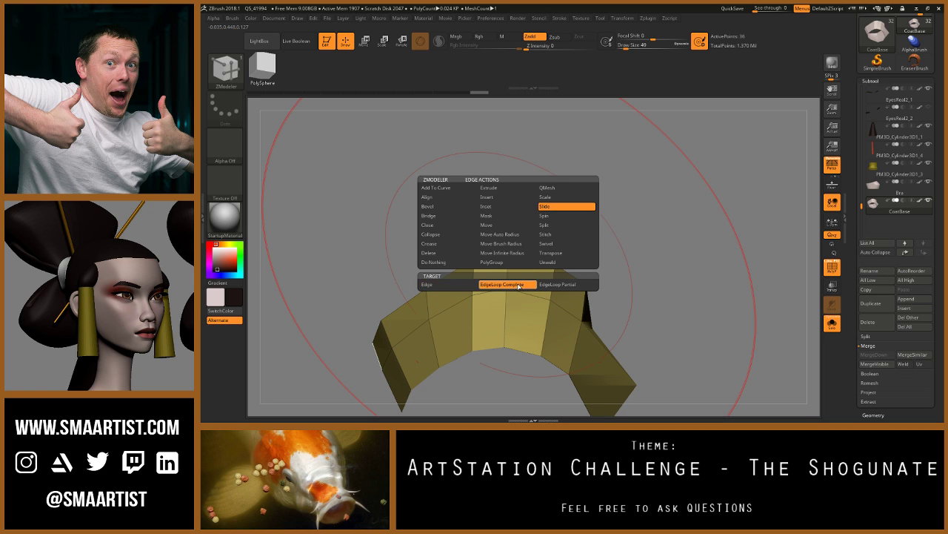
{"action": "left_click", "coordinate": [520, 285]}
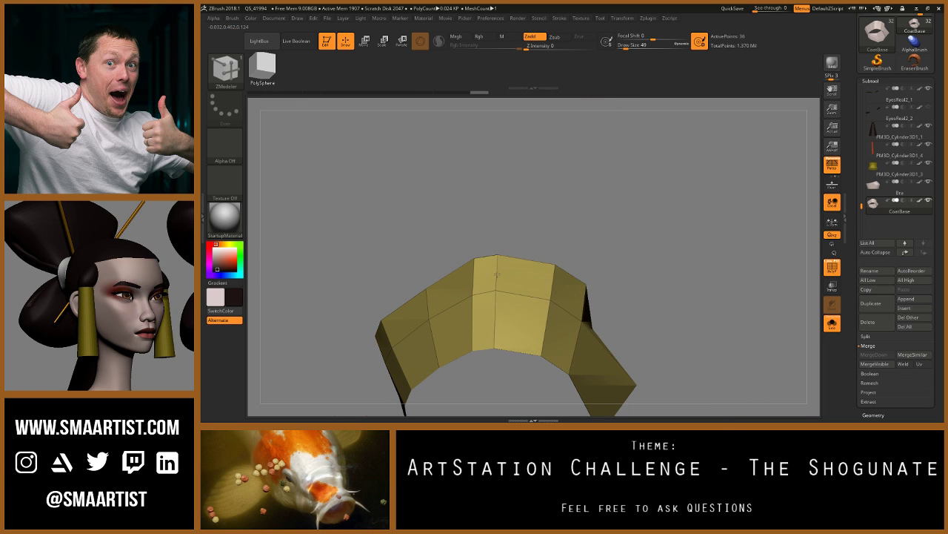
{"action": "right_click_drag", "start_coordinate": [490, 275], "coordinate": [474, 275]}
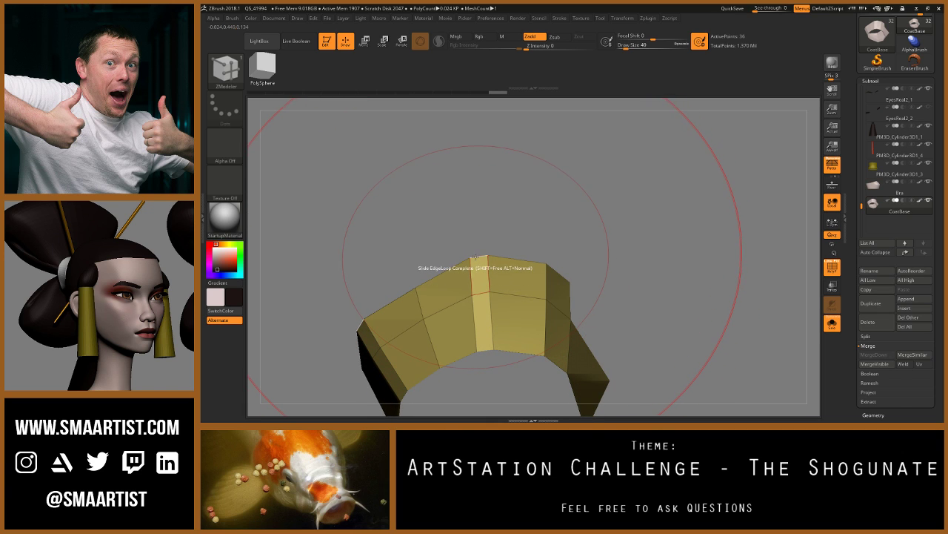
Step: Try to collapse an edge in the narrow strip beside the slid loop and undo the collapse
{"action": "key", "text": "space"}
{"action": "left_click", "coordinate": [420, 234]}
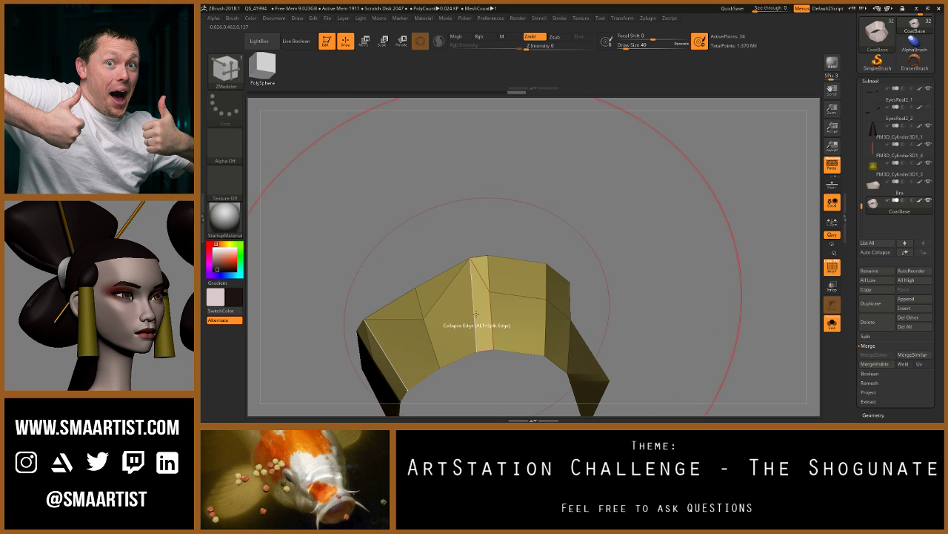
{"action": "key", "text": "ctrl+z"}
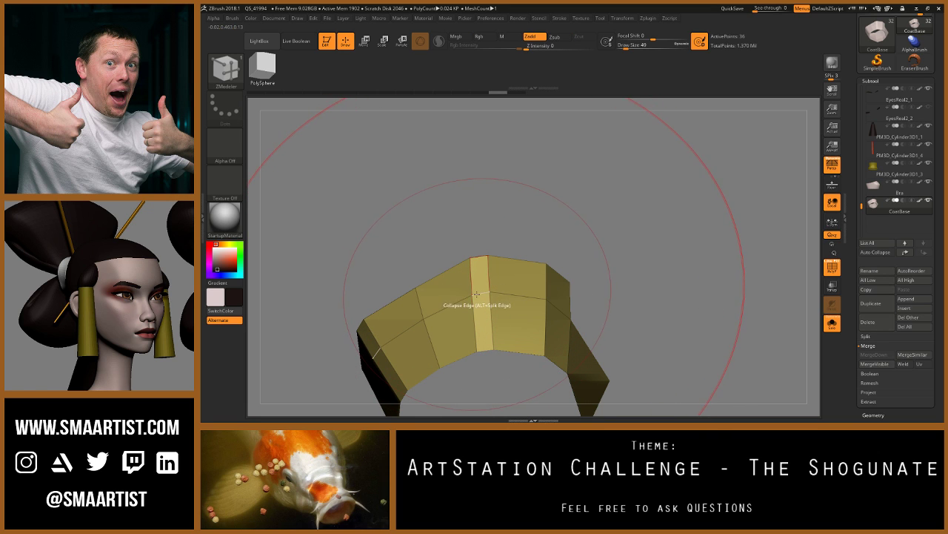
Step: Change the edge action to Insert and delete the vertical edge loop bordering CoatBase's narrow strip
{"action": "key", "text": "space"}
{"action": "left_click", "coordinate": [449, 197]}
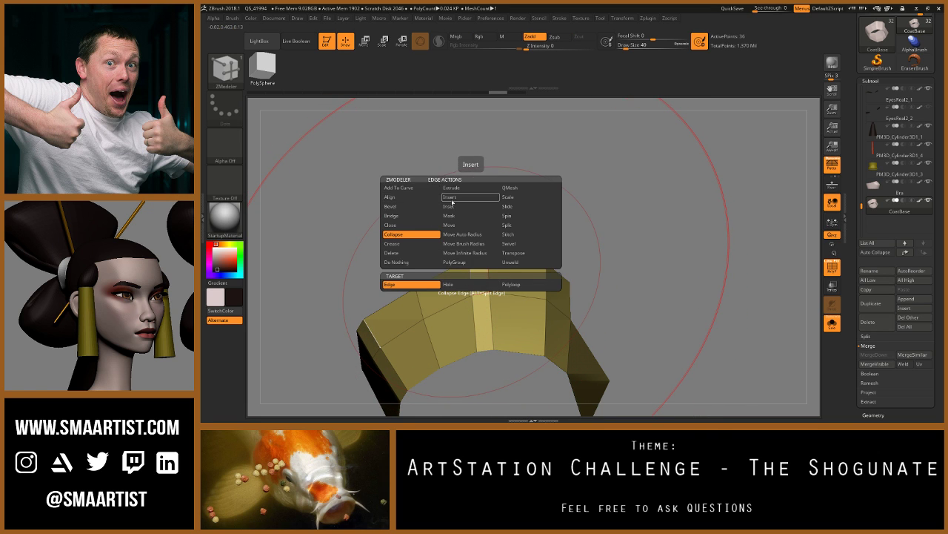
{"action": "left_click", "coordinate": [482, 303]}
{"action": "left_click", "coordinate": [473, 275], "text": "alt"}
{"action": "mouse_move", "coordinate": [498, 301]}
{"action": "right_mouse_down", "text": "ctrl"}
{"action": "mouse_move", "coordinate": [494, 262]}
{"action": "mouse_move", "coordinate": [506, 328]}
{"action": "mouse_move", "coordinate": [484, 275]}
{"action": "mouse_move", "coordinate": [537, 272]}
{"action": "mouse_move", "coordinate": [488, 253]}
{"action": "right_mouse_up", "text": "ctrl"}
Step: Slide a complete vertical edge loop of CoatBase to even out the polygon spacing
{"action": "key", "text": "space"}
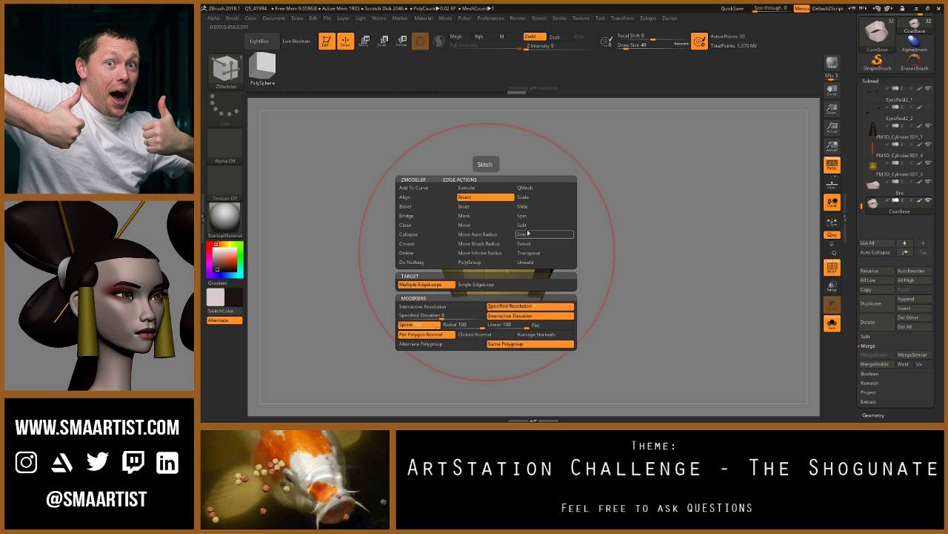
{"action": "left_click", "coordinate": [534, 208]}
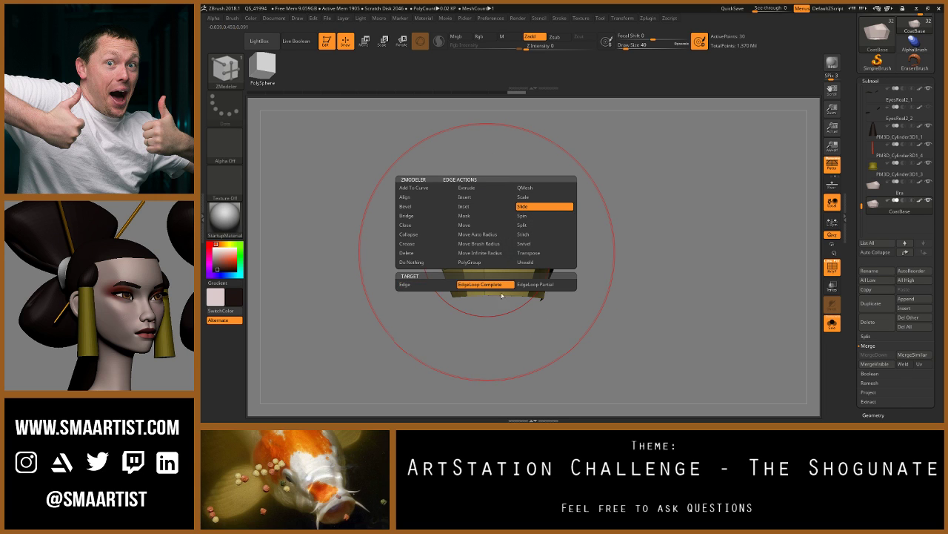
{"action": "left_click_drag", "start_coordinate": [484, 253], "coordinate": [493, 254]}
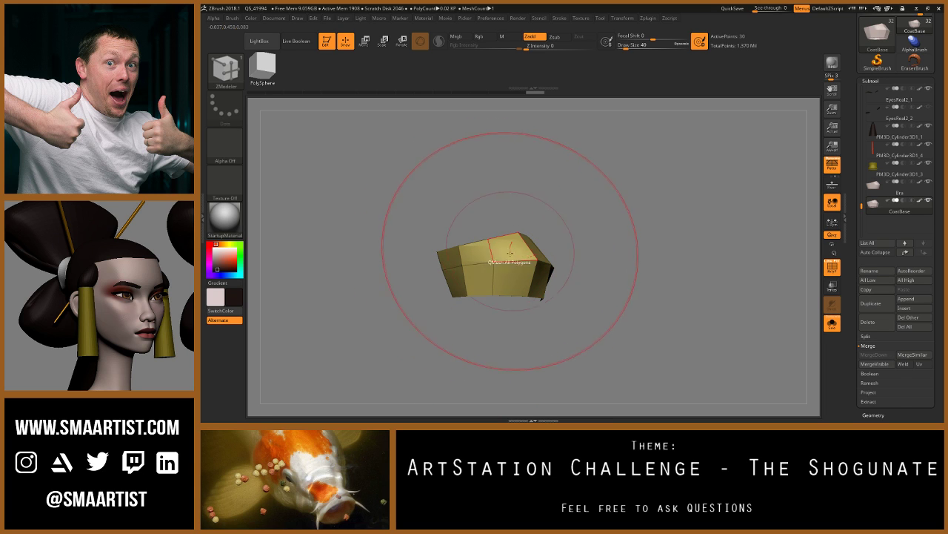
{"action": "mouse_move", "coordinate": [512, 252]}
{"action": "right_mouse_down"}
{"action": "mouse_move", "coordinate": [511, 312]}
{"action": "mouse_move", "coordinate": [532, 265]}
{"action": "mouse_move", "coordinate": [547, 263]}
{"action": "mouse_move", "coordinate": [534, 275]}
{"action": "mouse_move", "coordinate": [617, 259]}
{"action": "mouse_move", "coordinate": [495, 255]}
{"action": "mouse_move", "coordinate": [503, 235]}
{"action": "mouse_move", "coordinate": [486, 236]}
{"action": "right_mouse_up"}
Step: Show the other subtools again and insert mirrored single edge loops beside CoatBase's front centre line
{"action": "left_click", "coordinate": [830, 328]}
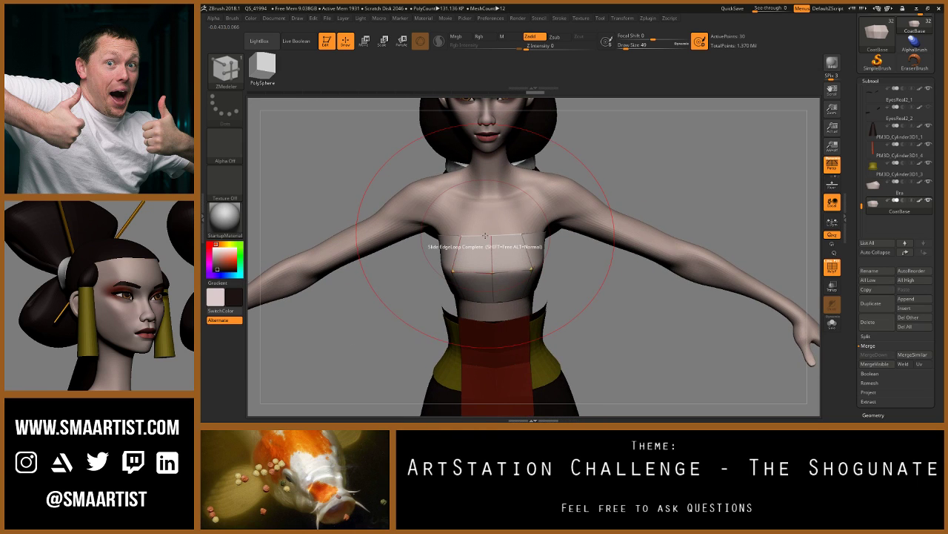
{"action": "key", "text": "space"}
{"action": "left_click", "coordinate": [470, 199]}
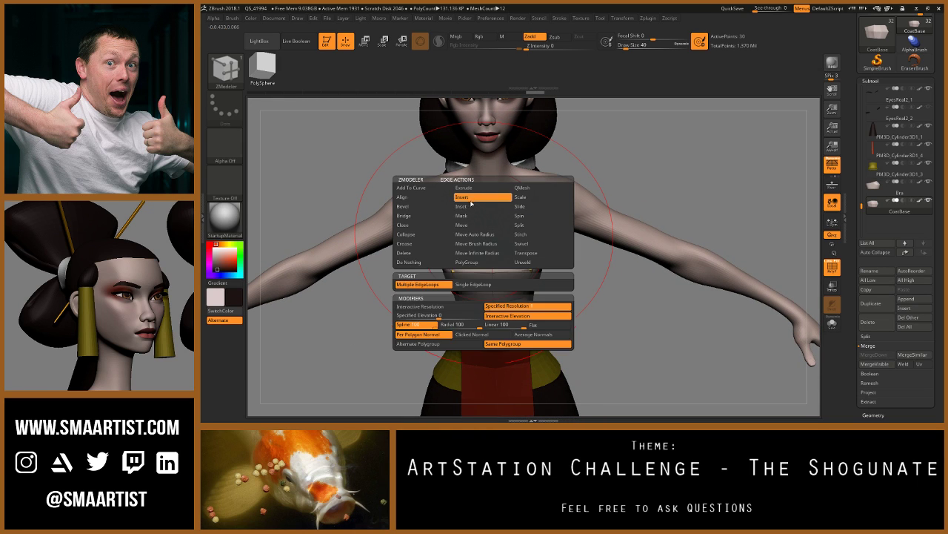
{"action": "left_click", "coordinate": [473, 284]}
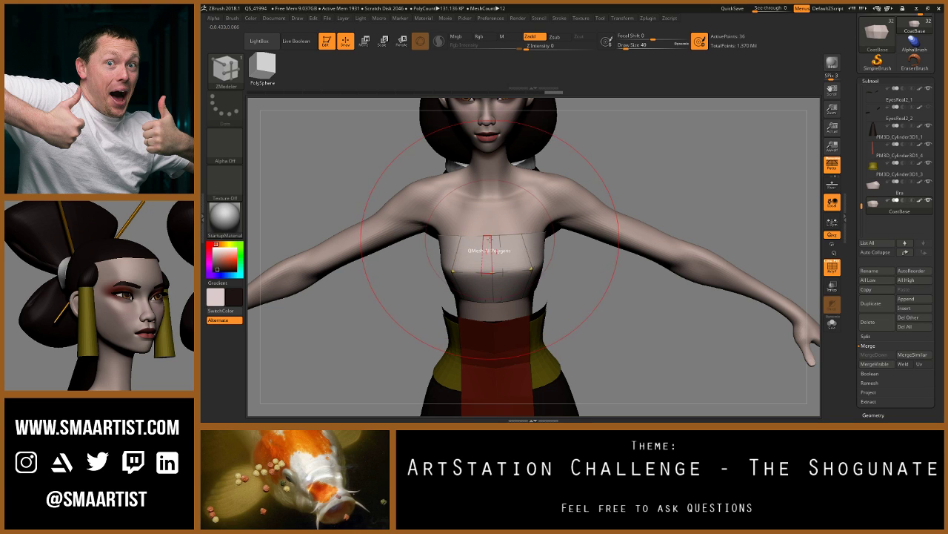
Step: Delete the polygons in CoatBase's front centre strip using the Delete action on A Single Poly
{"action": "key", "text": "space"}
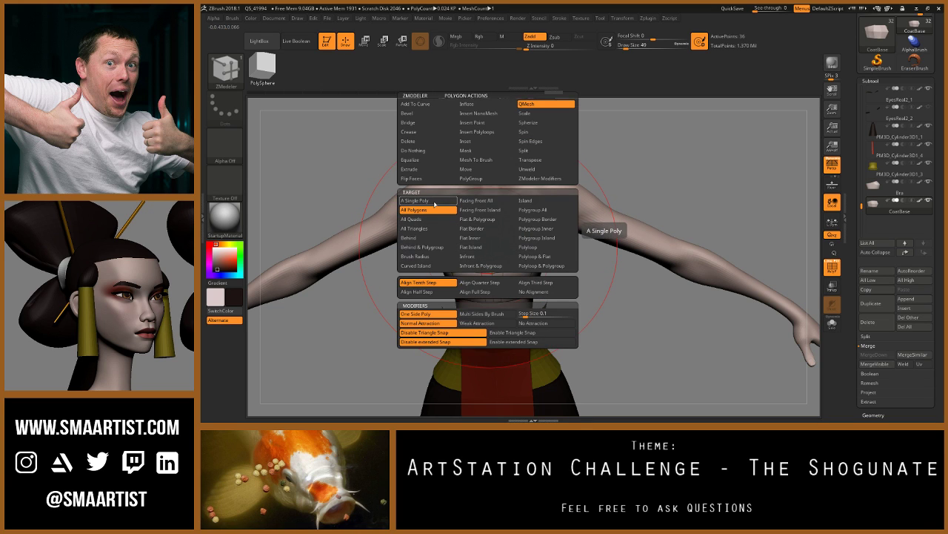
{"action": "left_click", "coordinate": [409, 141]}
{"action": "left_click", "coordinate": [415, 200]}
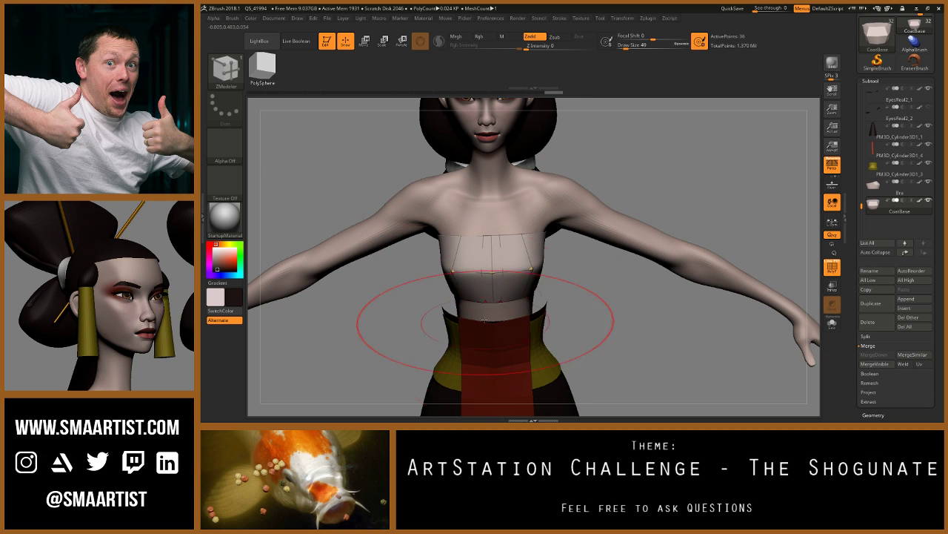
{"action": "left_click", "coordinate": [489, 287]}
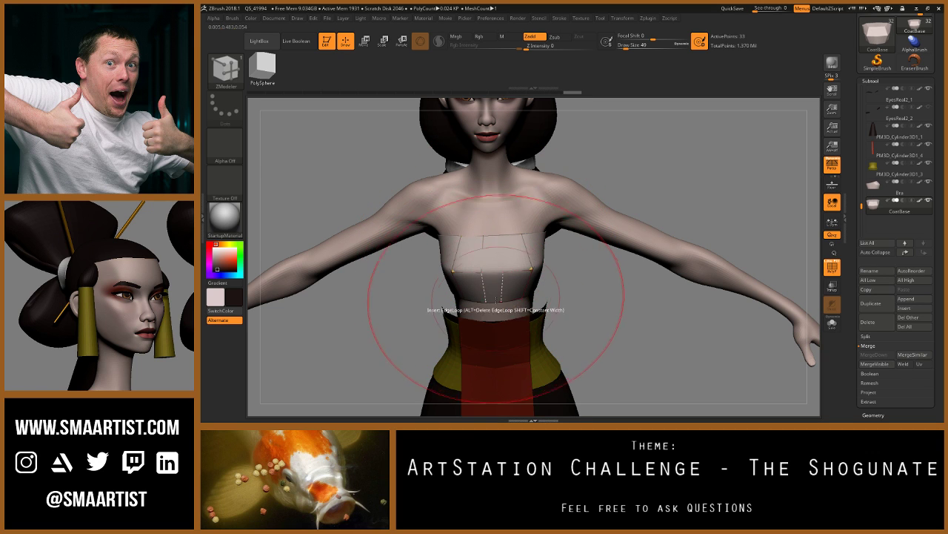
{"action": "right_click_drag", "start_coordinate": [496, 297], "coordinate": [512, 288]}
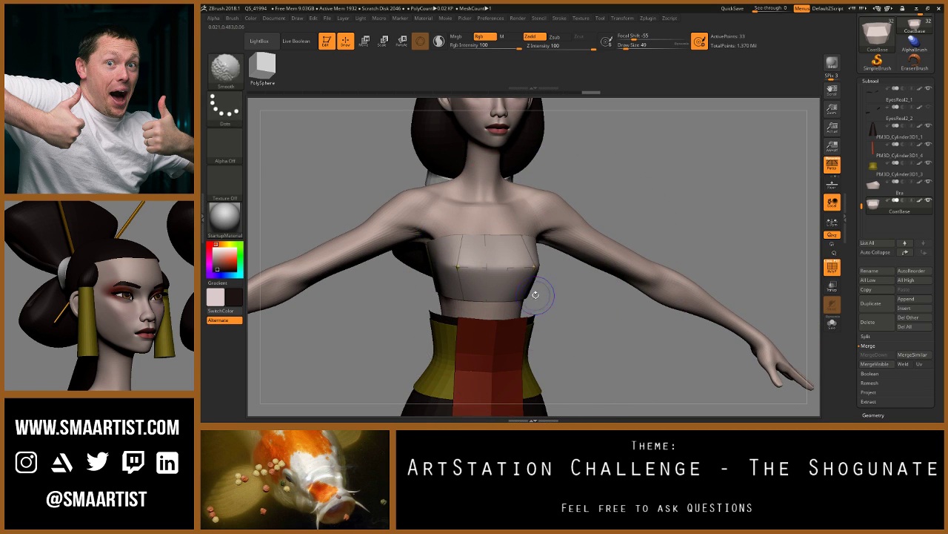
Step: Inflate CoatBase slightly with the Inflate deformation so that it sits outside the Bra
{"action": "mouse_move", "coordinate": [546, 277]}
{"action": "left_mouse_down"}
{"action": "mouse_move", "coordinate": [552, 290]}
{"action": "mouse_move", "coordinate": [614, 306]}
{"action": "left_mouse_up"}
{"action": "scroll", "coordinate": [887, 356], "scroll_direction": "down", "scroll_amount": 5}
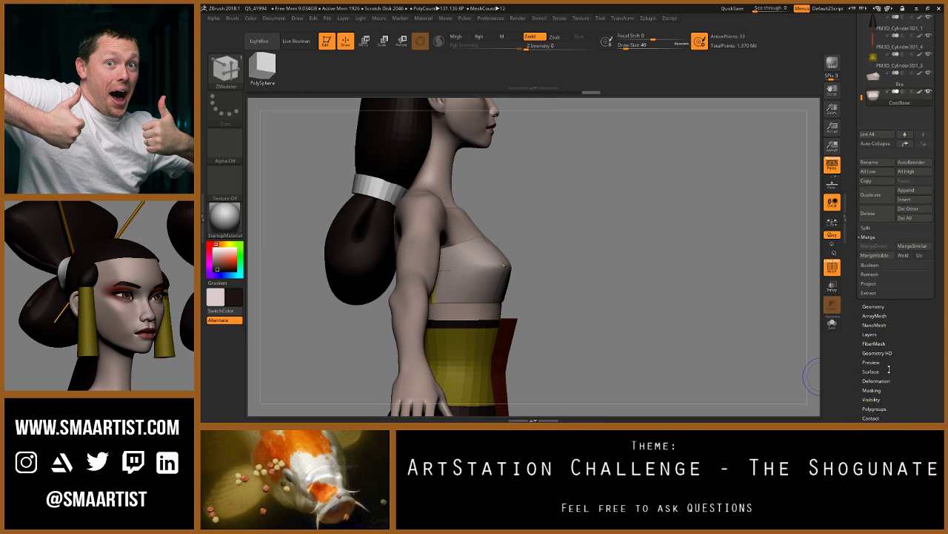
{"action": "left_click", "coordinate": [887, 375]}
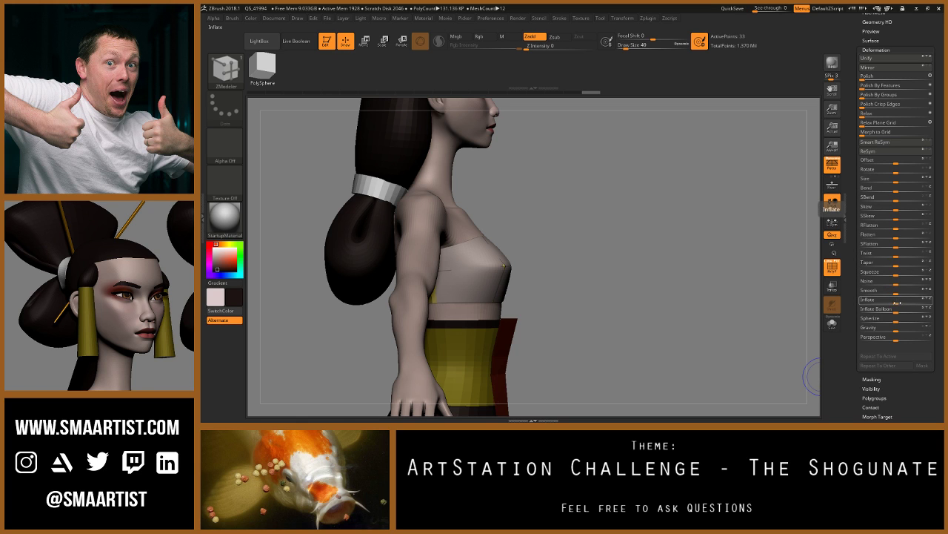
{"action": "left_click_drag", "start_coordinate": [897, 303], "coordinate": [898, 303]}
{"action": "left_click_drag", "start_coordinate": [696, 294], "coordinate": [603, 290]}
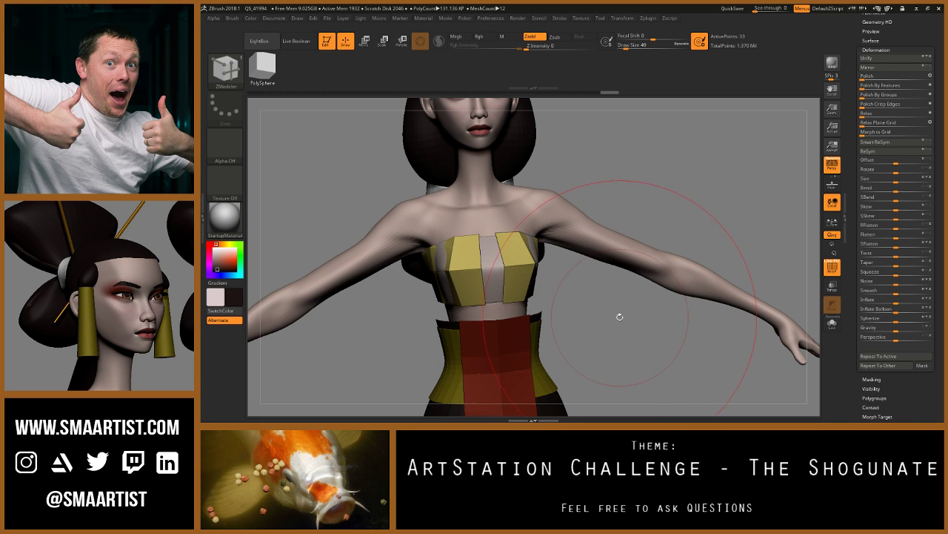
Step: Isolate CoatBase and insert mirrored single vertical edge loops beside the centre line of its back
{"action": "left_click_drag", "start_coordinate": [400, 276], "coordinate": [452, 239]}
{"action": "left_click", "coordinate": [832, 324]}
{"action": "key", "text": "space"}
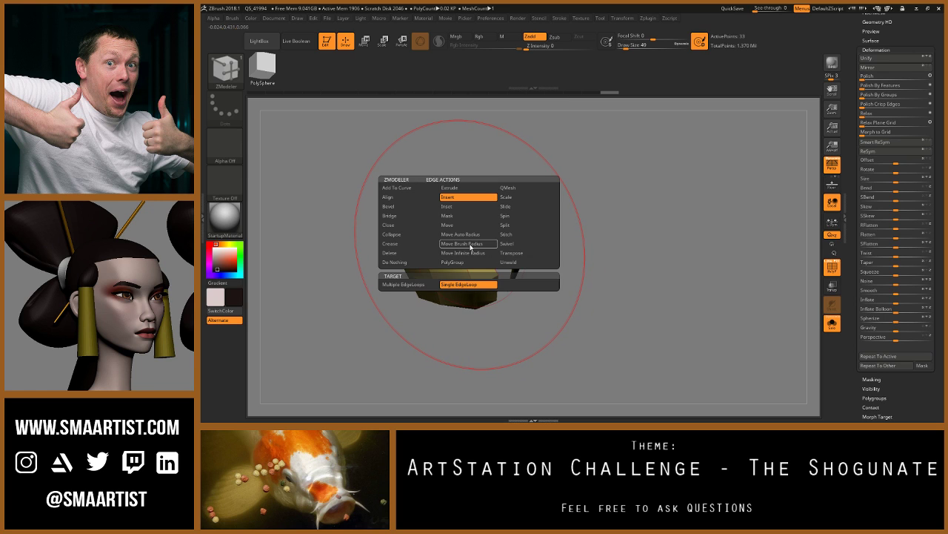
{"action": "left_click", "coordinate": [433, 257]}
{"action": "mouse_move", "coordinate": [527, 247]}
{"action": "left_mouse_down"}
{"action": "mouse_move", "coordinate": [538, 234]}
{"action": "mouse_move", "coordinate": [534, 240]}
{"action": "left_mouse_up"}
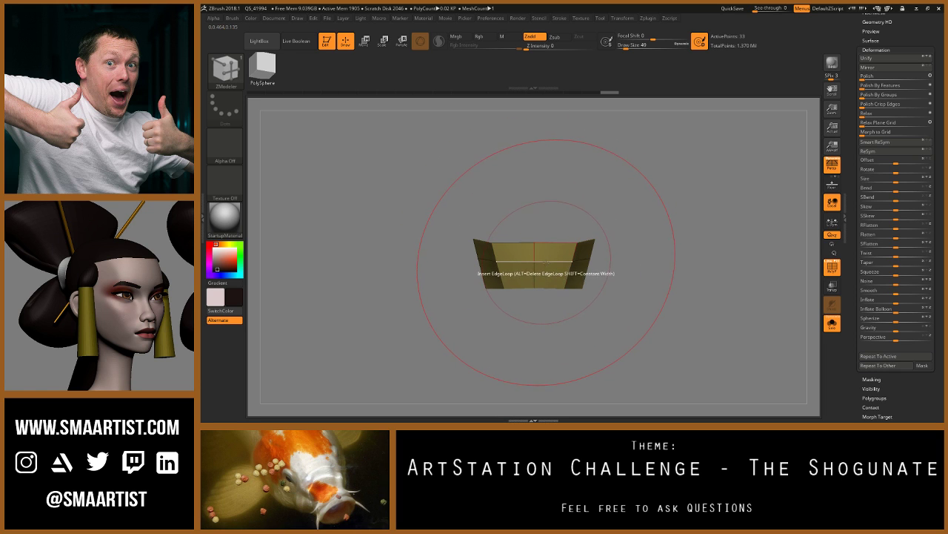
{"action": "left_click", "coordinate": [545, 261]}
{"action": "left_click_drag", "start_coordinate": [585, 144], "coordinate": [572, 161]}
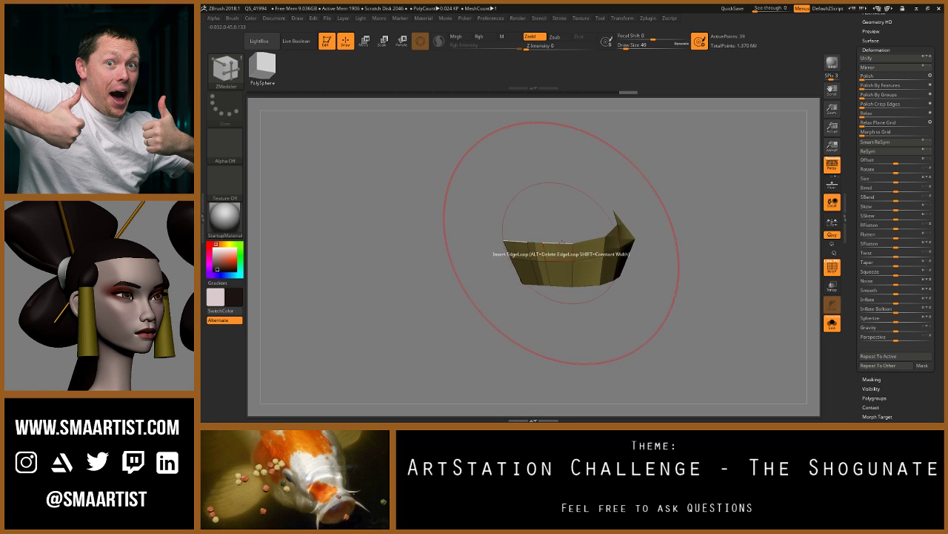
Step: Bridge CoatBase's front top edges to its back top edges as shoulder straps and insert an edge loop across the middle of the straps
{"action": "key", "text": "space"}
{"action": "left_click", "coordinate": [495, 216]}
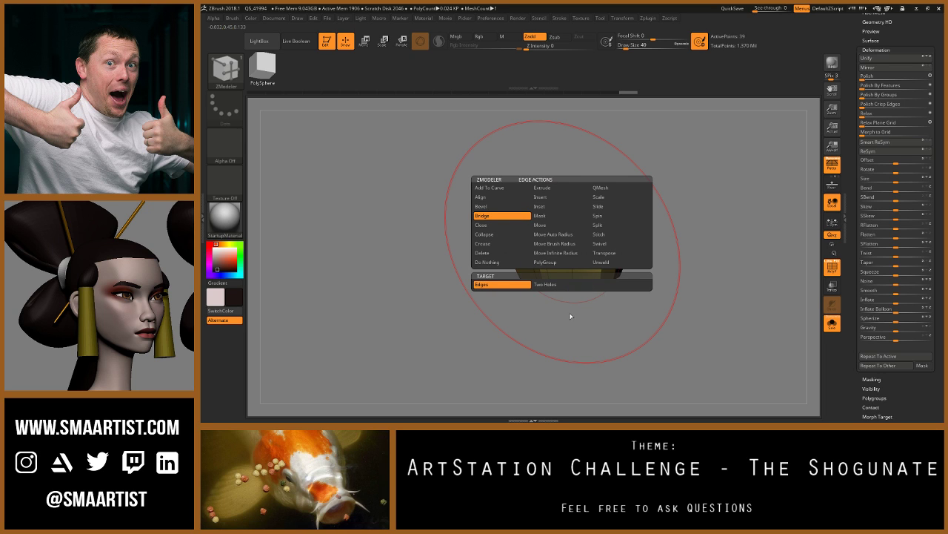
{"action": "key", "text": "space"}
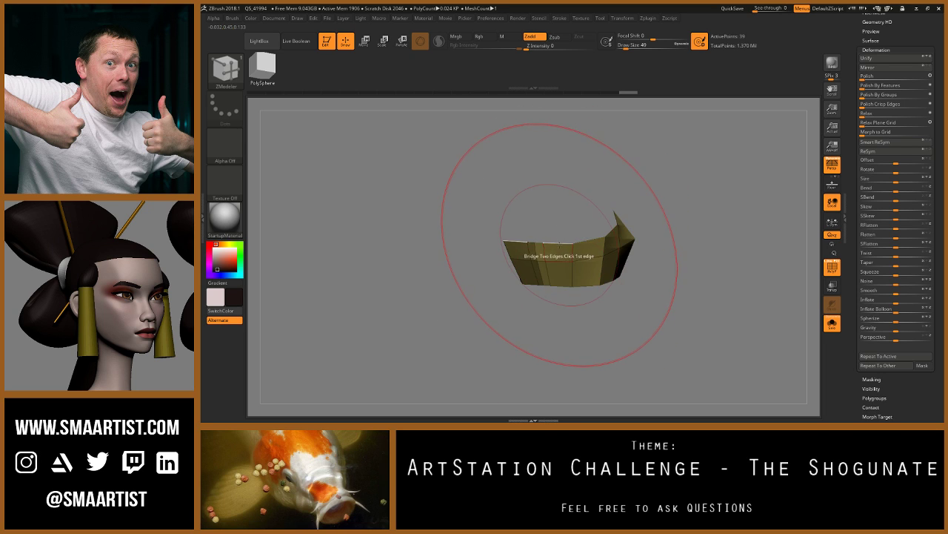
{"action": "left_click_drag", "start_coordinate": [617, 246], "coordinate": [582, 215]}
{"action": "key", "text": "space"}
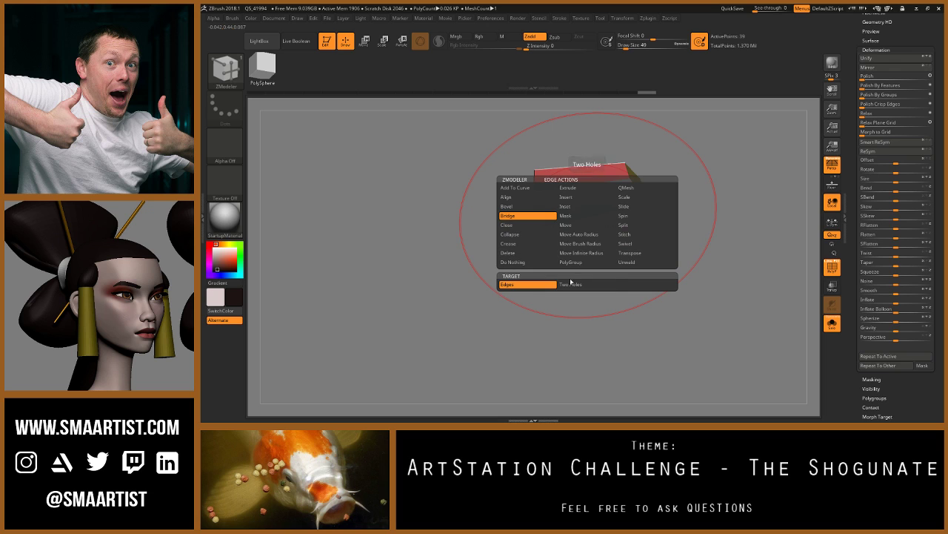
{"action": "left_click", "coordinate": [582, 198]}
{"action": "left_click", "coordinate": [568, 303]}
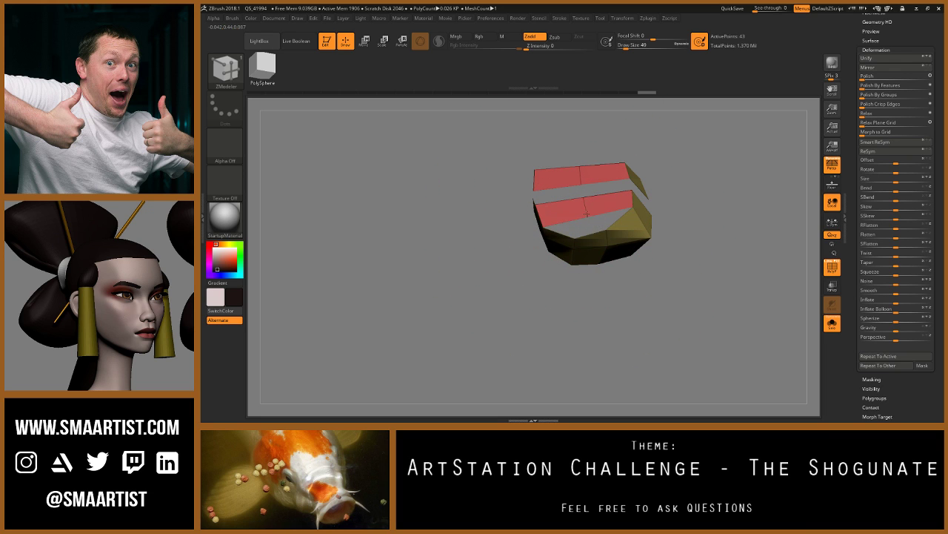
Step: Mask all but the straps' middle edge loop and raise that loop so the straps arch upward
{"action": "right_click_drag", "start_coordinate": [586, 213], "coordinate": [600, 196]}
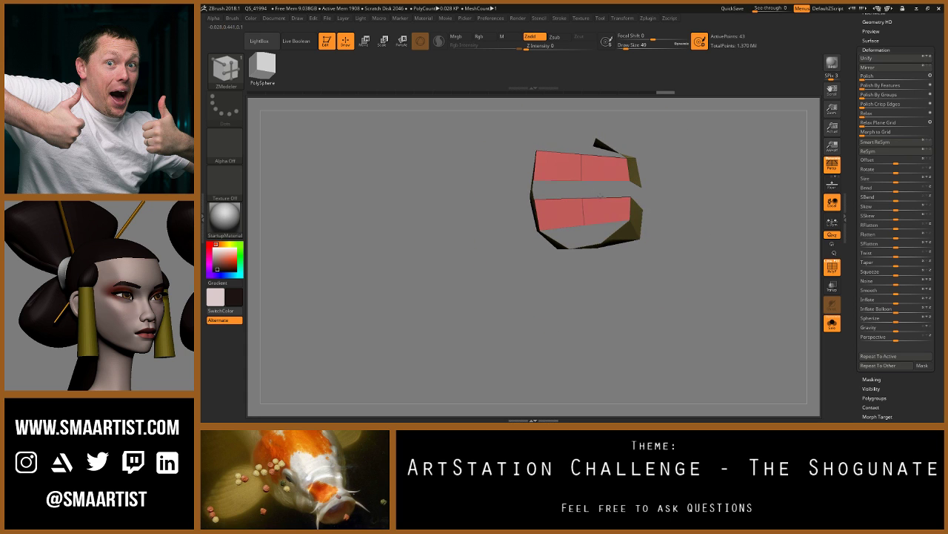
{"action": "key", "text": "ctrl"}
{"action": "left_click_drag", "start_coordinate": [602, 221], "coordinate": [606, 226], "text": "ctrl"}
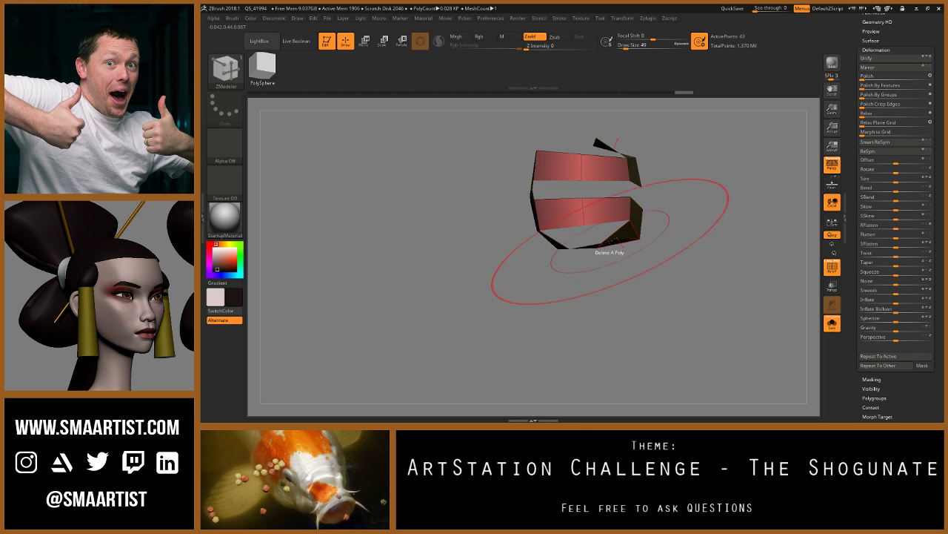
{"action": "mouse_move", "coordinate": [609, 238]}
{"action": "right_mouse_down"}
{"action": "mouse_move", "coordinate": [606, 172]}
{"action": "mouse_move", "coordinate": [611, 211]}
{"action": "right_mouse_up"}
{"action": "key", "text": "w"}
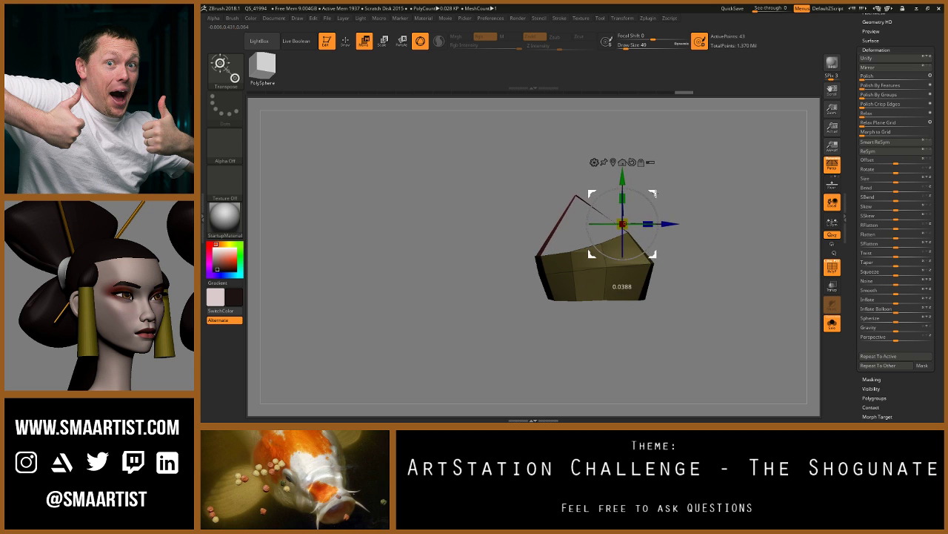
Step: Show the other subtools again and position the straps' raised loop over the character's shoulders
{"action": "left_click", "coordinate": [833, 326]}
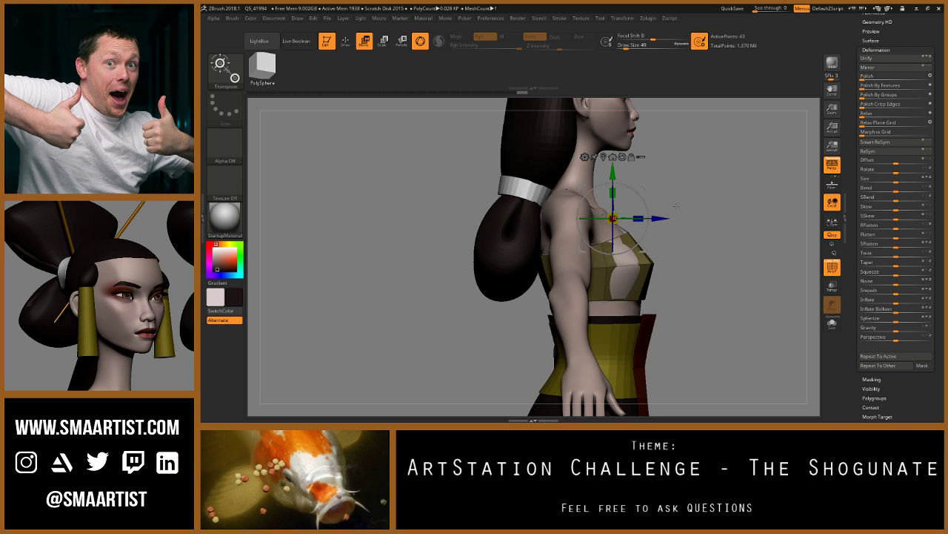
{"action": "right_click_drag", "start_coordinate": [676, 207], "coordinate": [638, 216]}
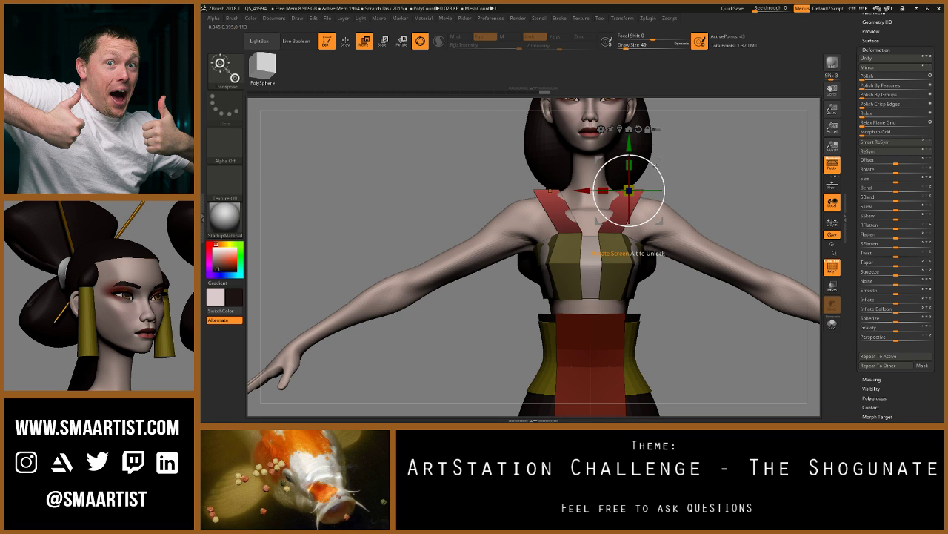
{"action": "left_click_drag", "start_coordinate": [664, 172], "coordinate": [666, 173]}
{"action": "right_click_drag", "start_coordinate": [690, 205], "coordinate": [657, 232]}
{"action": "mouse_move", "coordinate": [656, 232]}
{"action": "left_mouse_down"}
{"action": "mouse_move", "coordinate": [708, 262]}
{"action": "mouse_move", "coordinate": [650, 271]}
{"action": "left_mouse_up"}
{"action": "key", "text": "q"}
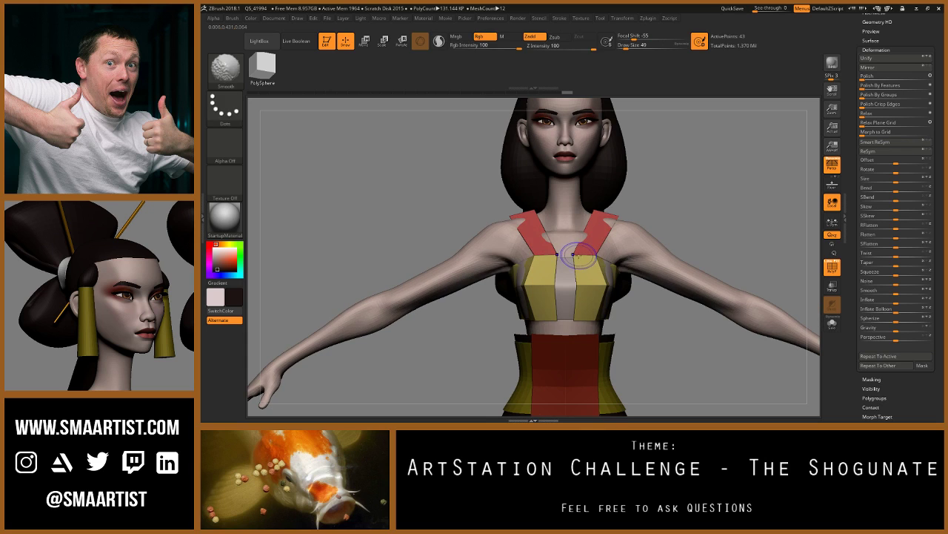
Step: Straighten the front straps and widen CoatBase's front opening using the Move brush at Draw Size 113
{"action": "key", "text": "b"}
{"action": "key", "text": "m"}
{"action": "key", "text": "v"}
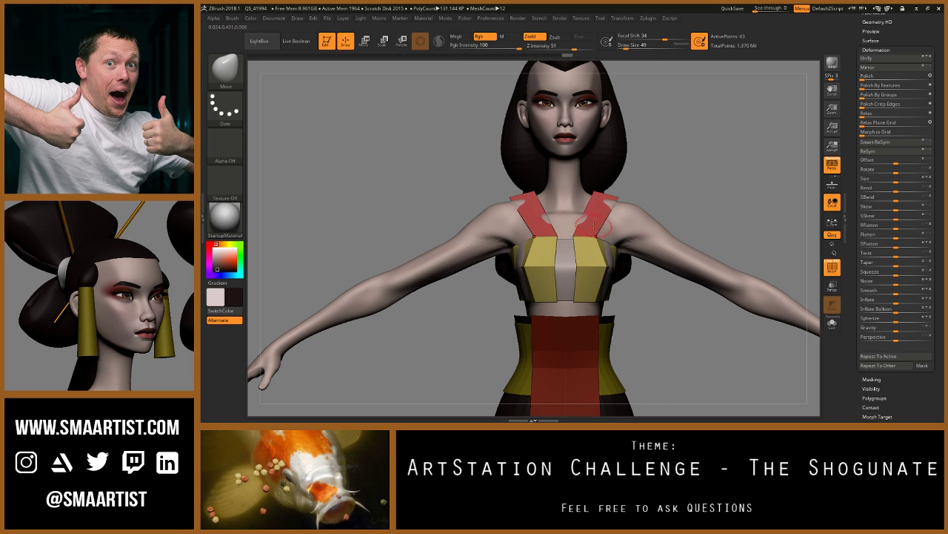
{"action": "type", "text": "s"}
{"action": "type", "text": "113"}
{"action": "key", "text": "Return"}
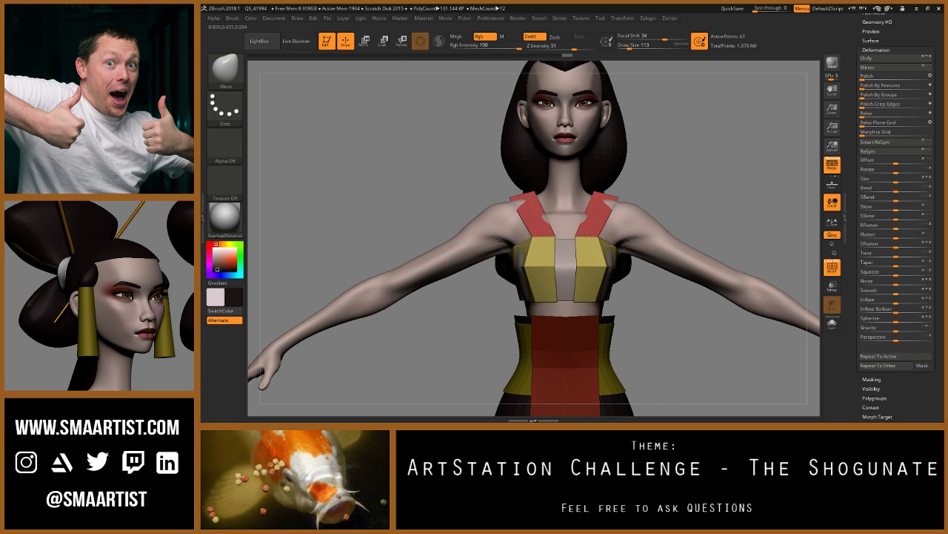
{"action": "left_click_drag", "start_coordinate": [621, 233], "coordinate": [624, 238]}
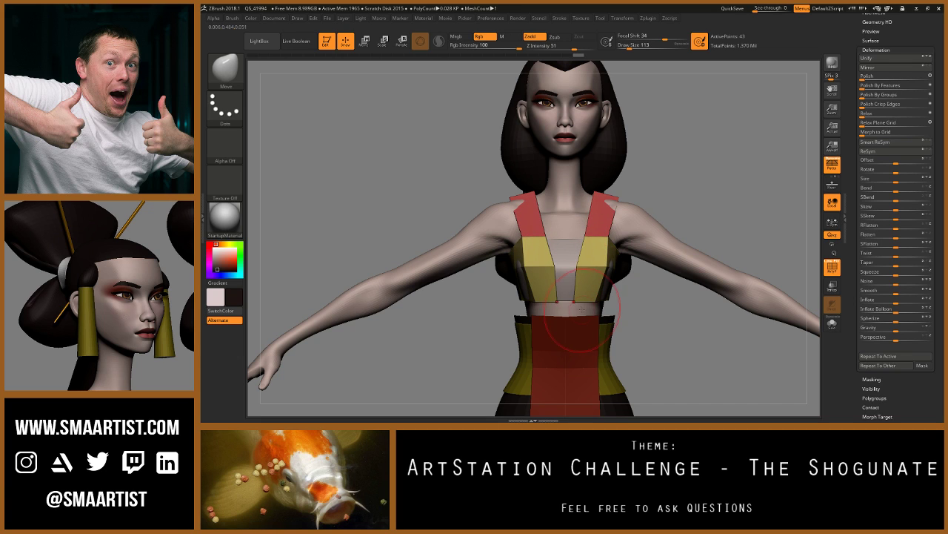
{"action": "left_click_drag", "start_coordinate": [535, 300], "coordinate": [524, 298]}
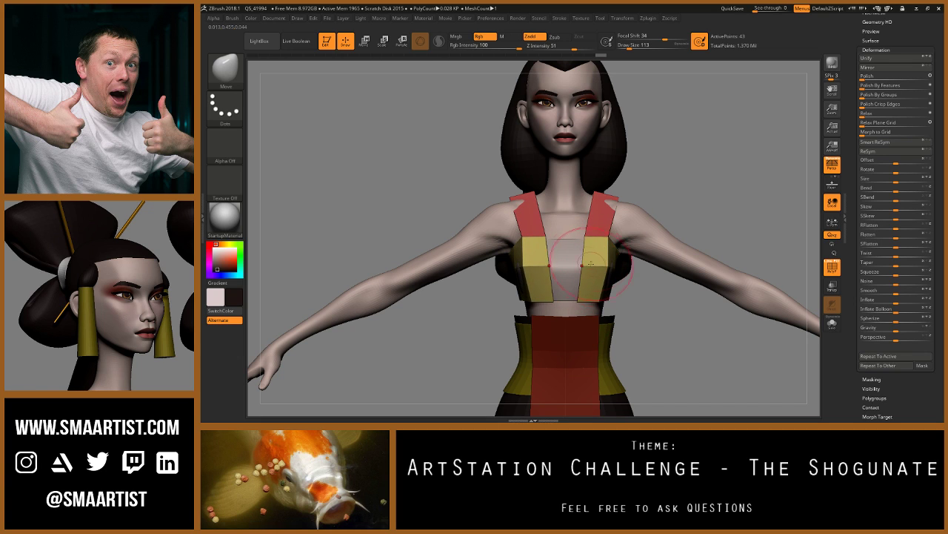
{"action": "left_click_drag", "start_coordinate": [627, 178], "coordinate": [655, 194], "text": "shift"}
Step: Isolate CoatBase and insert an edge loop across the back section of both straps with the ZModeler brush
{"action": "left_click", "coordinate": [832, 323]}
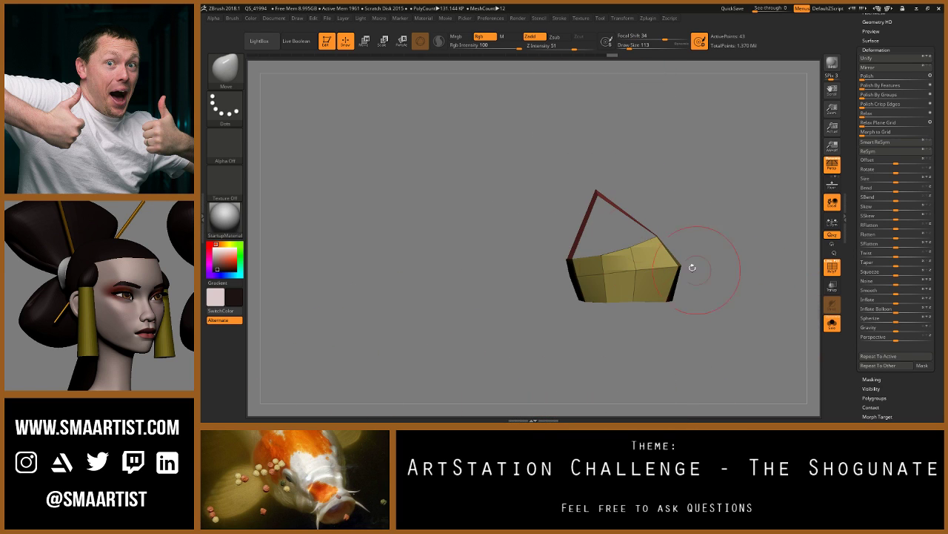
{"action": "left_click_drag", "start_coordinate": [690, 267], "coordinate": [638, 227]}
{"action": "mouse_move", "coordinate": [639, 228]}
{"action": "right_mouse_down", "text": "ctrl"}
{"action": "mouse_move", "coordinate": [657, 241]}
{"action": "mouse_move", "coordinate": [602, 240]}
{"action": "right_mouse_up", "text": "ctrl"}
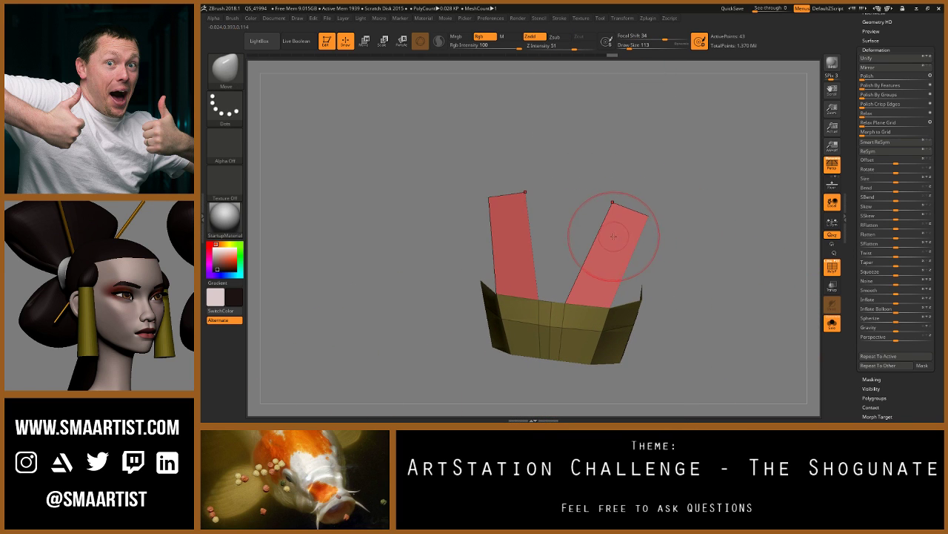
{"action": "key", "text": "b"}
{"action": "key", "text": "z"}
{"action": "key", "text": "z"}
{"action": "key", "text": "m"}
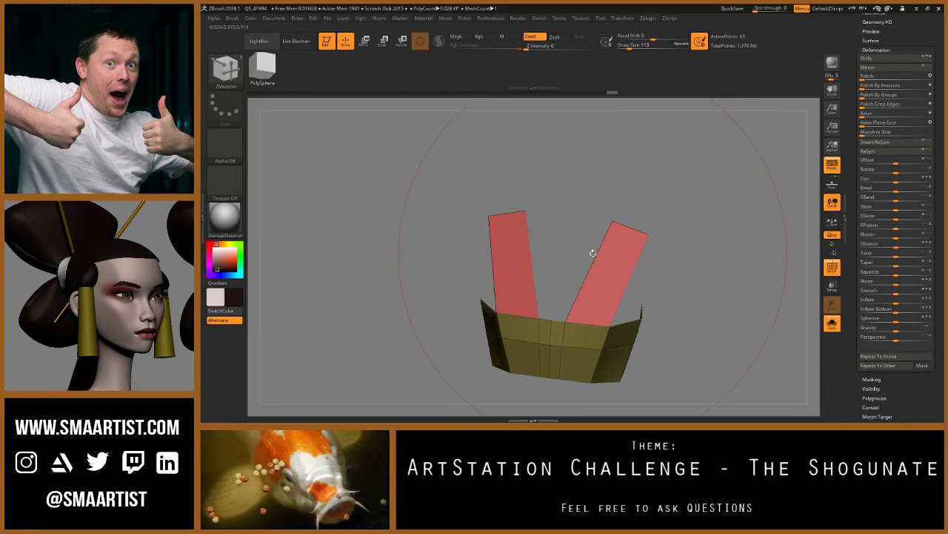
{"action": "mouse_move", "coordinate": [674, 277]}
{"action": "left_mouse_down"}
{"action": "mouse_move", "coordinate": [607, 262]}
{"action": "mouse_move", "coordinate": [620, 242]}
{"action": "mouse_move", "coordinate": [619, 287]}
{"action": "mouse_move", "coordinate": [593, 263]}
{"action": "left_mouse_up"}
Step: Move the new back strap loop up and backward so the straps bend over the shoulder blades
{"action": "key", "text": "w"}
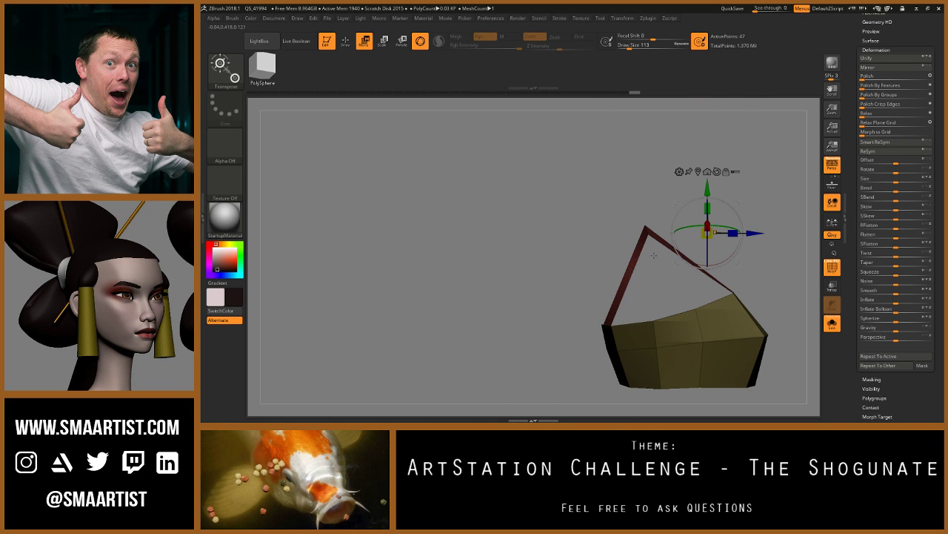
{"action": "left_click_drag", "start_coordinate": [741, 198], "coordinate": [709, 185]}
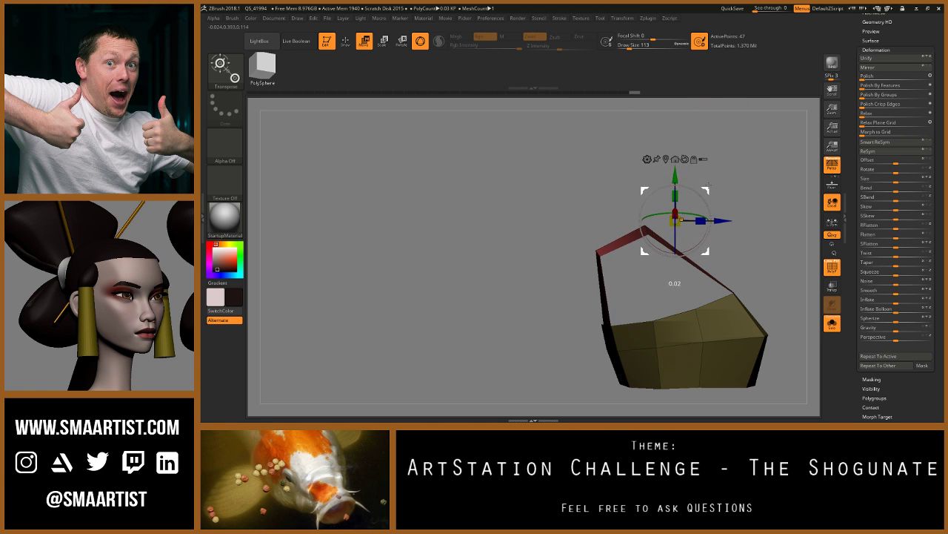
{"action": "left_click_drag", "start_coordinate": [675, 219], "coordinate": [677, 219]}
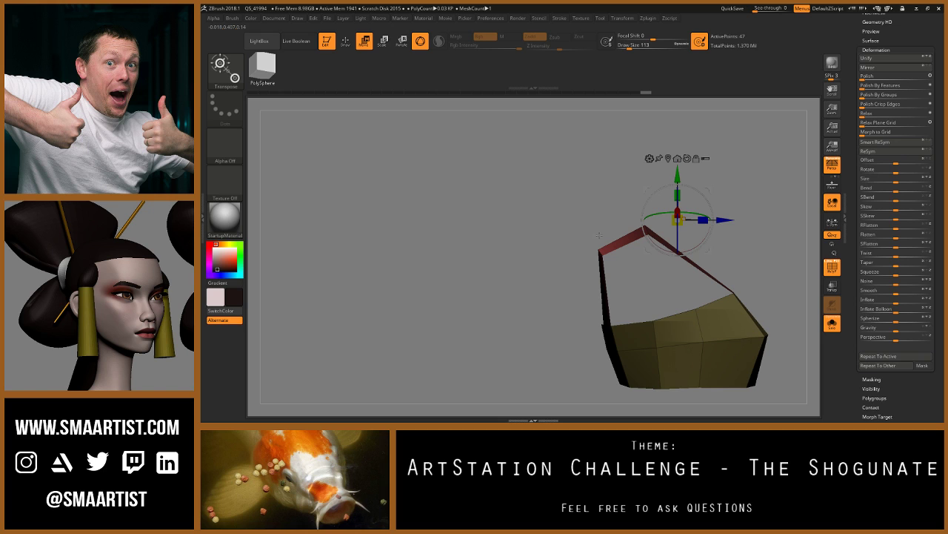
{"action": "left_click_drag", "start_coordinate": [606, 239], "coordinate": [644, 238]}
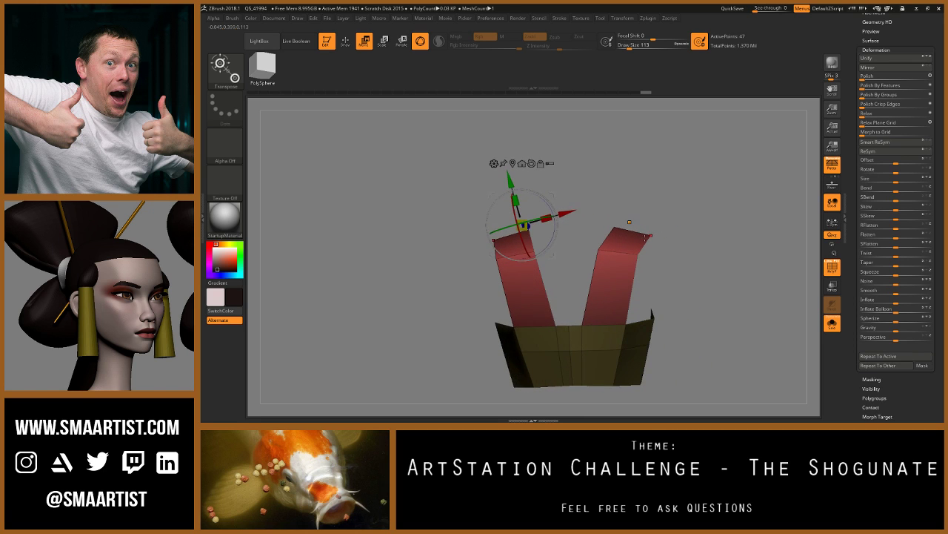
Step: Bridge the inner edges of the two back straps to fill the gap between them using Bridge with the Edges target
{"action": "key", "text": "q"}
{"action": "right_click_drag", "start_coordinate": [581, 341], "coordinate": [580, 318], "text": "alt"}
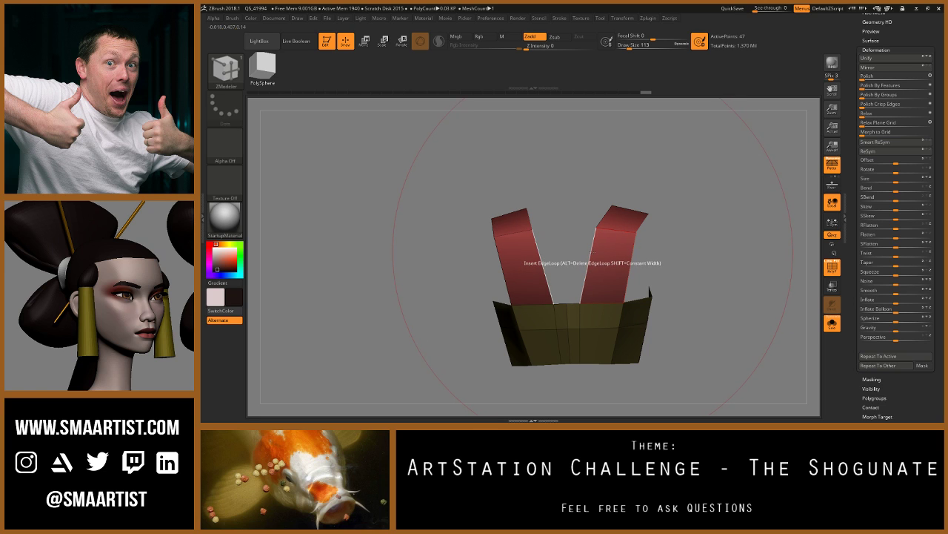
{"action": "key", "text": "space"}
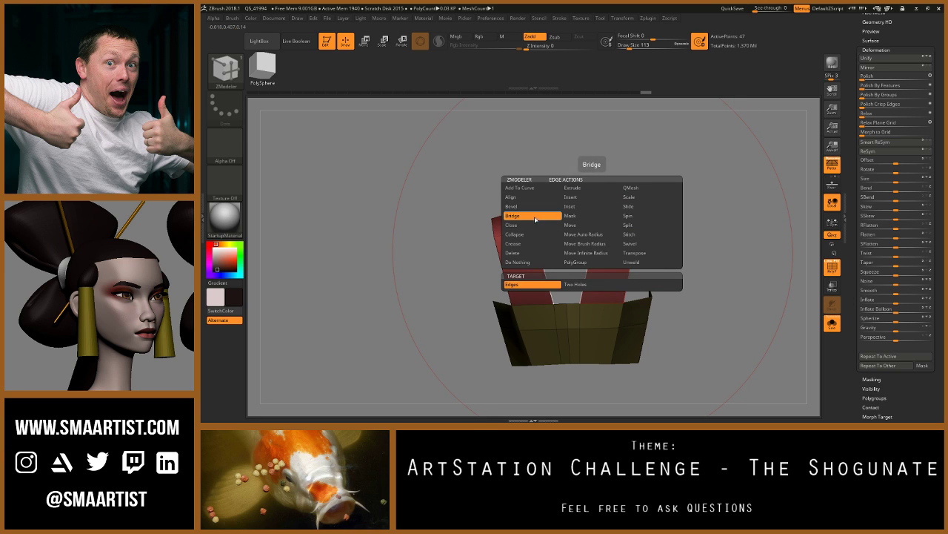
{"action": "left_click", "coordinate": [586, 274]}
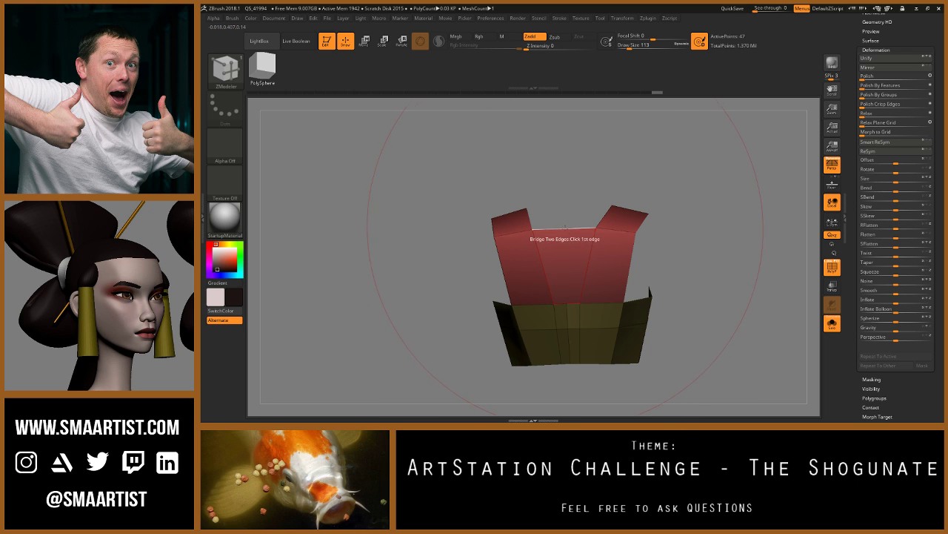
Step: Split the bridged back panel down its centre using the Insert action on Multiple EdgeLoops
{"action": "key", "text": "space"}
{"action": "left_click", "coordinate": [559, 197]}
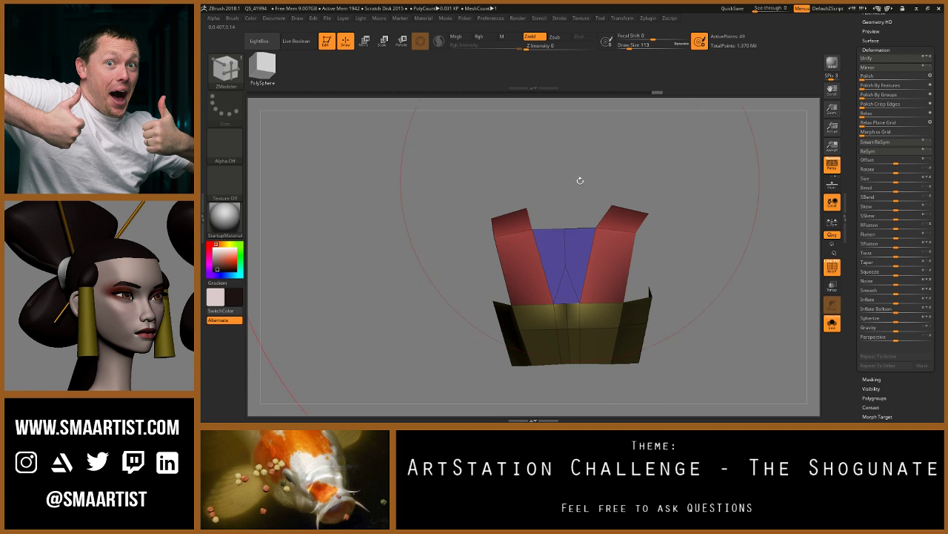
{"action": "mouse_move", "coordinate": [580, 180]}
{"action": "left_mouse_down"}
{"action": "mouse_move", "coordinate": [586, 165]}
{"action": "mouse_move", "coordinate": [588, 195]}
{"action": "left_mouse_up"}
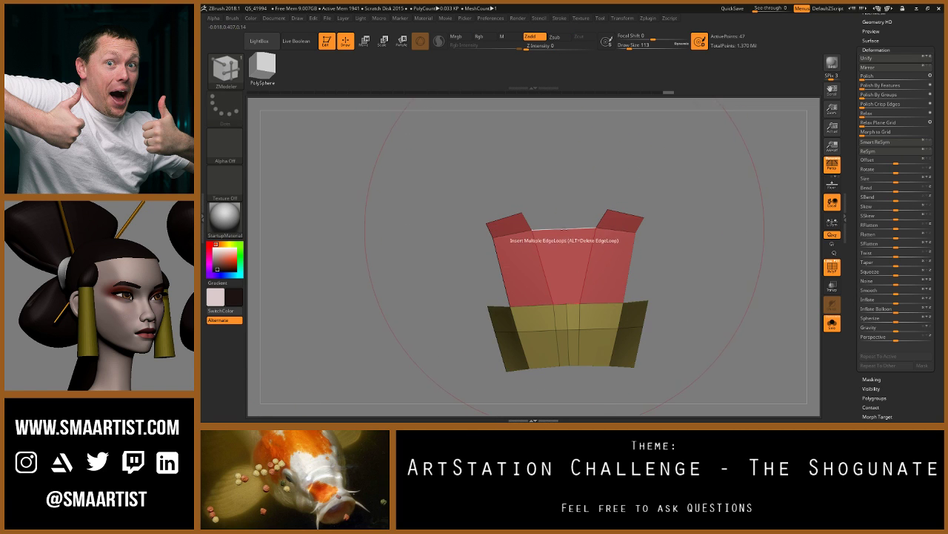
{"action": "left_click", "coordinate": [564, 229]}
{"action": "mouse_move", "coordinate": [569, 237]}
{"action": "right_mouse_down", "text": "ctrl"}
{"action": "mouse_move", "coordinate": [572, 326]}
{"action": "mouse_move", "coordinate": [569, 183]}
{"action": "mouse_move", "coordinate": [564, 222]}
{"action": "right_mouse_up", "text": "ctrl"}
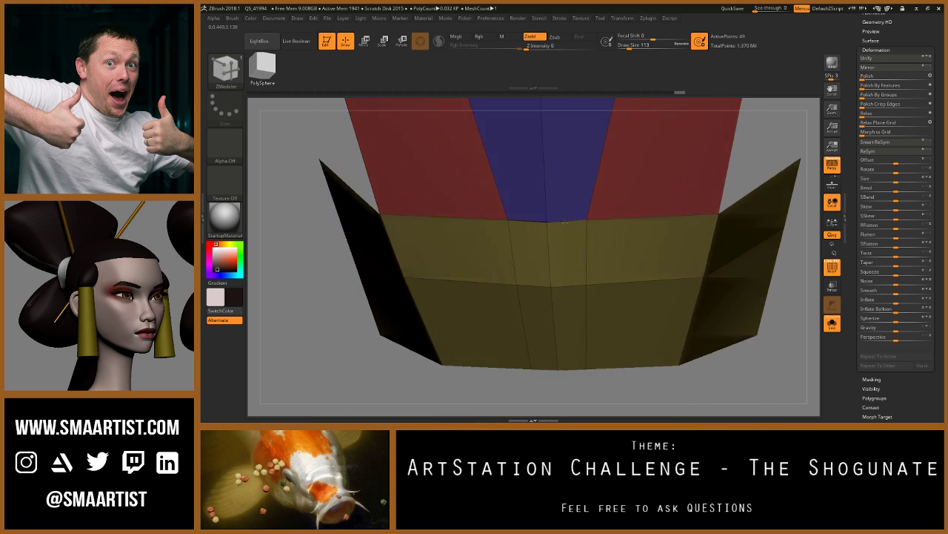
{"action": "scroll", "coordinate": [565, 222], "scroll_direction": "up", "scroll_amount": 5}
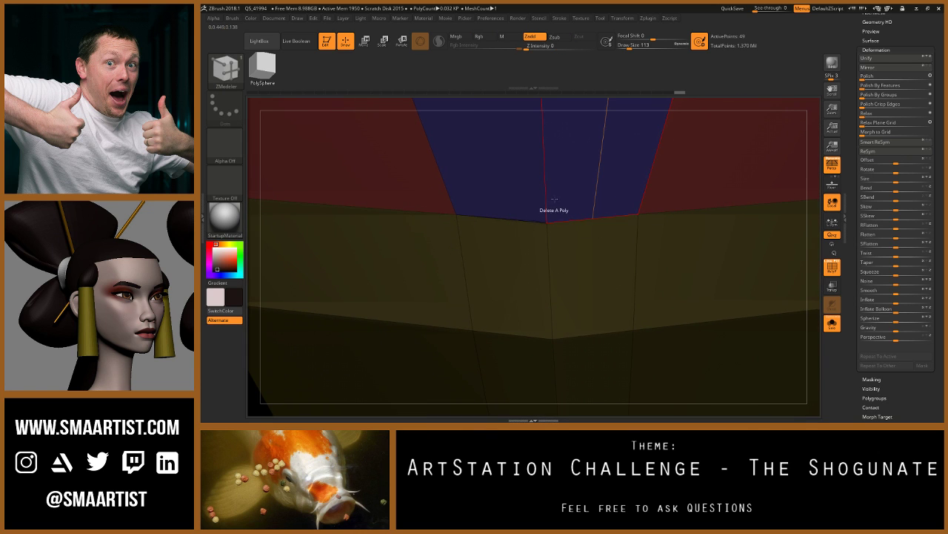
{"action": "scroll", "coordinate": [555, 199], "scroll_direction": "down", "scroll_amount": 5}
Step: Pull the centre point on the lower edge of the bridged back panel upward with the Move brush
{"action": "key", "text": "w"}
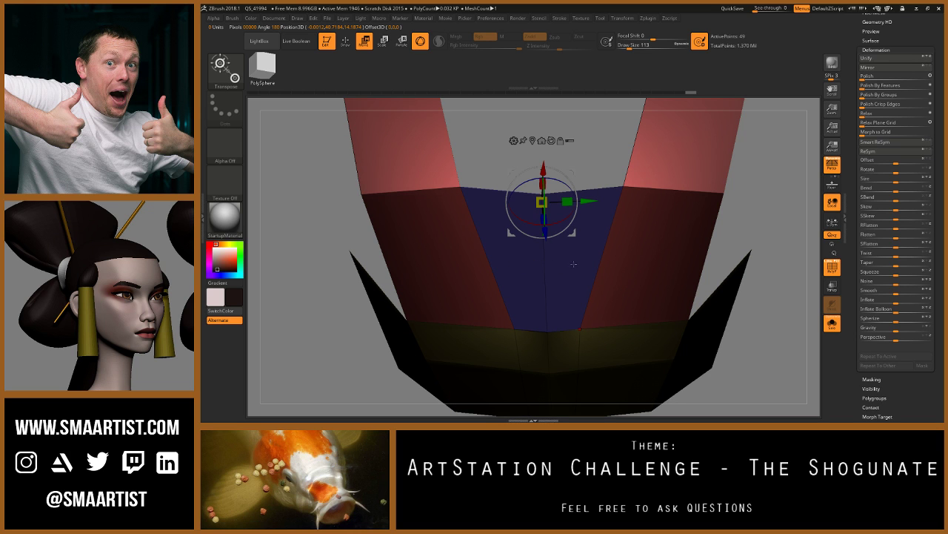
{"action": "key", "text": "b"}
{"action": "key", "text": "m"}
{"action": "key", "text": "v"}
{"action": "scroll", "coordinate": [563, 267], "scroll_direction": "up", "scroll_amount": 5}
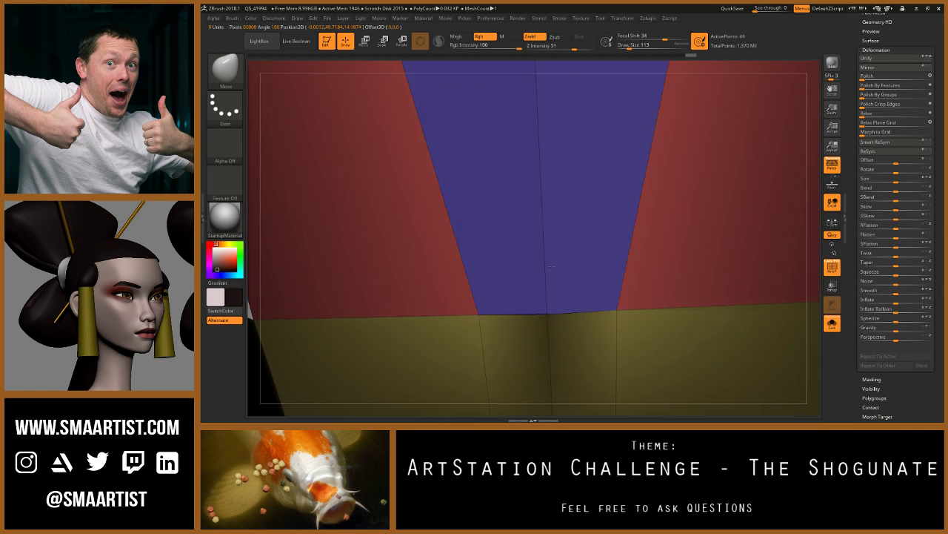
{"action": "right_click_drag", "start_coordinate": [552, 266], "coordinate": [555, 285], "text": "shift"}
{"action": "left_click_drag", "start_coordinate": [547, 312], "coordinate": [552, 237]}
{"action": "key", "text": "ctrl+z"}
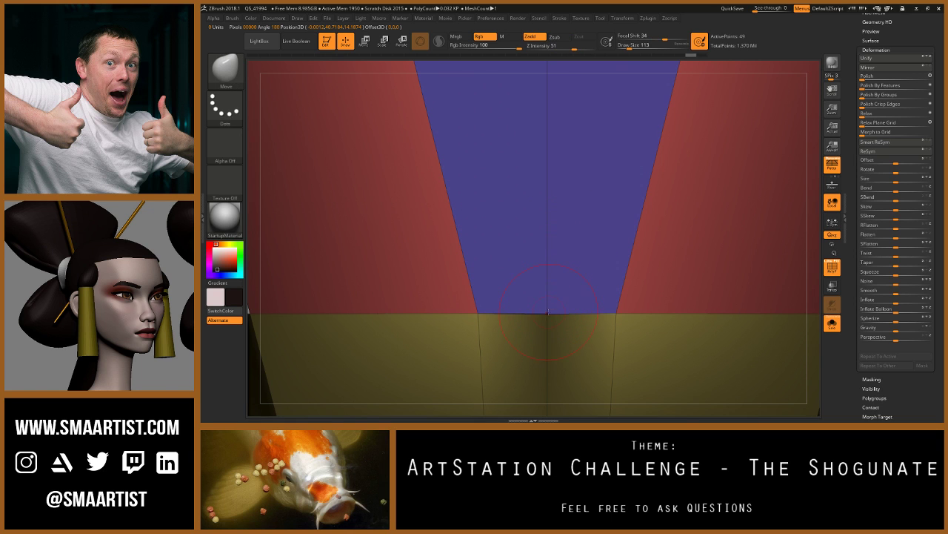
{"action": "mouse_move", "coordinate": [548, 312]}
{"action": "left_mouse_down"}
{"action": "mouse_move", "coordinate": [546, 201]}
{"action": "mouse_move", "coordinate": [549, 218]}
{"action": "left_mouse_up"}
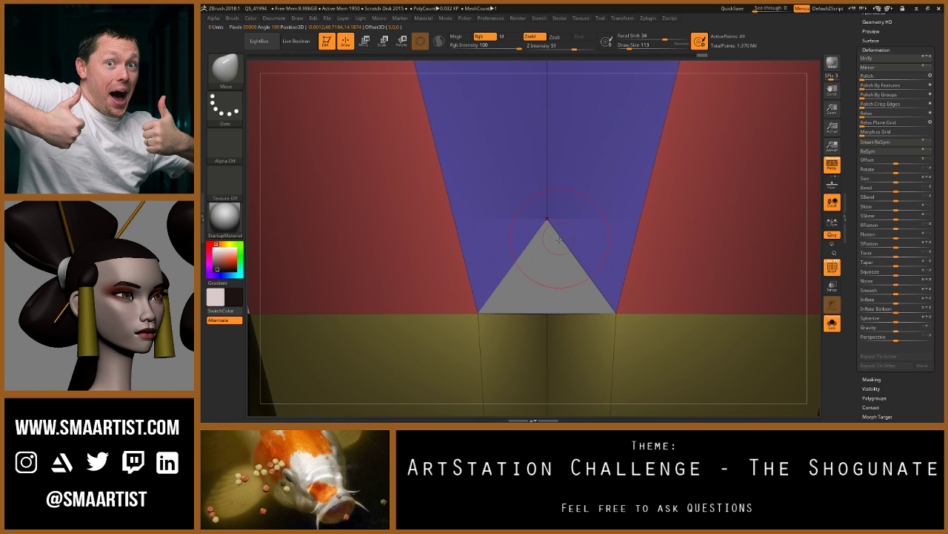
Step: Stitch the raised centre point of the back panel's lower edge to the coat's upper-edge centre point using Stitch with Two Points
{"action": "mouse_move", "coordinate": [560, 239]}
{"action": "right_mouse_down"}
{"action": "mouse_move", "coordinate": [560, 204]}
{"action": "mouse_move", "coordinate": [561, 261]}
{"action": "right_mouse_up"}
{"action": "left_click_drag", "start_coordinate": [547, 274], "coordinate": [569, 284], "text": "shift"}
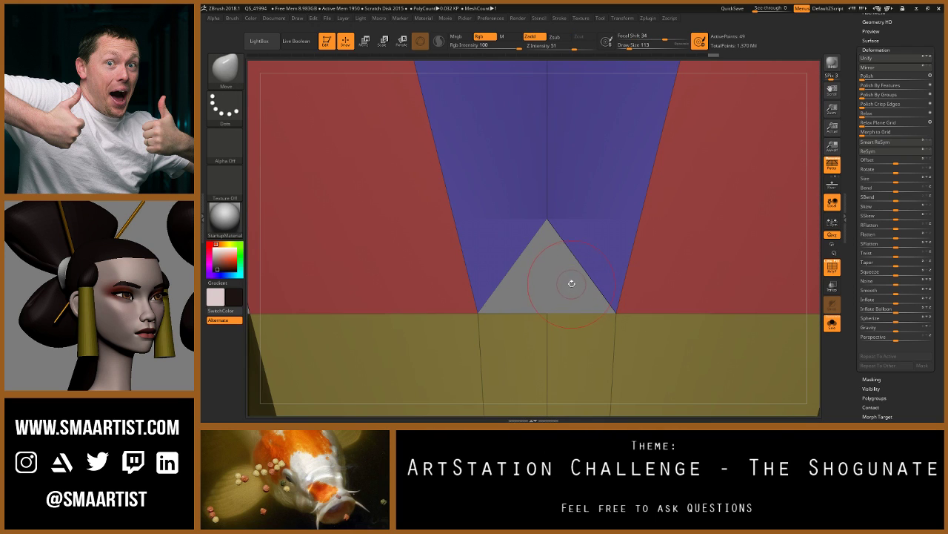
{"action": "key", "text": "b"}
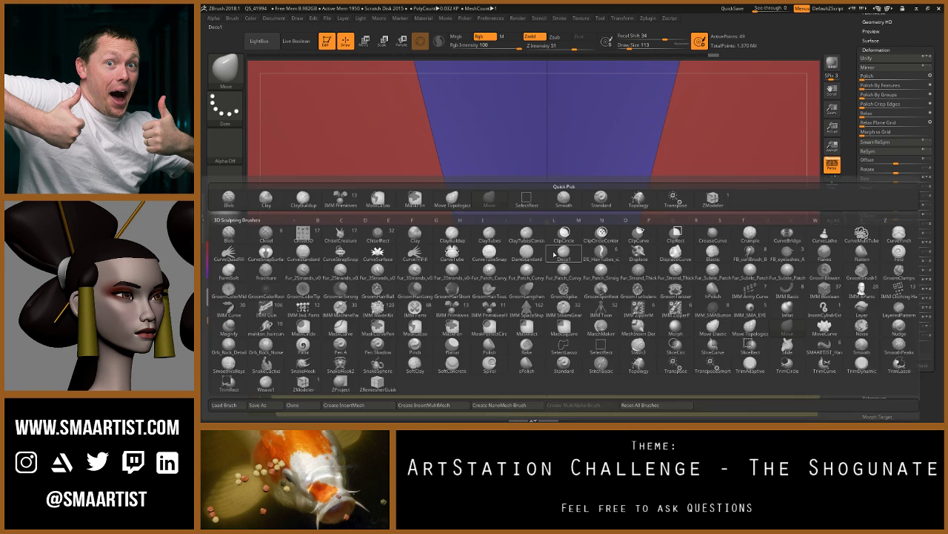
{"action": "key", "text": "z"}
{"action": "key", "text": "m"}
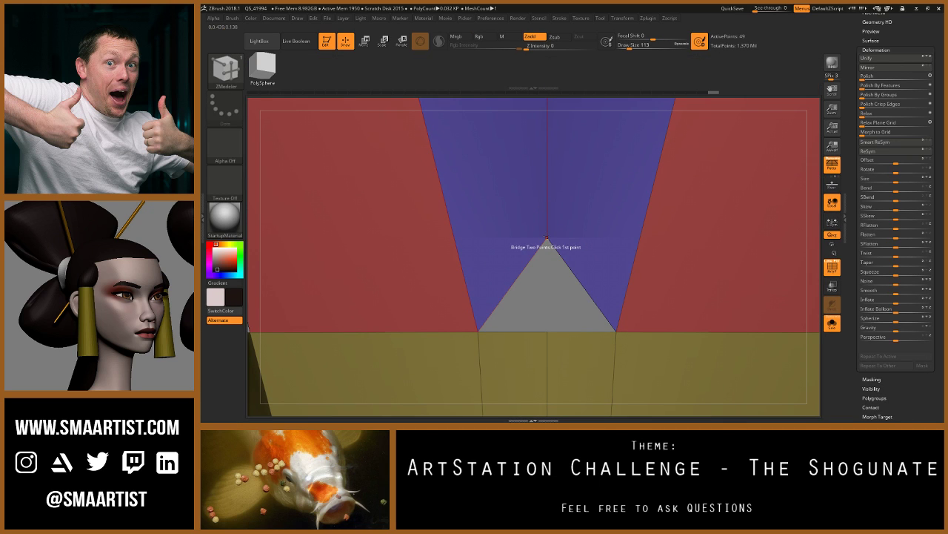
{"action": "key", "text": "space"}
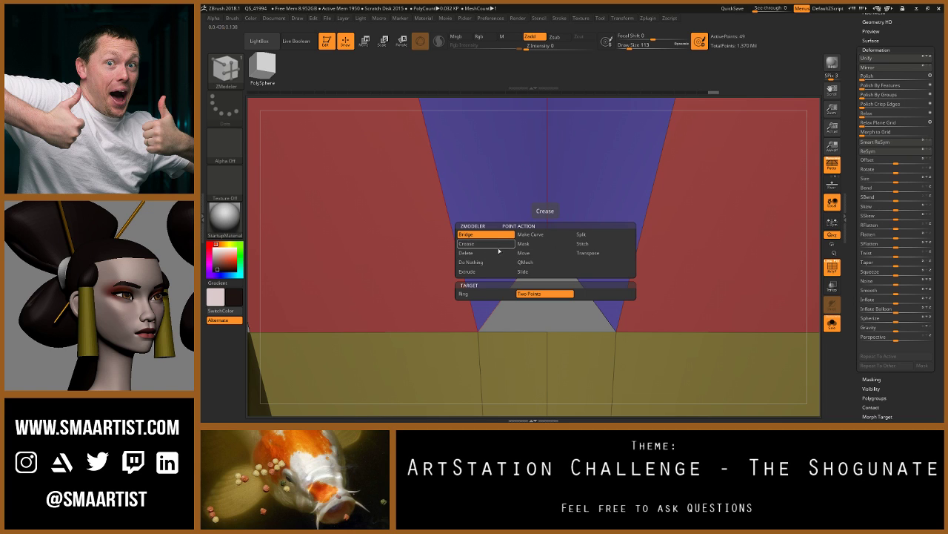
{"action": "left_click", "coordinate": [593, 243]}
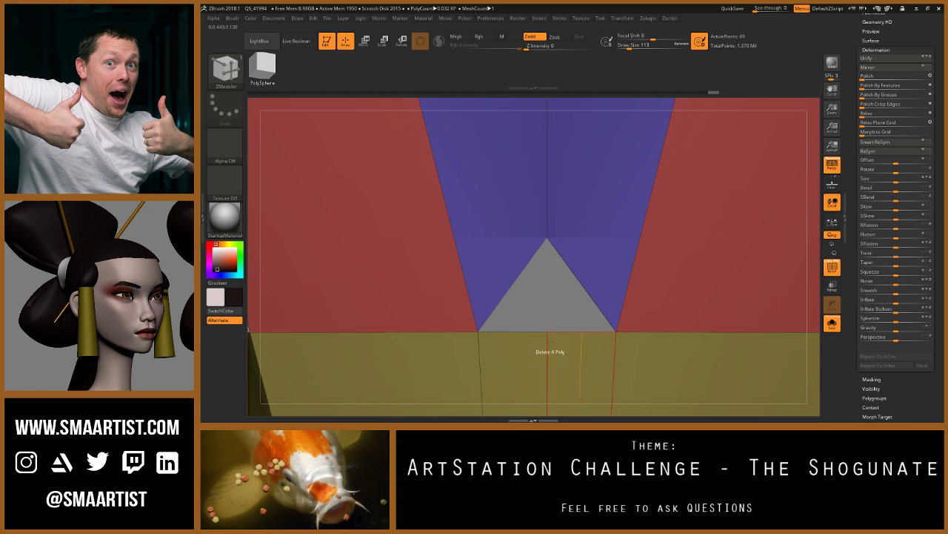
{"action": "left_click", "coordinate": [549, 334]}
{"action": "key", "text": "f"}
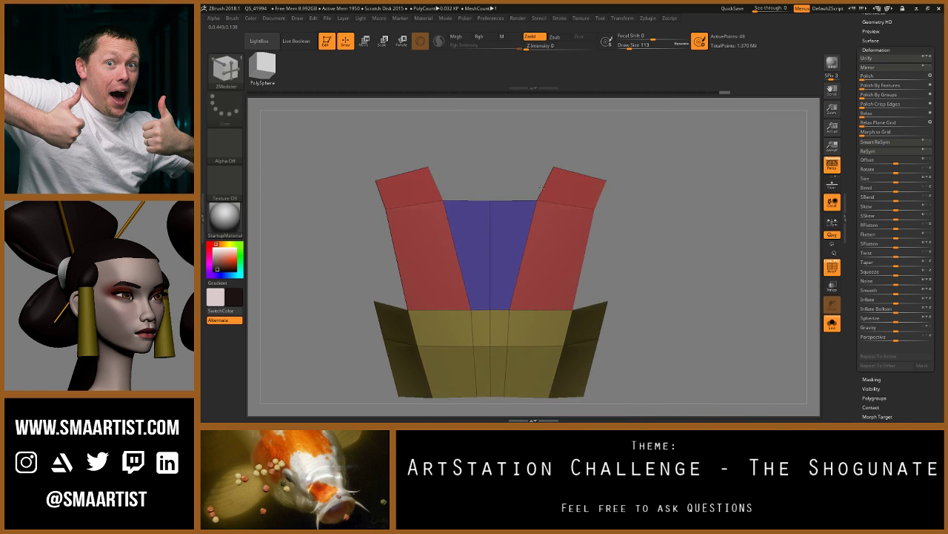
{"action": "left_click_drag", "start_coordinate": [542, 187], "coordinate": [640, 223]}
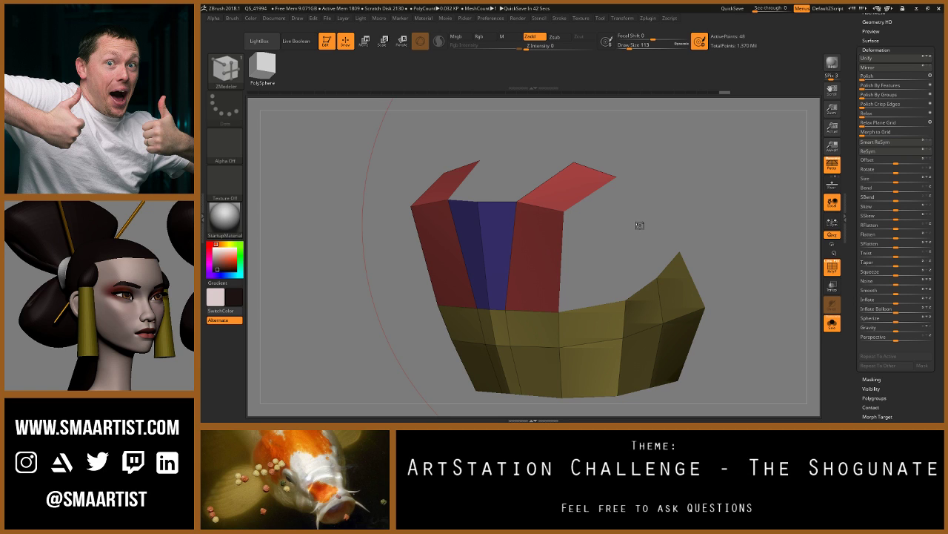
{"action": "left_click_drag", "start_coordinate": [639, 226], "coordinate": [704, 227]}
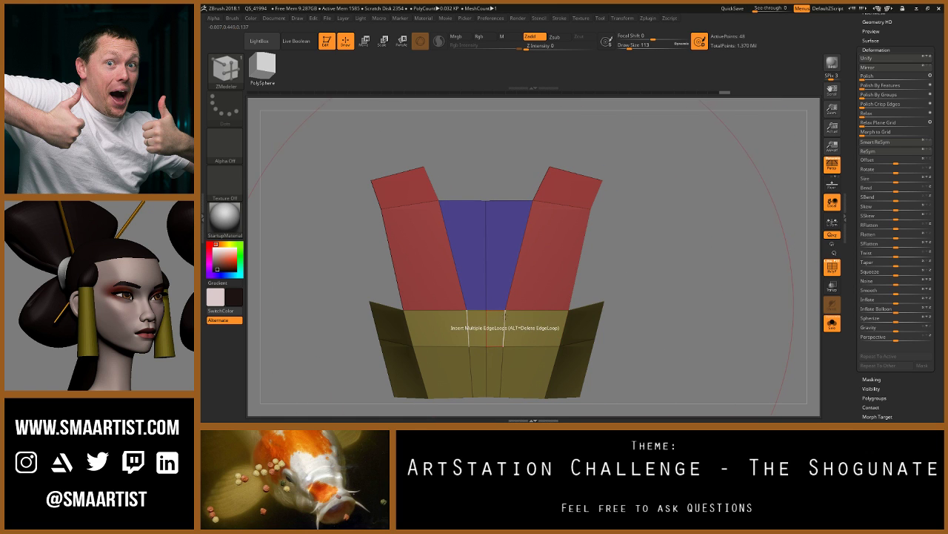
{"action": "key", "text": "b"}
{"action": "key", "text": "m"}
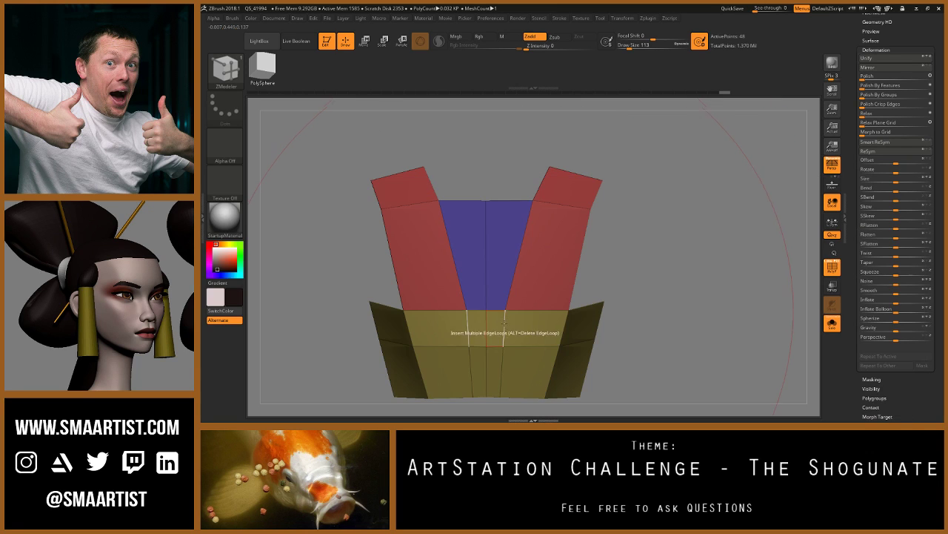
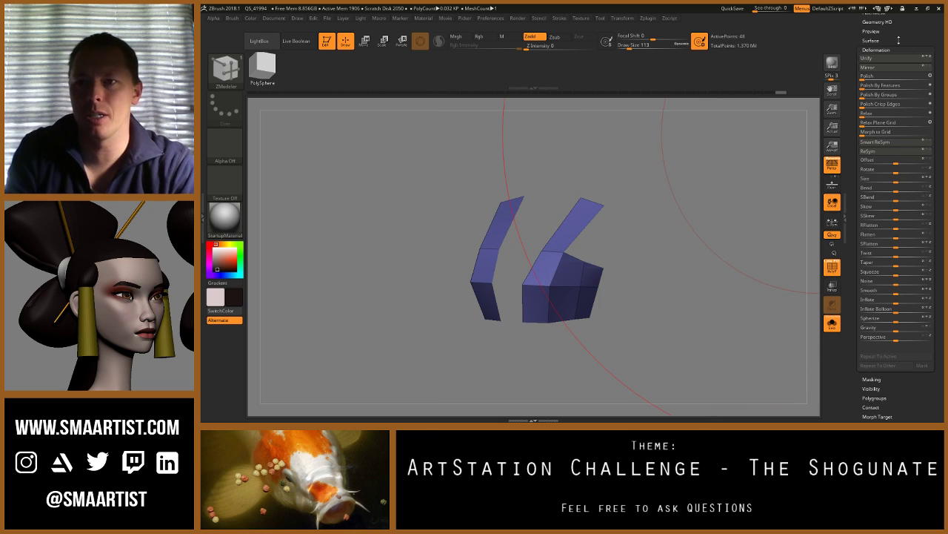
Step: Show the subtool list and turn off Solo so the whole character is displayed around the CoatBase mesh
{"action": "scroll", "coordinate": [871, 98], "scroll_direction": "up", "scroll_amount": 5}
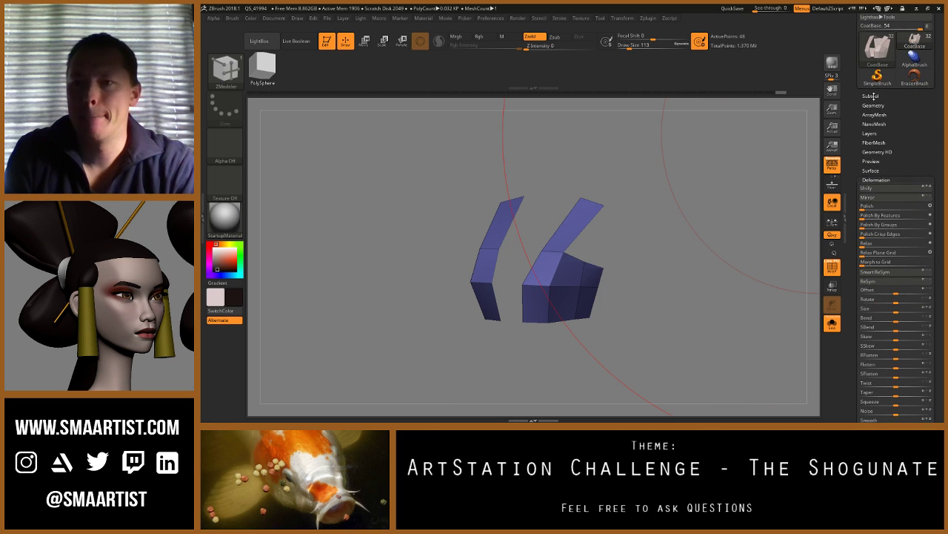
{"action": "left_click", "coordinate": [872, 97]}
{"action": "left_click", "coordinate": [833, 324]}
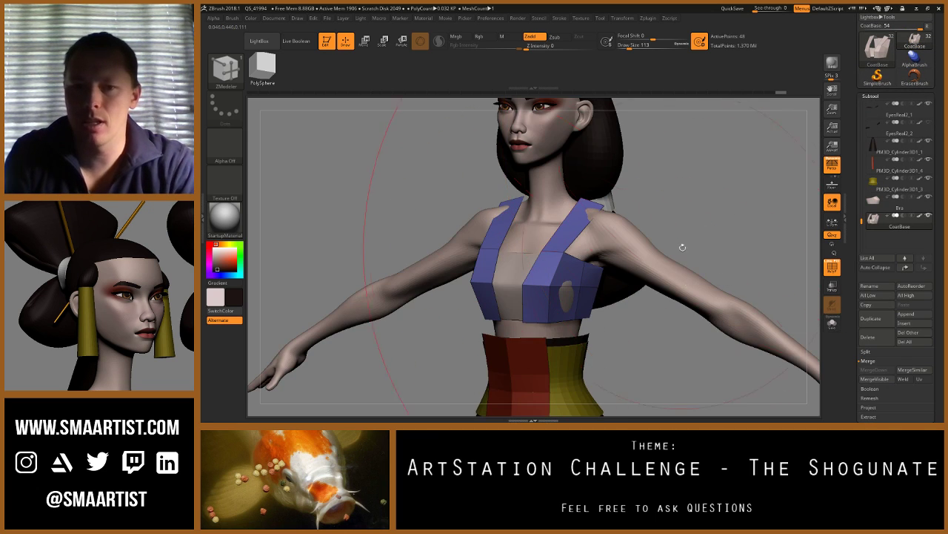
{"action": "mouse_move", "coordinate": [697, 233]}
{"action": "right_mouse_down", "text": "ctrl"}
{"action": "mouse_move", "coordinate": [657, 205]}
{"action": "mouse_move", "coordinate": [682, 241]}
{"action": "mouse_move", "coordinate": [574, 211]}
{"action": "mouse_move", "coordinate": [617, 215]}
{"action": "mouse_move", "coordinate": [652, 275]}
{"action": "right_mouse_up", "text": "ctrl"}
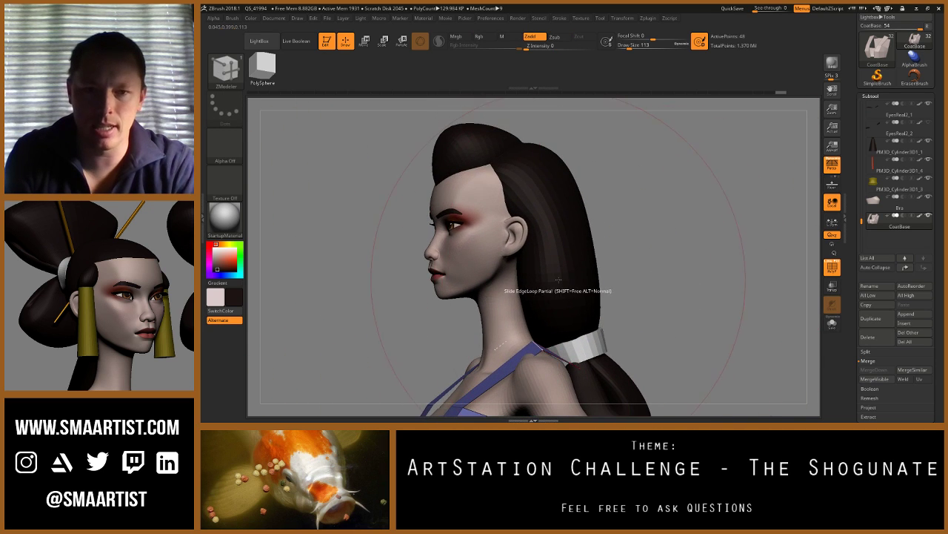
{"action": "mouse_move", "coordinate": [559, 279]}
{"action": "right_mouse_down"}
{"action": "mouse_move", "coordinate": [453, 263]}
{"action": "mouse_move", "coordinate": [417, 239]}
{"action": "right_mouse_up"}
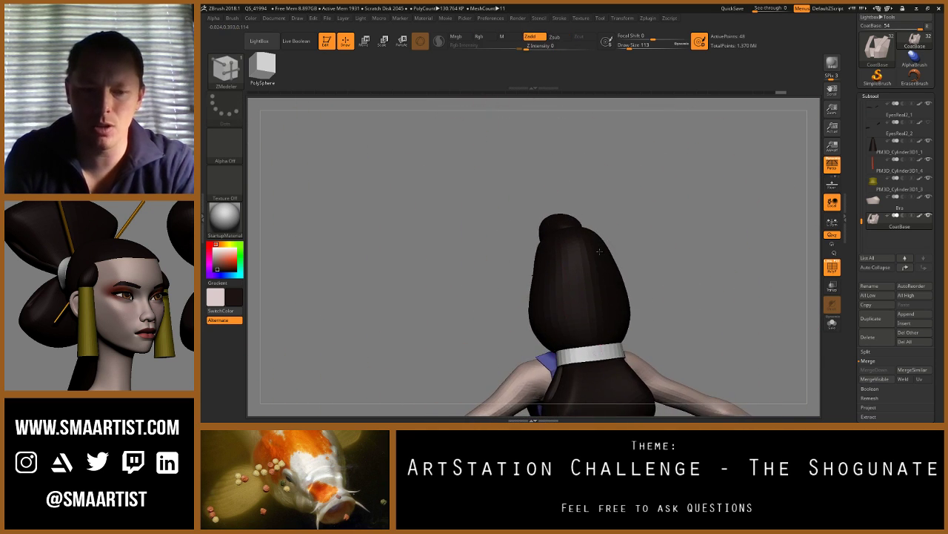
{"action": "right_click_drag", "start_coordinate": [600, 252], "coordinate": [567, 264]}
Step: Select the Hair_09 subtool and examine its polygroups and wireframe
{"action": "key", "text": "n"}
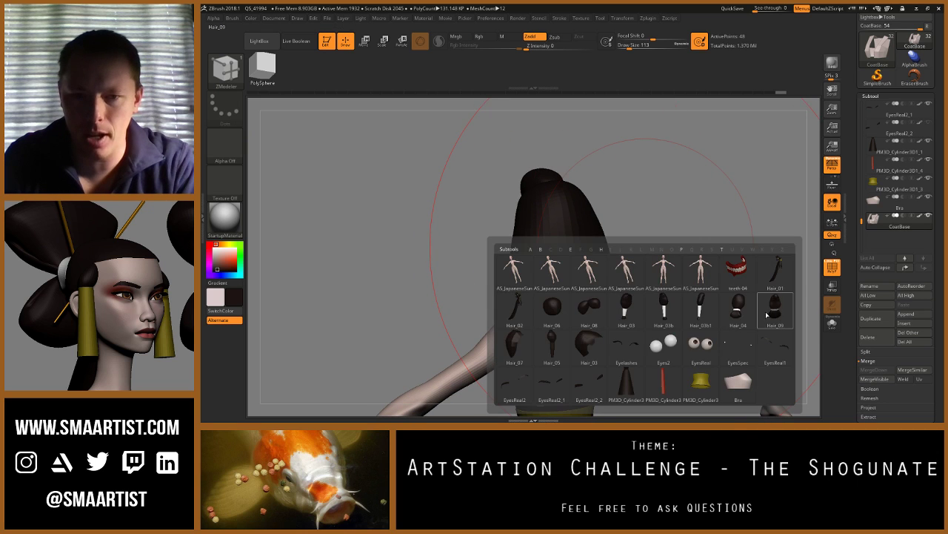
{"action": "left_click", "coordinate": [767, 315]}
{"action": "key", "text": "shift+f"}
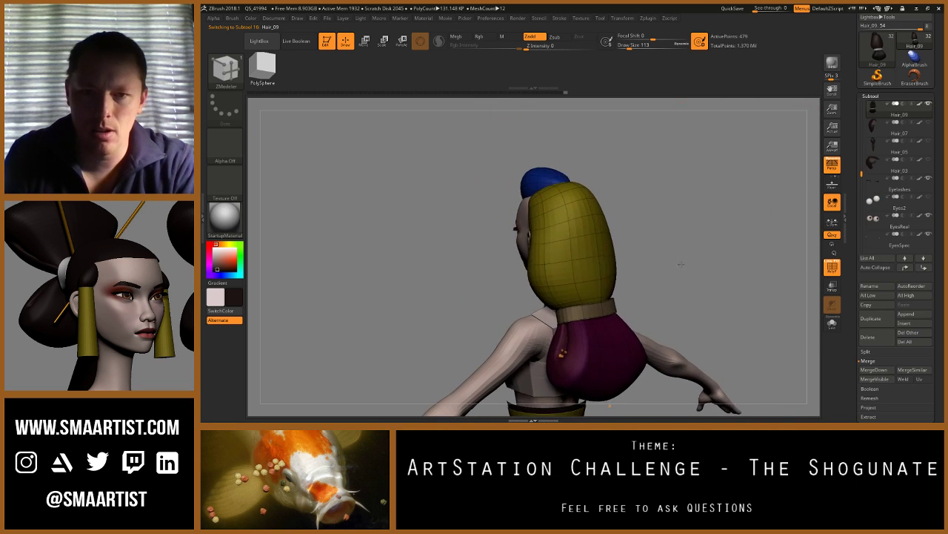
{"action": "mouse_move", "coordinate": [681, 264]}
{"action": "right_mouse_down"}
{"action": "mouse_move", "coordinate": [662, 258]}
{"action": "mouse_move", "coordinate": [679, 255]}
{"action": "mouse_move", "coordinate": [657, 270]}
{"action": "mouse_move", "coordinate": [673, 269]}
{"action": "mouse_move", "coordinate": [689, 223]}
{"action": "mouse_move", "coordinate": [710, 238]}
{"action": "right_mouse_up"}
{"action": "key", "text": "shift+d"}
{"action": "mouse_move", "coordinate": [710, 239]}
{"action": "right_mouse_down", "text": "ctrl"}
{"action": "mouse_move", "coordinate": [701, 214]}
{"action": "mouse_move", "coordinate": [687, 215]}
{"action": "mouse_move", "coordinate": [725, 232]}
{"action": "mouse_move", "coordinate": [679, 200]}
{"action": "mouse_move", "coordinate": [709, 218]}
{"action": "mouse_move", "coordinate": [698, 224]}
{"action": "mouse_move", "coordinate": [709, 272]}
{"action": "mouse_move", "coordinate": [662, 296]}
{"action": "mouse_move", "coordinate": [675, 212]}
{"action": "mouse_move", "coordinate": [613, 170]}
{"action": "mouse_move", "coordinate": [646, 214]}
{"action": "mouse_move", "coordinate": [691, 217]}
{"action": "right_mouse_up", "text": "ctrl"}
Step: Select the character's body subtool and compare its wireframe and surface at lower and higher subdivision levels
{"action": "left_click", "coordinate": [550, 226], "text": "alt"}
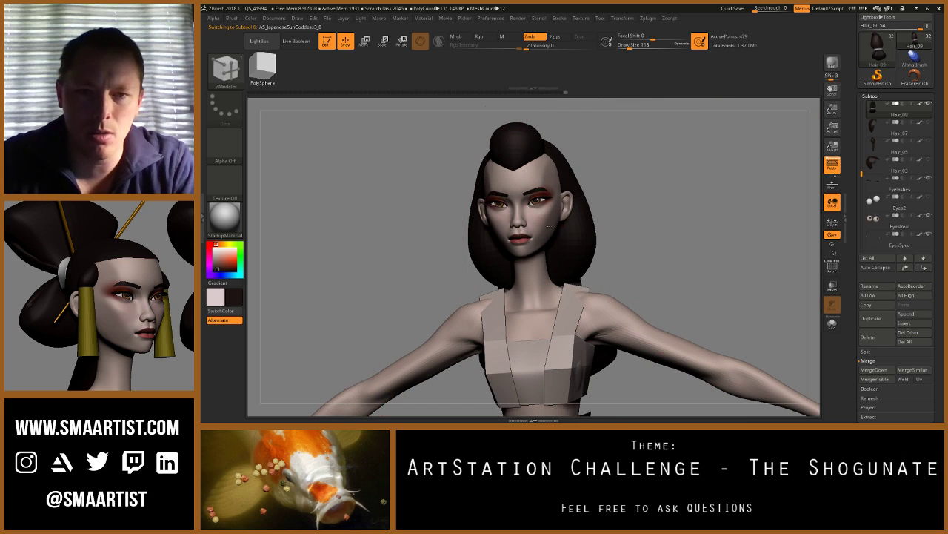
{"action": "key", "text": "shift+f"}
{"action": "right_click_drag", "start_coordinate": [569, 254], "coordinate": [666, 238], "text": "ctrl"}
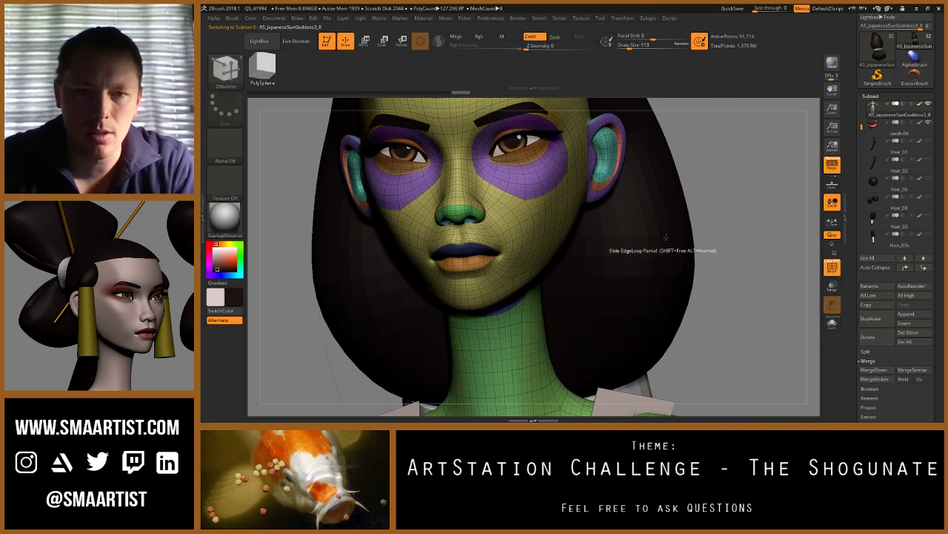
{"action": "key", "text": "shift+d"}
{"action": "key", "text": "shift+d"}
{"action": "right_click_drag", "start_coordinate": [713, 217], "coordinate": [593, 221], "text": "alt"}
{"action": "key", "text": "shift+f"}
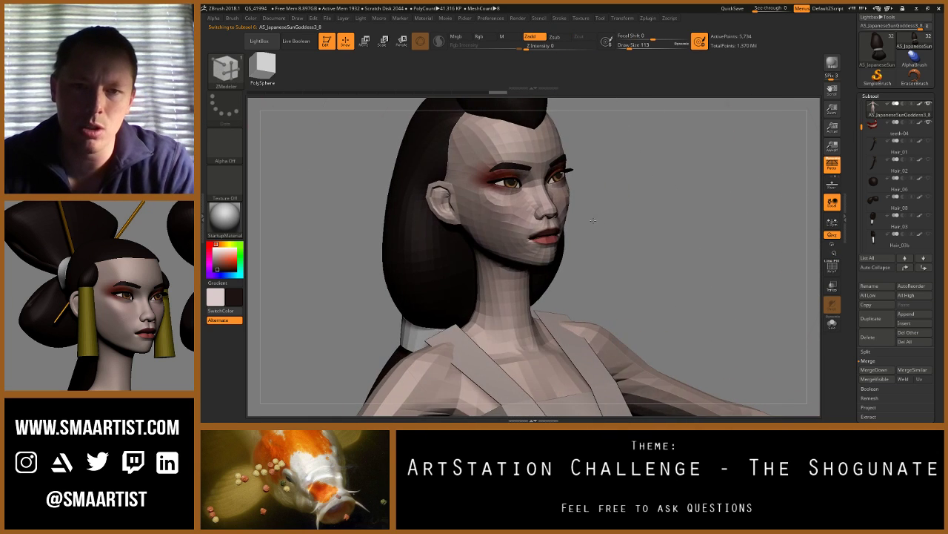
{"action": "key", "text": "d"}
{"action": "right_click_drag", "start_coordinate": [675, 240], "coordinate": [530, 241]}
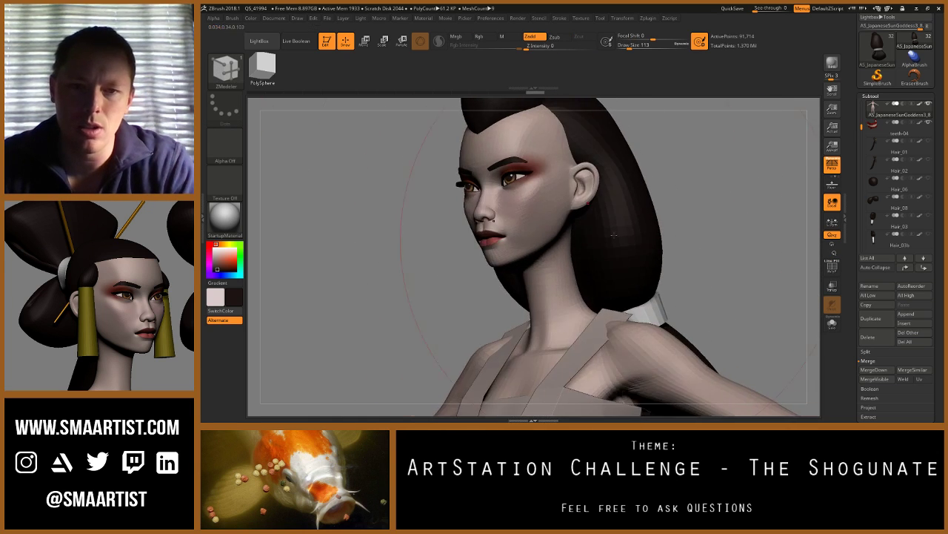
Step: Lower the body by two subdivision levels and smooth the nose with the Smooth brush
{"action": "mouse_move", "coordinate": [586, 268]}
{"action": "right_mouse_down", "text": "ctrl"}
{"action": "mouse_move", "coordinate": [536, 225]}
{"action": "mouse_move", "coordinate": [609, 271]}
{"action": "right_mouse_up", "text": "ctrl"}
{"action": "key", "text": "shift+d"}
{"action": "key", "text": "shift+d"}
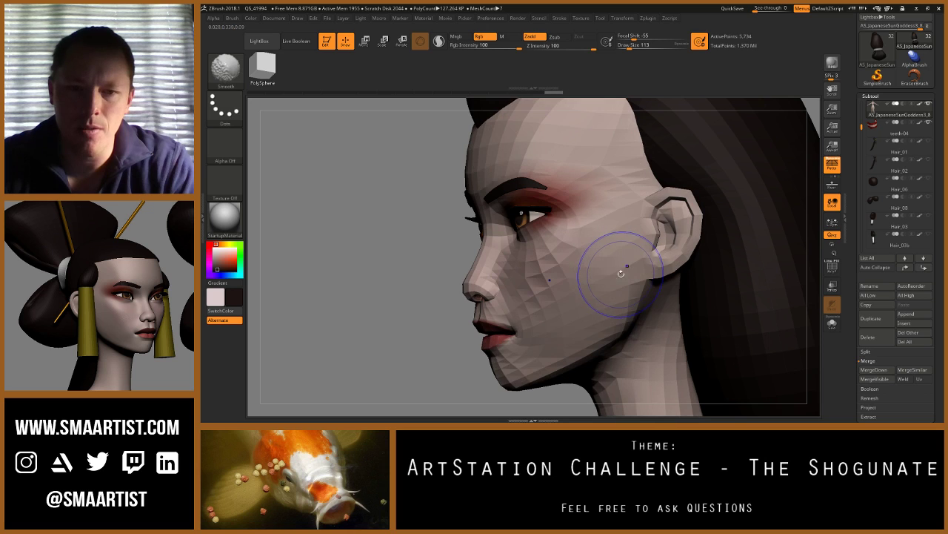
{"action": "key", "text": "b"}
{"action": "key", "text": "z"}
{"action": "key", "text": "m"}
{"action": "right_click_drag", "start_coordinate": [448, 289], "coordinate": [495, 286]}
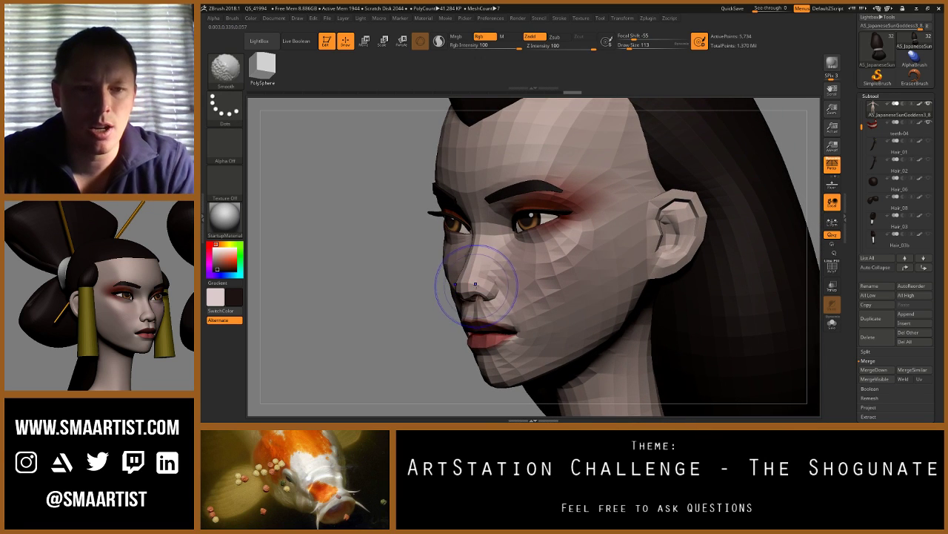
{"action": "left_click_drag", "start_coordinate": [477, 285], "coordinate": [468, 260], "text": "shift"}
{"action": "right_click_drag", "start_coordinate": [547, 326], "coordinate": [766, 259]}
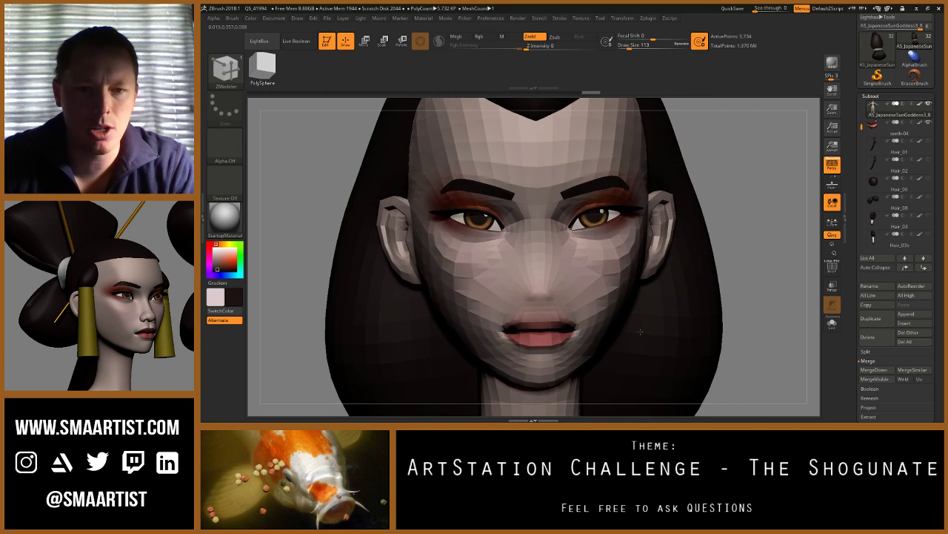
Step: Raise the body by two subdivision levels and smooth the nose area on the dense mesh
{"action": "key", "text": "d"}
{"action": "key", "text": "d"}
{"action": "right_click_drag", "start_coordinate": [758, 220], "coordinate": [786, 226]}
{"action": "key", "text": "shift"}
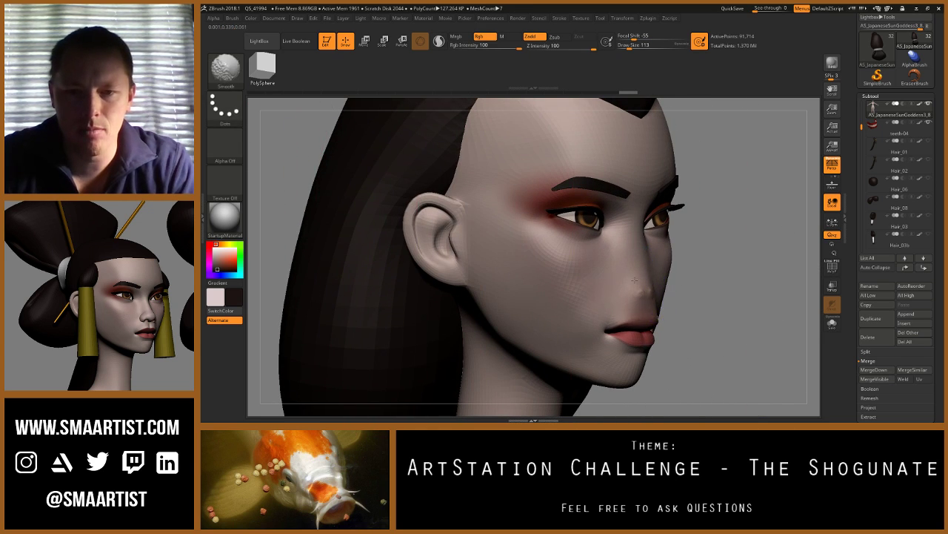
{"action": "left_click_drag", "start_coordinate": [634, 280], "coordinate": [651, 282], "text": "shift"}
{"action": "left_click_drag", "start_coordinate": [776, 264], "coordinate": [660, 277]}
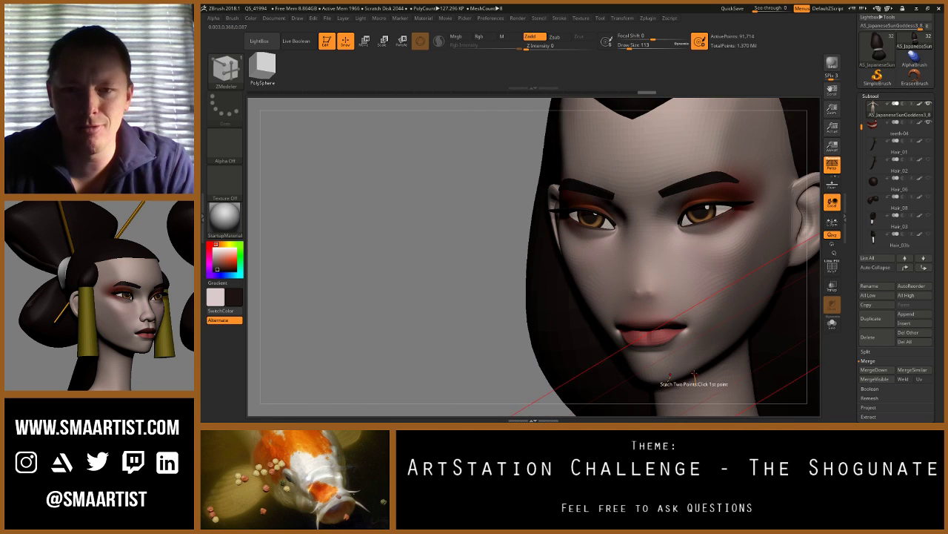
Step: Undo the nose smoothing and return the body to its high subdivision level
{"action": "key", "text": "ctrl+z"}
{"action": "key", "text": "ctrl+z"}
{"action": "key", "text": "ctrl+z"}
{"action": "key", "text": "ctrl+z"}
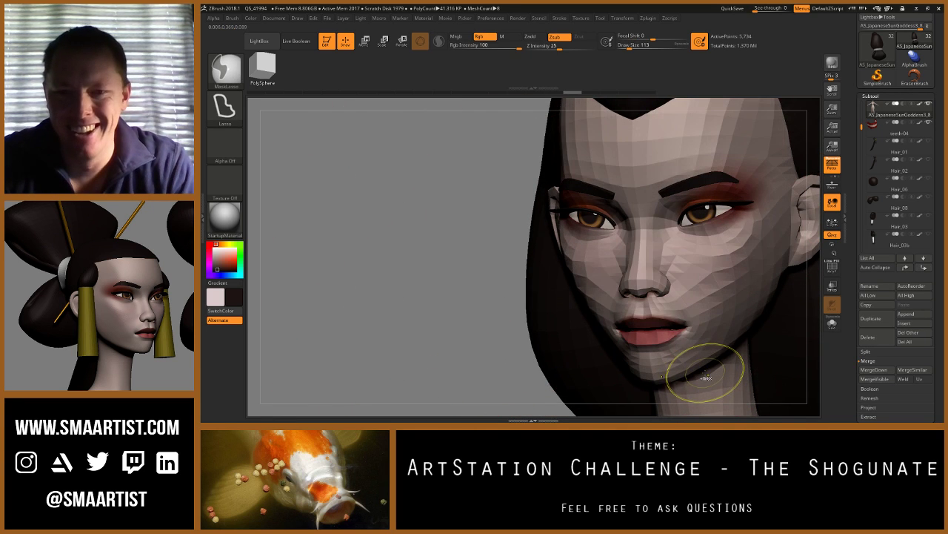
{"action": "key", "text": "d"}
{"action": "right_click_drag", "start_coordinate": [721, 334], "coordinate": [662, 303], "text": "alt"}
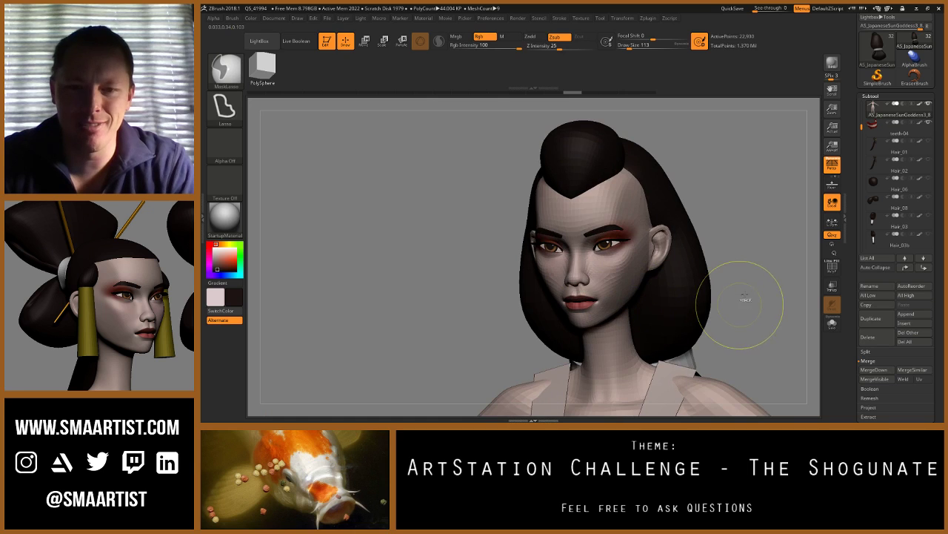
{"action": "key", "text": "ctrl+z"}
{"action": "key", "text": "ctrl+z"}
{"action": "mouse_move", "coordinate": [747, 284]}
{"action": "right_mouse_down", "text": "alt"}
{"action": "mouse_move", "coordinate": [684, 253]}
{"action": "mouse_move", "coordinate": [652, 222]}
{"action": "right_mouse_up", "text": "alt"}
{"action": "mouse_move", "coordinate": [652, 222]}
{"action": "right_mouse_down", "text": "ctrl"}
{"action": "mouse_move", "coordinate": [640, 226]}
{"action": "mouse_move", "coordinate": [627, 167]}
{"action": "right_mouse_up", "text": "ctrl"}
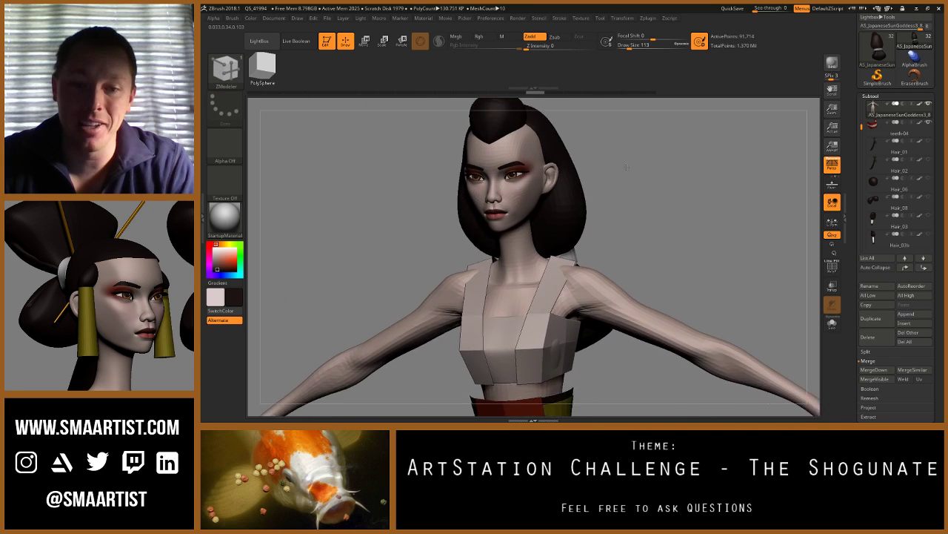
Step: Select the CoatBase subtool and insert an edge loop across the shoulder straps using Insert with Multiple EdgeLoops
{"action": "left_click", "coordinate": [554, 324], "text": "alt"}
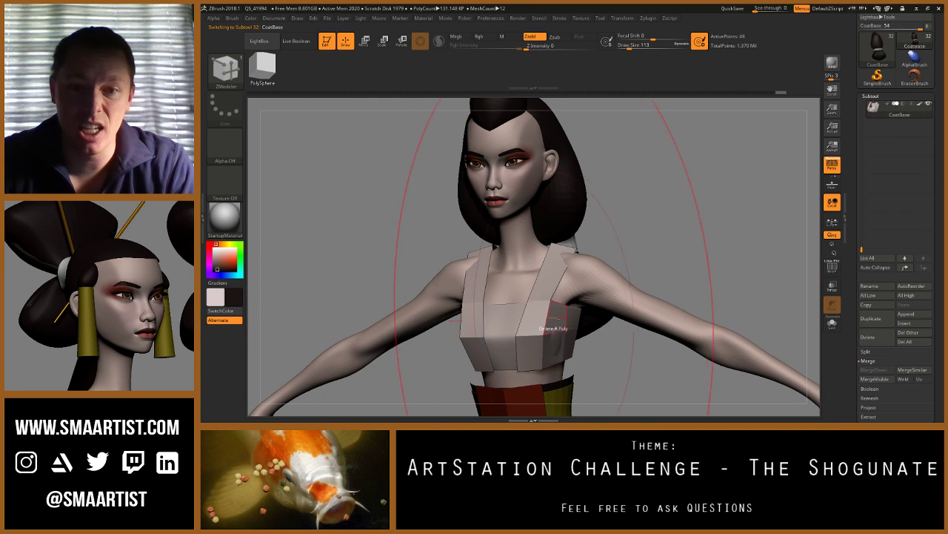
{"action": "right_click_drag", "start_coordinate": [622, 224], "coordinate": [535, 236]}
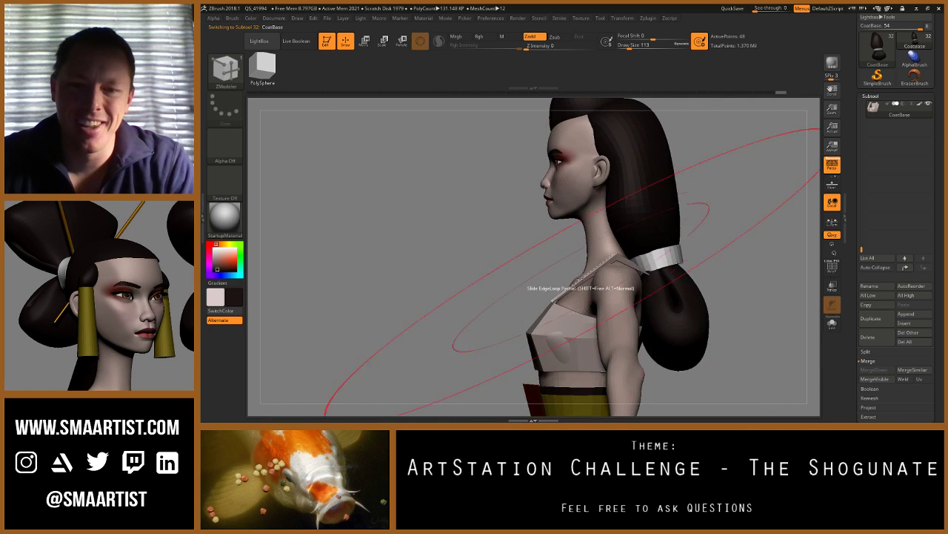
{"action": "mouse_move", "coordinate": [581, 286]}
{"action": "right_mouse_down"}
{"action": "mouse_move", "coordinate": [585, 297]}
{"action": "mouse_move", "coordinate": [573, 303]}
{"action": "right_mouse_up"}
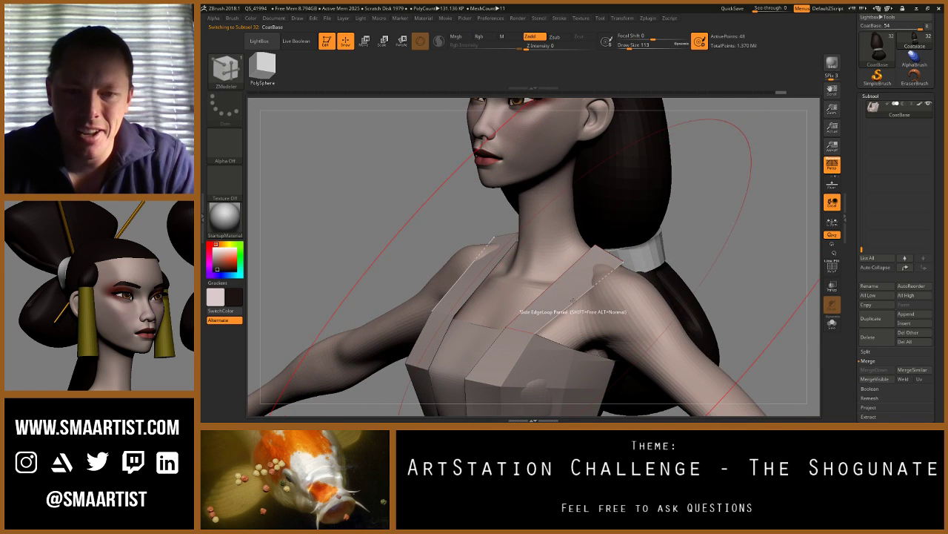
{"action": "key", "text": "space"}
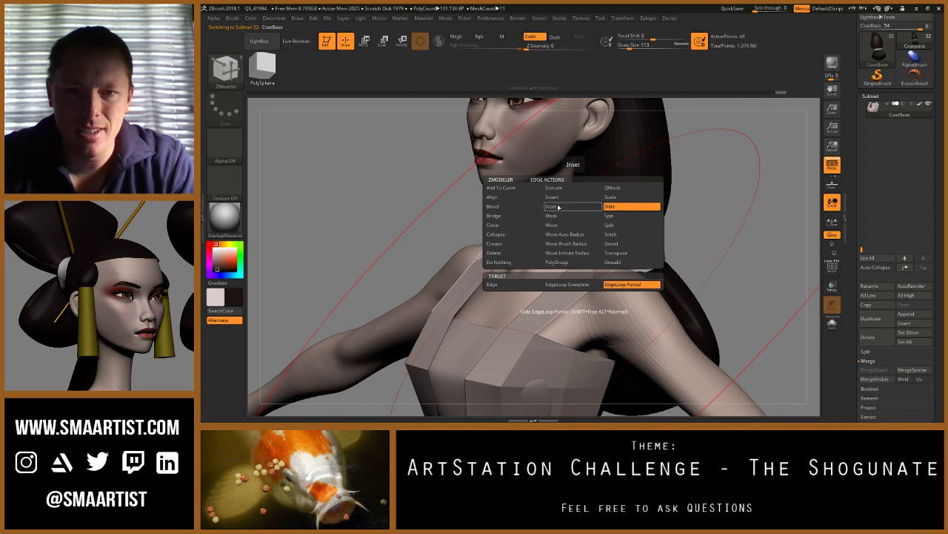
{"action": "left_click", "coordinate": [554, 197]}
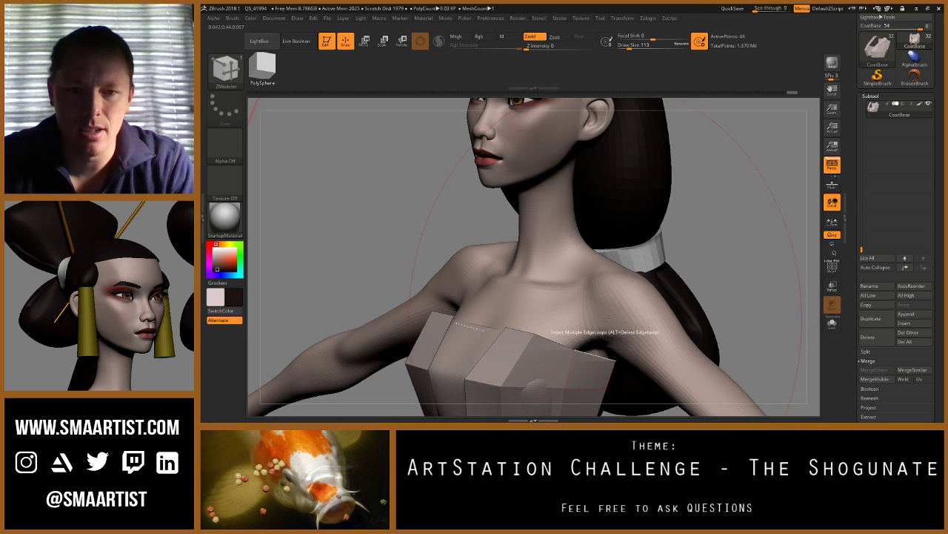
{"action": "left_click_drag", "start_coordinate": [730, 245], "coordinate": [782, 261]}
{"action": "key", "text": "ctrl+z"}
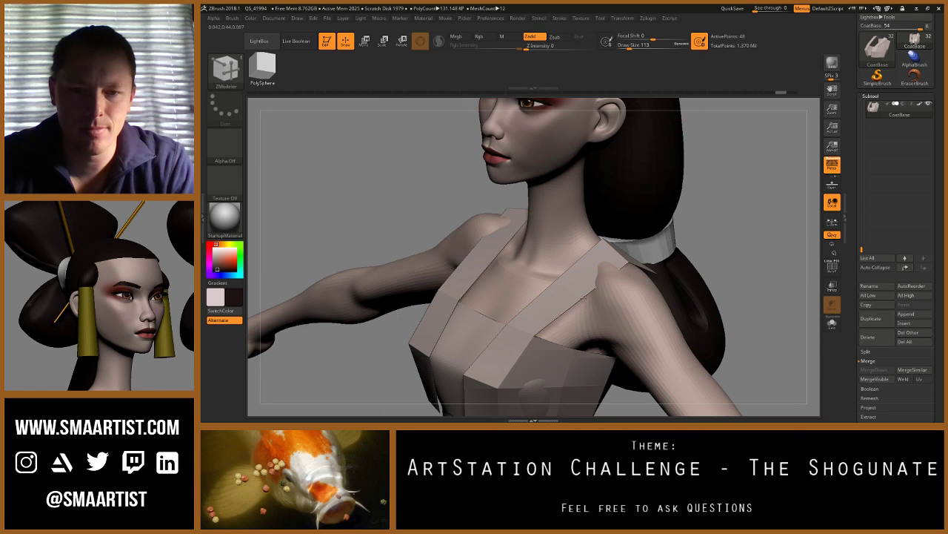
{"action": "left_click_drag", "start_coordinate": [583, 296], "coordinate": [604, 280]}
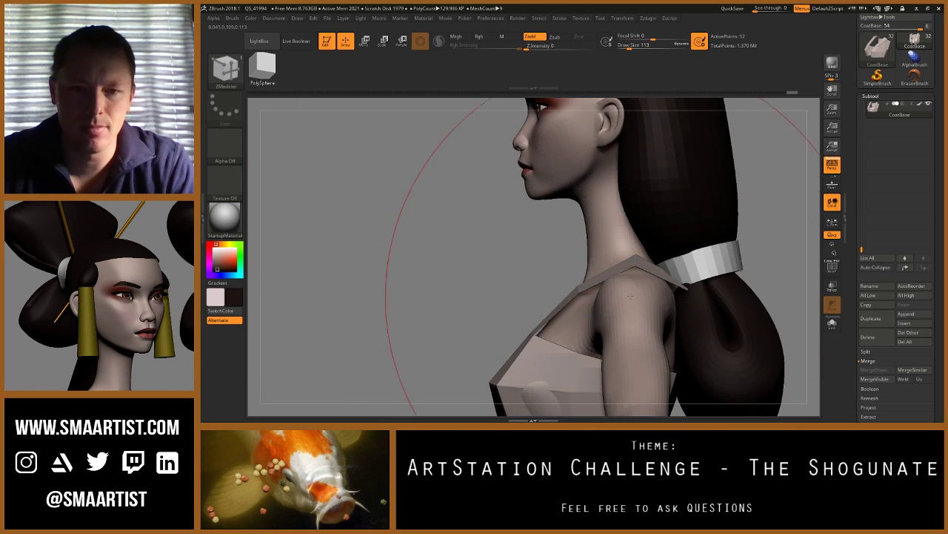
Step: Isolate the CoatBase mesh with Solo and display its polygon wireframe
{"action": "right_click_drag", "start_coordinate": [555, 256], "coordinate": [520, 244]}
{"action": "right_click_drag", "start_coordinate": [520, 245], "coordinate": [598, 246]}
{"action": "left_click_drag", "start_coordinate": [599, 247], "coordinate": [639, 286]}
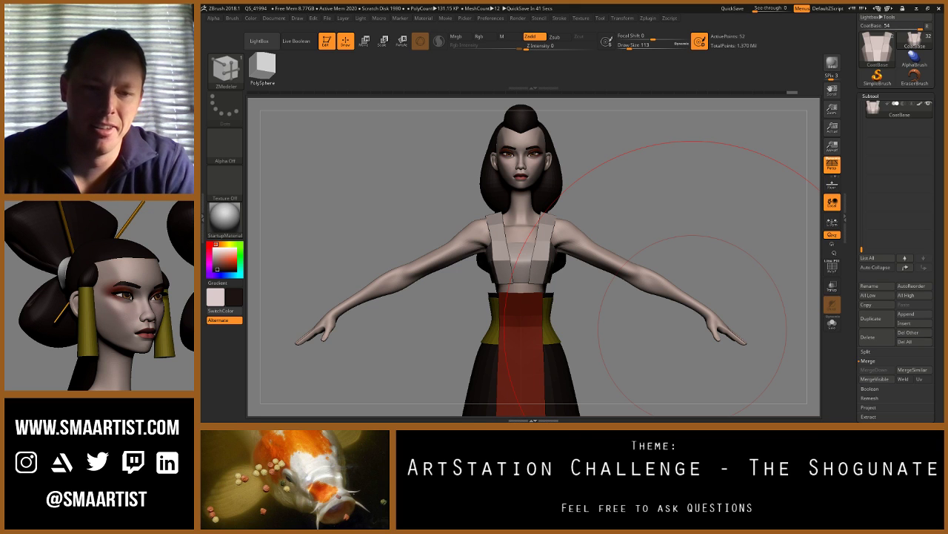
{"action": "left_click_drag", "start_coordinate": [593, 326], "coordinate": [475, 326]}
{"action": "left_click_drag", "start_coordinate": [482, 237], "coordinate": [522, 180]}
{"action": "right_click_drag", "start_coordinate": [521, 180], "coordinate": [579, 276]}
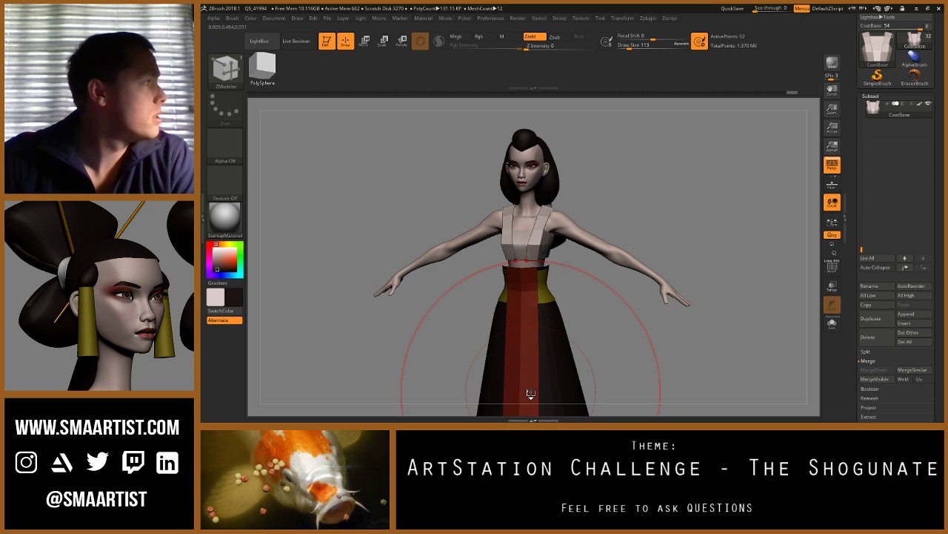
{"action": "mouse_move", "coordinate": [656, 216]}
{"action": "left_mouse_down"}
{"action": "mouse_move", "coordinate": [548, 216]}
{"action": "mouse_move", "coordinate": [669, 214]}
{"action": "mouse_move", "coordinate": [644, 194]}
{"action": "left_mouse_up"}
{"action": "left_click", "coordinate": [832, 324]}
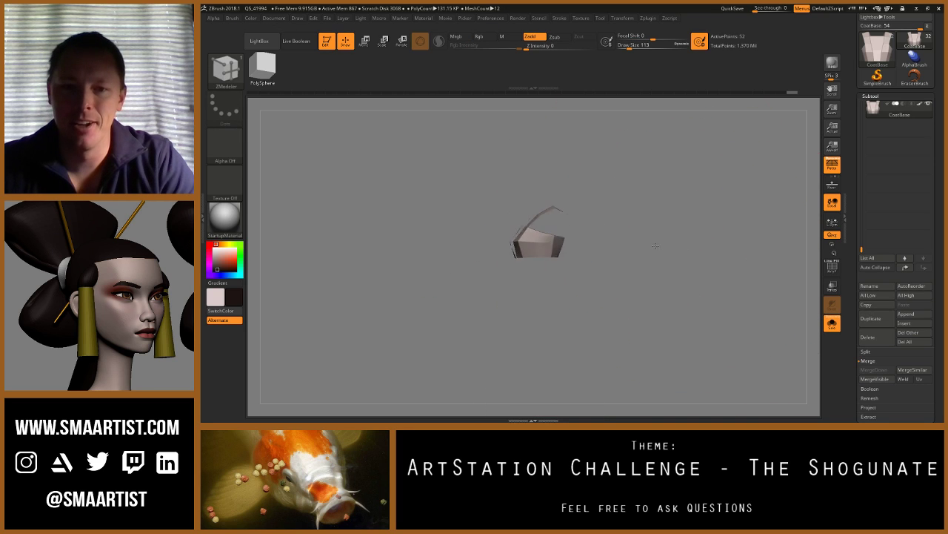
{"action": "key", "text": "shift+f"}
{"action": "mouse_move", "coordinate": [603, 245]}
{"action": "right_mouse_down", "text": "ctrl"}
{"action": "mouse_move", "coordinate": [593, 246]}
{"action": "mouse_move", "coordinate": [615, 246]}
{"action": "mouse_move", "coordinate": [593, 247]}
{"action": "right_mouse_up", "text": "ctrl"}
{"action": "left_click_drag", "start_coordinate": [593, 246], "coordinate": [626, 254]}
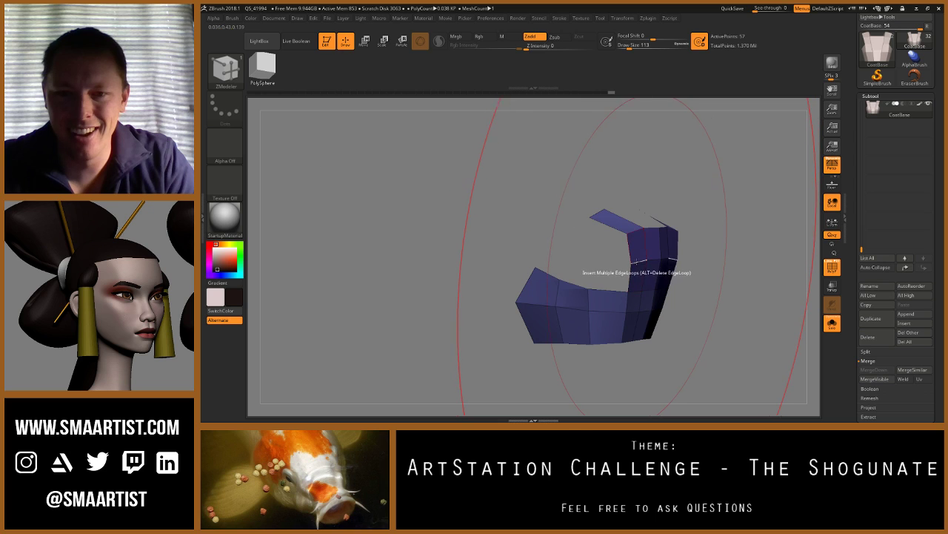
Step: Insert another edge loop across the shoulder straps and bridge each strap's rear edge to the side panel's upper edge
{"action": "key", "text": "space"}
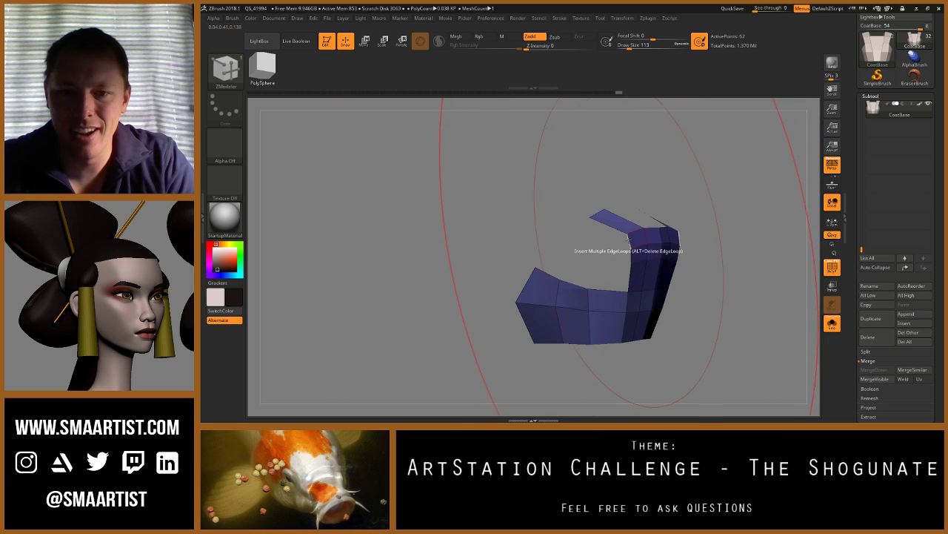
{"action": "key", "text": "space"}
{"action": "left_click", "coordinate": [565, 215]}
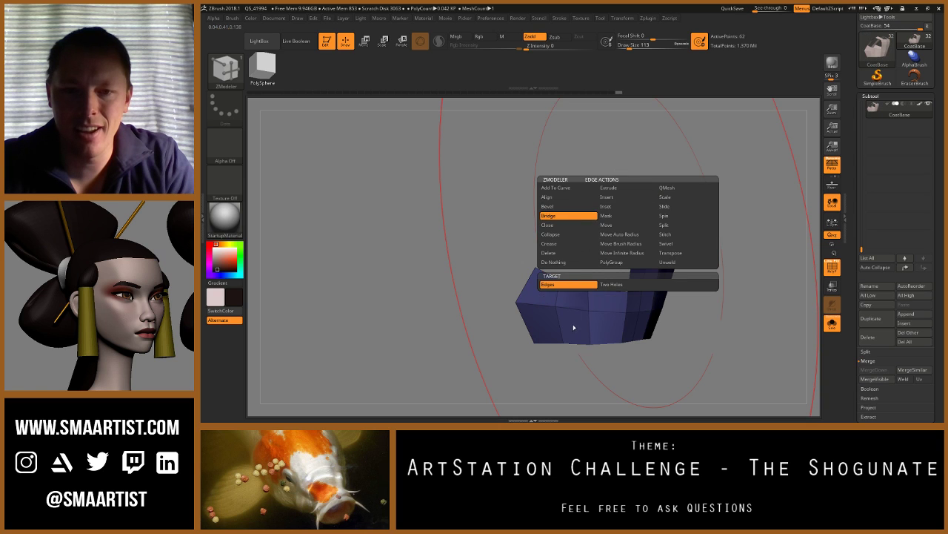
{"action": "left_click", "coordinate": [628, 243]}
{"action": "right_click_drag", "start_coordinate": [626, 245], "coordinate": [558, 269]}
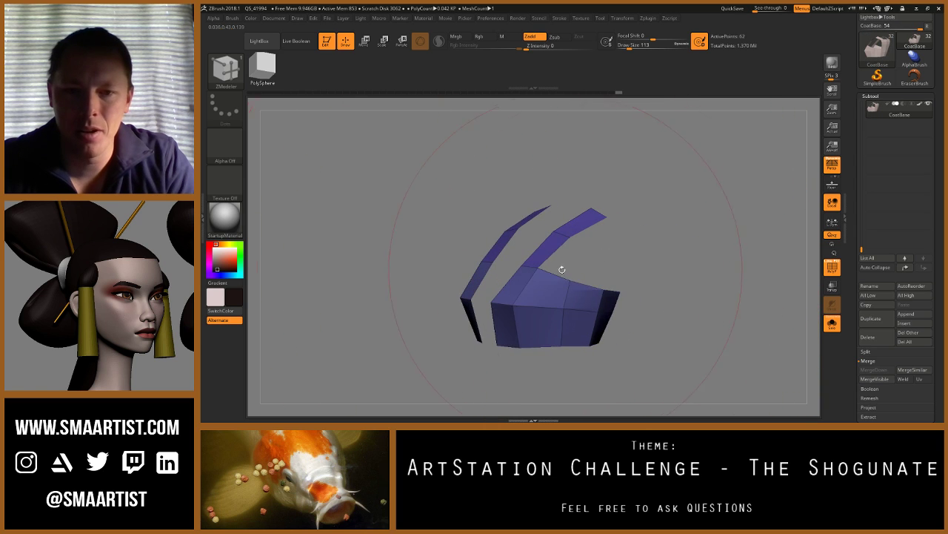
{"action": "left_click", "coordinate": [552, 275]}
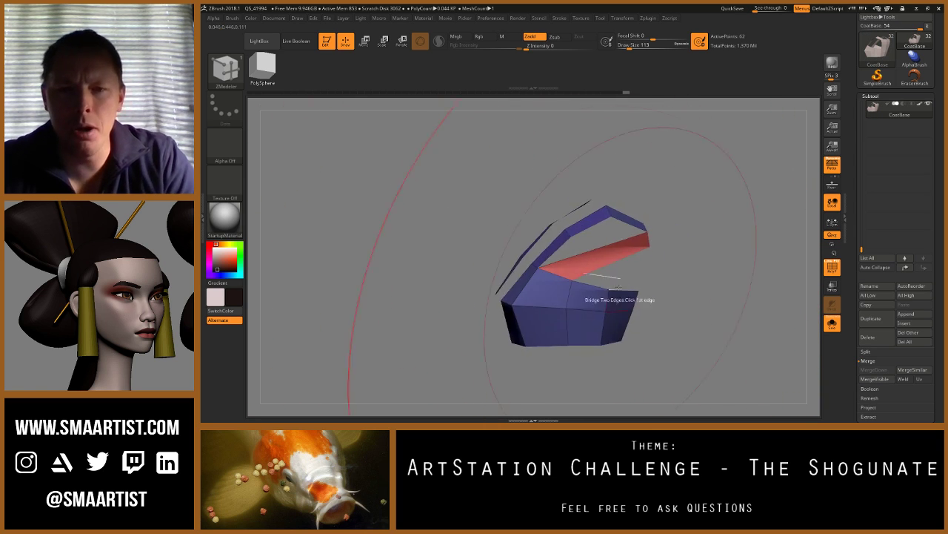
Step: Insert a single edge loop across the new bridge polygon beneath each shoulder strap
{"action": "key", "text": "ctrl"}
{"action": "key", "text": "space"}
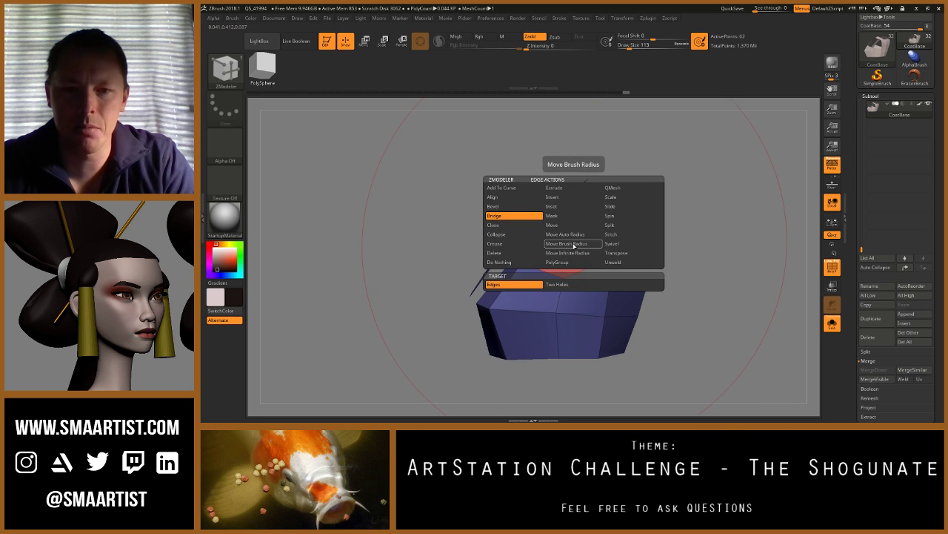
{"action": "left_click", "coordinate": [553, 196]}
{"action": "left_click", "coordinate": [560, 285]}
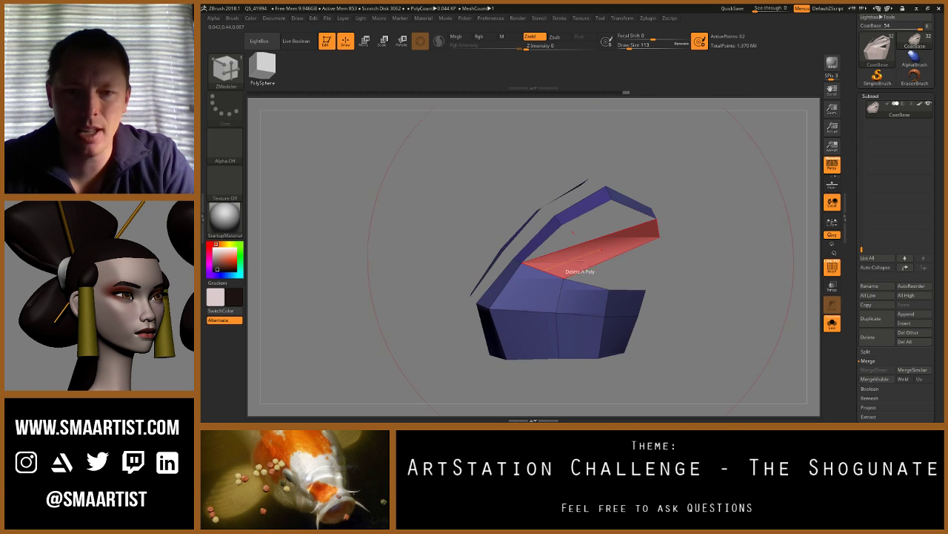
{"action": "left_click", "coordinate": [578, 247]}
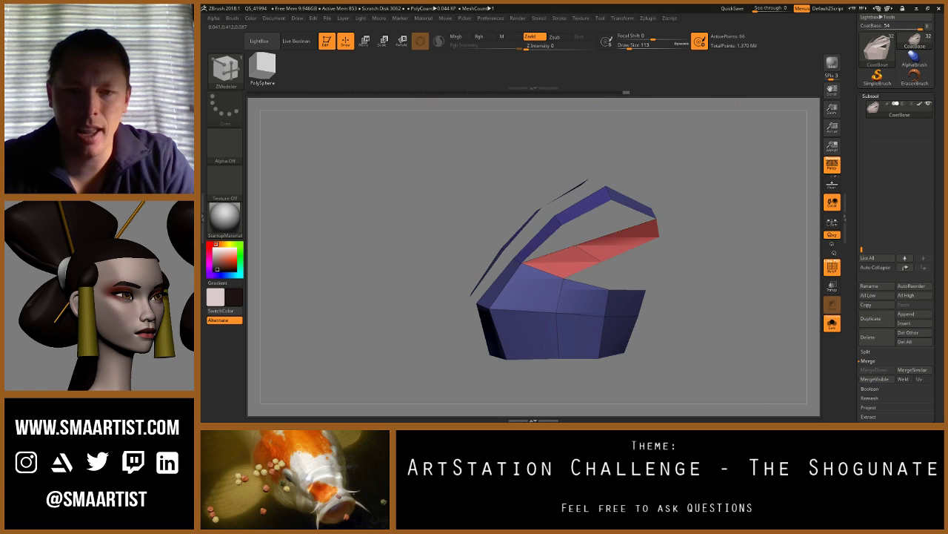
Step: Stitch the points of the bridge to the shoulder strap's points to close the gap beneath each strap
{"action": "left_click", "coordinate": [621, 233]}
{"action": "left_click_drag", "start_coordinate": [612, 266], "coordinate": [631, 258]}
{"action": "left_click", "coordinate": [571, 246]}
{"action": "left_click", "coordinate": [562, 224]}
{"action": "left_click", "coordinate": [617, 231]}
{"action": "left_click", "coordinate": [605, 199]}
{"action": "mouse_move", "coordinate": [624, 237]}
{"action": "right_mouse_down"}
{"action": "mouse_move", "coordinate": [609, 243]}
{"action": "mouse_move", "coordinate": [649, 226]}
{"action": "mouse_move", "coordinate": [621, 248]}
{"action": "right_mouse_up"}
{"action": "left_click", "coordinate": [597, 243]}
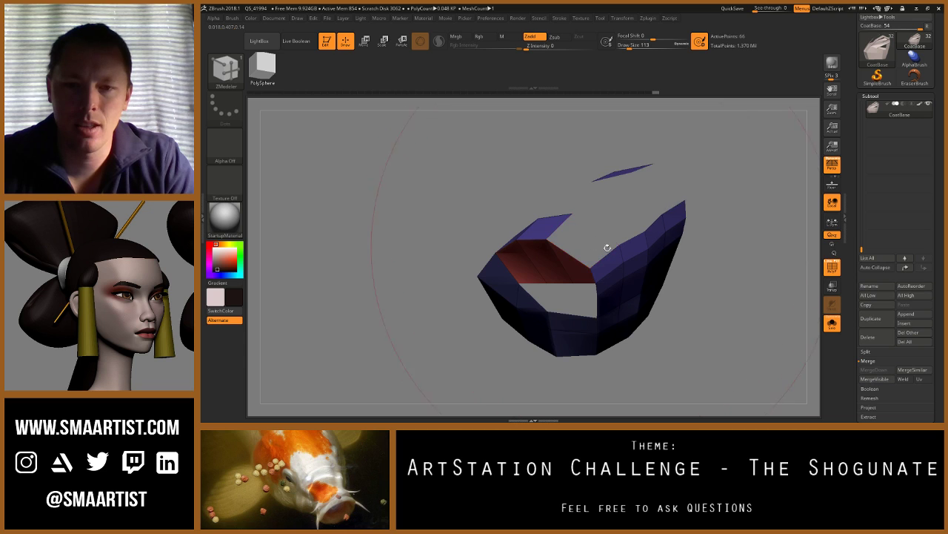
Step: Switch to the Move brush, set its Draw Size to 25, and adjust the inner corner at the strap's rear end
{"action": "right_click_drag", "start_coordinate": [606, 248], "coordinate": [589, 222]}
{"action": "key", "text": "bracketleft"}
{"action": "key", "text": "bracketleft"}
{"action": "key", "text": "bracketleft"}
{"action": "key", "text": "bracketleft"}
{"action": "key", "text": "bracketleft"}
{"action": "key", "text": "bracketleft"}
{"action": "key", "text": "bracketleft"}
{"action": "key", "text": "bracketleft"}
{"action": "key", "text": "bracketleft"}
{"action": "key", "text": "bracketleft"}
{"action": "key", "text": "bracketleft"}
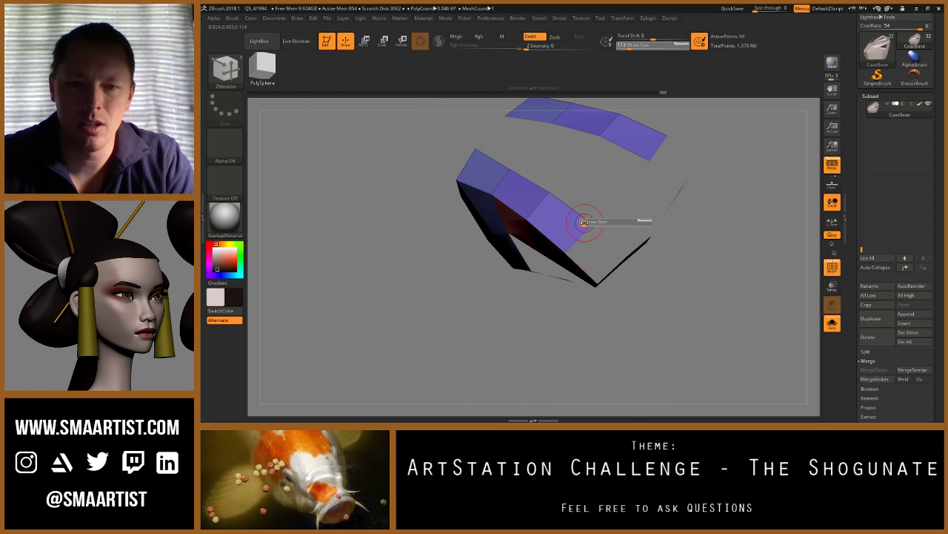
{"action": "key", "text": "b"}
{"action": "key", "text": "m"}
{"action": "key", "text": "v"}
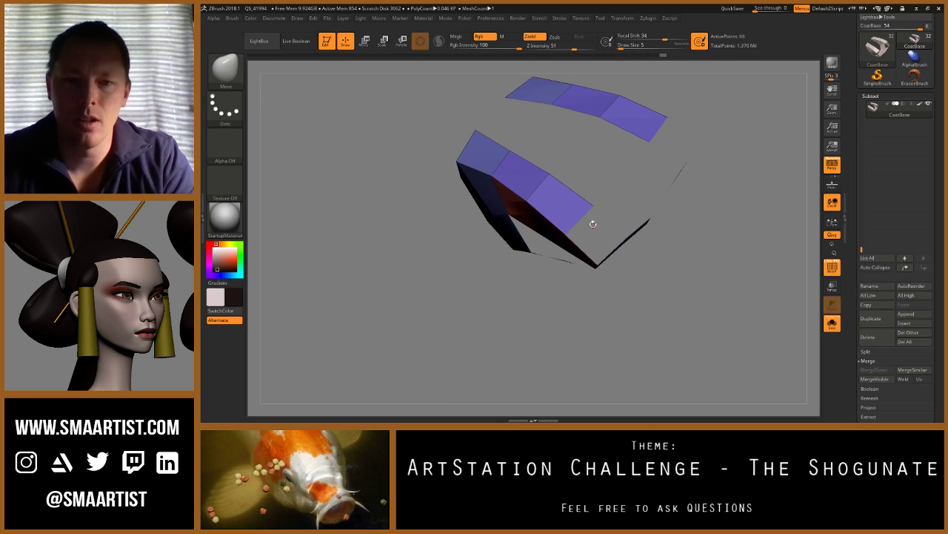
{"action": "key", "text": "s"}
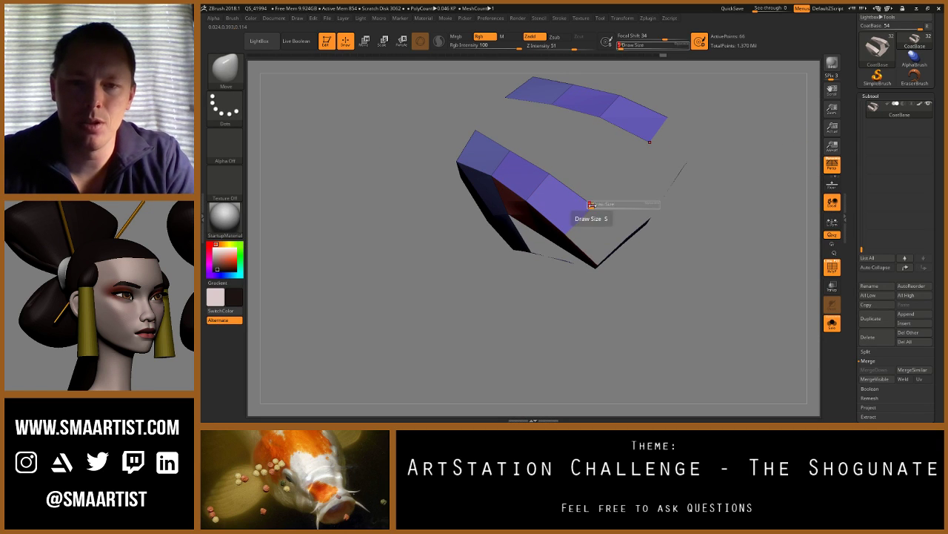
{"action": "left_click_drag", "start_coordinate": [589, 208], "coordinate": [592, 209]}
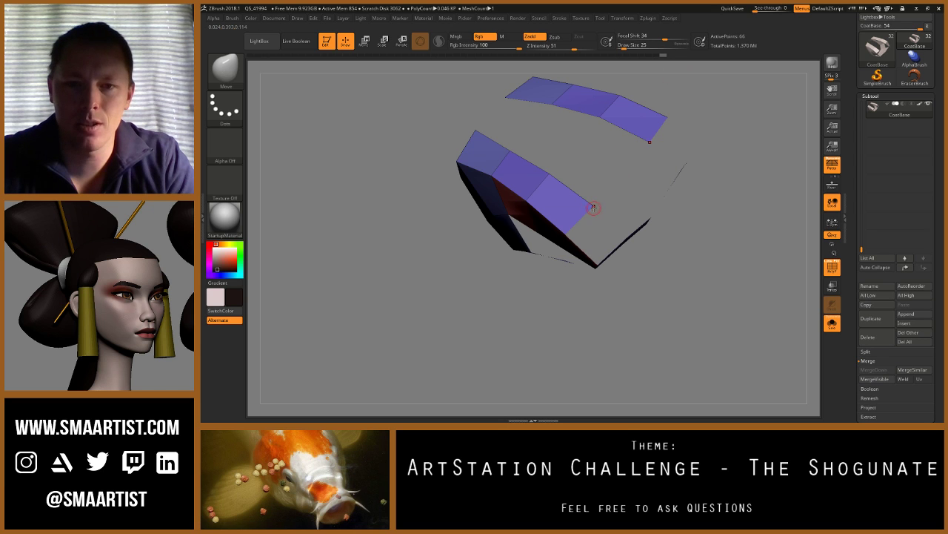
{"action": "left_click_drag", "start_coordinate": [598, 212], "coordinate": [592, 195]}
Step: Return to the ZModeler brush and bridge the rear end edges of the two shoulder straps behind the neck
{"action": "key", "text": "b"}
{"action": "left_click", "coordinate": [601, 202]}
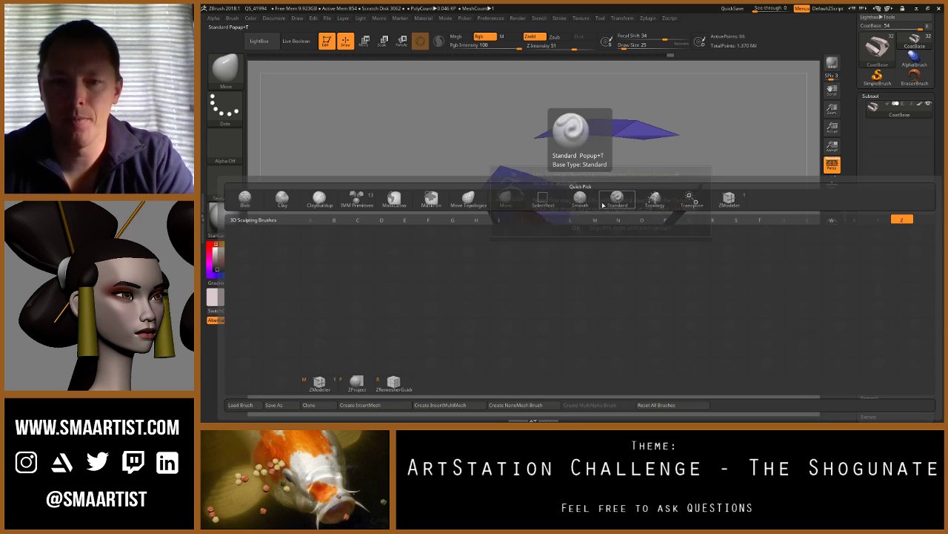
{"action": "left_click", "coordinate": [610, 227]}
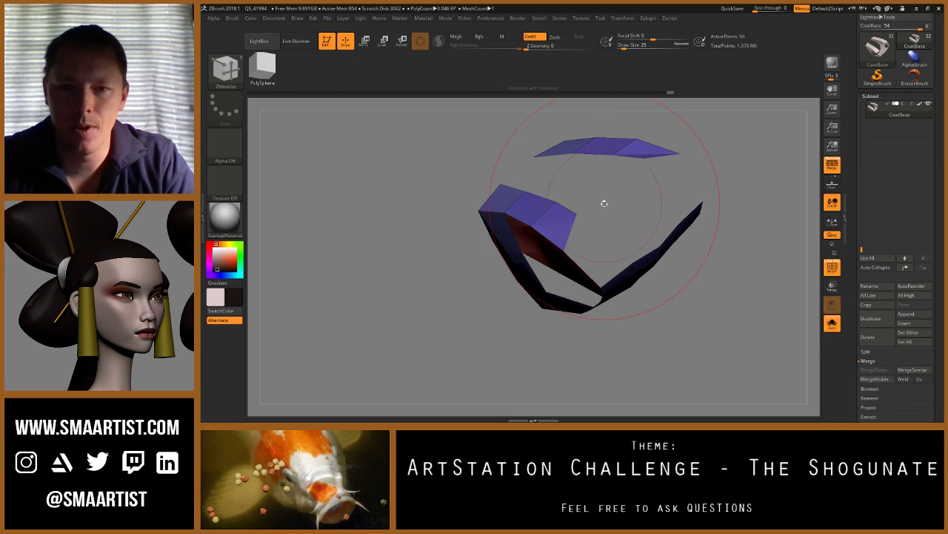
{"action": "left_click_drag", "start_coordinate": [603, 201], "coordinate": [578, 229]}
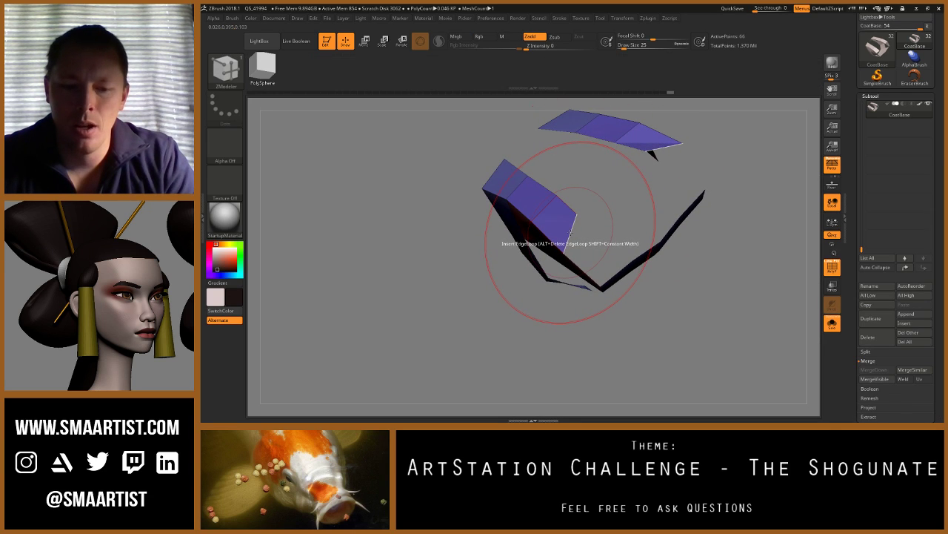
{"action": "key", "text": "space"}
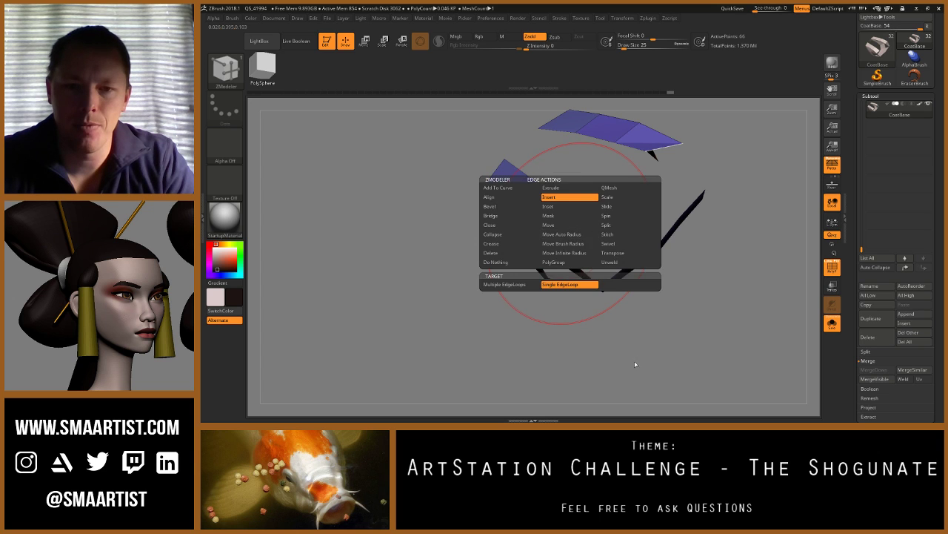
{"action": "mouse_move", "coordinate": [635, 363]}
{"action": "left_mouse_down"}
{"action": "mouse_move", "coordinate": [643, 295]}
{"action": "mouse_move", "coordinate": [631, 305]}
{"action": "mouse_move", "coordinate": [625, 347]}
{"action": "left_mouse_up"}
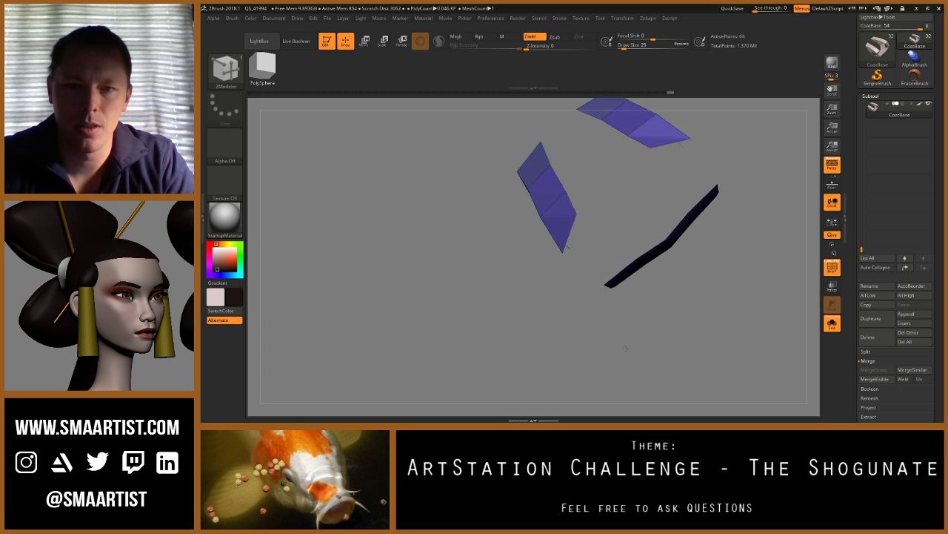
{"action": "key", "text": "space"}
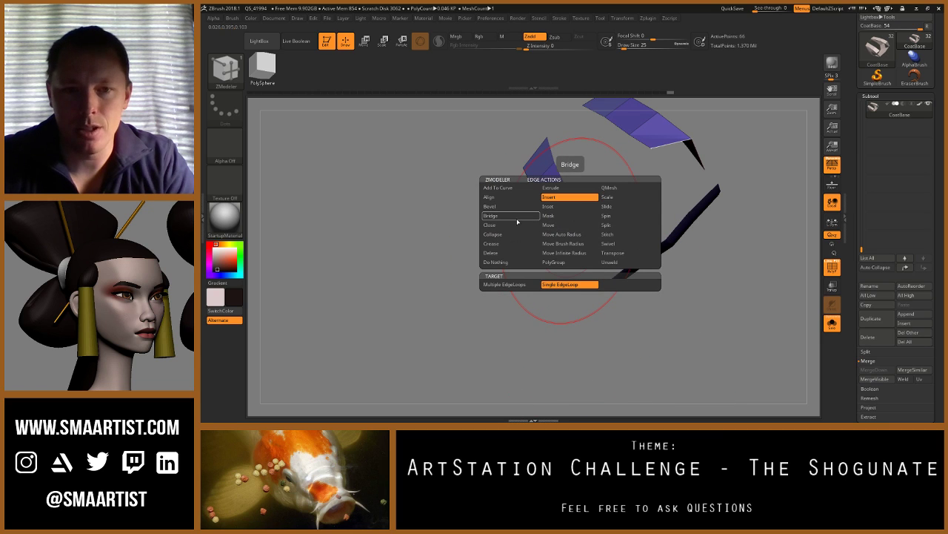
{"action": "left_click", "coordinate": [517, 216]}
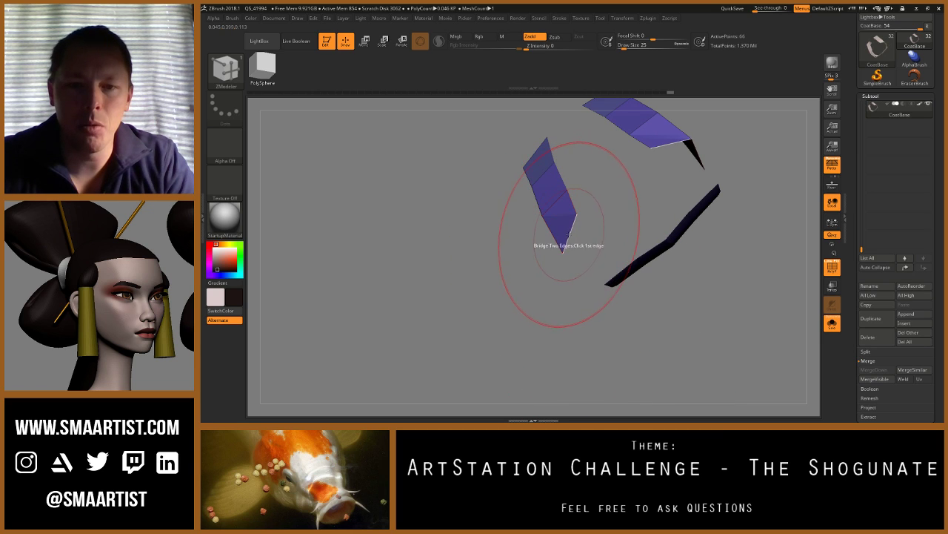
{"action": "left_click", "coordinate": [568, 236]}
{"action": "left_click", "coordinate": [670, 144]}
{"action": "mouse_move", "coordinate": [635, 212]}
{"action": "left_mouse_down"}
{"action": "mouse_move", "coordinate": [652, 163]}
{"action": "mouse_move", "coordinate": [634, 210]}
{"action": "mouse_move", "coordinate": [672, 202]}
{"action": "left_mouse_up"}
Step: Insert single edge loops across the neck bridge, one at its center and one within each half
{"action": "key", "text": "space"}
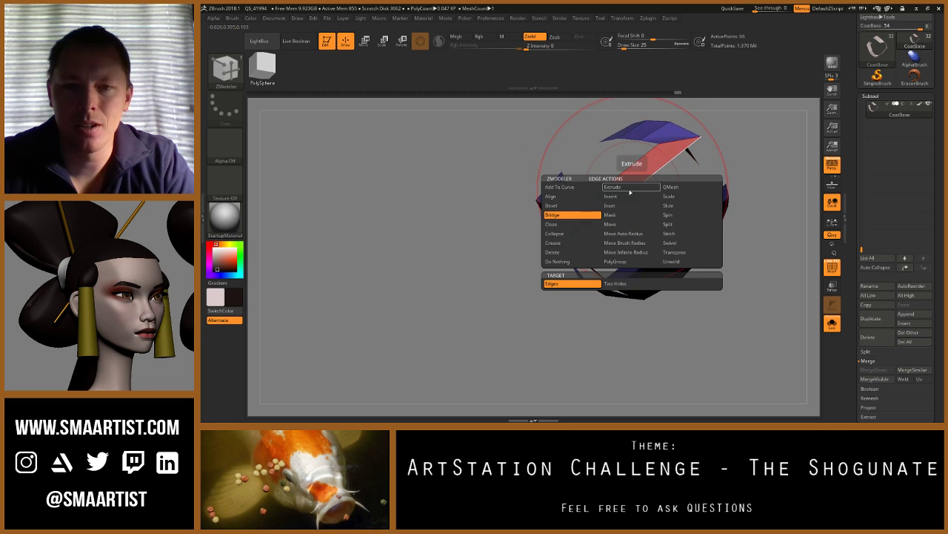
{"action": "left_click", "coordinate": [610, 196]}
{"action": "left_click", "coordinate": [578, 284]}
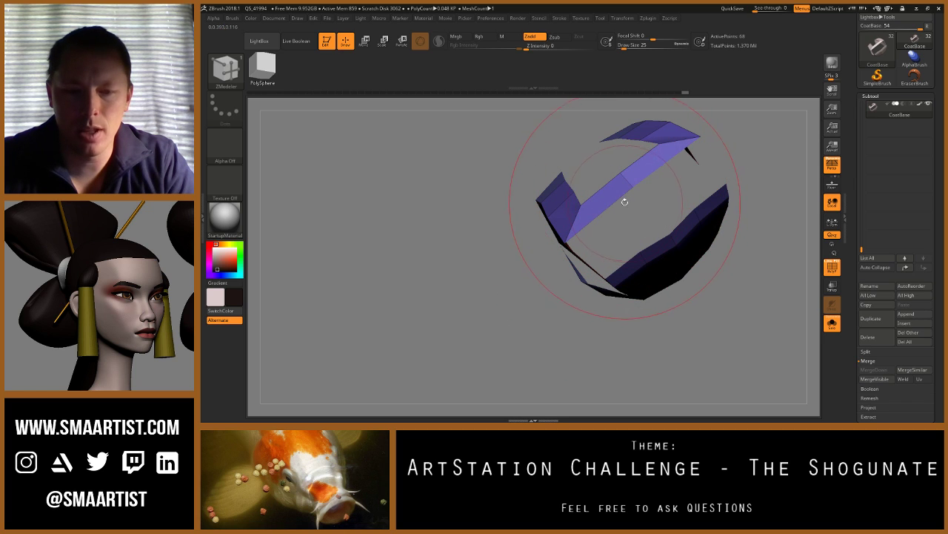
{"action": "key", "text": "space"}
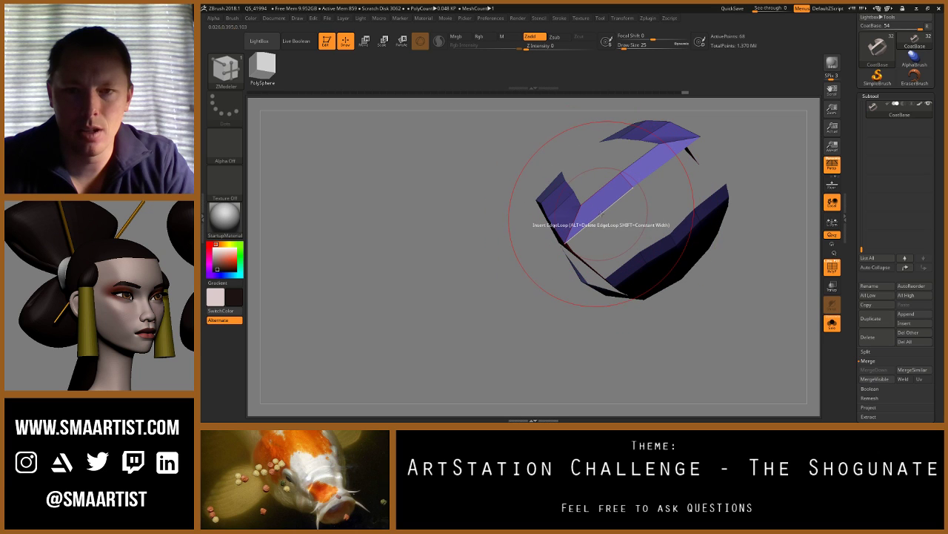
{"action": "left_click", "coordinate": [601, 213]}
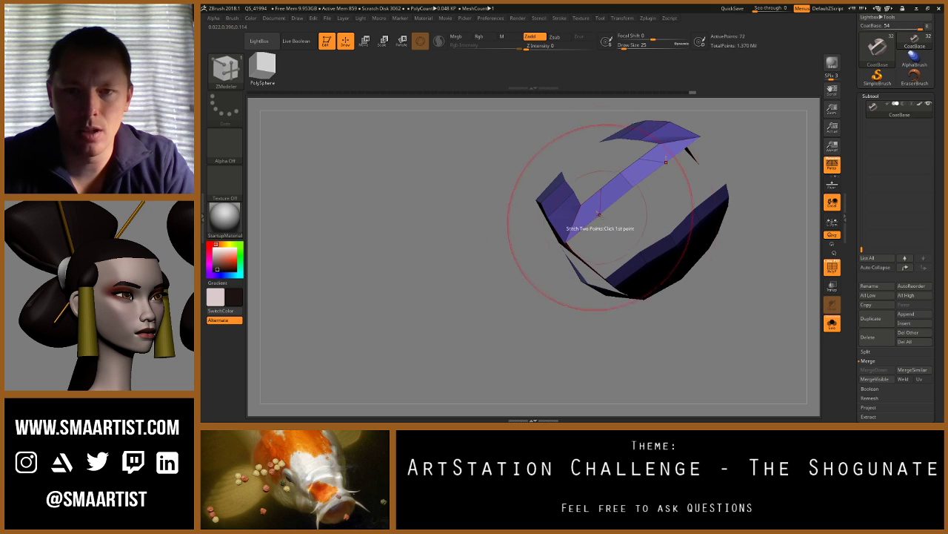
Step: Stitch the neck bridge's points to the back panel's edge, inserting extra edge loops to fill the remaining gap
{"action": "mouse_move", "coordinate": [599, 215]}
{"action": "right_mouse_down"}
{"action": "mouse_move", "coordinate": [617, 194]}
{"action": "mouse_move", "coordinate": [612, 202]}
{"action": "right_mouse_up"}
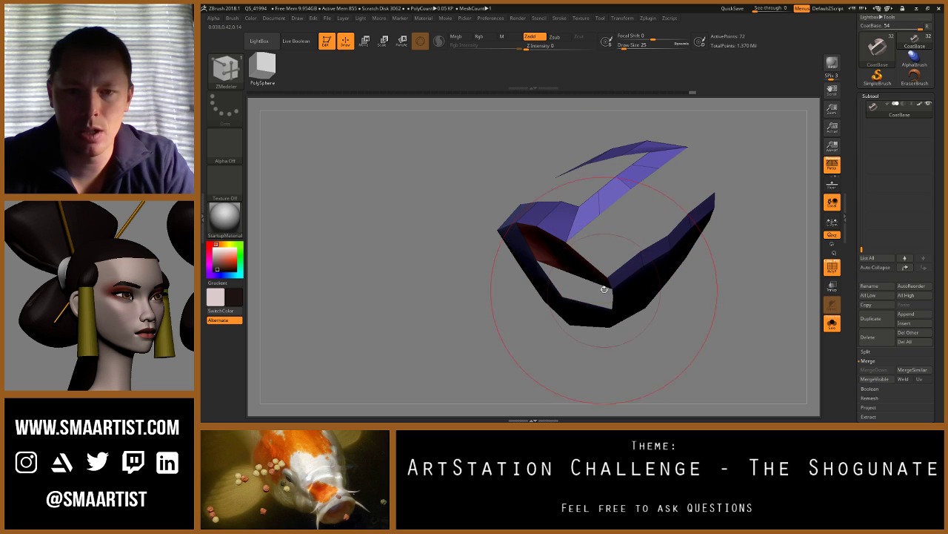
{"action": "mouse_move", "coordinate": [604, 289]}
{"action": "right_mouse_down"}
{"action": "mouse_move", "coordinate": [588, 284]}
{"action": "mouse_move", "coordinate": [611, 263]}
{"action": "mouse_move", "coordinate": [624, 223]}
{"action": "right_mouse_up"}
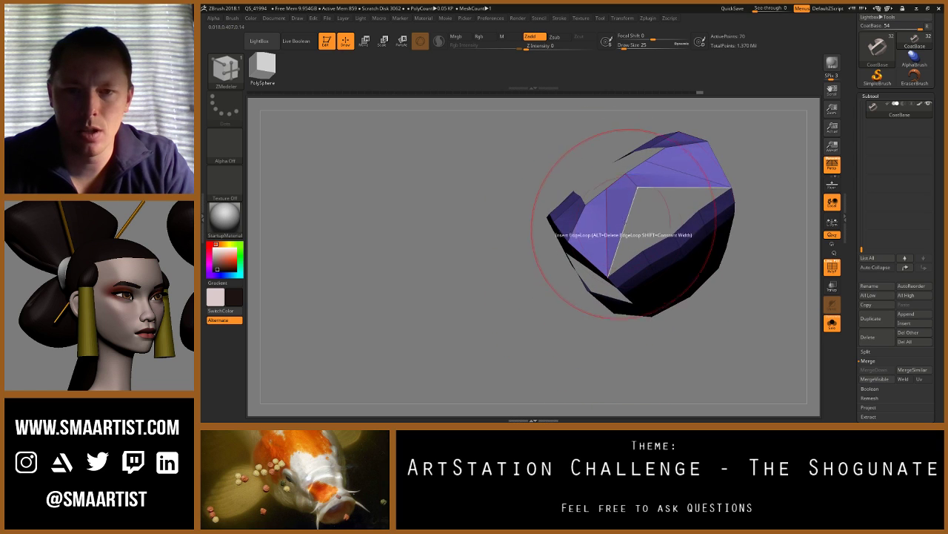
{"action": "left_click", "coordinate": [626, 221]}
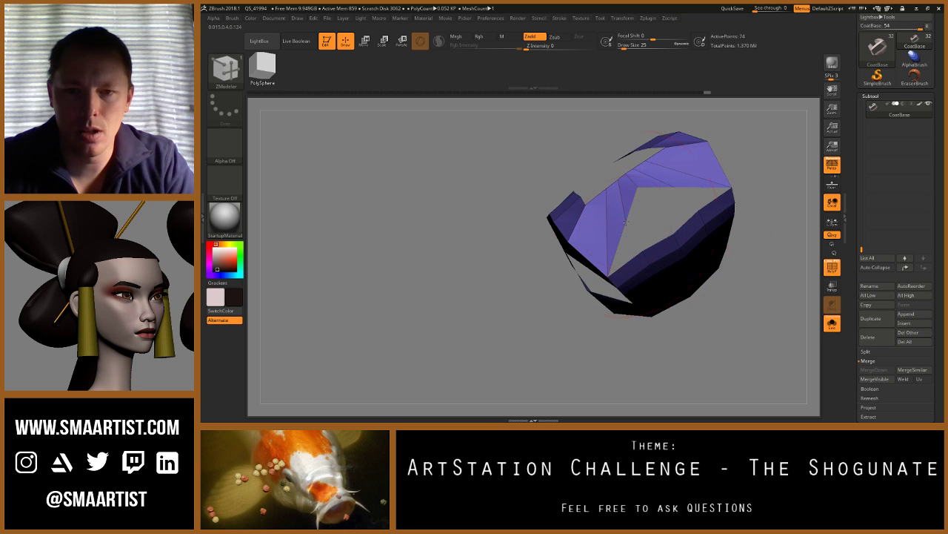
{"action": "left_click", "coordinate": [642, 253]}
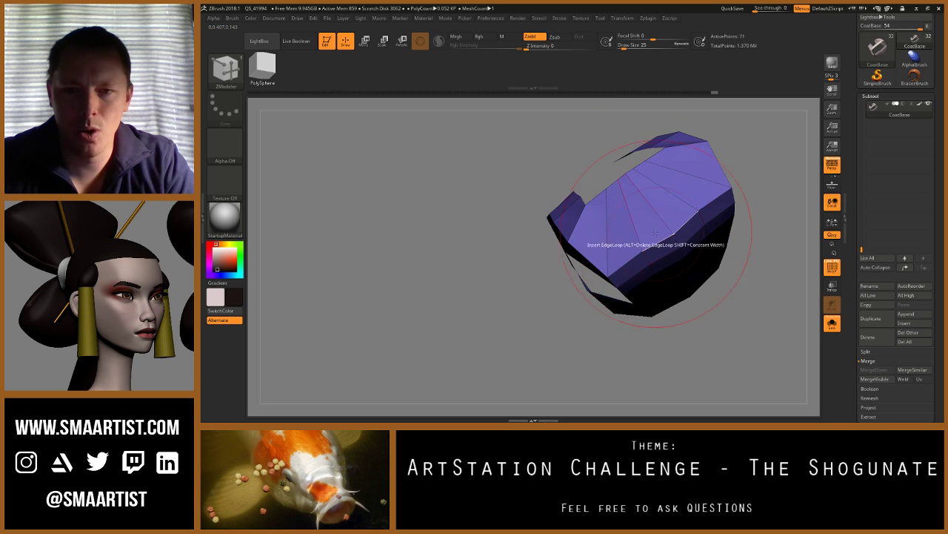
Step: Switch to the Move brush and reshape the inner edge of the neck bridge where it meets the shoulder strap
{"action": "right_click_drag", "start_coordinate": [655, 233], "coordinate": [643, 204]}
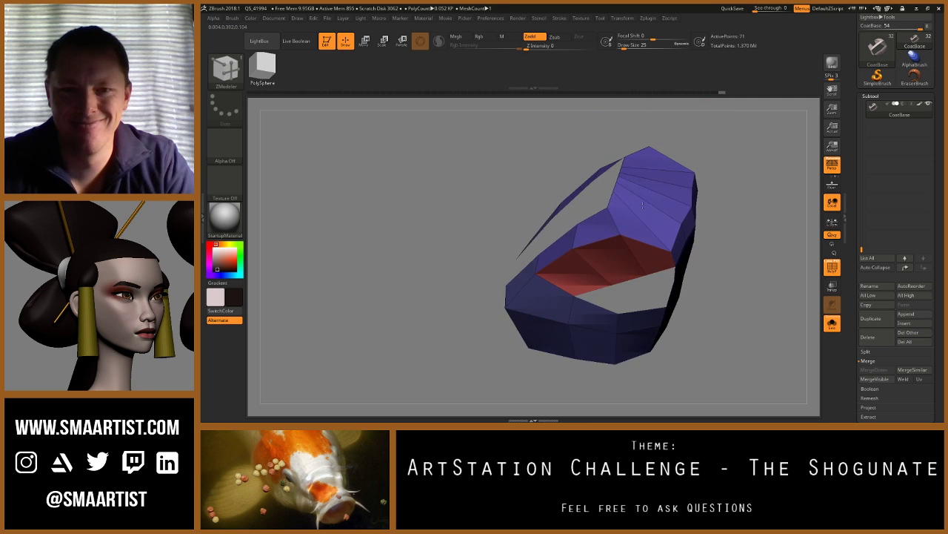
{"action": "key", "text": "b"}
{"action": "key", "text": "m"}
{"action": "key", "text": "v"}
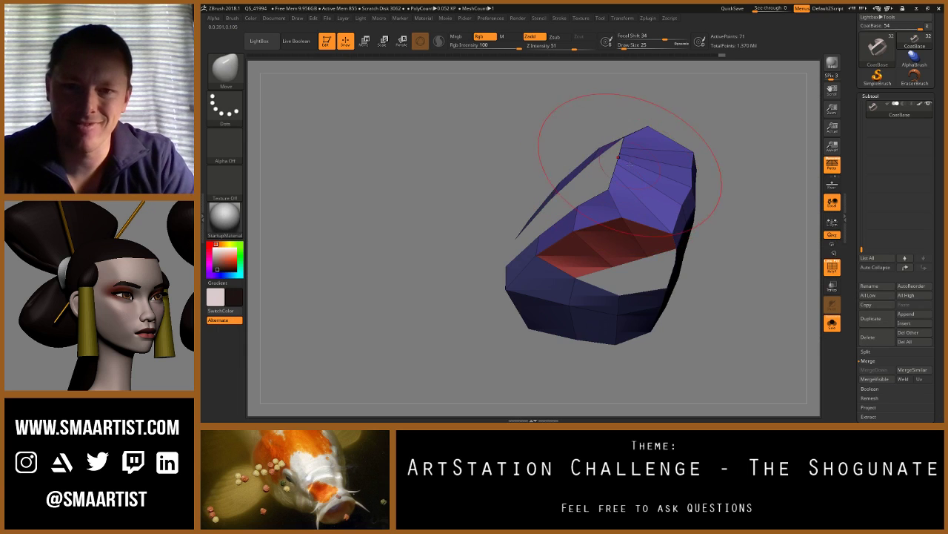
{"action": "right_click_drag", "start_coordinate": [630, 164], "coordinate": [676, 162]}
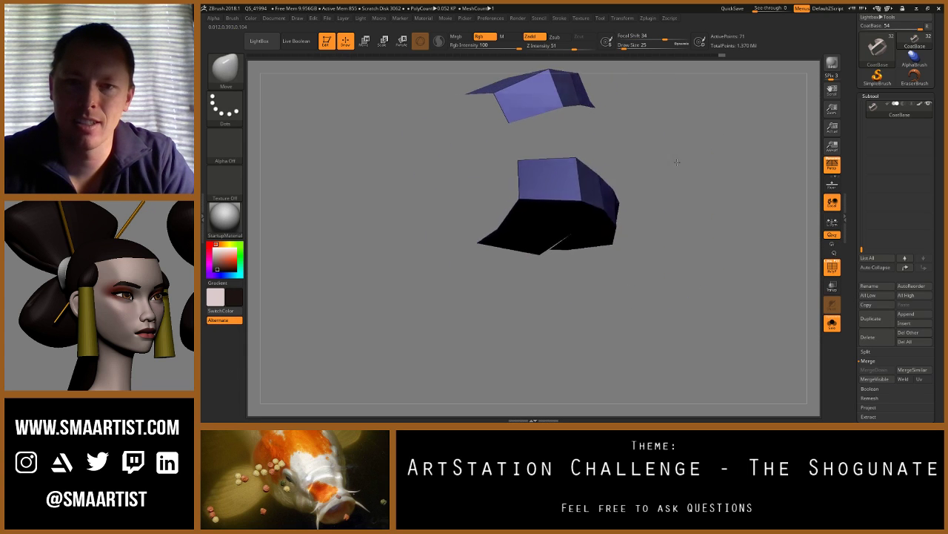
{"action": "left_click_drag", "start_coordinate": [677, 162], "coordinate": [639, 111]}
{"action": "left_click_drag", "start_coordinate": [688, 149], "coordinate": [630, 128]}
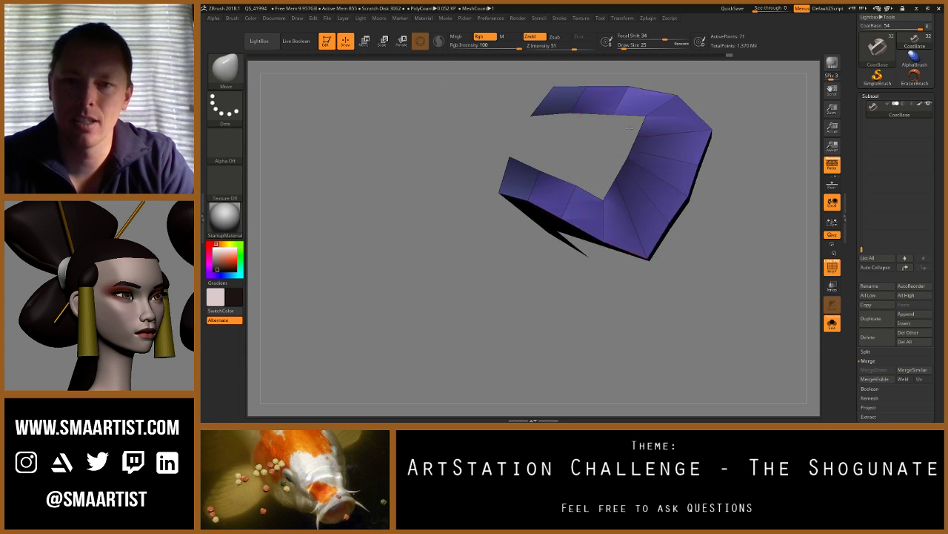
{"action": "mouse_move", "coordinate": [630, 127]}
{"action": "right_mouse_down"}
{"action": "mouse_move", "coordinate": [666, 138]}
{"action": "mouse_move", "coordinate": [644, 133]}
{"action": "mouse_move", "coordinate": [726, 225]}
{"action": "right_mouse_up"}
{"action": "right_click_drag", "start_coordinate": [519, 104], "coordinate": [624, 223], "text": "alt"}
{"action": "mouse_move", "coordinate": [573, 184]}
{"action": "left_mouse_down", "text": "ctrl"}
{"action": "mouse_move", "coordinate": [551, 224]}
{"action": "mouse_move", "coordinate": [627, 228]}
{"action": "mouse_move", "coordinate": [621, 194]}
{"action": "left_mouse_up", "text": "ctrl"}
{"action": "mouse_move", "coordinate": [621, 174]}
{"action": "right_mouse_down"}
{"action": "mouse_move", "coordinate": [631, 190]}
{"action": "mouse_move", "coordinate": [611, 209]}
{"action": "right_mouse_up"}
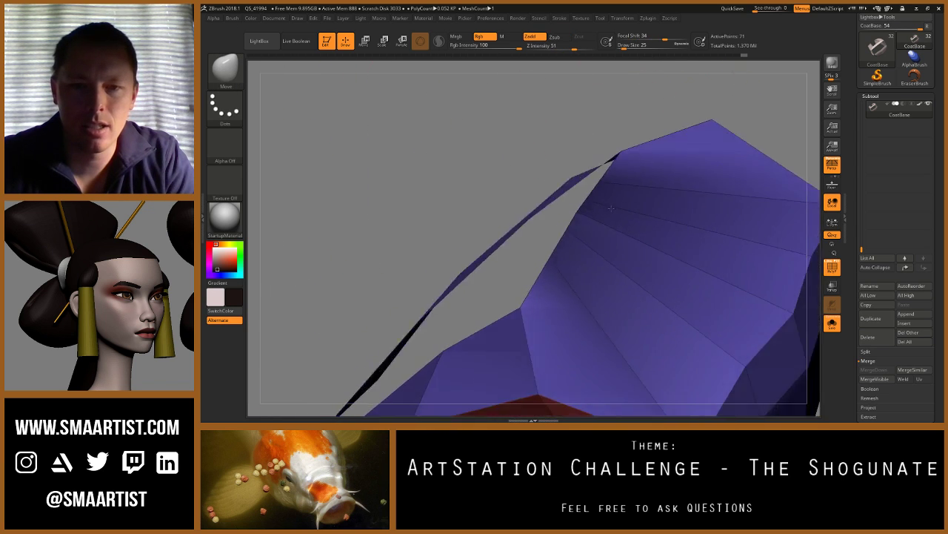
{"action": "left_click_drag", "start_coordinate": [611, 208], "coordinate": [614, 194]}
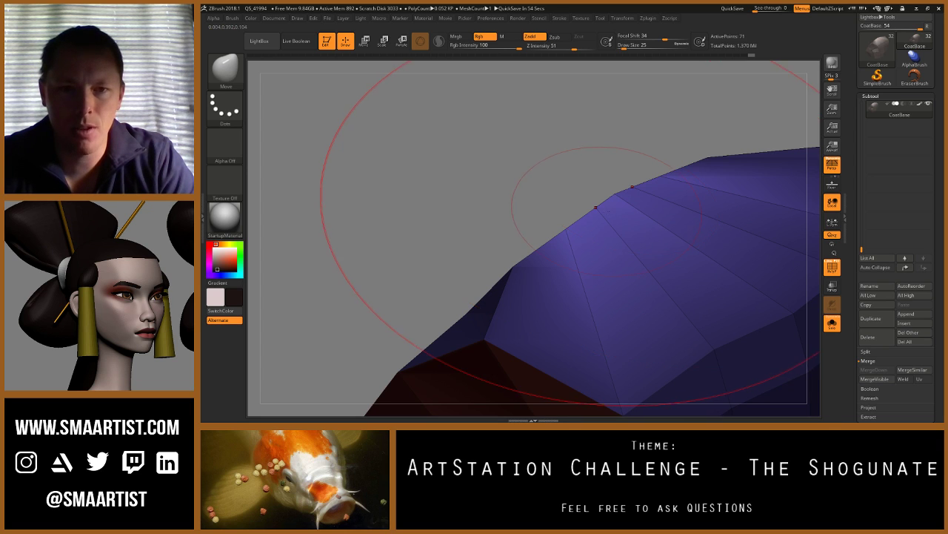
Step: Reduce the Move brush's Draw Size to 4 and pull the neck bridge's rear inner points outward and upward
{"action": "right_click_drag", "start_coordinate": [595, 201], "coordinate": [614, 204]}
{"action": "key", "text": "s"}
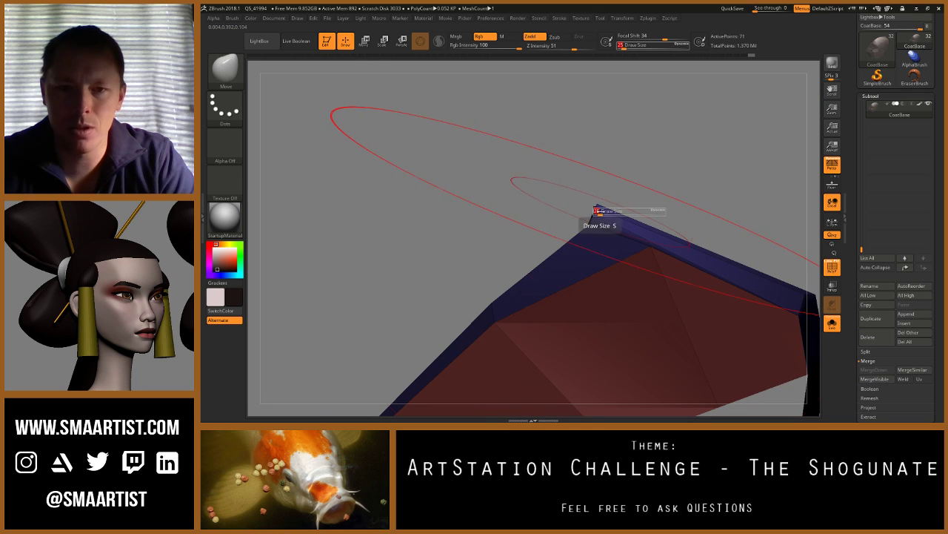
{"action": "mouse_move", "coordinate": [598, 211]}
{"action": "left_mouse_down"}
{"action": "mouse_move", "coordinate": [560, 214]}
{"action": "mouse_move", "coordinate": [737, 202]}
{"action": "left_mouse_up"}
{"action": "right_click_drag", "start_coordinate": [731, 220], "coordinate": [612, 220], "text": "alt"}
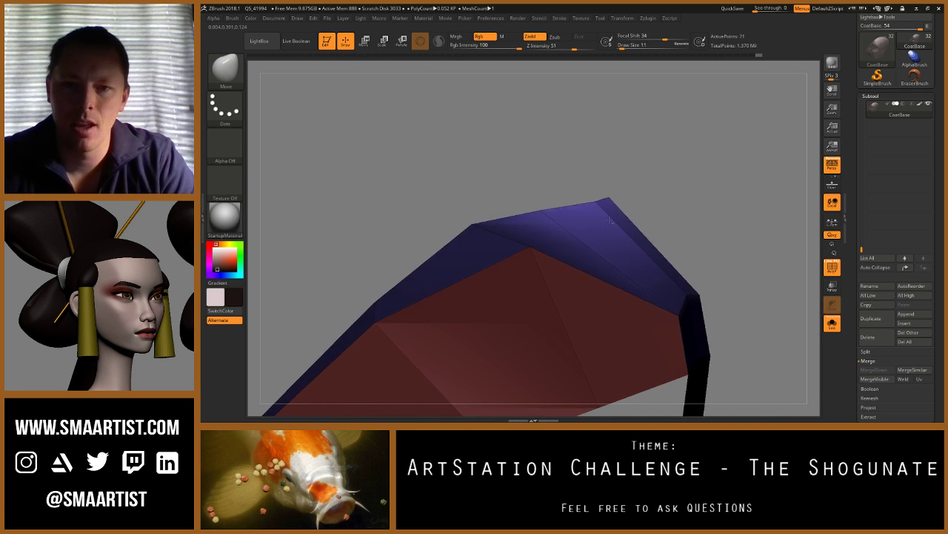
{"action": "key", "text": "s"}
{"action": "left_click_drag", "start_coordinate": [614, 195], "coordinate": [606, 194]}
{"action": "mouse_move", "coordinate": [607, 199]}
{"action": "left_mouse_down"}
{"action": "mouse_move", "coordinate": [709, 195]}
{"action": "mouse_move", "coordinate": [700, 189]}
{"action": "left_mouse_up"}
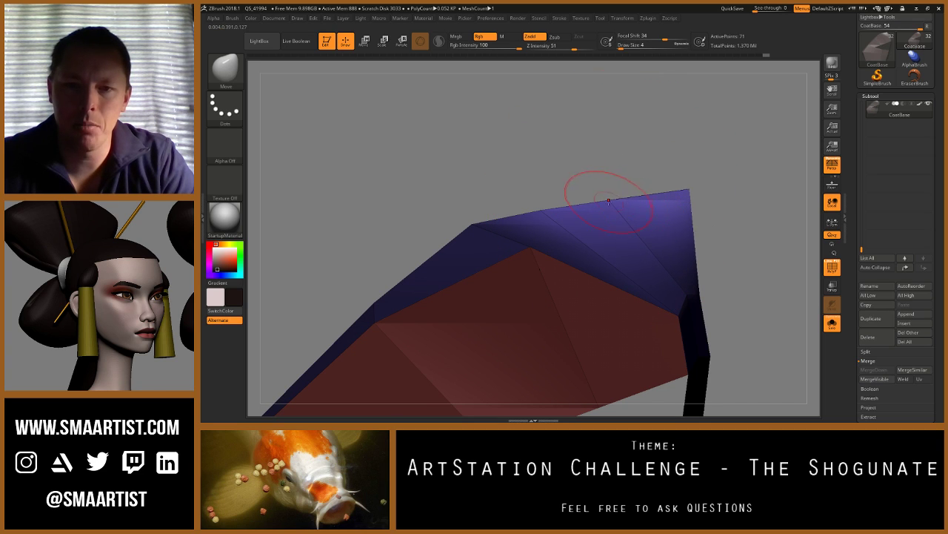
{"action": "left_click_drag", "start_coordinate": [608, 200], "coordinate": [654, 191]}
Step: Set the Draw Size to 9 and pull the armhole's upper edge points up towards the shoulder
{"action": "right_click_drag", "start_coordinate": [596, 214], "coordinate": [519, 186], "text": "ctrl"}
{"action": "right_click_drag", "start_coordinate": [597, 184], "coordinate": [657, 193]}
{"action": "left_click_drag", "start_coordinate": [658, 195], "coordinate": [569, 251]}
{"action": "left_click_drag", "start_coordinate": [497, 199], "coordinate": [528, 190]}
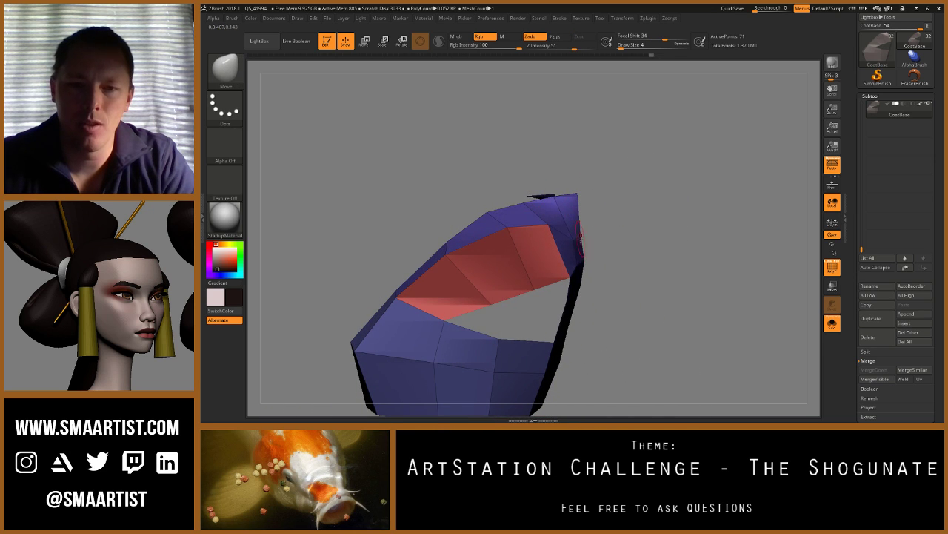
{"action": "mouse_move", "coordinate": [591, 227]}
{"action": "right_mouse_down"}
{"action": "mouse_move", "coordinate": [538, 230]}
{"action": "mouse_move", "coordinate": [591, 234]}
{"action": "right_mouse_up"}
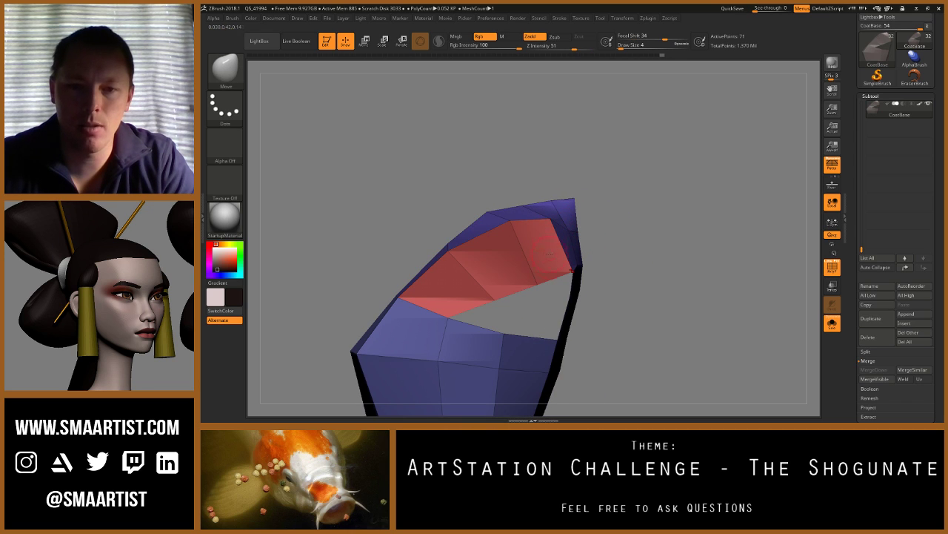
{"action": "key", "text": "s"}
{"action": "mouse_move", "coordinate": [551, 269]}
{"action": "left_mouse_down"}
{"action": "mouse_move", "coordinate": [501, 239]}
{"action": "mouse_move", "coordinate": [477, 252]}
{"action": "left_mouse_up"}
{"action": "left_click_drag", "start_coordinate": [490, 291], "coordinate": [437, 231]}
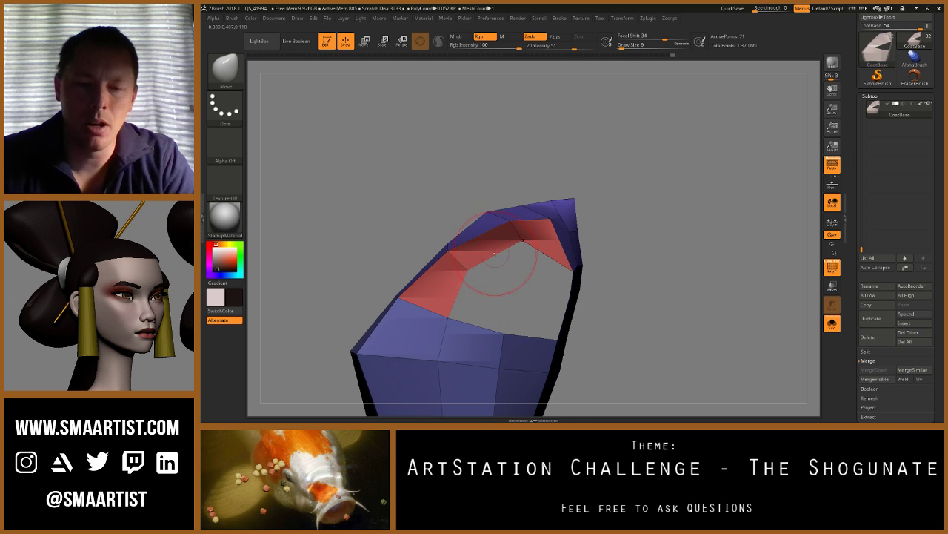
{"action": "mouse_move", "coordinate": [496, 253]}
{"action": "left_mouse_down"}
{"action": "mouse_move", "coordinate": [503, 233]}
{"action": "mouse_move", "coordinate": [524, 235]}
{"action": "mouse_move", "coordinate": [460, 217]}
{"action": "left_mouse_up"}
Step: Set the Draw Size to 7, level the upper back panel's points and raise the neck points beside the center
{"action": "right_click", "coordinate": [523, 233]}
{"action": "key", "text": "s"}
{"action": "left_click", "coordinate": [523, 234]}
{"action": "left_click_drag", "start_coordinate": [528, 267], "coordinate": [517, 203]}
{"action": "left_click_drag", "start_coordinate": [577, 264], "coordinate": [567, 249]}
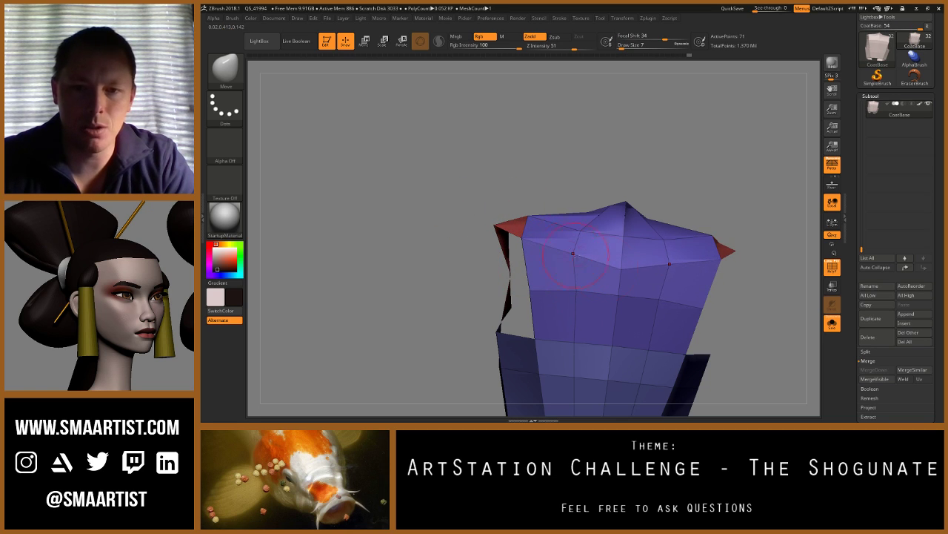
{"action": "right_click_drag", "start_coordinate": [576, 295], "coordinate": [566, 215], "text": "shift"}
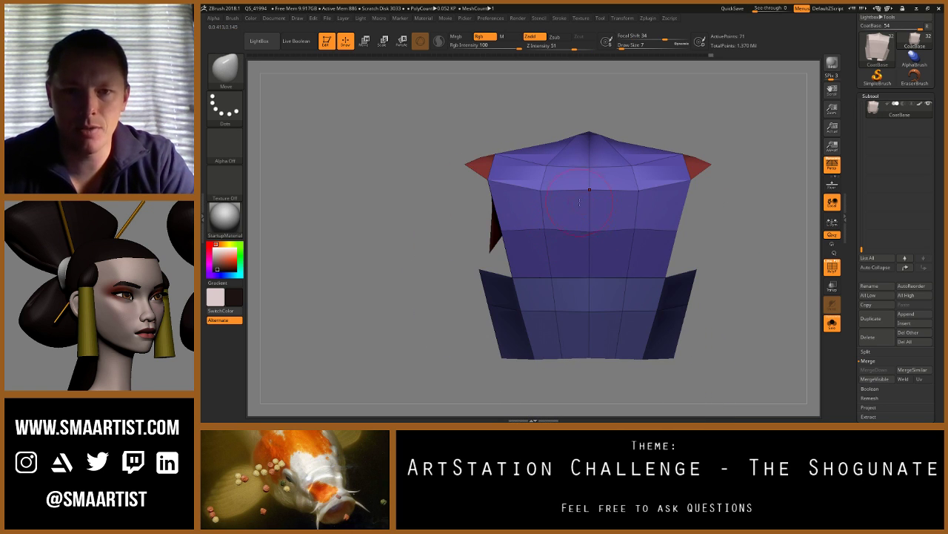
{"action": "right_click_drag", "start_coordinate": [559, 181], "coordinate": [572, 141]}
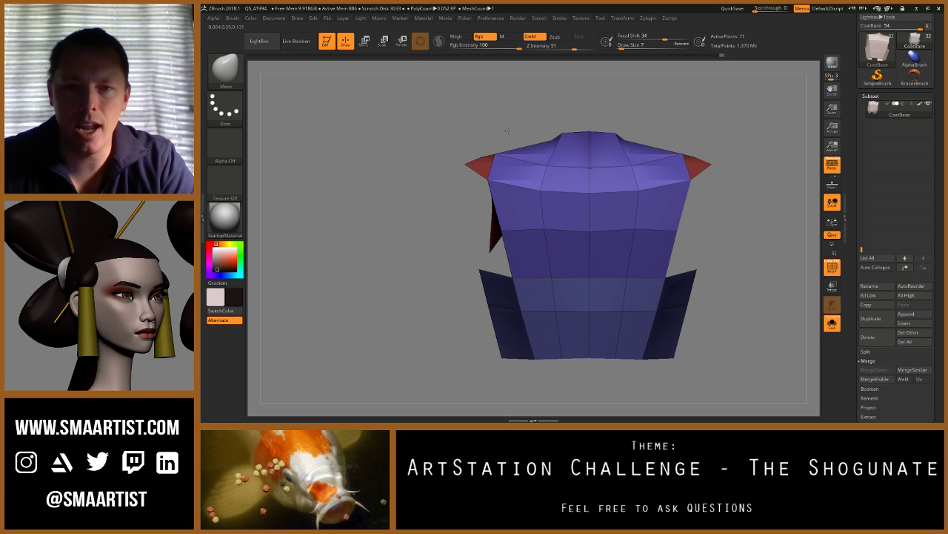
Step: Shape the rear neckline into a rounder curve as seen from above
{"action": "right_click_drag", "start_coordinate": [498, 131], "coordinate": [562, 108]}
{"action": "left_click_drag", "start_coordinate": [561, 108], "coordinate": [545, 106]}
{"action": "right_click_drag", "start_coordinate": [545, 106], "coordinate": [555, 163], "text": "ctrl"}
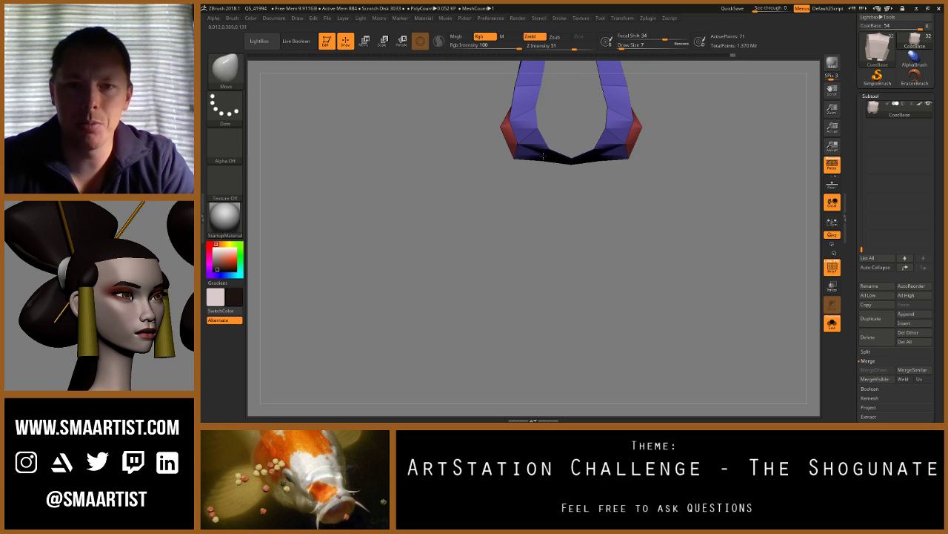
{"action": "right_click_drag", "start_coordinate": [537, 131], "coordinate": [543, 157]}
{"action": "left_click_drag", "start_coordinate": [543, 156], "coordinate": [551, 150]}
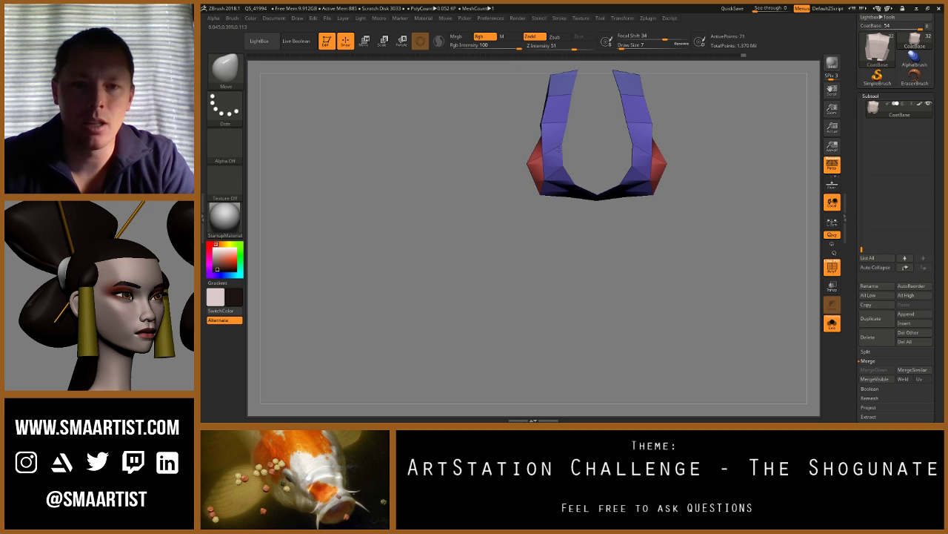
Step: Refine the armhole edge points along the shoulder strap, checking the shape from the side and front
{"action": "mouse_move", "coordinate": [548, 176]}
{"action": "right_mouse_down"}
{"action": "mouse_move", "coordinate": [590, 236]}
{"action": "mouse_move", "coordinate": [570, 234]}
{"action": "right_mouse_up"}
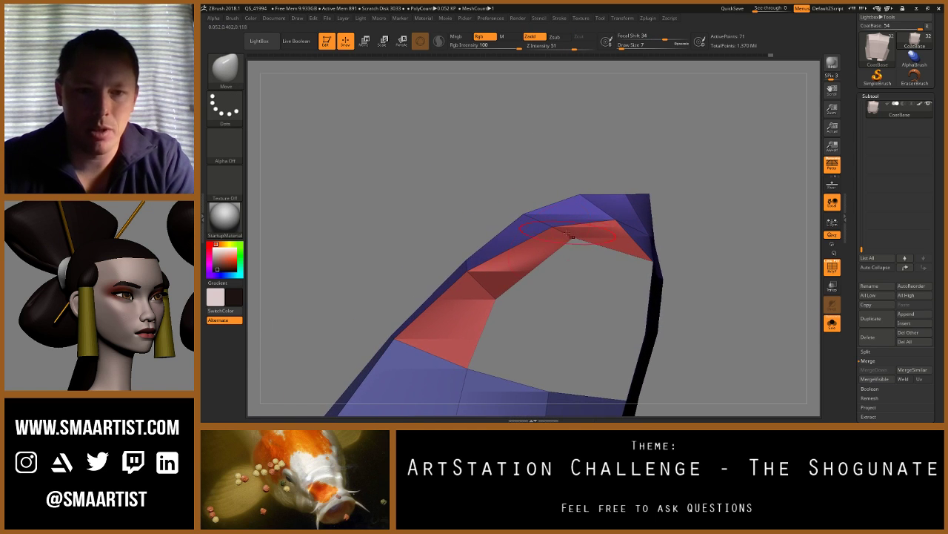
{"action": "right_click_drag", "start_coordinate": [495, 298], "coordinate": [493, 292]}
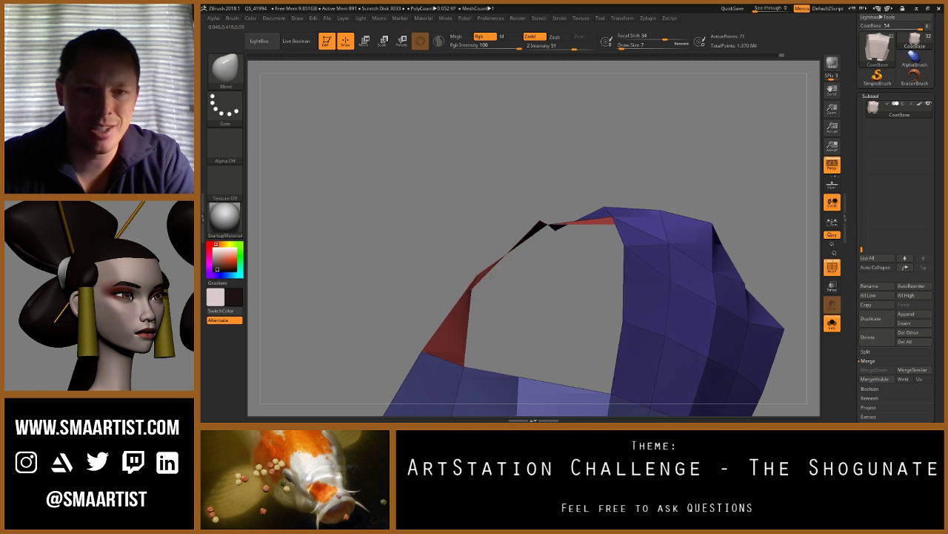
{"action": "mouse_move", "coordinate": [473, 268]}
{"action": "right_mouse_down"}
{"action": "mouse_move", "coordinate": [484, 277]}
{"action": "mouse_move", "coordinate": [464, 280]}
{"action": "right_mouse_up"}
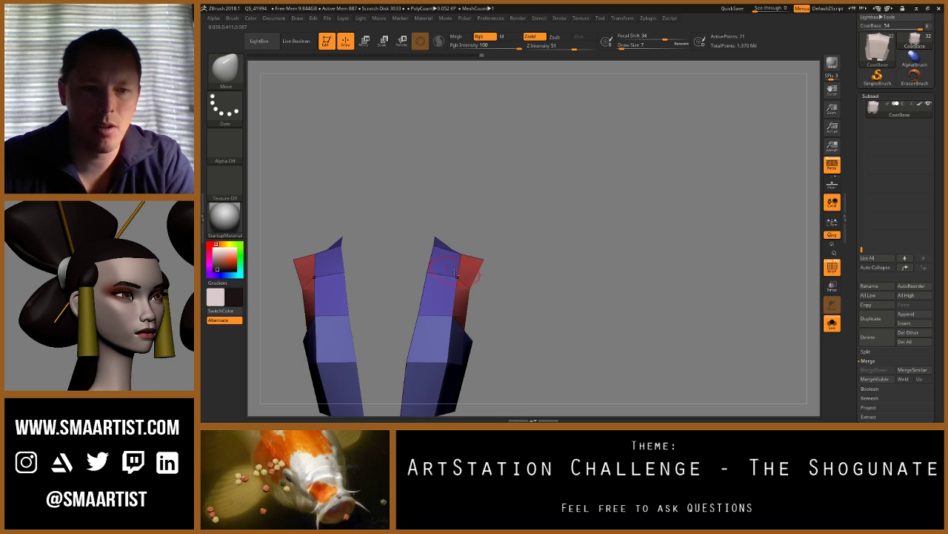
{"action": "right_click_drag", "start_coordinate": [455, 273], "coordinate": [482, 255], "text": "alt"}
{"action": "mouse_move", "coordinate": [537, 295]}
{"action": "right_mouse_down"}
{"action": "mouse_move", "coordinate": [483, 293]}
{"action": "mouse_move", "coordinate": [529, 302]}
{"action": "right_mouse_up"}
{"action": "mouse_move", "coordinate": [503, 273]}
{"action": "right_mouse_down"}
{"action": "mouse_move", "coordinate": [511, 292]}
{"action": "mouse_move", "coordinate": [514, 275]}
{"action": "mouse_move", "coordinate": [494, 237]}
{"action": "mouse_move", "coordinate": [524, 241]}
{"action": "mouse_move", "coordinate": [442, 238]}
{"action": "mouse_move", "coordinate": [459, 256]}
{"action": "right_mouse_up"}
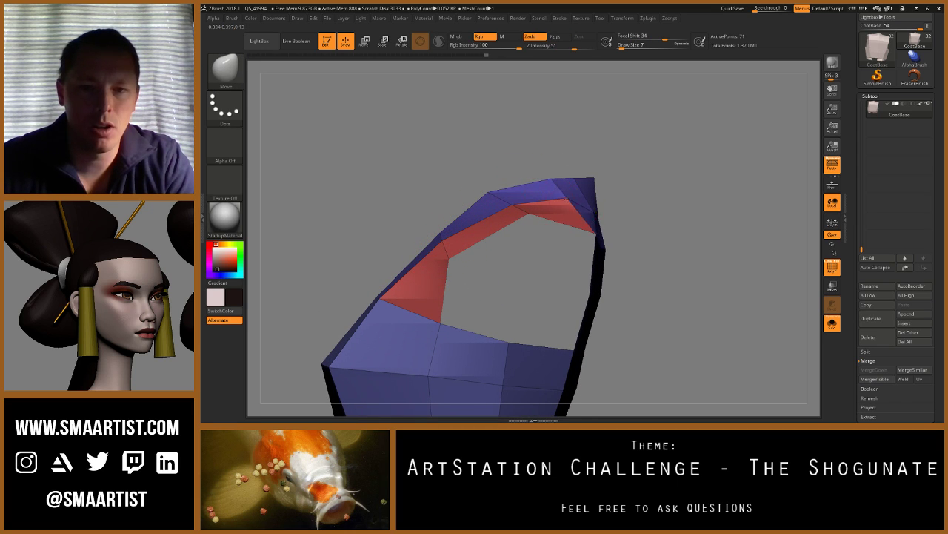
{"action": "mouse_move", "coordinate": [566, 197]}
{"action": "right_mouse_down"}
{"action": "mouse_move", "coordinate": [554, 230]}
{"action": "mouse_move", "coordinate": [568, 212]}
{"action": "right_mouse_up"}
{"action": "right_click_drag", "start_coordinate": [571, 179], "coordinate": [526, 197]}
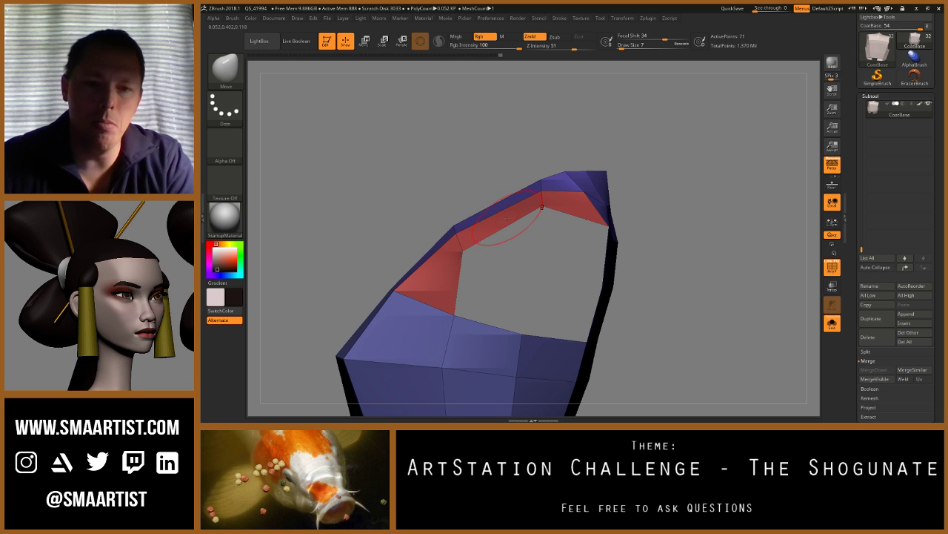
Step: Insert an edge loop across the shoulder strap with ZModeler, move the loop outward using a mask, and clear the mask
{"action": "key", "text": "b"}
{"action": "key", "text": "z"}
{"action": "key", "text": "m"}
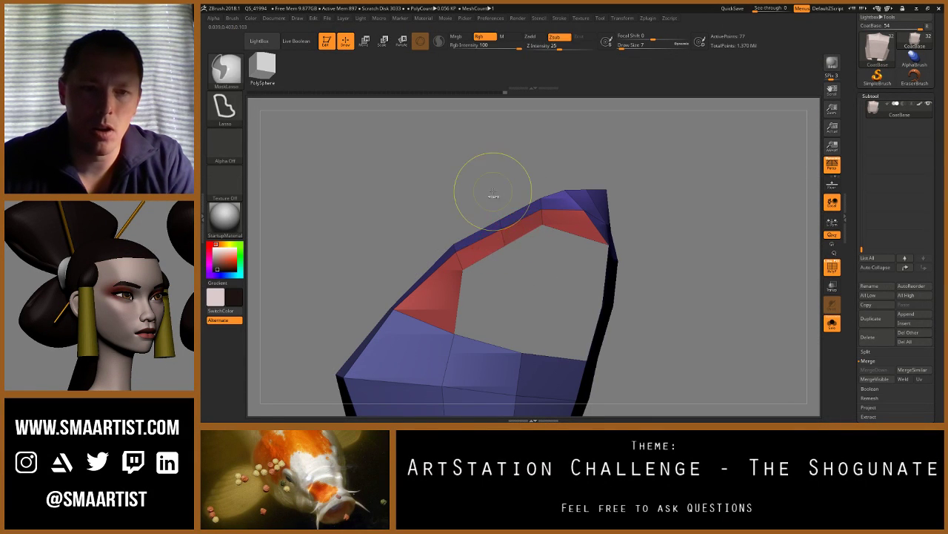
{"action": "mouse_move", "coordinate": [491, 186]}
{"action": "left_mouse_down", "text": "ctrl"}
{"action": "mouse_move", "coordinate": [495, 252]}
{"action": "mouse_move", "coordinate": [510, 190]}
{"action": "mouse_move", "coordinate": [498, 187]}
{"action": "left_mouse_up", "text": "ctrl"}
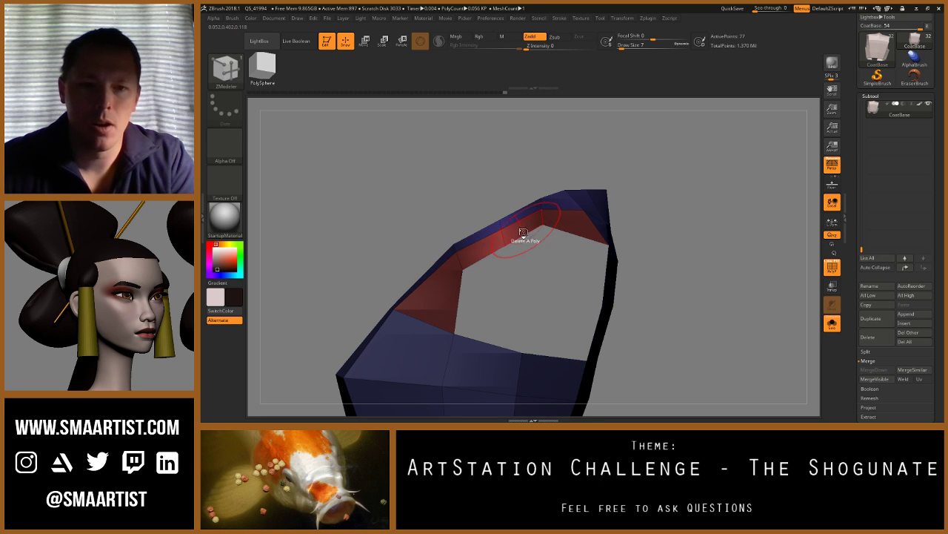
{"action": "key", "text": "w"}
{"action": "left_click_drag", "start_coordinate": [610, 249], "coordinate": [605, 241]}
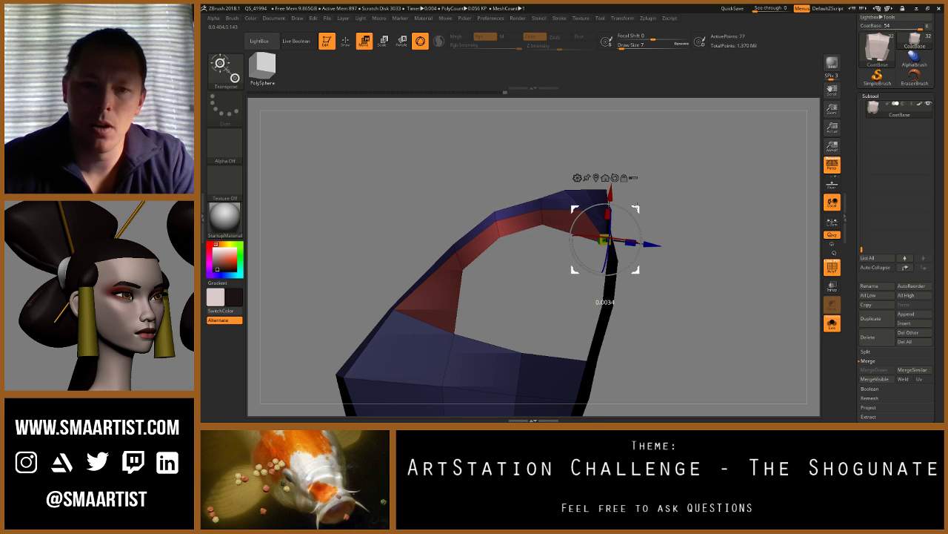
{"action": "left_click", "coordinate": [483, 256], "text": "ctrl"}
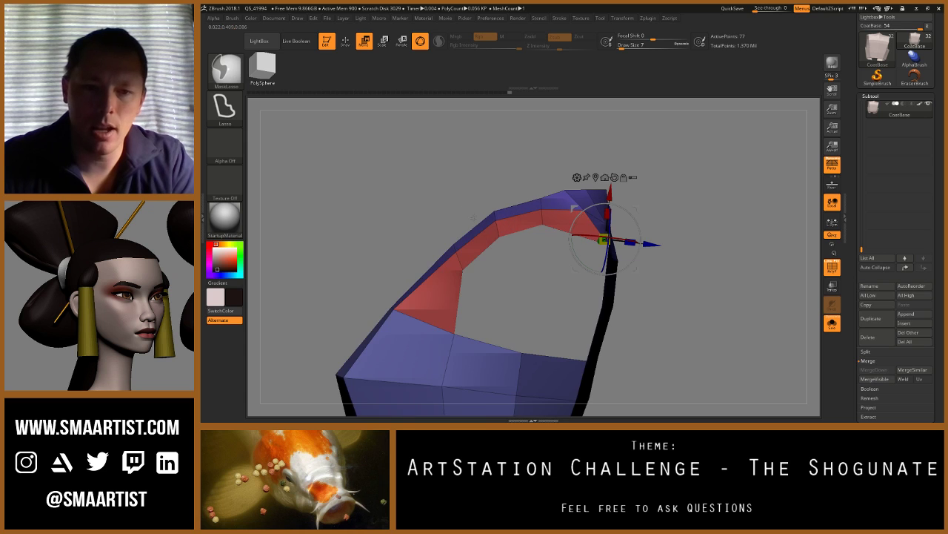
Step: Return to the Move brush and even out the straps' inner points into a smooth, rounded neck opening
{"action": "key", "text": "q"}
{"action": "key", "text": "q"}
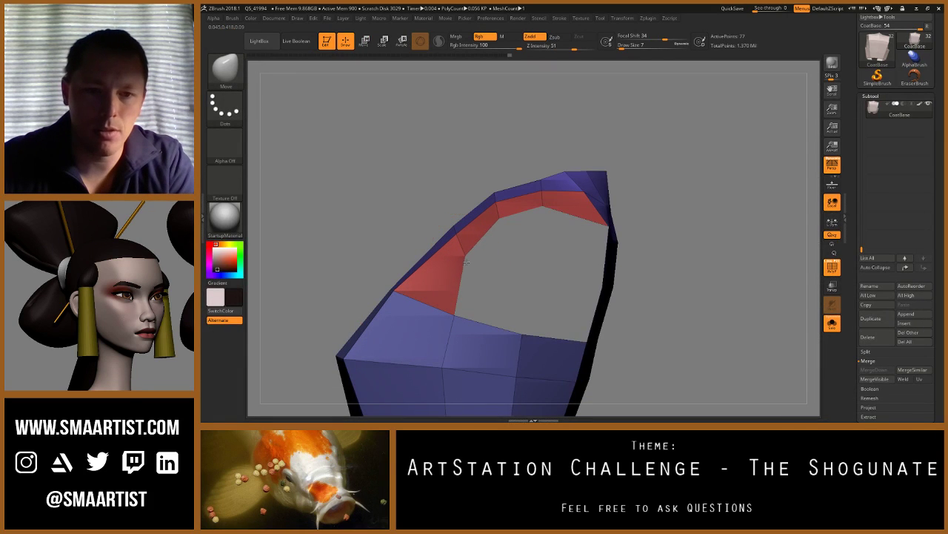
{"action": "right_click_drag", "start_coordinate": [468, 248], "coordinate": [604, 231]}
{"action": "mouse_move", "coordinate": [443, 235]}
{"action": "right_mouse_down"}
{"action": "mouse_move", "coordinate": [463, 198]}
{"action": "mouse_move", "coordinate": [494, 222]}
{"action": "right_mouse_up"}
{"action": "right_click_drag", "start_coordinate": [473, 225], "coordinate": [426, 210], "text": "shift"}
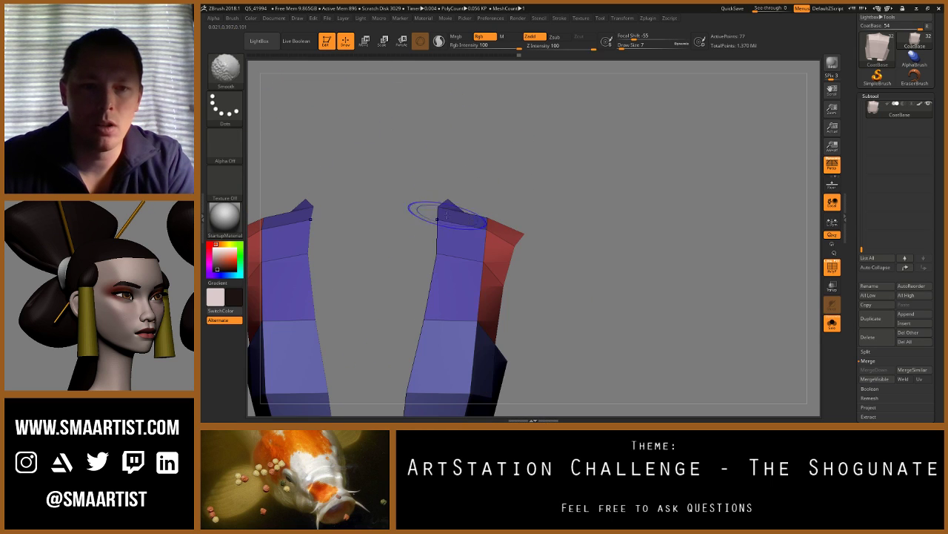
{"action": "mouse_move", "coordinate": [445, 208]}
{"action": "left_mouse_down"}
{"action": "mouse_move", "coordinate": [462, 209]}
{"action": "mouse_move", "coordinate": [454, 223]}
{"action": "left_mouse_up"}
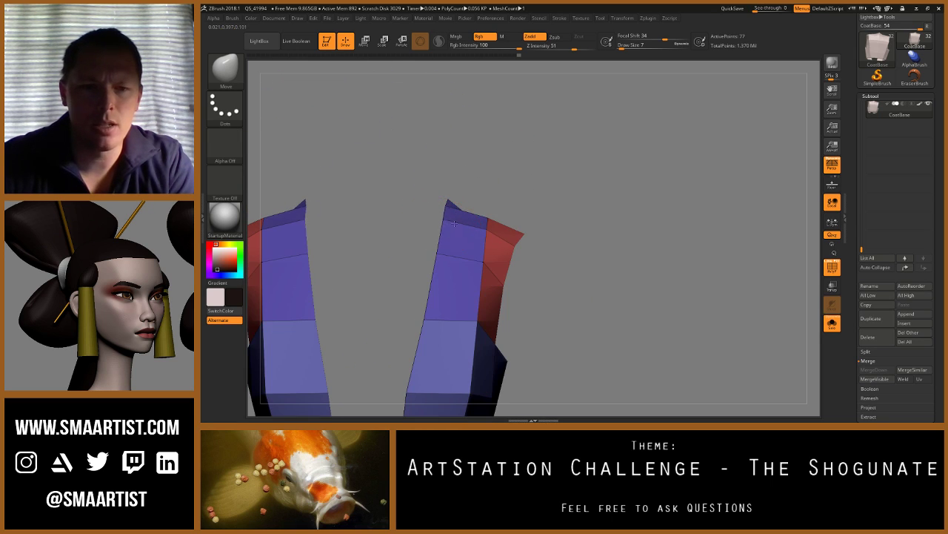
{"action": "mouse_move", "coordinate": [480, 220]}
{"action": "right_mouse_down"}
{"action": "mouse_move", "coordinate": [435, 195]}
{"action": "mouse_move", "coordinate": [468, 176]}
{"action": "right_mouse_up"}
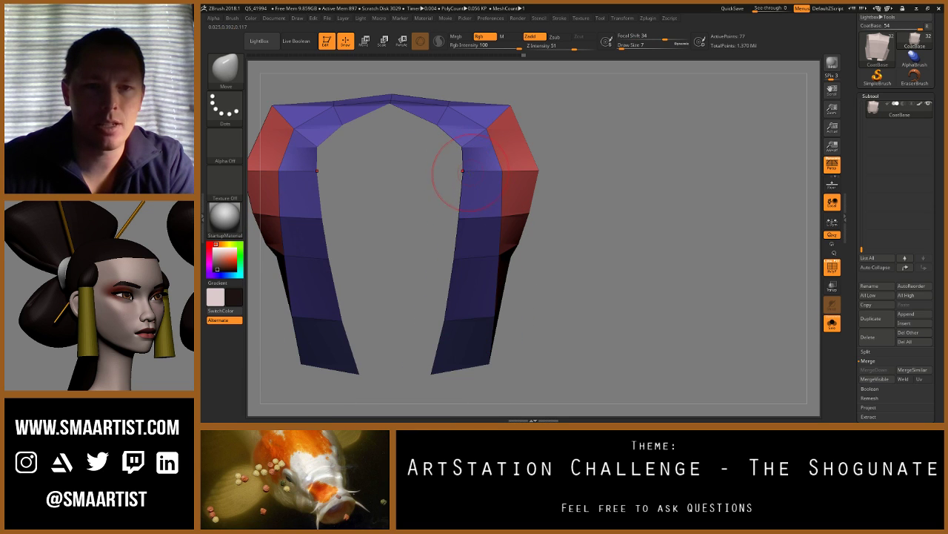
{"action": "left_click_drag", "start_coordinate": [443, 132], "coordinate": [453, 119]}
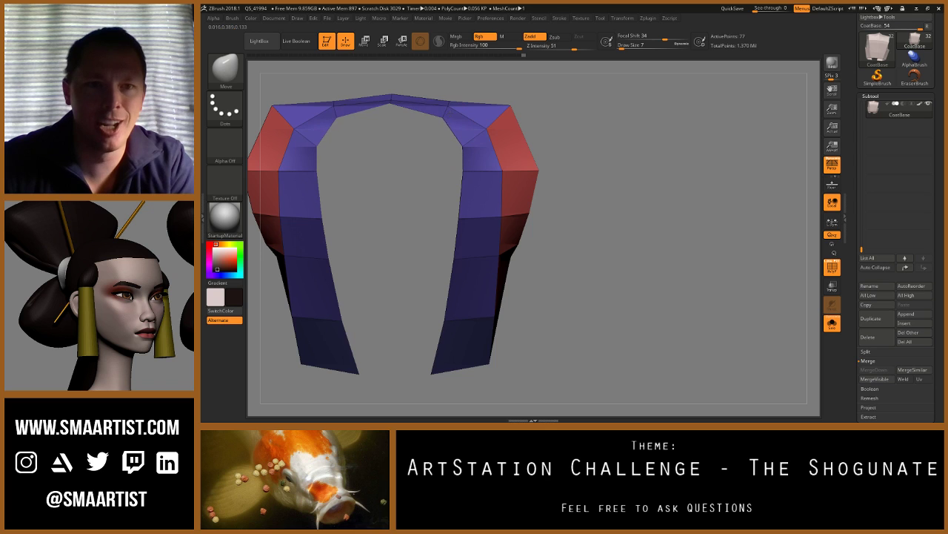
Step: Reshape the front edge of the armhole using a Move brush draw size of 18, and set the draw size back to 7
{"action": "mouse_move", "coordinate": [477, 144]}
{"action": "right_mouse_down"}
{"action": "mouse_move", "coordinate": [476, 124]}
{"action": "mouse_move", "coordinate": [476, 146]}
{"action": "mouse_move", "coordinate": [392, 157]}
{"action": "mouse_move", "coordinate": [399, 180]}
{"action": "right_mouse_up"}
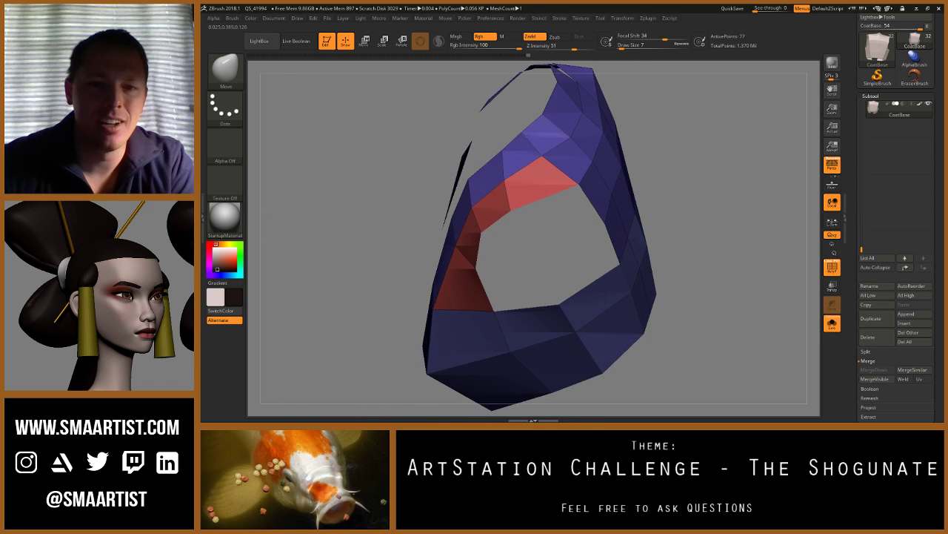
{"action": "mouse_move", "coordinate": [552, 167]}
{"action": "right_mouse_down"}
{"action": "mouse_move", "coordinate": [529, 180]}
{"action": "mouse_move", "coordinate": [511, 170]}
{"action": "mouse_move", "coordinate": [542, 158]}
{"action": "mouse_move", "coordinate": [512, 153]}
{"action": "mouse_move", "coordinate": [552, 228]}
{"action": "mouse_move", "coordinate": [586, 232]}
{"action": "mouse_move", "coordinate": [564, 225]}
{"action": "right_mouse_up"}
{"action": "key", "text": "s"}
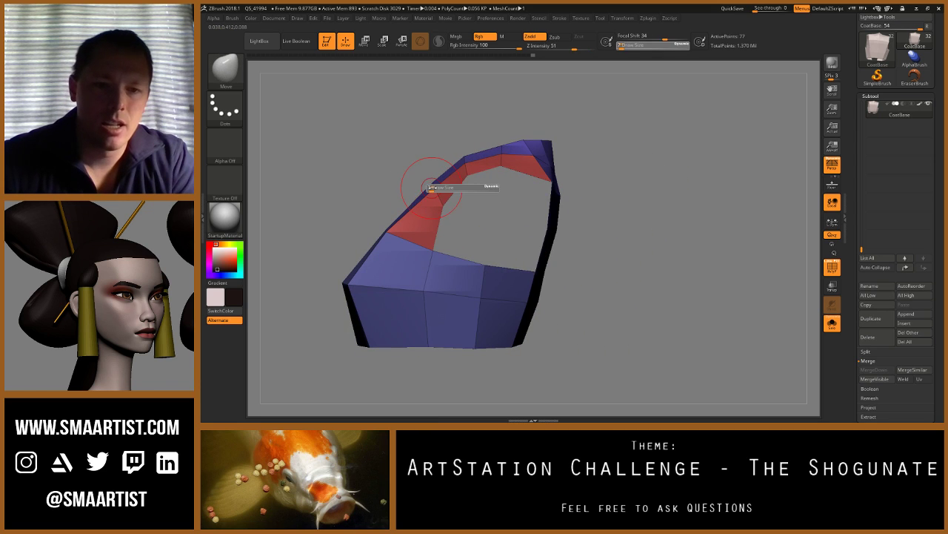
{"action": "left_click", "coordinate": [429, 190]}
{"action": "key", "text": "s"}
{"action": "left_click", "coordinate": [432, 184]}
{"action": "left_click_drag", "start_coordinate": [423, 191], "coordinate": [415, 199]}
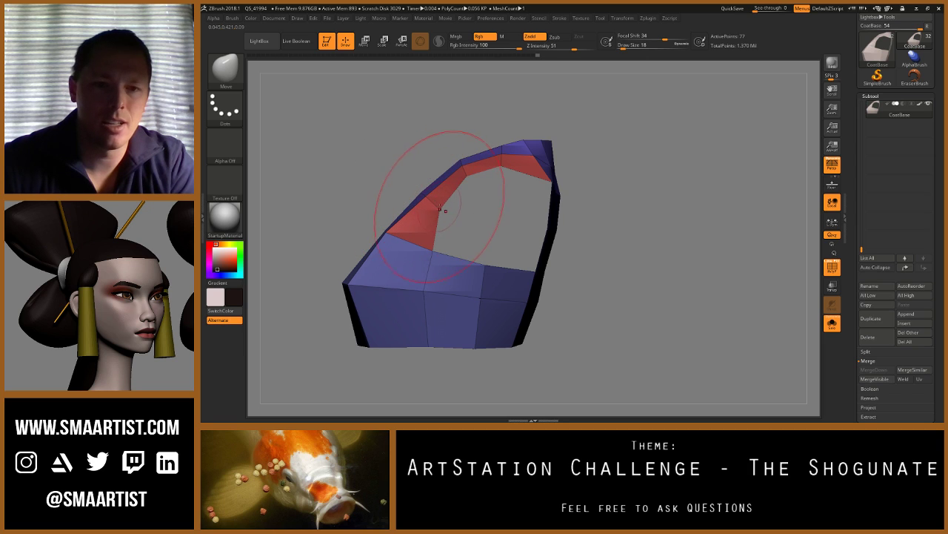
{"action": "key", "text": "s"}
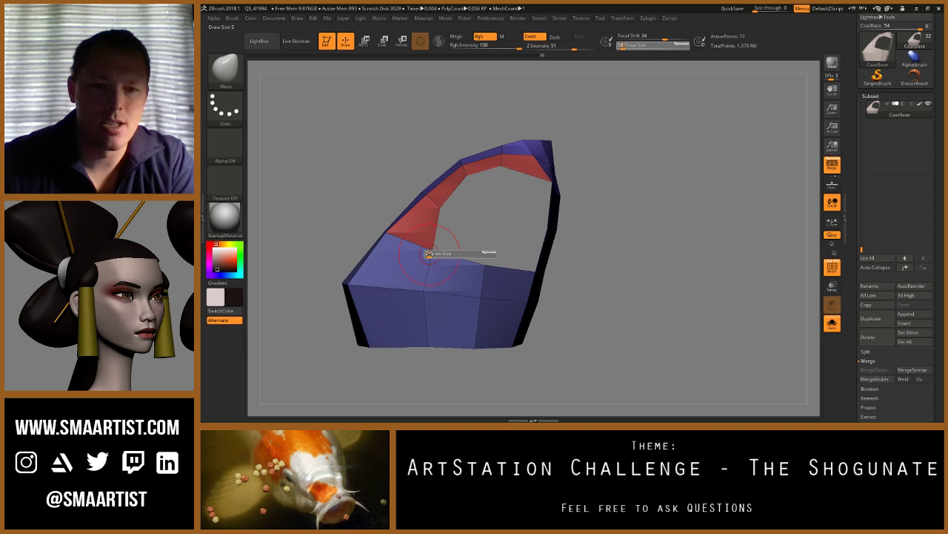
{"action": "left_click", "coordinate": [428, 254]}
{"action": "right_click_drag", "start_coordinate": [435, 253], "coordinate": [460, 267]}
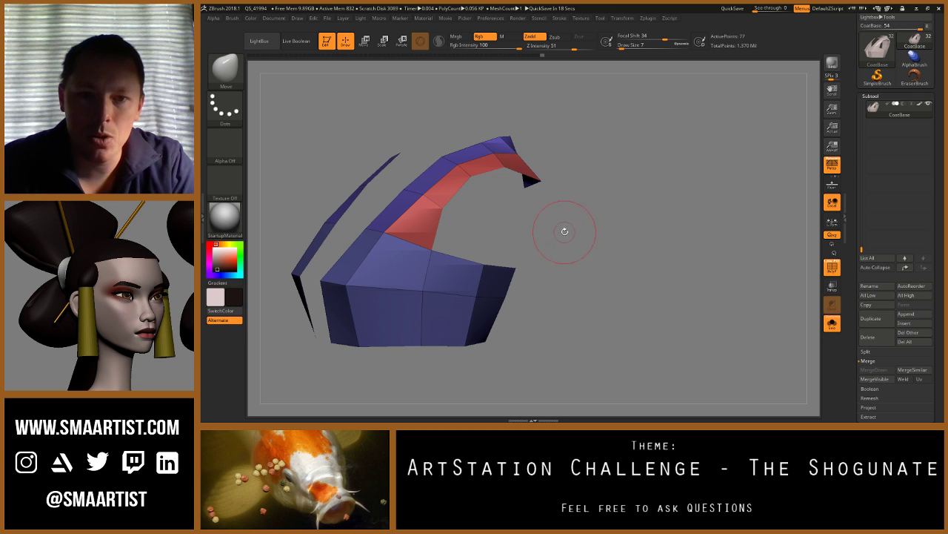
Step: Even out the points across the coat's upper back with the Move brush, checking the curve from the rear and side
{"action": "left_click_drag", "start_coordinate": [575, 245], "coordinate": [597, 180]}
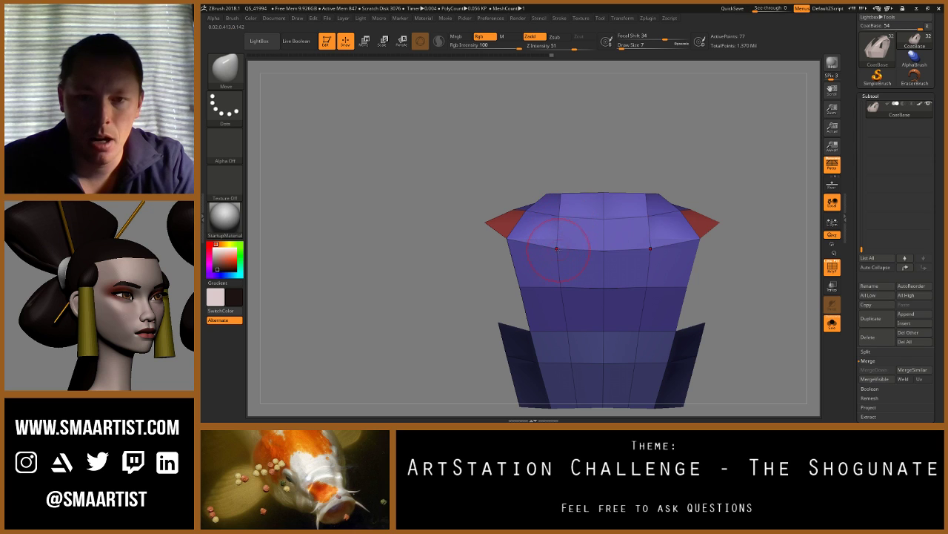
{"action": "left_click_drag", "start_coordinate": [558, 249], "coordinate": [559, 244]}
{"action": "right_click_drag", "start_coordinate": [559, 245], "coordinate": [630, 238]}
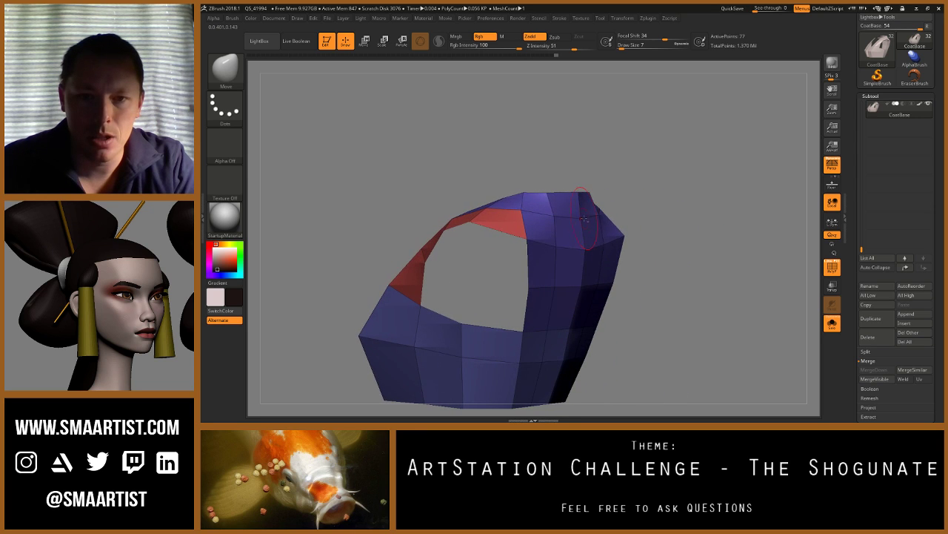
{"action": "left_click_drag", "start_coordinate": [590, 229], "coordinate": [602, 224]}
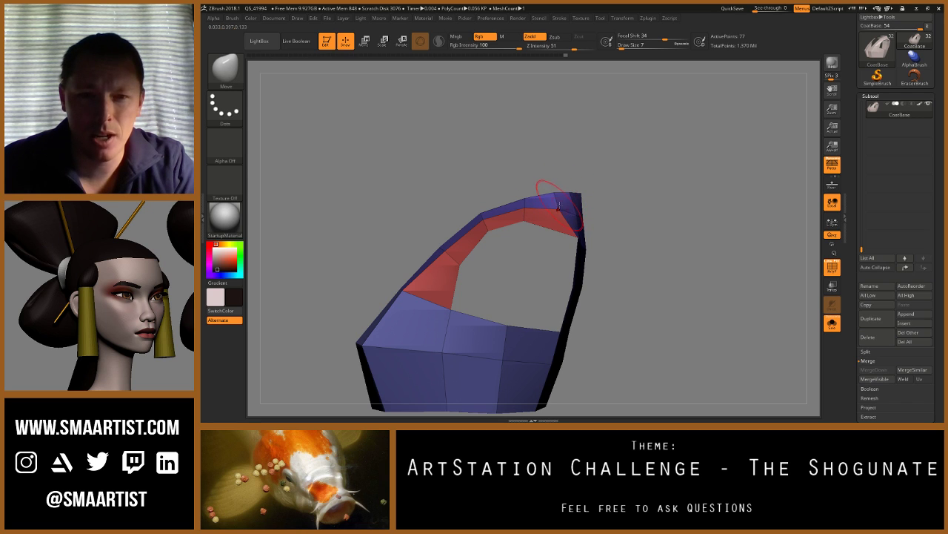
{"action": "right_click_drag", "start_coordinate": [580, 198], "coordinate": [549, 241]}
{"action": "left_click_drag", "start_coordinate": [559, 241], "coordinate": [633, 217]}
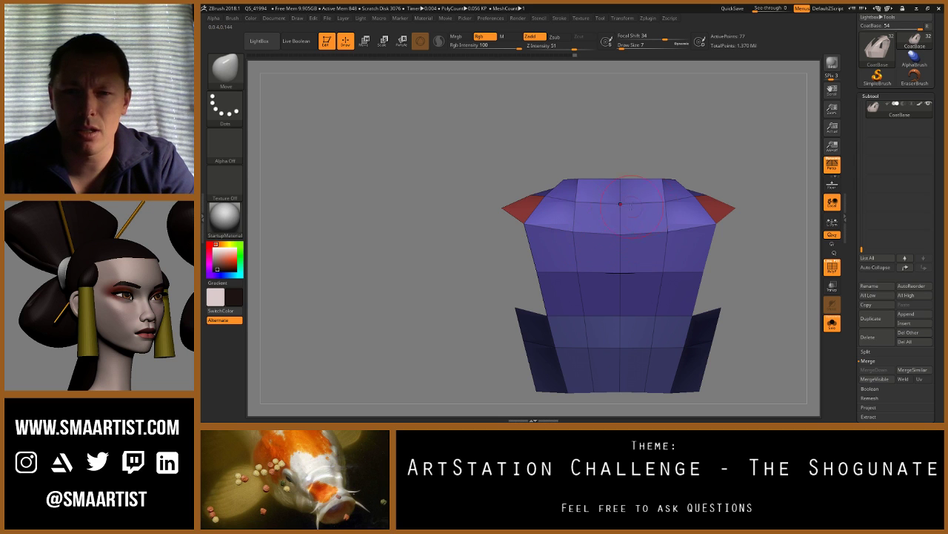
{"action": "mouse_move", "coordinate": [631, 208]}
{"action": "right_mouse_down"}
{"action": "mouse_move", "coordinate": [700, 226]}
{"action": "mouse_move", "coordinate": [628, 208]}
{"action": "right_mouse_up"}
Step: Hide the polyframe and refine the centre points of the upper back, checking the coat's shape from the front, side and rear
{"action": "mouse_move", "coordinate": [530, 211]}
{"action": "right_mouse_down"}
{"action": "mouse_move", "coordinate": [589, 233]}
{"action": "mouse_move", "coordinate": [545, 196]}
{"action": "mouse_move", "coordinate": [578, 222]}
{"action": "mouse_move", "coordinate": [583, 239]}
{"action": "mouse_move", "coordinate": [569, 245]}
{"action": "mouse_move", "coordinate": [572, 229]}
{"action": "mouse_move", "coordinate": [585, 235]}
{"action": "right_mouse_up"}
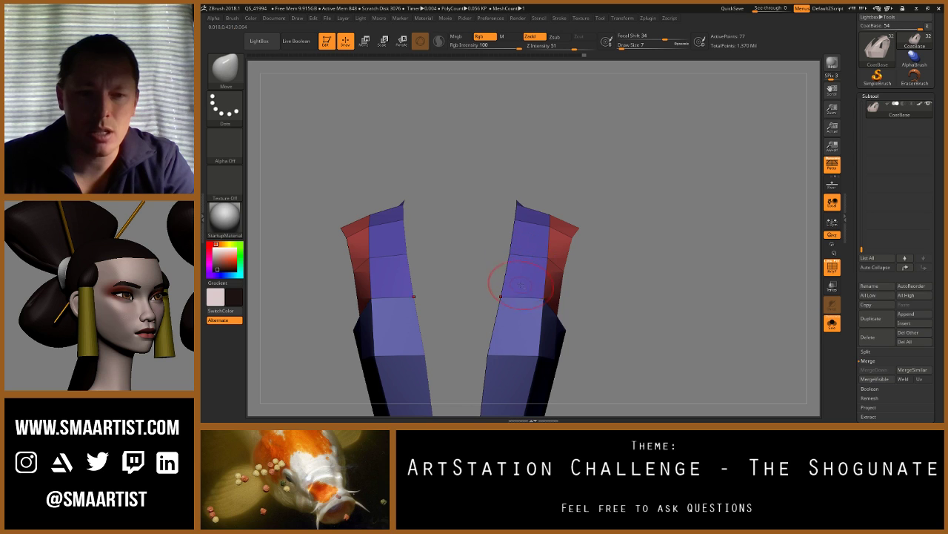
{"action": "right_click_drag", "start_coordinate": [494, 275], "coordinate": [614, 232], "text": "alt"}
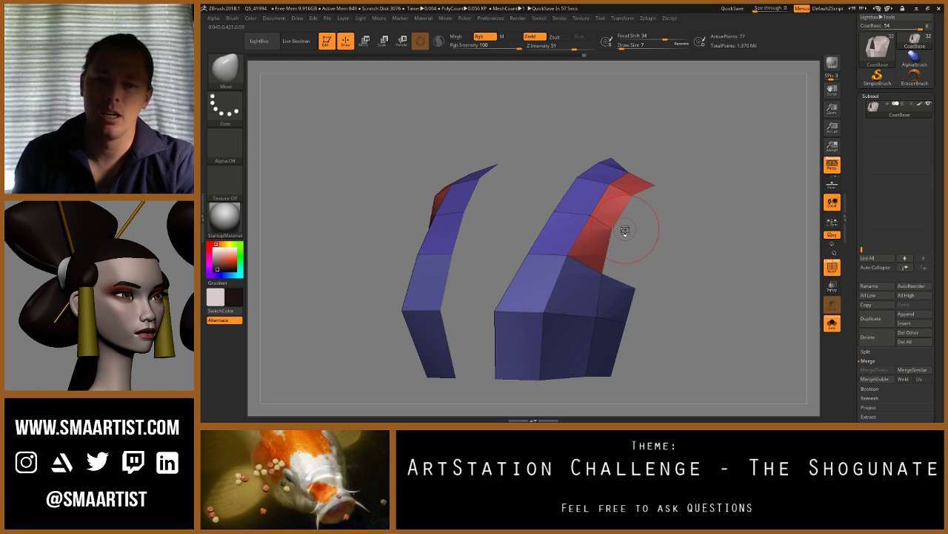
{"action": "right_click_drag", "start_coordinate": [624, 333], "coordinate": [645, 259], "text": "ctrl"}
{"action": "right_click_drag", "start_coordinate": [711, 256], "coordinate": [647, 239]}
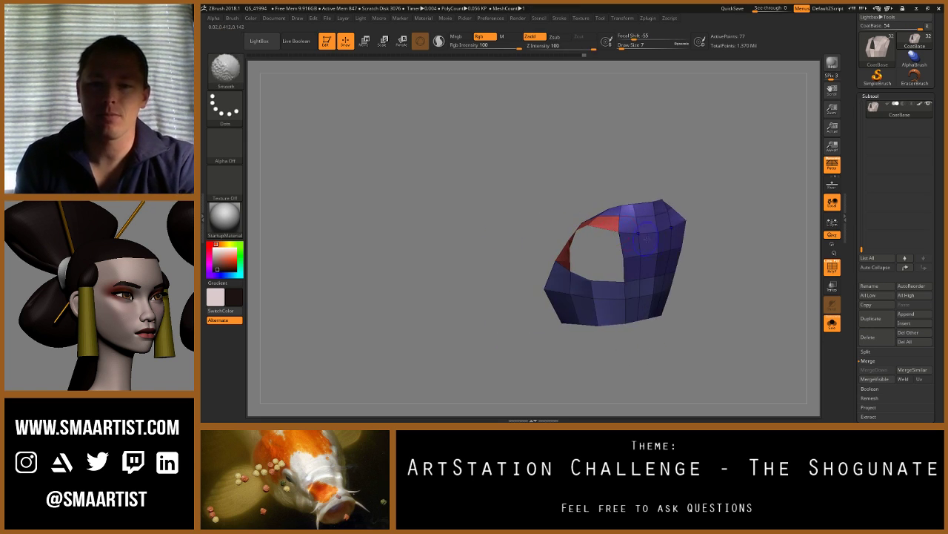
{"action": "key", "text": "shift+f"}
{"action": "mouse_move", "coordinate": [726, 274]}
{"action": "right_mouse_down"}
{"action": "mouse_move", "coordinate": [666, 271]}
{"action": "mouse_move", "coordinate": [696, 270]}
{"action": "mouse_move", "coordinate": [686, 308]}
{"action": "right_mouse_up"}
{"action": "mouse_move", "coordinate": [652, 238]}
{"action": "right_mouse_down"}
{"action": "mouse_move", "coordinate": [700, 280]}
{"action": "mouse_move", "coordinate": [648, 235]}
{"action": "right_mouse_up"}
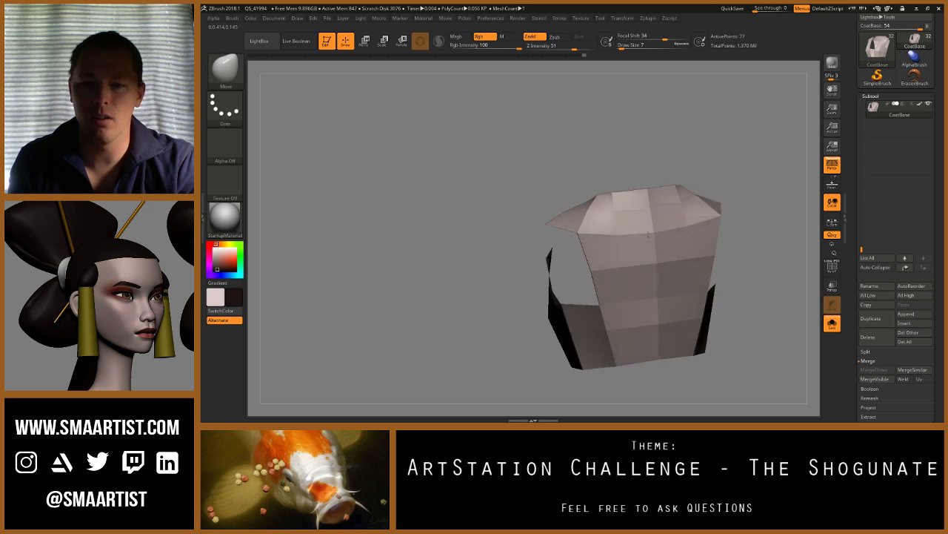
{"action": "left_click_drag", "start_coordinate": [648, 234], "coordinate": [657, 261]}
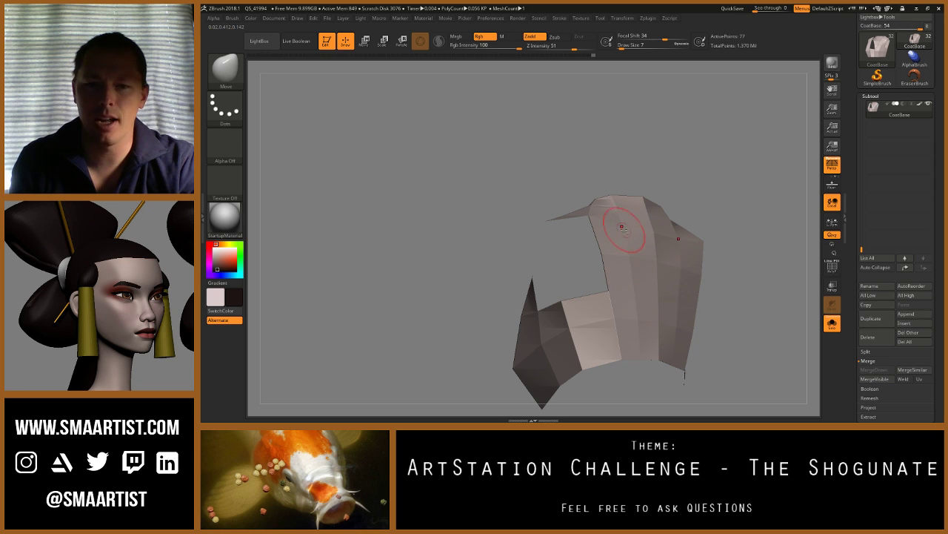
{"action": "mouse_move", "coordinate": [624, 228]}
{"action": "right_mouse_down"}
{"action": "mouse_move", "coordinate": [593, 228]}
{"action": "mouse_move", "coordinate": [625, 222]}
{"action": "mouse_move", "coordinate": [647, 244]}
{"action": "mouse_move", "coordinate": [645, 315]}
{"action": "right_mouse_up"}
{"action": "mouse_move", "coordinate": [669, 349]}
{"action": "right_mouse_down"}
{"action": "mouse_move", "coordinate": [656, 365]}
{"action": "mouse_move", "coordinate": [627, 361]}
{"action": "right_mouse_up"}
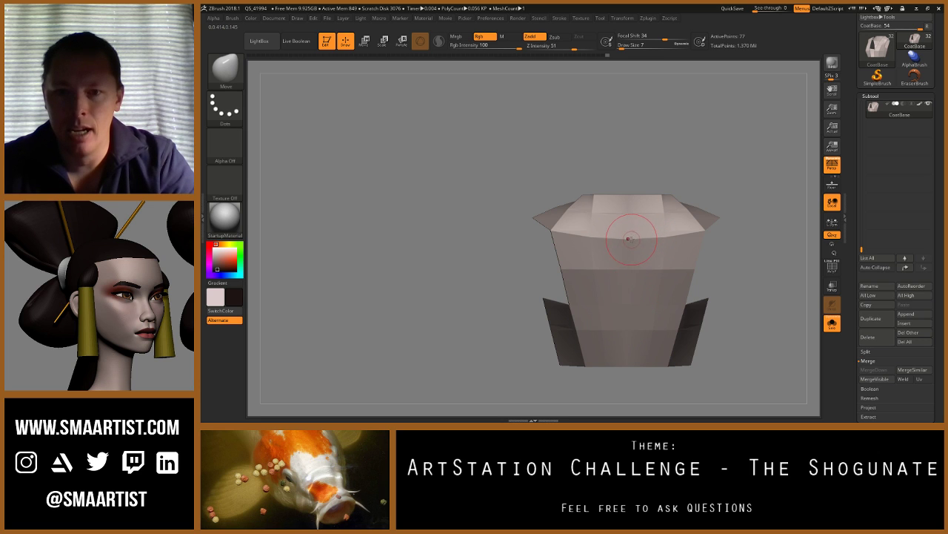
{"action": "right_click_drag", "start_coordinate": [627, 237], "coordinate": [652, 237]}
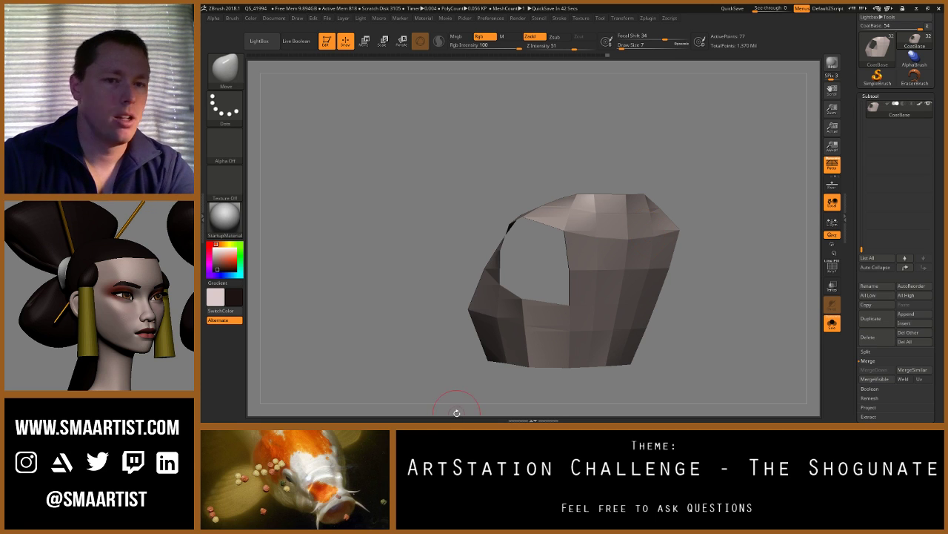
Step: Fill the armhole with ZModeler's edge action Close on Convex Hole, using the Polygroup Flat and Optimal Resolution modifiers
{"action": "left_click_drag", "start_coordinate": [454, 264], "coordinate": [476, 262]}
{"action": "left_click_drag", "start_coordinate": [678, 269], "coordinate": [582, 271]}
{"action": "key", "text": "b"}
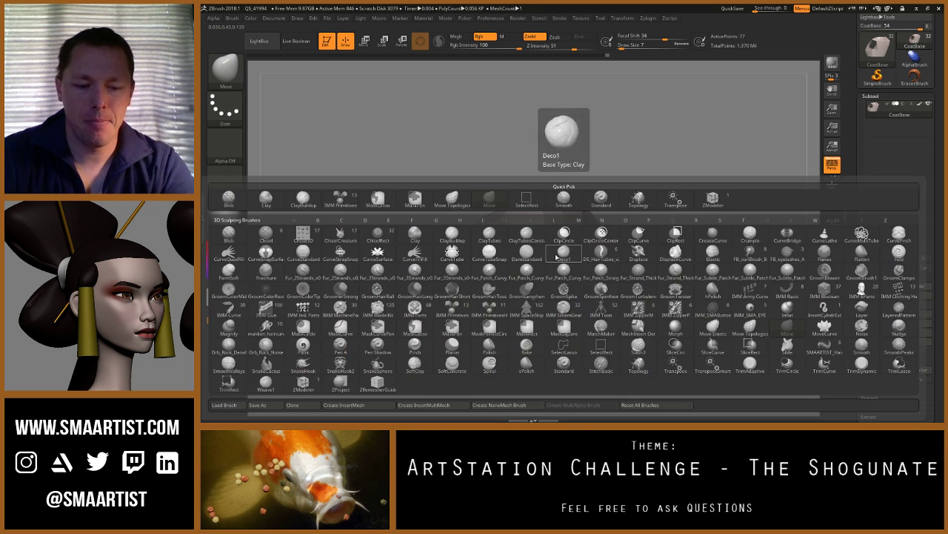
{"action": "key", "text": "m"}
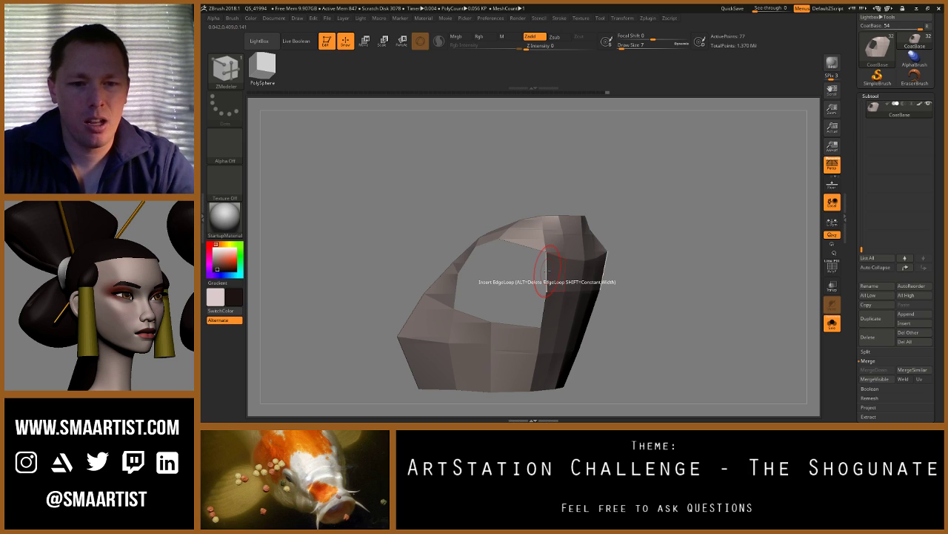
{"action": "key", "text": "space"}
{"action": "left_click", "coordinate": [482, 224]}
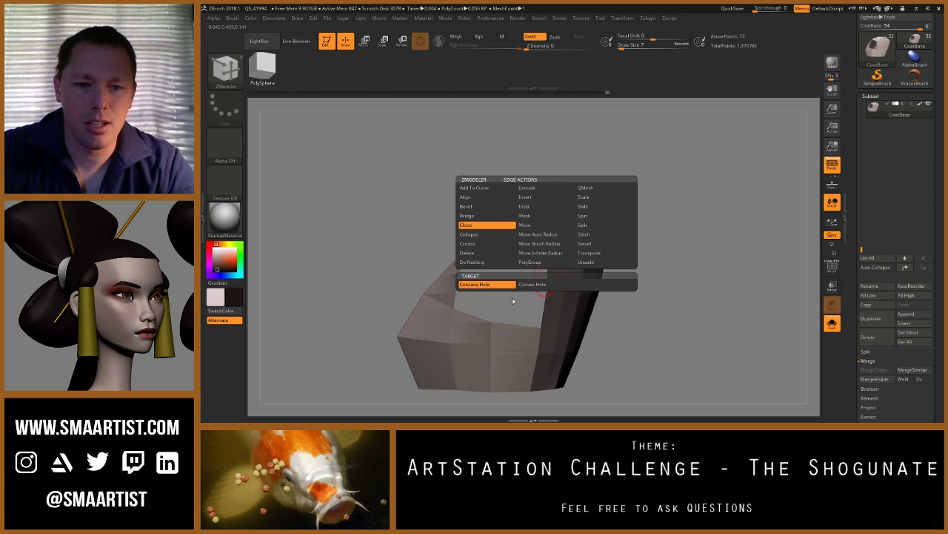
{"action": "left_click", "coordinate": [533, 285]}
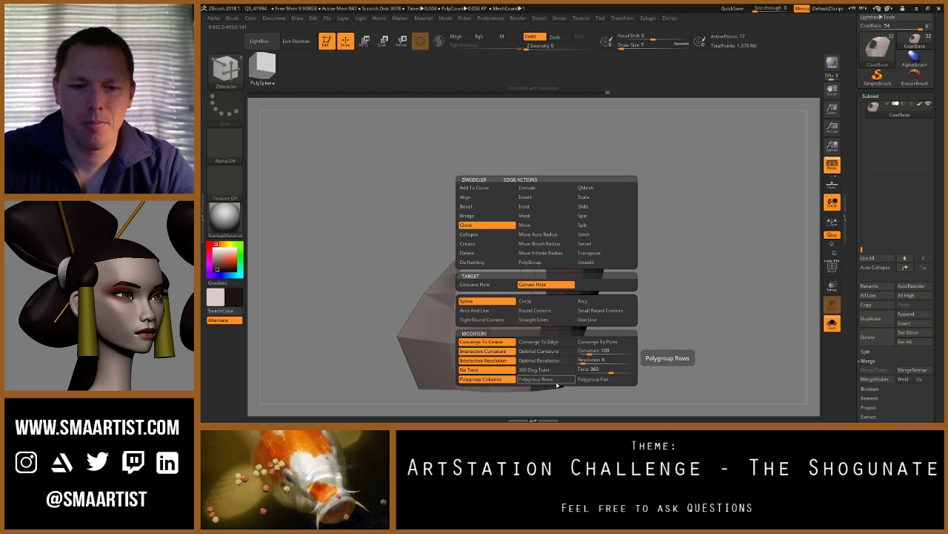
{"action": "left_click", "coordinate": [596, 379]}
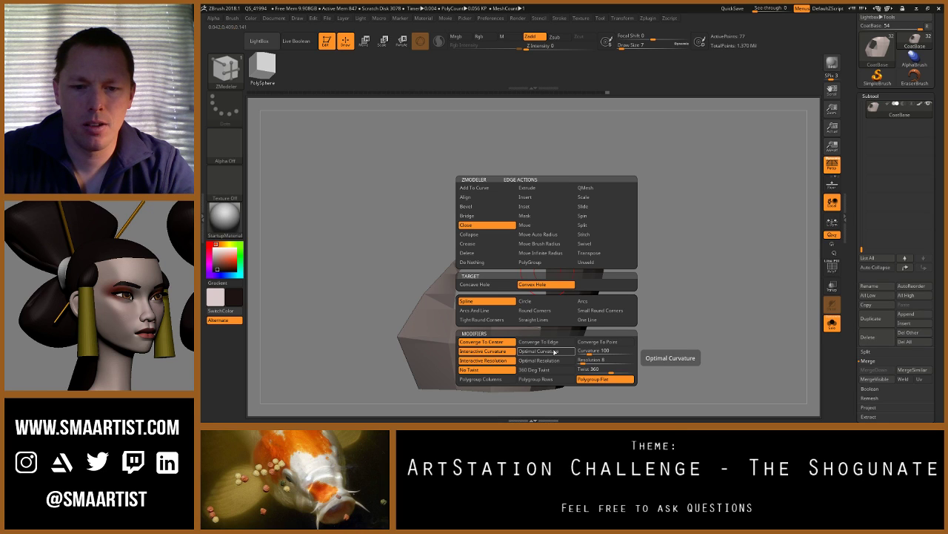
{"action": "left_click", "coordinate": [550, 361]}
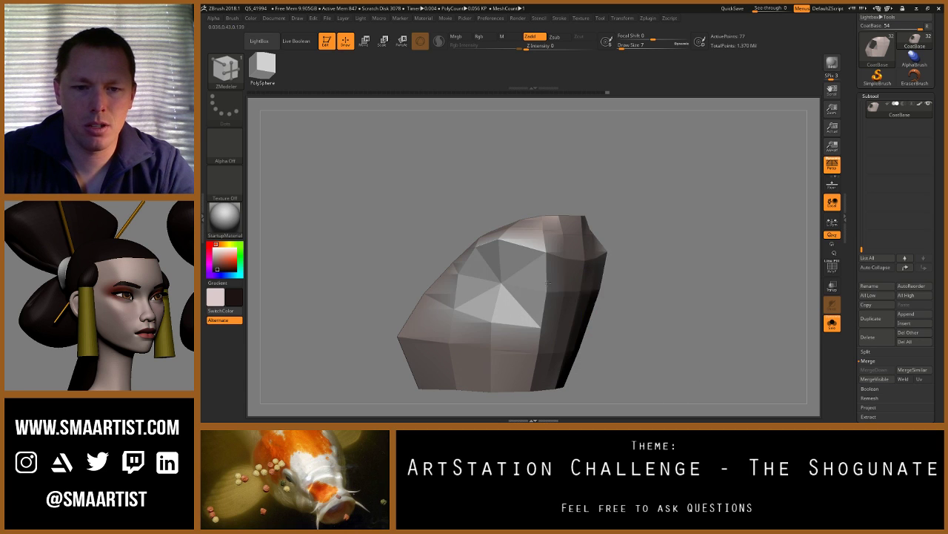
{"action": "left_click", "coordinate": [595, 298]}
Step: Show the polyframe, isolate the new armhole cap, give it its own polygroup and bring the whole coat back
{"action": "key", "text": "shift+f"}
{"action": "right_click_drag", "start_coordinate": [555, 292], "coordinate": [561, 293]}
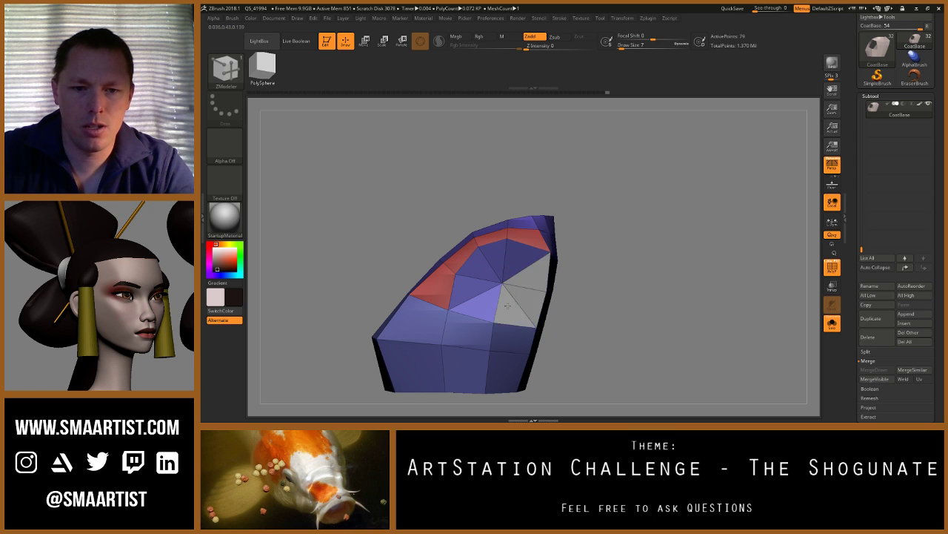
{"action": "mouse_move", "coordinate": [621, 300]}
{"action": "left_mouse_down"}
{"action": "mouse_move", "coordinate": [590, 300]}
{"action": "mouse_move", "coordinate": [681, 300]}
{"action": "mouse_move", "coordinate": [596, 301]}
{"action": "left_mouse_up"}
{"action": "left_click", "coordinate": [508, 288], "text": "ctrl+shift"}
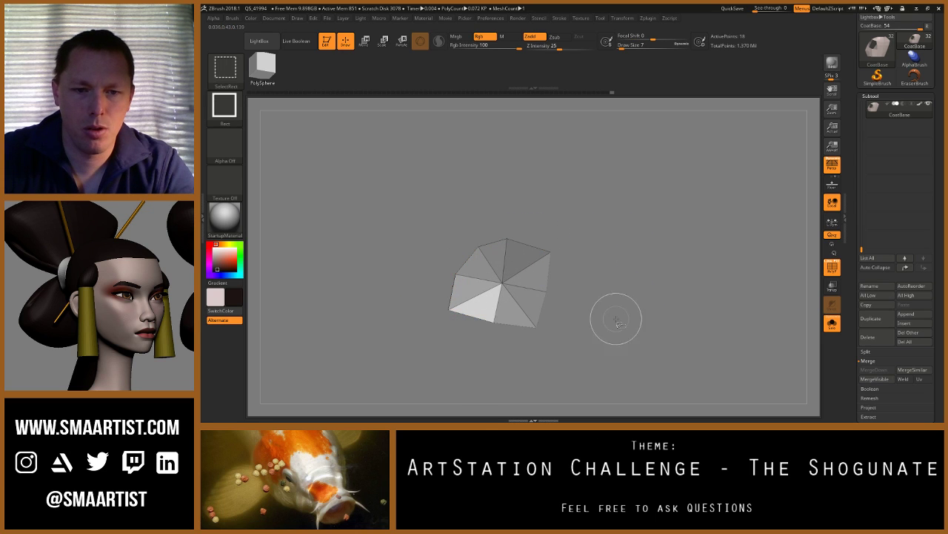
{"action": "key", "text": "ctrl+w"}
{"action": "left_click", "coordinate": [638, 319], "text": "ctrl+shift"}
Step: Isolate the rest of the coat without the armhole caps, merge it into a single polygroup, and show everything with the polyframe off
{"action": "left_click_drag", "start_coordinate": [570, 257], "coordinate": [478, 252]}
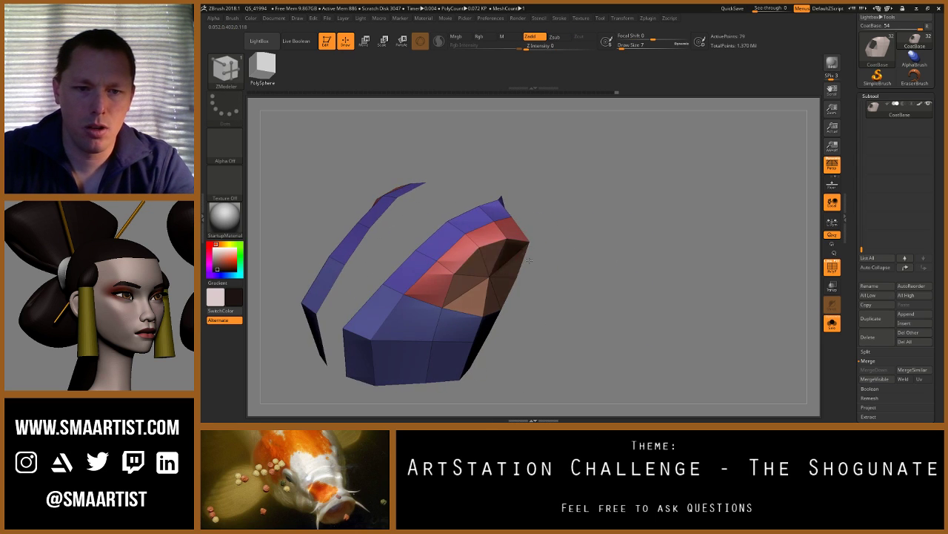
{"action": "left_click", "coordinate": [469, 235], "text": "ctrl+shift"}
{"action": "mouse_move", "coordinate": [582, 271]}
{"action": "left_mouse_down"}
{"action": "mouse_move", "coordinate": [682, 289]}
{"action": "mouse_move", "coordinate": [689, 303]}
{"action": "mouse_move", "coordinate": [650, 313]}
{"action": "mouse_move", "coordinate": [698, 326]}
{"action": "mouse_move", "coordinate": [626, 317]}
{"action": "mouse_move", "coordinate": [645, 318]}
{"action": "mouse_move", "coordinate": [651, 305]}
{"action": "mouse_move", "coordinate": [604, 274]}
{"action": "mouse_move", "coordinate": [624, 280]}
{"action": "mouse_move", "coordinate": [577, 266]}
{"action": "mouse_move", "coordinate": [600, 281]}
{"action": "mouse_move", "coordinate": [578, 317]}
{"action": "left_mouse_up"}
{"action": "left_click", "coordinate": [533, 347], "text": "ctrl+shift"}
{"action": "key", "text": "ctrl+w"}
{"action": "key", "text": "shift+f"}
{"action": "left_click", "coordinate": [655, 302], "text": "ctrl+shift"}
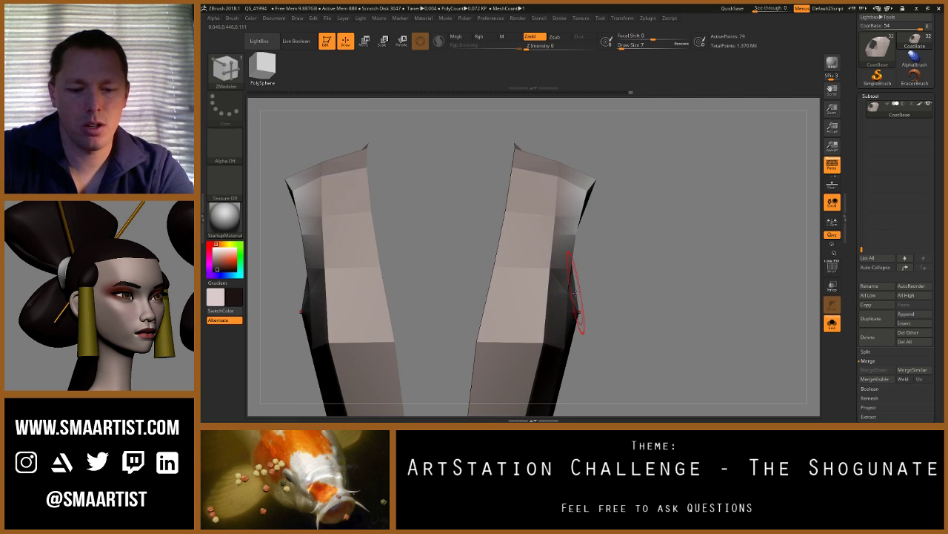
Step: Switch to the Move brush and adjust the points at the armhole's outer contour from the front
{"action": "key", "text": "b"}
{"action": "key", "text": "m"}
{"action": "key", "text": "v"}
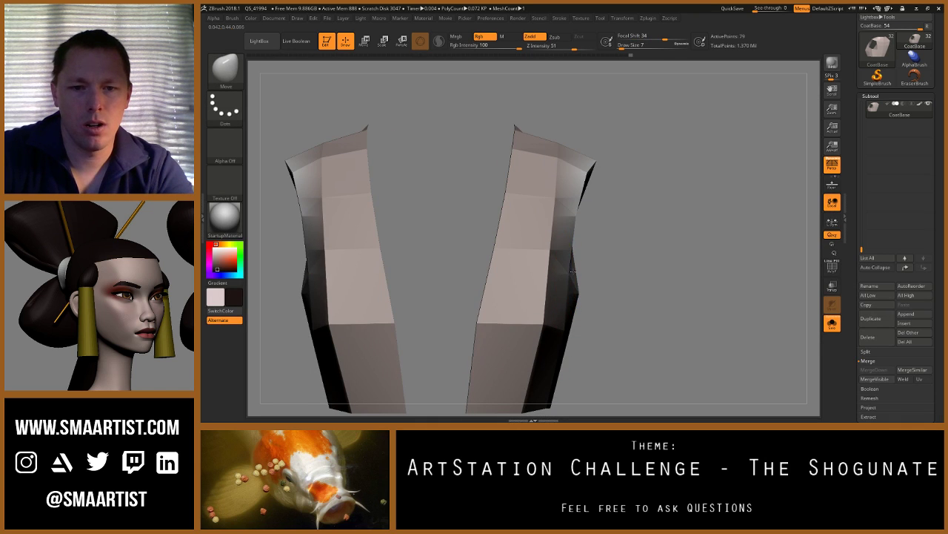
{"action": "mouse_move", "coordinate": [570, 214]}
{"action": "left_mouse_down"}
{"action": "mouse_move", "coordinate": [554, 215]}
{"action": "mouse_move", "coordinate": [541, 235]}
{"action": "mouse_move", "coordinate": [538, 198]}
{"action": "mouse_move", "coordinate": [569, 231]}
{"action": "left_mouse_up"}
{"action": "key", "text": "shift"}
Step: Turn the polyframe on, mask everything except the armhole cap's polygroup, and place the Move gizmo on the cap
{"action": "key", "text": "shift+f"}
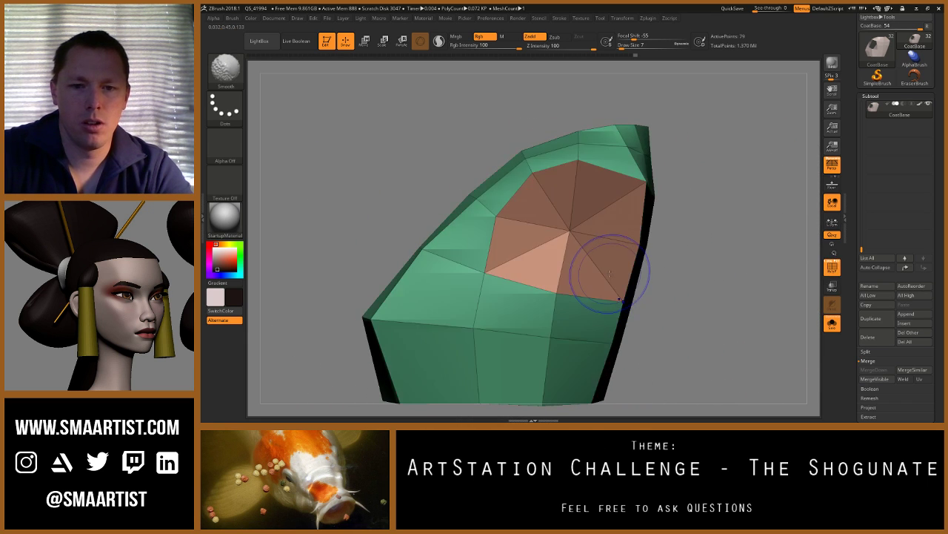
{"action": "key", "text": "w"}
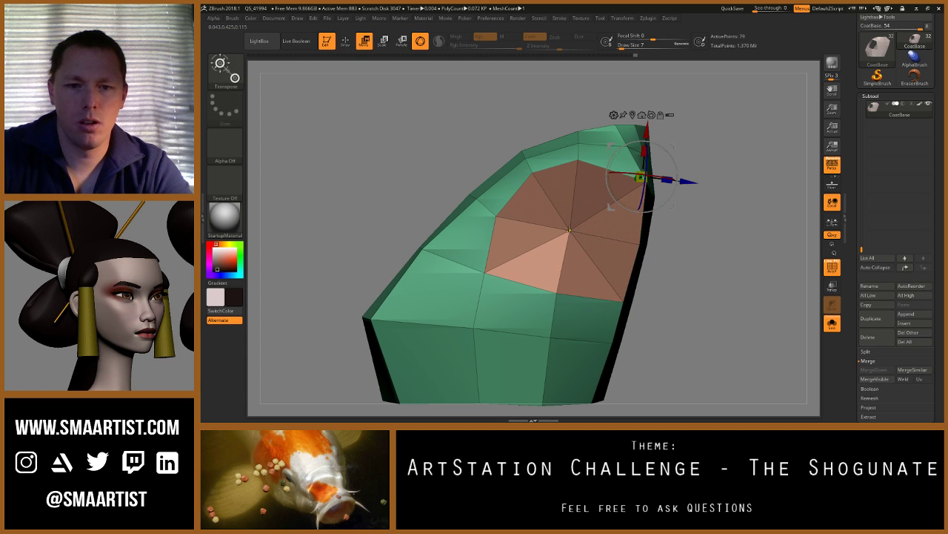
{"action": "left_click", "coordinate": [582, 263], "text": "ctrl"}
{"action": "mouse_move", "coordinate": [649, 292]}
{"action": "left_mouse_down", "text": "alt"}
{"action": "mouse_move", "coordinate": [607, 285]}
{"action": "mouse_move", "coordinate": [619, 281]}
{"action": "mouse_move", "coordinate": [604, 275]}
{"action": "left_mouse_up", "text": "alt"}
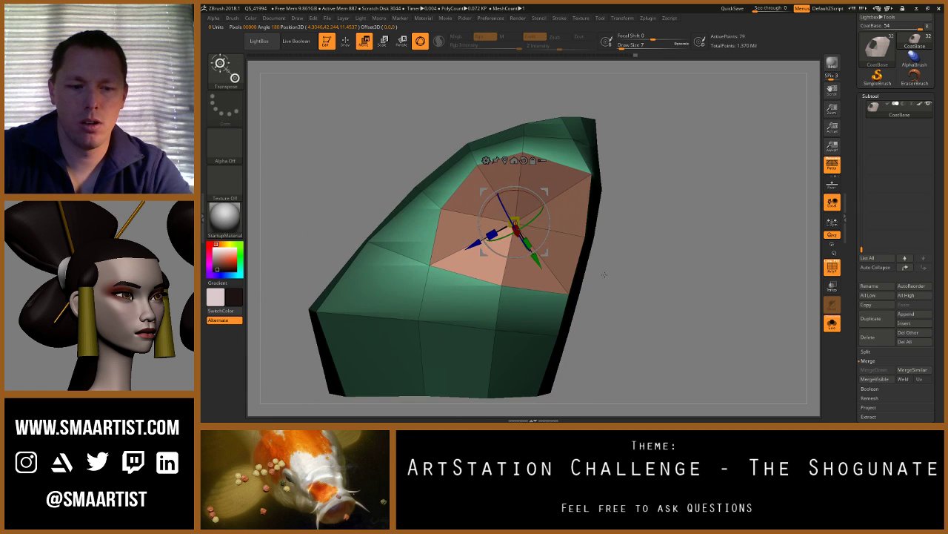
Step: Inset the armhole cap with ZModeler's polygon action Inset, targeting Polygroup Island with Inset Region
{"action": "key", "text": "q"}
{"action": "key", "text": "b"}
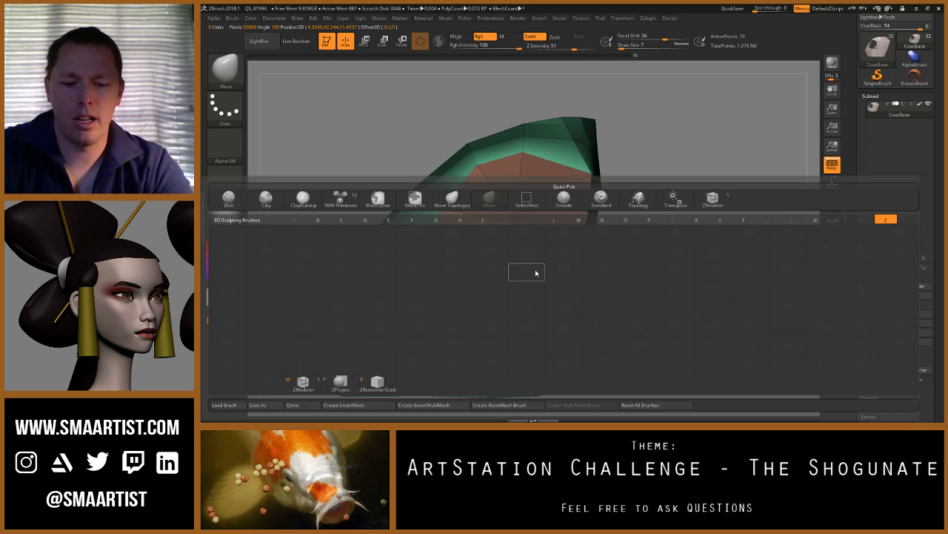
{"action": "key", "text": "z"}
{"action": "key", "text": "m"}
{"action": "key", "text": "space"}
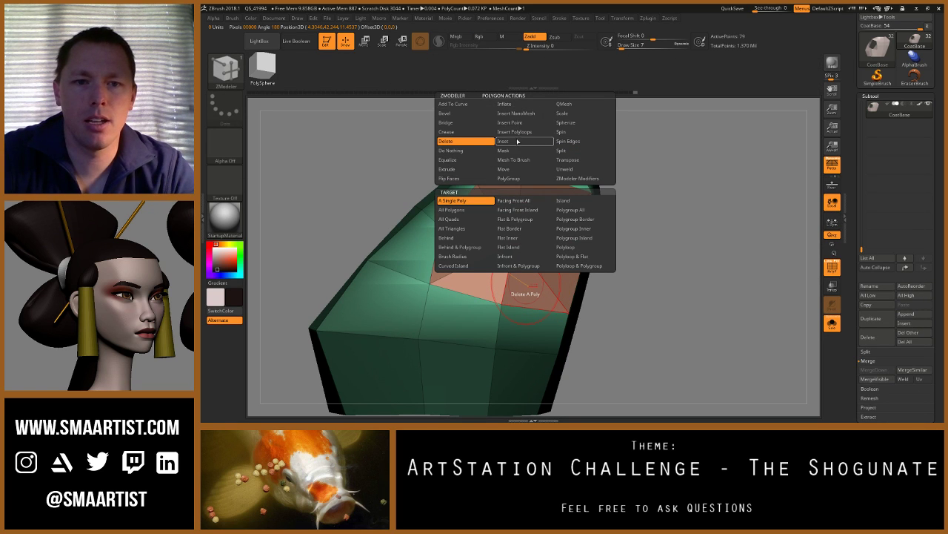
{"action": "left_click", "coordinate": [511, 141]}
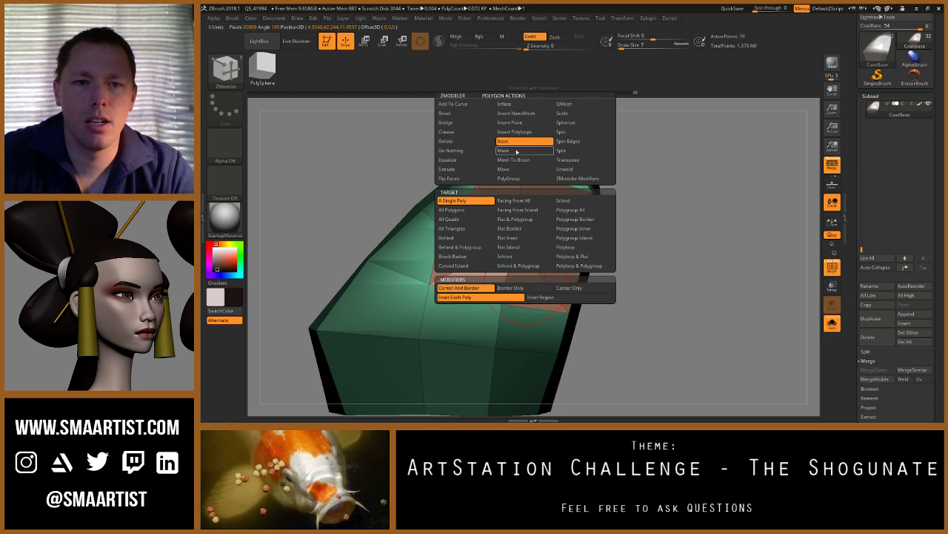
{"action": "left_click", "coordinate": [585, 239]}
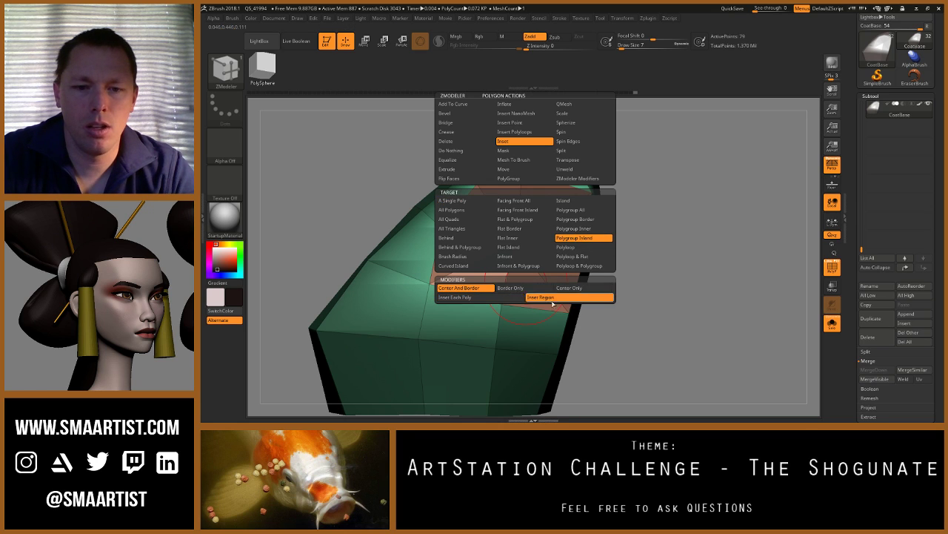
{"action": "left_click_drag", "start_coordinate": [529, 282], "coordinate": [504, 277]}
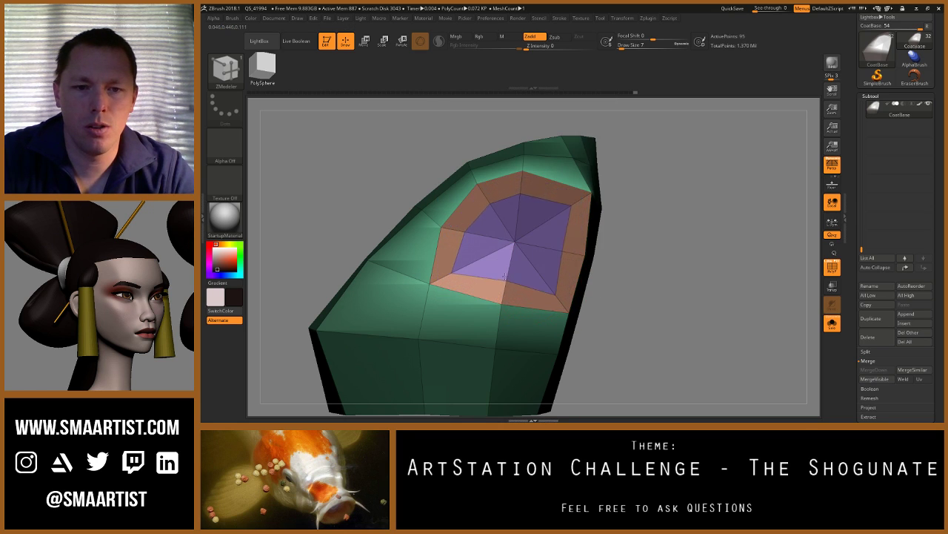
Step: Clear the mask and bring up the Move gizmo for the inset inner area of the armhole cap
{"action": "right_click_drag", "start_coordinate": [521, 266], "coordinate": [545, 265]}
{"action": "left_click_drag", "start_coordinate": [545, 265], "coordinate": [550, 264]}
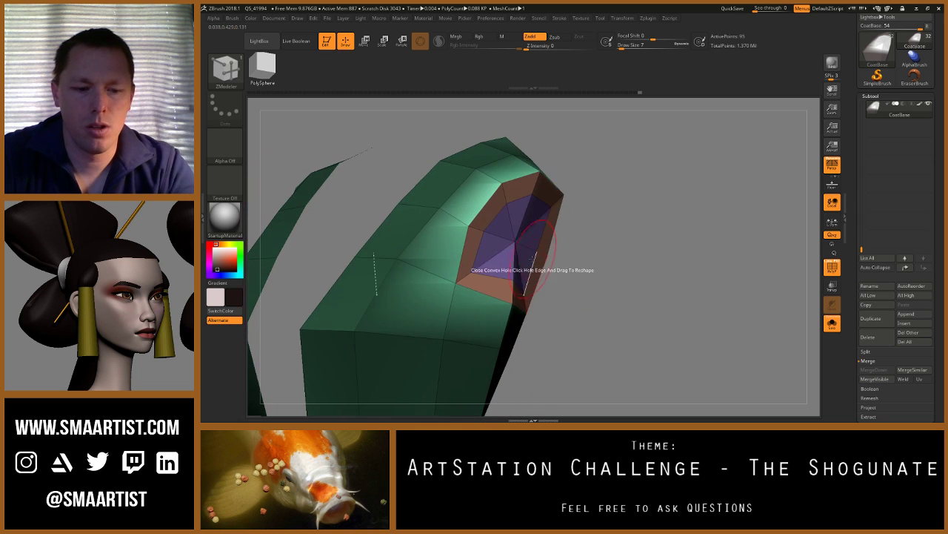
{"action": "key", "text": "w"}
{"action": "left_click_drag", "start_coordinate": [550, 216], "coordinate": [645, 123], "text": "alt"}
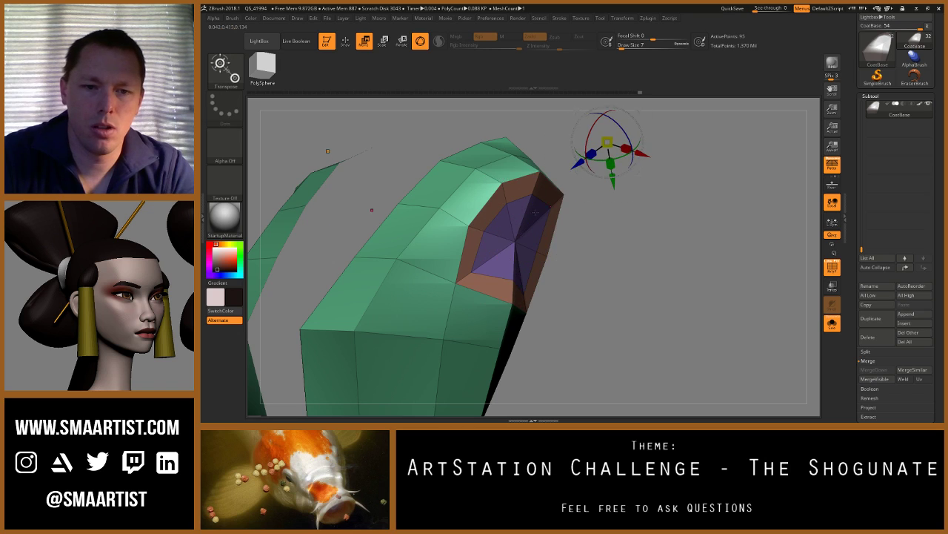
Step: Mask everything on the coat base except the purple armhole polygroup
{"action": "left_click", "coordinate": [515, 231], "text": "ctrl"}
{"action": "right_click_drag", "start_coordinate": [521, 239], "coordinate": [570, 255]}
{"action": "left_click_drag", "start_coordinate": [569, 255], "coordinate": [576, 256]}
{"action": "mouse_move", "coordinate": [575, 256]}
{"action": "right_mouse_down"}
{"action": "mouse_move", "coordinate": [548, 215]}
{"action": "mouse_move", "coordinate": [495, 195]}
{"action": "mouse_move", "coordinate": [523, 199]}
{"action": "right_mouse_up"}
Step: Use the Move brush to pull the rear and lower corner points of the purple armhole outward into a rounder outline
{"action": "key", "text": "b"}
{"action": "key", "text": "m"}
{"action": "key", "text": "v"}
{"action": "mouse_move", "coordinate": [524, 198]}
{"action": "left_mouse_down"}
{"action": "mouse_move", "coordinate": [504, 193]}
{"action": "mouse_move", "coordinate": [530, 171]}
{"action": "left_mouse_up"}
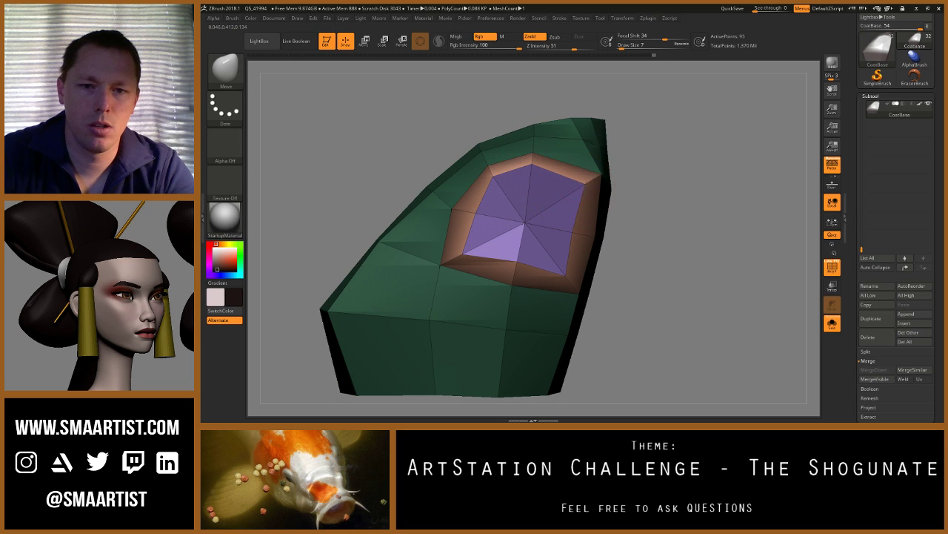
{"action": "left_click_drag", "start_coordinate": [580, 187], "coordinate": [593, 180]}
{"action": "left_click_drag", "start_coordinate": [573, 231], "coordinate": [590, 236]}
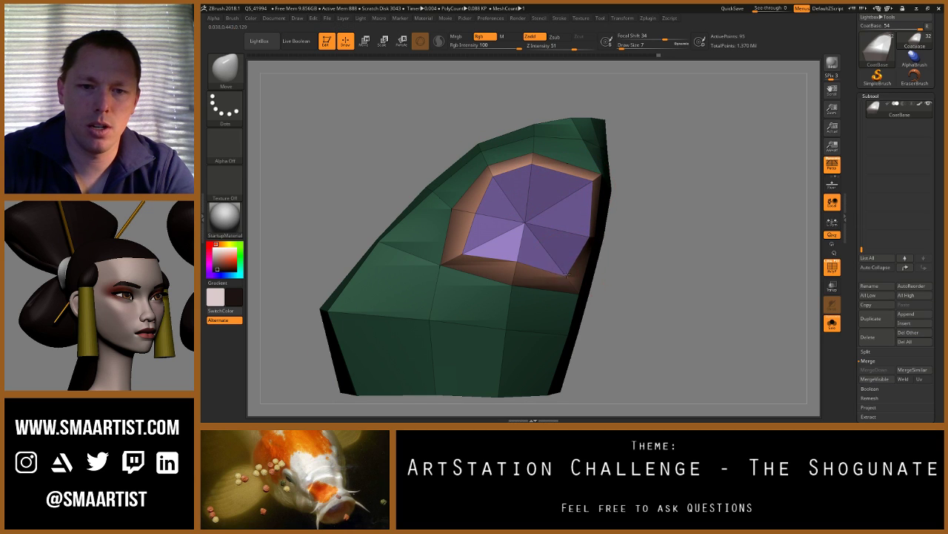
{"action": "left_click_drag", "start_coordinate": [565, 274], "coordinate": [571, 278]}
{"action": "left_click_drag", "start_coordinate": [517, 261], "coordinate": [515, 277]}
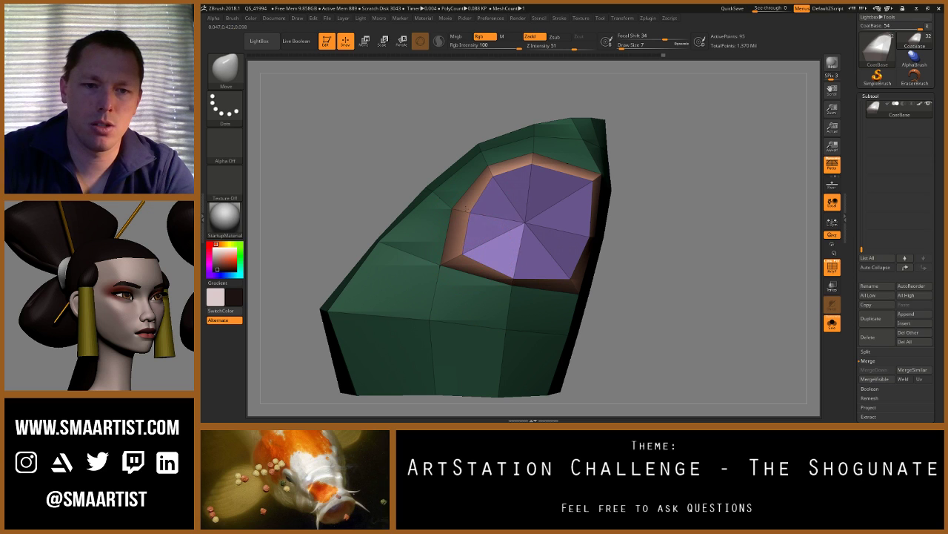
Step: Adjust the armhole faces with the Move brush at draw size 12, then clear the mask
{"action": "right_click_drag", "start_coordinate": [457, 213], "coordinate": [537, 208]}
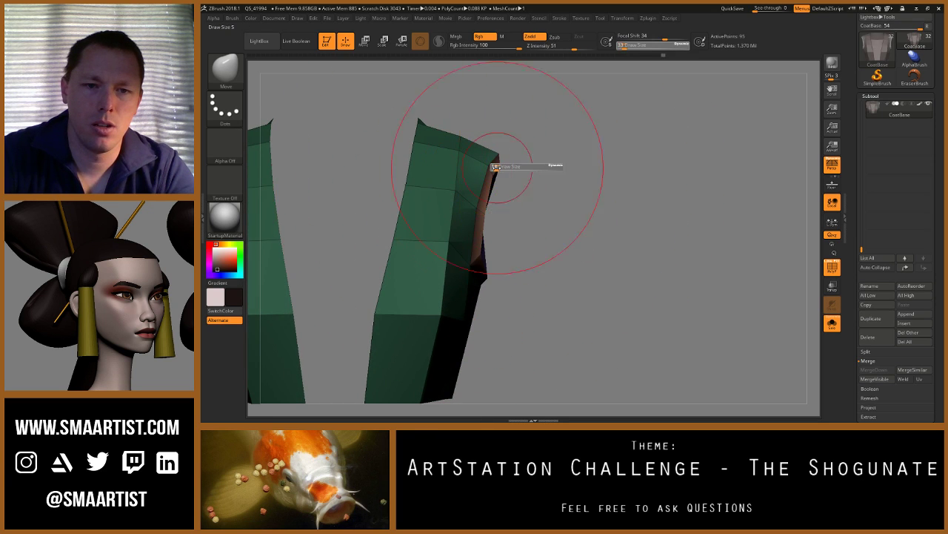
{"action": "mouse_move", "coordinate": [497, 171]}
{"action": "left_mouse_down"}
{"action": "mouse_move", "coordinate": [515, 157]}
{"action": "mouse_move", "coordinate": [437, 211]}
{"action": "mouse_move", "coordinate": [428, 204]}
{"action": "left_mouse_up"}
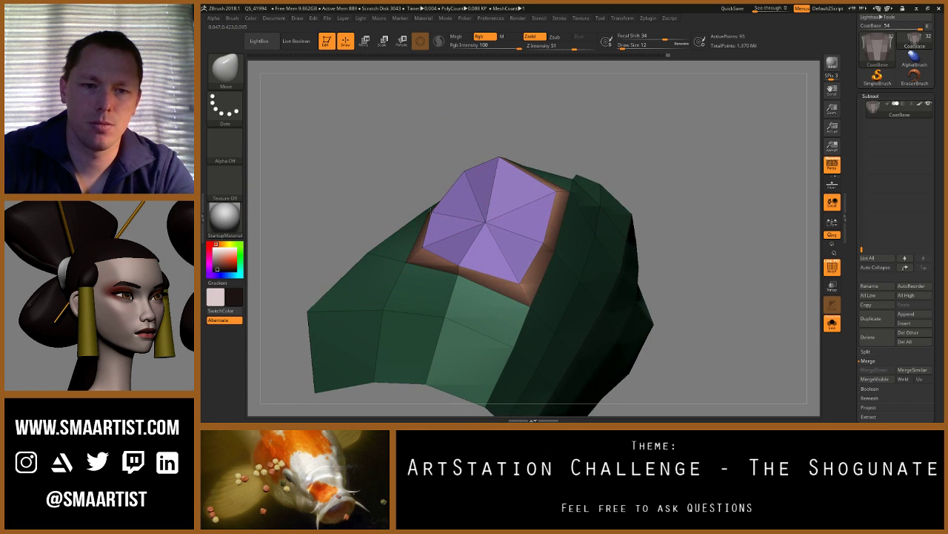
{"action": "right_click_drag", "start_coordinate": [468, 196], "coordinate": [536, 256]}
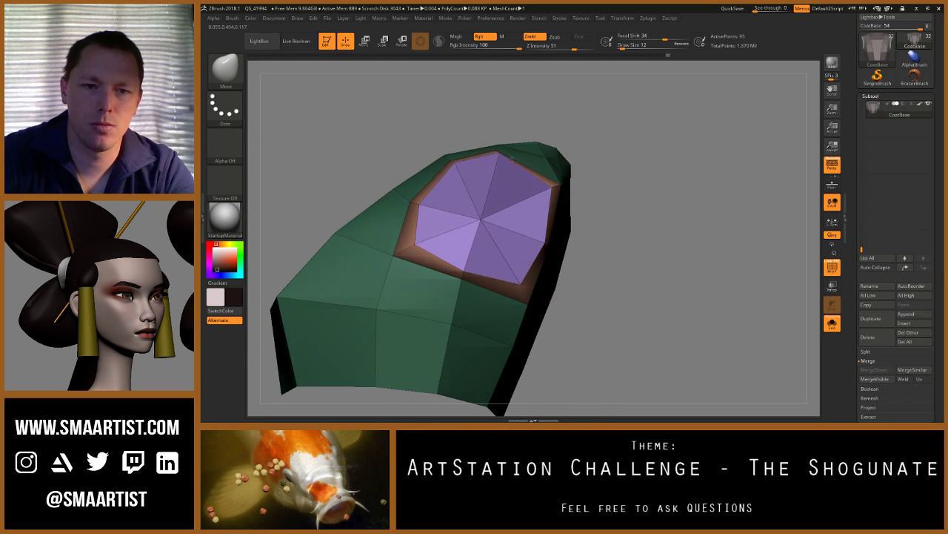
{"action": "left_click", "coordinate": [629, 178], "text": "ctrl"}
{"action": "left_click_drag", "start_coordinate": [628, 177], "coordinate": [638, 190]}
Step: Refine the points around the armhole rim with the Move brush and set the draw size to 11
{"action": "right_click_drag", "start_coordinate": [507, 163], "coordinate": [511, 178]}
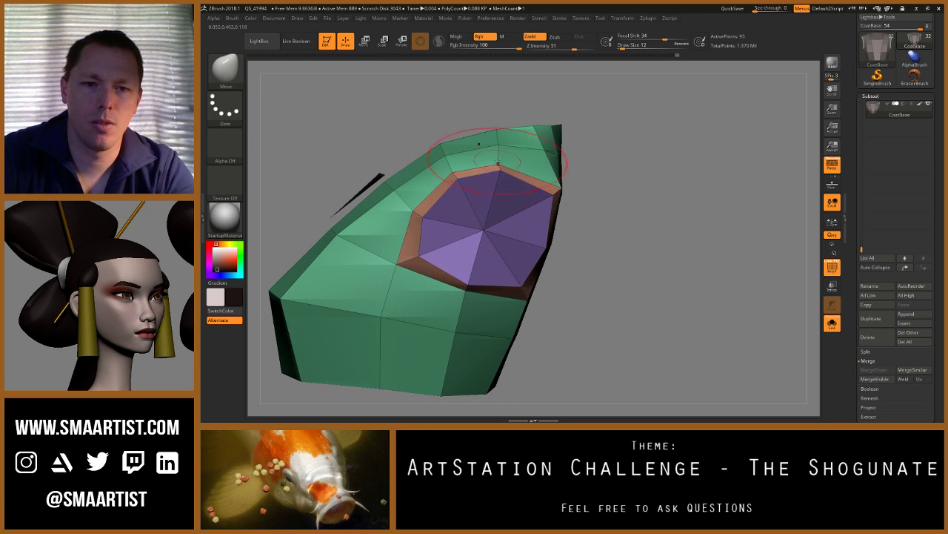
{"action": "right_click_drag", "start_coordinate": [569, 187], "coordinate": [531, 198]}
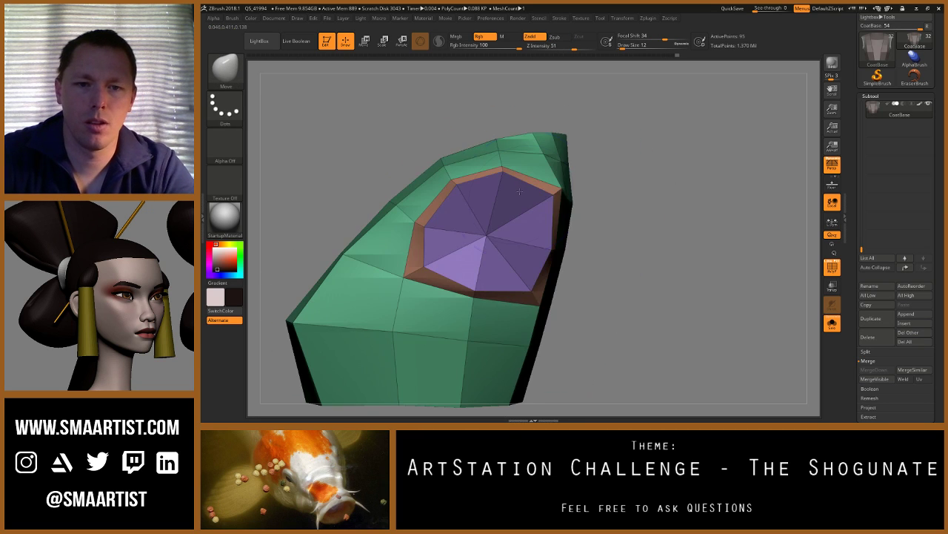
{"action": "key", "text": "s"}
{"action": "left_click", "coordinate": [459, 186]}
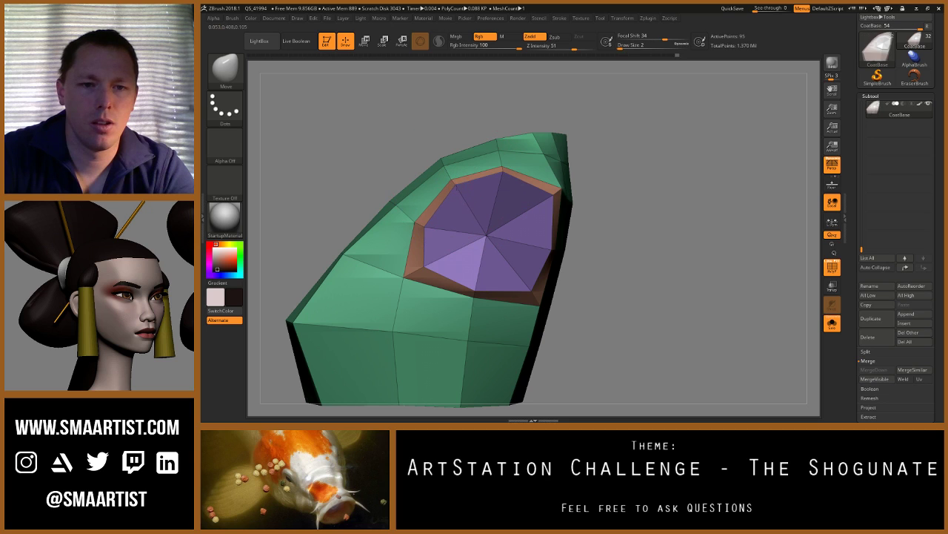
{"action": "key", "text": "s"}
{"action": "left_click", "coordinate": [458, 180]}
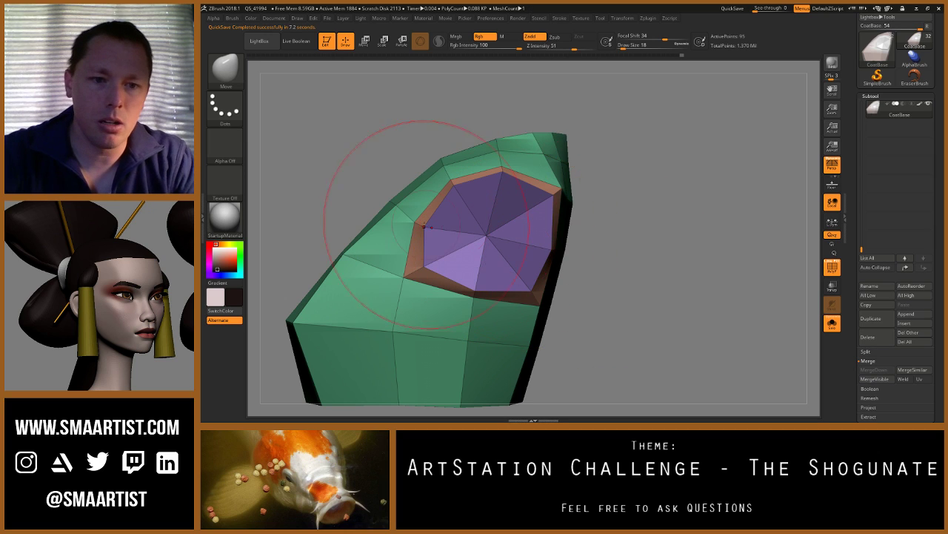
{"action": "key", "text": "s"}
{"action": "left_click_drag", "start_coordinate": [411, 222], "coordinate": [406, 223]}
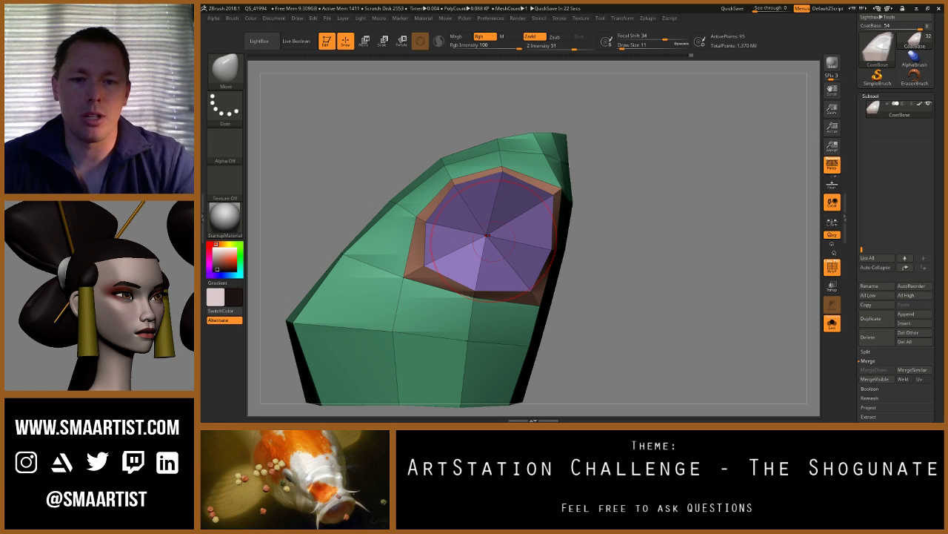
Step: Shape the back neckline points of the coat with the Move brush at draw size 9, then clear the mask
{"action": "left_click_drag", "start_coordinate": [636, 231], "coordinate": [589, 165]}
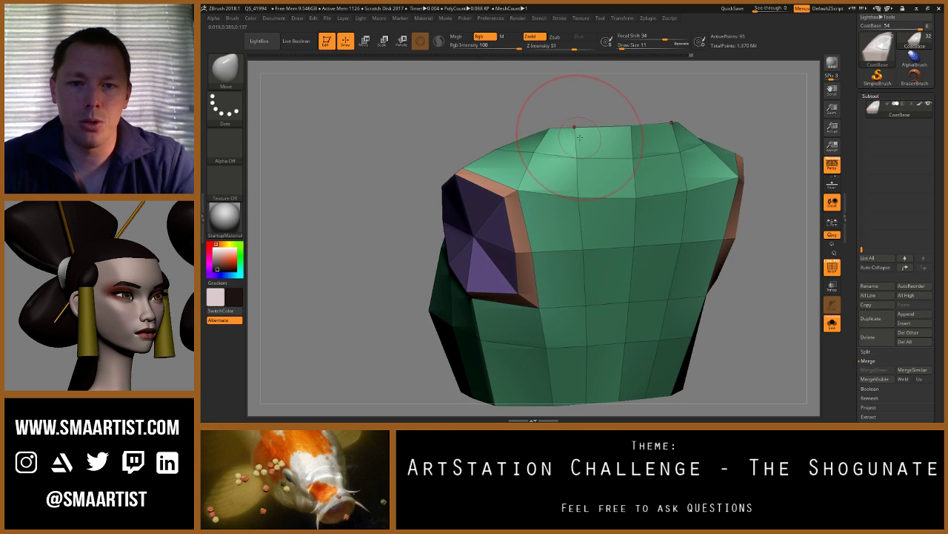
{"action": "right_click_drag", "start_coordinate": [606, 138], "coordinate": [582, 139]}
{"action": "mouse_move", "coordinate": [581, 138]}
{"action": "left_mouse_down"}
{"action": "mouse_move", "coordinate": [563, 149]}
{"action": "mouse_move", "coordinate": [576, 135]}
{"action": "mouse_move", "coordinate": [565, 152]}
{"action": "mouse_move", "coordinate": [571, 221]}
{"action": "mouse_move", "coordinate": [576, 107]}
{"action": "mouse_move", "coordinate": [570, 119]}
{"action": "left_mouse_up"}
{"action": "key", "text": "s"}
{"action": "key", "text": "s"}
{"action": "left_click", "coordinate": [575, 130]}
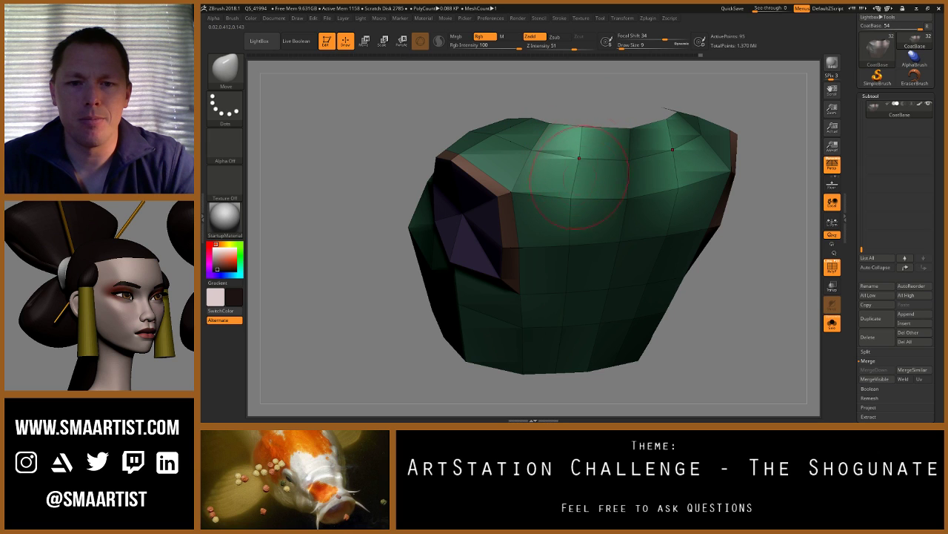
{"action": "mouse_move", "coordinate": [580, 199]}
{"action": "right_mouse_down"}
{"action": "mouse_move", "coordinate": [566, 182]}
{"action": "mouse_move", "coordinate": [576, 159]}
{"action": "right_mouse_up"}
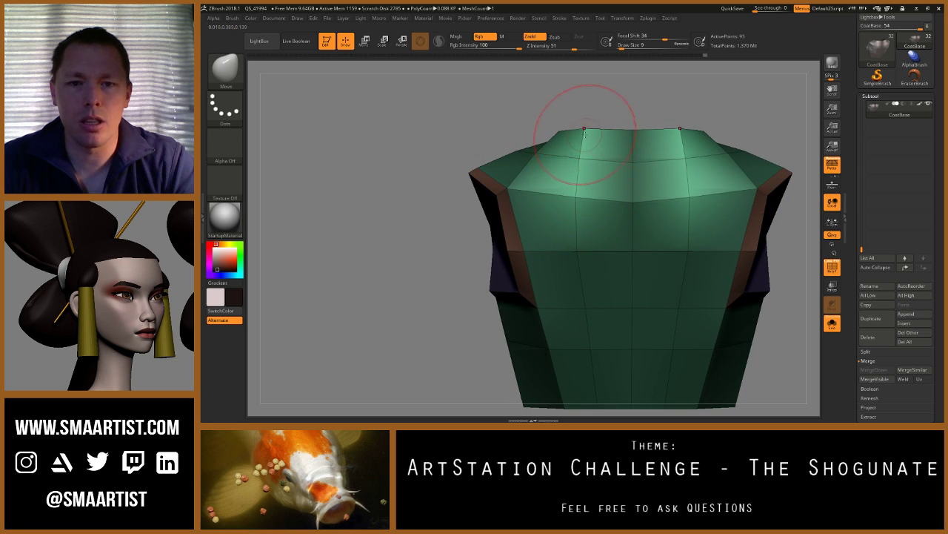
{"action": "mouse_move", "coordinate": [595, 89]}
{"action": "right_mouse_down"}
{"action": "mouse_move", "coordinate": [632, 91]}
{"action": "mouse_move", "coordinate": [614, 110]}
{"action": "mouse_move", "coordinate": [589, 111]}
{"action": "right_mouse_up"}
{"action": "left_click", "coordinate": [632, 90], "text": "ctrl"}
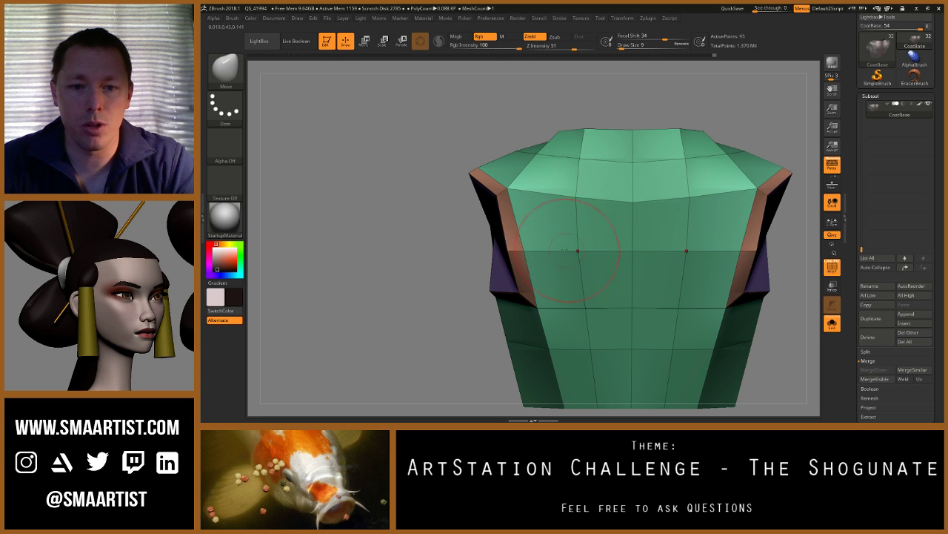
Step: Pull the rear armhole rim points outward with the Move brush at draw size 2
{"action": "key", "text": "s"}
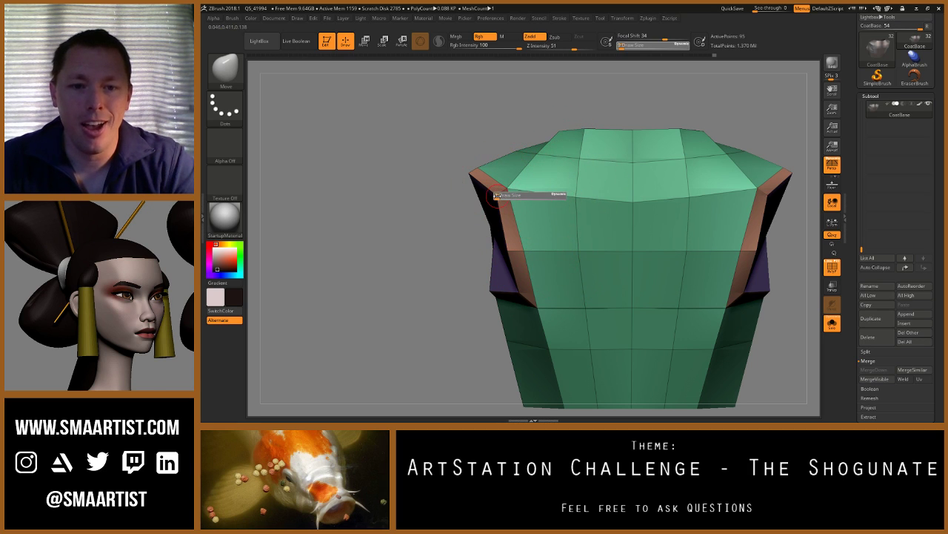
{"action": "left_click", "coordinate": [495, 195]}
{"action": "left_click_drag", "start_coordinate": [495, 197], "coordinate": [483, 195]}
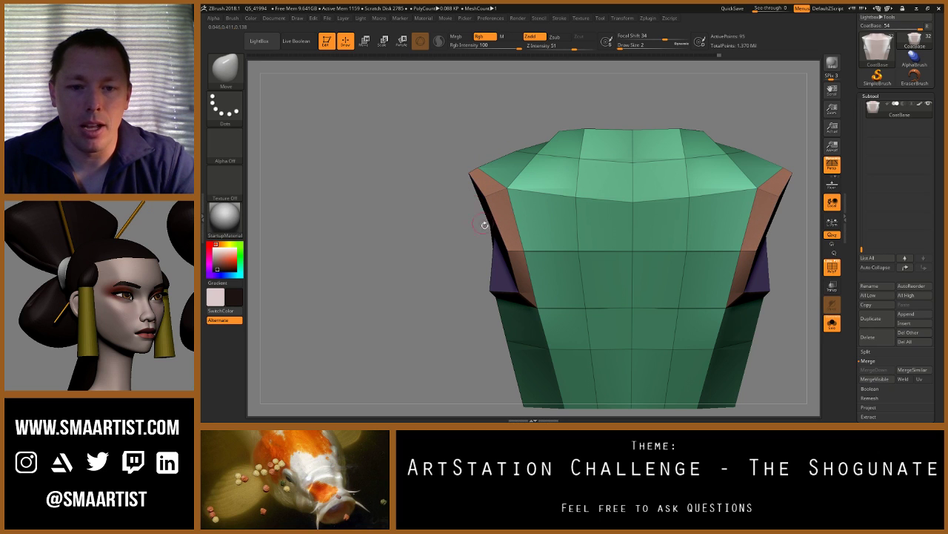
{"action": "mouse_move", "coordinate": [519, 295]}
{"action": "left_mouse_down"}
{"action": "mouse_move", "coordinate": [495, 284]}
{"action": "mouse_move", "coordinate": [499, 249]}
{"action": "left_mouse_up"}
{"action": "right_click_drag", "start_coordinate": [501, 249], "coordinate": [546, 213]}
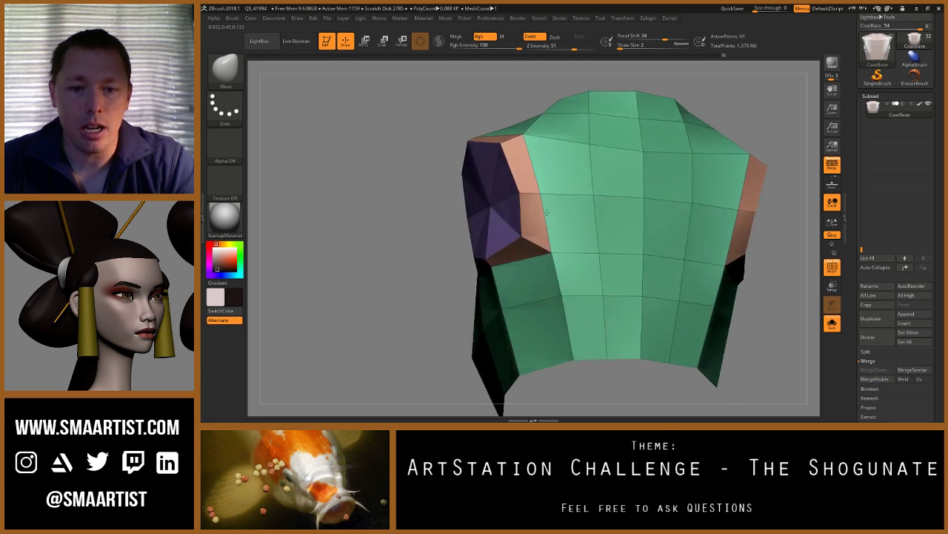
{"action": "left_click_drag", "start_coordinate": [546, 213], "coordinate": [516, 259]}
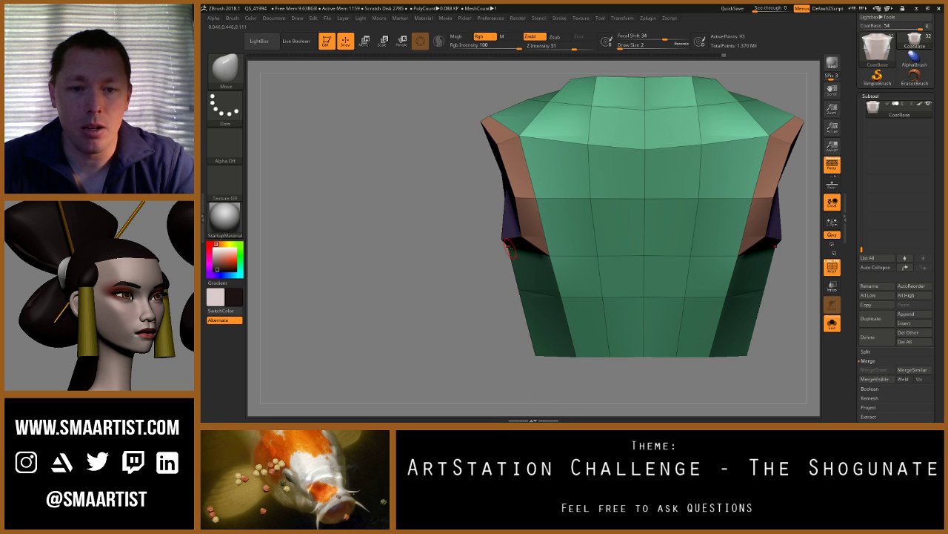
Step: Adjust the front points beside the armhole at draw size 12, reduce the draw size to 7 and undo the last adjustment
{"action": "mouse_move", "coordinate": [504, 245]}
{"action": "left_mouse_down"}
{"action": "mouse_move", "coordinate": [522, 226]}
{"action": "mouse_move", "coordinate": [578, 244]}
{"action": "mouse_move", "coordinate": [517, 203]}
{"action": "mouse_move", "coordinate": [563, 161]}
{"action": "mouse_move", "coordinate": [569, 178]}
{"action": "mouse_move", "coordinate": [521, 168]}
{"action": "left_mouse_up"}
{"action": "key", "text": "s"}
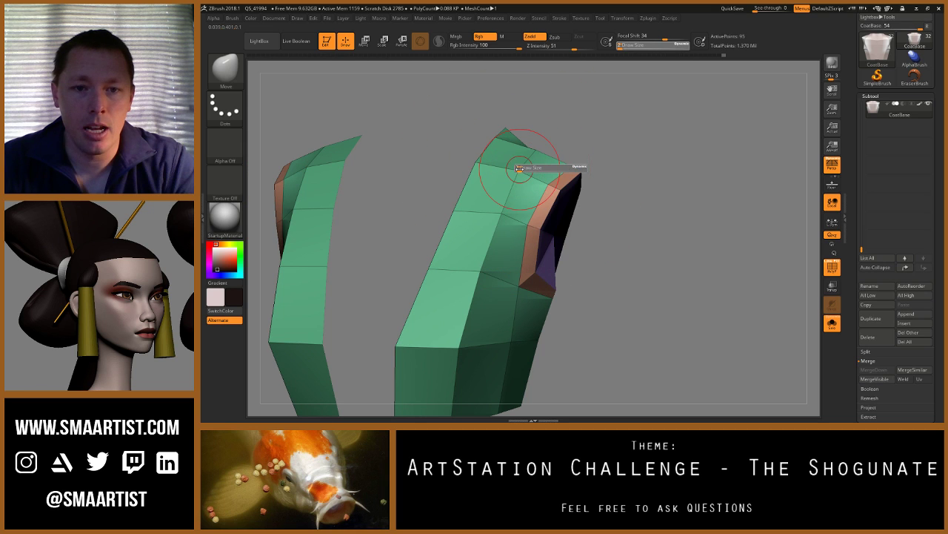
{"action": "left_click", "coordinate": [519, 168]}
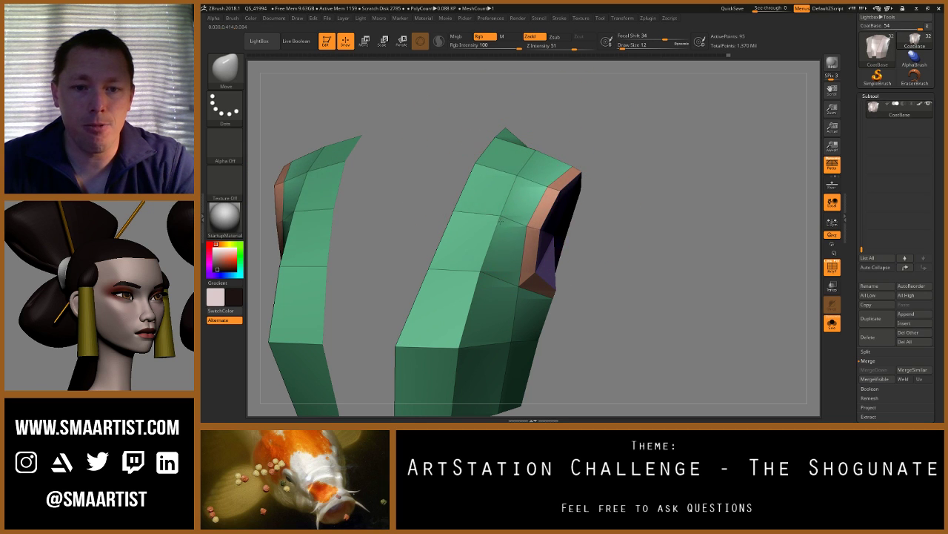
{"action": "mouse_move", "coordinate": [500, 220]}
{"action": "right_mouse_down"}
{"action": "mouse_move", "coordinate": [456, 221]}
{"action": "mouse_move", "coordinate": [508, 217]}
{"action": "right_mouse_up"}
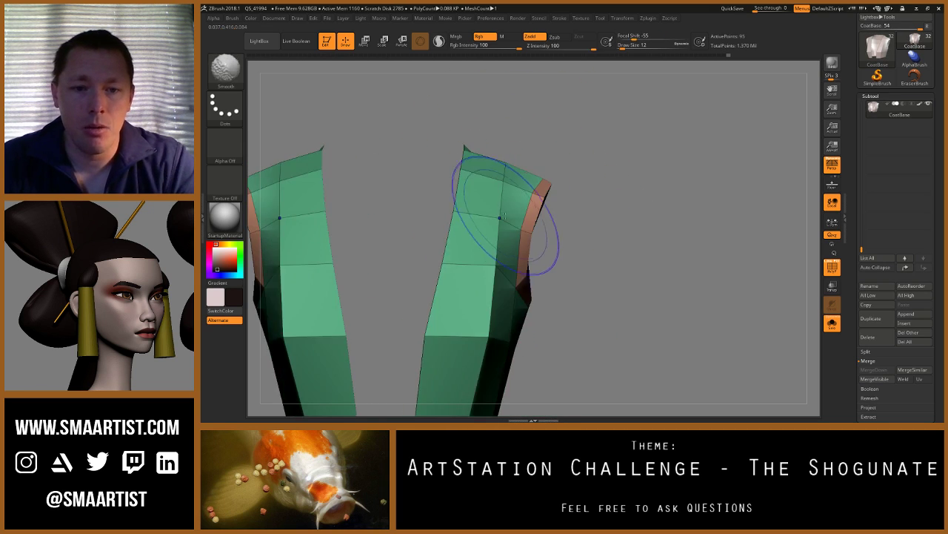
{"action": "key", "text": "s"}
{"action": "left_click", "coordinate": [524, 226]}
{"action": "left_click_drag", "start_coordinate": [523, 229], "coordinate": [528, 232]}
{"action": "key", "text": "ctrl+z"}
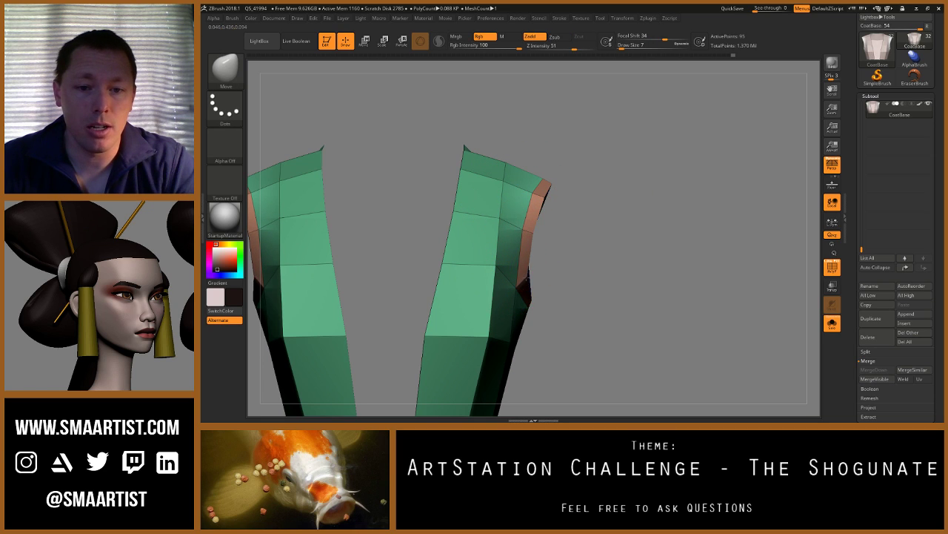
Step: Fine-tune the armhole rim and shoulder points with the Move brush from several sides, using draw size 9
{"action": "mouse_move", "coordinate": [553, 229]}
{"action": "left_mouse_down"}
{"action": "mouse_move", "coordinate": [552, 252]}
{"action": "mouse_move", "coordinate": [552, 237]}
{"action": "mouse_move", "coordinate": [523, 219]}
{"action": "mouse_move", "coordinate": [545, 231]}
{"action": "mouse_move", "coordinate": [561, 220]}
{"action": "left_mouse_up"}
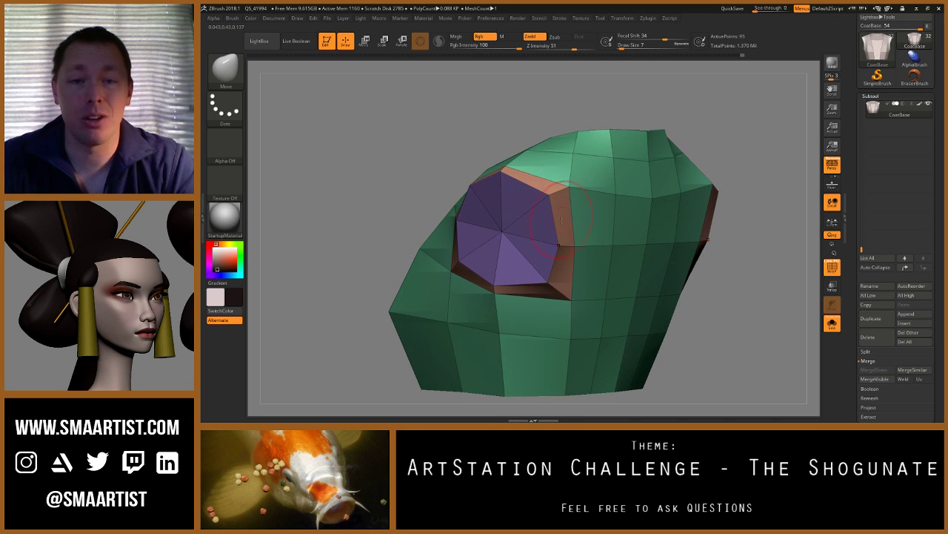
{"action": "left_click_drag", "start_coordinate": [588, 249], "coordinate": [545, 152]}
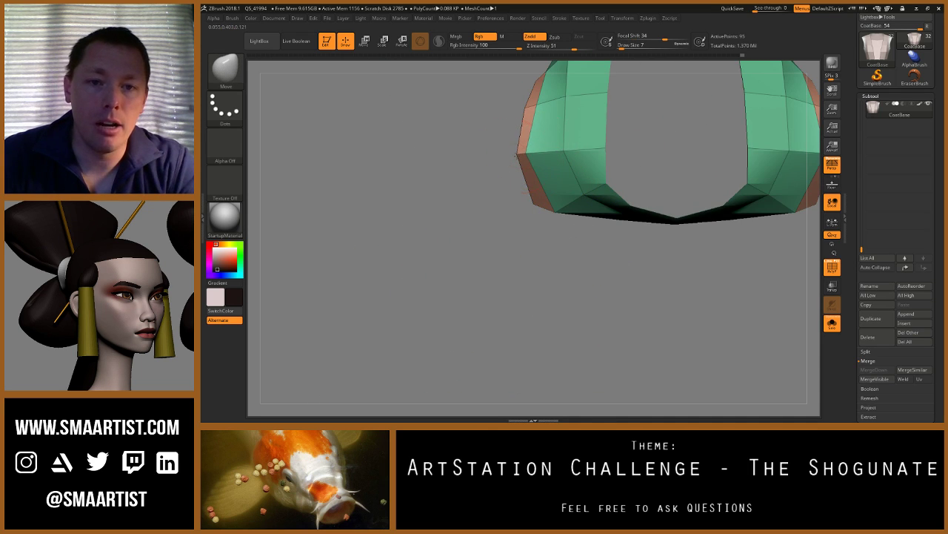
{"action": "mouse_move", "coordinate": [526, 154]}
{"action": "left_mouse_down"}
{"action": "mouse_move", "coordinate": [552, 212]}
{"action": "mouse_move", "coordinate": [610, 244]}
{"action": "mouse_move", "coordinate": [612, 235]}
{"action": "left_mouse_up"}
{"action": "right_click_drag", "start_coordinate": [579, 209], "coordinate": [596, 230], "text": "ctrl"}
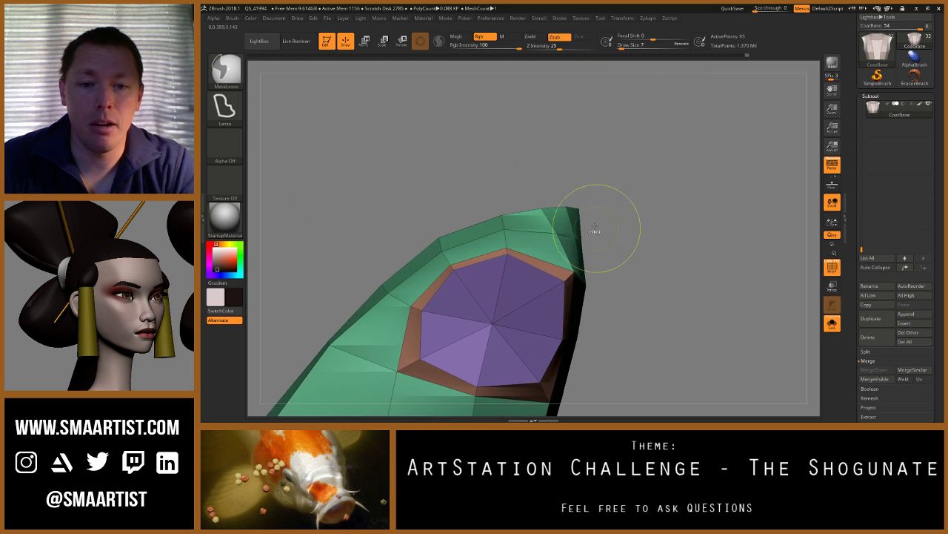
{"action": "key", "text": "s"}
{"action": "left_click_drag", "start_coordinate": [577, 206], "coordinate": [579, 207]}
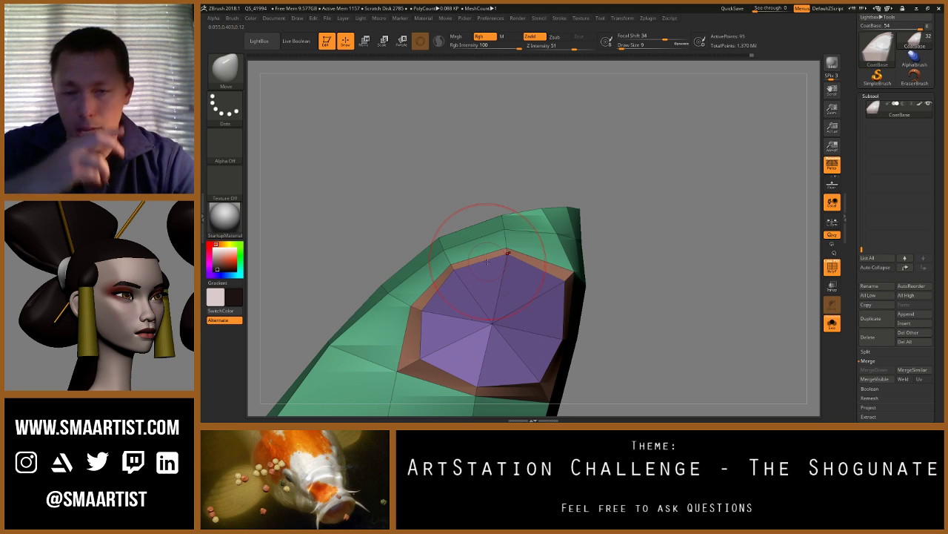
{"action": "right_click_drag", "start_coordinate": [591, 296], "coordinate": [580, 222], "text": "ctrl"}
{"action": "mouse_move", "coordinate": [579, 223]}
{"action": "left_mouse_down"}
{"action": "mouse_move", "coordinate": [586, 217]}
{"action": "mouse_move", "coordinate": [604, 234]}
{"action": "mouse_move", "coordinate": [580, 232]}
{"action": "mouse_move", "coordinate": [586, 242]}
{"action": "left_mouse_up"}
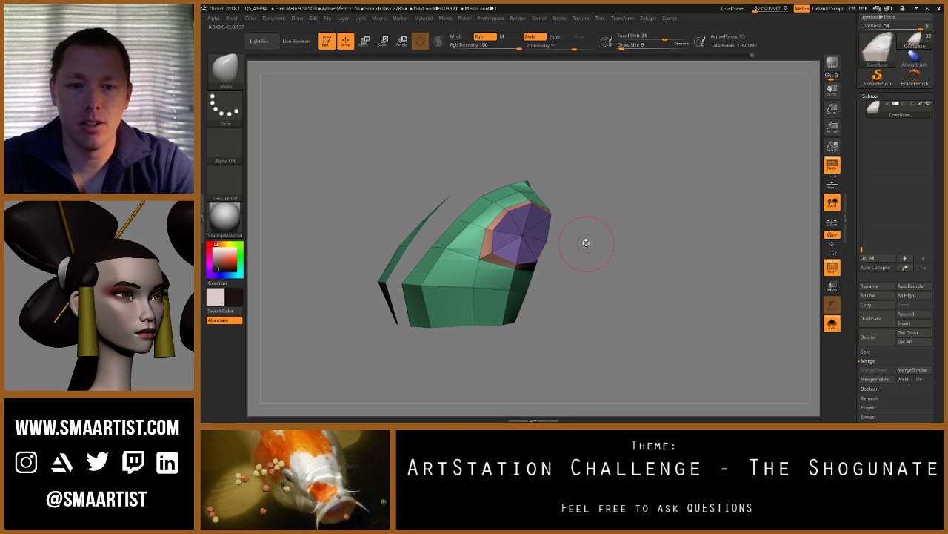
Step: Hide the purple armhole faces, group the remaining visible faces into one polygroup and show the whole mesh again
{"action": "left_click", "coordinate": [489, 226], "text": "ctrl+shift"}
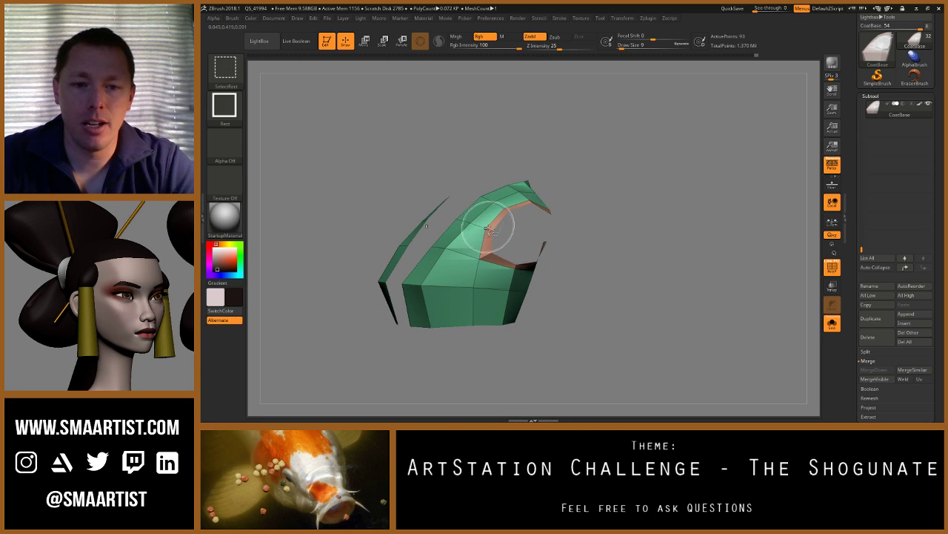
{"action": "key", "text": "ctrl+w"}
{"action": "left_click", "coordinate": [630, 269], "text": "ctrl+shift"}
{"action": "left_click_drag", "start_coordinate": [630, 269], "coordinate": [677, 271]}
Step: Turn off Solo mode and compare the coat's armhole with the character's shoulder from the side
{"action": "left_click", "coordinate": [832, 328]}
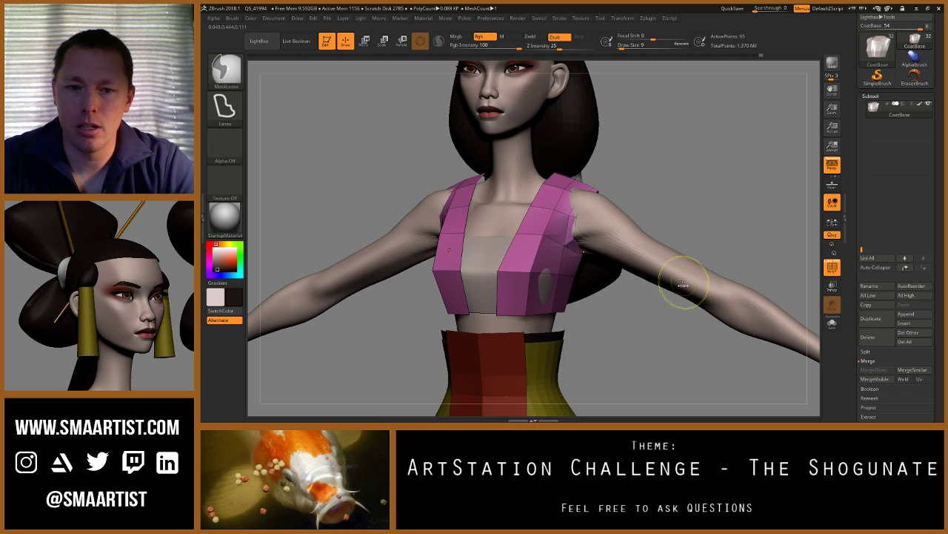
{"action": "mouse_move", "coordinate": [683, 282]}
{"action": "right_mouse_down", "text": "ctrl"}
{"action": "mouse_move", "coordinate": [680, 249]}
{"action": "mouse_move", "coordinate": [578, 258]}
{"action": "mouse_move", "coordinate": [639, 252]}
{"action": "mouse_move", "coordinate": [609, 246]}
{"action": "right_mouse_up", "text": "ctrl"}
{"action": "right_click_drag", "start_coordinate": [608, 199], "coordinate": [608, 235], "text": "ctrl"}
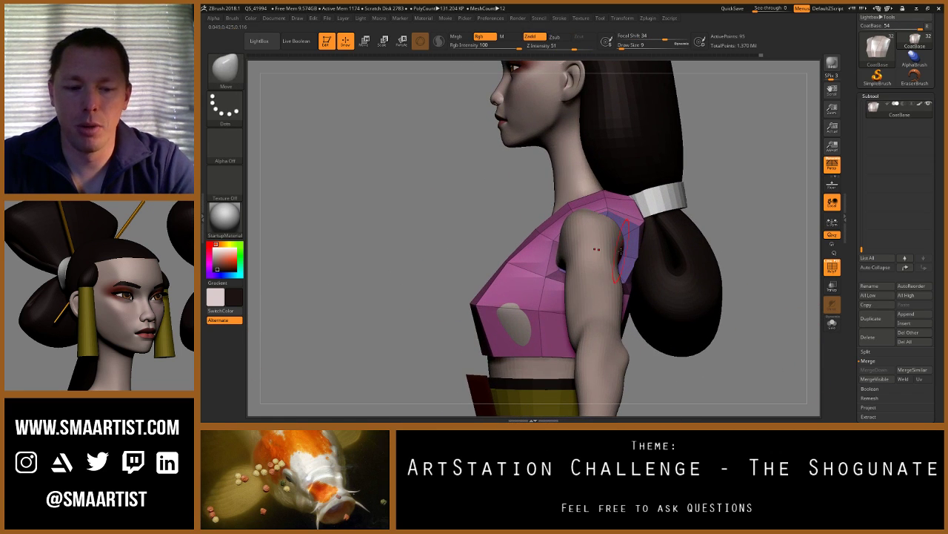
Step: Mask all but the purple armhole faces and move them forward onto the character's shoulder with the gizmo
{"action": "key", "text": "w"}
{"action": "left_click_drag", "start_coordinate": [596, 251], "coordinate": [728, 169], "text": "alt"}
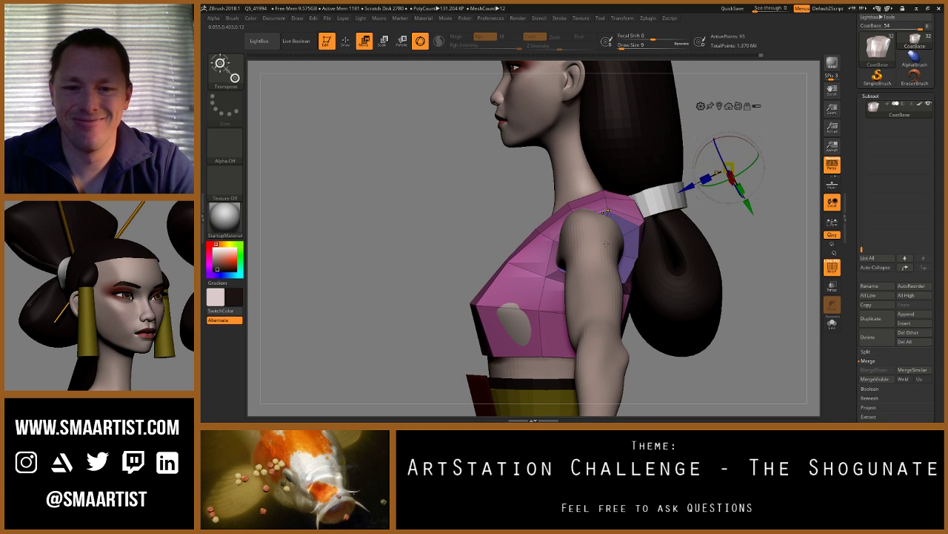
{"action": "left_click", "coordinate": [833, 324]}
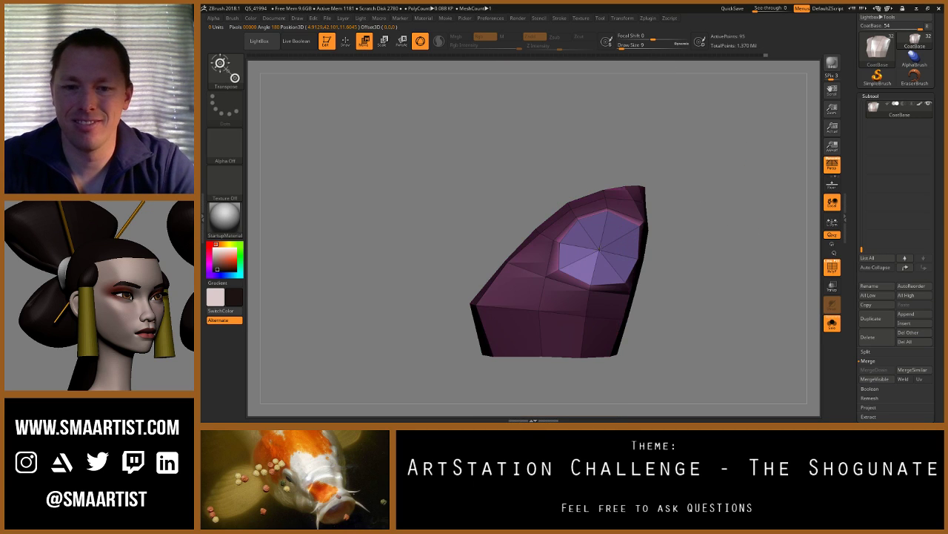
{"action": "left_click", "coordinate": [831, 325]}
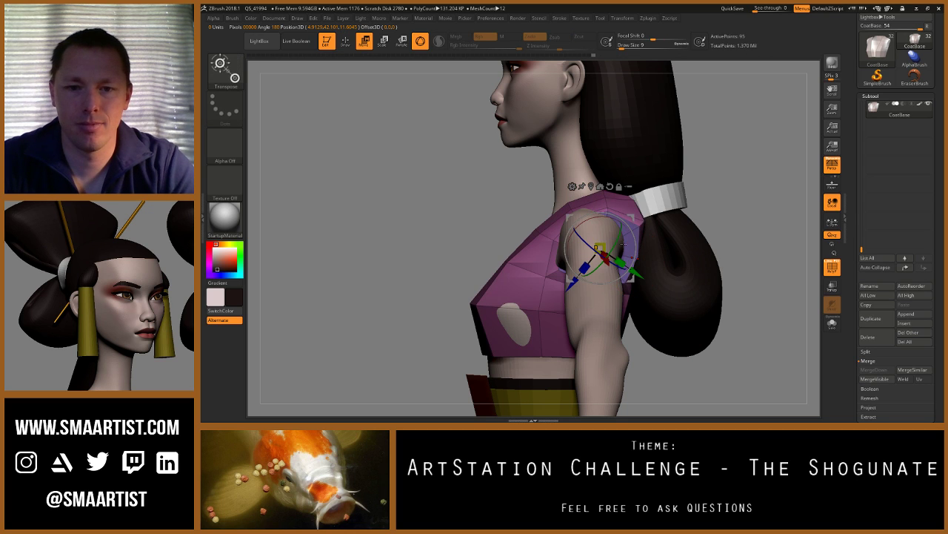
{"action": "left_click_drag", "start_coordinate": [599, 247], "coordinate": [588, 240]}
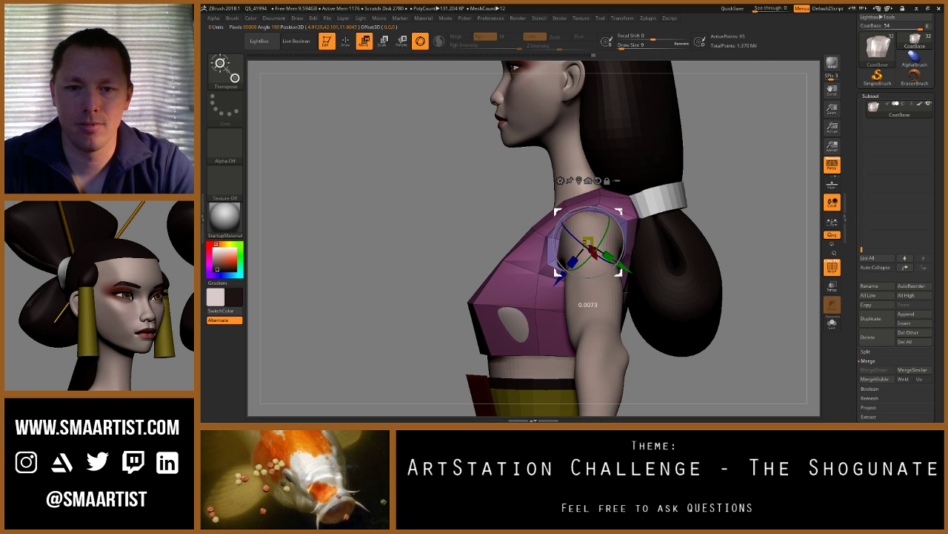
Step: Finish shifting the purple armhole faces onto the shoulder with the gizmo, then return to Draw mode and clear the mask
{"action": "left_click_drag", "start_coordinate": [681, 269], "coordinate": [662, 271]}
{"action": "mouse_move", "coordinate": [662, 271]}
{"action": "right_mouse_down"}
{"action": "mouse_move", "coordinate": [670, 271]}
{"action": "mouse_move", "coordinate": [660, 296]}
{"action": "right_mouse_up"}
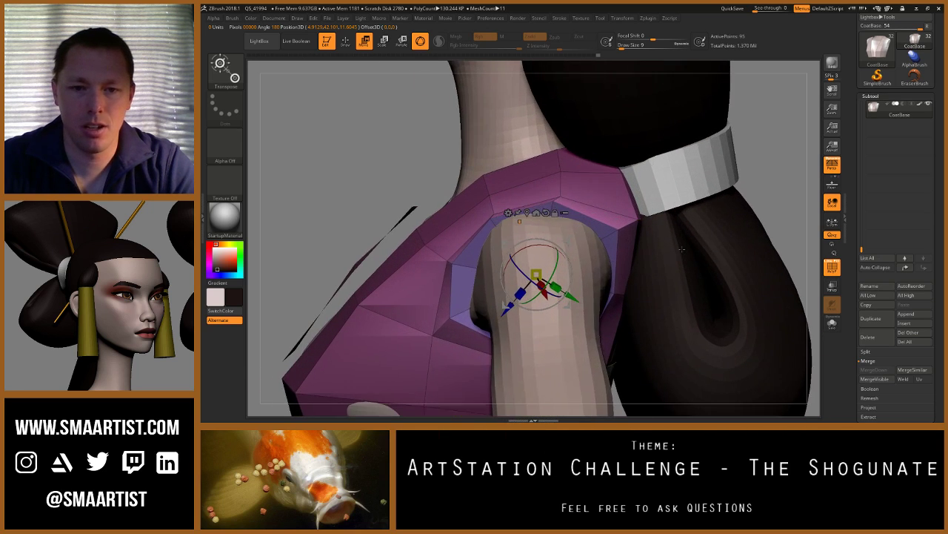
{"action": "key", "text": "q"}
{"action": "right_click_drag", "start_coordinate": [554, 216], "coordinate": [553, 219]}
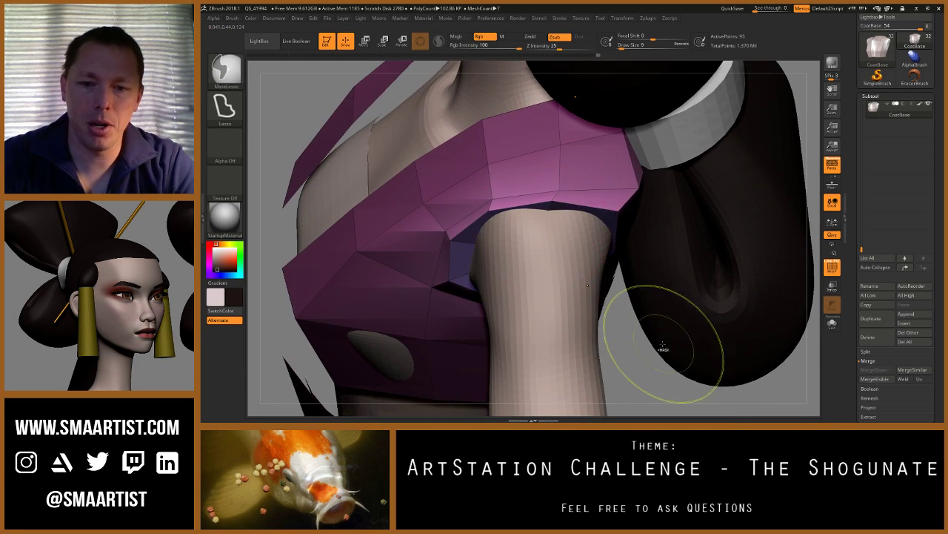
{"action": "mouse_move", "coordinate": [495, 195]}
{"action": "right_mouse_down"}
{"action": "mouse_move", "coordinate": [506, 174]}
{"action": "mouse_move", "coordinate": [497, 223]}
{"action": "right_mouse_up"}
Step: Nudge single points along the armhole's front edge and the coat's shoulder top with the Move brush at draw size 1
{"action": "key", "text": "s"}
{"action": "mouse_move", "coordinate": [496, 194]}
{"action": "left_mouse_down"}
{"action": "mouse_move", "coordinate": [409, 150]}
{"action": "mouse_move", "coordinate": [428, 160]}
{"action": "left_mouse_up"}
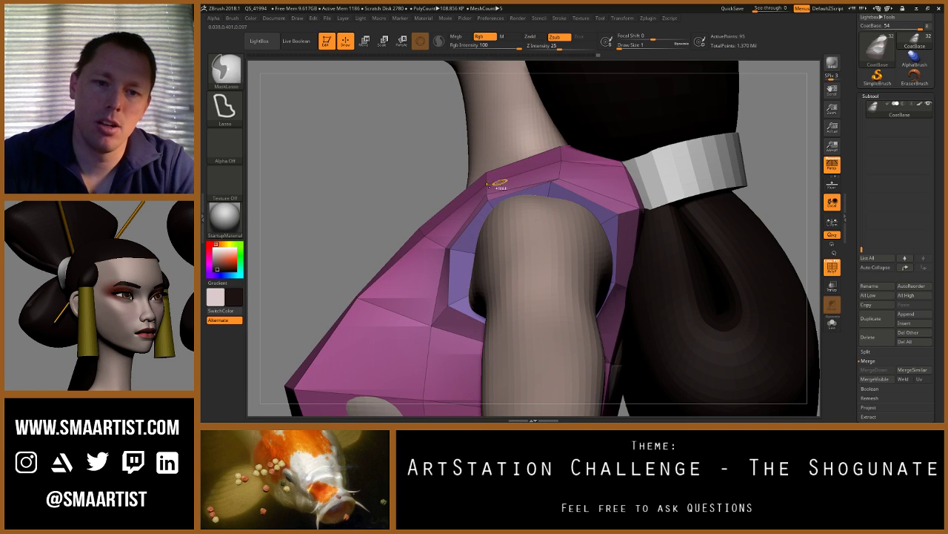
{"action": "left_click_drag", "start_coordinate": [446, 248], "coordinate": [438, 245]}
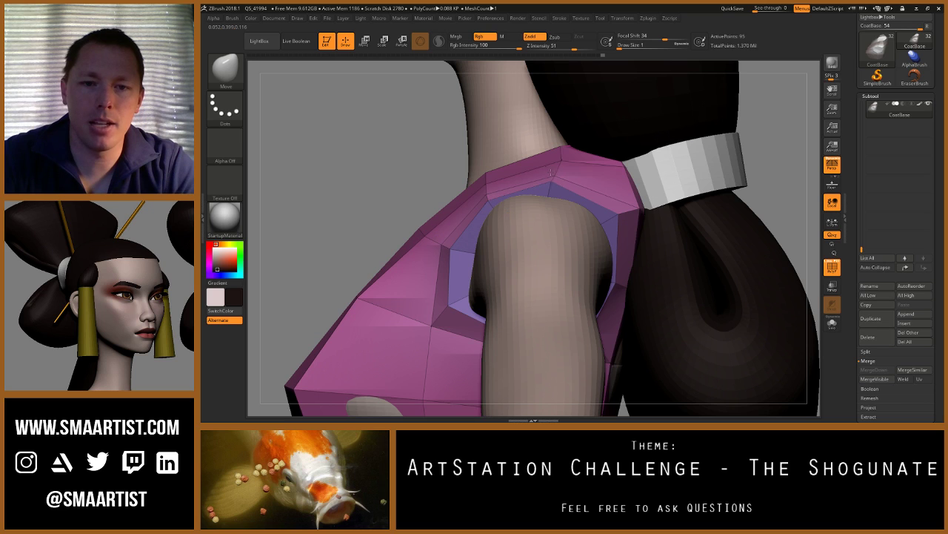
{"action": "left_click_drag", "start_coordinate": [562, 158], "coordinate": [560, 149]}
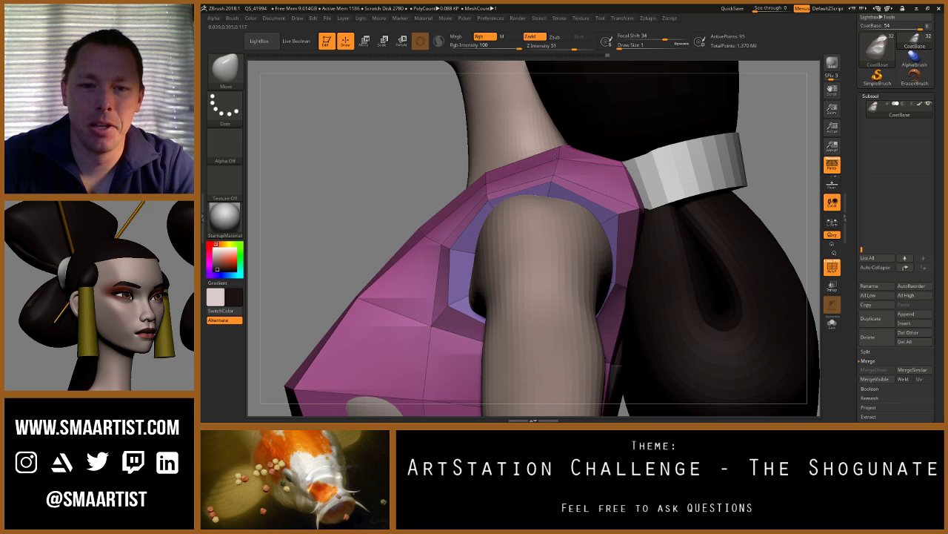
{"action": "mouse_move", "coordinate": [586, 201]}
{"action": "right_mouse_down", "text": "alt"}
{"action": "mouse_move", "coordinate": [529, 180]}
{"action": "mouse_move", "coordinate": [582, 179]}
{"action": "right_mouse_up", "text": "alt"}
{"action": "mouse_move", "coordinate": [582, 178]}
{"action": "left_mouse_down"}
{"action": "mouse_move", "coordinate": [573, 177]}
{"action": "mouse_move", "coordinate": [576, 148]}
{"action": "left_mouse_up"}
Step: Adjust the front armhole rim points around the shoulder with the Move brush at draw size 7
{"action": "key", "text": "s"}
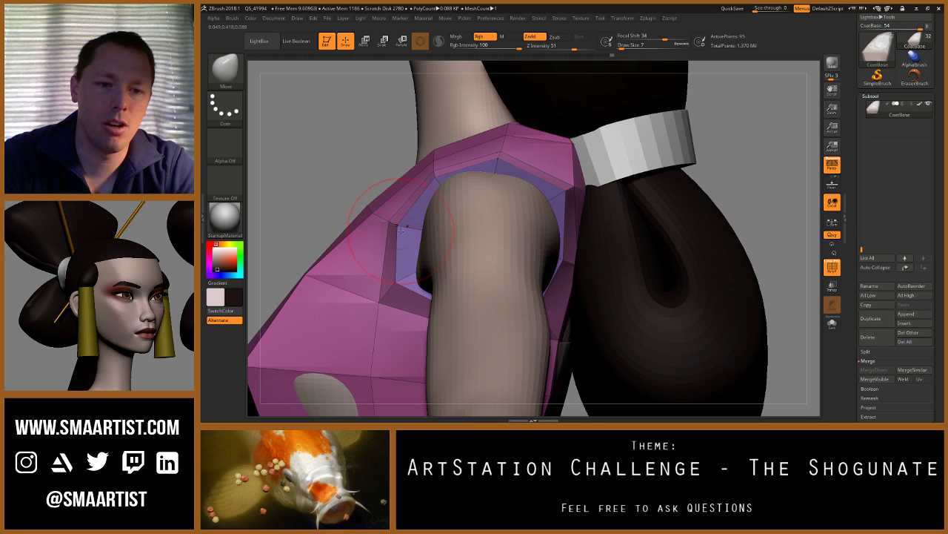
{"action": "left_click_drag", "start_coordinate": [400, 229], "coordinate": [438, 180]}
{"action": "left_click_drag", "start_coordinate": [404, 279], "coordinate": [418, 285]}
Step: Turn on transparency and lower the armhole's bottom rim below the armpit with the Move brush at draw size 9, then nudge the chest faces
{"action": "right_click_drag", "start_coordinate": [612, 313], "coordinate": [476, 332]}
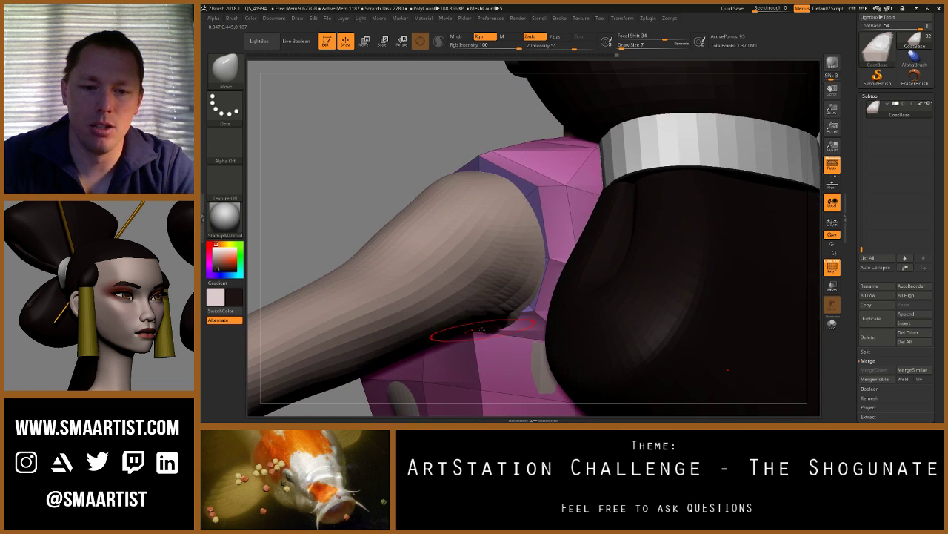
{"action": "key", "text": "s"}
{"action": "left_click_drag", "start_coordinate": [481, 331], "coordinate": [479, 349]}
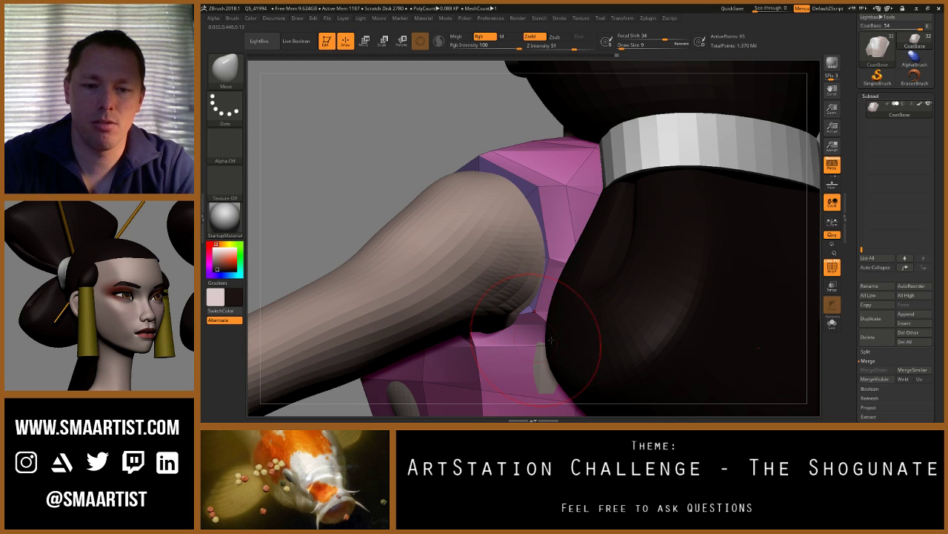
{"action": "left_click", "coordinate": [832, 286]}
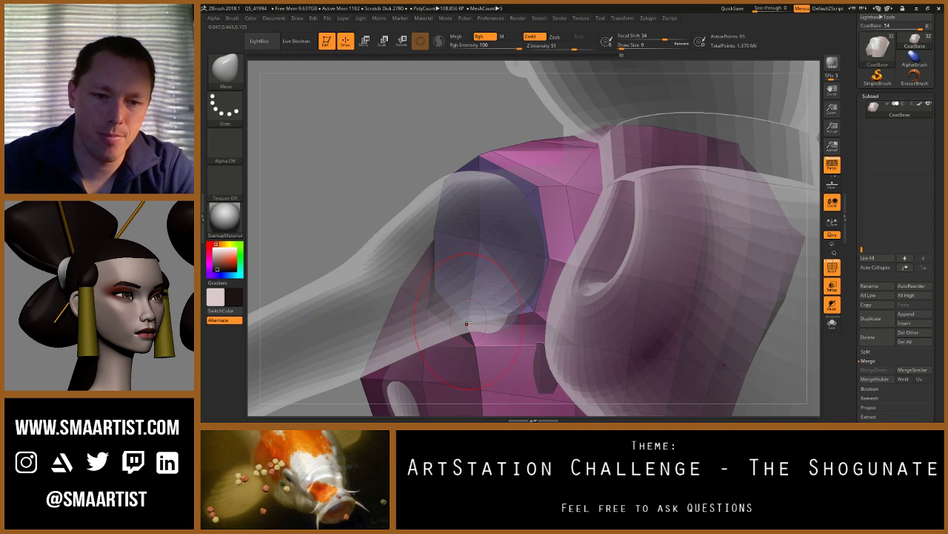
{"action": "key", "text": "ctrl"}
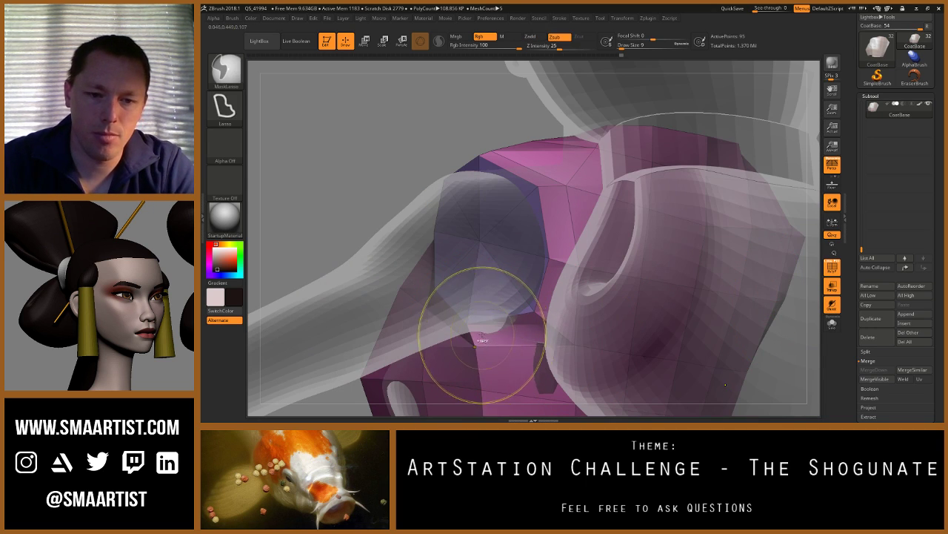
{"action": "left_click_drag", "start_coordinate": [469, 312], "coordinate": [475, 342]}
{"action": "mouse_move", "coordinate": [536, 313]}
{"action": "left_mouse_down"}
{"action": "mouse_move", "coordinate": [533, 338]}
{"action": "mouse_move", "coordinate": [570, 365]}
{"action": "left_mouse_up"}
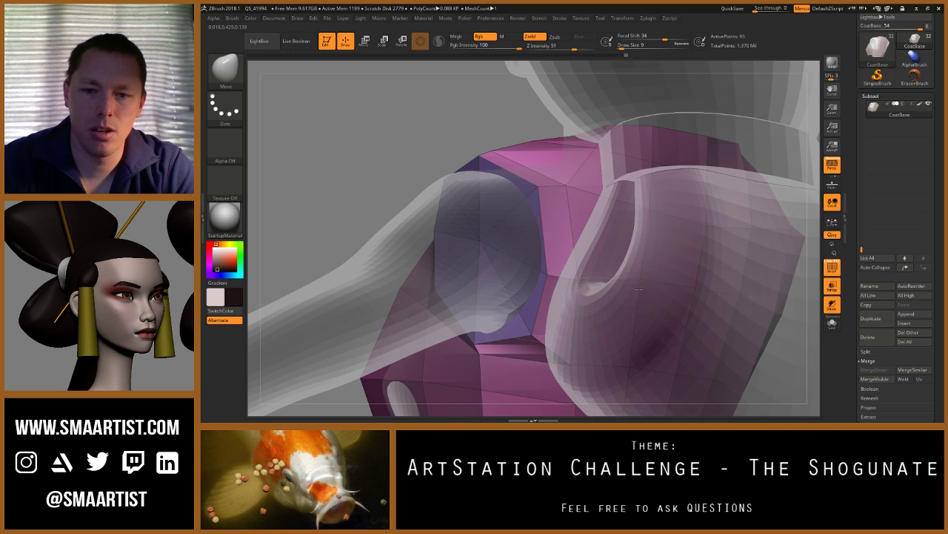
{"action": "mouse_move", "coordinate": [635, 306]}
{"action": "right_mouse_down", "text": "ctrl"}
{"action": "mouse_move", "coordinate": [669, 304]}
{"action": "mouse_move", "coordinate": [614, 296]}
{"action": "right_mouse_up", "text": "ctrl"}
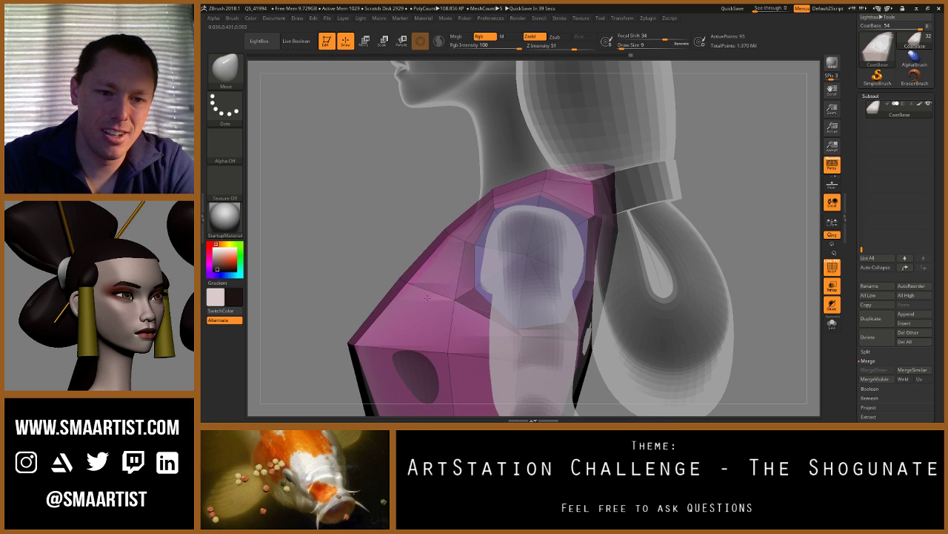
{"action": "left_click_drag", "start_coordinate": [427, 297], "coordinate": [415, 284]}
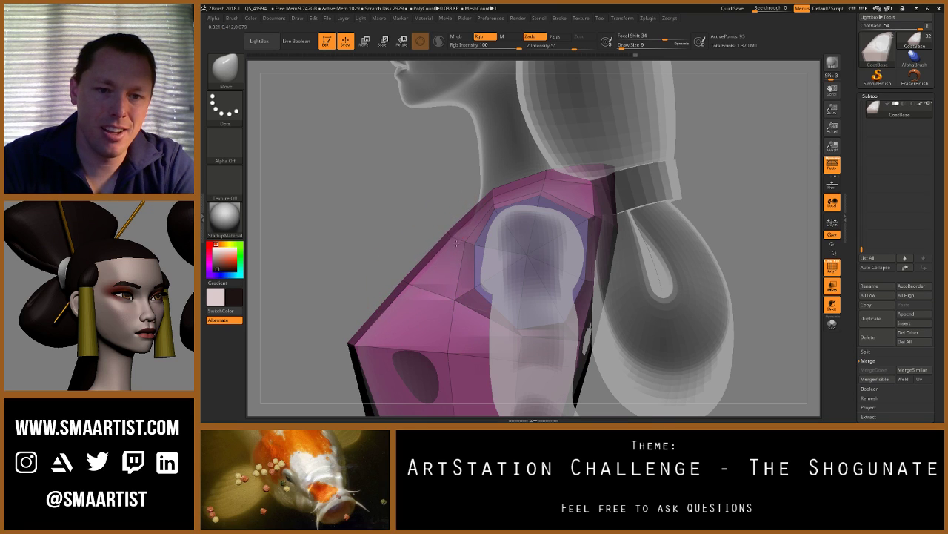
Step: Make the character's body the active subtool and lower its subdivision by two levels
{"action": "key", "text": "f"}
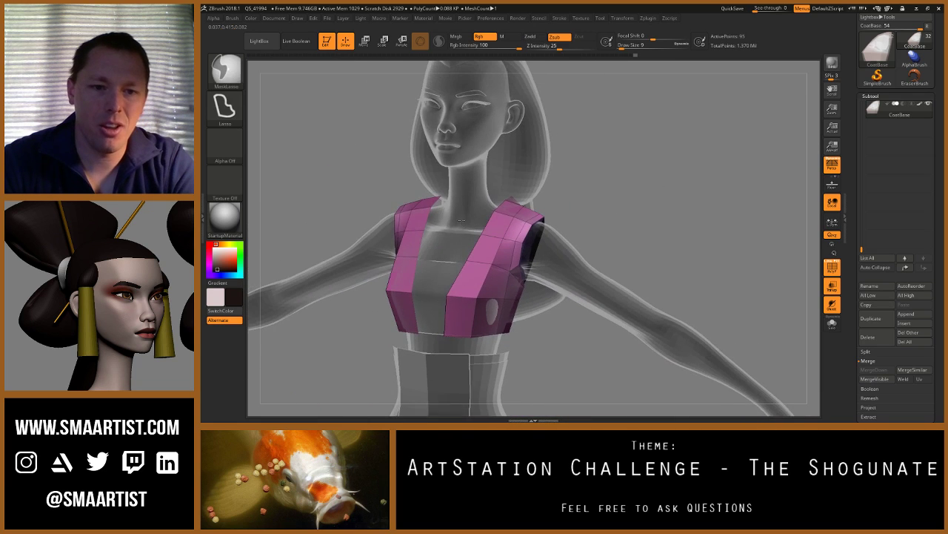
{"action": "left_click", "coordinate": [460, 235], "text": "alt"}
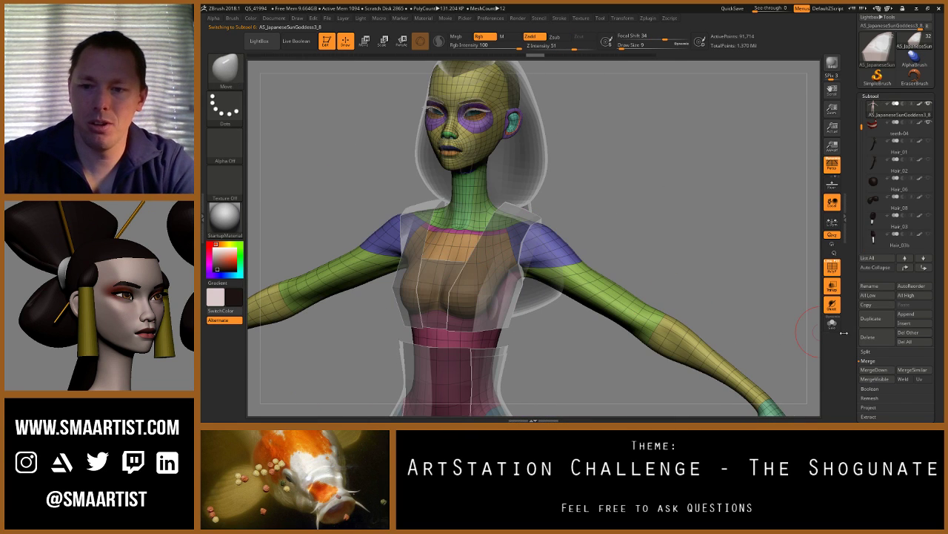
{"action": "left_click_drag", "start_coordinate": [814, 321], "coordinate": [841, 320]}
{"action": "right_click_drag", "start_coordinate": [478, 190], "coordinate": [503, 258], "text": "ctrl"}
{"action": "key", "text": "shift+d"}
{"action": "key", "text": "shift+d"}
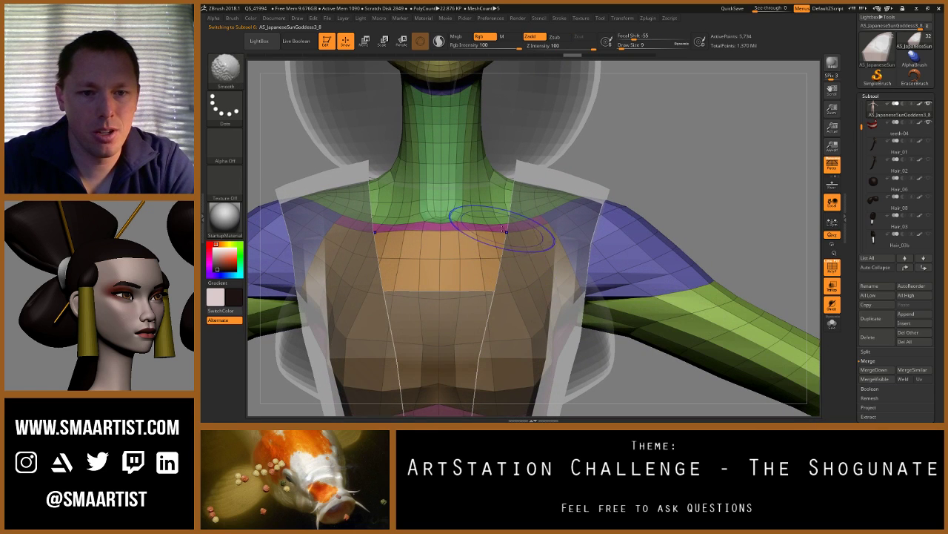
Step: Adjust the body's collarbone line with the Move brush, using draw sizes 2 and 5
{"action": "key", "text": "s"}
{"action": "left_click", "coordinate": [546, 215]}
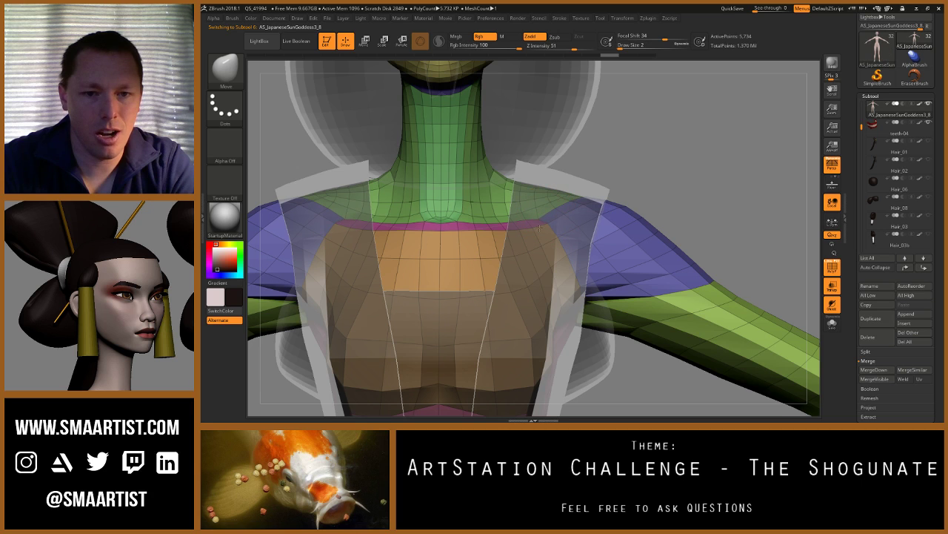
{"action": "key", "text": "s"}
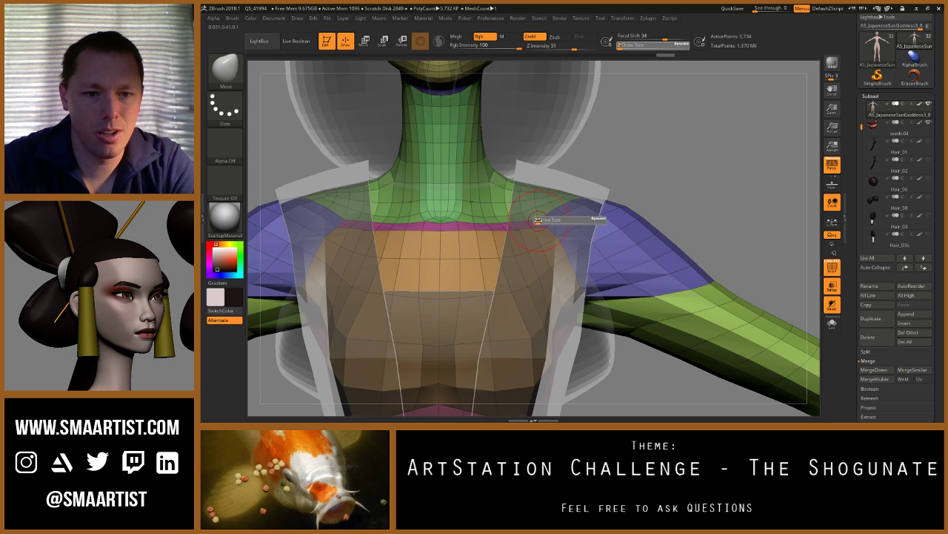
{"action": "left_click", "coordinate": [538, 220]}
{"action": "mouse_move", "coordinate": [500, 233]}
{"action": "right_mouse_down", "text": "ctrl"}
{"action": "mouse_move", "coordinate": [452, 199]}
{"action": "mouse_move", "coordinate": [477, 222]}
{"action": "mouse_move", "coordinate": [445, 296]}
{"action": "right_mouse_up", "text": "ctrl"}
Step: Turn off the polyframe and refine the collarbones and the base of the neck with the Move brush at draw size 4
{"action": "key", "text": "shift+f"}
{"action": "right_click_drag", "start_coordinate": [552, 240], "coordinate": [478, 232]}
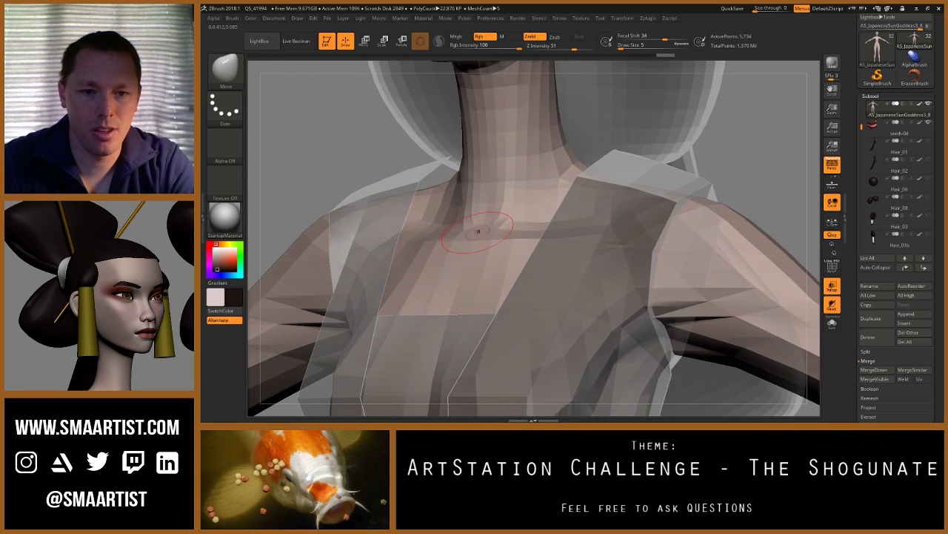
{"action": "mouse_move", "coordinate": [545, 224]}
{"action": "right_mouse_down"}
{"action": "mouse_move", "coordinate": [506, 220]}
{"action": "mouse_move", "coordinate": [479, 238]}
{"action": "right_mouse_up"}
{"action": "key", "text": "s"}
{"action": "left_click", "coordinate": [502, 225]}
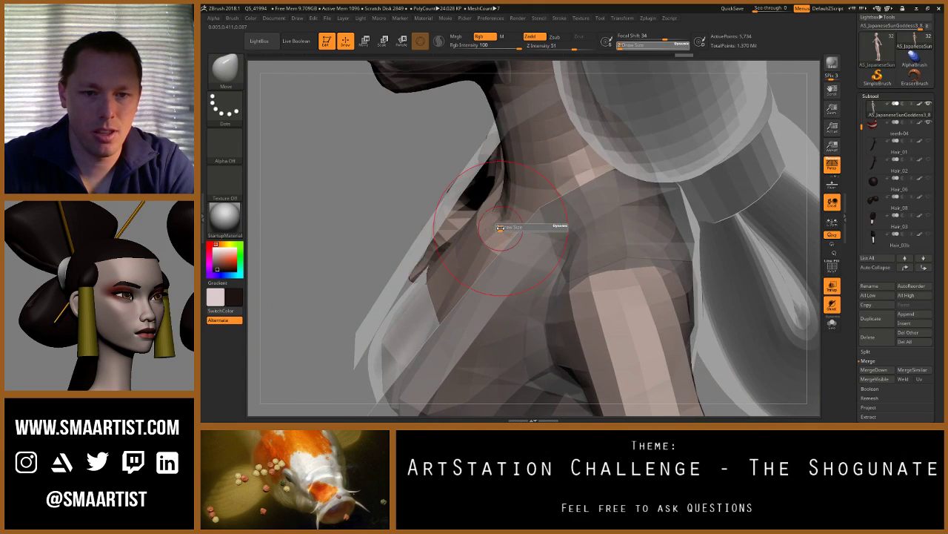
{"action": "type", "text": "s"}
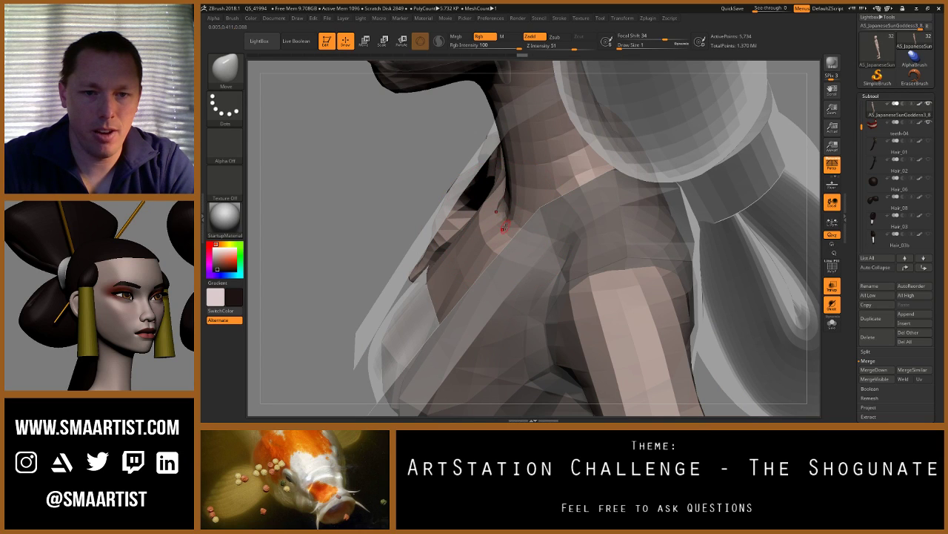
{"action": "type", "text": "4"}
{"action": "key", "text": "Return"}
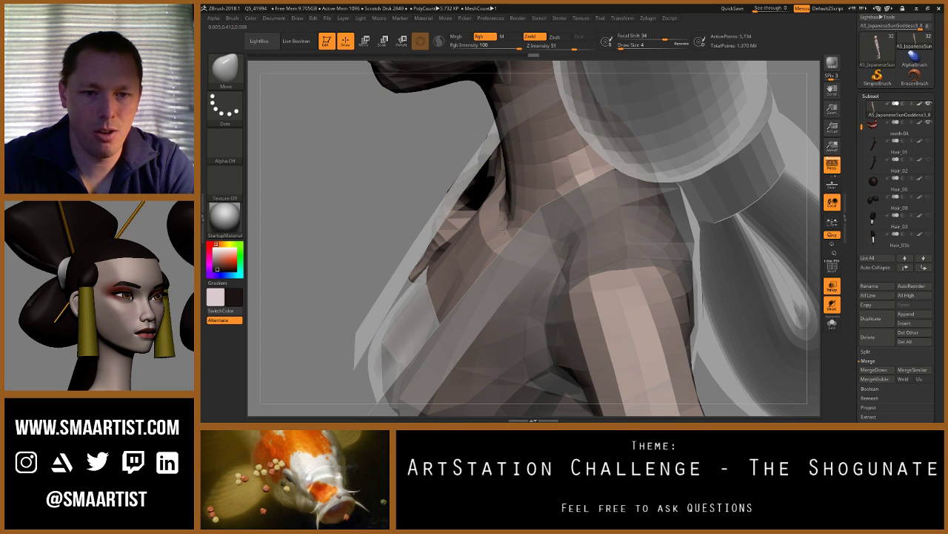
{"action": "right_click_drag", "start_coordinate": [507, 217], "coordinate": [546, 212]}
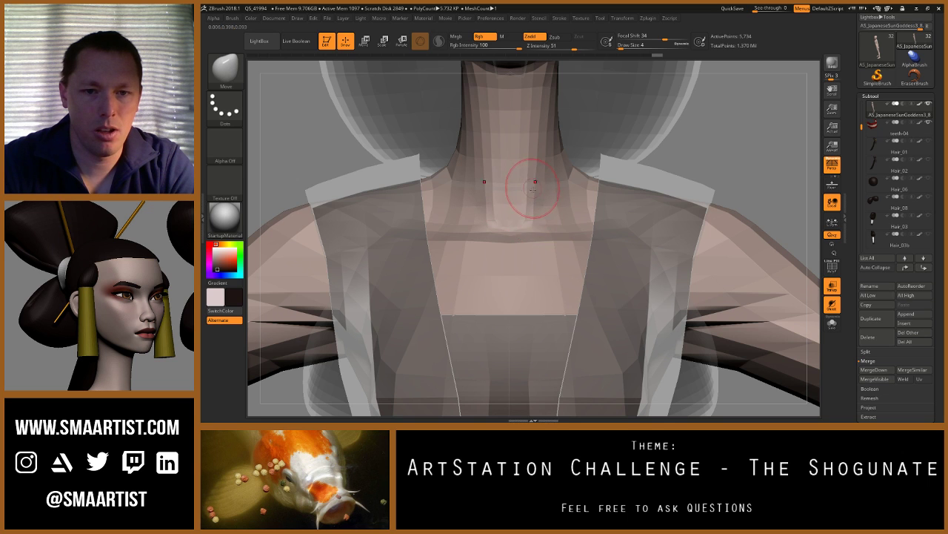
{"action": "mouse_move", "coordinate": [535, 195]}
{"action": "right_mouse_down"}
{"action": "mouse_move", "coordinate": [545, 235]}
{"action": "mouse_move", "coordinate": [567, 239]}
{"action": "right_mouse_up"}
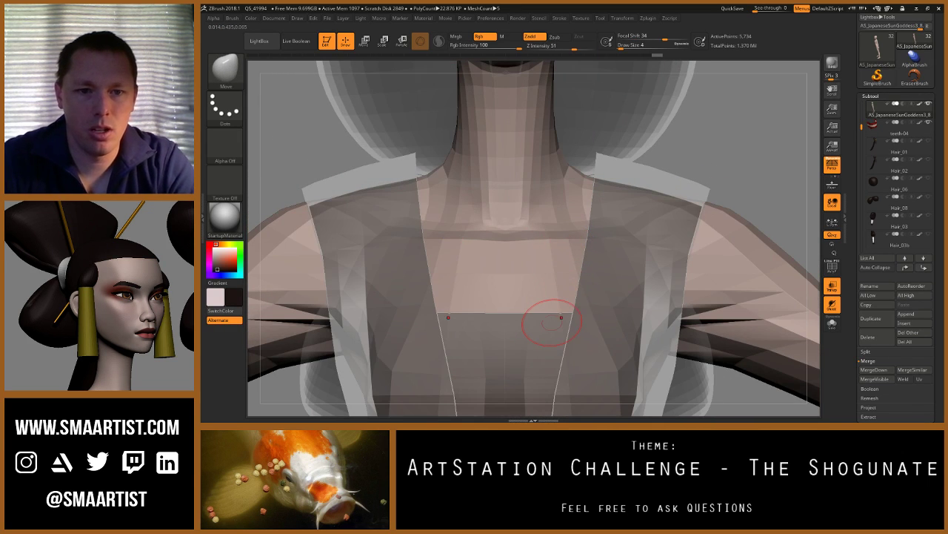
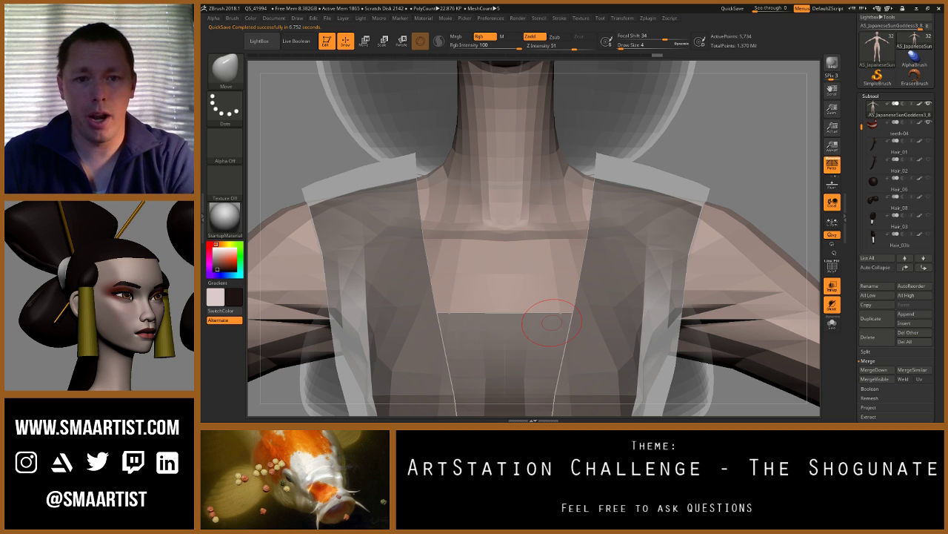
Step: Isolate the body with Solo mode, turn the polyframe back on and adjust the outer collarbone with the Move brush at draw size 7
{"action": "right_click_drag", "start_coordinate": [652, 248], "coordinate": [664, 250]}
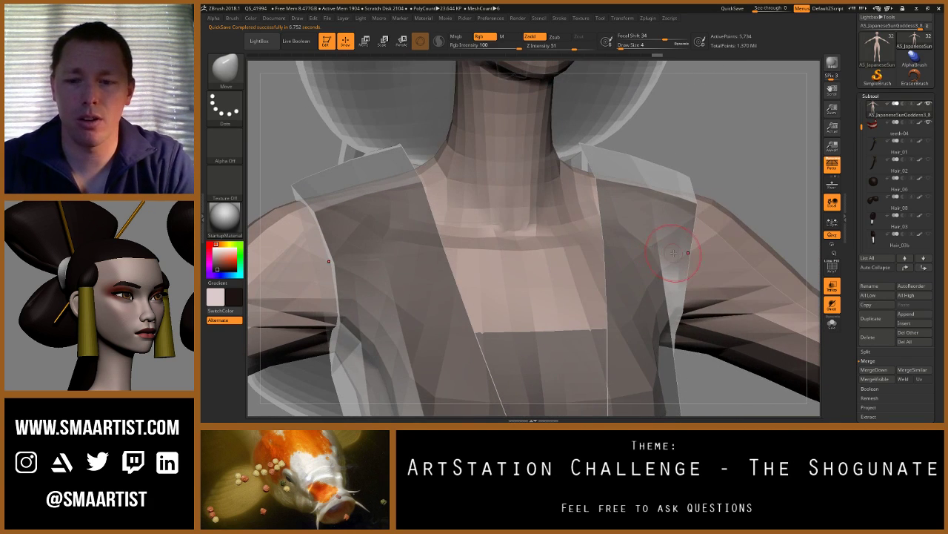
{"action": "left_click", "coordinate": [832, 324]}
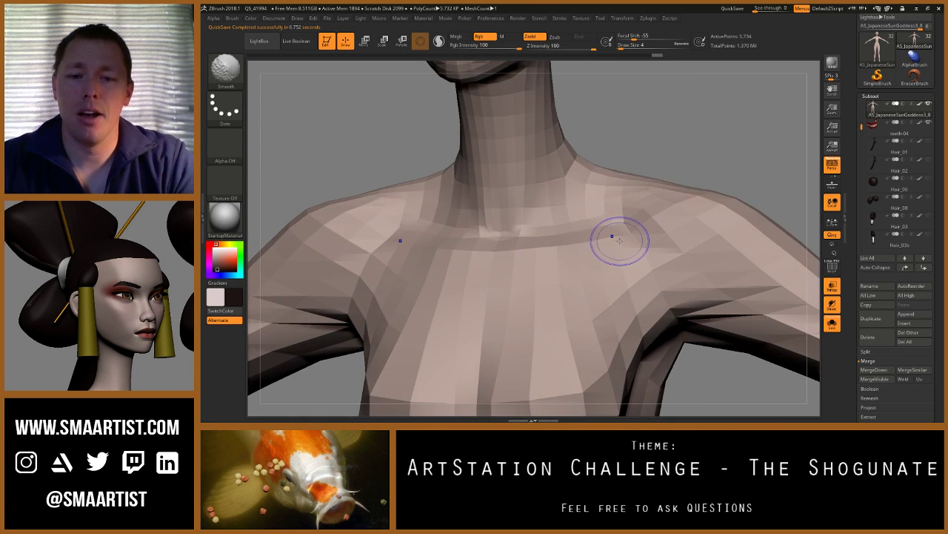
{"action": "key", "text": "shift+f"}
{"action": "right_click_drag", "start_coordinate": [629, 228], "coordinate": [629, 227]}
{"action": "key", "text": "s"}
{"action": "left_click_drag", "start_coordinate": [629, 227], "coordinate": [629, 222]}
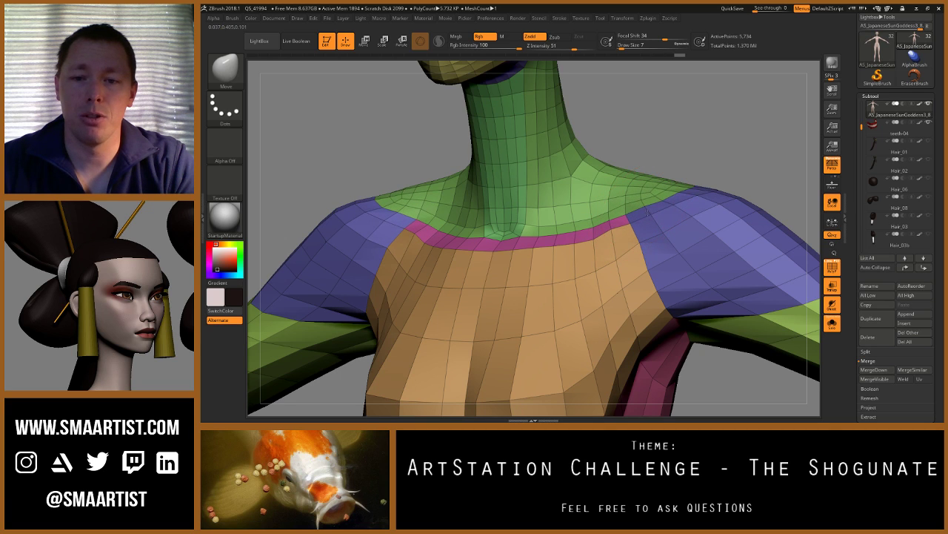
Step: Reshape the pink collarbone strip and its outer ends with the Move brush from several angles, using draw sizes 2, 7 and 6
{"action": "key", "text": "s"}
{"action": "left_click_drag", "start_coordinate": [666, 202], "coordinate": [664, 200]}
{"action": "right_click_drag", "start_coordinate": [664, 200], "coordinate": [689, 211]}
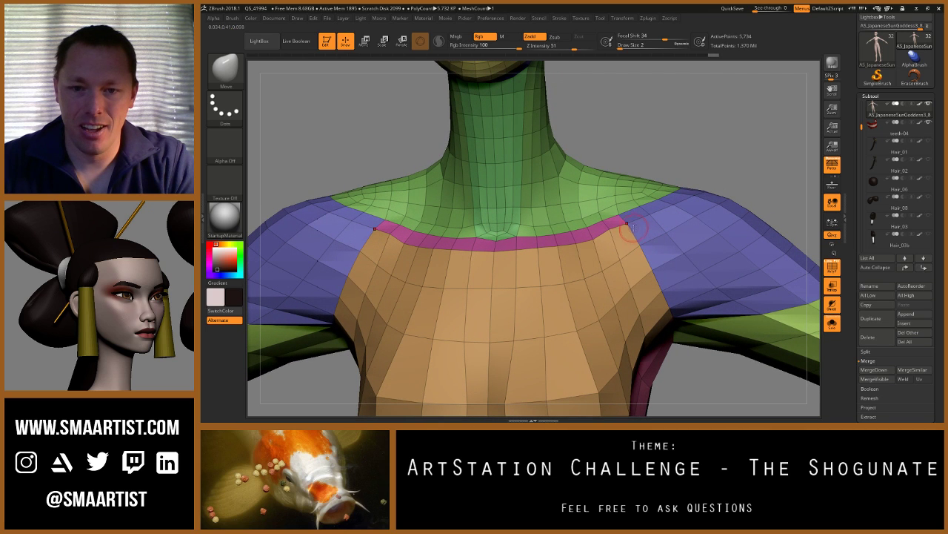
{"action": "right_click_drag", "start_coordinate": [590, 230], "coordinate": [588, 239]}
{"action": "key", "text": "s"}
{"action": "left_click_drag", "start_coordinate": [589, 237], "coordinate": [598, 226]}
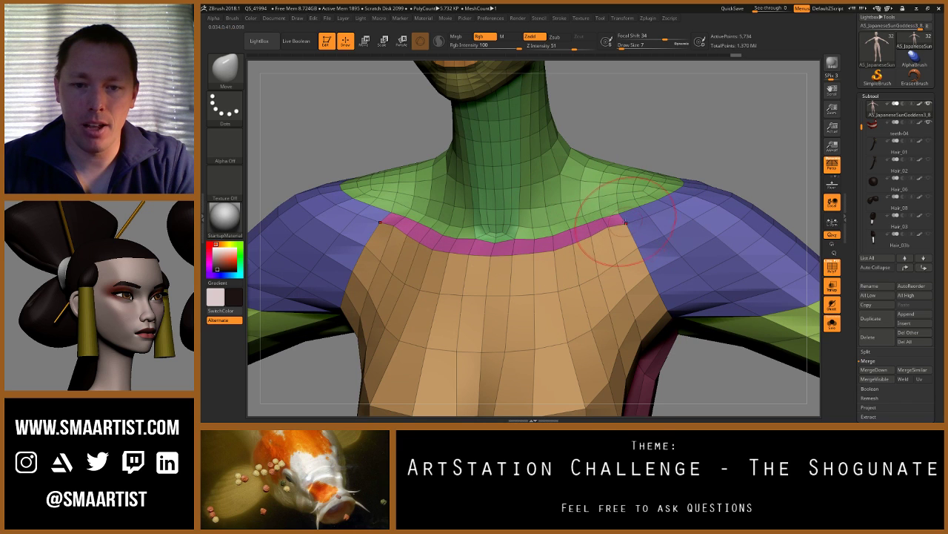
{"action": "right_click_drag", "start_coordinate": [625, 214], "coordinate": [626, 229]}
{"action": "left_click_drag", "start_coordinate": [628, 223], "coordinate": [627, 223]}
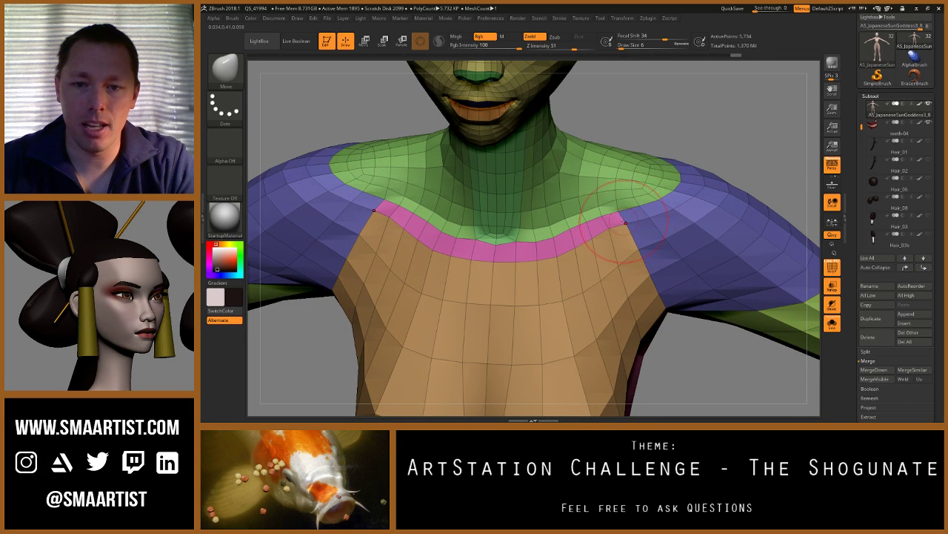
{"action": "mouse_move", "coordinate": [615, 204]}
{"action": "right_mouse_down"}
{"action": "mouse_move", "coordinate": [619, 227]}
{"action": "mouse_move", "coordinate": [626, 212]}
{"action": "mouse_move", "coordinate": [618, 203]}
{"action": "right_mouse_up"}
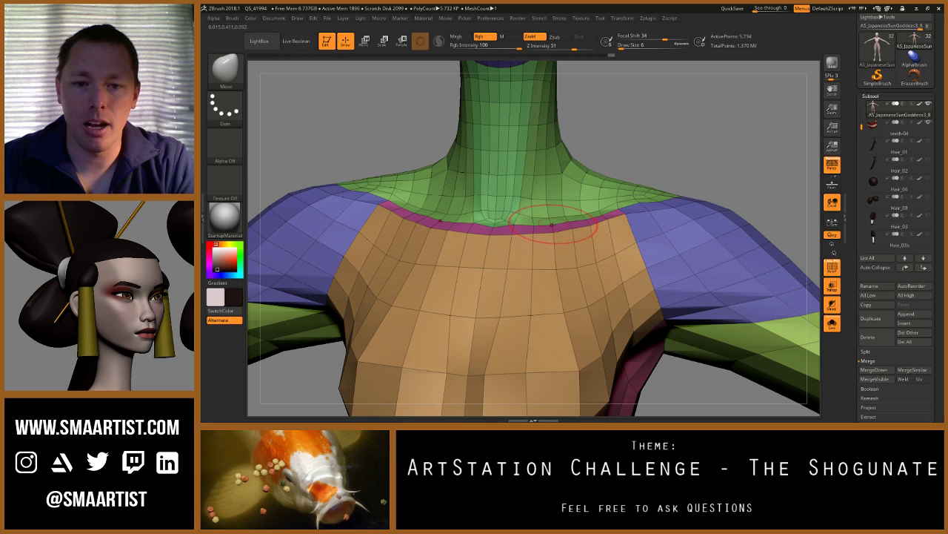
Step: Mask the neck and shoulders by their polygroups, leaving the chest beneath the collarbone free to edit
{"action": "right_click_drag", "start_coordinate": [550, 217], "coordinate": [600, 220]}
{"action": "key", "text": "s"}
{"action": "left_click_drag", "start_coordinate": [582, 220], "coordinate": [569, 219]}
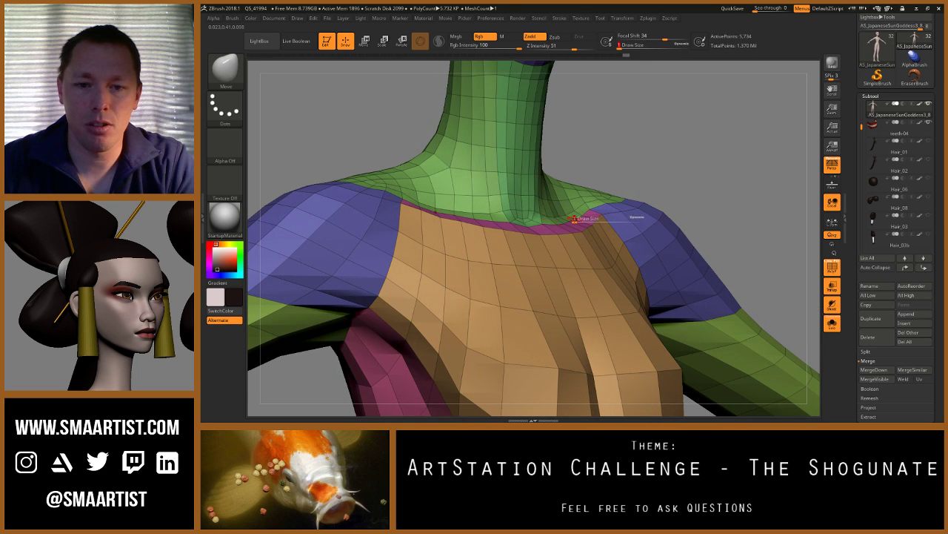
{"action": "mouse_move", "coordinate": [574, 219]}
{"action": "right_mouse_down", "text": "ctrl"}
{"action": "mouse_move", "coordinate": [577, 255]}
{"action": "mouse_move", "coordinate": [604, 252]}
{"action": "right_mouse_up", "text": "ctrl"}
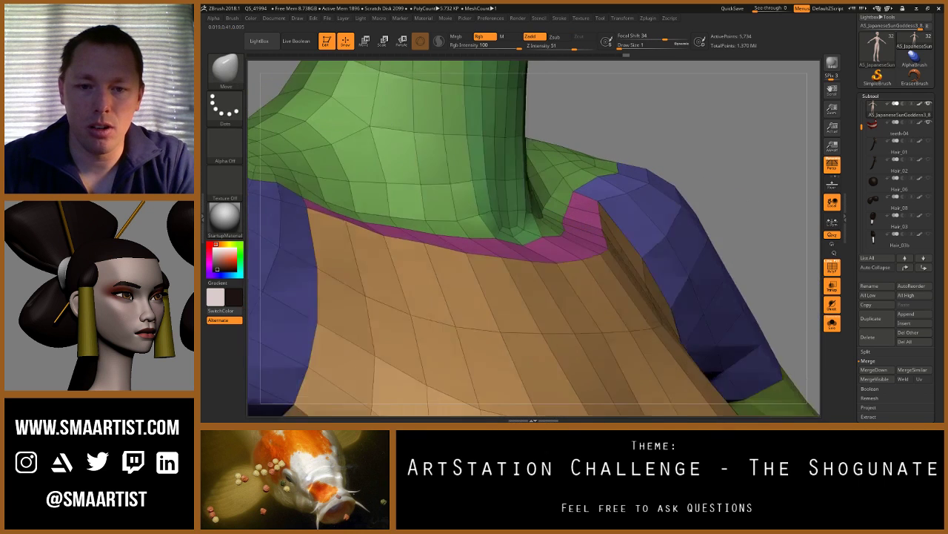
{"action": "right_click_drag", "start_coordinate": [548, 230], "coordinate": [578, 231]}
{"action": "key", "text": "w"}
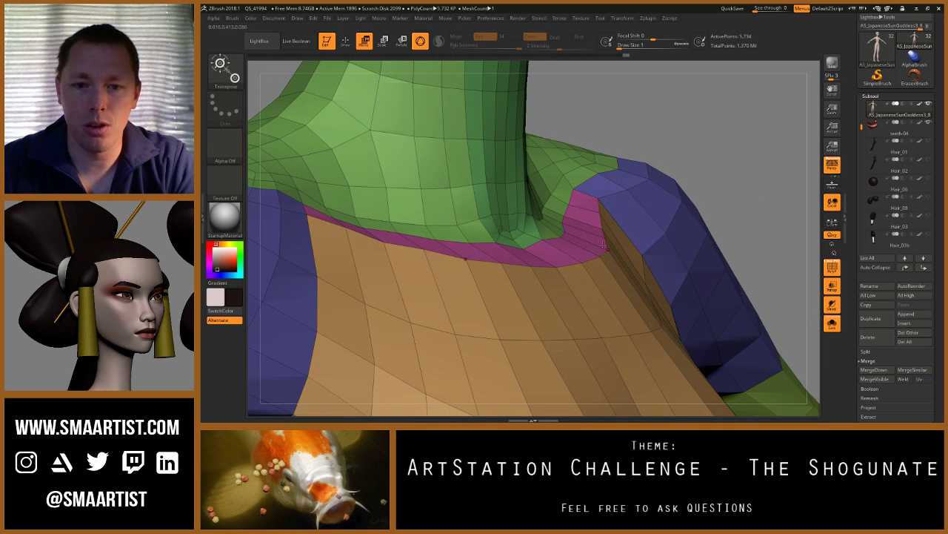
{"action": "left_click", "coordinate": [600, 255], "text": "ctrl"}
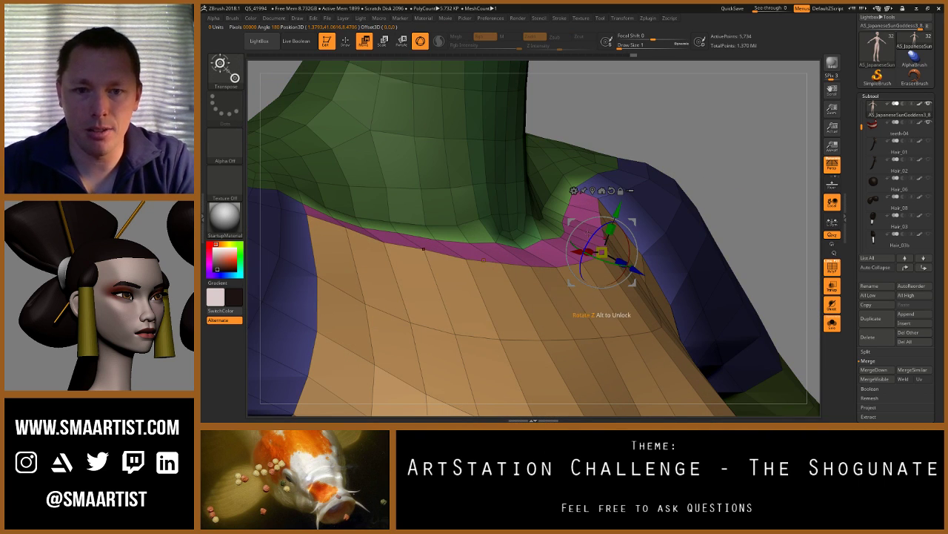
Step: Reshape the inner collarbone near the pit of the neck with the Move brush at draw size 4
{"action": "key", "text": "q"}
{"action": "key", "text": "s"}
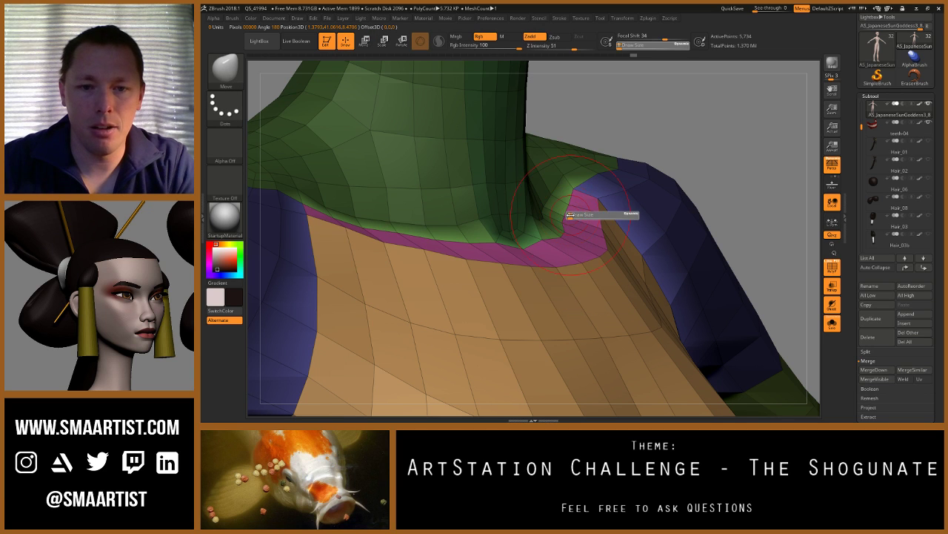
{"action": "left_click_drag", "start_coordinate": [571, 215], "coordinate": [572, 215]}
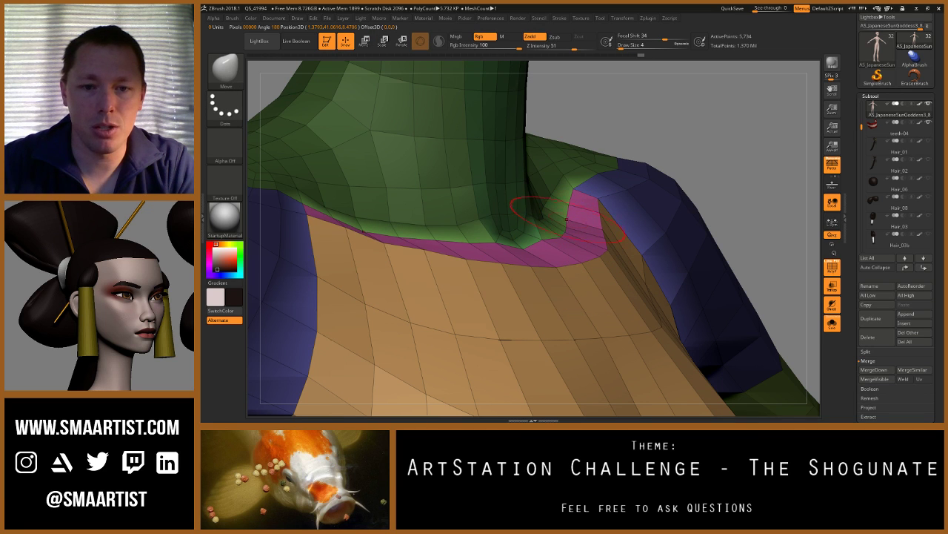
{"action": "mouse_move", "coordinate": [551, 241]}
{"action": "right_mouse_down"}
{"action": "mouse_move", "coordinate": [467, 230]}
{"action": "mouse_move", "coordinate": [547, 232]}
{"action": "right_mouse_up"}
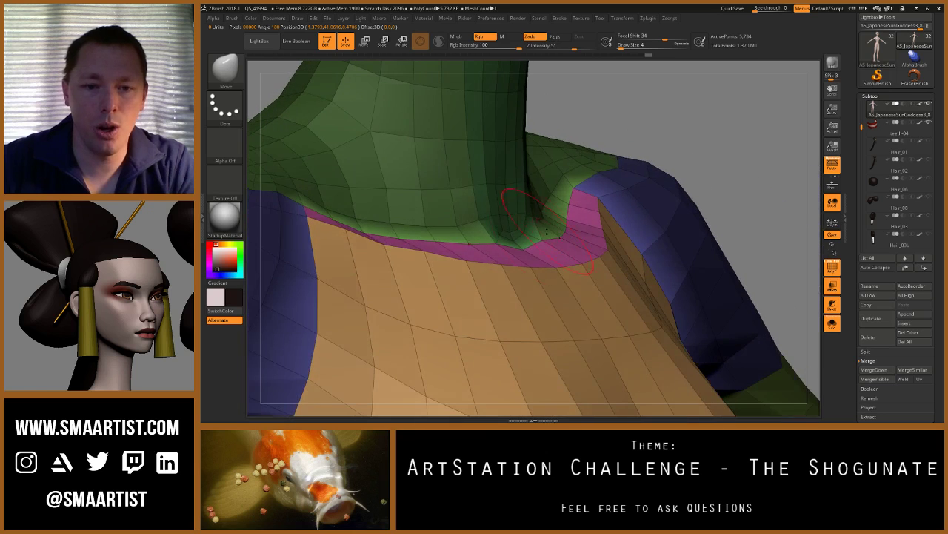
{"action": "mouse_move", "coordinate": [560, 236]}
{"action": "left_mouse_down"}
{"action": "mouse_move", "coordinate": [513, 251]}
{"action": "mouse_move", "coordinate": [533, 260]}
{"action": "mouse_move", "coordinate": [547, 239]}
{"action": "left_mouse_up"}
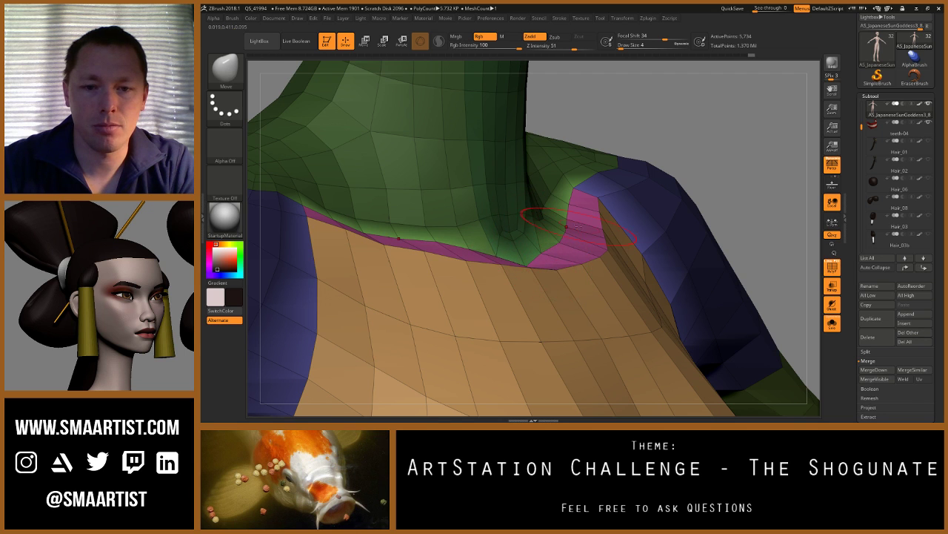
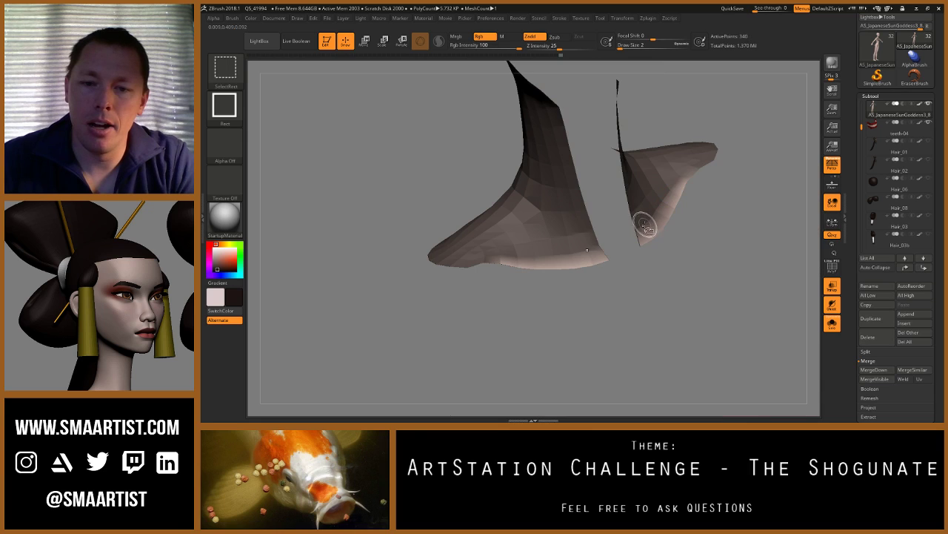
Step: Check the front throat polygroup in isolation, show the whole body again and save the project
{"action": "left_click", "coordinate": [680, 276], "text": "ctrl+shift"}
{"action": "left_click", "coordinate": [622, 247], "text": "ctrl+shift"}
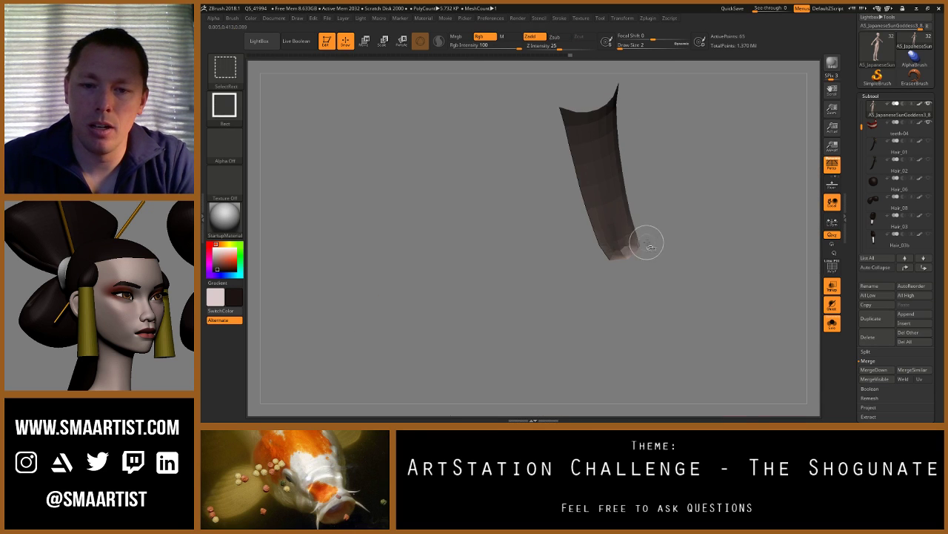
{"action": "mouse_move", "coordinate": [682, 270]}
{"action": "left_mouse_down"}
{"action": "mouse_move", "coordinate": [681, 245]}
{"action": "mouse_move", "coordinate": [671, 246]}
{"action": "left_mouse_up"}
{"action": "left_click", "coordinate": [692, 271], "text": "ctrl+shift"}
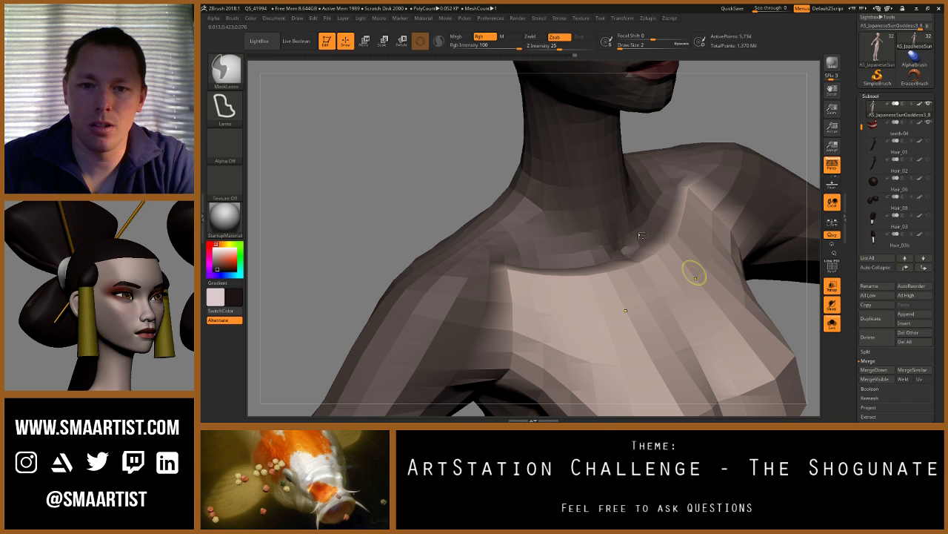
{"action": "key", "text": "ctrl+s"}
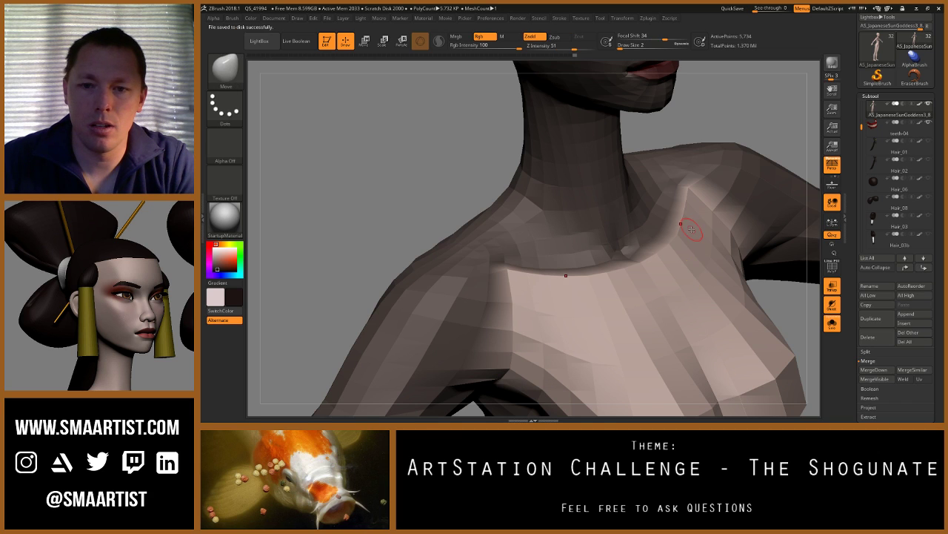
Step: Adjust the collarbone's profile at the neck with the Move brush at draw size 15, and check it with and without the polyframe
{"action": "mouse_move", "coordinate": [689, 230]}
{"action": "right_mouse_down"}
{"action": "mouse_move", "coordinate": [629, 236]}
{"action": "mouse_move", "coordinate": [663, 238]}
{"action": "mouse_move", "coordinate": [658, 261]}
{"action": "mouse_move", "coordinate": [642, 263]}
{"action": "right_mouse_up"}
{"action": "key", "text": "s"}
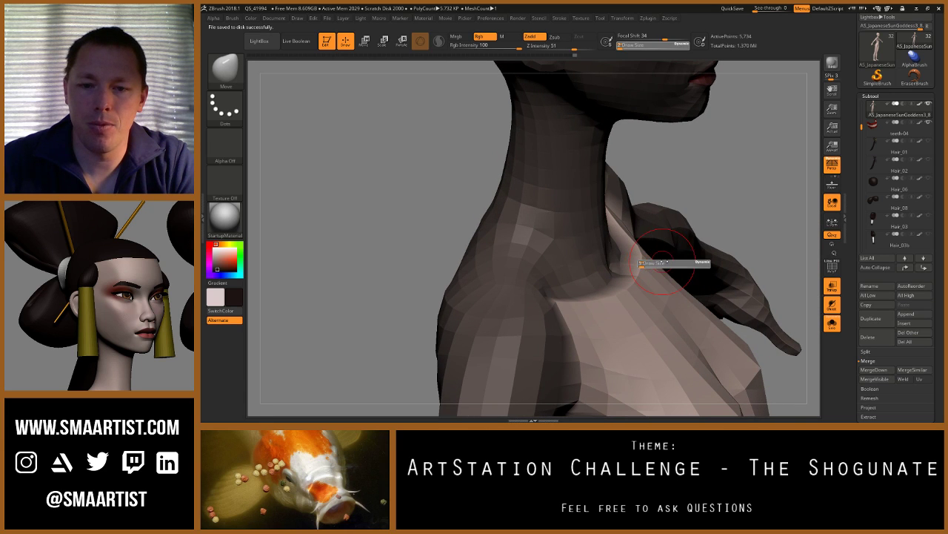
{"action": "left_click_drag", "start_coordinate": [639, 263], "coordinate": [708, 262]}
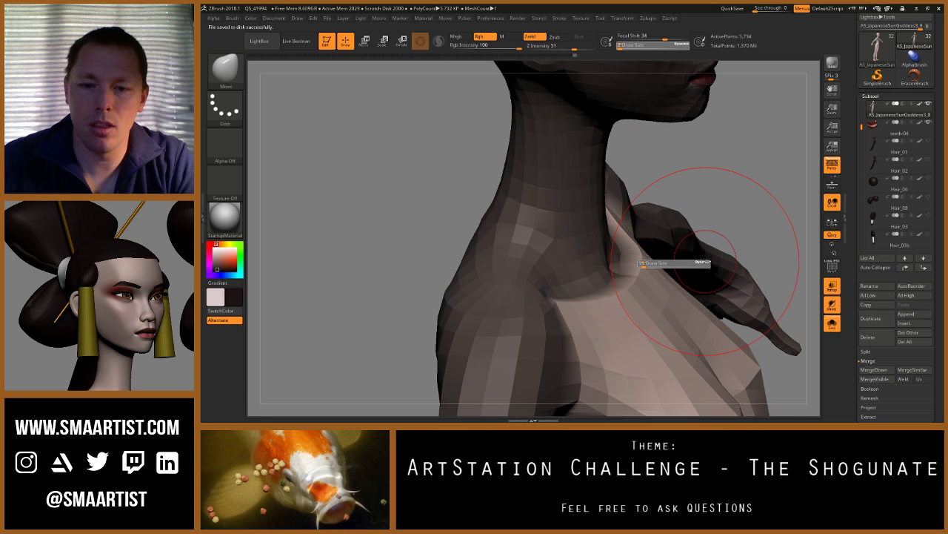
{"action": "mouse_move", "coordinate": [624, 251]}
{"action": "right_mouse_down"}
{"action": "mouse_move", "coordinate": [558, 250]}
{"action": "mouse_move", "coordinate": [567, 237]}
{"action": "mouse_move", "coordinate": [552, 235]}
{"action": "right_mouse_up"}
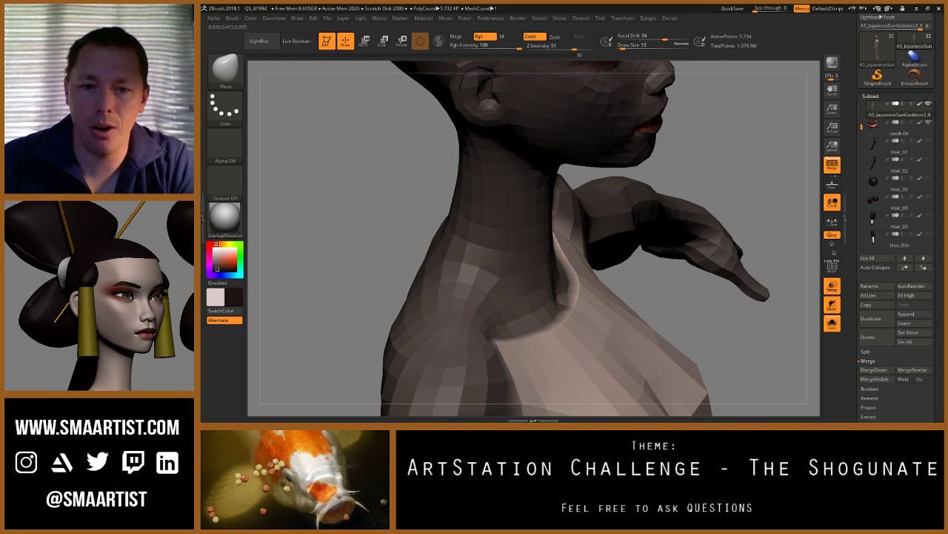
{"action": "mouse_move", "coordinate": [718, 178]}
{"action": "right_mouse_down"}
{"action": "mouse_move", "coordinate": [603, 148]}
{"action": "mouse_move", "coordinate": [629, 151]}
{"action": "mouse_move", "coordinate": [657, 184]}
{"action": "right_mouse_up"}
{"action": "key", "text": "shift+f"}
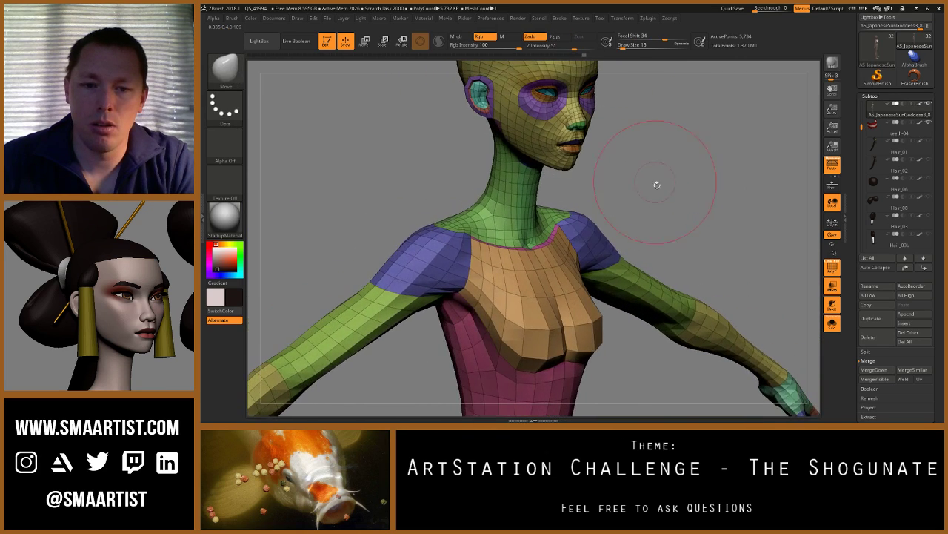
{"action": "key", "text": "shift+f"}
{"action": "mouse_move", "coordinate": [677, 241]}
{"action": "right_mouse_down", "text": "ctrl"}
{"action": "mouse_move", "coordinate": [657, 192]}
{"action": "mouse_move", "coordinate": [628, 179]}
{"action": "mouse_move", "coordinate": [662, 195]}
{"action": "mouse_move", "coordinate": [675, 174]}
{"action": "mouse_move", "coordinate": [672, 191]}
{"action": "mouse_move", "coordinate": [658, 192]}
{"action": "mouse_move", "coordinate": [649, 260]}
{"action": "right_mouse_up", "text": "ctrl"}
{"action": "right_click_drag", "start_coordinate": [531, 239], "coordinate": [512, 254]}
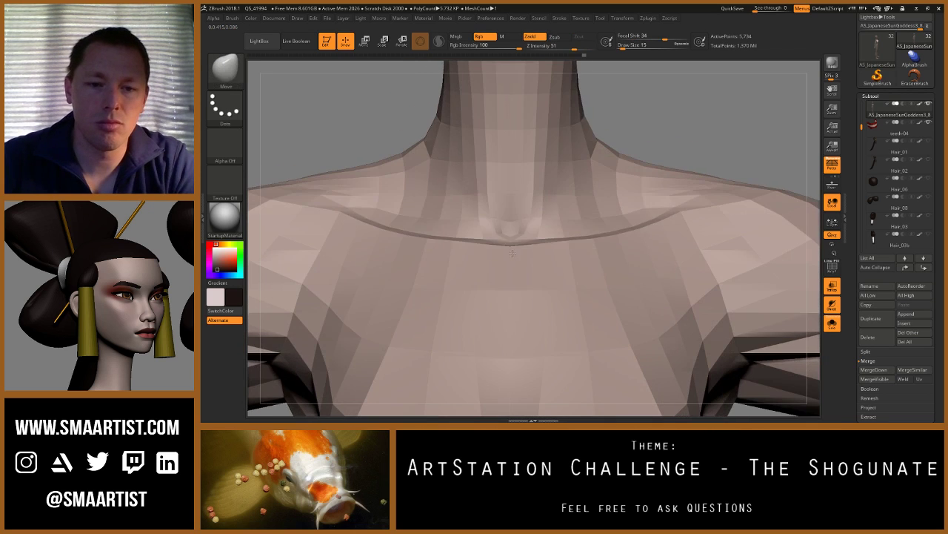
Step: Refine the centre of the collarbone line at the pit of the neck with the Move brush at draw size 3
{"action": "key", "text": "["}
{"action": "key", "text": "["}
{"action": "key", "text": "shift+f"}
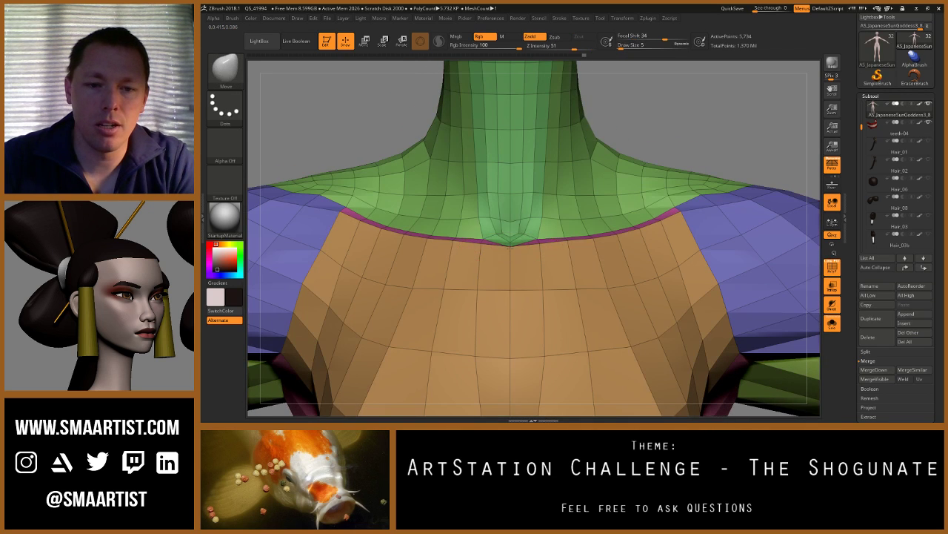
{"action": "type", "text": "s3"}
{"action": "key", "text": "Return"}
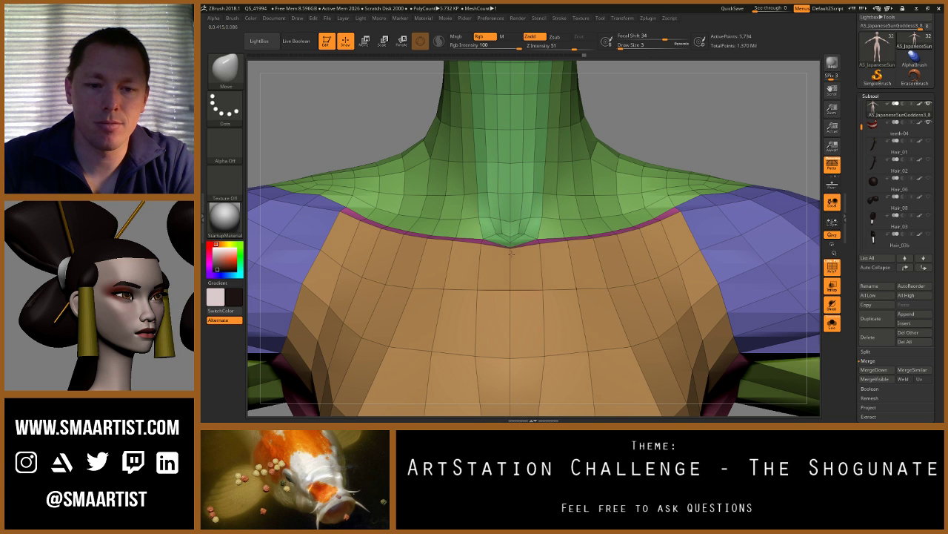
{"action": "right_click_drag", "start_coordinate": [510, 257], "coordinate": [570, 214]}
{"action": "key", "text": "shift+f"}
{"action": "mouse_move", "coordinate": [711, 194]}
{"action": "right_mouse_down"}
{"action": "mouse_move", "coordinate": [658, 181]}
{"action": "mouse_move", "coordinate": [632, 191]}
{"action": "right_mouse_up"}
Step: Raise the body by a subdivision level and refine the collarbone and shoulder with the Move brush at draw size 7
{"action": "key", "text": "d"}
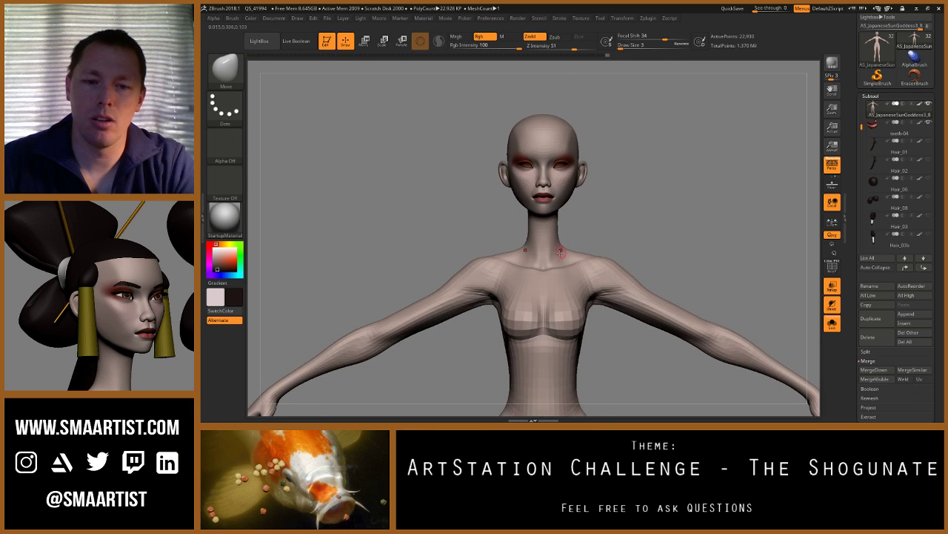
{"action": "right_click_drag", "start_coordinate": [561, 252], "coordinate": [630, 315], "text": "ctrl"}
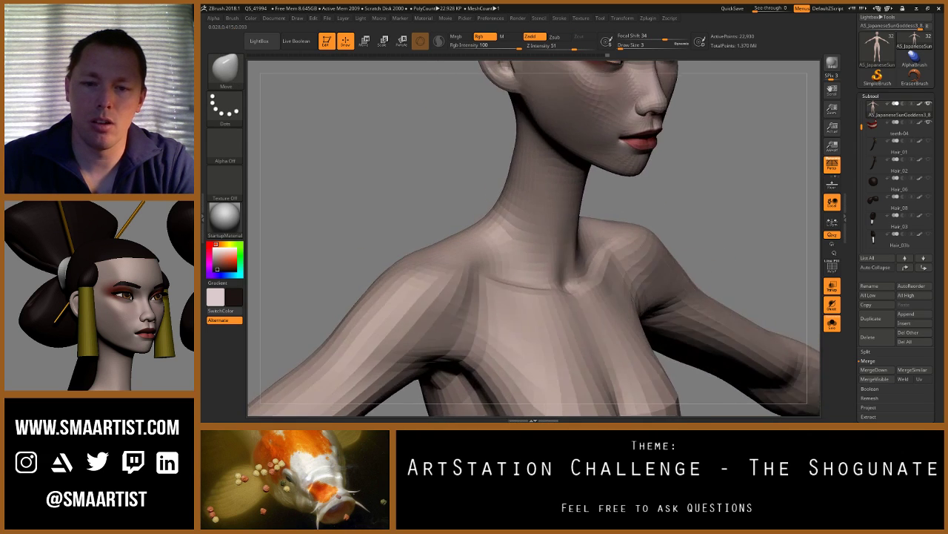
{"action": "right_click_drag", "start_coordinate": [602, 256], "coordinate": [618, 255]}
{"action": "key", "text": "s"}
{"action": "left_click_drag", "start_coordinate": [607, 246], "coordinate": [610, 246]}
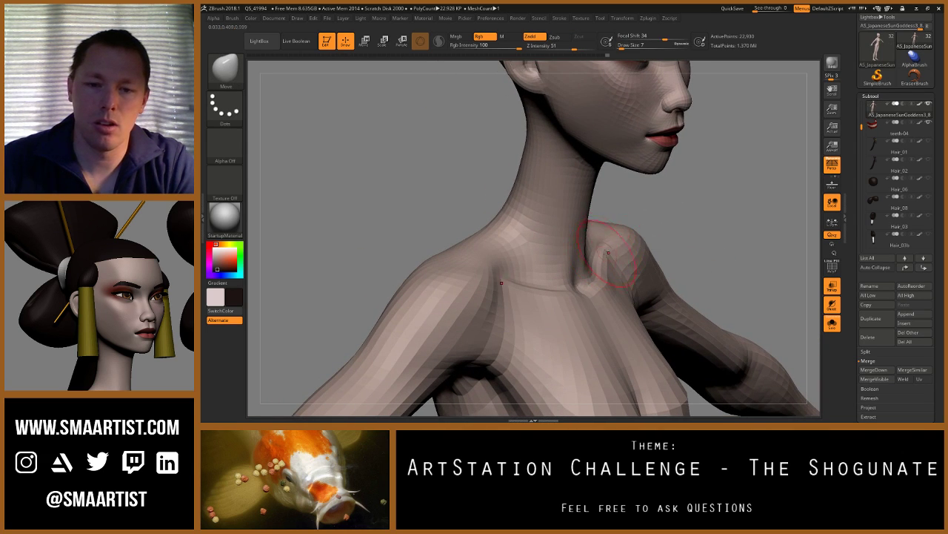
{"action": "right_click_drag", "start_coordinate": [610, 269], "coordinate": [571, 348]}
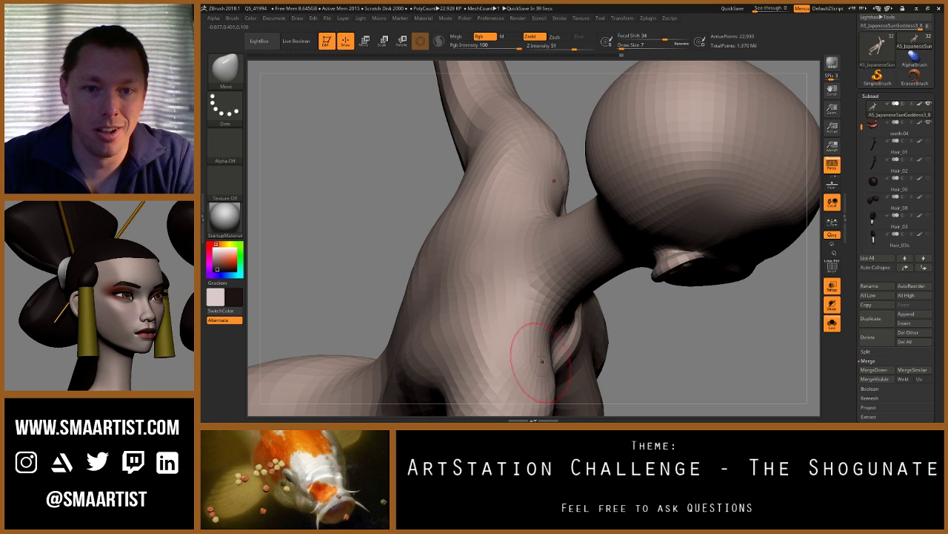
Step: Refine the upper chest below the collarbones with the Move brush at draw size 9
{"action": "right_click_drag", "start_coordinate": [638, 344], "coordinate": [541, 348]}
{"action": "right_click_drag", "start_coordinate": [604, 347], "coordinate": [583, 276], "text": "ctrl"}
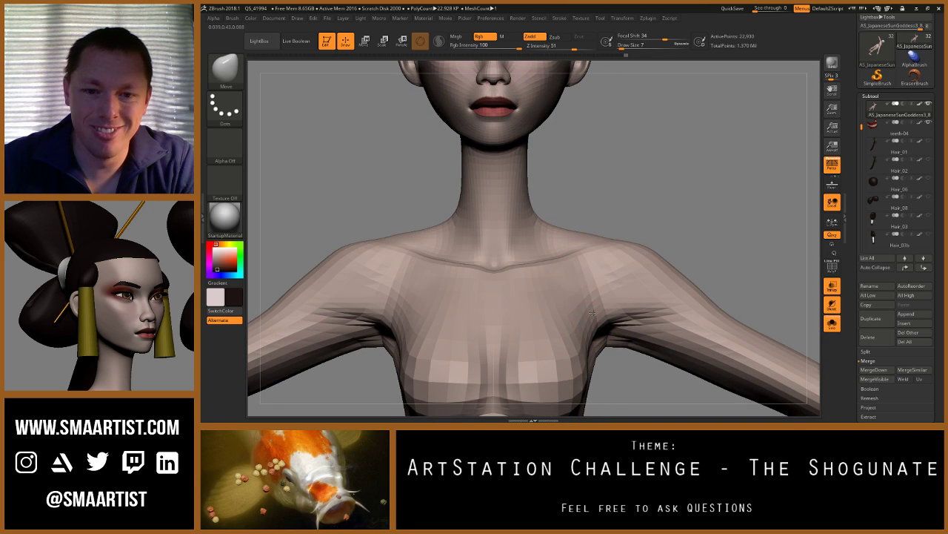
{"action": "right_click_drag", "start_coordinate": [586, 283], "coordinate": [586, 289]}
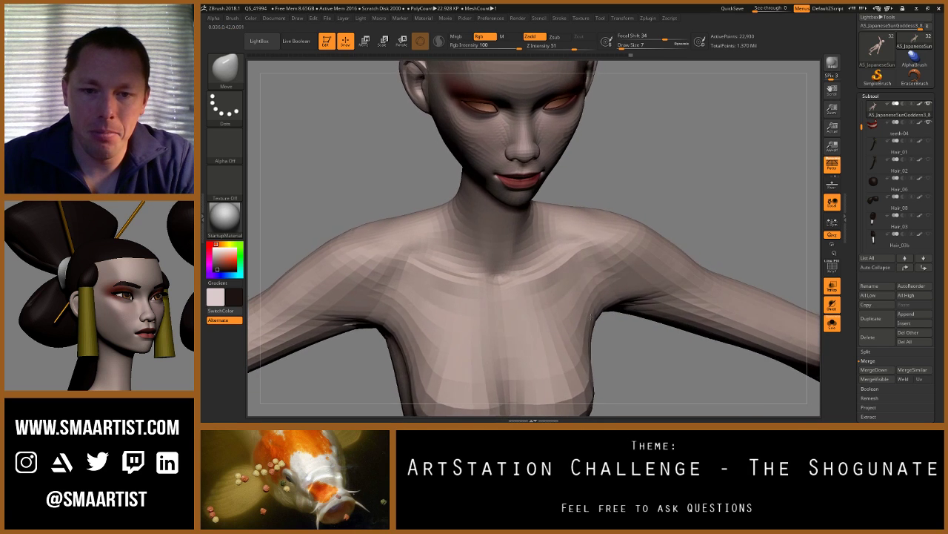
{"action": "key", "text": "s"}
{"action": "left_click", "coordinate": [587, 289]}
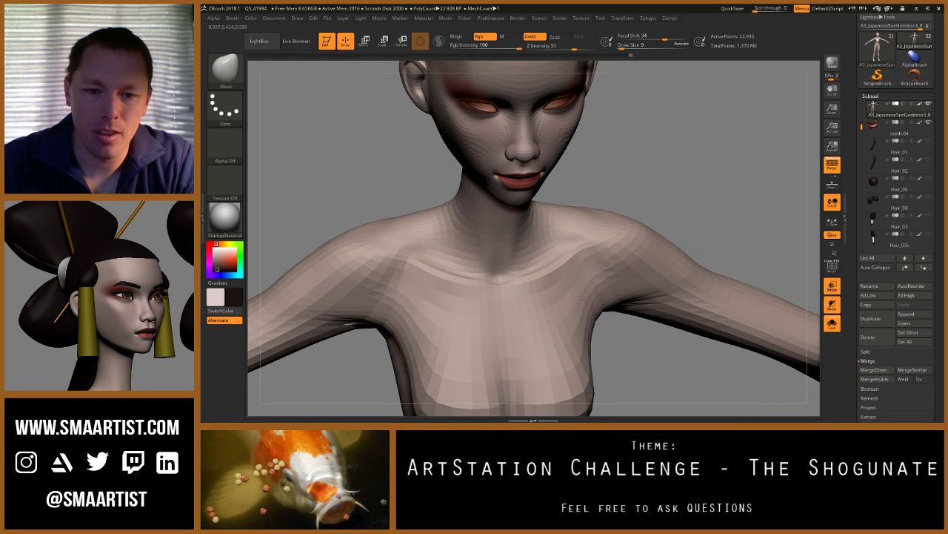
{"action": "right_click_drag", "start_coordinate": [587, 295], "coordinate": [553, 293]}
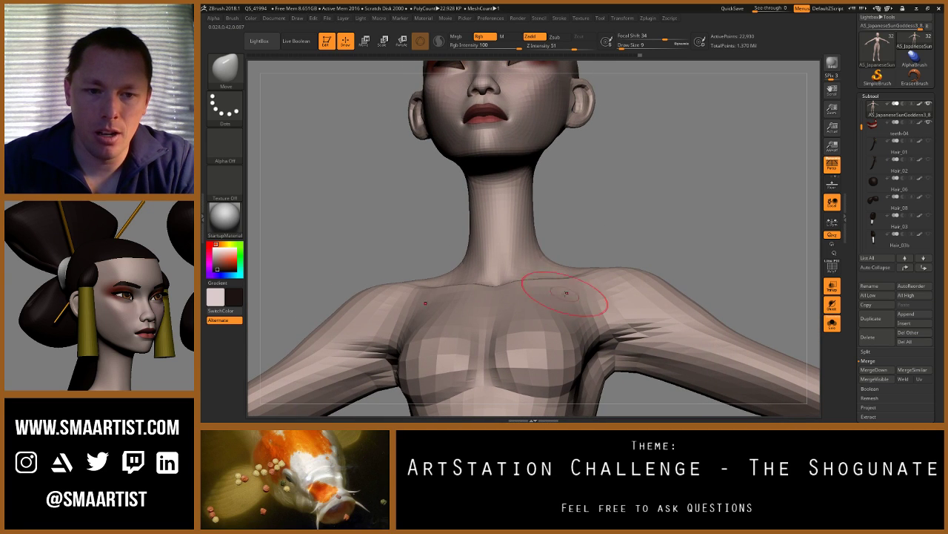
Step: Turn on the polyframe and mask everything except the orange chest polygroup
{"action": "mouse_move", "coordinate": [558, 300]}
{"action": "right_mouse_down"}
{"action": "mouse_move", "coordinate": [518, 311]}
{"action": "mouse_move", "coordinate": [536, 307]}
{"action": "mouse_move", "coordinate": [503, 371]}
{"action": "mouse_move", "coordinate": [499, 324]}
{"action": "right_mouse_up"}
{"action": "key", "text": "s"}
{"action": "mouse_move", "coordinate": [499, 324]}
{"action": "right_mouse_down", "text": "ctrl"}
{"action": "mouse_move", "coordinate": [495, 292]}
{"action": "mouse_move", "coordinate": [513, 297]}
{"action": "mouse_move", "coordinate": [517, 318]}
{"action": "mouse_move", "coordinate": [508, 322]}
{"action": "right_mouse_up", "text": "ctrl"}
{"action": "key", "text": "shift+f"}
{"action": "key", "text": "s"}
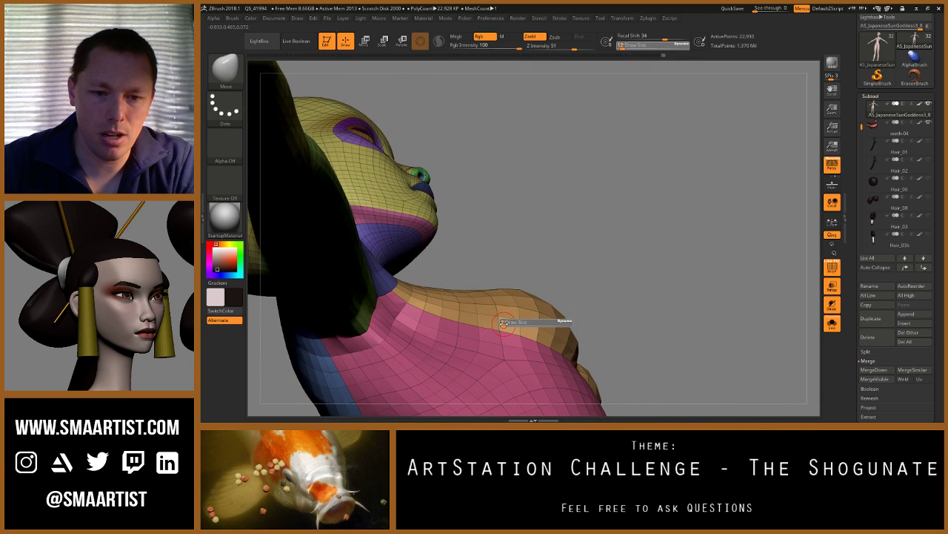
{"action": "key", "text": "w"}
{"action": "left_click", "coordinate": [519, 306], "text": "ctrl"}
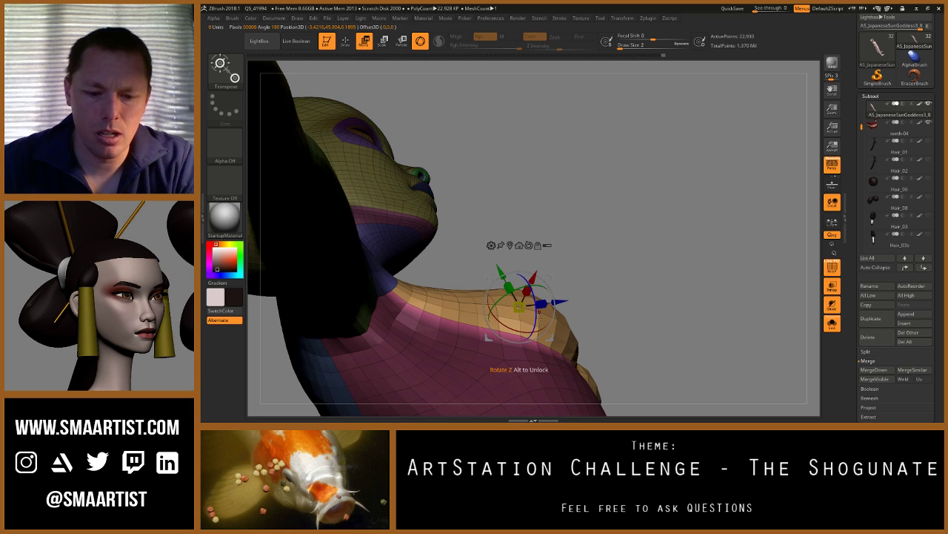
Step: Reshape the side edge of the unmasked chest polygroup with the Move brush at draw size 14
{"action": "key", "text": "b"}
{"action": "key", "text": "m"}
{"action": "key", "text": "v"}
{"action": "key", "text": "s"}
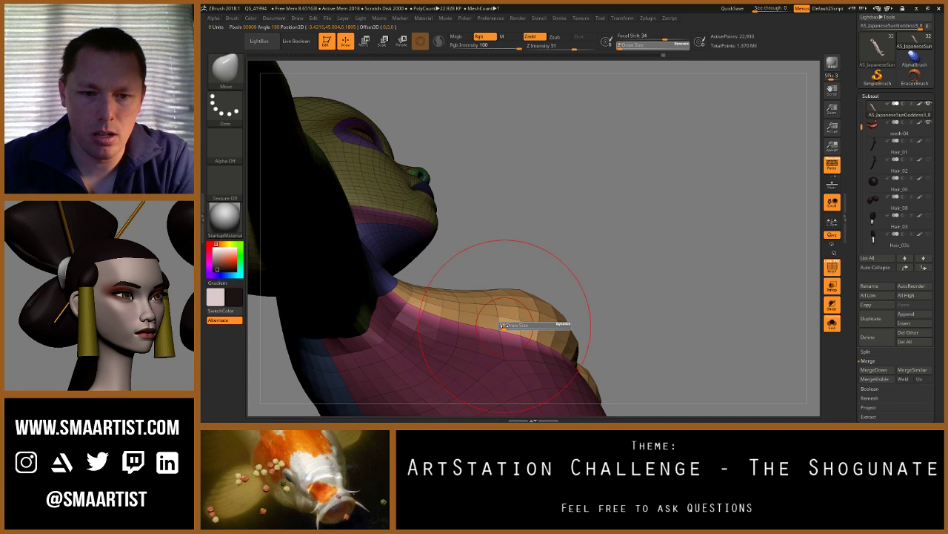
{"action": "left_click", "coordinate": [501, 326]}
{"action": "left_click_drag", "start_coordinate": [501, 336], "coordinate": [512, 337]}
{"action": "mouse_move", "coordinate": [538, 339]}
{"action": "right_mouse_down"}
{"action": "mouse_move", "coordinate": [555, 362]}
{"action": "mouse_move", "coordinate": [538, 327]}
{"action": "mouse_move", "coordinate": [552, 356]}
{"action": "right_mouse_up"}
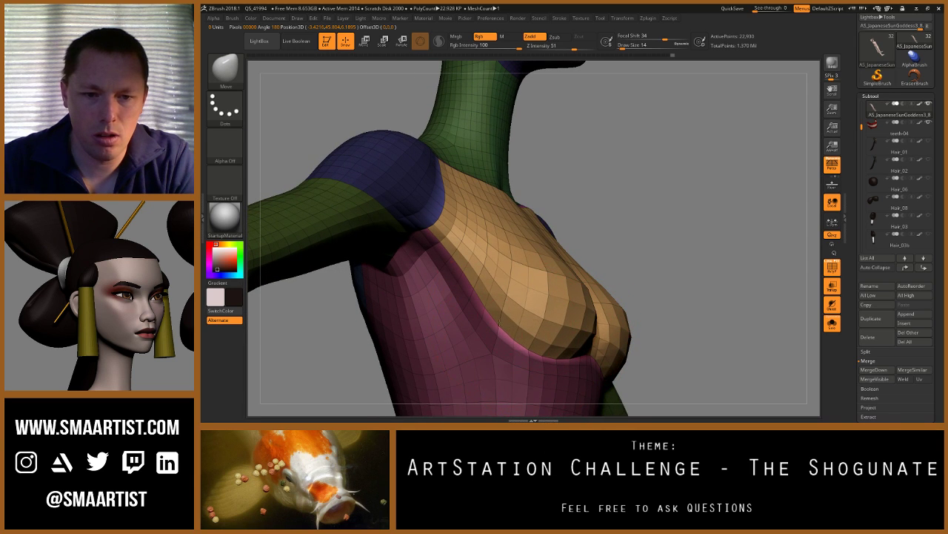
{"action": "right_click_drag", "start_coordinate": [430, 311], "coordinate": [465, 250]}
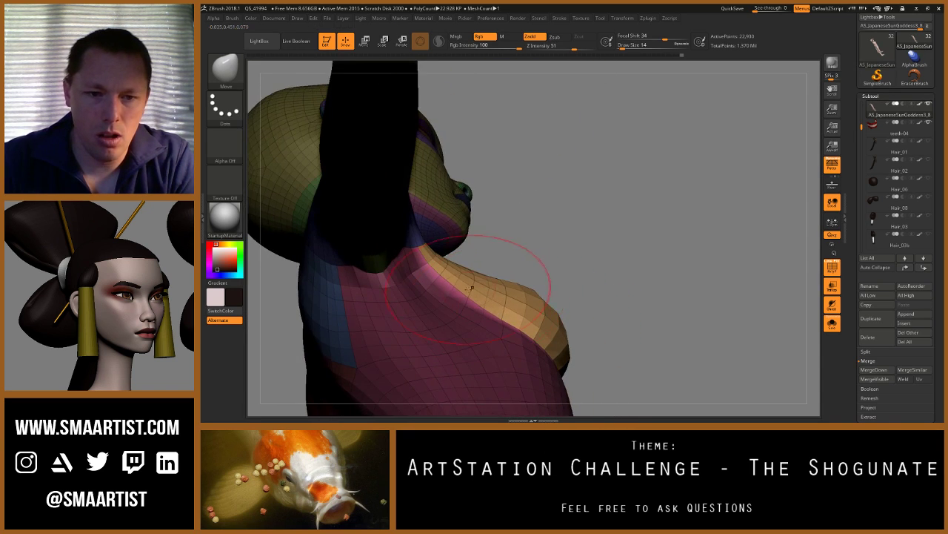
{"action": "mouse_move", "coordinate": [456, 285]}
{"action": "right_mouse_down"}
{"action": "mouse_move", "coordinate": [434, 308]}
{"action": "mouse_move", "coordinate": [461, 294]}
{"action": "mouse_move", "coordinate": [449, 279]}
{"action": "right_mouse_up"}
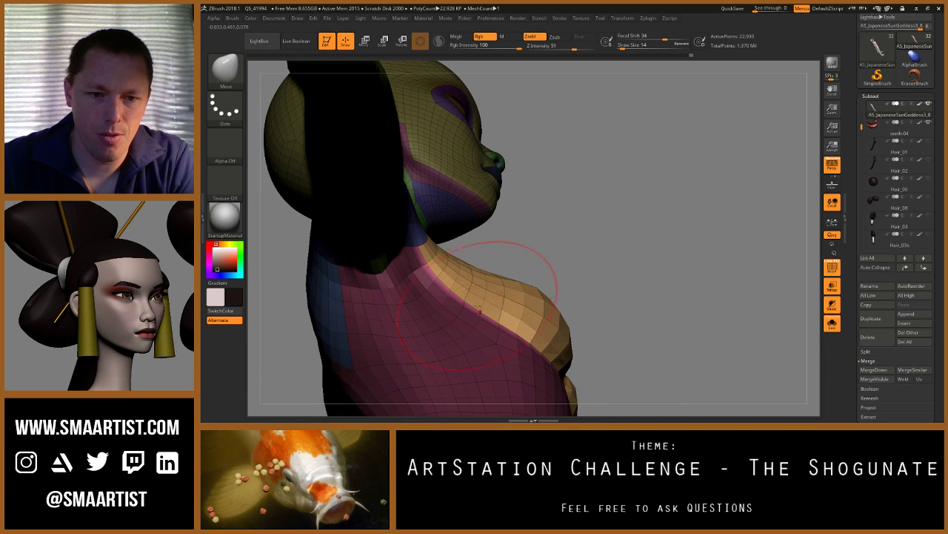
Step: Isolate the purple torso polygroup for editing by masking the rest of the body, with the orange chest polygroup fully masked
{"action": "mouse_move", "coordinate": [478, 311]}
{"action": "right_mouse_down"}
{"action": "mouse_move", "coordinate": [467, 300]}
{"action": "mouse_move", "coordinate": [503, 331]}
{"action": "mouse_move", "coordinate": [565, 352]}
{"action": "mouse_move", "coordinate": [553, 363]}
{"action": "right_mouse_up"}
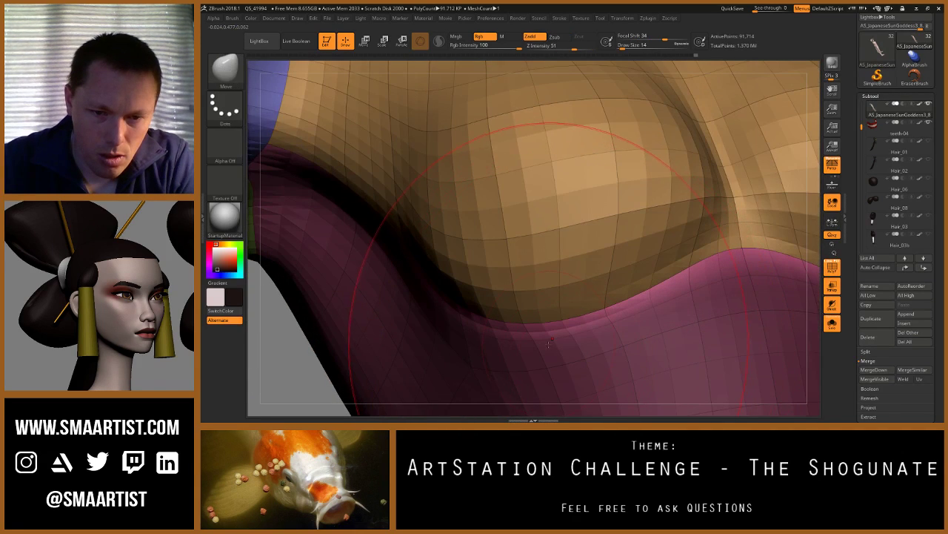
{"action": "key", "text": "s"}
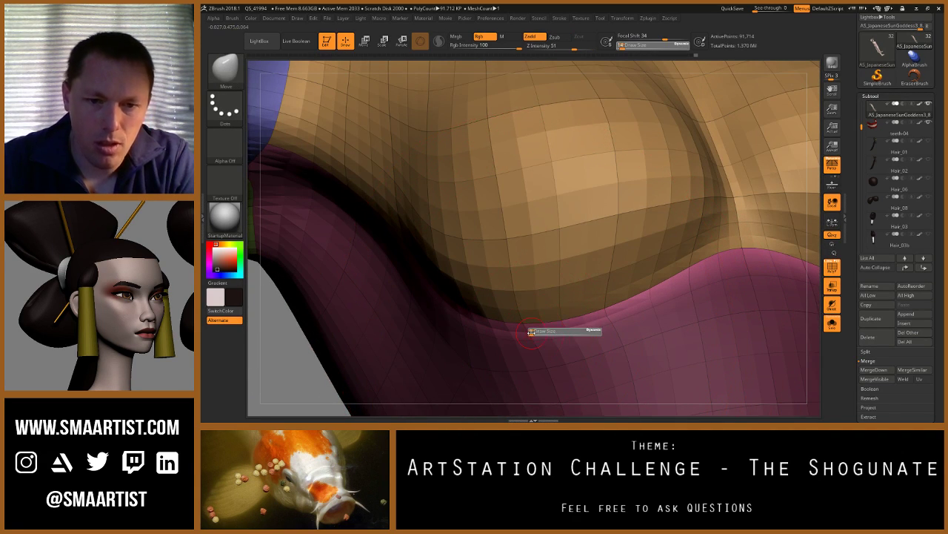
{"action": "right_click_drag", "start_coordinate": [430, 333], "coordinate": [373, 335], "text": "ctrl"}
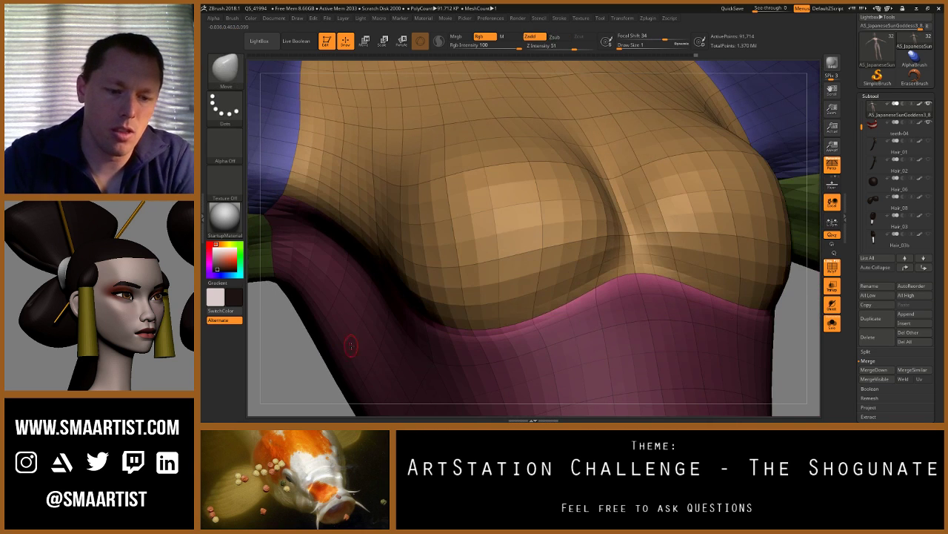
{"action": "key", "text": "w"}
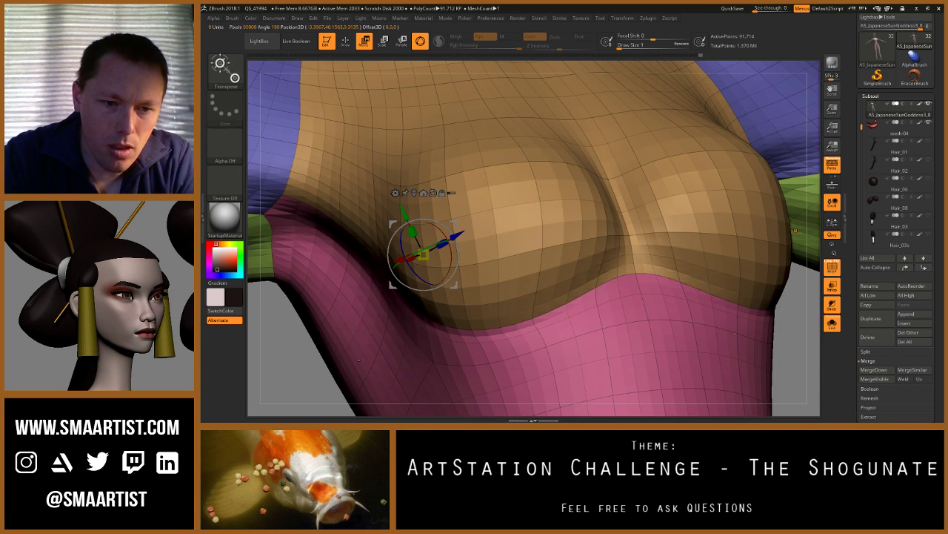
{"action": "left_click", "coordinate": [376, 357], "text": "ctrl"}
{"action": "right_click_drag", "start_coordinate": [400, 339], "coordinate": [459, 333], "text": "ctrl"}
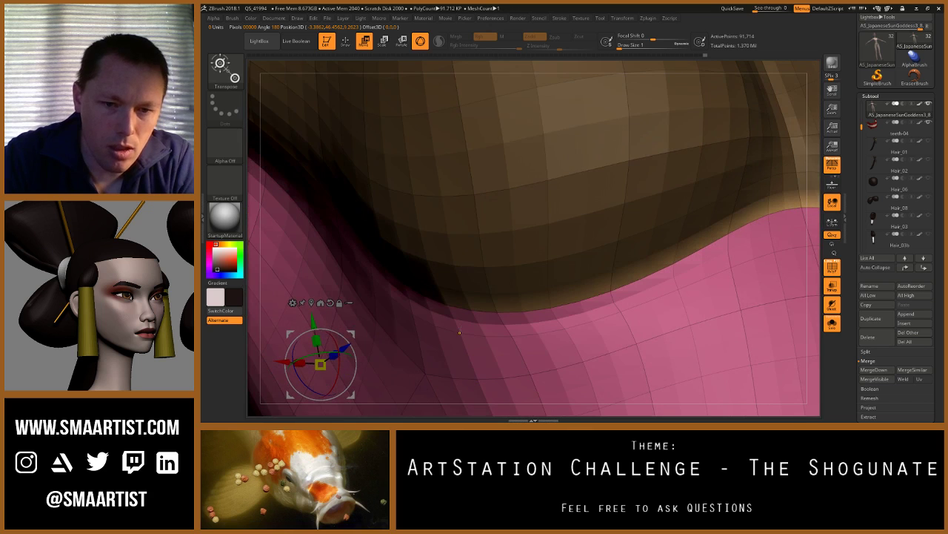
{"action": "key", "text": "q"}
{"action": "left_click", "coordinate": [474, 256], "text": "ctrl+shift"}
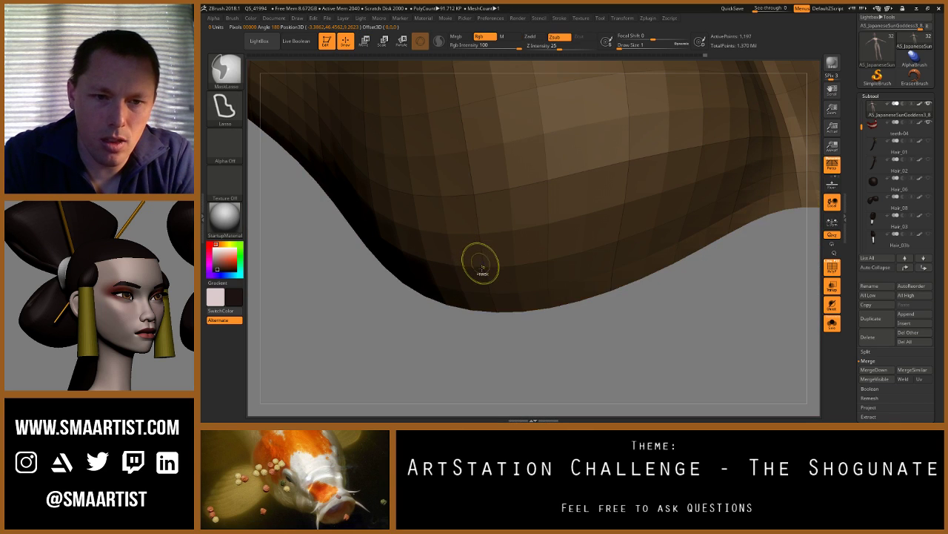
{"action": "left_click", "coordinate": [463, 374], "text": "ctrl+shift"}
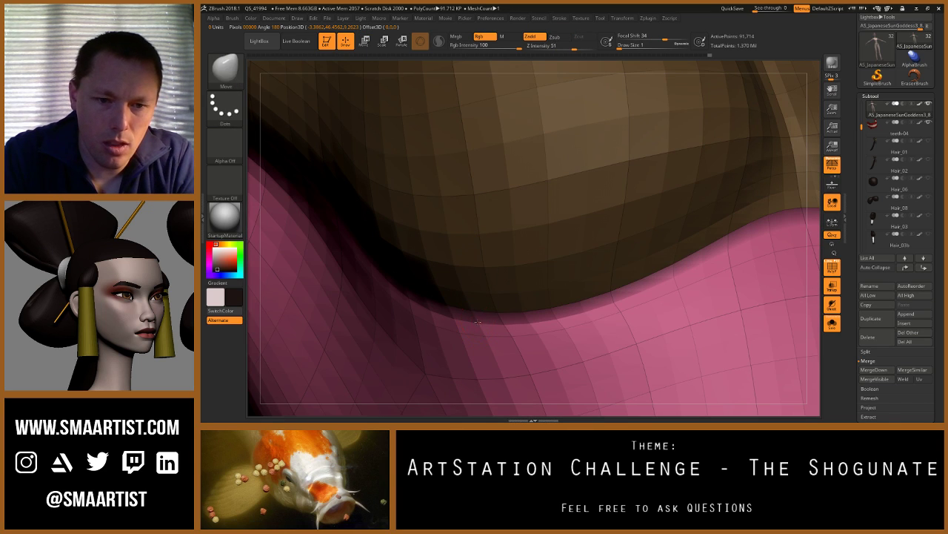
Step: Reshape the unmasked torso edge directly beneath the breast with the Move brush, using draw size 4 and draw size 2
{"action": "key", "text": "s"}
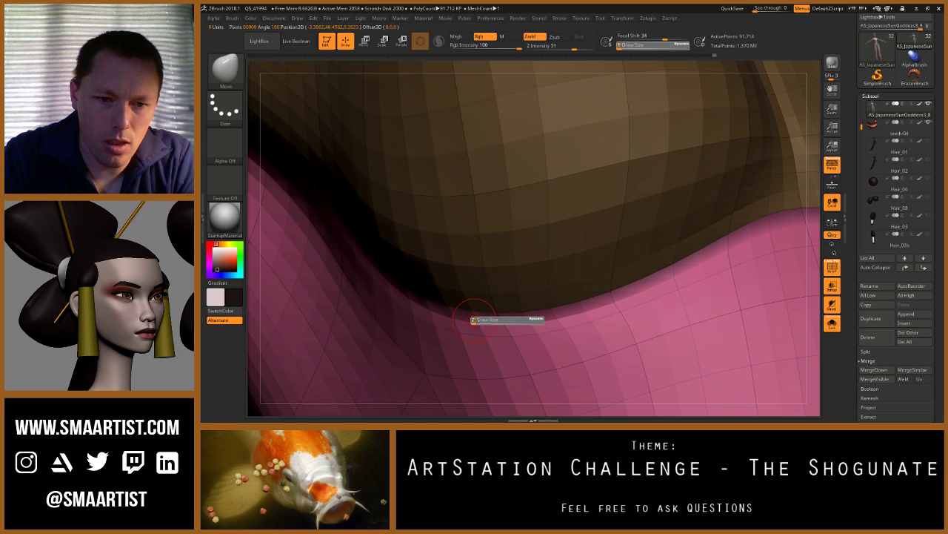
{"action": "left_click_drag", "start_coordinate": [475, 320], "coordinate": [429, 310]}
{"action": "key", "text": "s"}
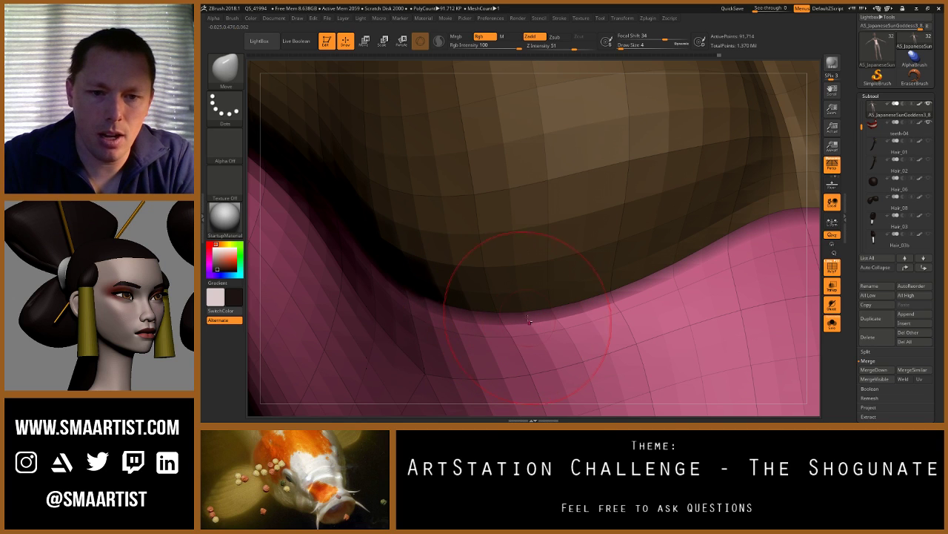
{"action": "left_click_drag", "start_coordinate": [530, 320], "coordinate": [535, 321]}
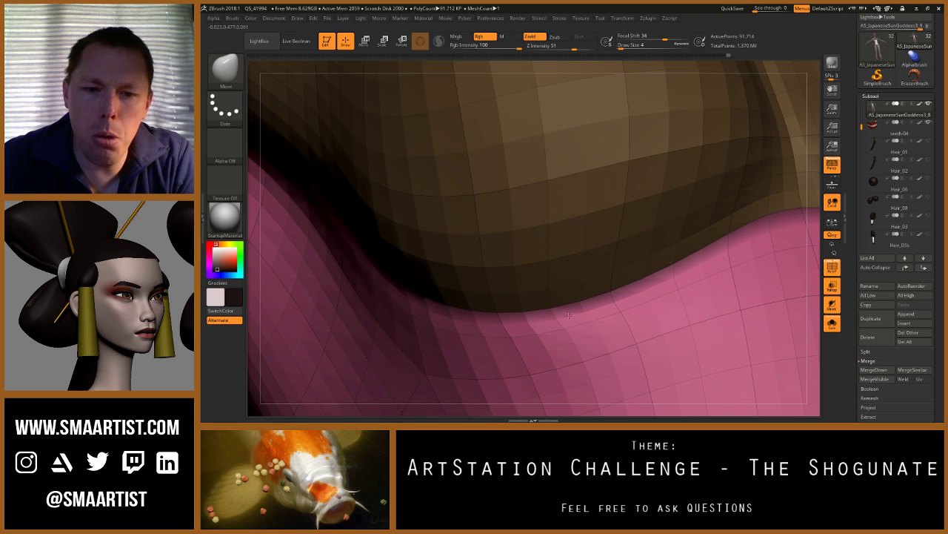
{"action": "left_click_drag", "start_coordinate": [573, 312], "coordinate": [578, 316]}
{"action": "mouse_move", "coordinate": [652, 315]}
{"action": "right_mouse_down"}
{"action": "mouse_move", "coordinate": [592, 296]}
{"action": "mouse_move", "coordinate": [601, 294]}
{"action": "right_mouse_up"}
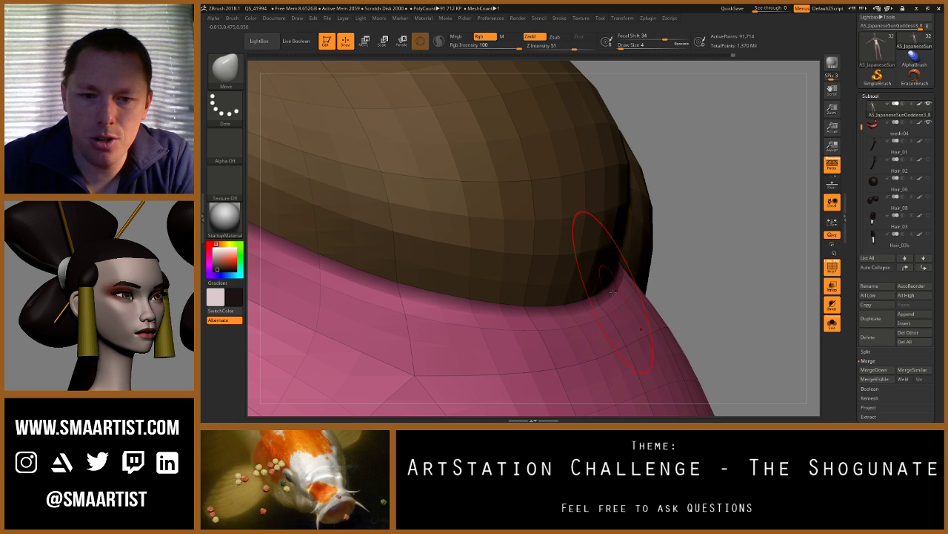
{"action": "key", "text": "s"}
{"action": "left_click_drag", "start_coordinate": [611, 294], "coordinate": [608, 295]}
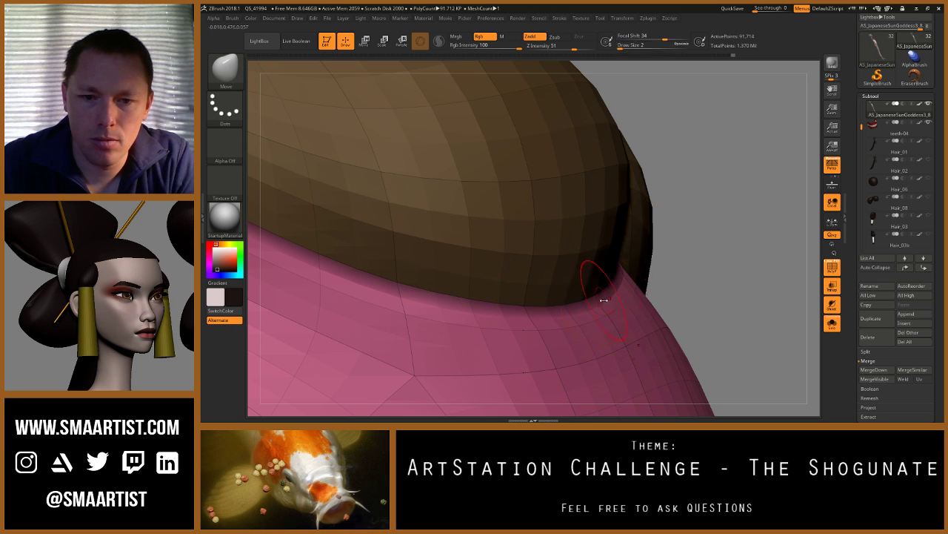
Step: Invert and adjust the mask, and remask the chest polygroup so only a thin torso strip beneath the breasts stays editable
{"action": "left_click", "coordinate": [710, 278], "text": "ctrl"}
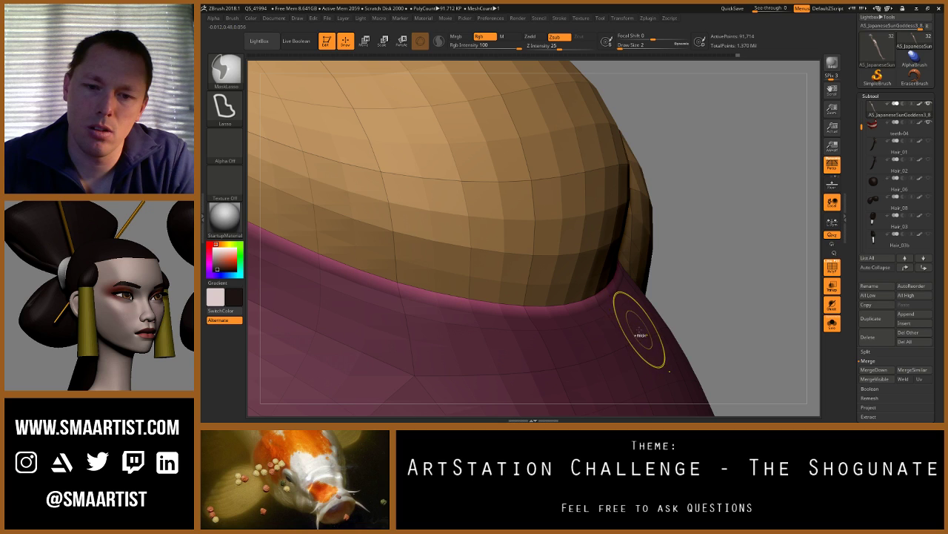
{"action": "left_click", "coordinate": [647, 328], "text": "ctrl"}
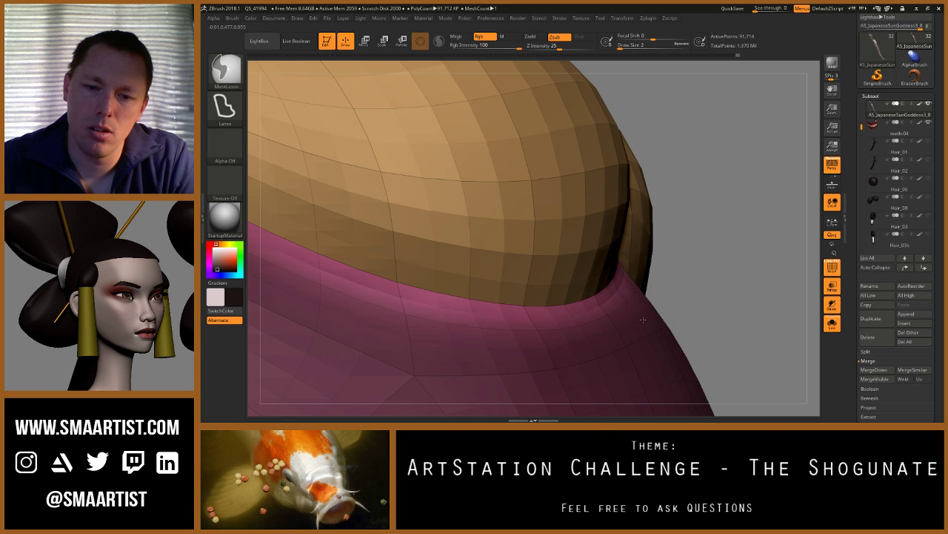
{"action": "left_click", "coordinate": [643, 327], "text": "ctrl"}
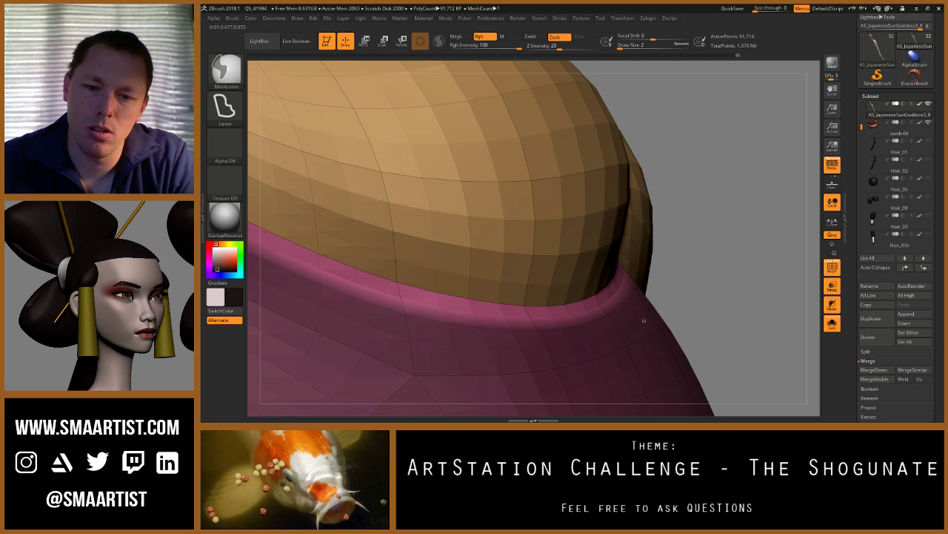
{"action": "left_click", "coordinate": [612, 257], "text": "ctrl+shift"}
{"action": "left_click", "coordinate": [708, 286], "text": "ctrl"}
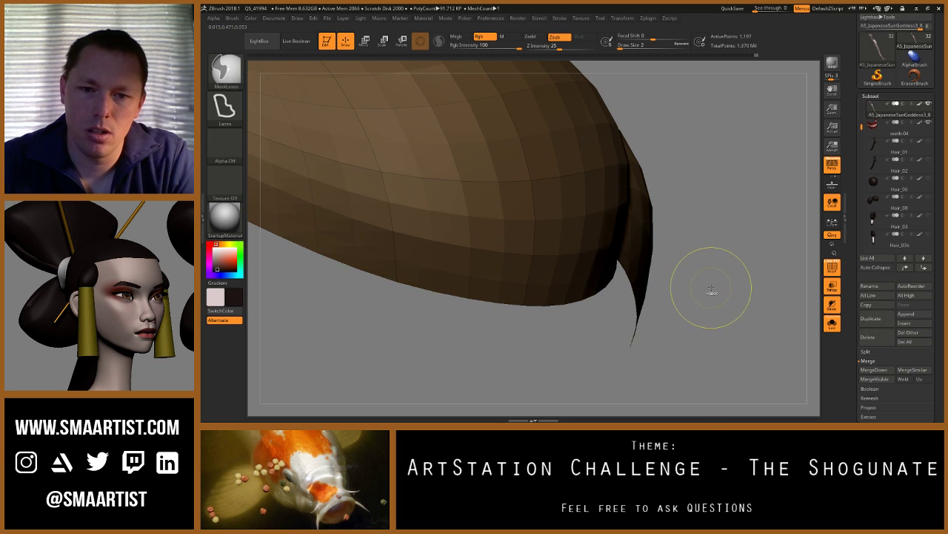
{"action": "left_click", "coordinate": [708, 287], "text": "ctrl+shift"}
Step: Shape the thin unmasked strip along the underside of the breast with the Move brush
{"action": "left_click_drag", "start_coordinate": [602, 305], "coordinate": [628, 283]}
{"action": "mouse_move", "coordinate": [632, 283]}
{"action": "right_mouse_down"}
{"action": "mouse_move", "coordinate": [553, 260]}
{"action": "mouse_move", "coordinate": [544, 277]}
{"action": "mouse_move", "coordinate": [513, 282]}
{"action": "mouse_move", "coordinate": [661, 291]}
{"action": "mouse_move", "coordinate": [453, 331]}
{"action": "mouse_move", "coordinate": [519, 308]}
{"action": "mouse_move", "coordinate": [555, 260]}
{"action": "mouse_move", "coordinate": [642, 236]}
{"action": "mouse_move", "coordinate": [595, 227]}
{"action": "mouse_move", "coordinate": [610, 289]}
{"action": "right_mouse_up"}
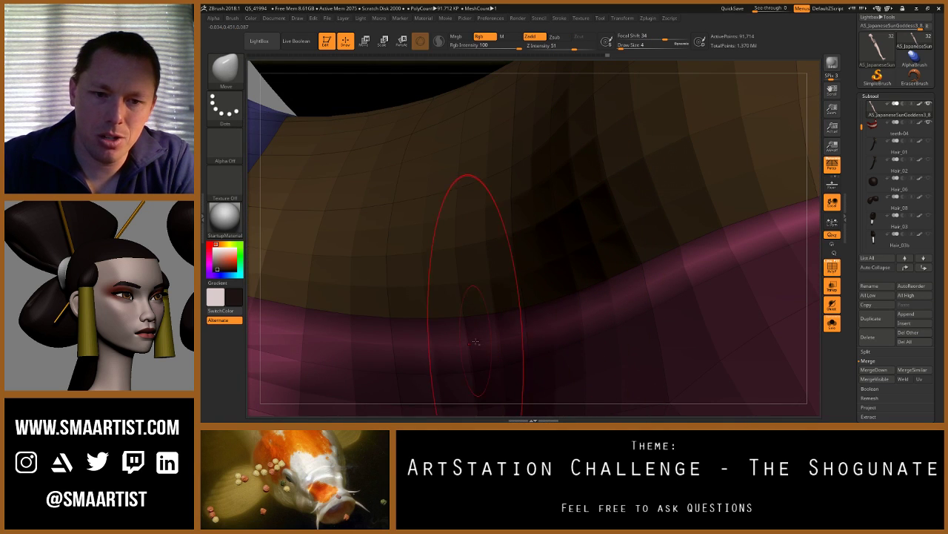
{"action": "mouse_move", "coordinate": [492, 333]}
{"action": "right_mouse_down", "text": "ctrl"}
{"action": "mouse_move", "coordinate": [533, 270]}
{"action": "mouse_move", "coordinate": [589, 267]}
{"action": "mouse_move", "coordinate": [540, 276]}
{"action": "mouse_move", "coordinate": [502, 163]}
{"action": "right_mouse_up", "text": "ctrl"}
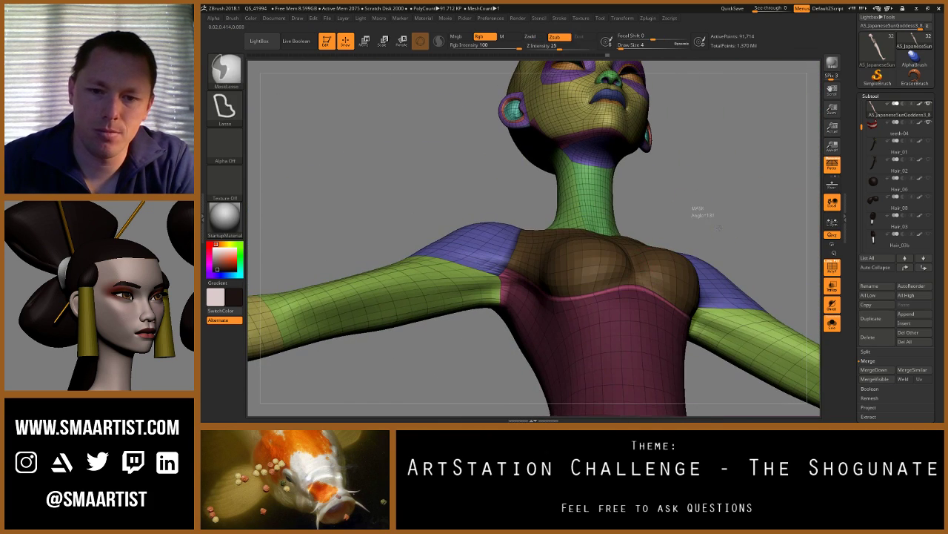
Step: Clear the mask, turn off the polyframe and lightly smooth the torso below the breasts with the Smooth brush at Z Intensity 9
{"action": "mouse_move", "coordinate": [699, 209]}
{"action": "right_mouse_down"}
{"action": "mouse_move", "coordinate": [714, 247]}
{"action": "mouse_move", "coordinate": [702, 324]}
{"action": "right_mouse_up"}
{"action": "key", "text": "shift+f"}
{"action": "mouse_move", "coordinate": [716, 358]}
{"action": "right_mouse_down", "text": "alt"}
{"action": "mouse_move", "coordinate": [613, 275]}
{"action": "mouse_move", "coordinate": [572, 283]}
{"action": "mouse_move", "coordinate": [537, 319]}
{"action": "right_mouse_up", "text": "alt"}
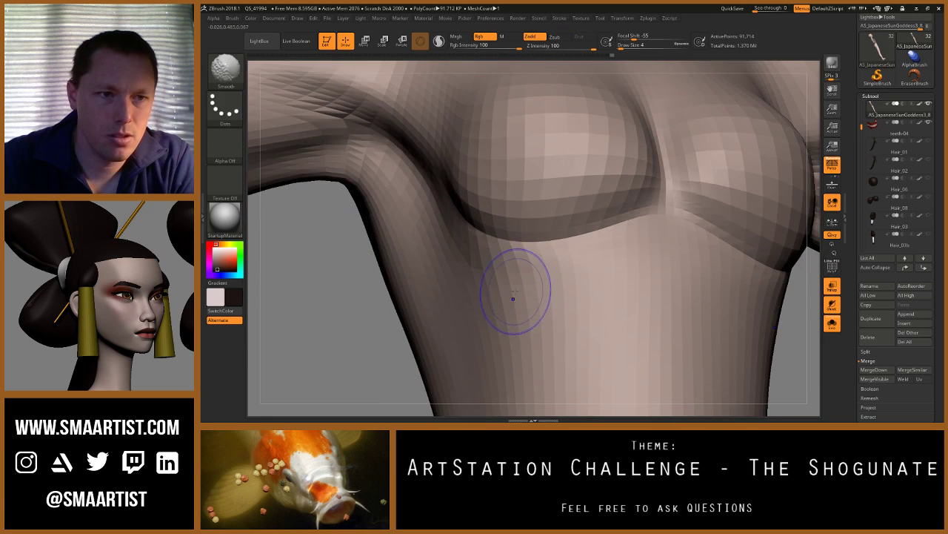
{"action": "left_click_drag", "start_coordinate": [593, 48], "coordinate": [590, 49]}
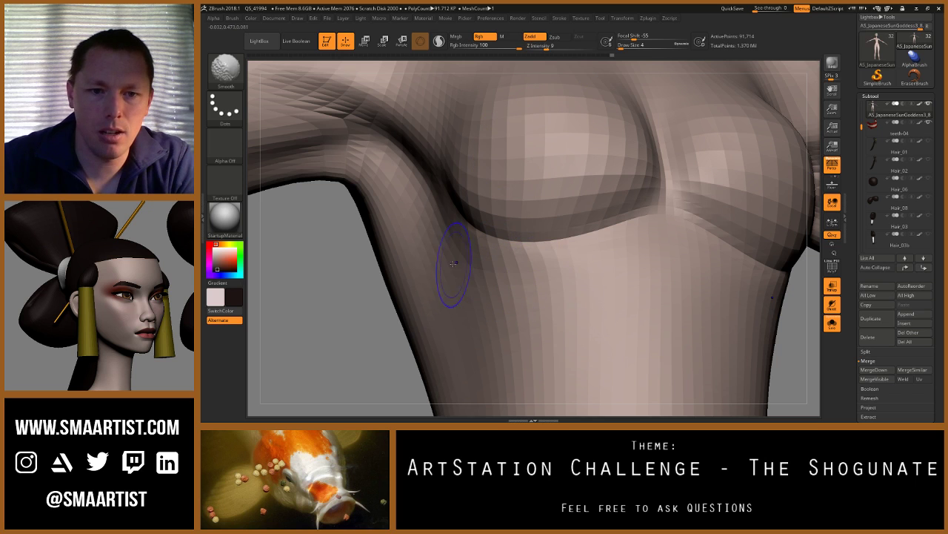
{"action": "left_click_drag", "start_coordinate": [550, 267], "coordinate": [592, 260], "text": "shift"}
{"action": "left_click_drag", "start_coordinate": [468, 250], "coordinate": [627, 281], "text": "shift"}
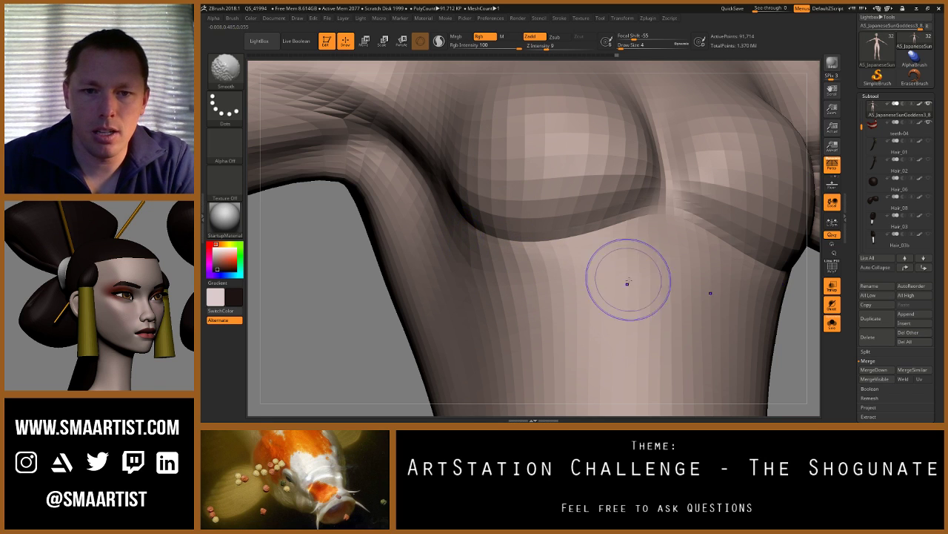
{"action": "mouse_move", "coordinate": [627, 282]}
{"action": "right_mouse_down", "text": "ctrl"}
{"action": "mouse_move", "coordinate": [595, 257]}
{"action": "mouse_move", "coordinate": [549, 302]}
{"action": "mouse_move", "coordinate": [527, 295]}
{"action": "mouse_move", "coordinate": [628, 278]}
{"action": "right_mouse_up", "text": "ctrl"}
Step: Mask everything except the chest polygroup, keeping the torso fully masked right up to the crease beneath the breasts
{"action": "key", "text": "w"}
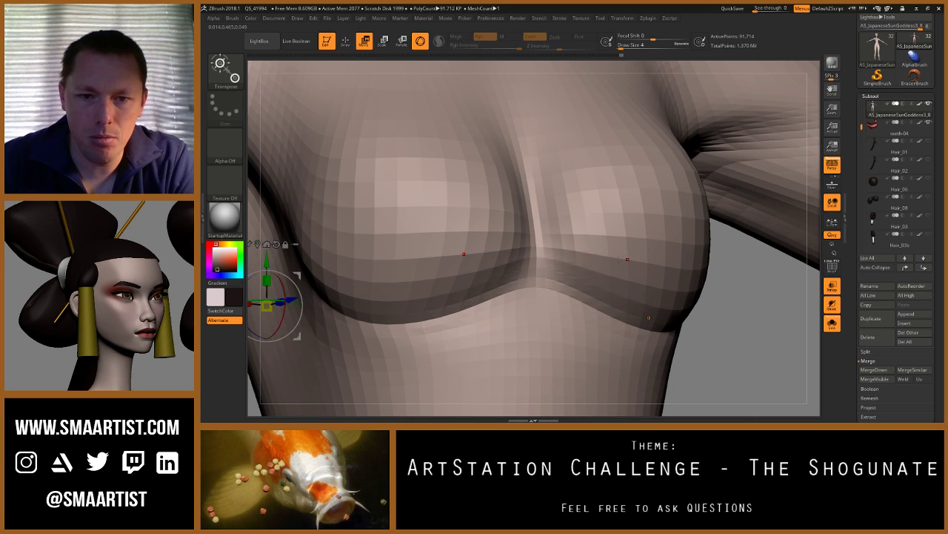
{"action": "left_click", "coordinate": [614, 250]}
{"action": "key", "text": "q"}
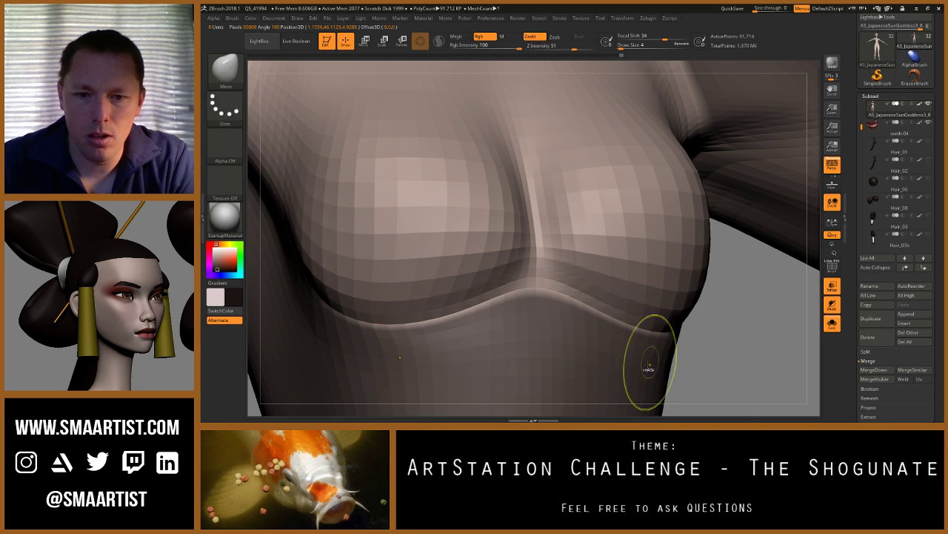
{"action": "left_click", "coordinate": [642, 375], "text": "ctrl+shift"}
{"action": "left_click", "coordinate": [647, 376], "text": "ctrl"}
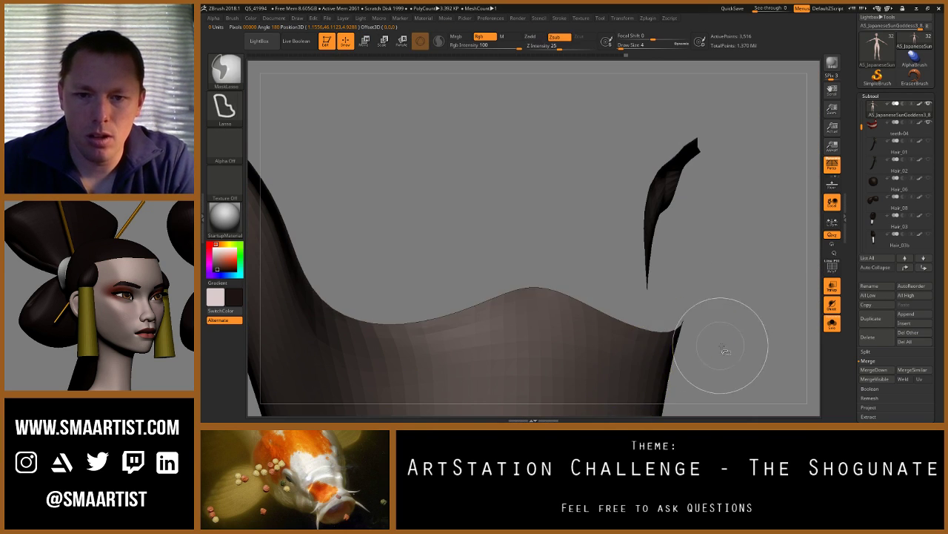
{"action": "left_click", "coordinate": [720, 348], "text": "ctrl+shift"}
Step: Smooth the chest surface at the lower cleavage at draw size 1, and turn off Rgb for the Smooth brush
{"action": "right_click_drag", "start_coordinate": [654, 326], "coordinate": [568, 282]}
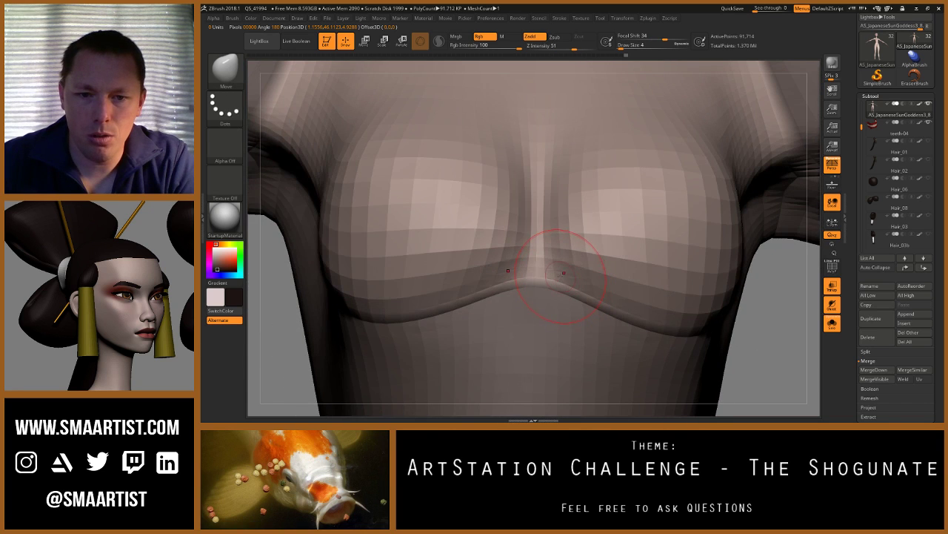
{"action": "key", "text": "s"}
{"action": "left_click", "coordinate": [558, 276]}
{"action": "left_click_drag", "start_coordinate": [559, 275], "coordinate": [561, 283], "text": "shift"}
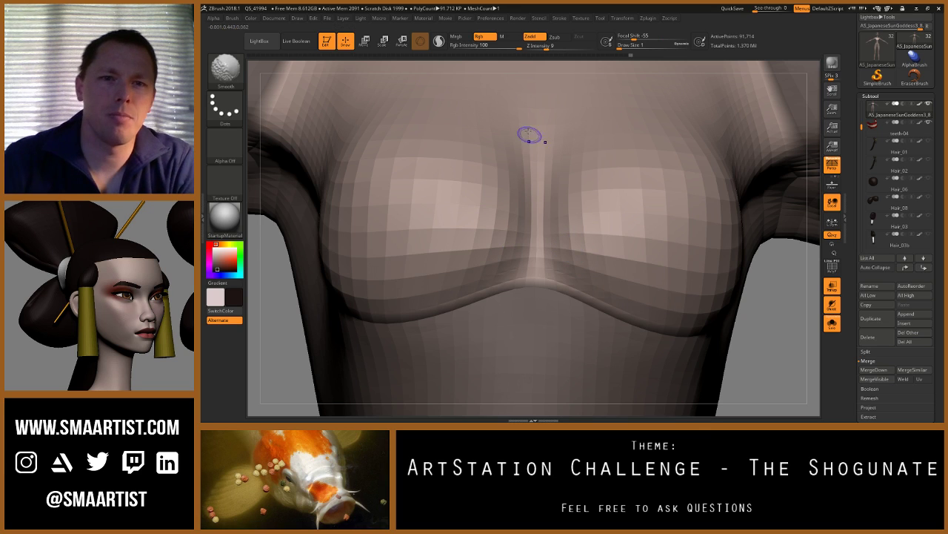
{"action": "left_click", "coordinate": [480, 36]}
Step: Refine the breast's lower edge from the cleavage toward the armpit with the Move brush at draw size 4, and smooth its outer end
{"action": "key", "text": "s"}
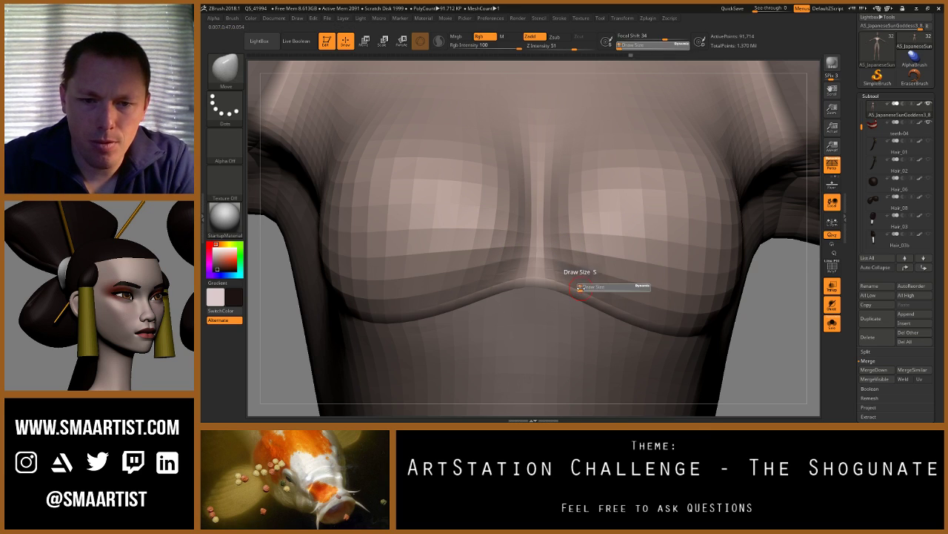
{"action": "right_click_drag", "start_coordinate": [608, 289], "coordinate": [579, 292]}
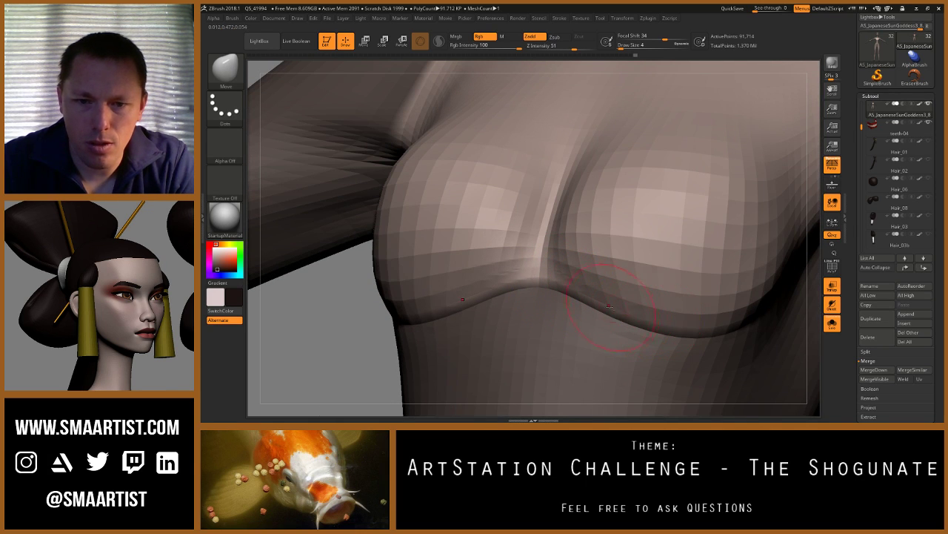
{"action": "mouse_move", "coordinate": [591, 298]}
{"action": "right_mouse_down"}
{"action": "mouse_move", "coordinate": [602, 293]}
{"action": "mouse_move", "coordinate": [612, 315]}
{"action": "mouse_move", "coordinate": [589, 297]}
{"action": "right_mouse_up"}
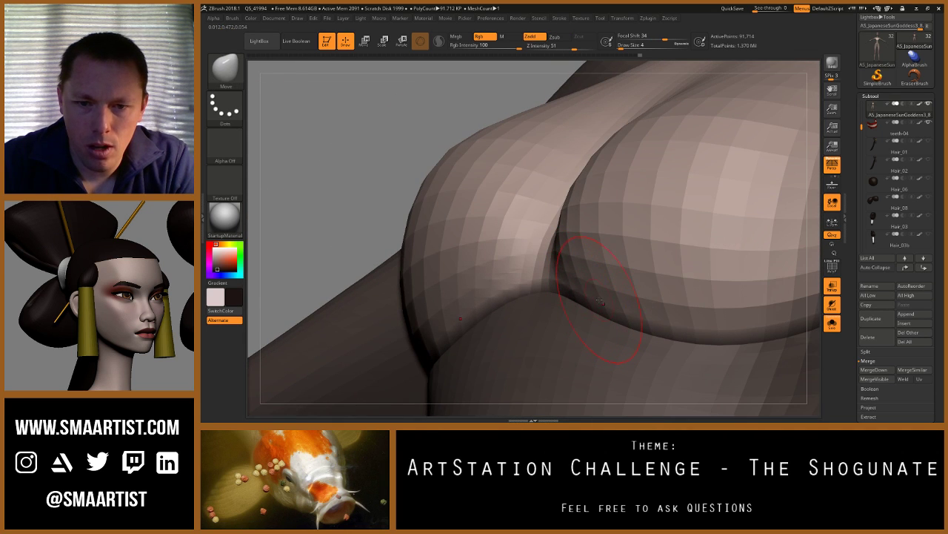
{"action": "mouse_move", "coordinate": [663, 303]}
{"action": "right_mouse_down"}
{"action": "mouse_move", "coordinate": [603, 277]}
{"action": "mouse_move", "coordinate": [568, 286]}
{"action": "right_mouse_up"}
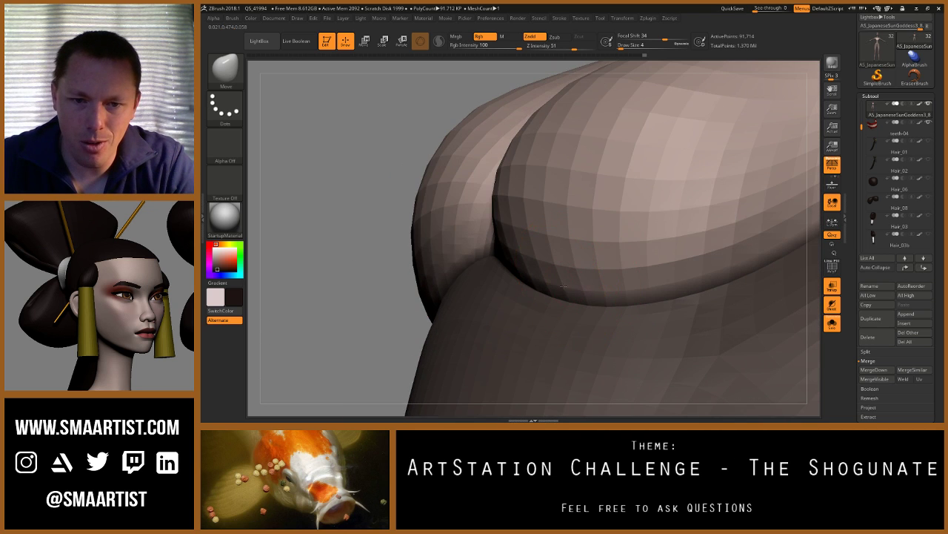
{"action": "right_click_drag", "start_coordinate": [672, 282], "coordinate": [629, 281]}
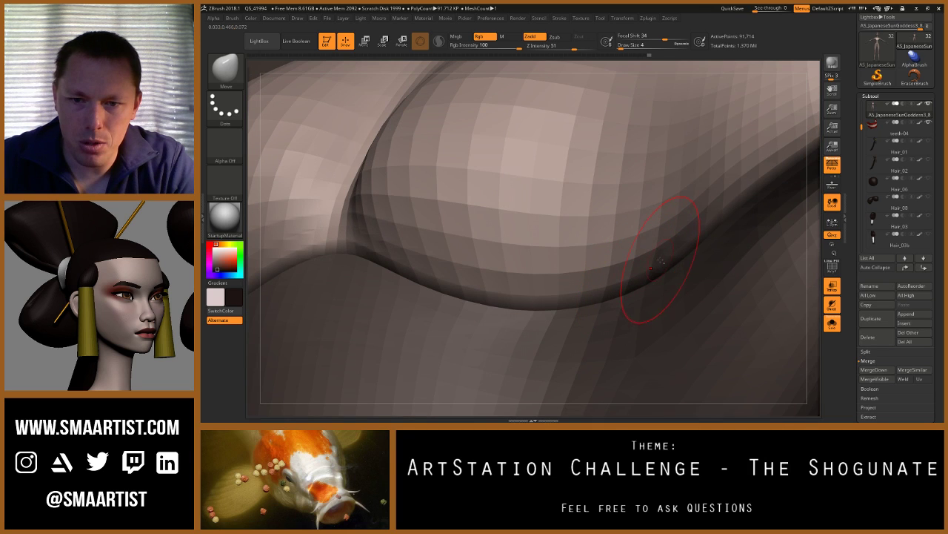
{"action": "left_click_drag", "start_coordinate": [695, 238], "coordinate": [687, 241]}
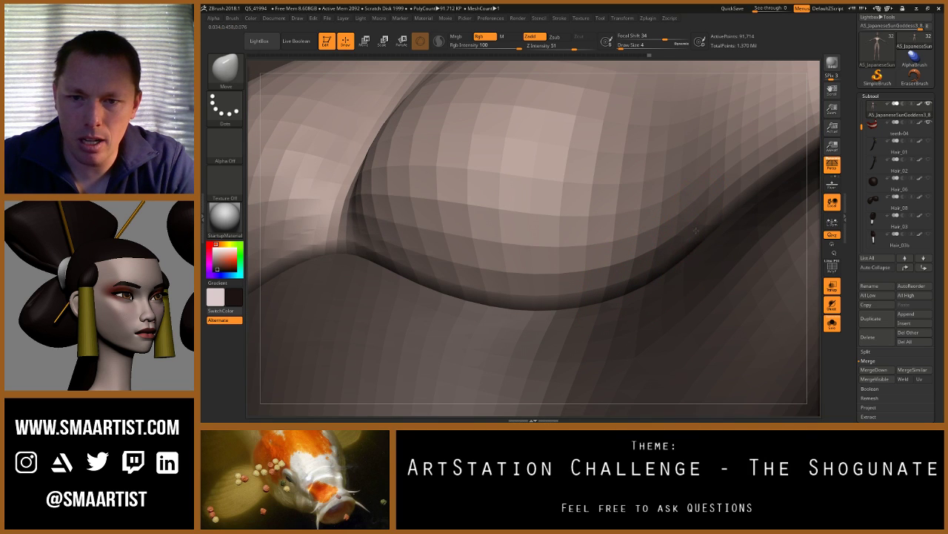
{"action": "right_click_drag", "start_coordinate": [695, 246], "coordinate": [634, 215], "text": "ctrl"}
{"action": "left_click_drag", "start_coordinate": [698, 231], "coordinate": [699, 230], "text": "shift"}
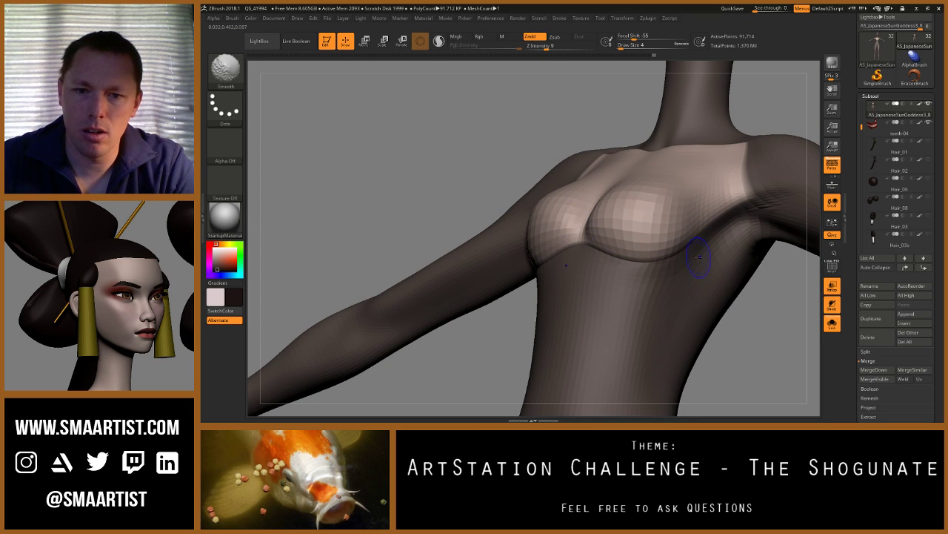
Step: Clear the mask from the body and check the figure from the front with the polyframe off
{"action": "key", "text": "shift+f"}
{"action": "right_click_drag", "start_coordinate": [716, 300], "coordinate": [686, 318], "text": "ctrl"}
{"action": "key", "text": "shift+f"}
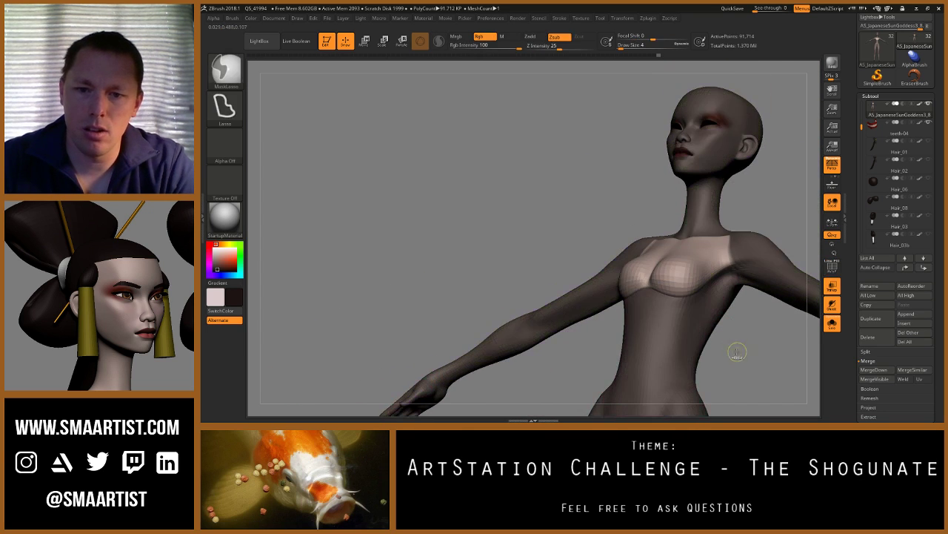
{"action": "right_click_drag", "start_coordinate": [737, 353], "coordinate": [670, 317]}
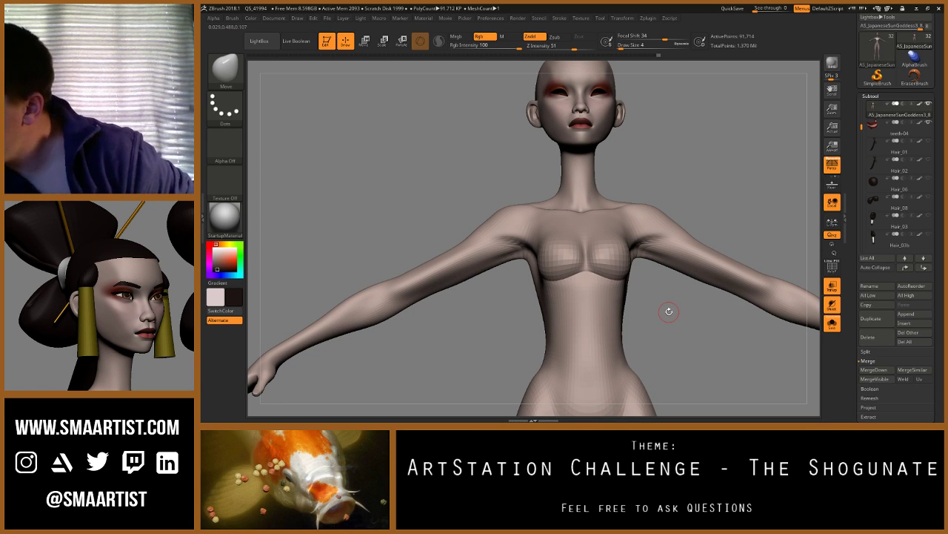
Step: Turn off Solo and transparency to display the whole character with the hair and coat base
{"action": "right_click_drag", "start_coordinate": [658, 158], "coordinate": [640, 272], "text": "alt"}
{"action": "mouse_move", "coordinate": [639, 272]}
{"action": "right_mouse_down", "text": "ctrl"}
{"action": "mouse_move", "coordinate": [646, 289]}
{"action": "mouse_move", "coordinate": [673, 272]}
{"action": "mouse_move", "coordinate": [682, 289]}
{"action": "right_mouse_up", "text": "ctrl"}
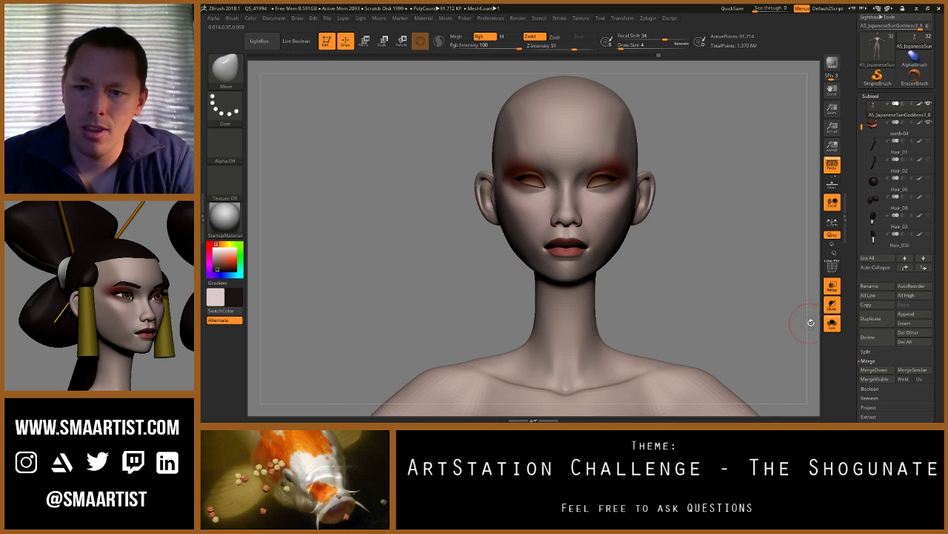
{"action": "left_click", "coordinate": [833, 324]}
{"action": "left_click_drag", "start_coordinate": [686, 250], "coordinate": [699, 277]}
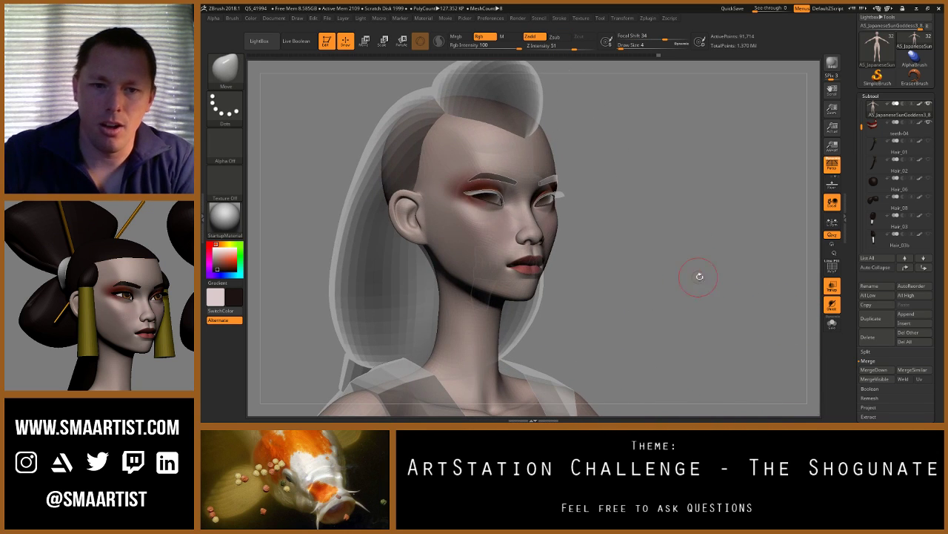
{"action": "left_click", "coordinate": [831, 290]}
{"action": "right_click_drag", "start_coordinate": [705, 307], "coordinate": [678, 205], "text": "ctrl"}
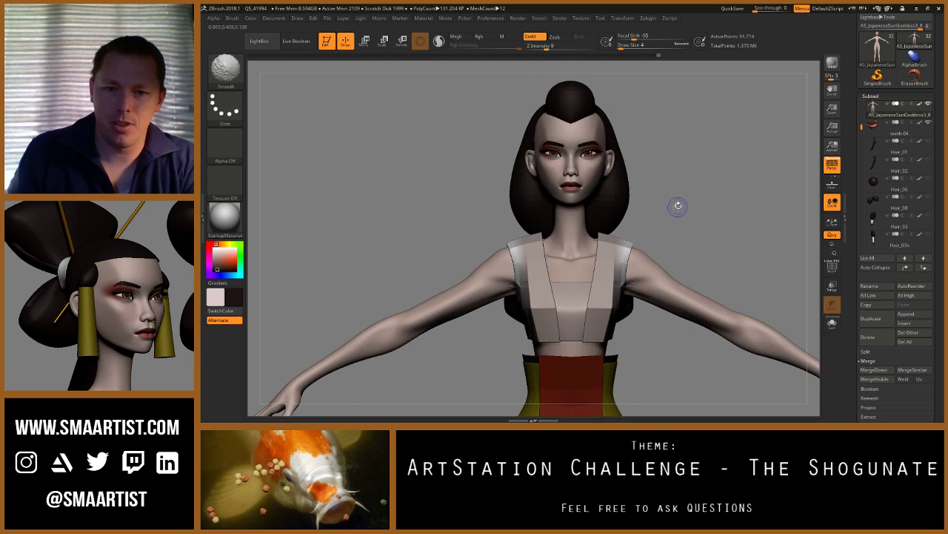
Step: Set the Move brush's draw size to 9 and check the coat's fit at the shoulders and neckline
{"action": "mouse_move", "coordinate": [583, 254]}
{"action": "right_mouse_down", "text": "ctrl"}
{"action": "mouse_move", "coordinate": [627, 302]}
{"action": "mouse_move", "coordinate": [603, 264]}
{"action": "right_mouse_up", "text": "ctrl"}
{"action": "key", "text": "s"}
{"action": "left_click_drag", "start_coordinate": [596, 259], "coordinate": [596, 259]}
{"action": "right_click_drag", "start_coordinate": [585, 258], "coordinate": [630, 275]}
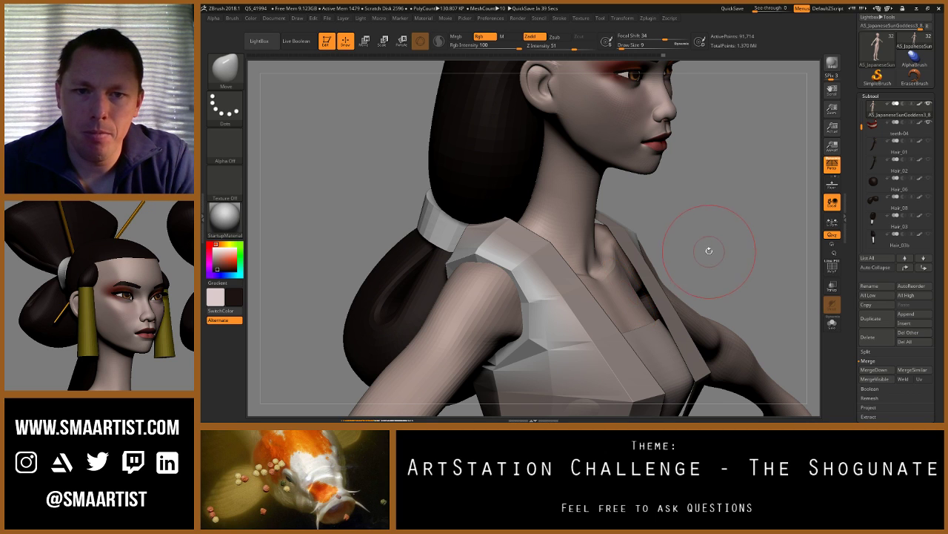
{"action": "right_click_drag", "start_coordinate": [723, 231], "coordinate": [689, 185]}
{"action": "right_click_drag", "start_coordinate": [689, 185], "coordinate": [716, 233], "text": "alt"}
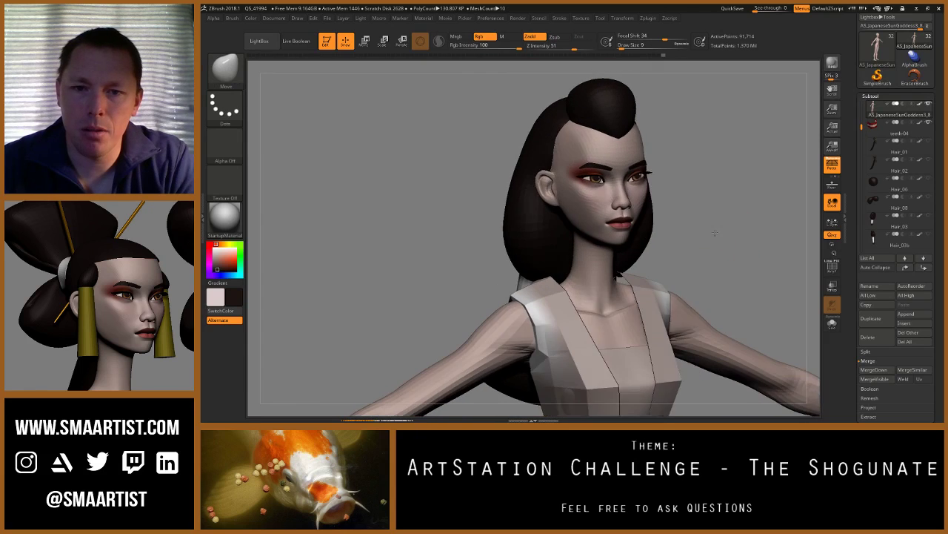
{"action": "left_click_drag", "start_coordinate": [714, 233], "coordinate": [615, 202]}
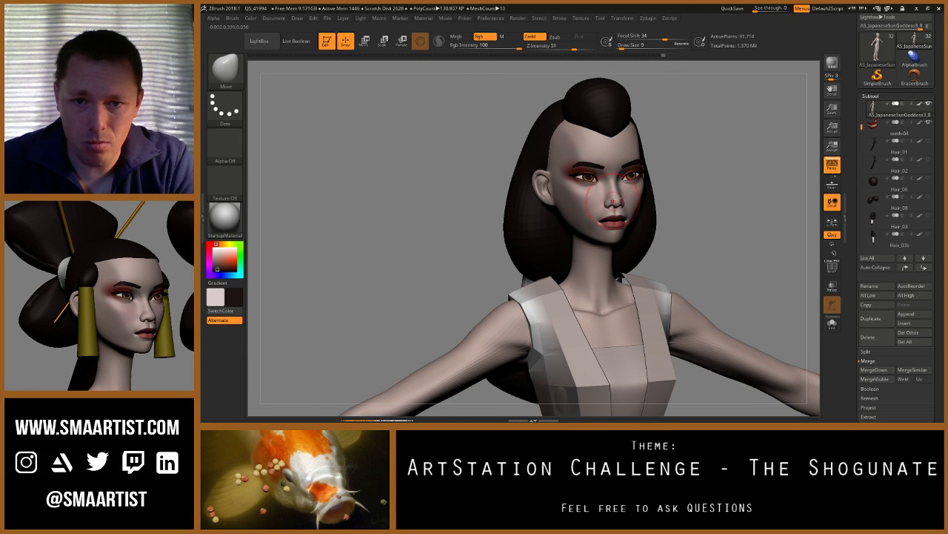
Step: Examine the polygroups and wireframe of the face, neck, chest and arms, then the character's profile with the polyframe off
{"action": "key", "text": "shift+f"}
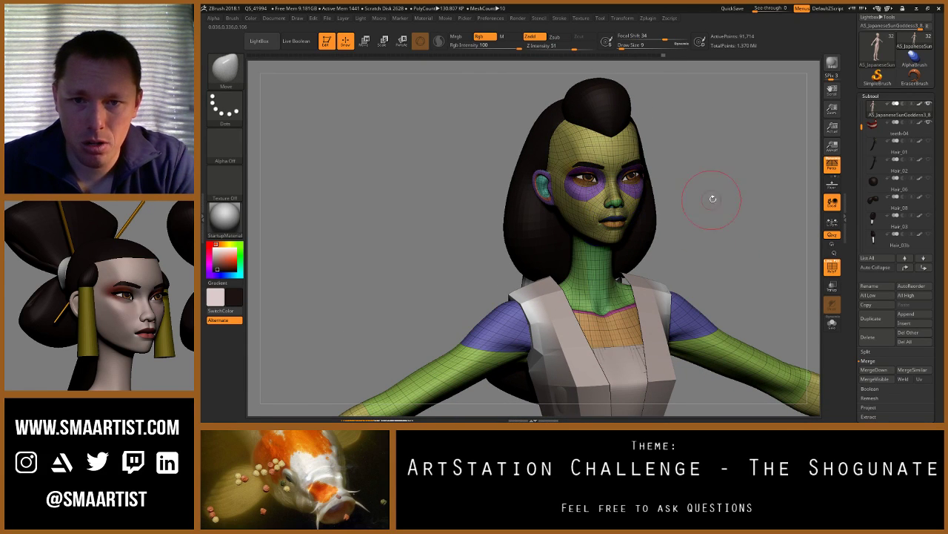
{"action": "left_click_drag", "start_coordinate": [711, 197], "coordinate": [698, 188]}
{"action": "right_click_drag", "start_coordinate": [697, 189], "coordinate": [702, 190]}
{"action": "mouse_move", "coordinate": [658, 214]}
{"action": "right_mouse_down", "text": "ctrl"}
{"action": "mouse_move", "coordinate": [707, 254]}
{"action": "mouse_move", "coordinate": [672, 226]}
{"action": "mouse_move", "coordinate": [649, 227]}
{"action": "mouse_move", "coordinate": [654, 187]}
{"action": "right_mouse_up", "text": "ctrl"}
{"action": "right_click_drag", "start_coordinate": [654, 187], "coordinate": [637, 141], "text": "ctrl"}
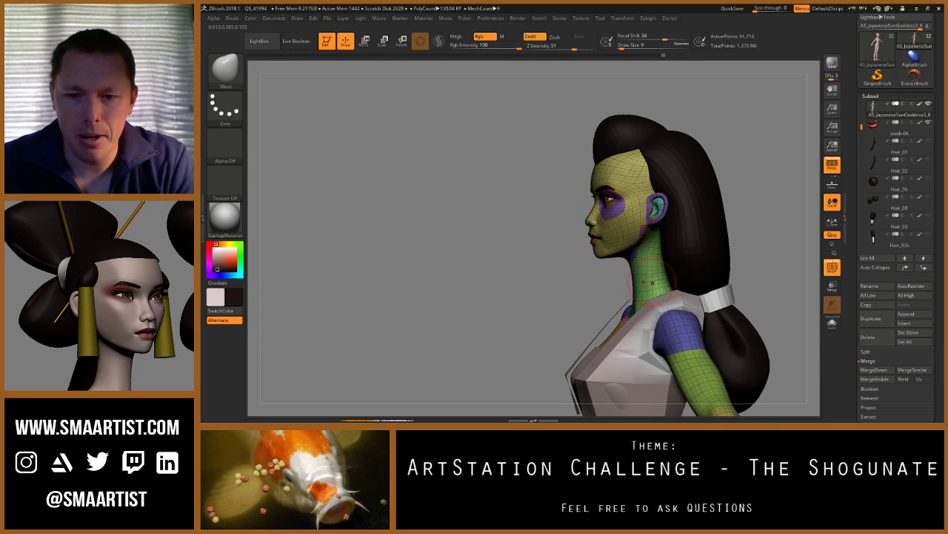
{"action": "mouse_move", "coordinate": [706, 391]}
{"action": "right_mouse_down", "text": "alt"}
{"action": "mouse_move", "coordinate": [684, 263]}
{"action": "mouse_move", "coordinate": [730, 290]}
{"action": "mouse_move", "coordinate": [685, 226]}
{"action": "mouse_move", "coordinate": [730, 241]}
{"action": "right_mouse_up", "text": "alt"}
{"action": "right_click_drag", "start_coordinate": [607, 178], "coordinate": [689, 278], "text": "alt"}
{"action": "right_click_drag", "start_coordinate": [522, 213], "coordinate": [558, 275]}
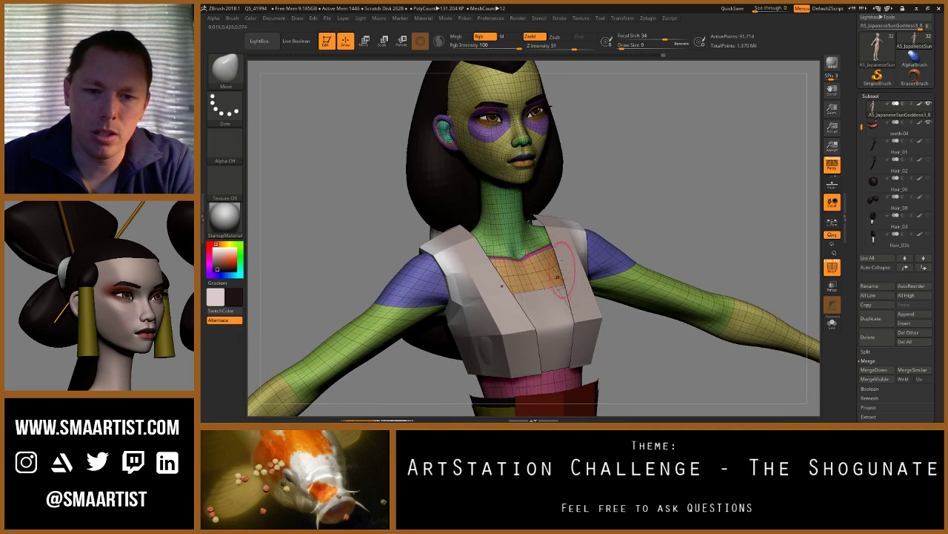
{"action": "right_click_drag", "start_coordinate": [595, 235], "coordinate": [606, 209]}
{"action": "key", "text": "shift+f"}
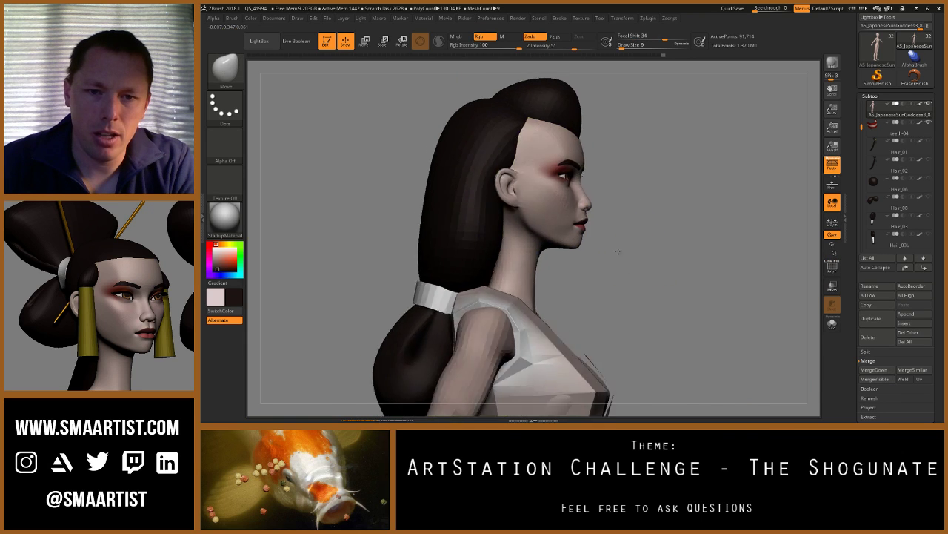
{"action": "mouse_move", "coordinate": [627, 240]}
{"action": "right_mouse_down"}
{"action": "mouse_move", "coordinate": [599, 250]}
{"action": "mouse_move", "coordinate": [612, 298]}
{"action": "right_mouse_up"}
{"action": "mouse_move", "coordinate": [689, 248]}
{"action": "right_mouse_down"}
{"action": "mouse_move", "coordinate": [637, 234]}
{"action": "mouse_move", "coordinate": [642, 223]}
{"action": "mouse_move", "coordinate": [635, 230]}
{"action": "mouse_move", "coordinate": [652, 252]}
{"action": "right_mouse_up"}
Step: With the polyframe on, mask everything except the upper lip polygroup and return to the Move brush
{"action": "key", "text": "shift+f"}
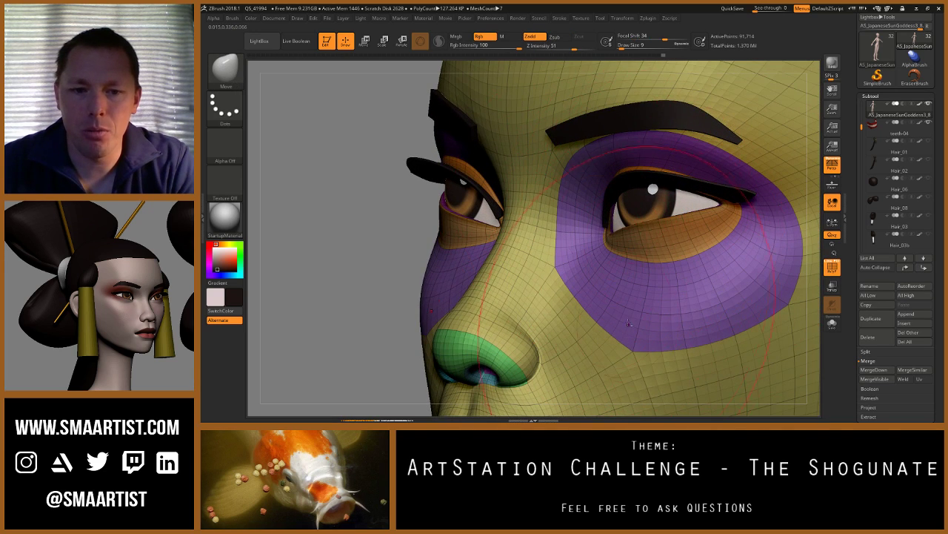
{"action": "right_click_drag", "start_coordinate": [629, 323], "coordinate": [641, 192], "text": "alt"}
{"action": "right_click_drag", "start_coordinate": [496, 308], "coordinate": [506, 226], "text": "alt"}
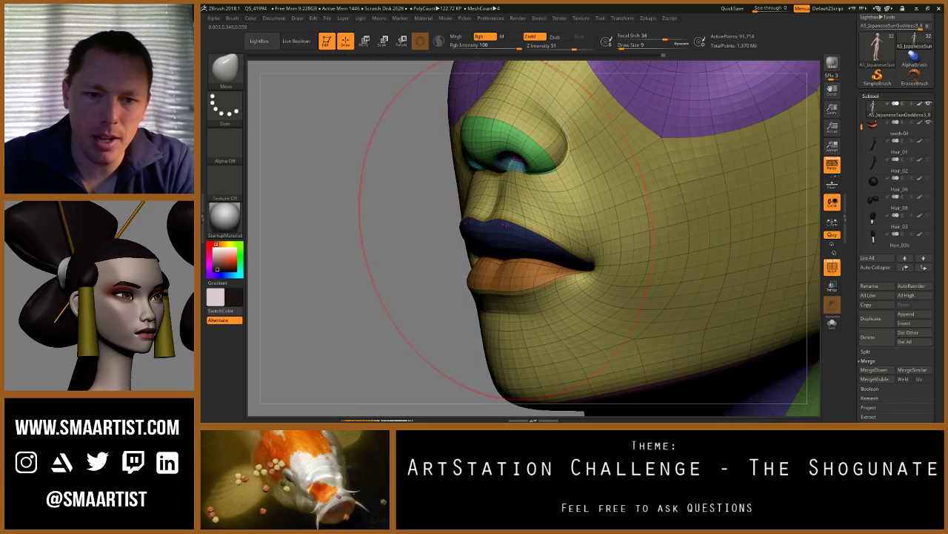
{"action": "mouse_move", "coordinate": [585, 246]}
{"action": "right_mouse_down"}
{"action": "mouse_move", "coordinate": [543, 235]}
{"action": "mouse_move", "coordinate": [585, 272]}
{"action": "mouse_move", "coordinate": [545, 250]}
{"action": "right_mouse_up"}
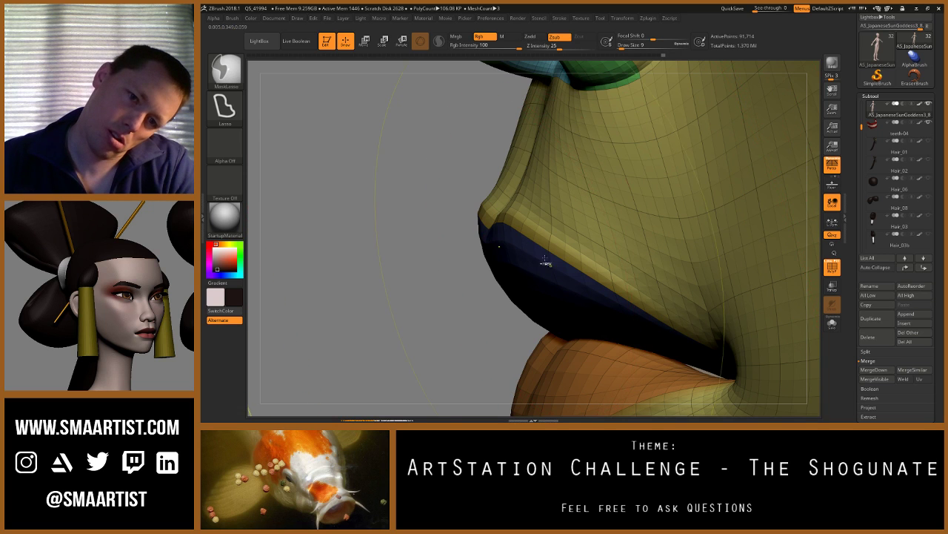
{"action": "right_click_drag", "start_coordinate": [544, 260], "coordinate": [531, 249], "text": "ctrl"}
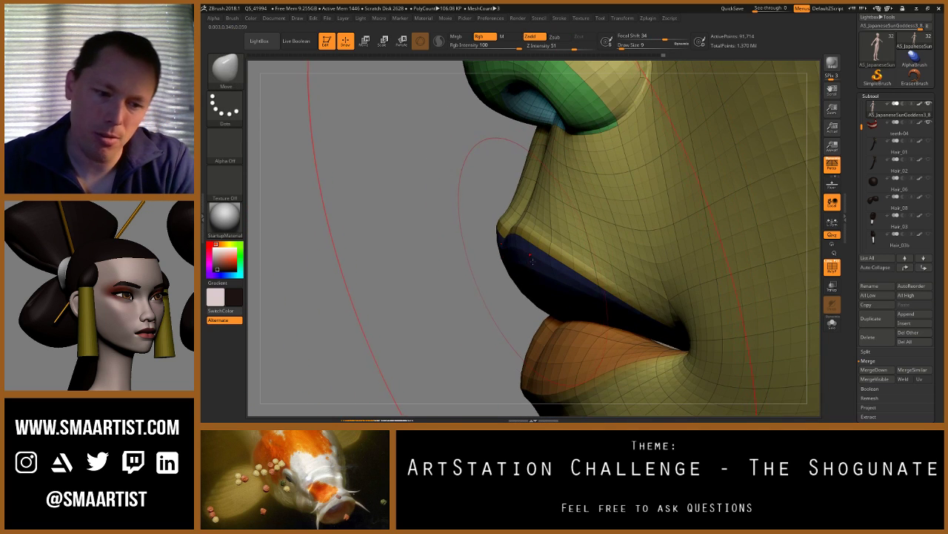
{"action": "key", "text": "w"}
{"action": "left_click", "coordinate": [530, 263], "text": "ctrl"}
{"action": "key", "text": "b"}
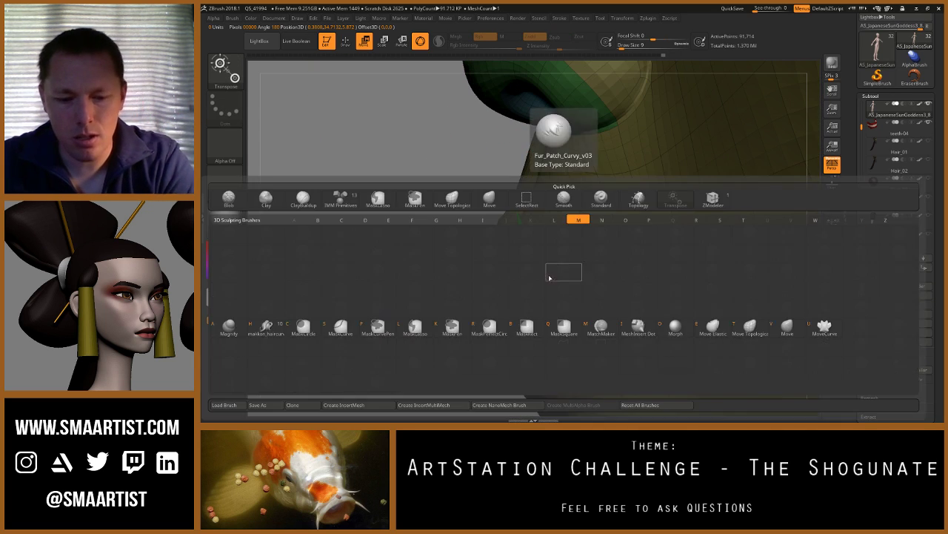
{"action": "key", "text": "m"}
{"action": "key", "text": "v"}
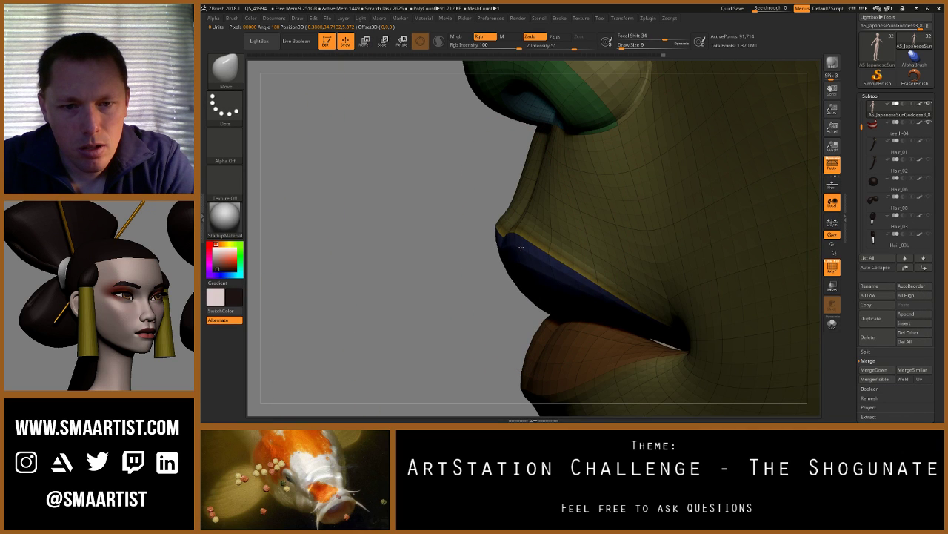
Step: Turn off the polyframe and invert the mask so that it covers only the upper lip
{"action": "mouse_move", "coordinate": [520, 247]}
{"action": "right_mouse_down"}
{"action": "mouse_move", "coordinate": [591, 240]}
{"action": "mouse_move", "coordinate": [620, 250]}
{"action": "mouse_move", "coordinate": [602, 278]}
{"action": "mouse_move", "coordinate": [549, 265]}
{"action": "mouse_move", "coordinate": [585, 264]}
{"action": "mouse_move", "coordinate": [586, 227]}
{"action": "right_mouse_up"}
{"action": "key", "text": "shift+f"}
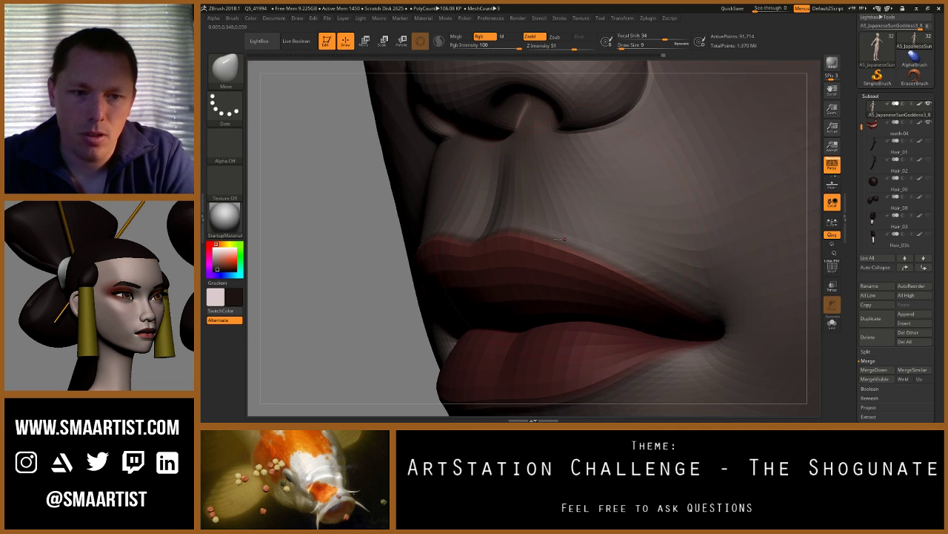
{"action": "left_click", "coordinate": [343, 233], "text": "ctrl"}
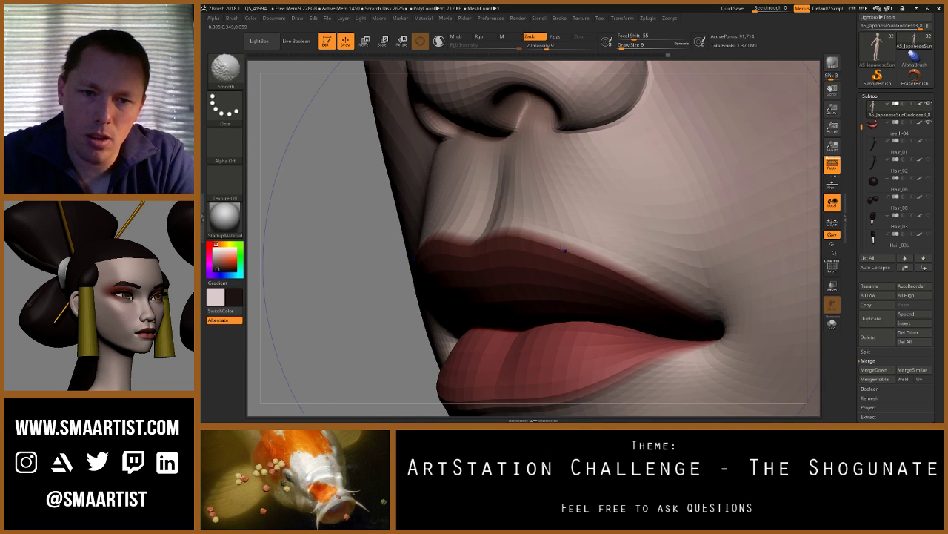
{"action": "key", "text": "shift+d"}
{"action": "key", "text": "shift+d"}
{"action": "right_click_drag", "start_coordinate": [570, 255], "coordinate": [571, 256]}
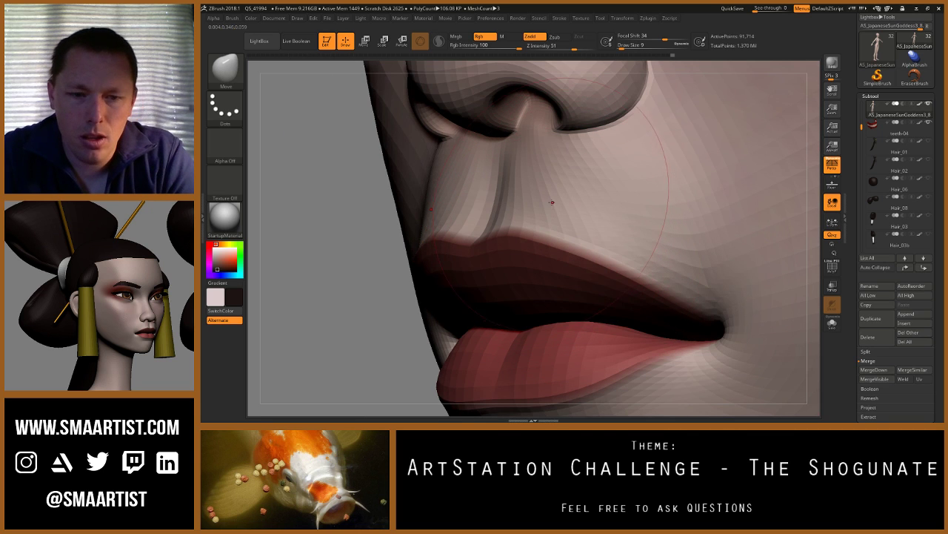
Step: Mask everything except the face skin polygroup, protecting both lips and the nose, and return to the Move brush
{"action": "key", "text": "w"}
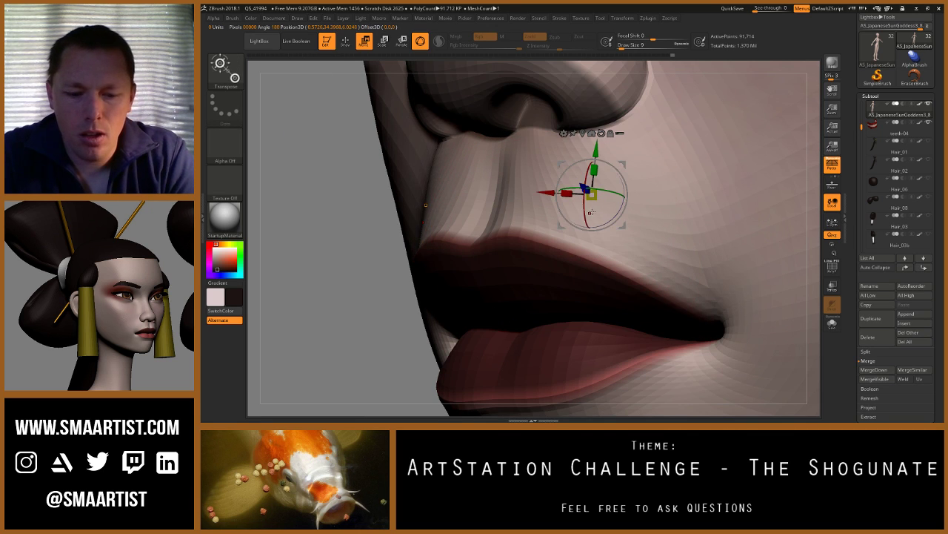
{"action": "key", "text": "b"}
{"action": "key", "text": "m"}
{"action": "key", "text": "v"}
Step: Set up the Standard brush for colour painting with draw size 1, Zadd off and Rgb on
{"action": "key", "text": "b"}
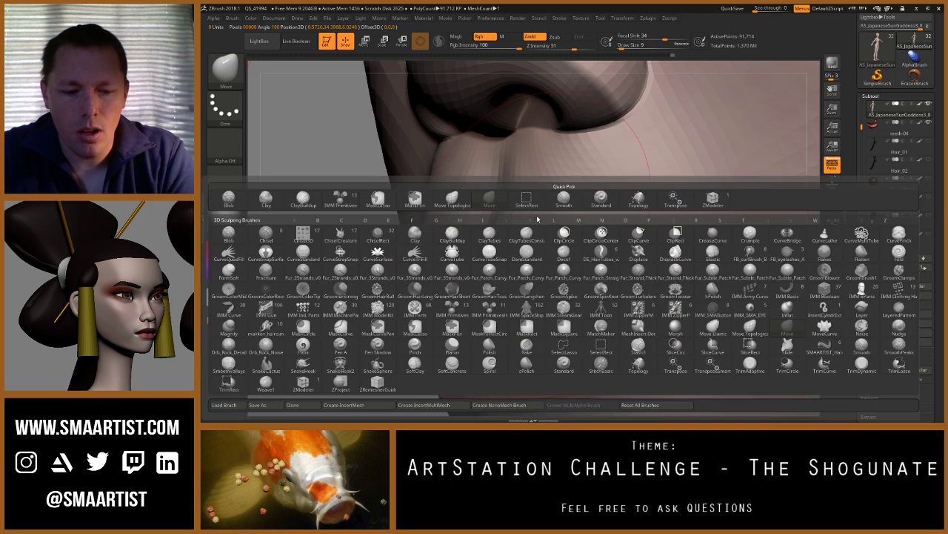
{"action": "key", "text": "s"}
{"action": "key", "text": "t"}
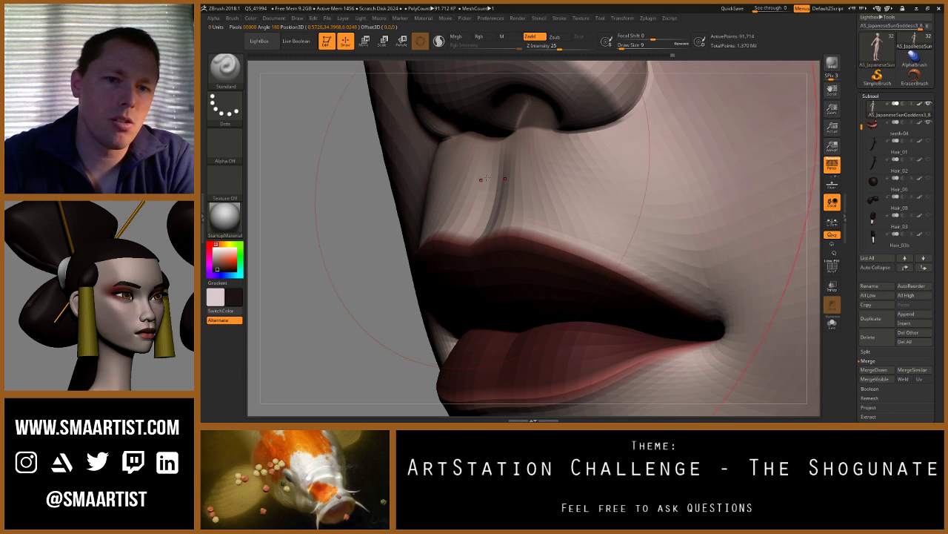
{"action": "left_click_drag", "start_coordinate": [532, 221], "coordinate": [528, 221]}
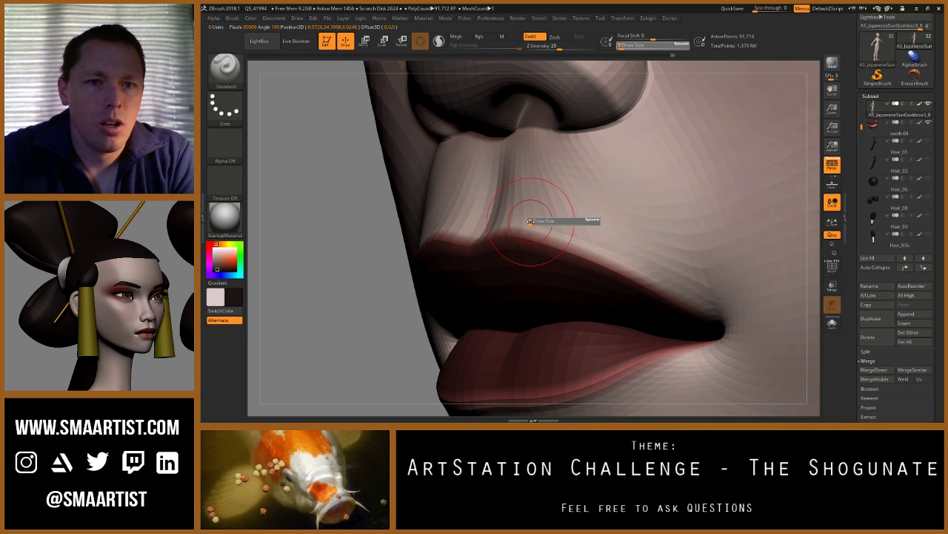
{"action": "left_click", "coordinate": [530, 37]}
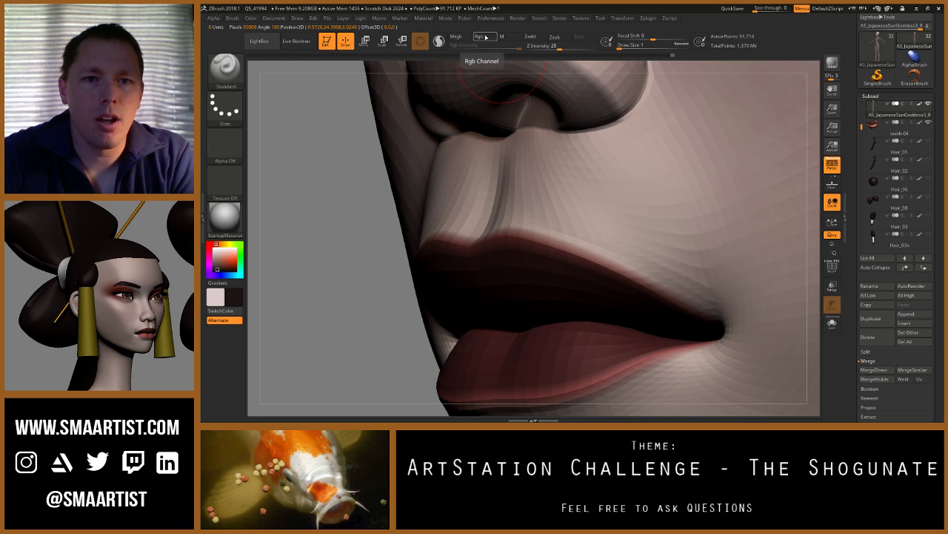
{"action": "left_click", "coordinate": [479, 36]}
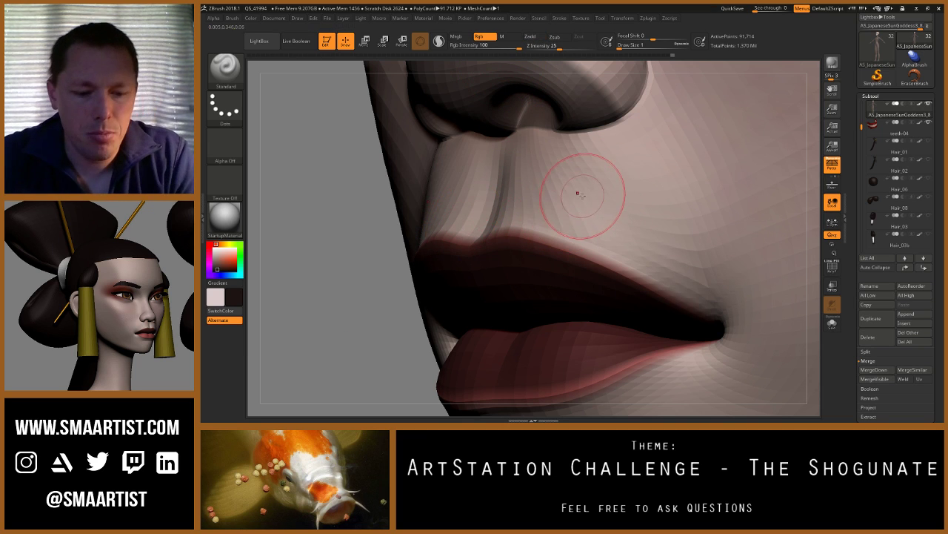
Step: Sample the skin colour and paint over the red spill along the outer edges of the upper and lower lips
{"action": "key", "text": "c"}
{"action": "mouse_move", "coordinate": [545, 239]}
{"action": "left_mouse_down"}
{"action": "mouse_move", "coordinate": [638, 275]}
{"action": "mouse_move", "coordinate": [450, 235]}
{"action": "left_mouse_up"}
{"action": "left_click_drag", "start_coordinate": [566, 244], "coordinate": [681, 293]}
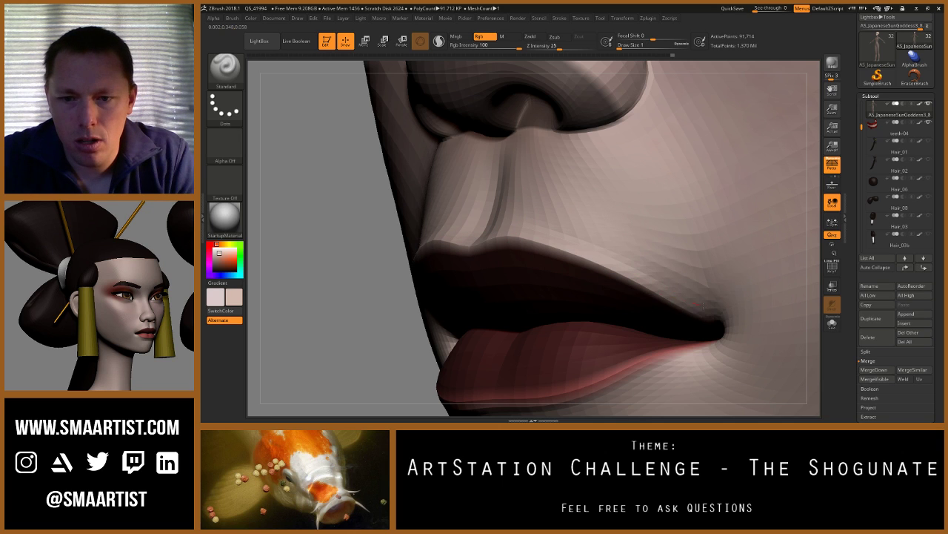
{"action": "right_click_drag", "start_coordinate": [722, 311], "coordinate": [654, 245], "text": "alt"}
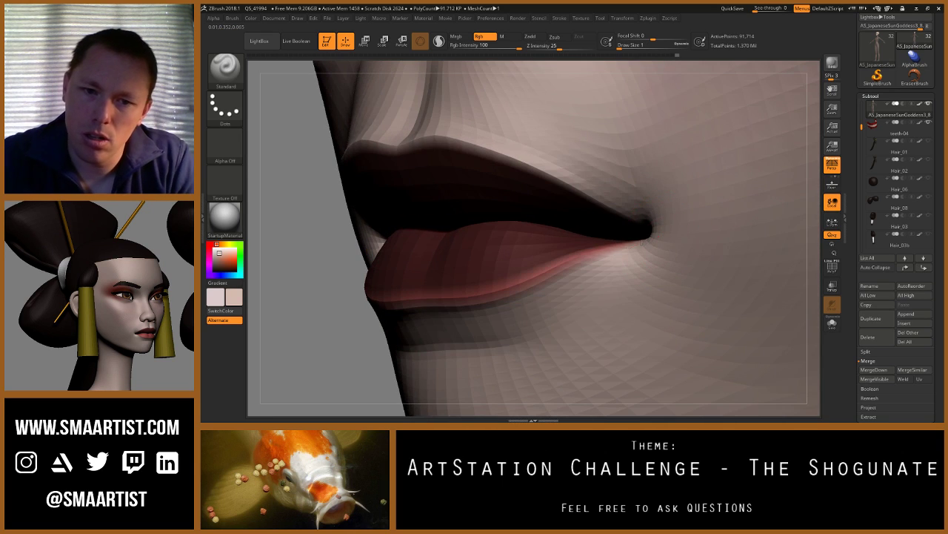
{"action": "mouse_move", "coordinate": [642, 239]}
{"action": "left_mouse_down"}
{"action": "mouse_move", "coordinate": [474, 289]}
{"action": "mouse_move", "coordinate": [416, 282]}
{"action": "left_mouse_up"}
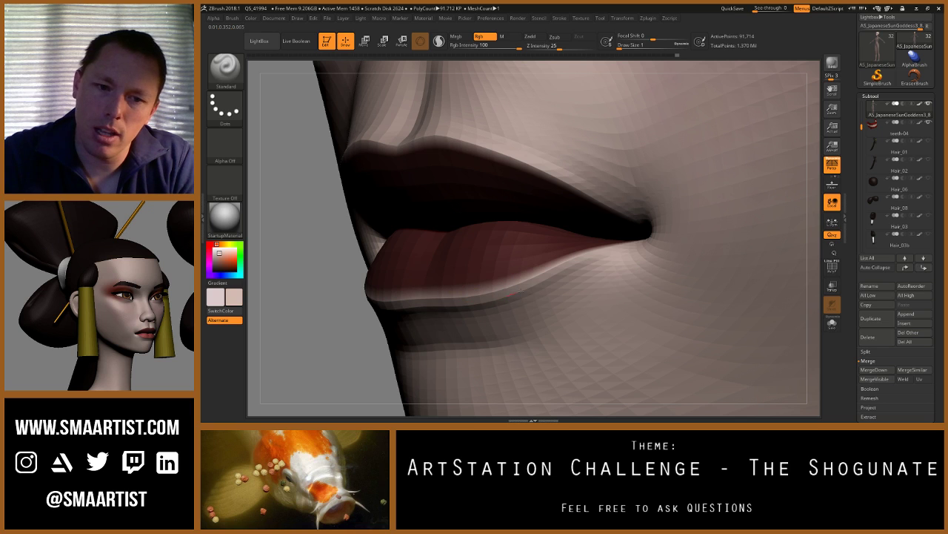
Step: Inspect the painted lip borders with the polyframe on and off
{"action": "key", "text": "shift+f"}
{"action": "right_click_drag", "start_coordinate": [478, 300], "coordinate": [496, 279]}
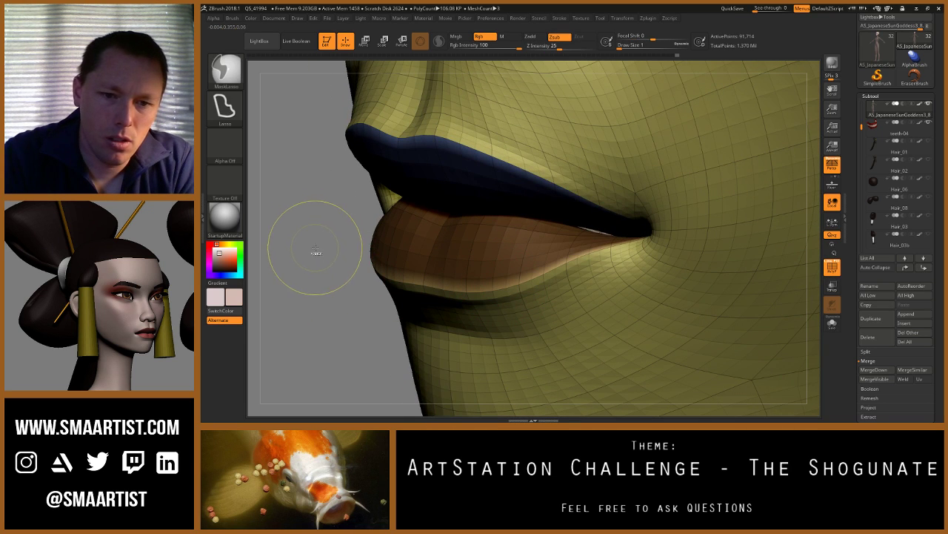
{"action": "right_click_drag", "start_coordinate": [329, 260], "coordinate": [328, 241]}
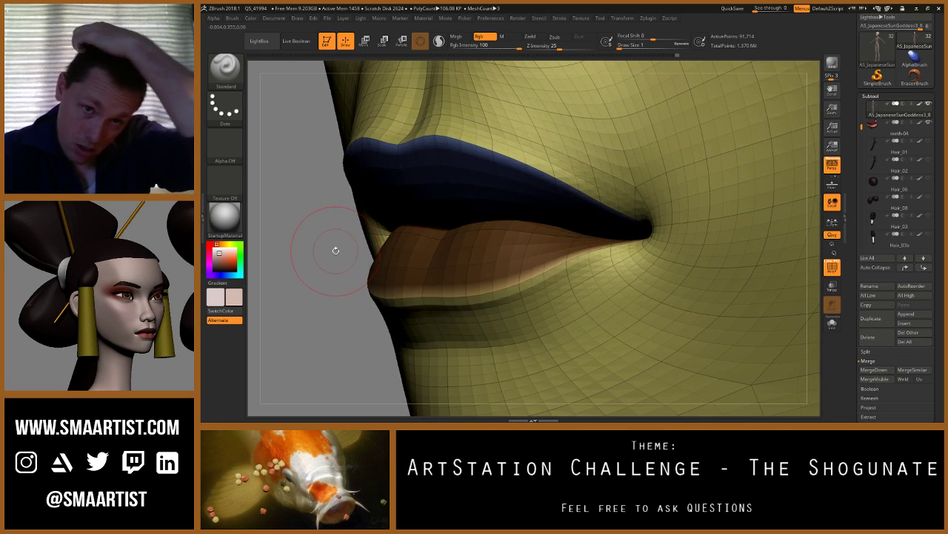
{"action": "key", "text": "shift+f"}
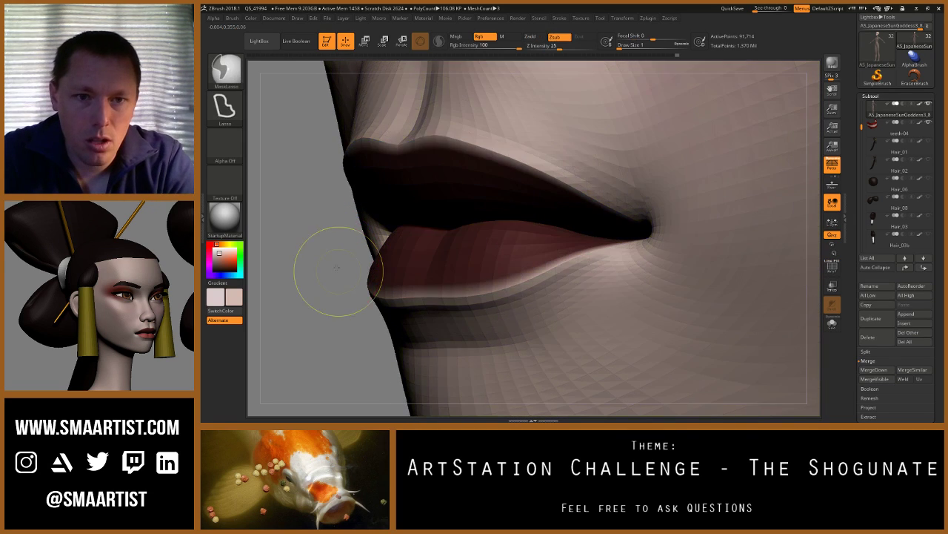
{"action": "right_click_drag", "start_coordinate": [332, 264], "coordinate": [508, 270]}
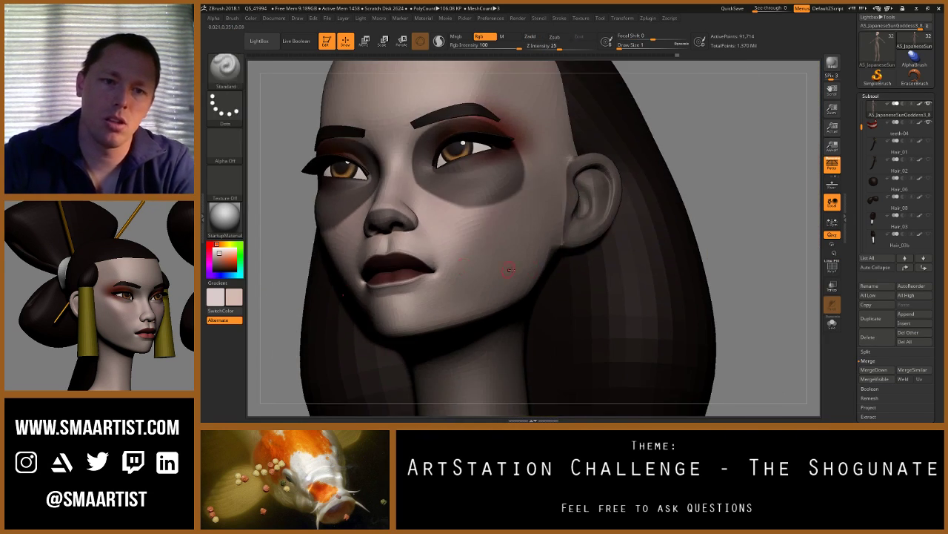
Step: Hide the mask's display and check the cleaned lip edges on the whole face
{"action": "mouse_move", "coordinate": [709, 170]}
{"action": "right_mouse_down"}
{"action": "mouse_move", "coordinate": [536, 289]}
{"action": "mouse_move", "coordinate": [577, 290]}
{"action": "right_mouse_up"}
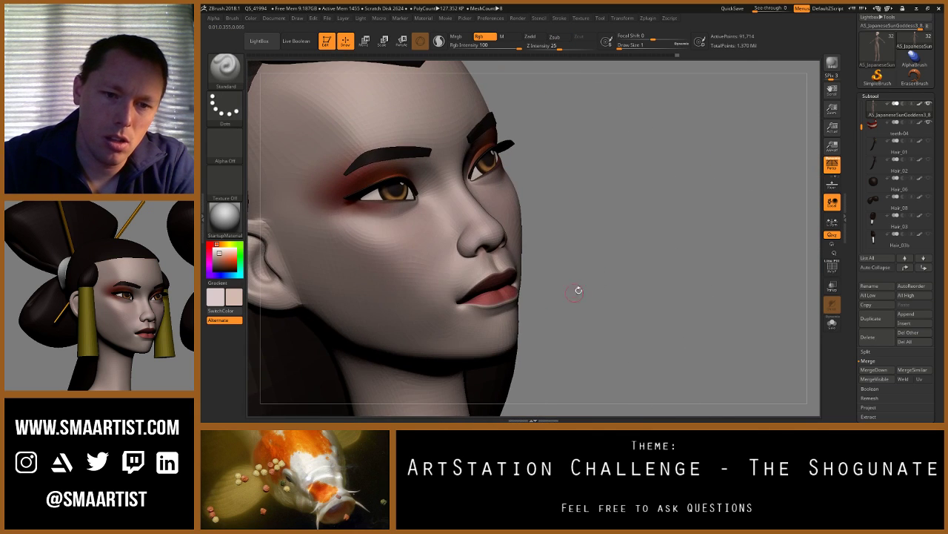
{"action": "key", "text": "ctrl+h"}
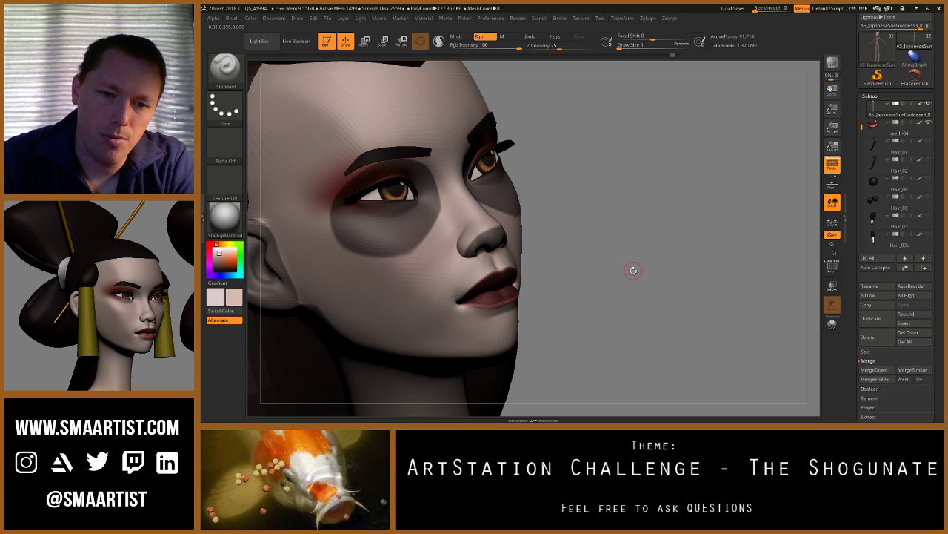
{"action": "mouse_move", "coordinate": [633, 269]}
{"action": "right_mouse_down"}
{"action": "mouse_move", "coordinate": [622, 265]}
{"action": "mouse_move", "coordinate": [648, 265]}
{"action": "mouse_move", "coordinate": [643, 271]}
{"action": "mouse_move", "coordinate": [589, 204]}
{"action": "right_mouse_up"}
{"action": "key", "text": "ctrl+h"}
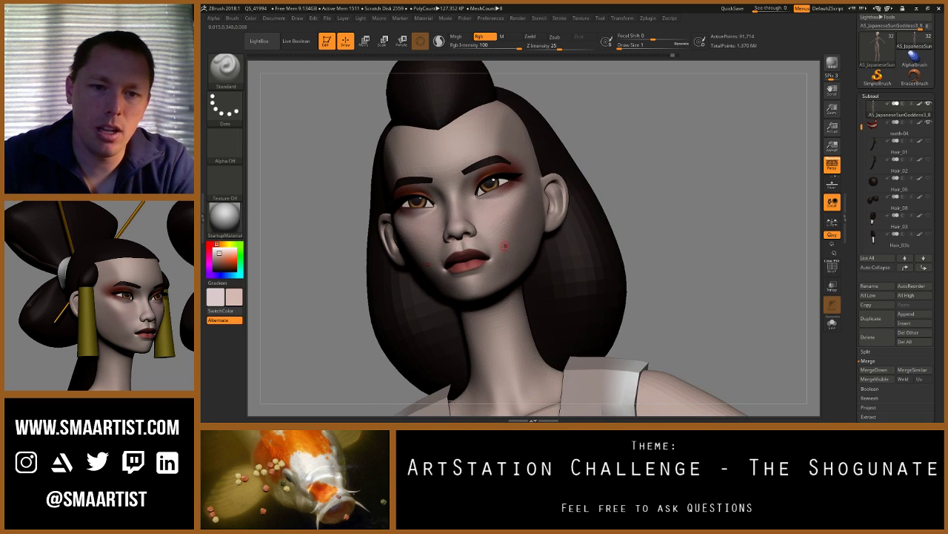
Step: Show the mask on the face again in front view and place the transform gizmo just below the eye
{"action": "right_click_drag", "start_coordinate": [505, 246], "coordinate": [504, 219]}
{"action": "right_click_drag", "start_coordinate": [514, 268], "coordinate": [565, 206], "text": "alt"}
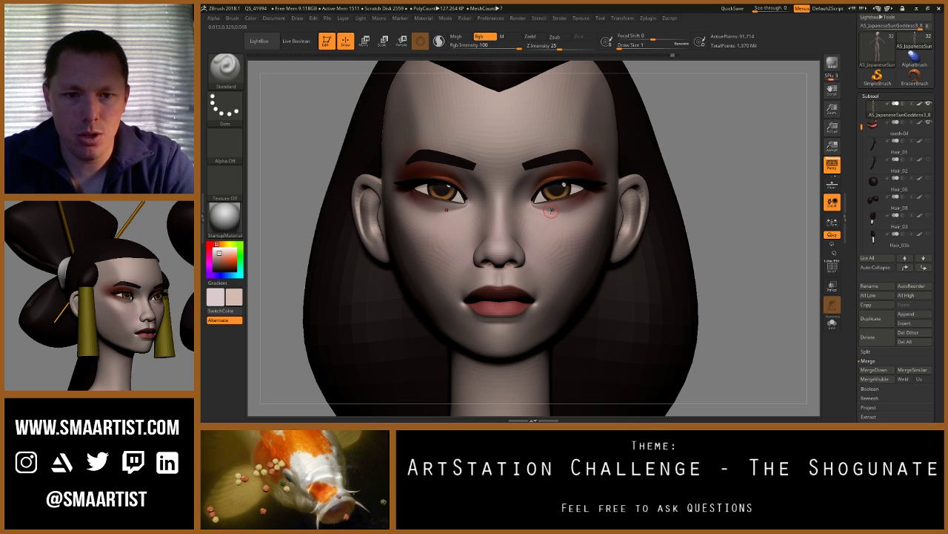
{"action": "key", "text": "w"}
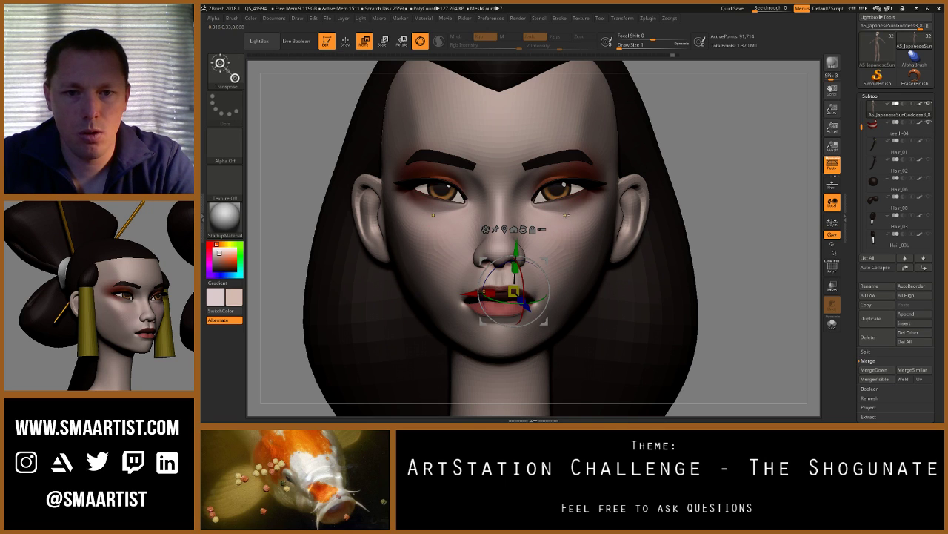
{"action": "left_click", "coordinate": [566, 216], "text": "alt"}
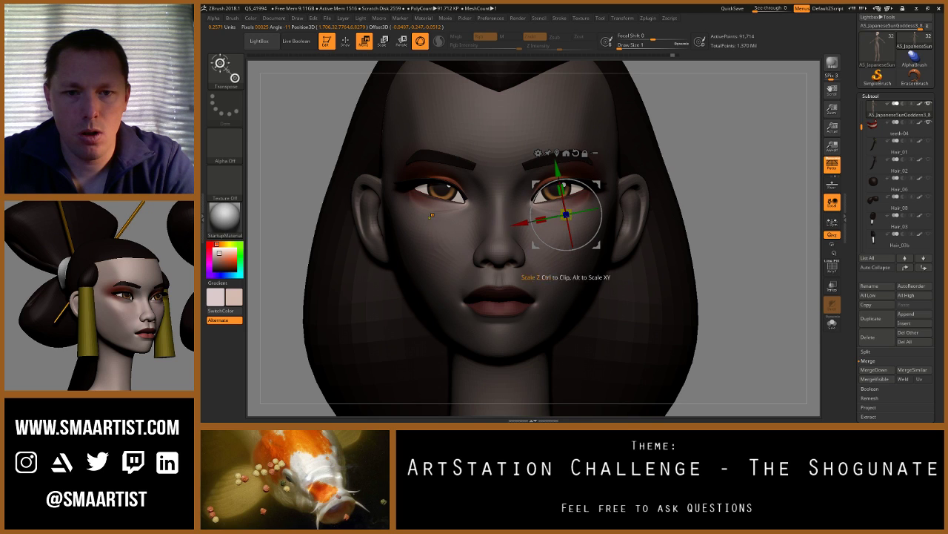
{"action": "key", "text": "q"}
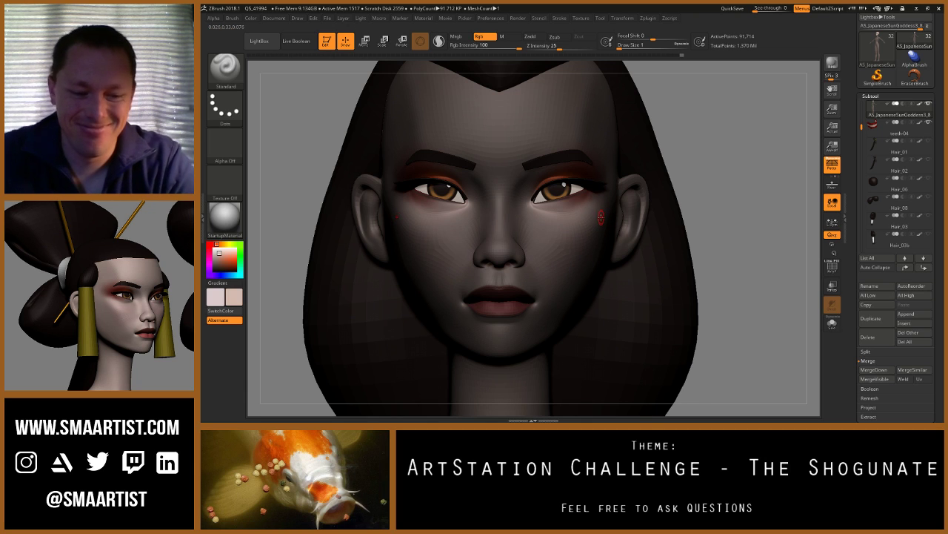
{"action": "mouse_move", "coordinate": [600, 223]}
{"action": "right_mouse_down", "text": "ctrl"}
{"action": "mouse_move", "coordinate": [534, 204]}
{"action": "mouse_move", "coordinate": [512, 222]}
{"action": "mouse_move", "coordinate": [615, 228]}
{"action": "mouse_move", "coordinate": [631, 218]}
{"action": "right_mouse_up", "text": "ctrl"}
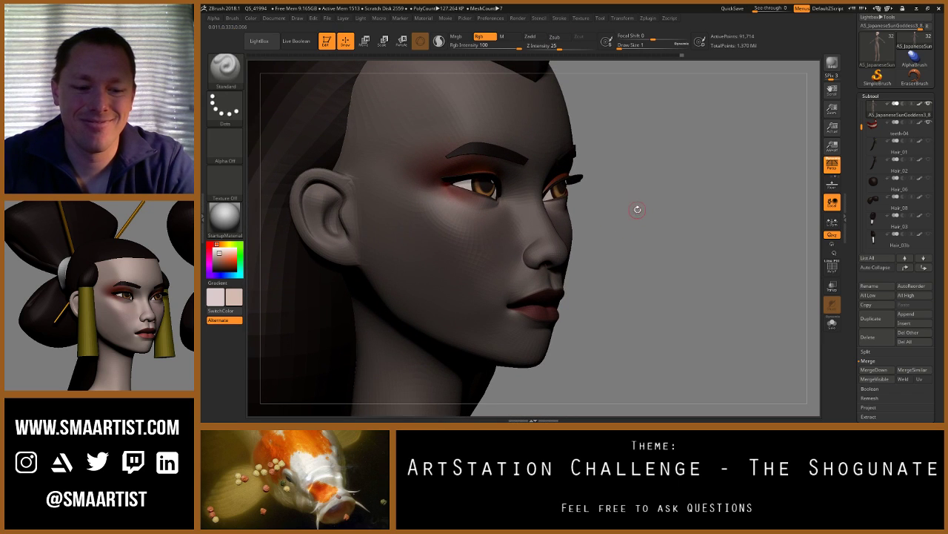
Step: Reset the gizmo's orientation and line it up with the eye in side profile
{"action": "key", "text": "w"}
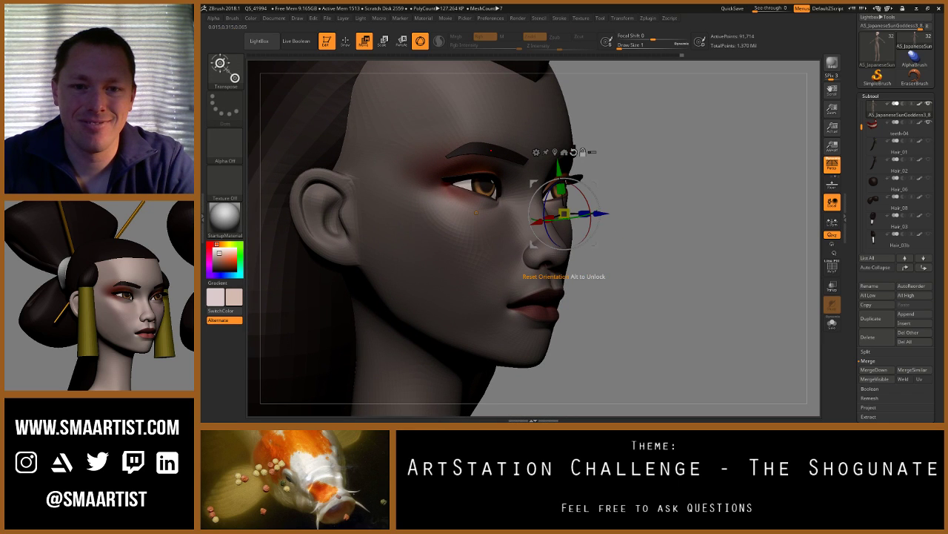
{"action": "left_click", "coordinate": [573, 152]}
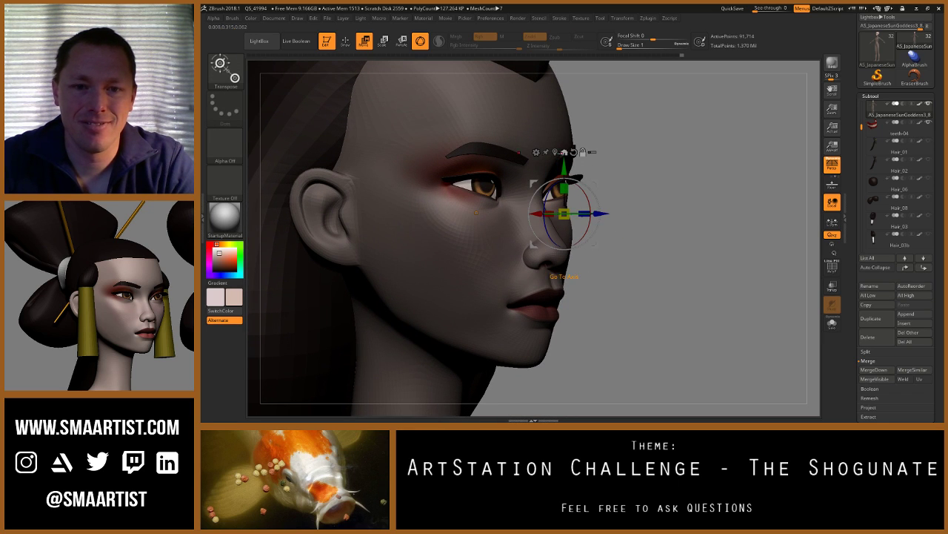
{"action": "left_click", "coordinate": [556, 151]}
{"action": "right_click_drag", "start_coordinate": [616, 190], "coordinate": [619, 170]}
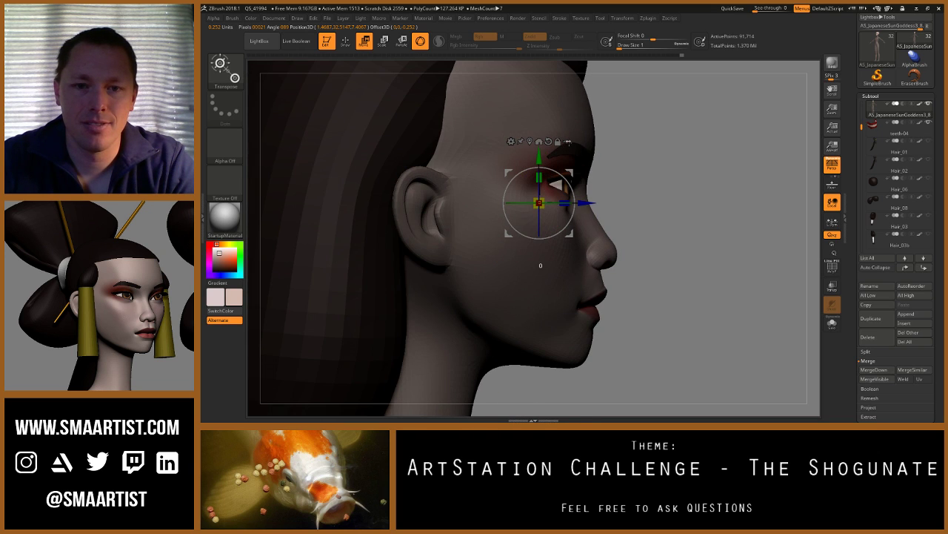
{"action": "left_click_drag", "start_coordinate": [629, 137], "coordinate": [535, 207], "text": "ctrl+shift"}
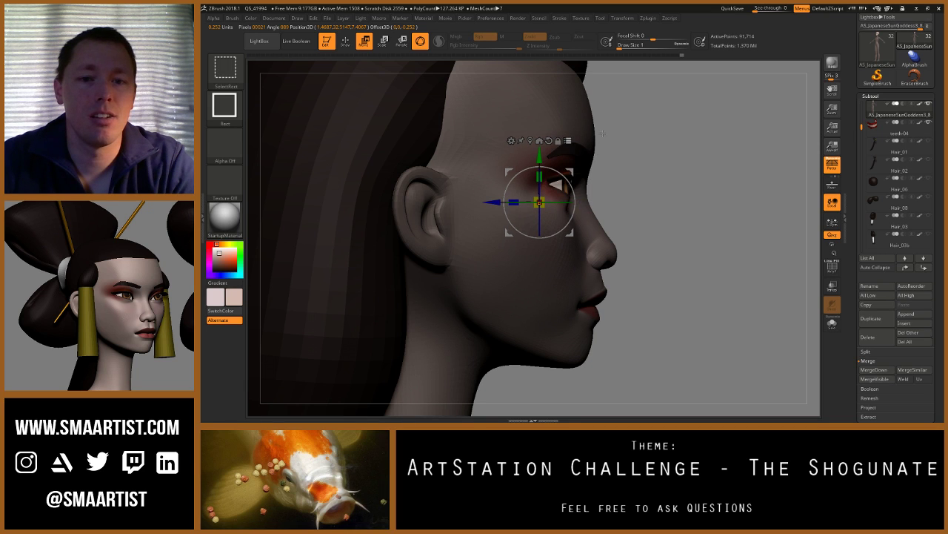
{"action": "right_click_drag", "start_coordinate": [612, 152], "coordinate": [590, 151], "text": "ctrl"}
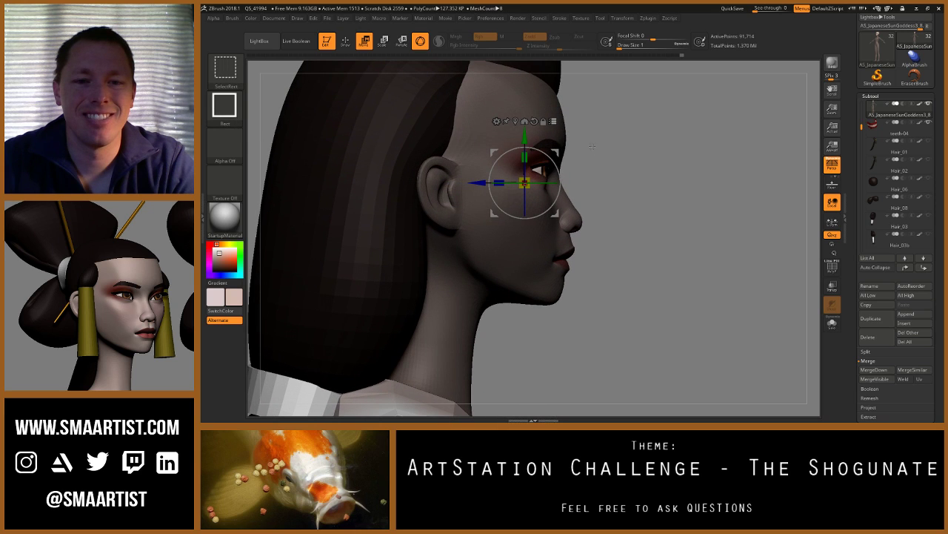
Step: Reposition the gizmo from the side and front so that it sits on the centre of the eye
{"action": "left_click_drag", "start_coordinate": [559, 172], "coordinate": [538, 188], "text": "ctrl+alt+shift"}
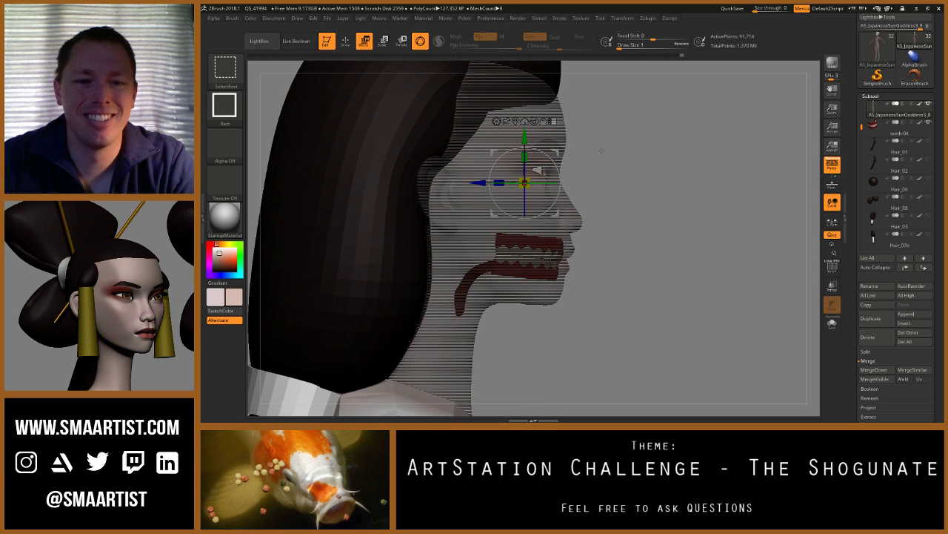
{"action": "key", "text": "ctrl"}
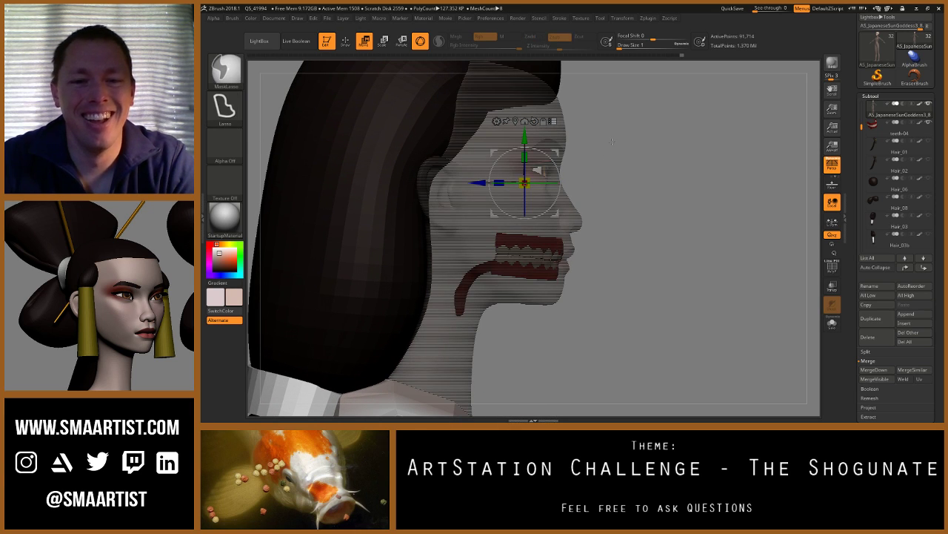
{"action": "left_click", "coordinate": [640, 179], "text": "ctrl+shift"}
{"action": "left_click", "coordinate": [623, 171], "text": "ctrl"}
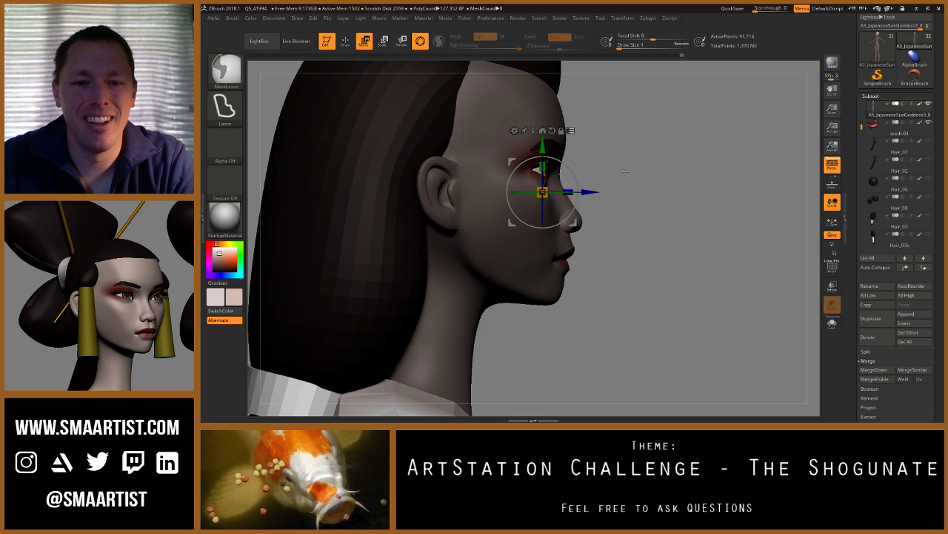
{"action": "mouse_move", "coordinate": [623, 171]}
{"action": "right_mouse_down", "text": "ctrl"}
{"action": "mouse_move", "coordinate": [608, 148]}
{"action": "mouse_move", "coordinate": [618, 160]}
{"action": "right_mouse_up", "text": "ctrl"}
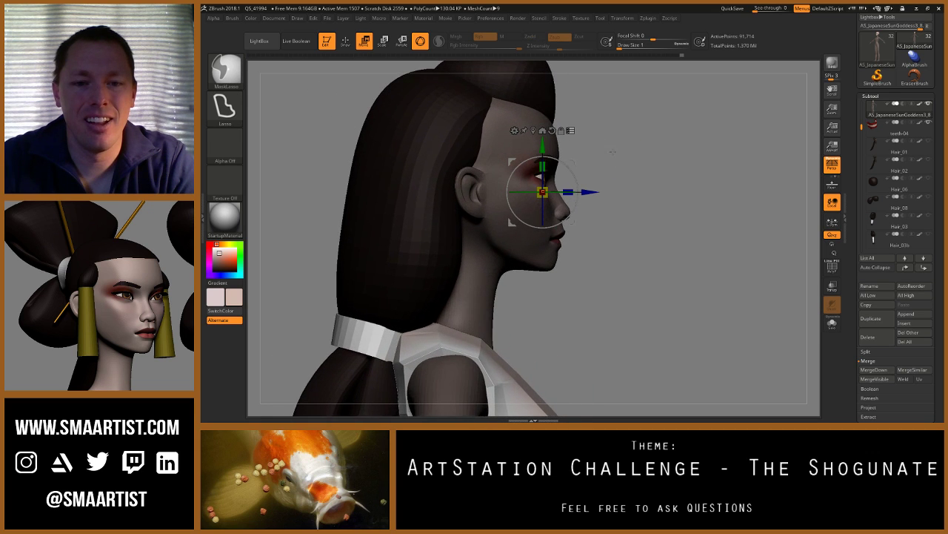
{"action": "left_click_drag", "start_coordinate": [604, 150], "coordinate": [529, 189], "text": "ctrl+shift"}
{"action": "right_click_drag", "start_coordinate": [612, 155], "coordinate": [592, 157]}
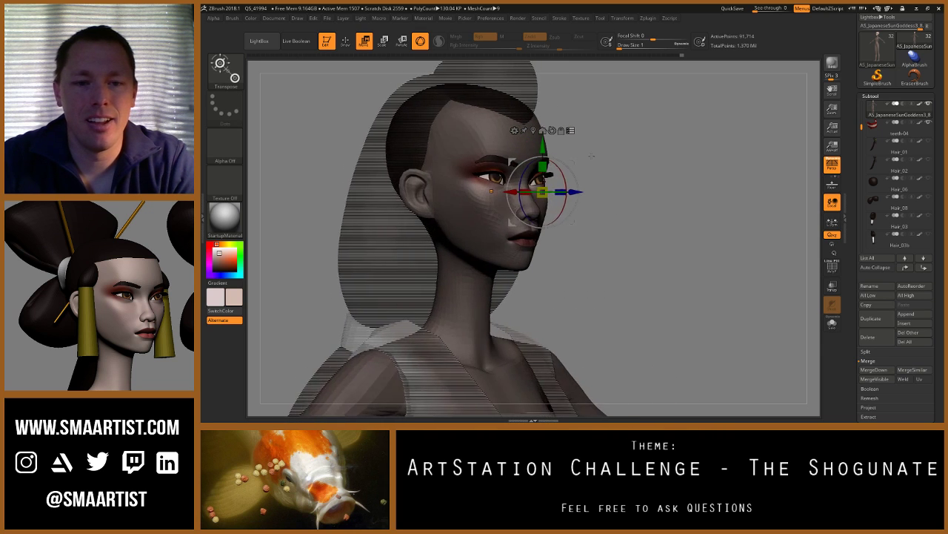
{"action": "left_click_drag", "start_coordinate": [591, 156], "coordinate": [623, 151]}
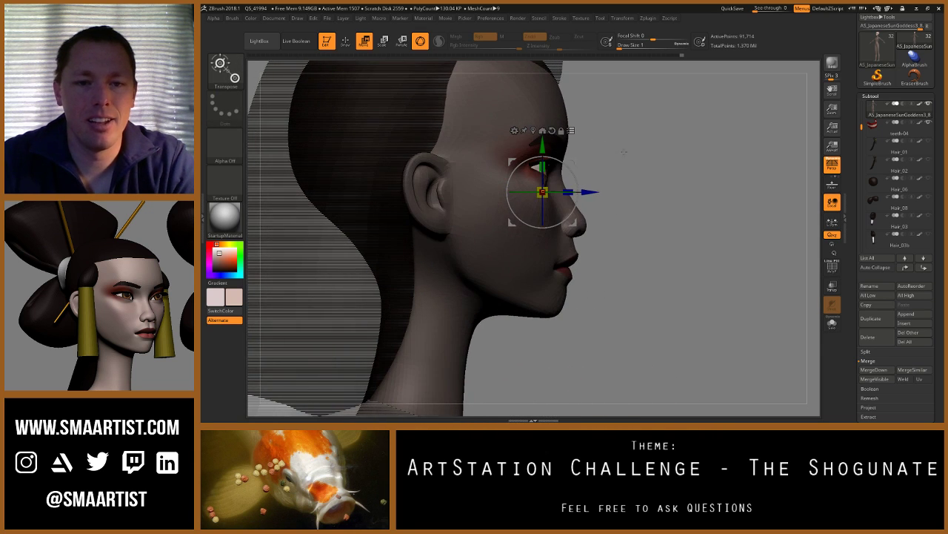
{"action": "mouse_move", "coordinate": [624, 152]}
{"action": "right_mouse_down", "text": "alt"}
{"action": "mouse_move", "coordinate": [635, 175]}
{"action": "mouse_move", "coordinate": [599, 110]}
{"action": "mouse_move", "coordinate": [605, 135]}
{"action": "mouse_move", "coordinate": [642, 143]}
{"action": "mouse_move", "coordinate": [650, 160]}
{"action": "right_mouse_up", "text": "alt"}
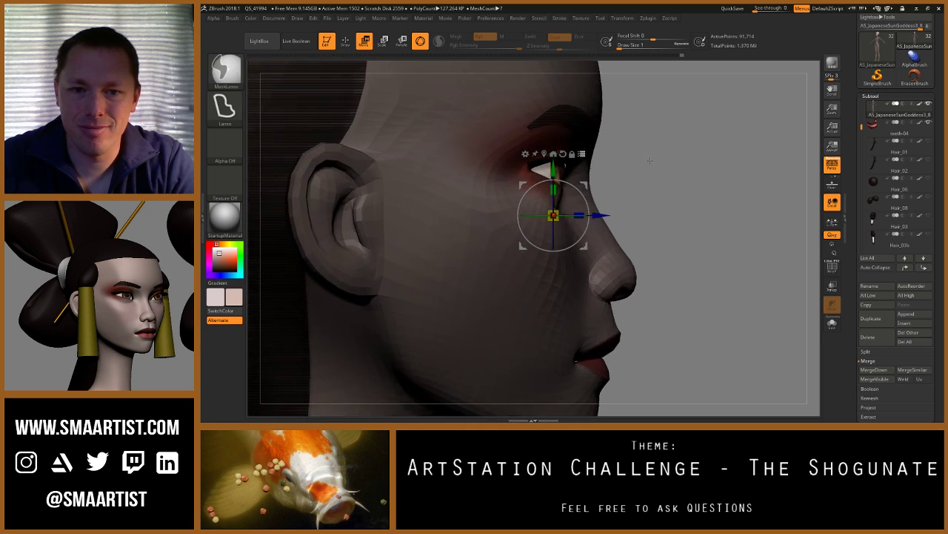
{"action": "left_click_drag", "start_coordinate": [650, 160], "coordinate": [572, 211]}
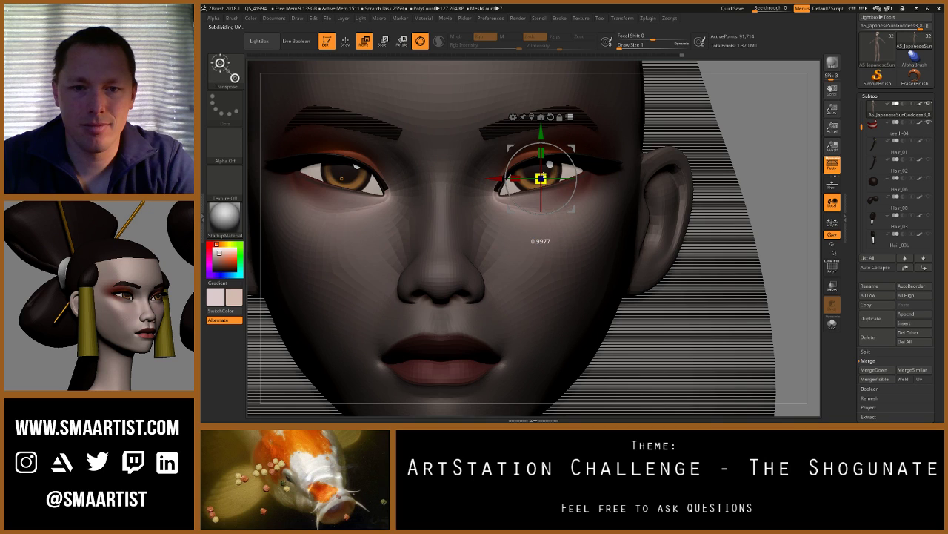
Step: Turn on local symmetry and scale the unmasked areas around both eyes down to about 0.87
{"action": "left_click_drag", "start_coordinate": [549, 164], "coordinate": [545, 164]}
{"action": "key", "text": "ctrl"}
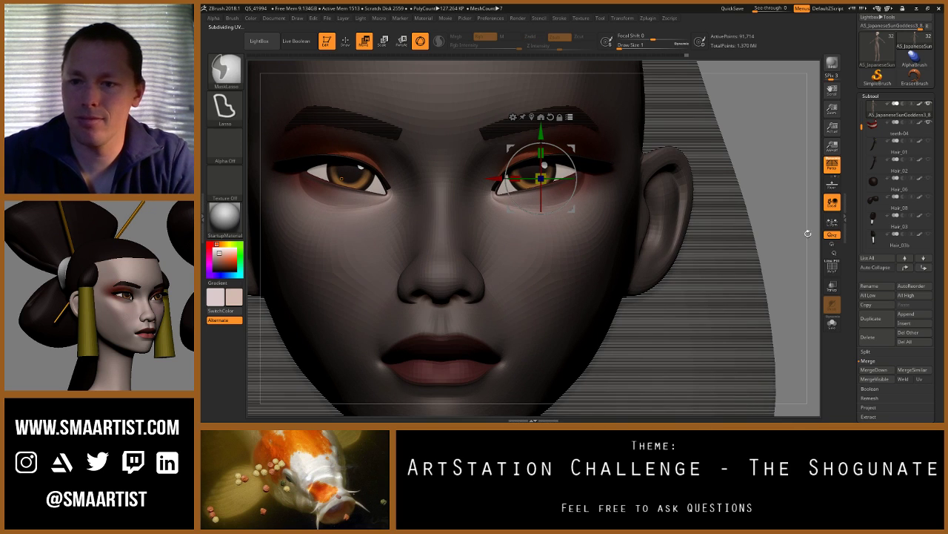
{"action": "left_click", "coordinate": [833, 220]}
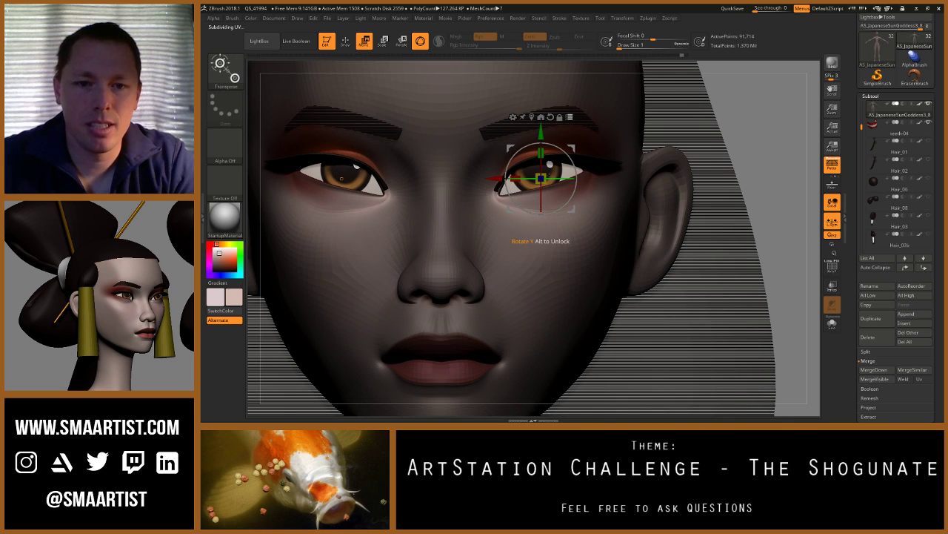
{"action": "left_click_drag", "start_coordinate": [549, 164], "coordinate": [549, 166]}
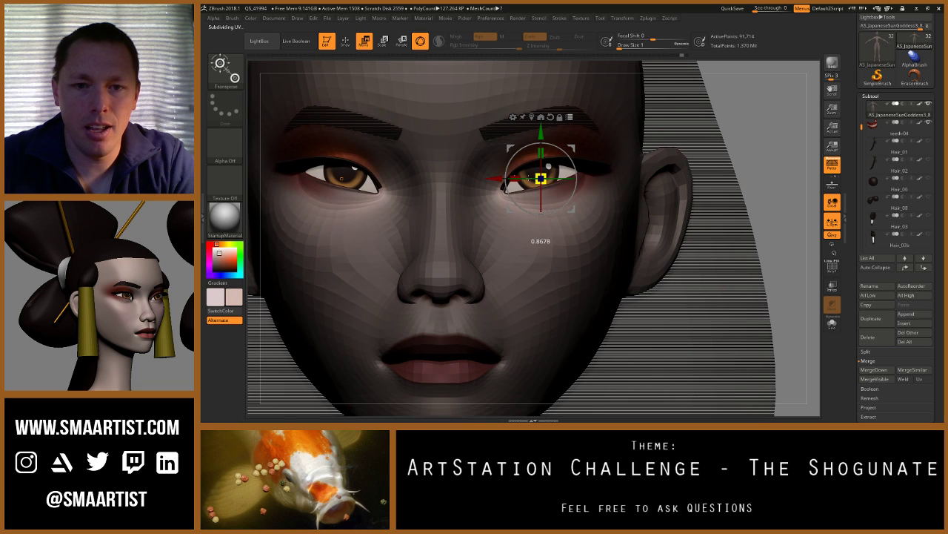
Step: Hide the mask's display and check the resized eyes on the whole head and upper body
{"action": "right_click_drag", "start_coordinate": [572, 215], "coordinate": [619, 262], "text": "ctrl"}
{"action": "key", "text": "q"}
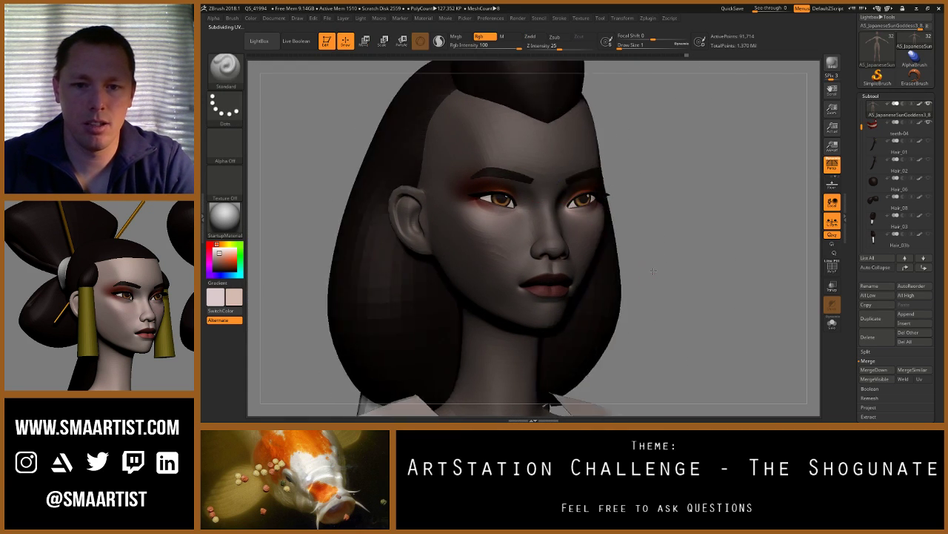
{"action": "right_click_drag", "start_coordinate": [673, 285], "coordinate": [605, 232], "text": "ctrl"}
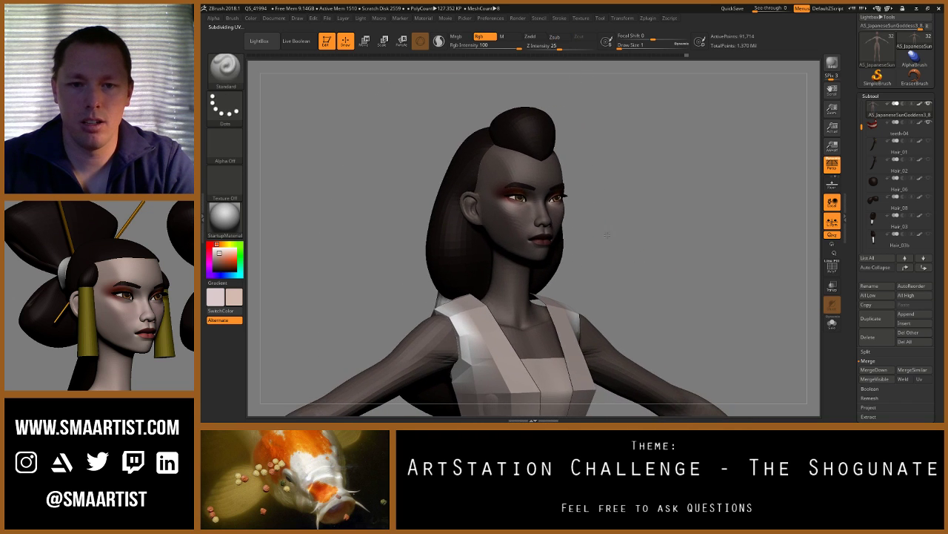
{"action": "left_click_drag", "start_coordinate": [622, 235], "coordinate": [642, 242], "text": "ctrl"}
{"action": "right_click_drag", "start_coordinate": [642, 241], "coordinate": [612, 240]}
{"action": "left_click_drag", "start_coordinate": [612, 239], "coordinate": [711, 272]}
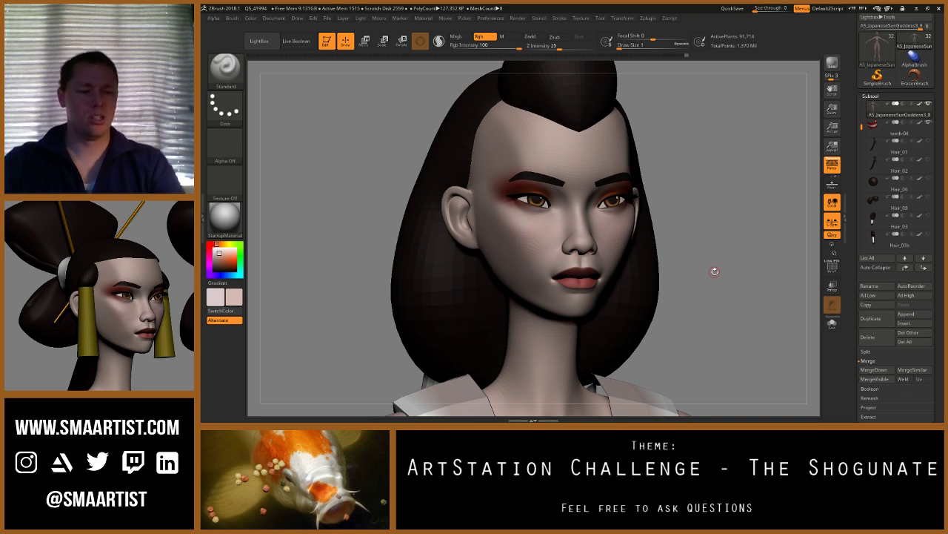
Step: Nudge the unmasked eye areas horizontally with the gizmo in front view and clear the mask
{"action": "left_click", "coordinate": [715, 271], "text": "ctrl"}
{"action": "key", "text": "w"}
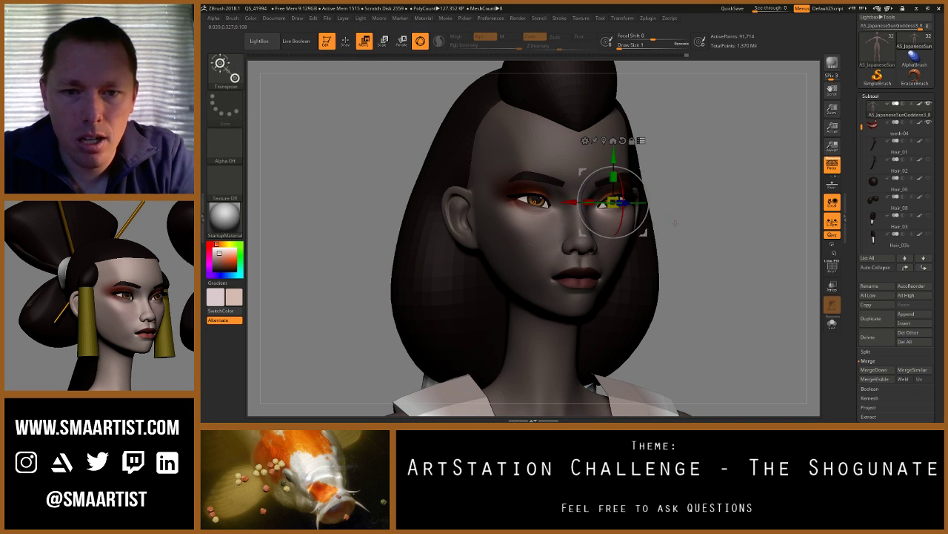
{"action": "left_click_drag", "start_coordinate": [684, 217], "coordinate": [618, 185], "text": "shift"}
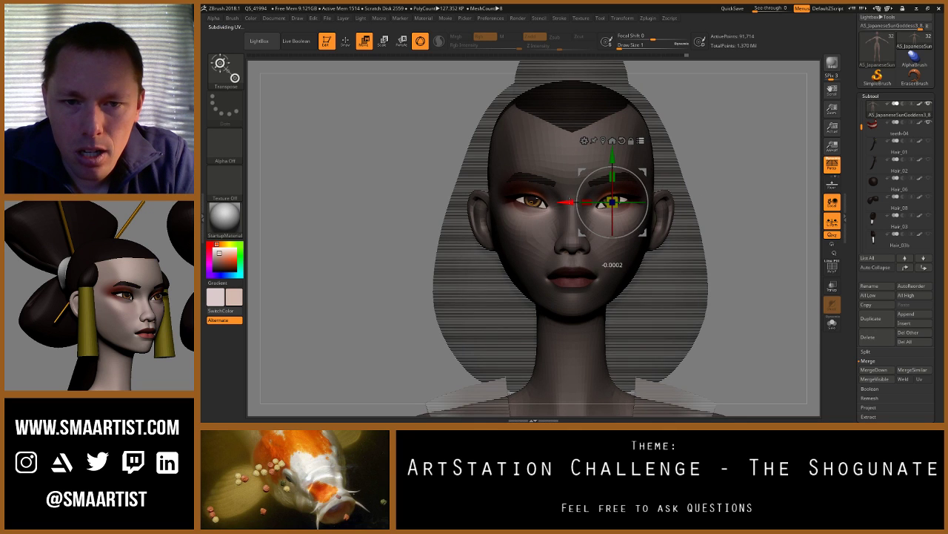
{"action": "key", "text": "q"}
{"action": "left_click_drag", "start_coordinate": [712, 199], "coordinate": [724, 191]}
{"action": "left_click_drag", "start_coordinate": [709, 173], "coordinate": [735, 221], "text": "ctrl"}
{"action": "mouse_move", "coordinate": [735, 221]}
{"action": "right_mouse_down", "text": "ctrl"}
{"action": "mouse_move", "coordinate": [701, 194]}
{"action": "mouse_move", "coordinate": [682, 208]}
{"action": "right_mouse_up", "text": "ctrl"}
{"action": "left_click_drag", "start_coordinate": [683, 207], "coordinate": [725, 237]}
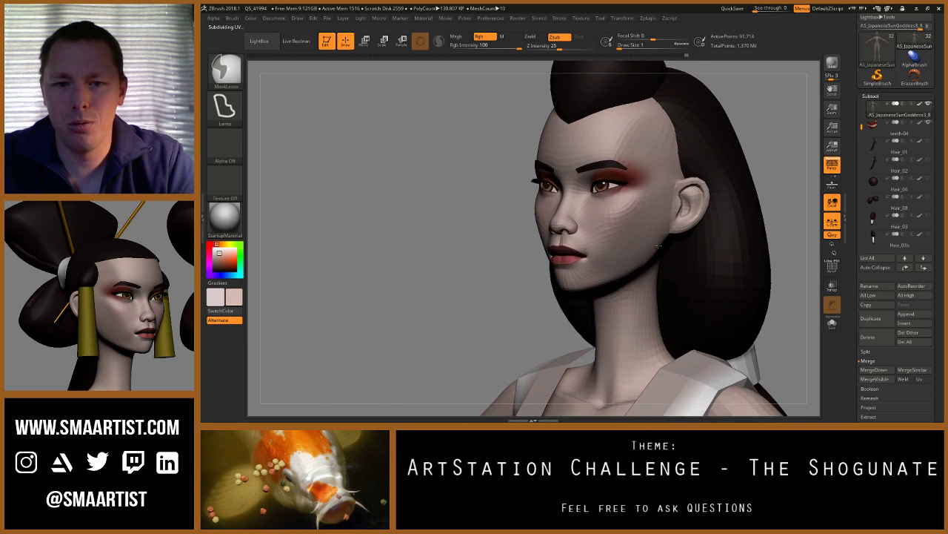
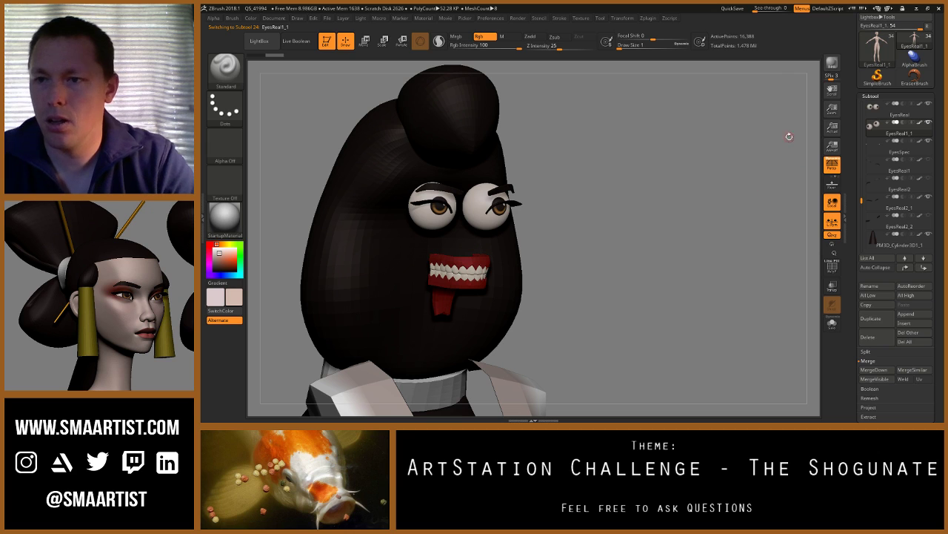
Step: Isolate the EyesReal eyeballs in Solo mode and switch to the EyesReal1_1 subtool to compare the two pairs
{"action": "left_click", "coordinate": [898, 116]}
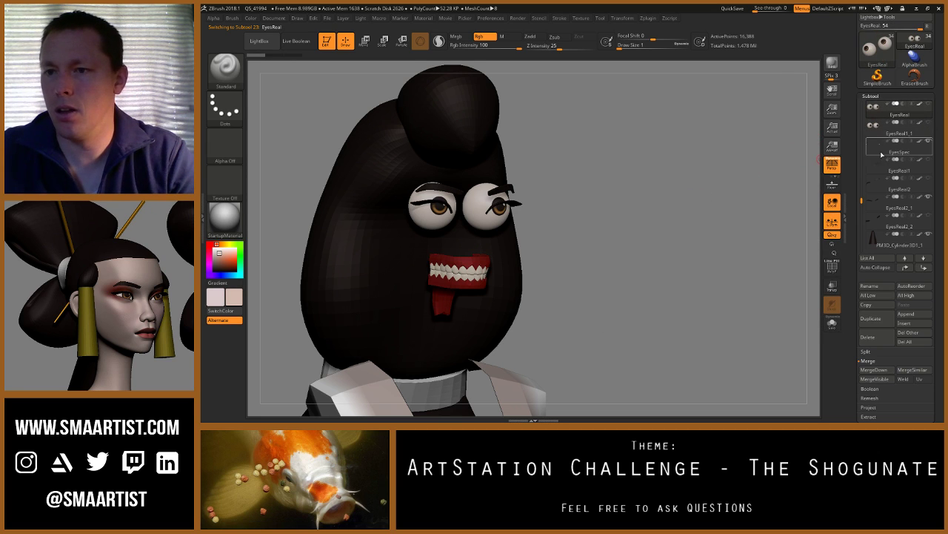
{"action": "key", "text": "ctrl+alt"}
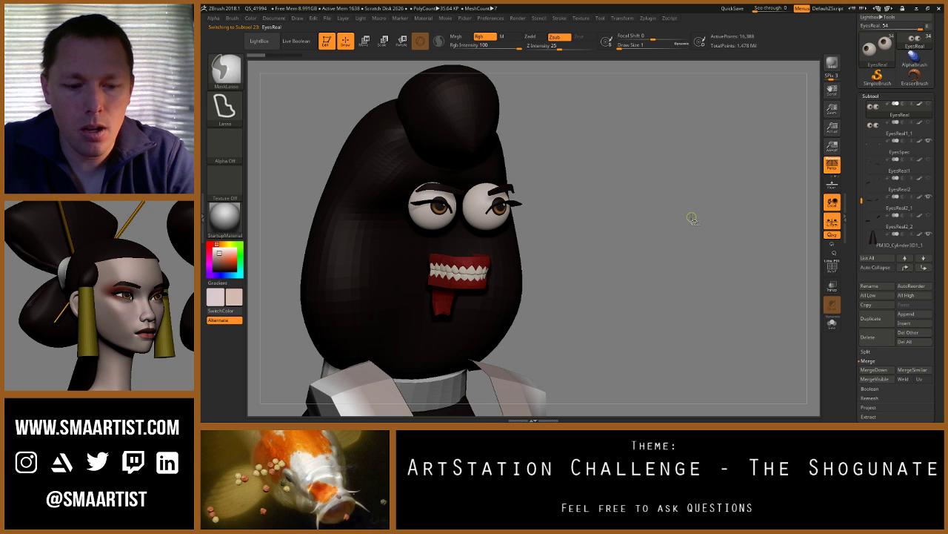
{"action": "key", "text": "ctrl+shift"}
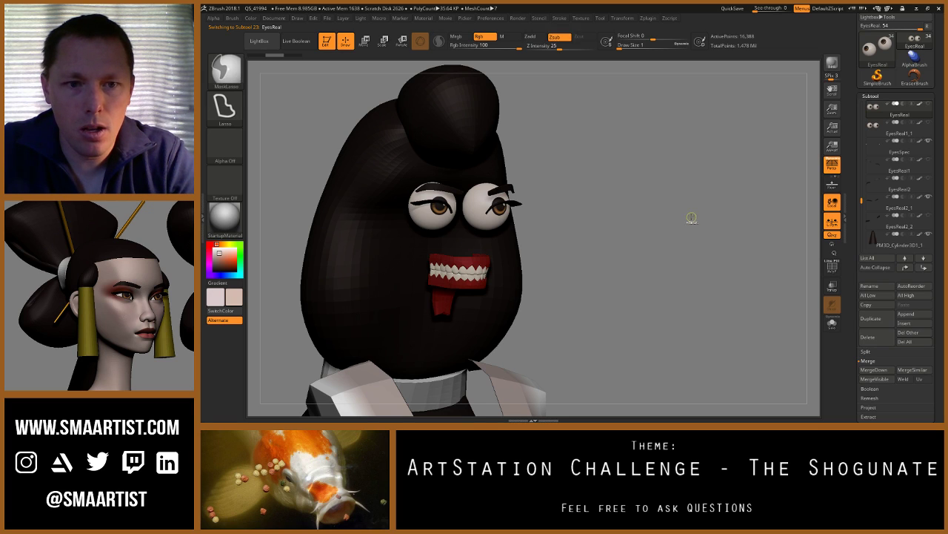
{"action": "key", "text": "ctrl+alt"}
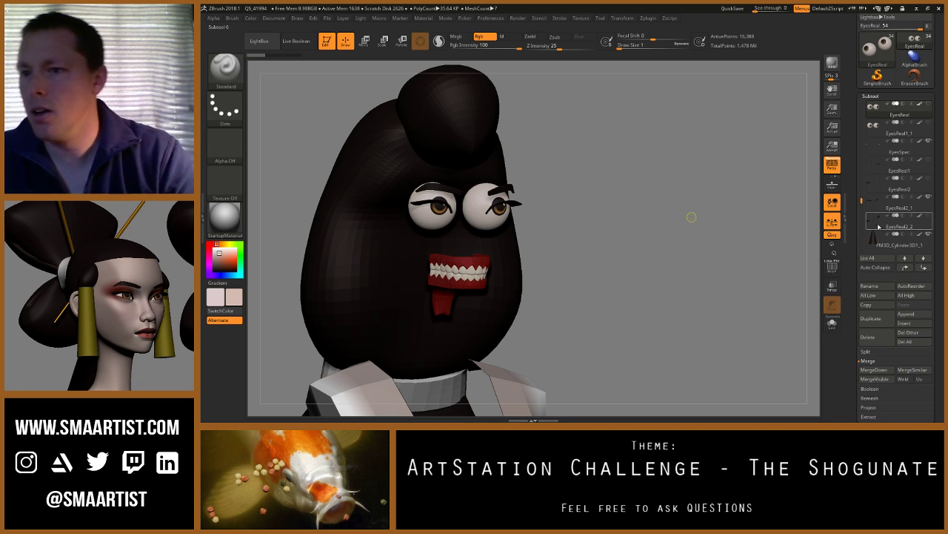
{"action": "key", "text": "Up"}
{"action": "key", "text": "Up"}
{"action": "key", "text": "Up"}
{"action": "key", "text": "Up"}
{"action": "key", "text": "Up"}
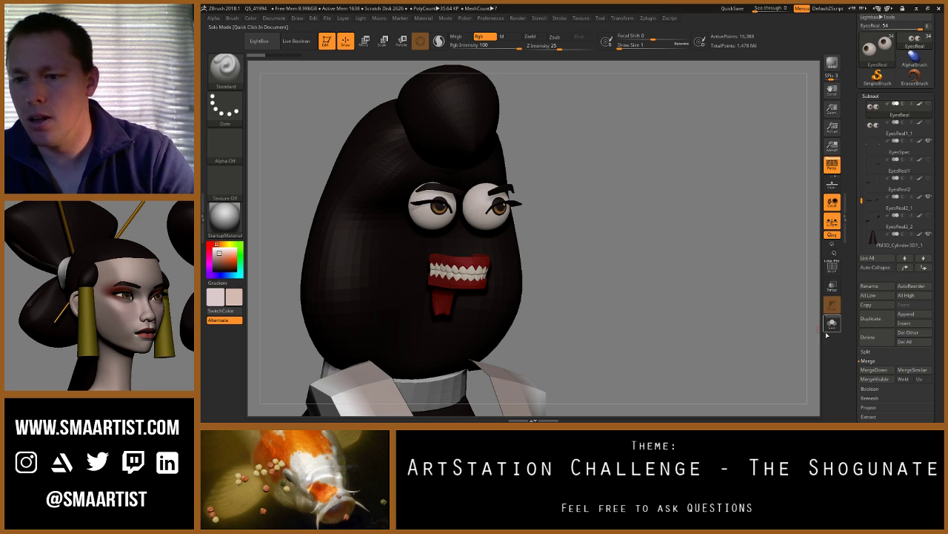
{"action": "left_click", "coordinate": [832, 324]}
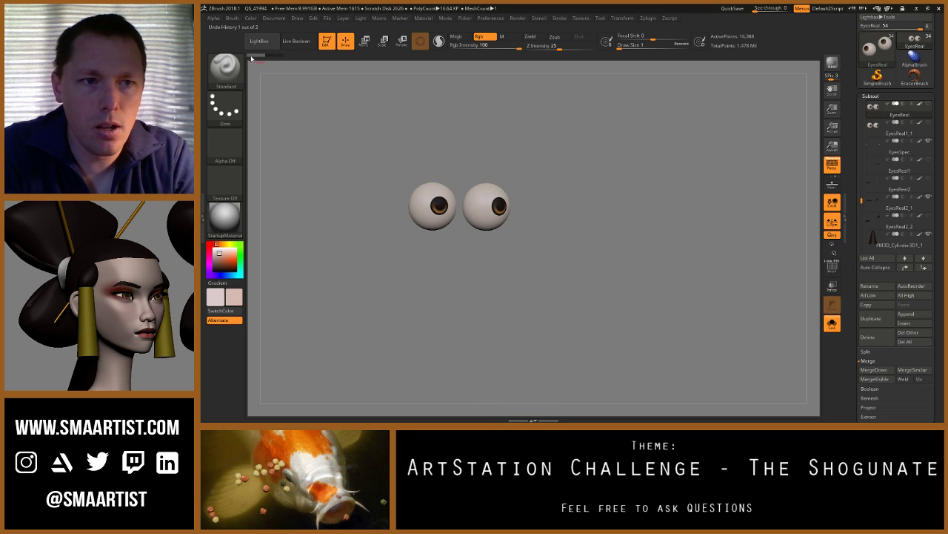
{"action": "left_click", "coordinate": [879, 134]}
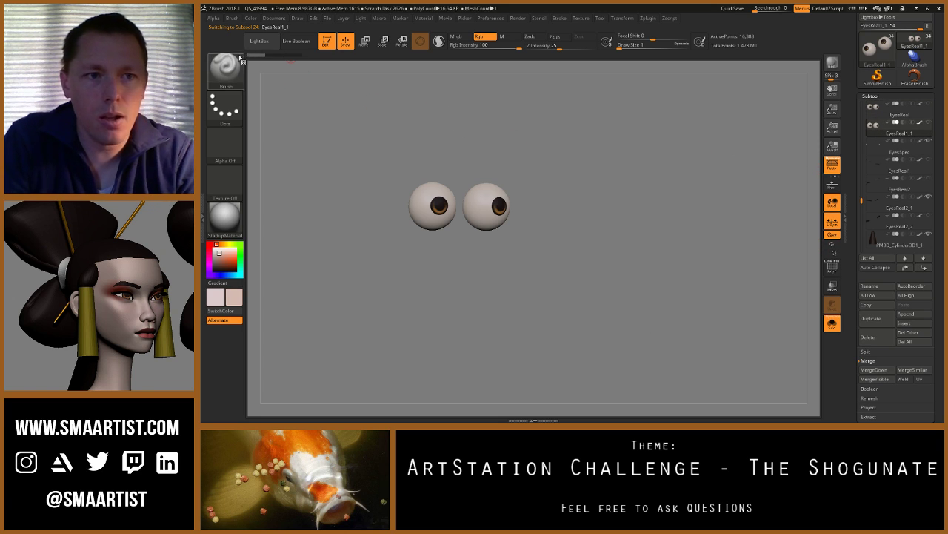
Step: Compare the EyesReal and Eyes2 eyeball subtools in Solo mode and delete the Eyes2 subtool
{"action": "left_click", "coordinate": [882, 113]}
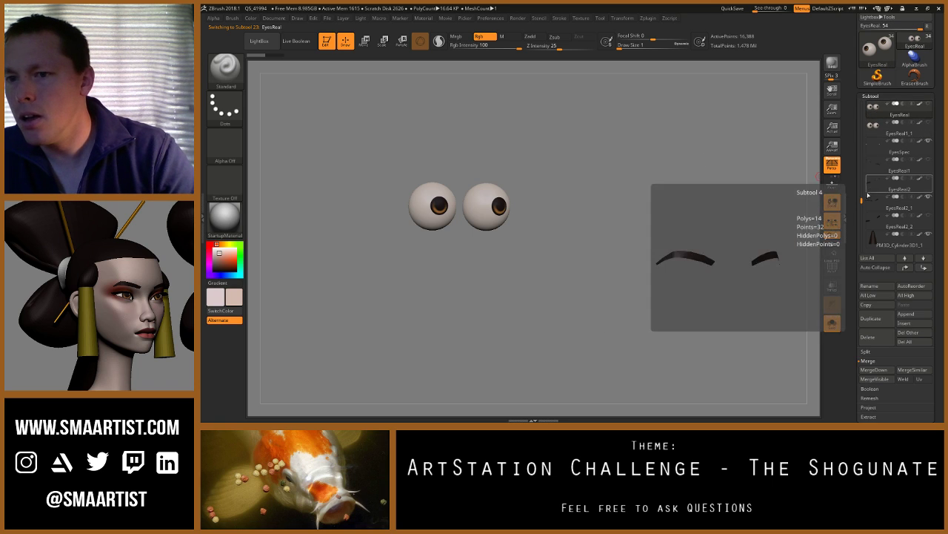
{"action": "scroll", "coordinate": [867, 194], "scroll_direction": "up", "scroll_amount": 2}
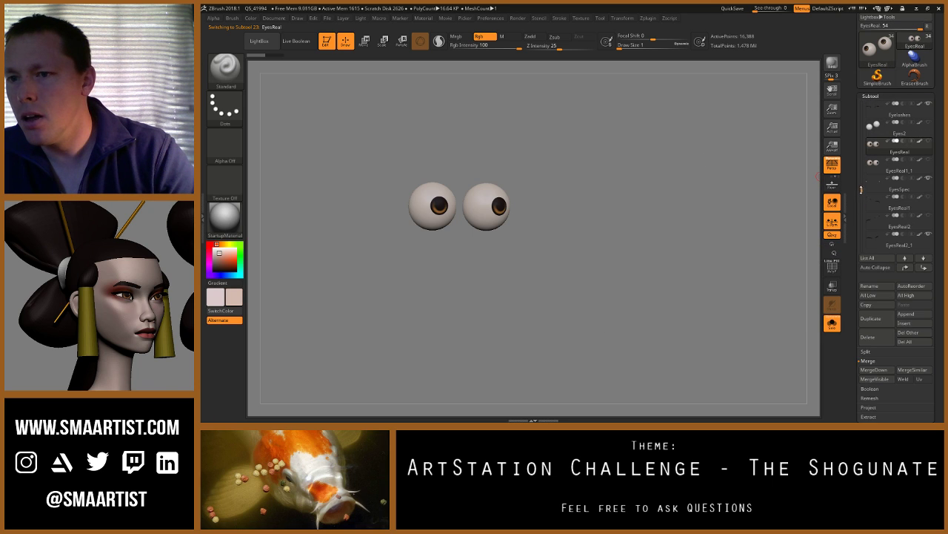
{"action": "left_click", "coordinate": [876, 130]}
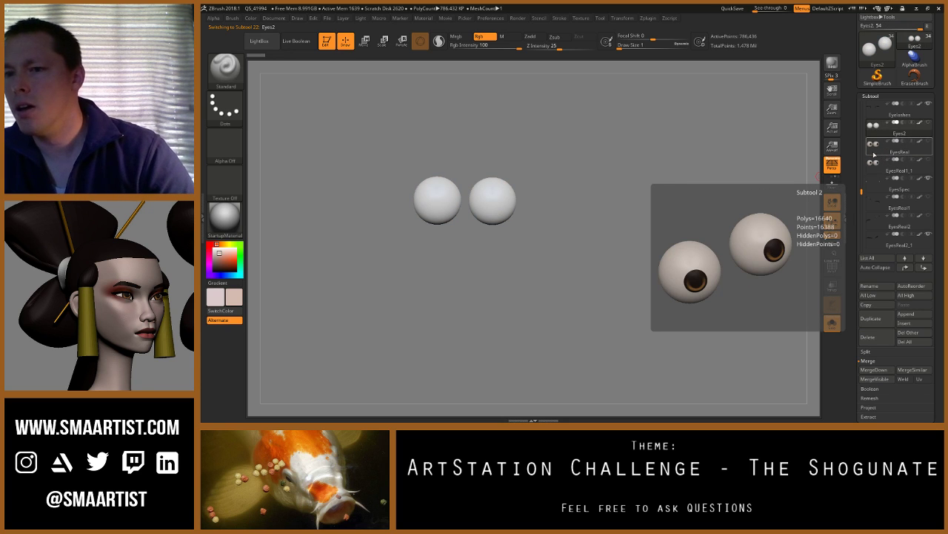
{"action": "left_click", "coordinate": [876, 148]}
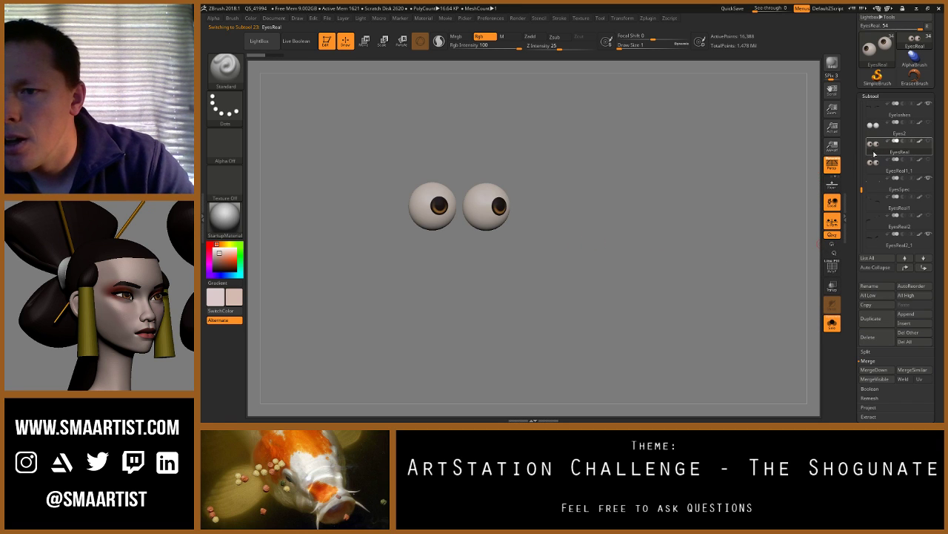
{"action": "mouse_move", "coordinate": [875, 153]}
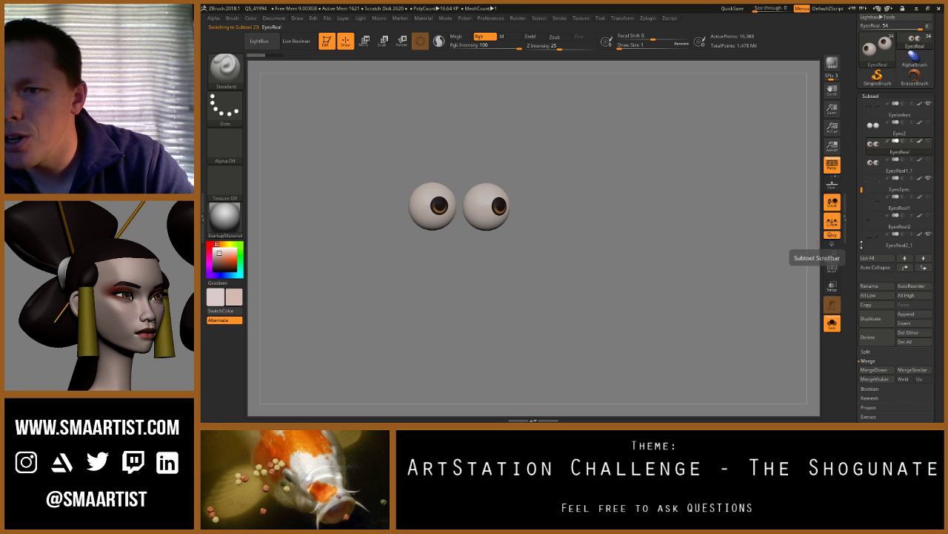
{"action": "left_click", "coordinate": [878, 132]}
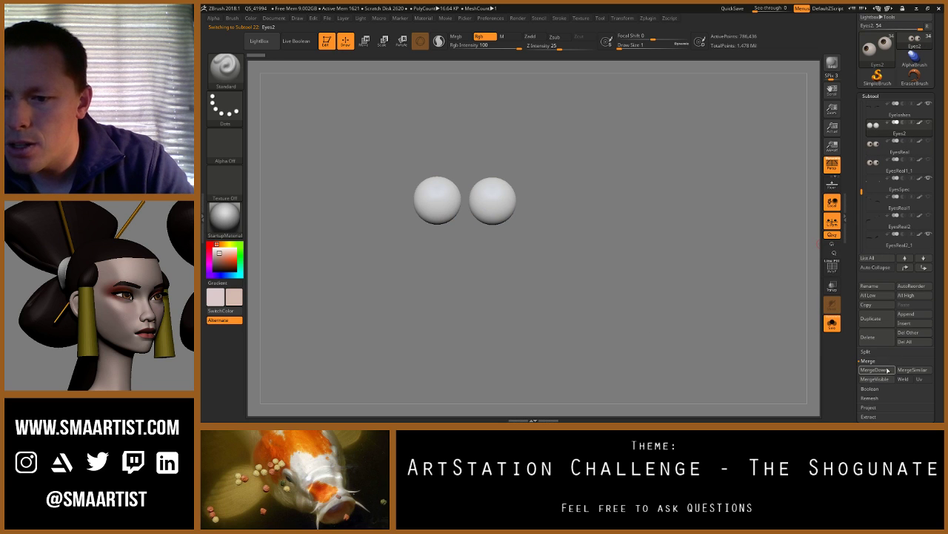
{"action": "left_click", "coordinate": [868, 337]}
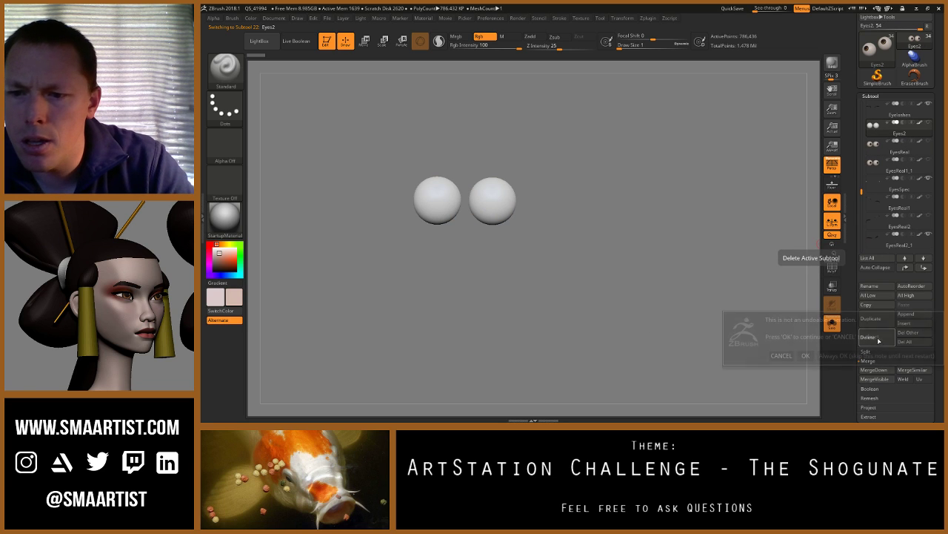
{"action": "left_click", "coordinate": [809, 354]}
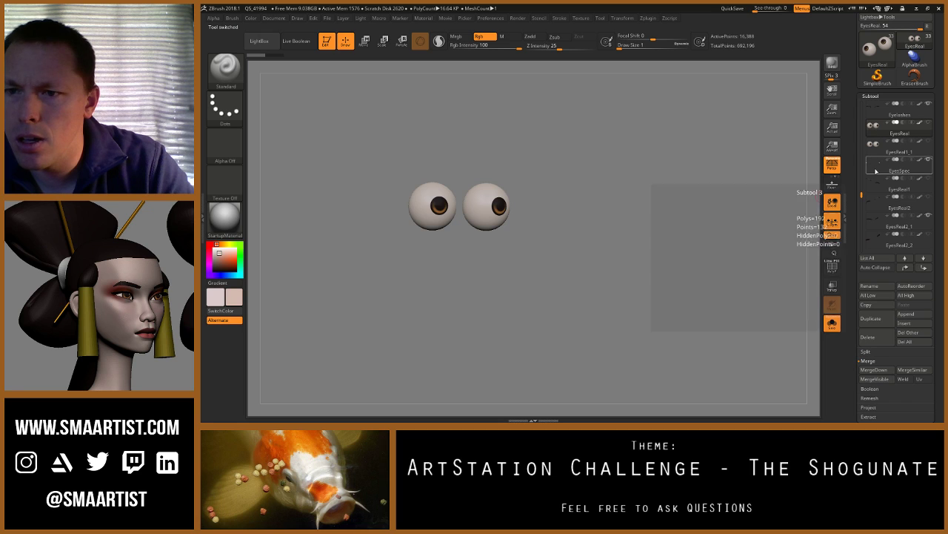
Step: Duplicate the EyesSpec subtool and return the original EyesSpec to an earlier state in its undo history
{"action": "left_click", "coordinate": [878, 169]}
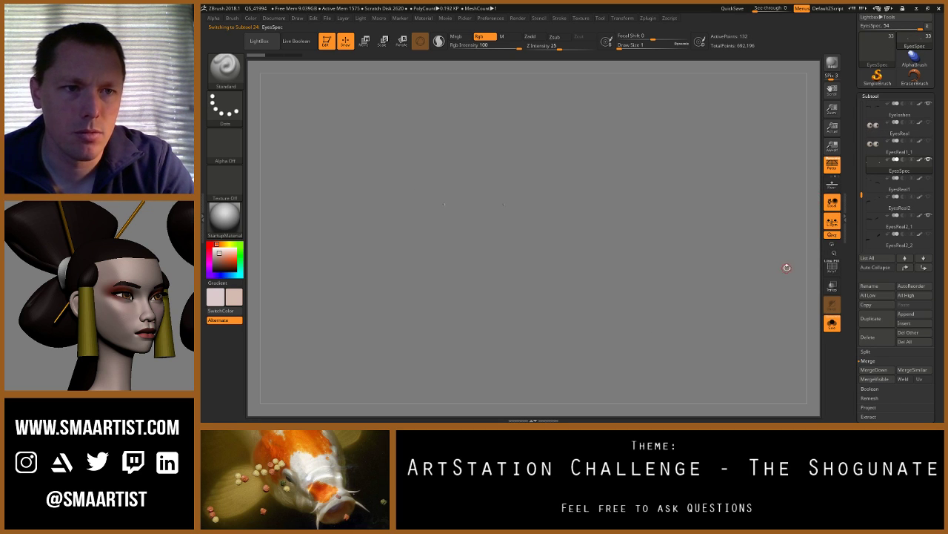
{"action": "key", "text": "ctrl"}
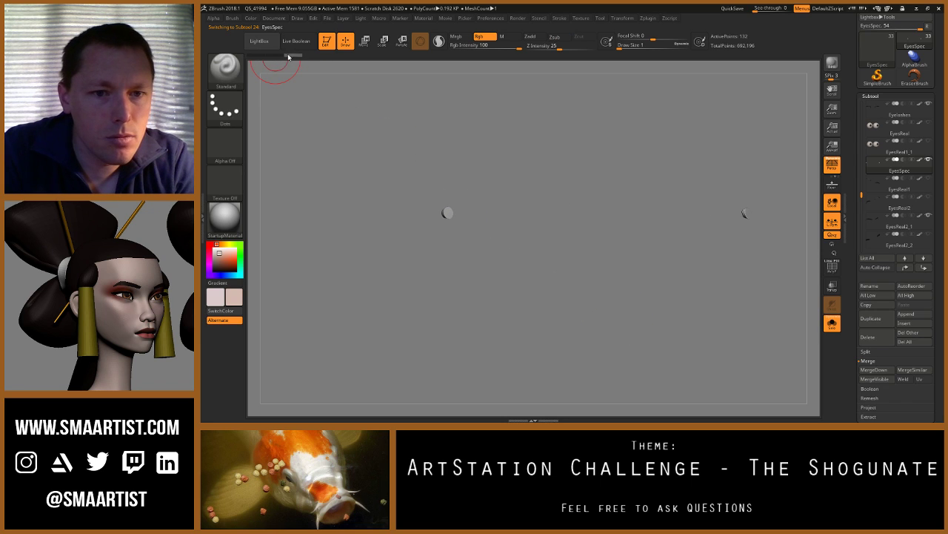
{"action": "mouse_move", "coordinate": [299, 61]}
{"action": "left_mouse_down"}
{"action": "mouse_move", "coordinate": [264, 59]}
{"action": "mouse_move", "coordinate": [314, 61]}
{"action": "mouse_move", "coordinate": [253, 60]}
{"action": "mouse_move", "coordinate": [310, 59]}
{"action": "left_mouse_up"}
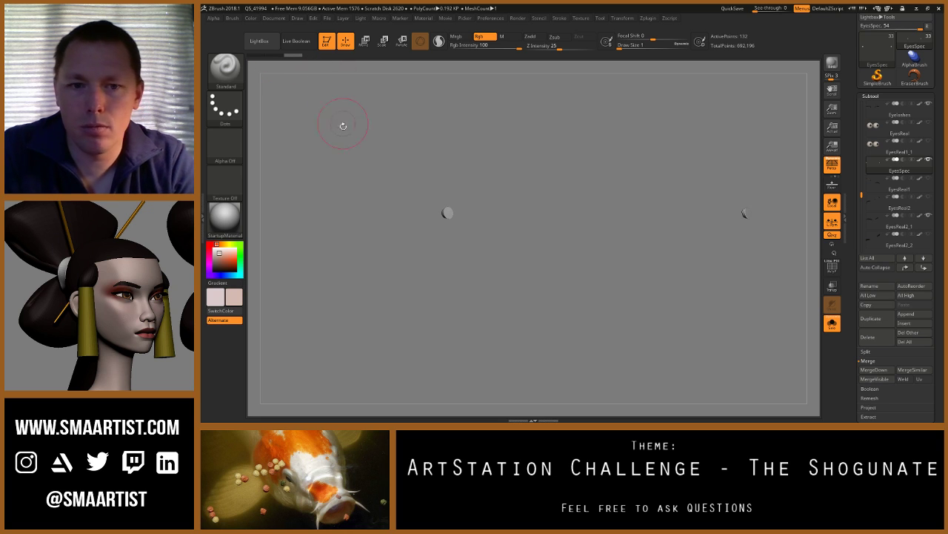
{"action": "key", "text": "ctrl+shift+d"}
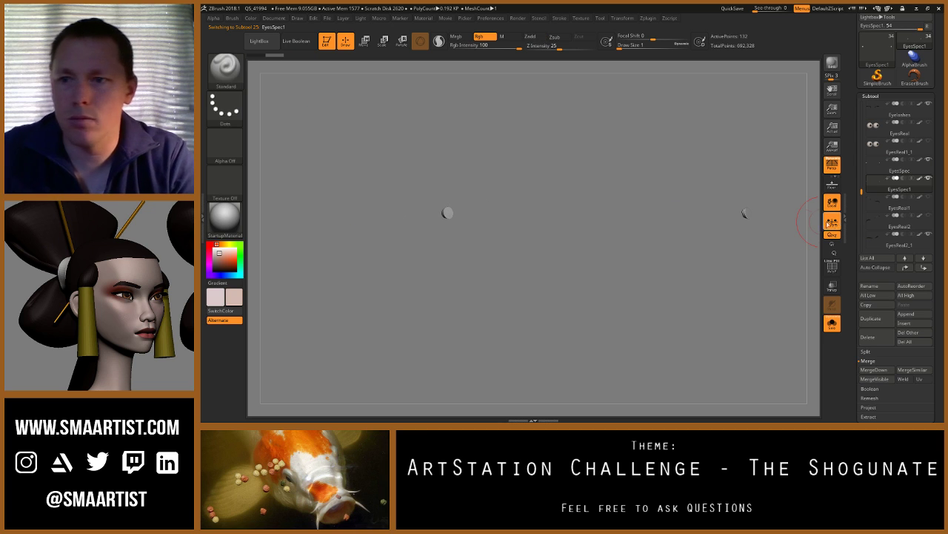
{"action": "left_click", "coordinate": [876, 169]}
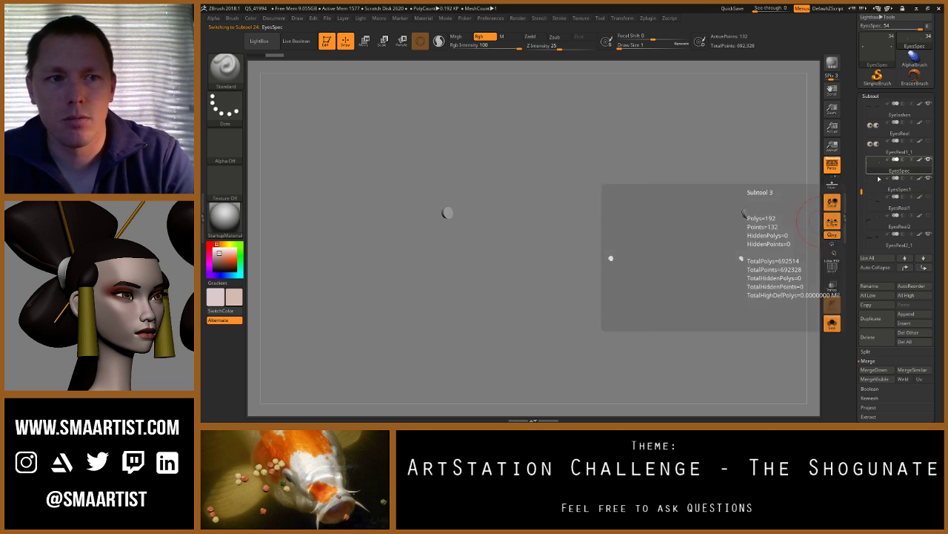
{"action": "left_click", "coordinate": [264, 56]}
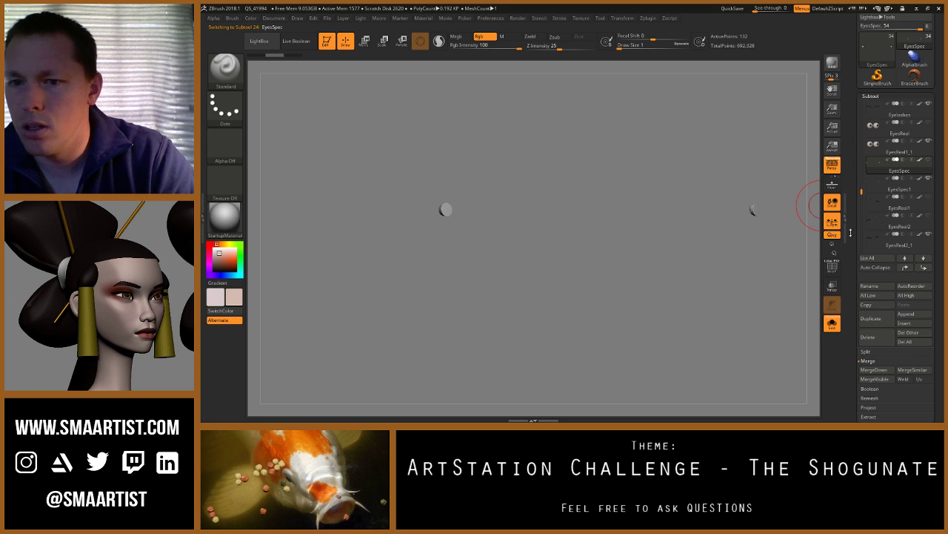
Step: Leave Solo mode, switch to the EyesSpec1 subtool and check the eye highlights from the front
{"action": "left_click", "coordinate": [833, 326]}
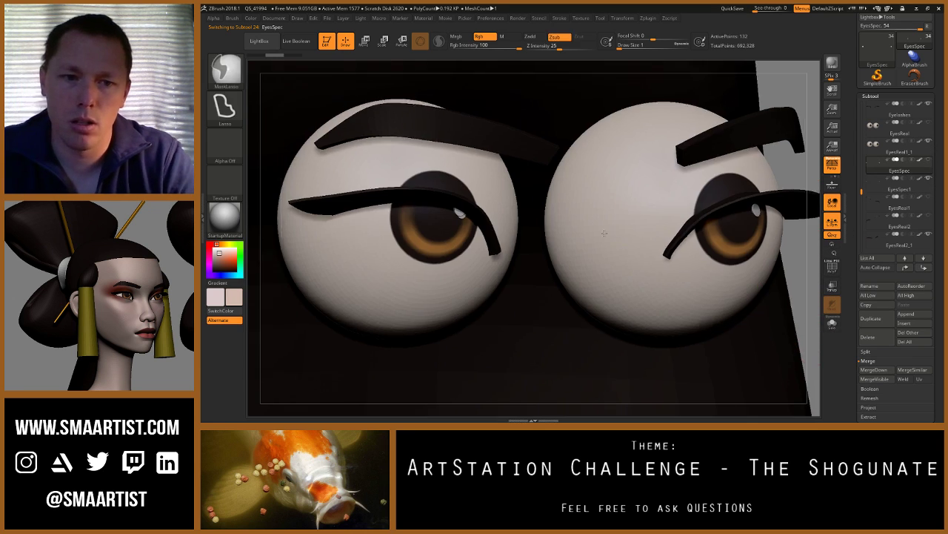
{"action": "left_click", "coordinate": [877, 188]}
{"action": "mouse_move", "coordinate": [646, 237]}
{"action": "right_mouse_down"}
{"action": "mouse_move", "coordinate": [755, 240]}
{"action": "mouse_move", "coordinate": [654, 246]}
{"action": "right_mouse_up"}
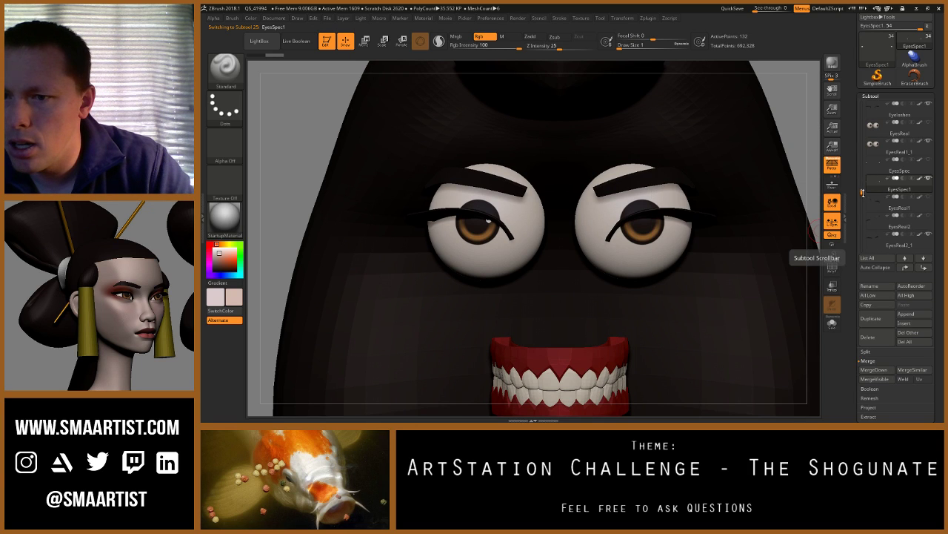
Step: Try duplicating the Eyelashes subtool and delete the resulting duplicate
{"action": "left_click_drag", "start_coordinate": [862, 193], "coordinate": [857, 181]}
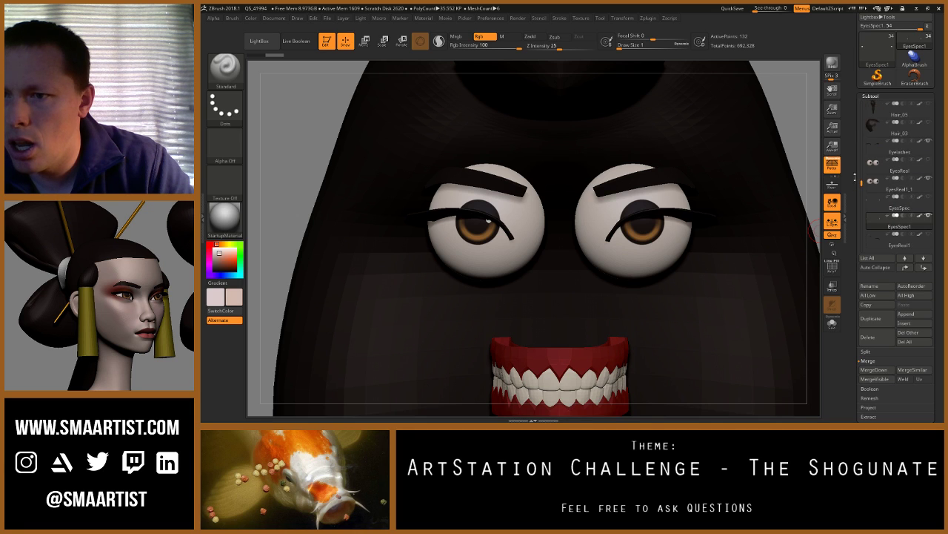
{"action": "left_click", "coordinate": [878, 150]}
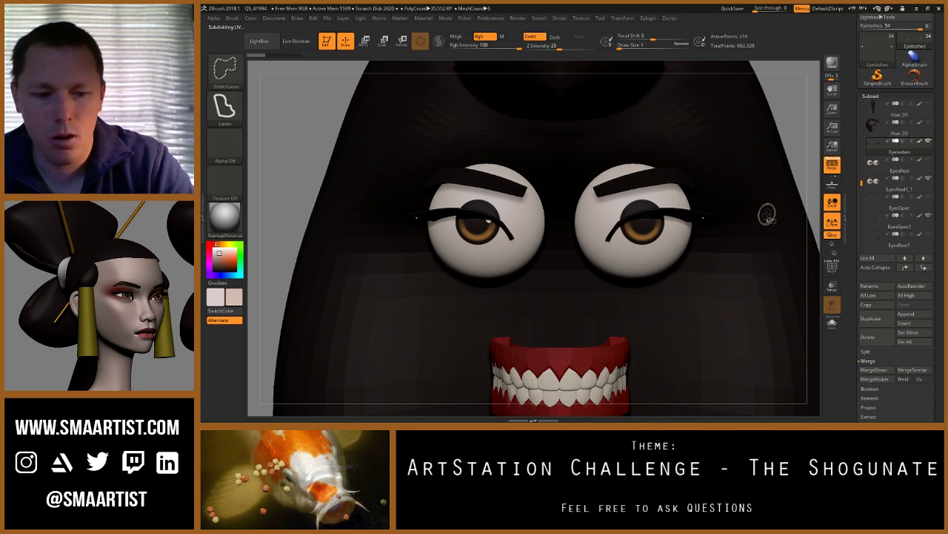
{"action": "key", "text": "ctrl+shift+d"}
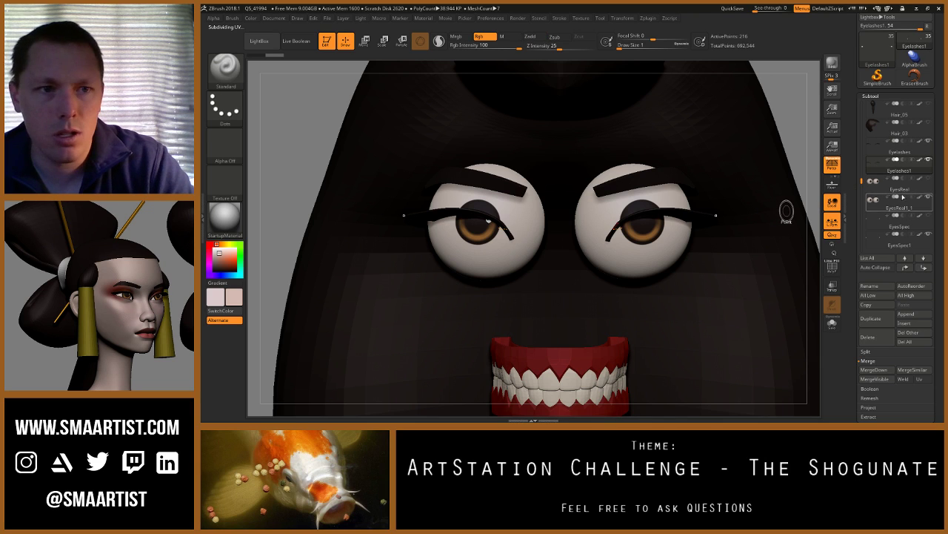
{"action": "left_click", "coordinate": [875, 151]}
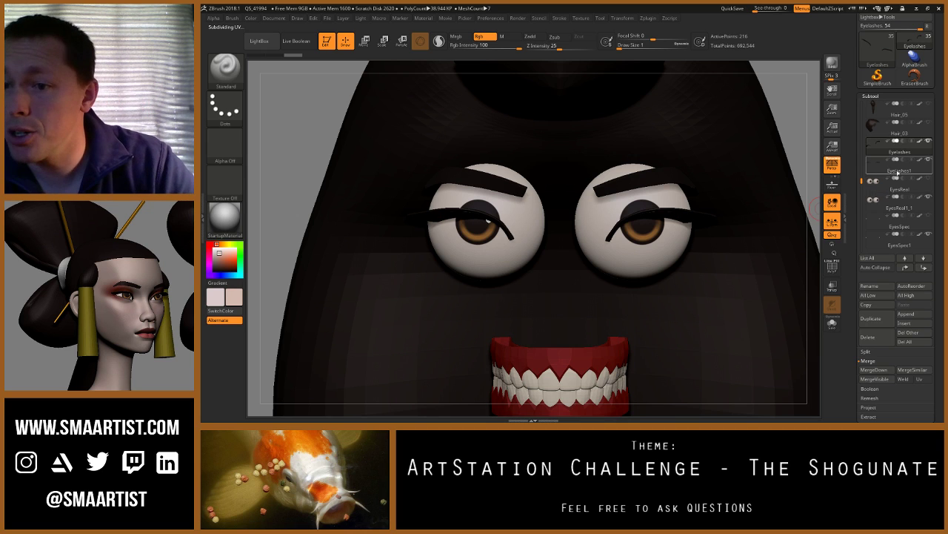
{"action": "left_click", "coordinate": [898, 172]}
{"action": "left_click", "coordinate": [876, 338]}
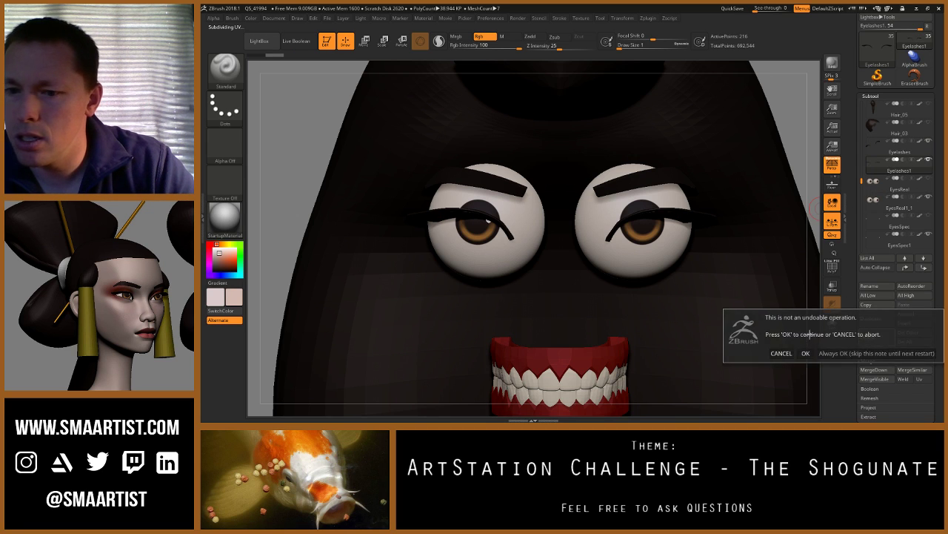
{"action": "left_click", "coordinate": [806, 353]}
Step: Duplicate the adjusted Eyelashes subtool, undo the recent edits on the original and switch to the Eyelashes1 copy
{"action": "left_click", "coordinate": [877, 150]}
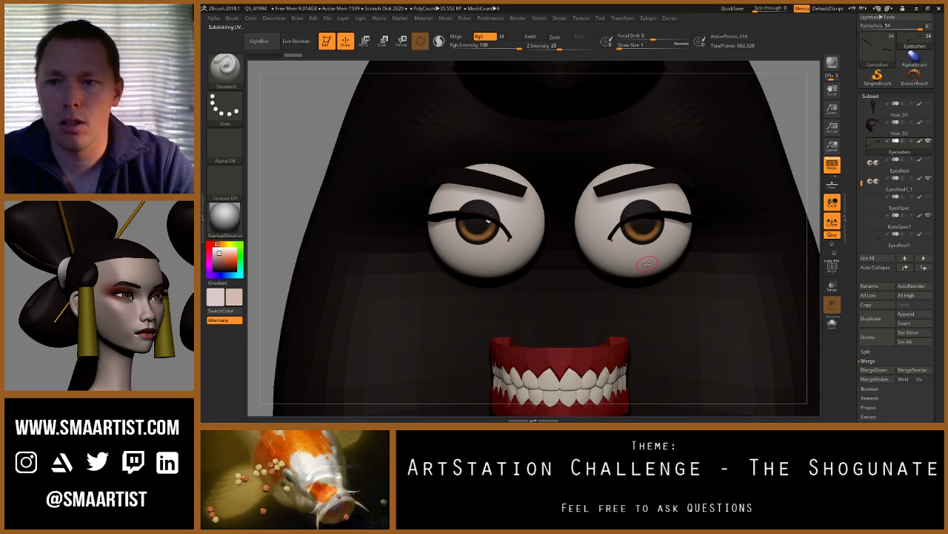
{"action": "key", "text": "ctrl+shift+d"}
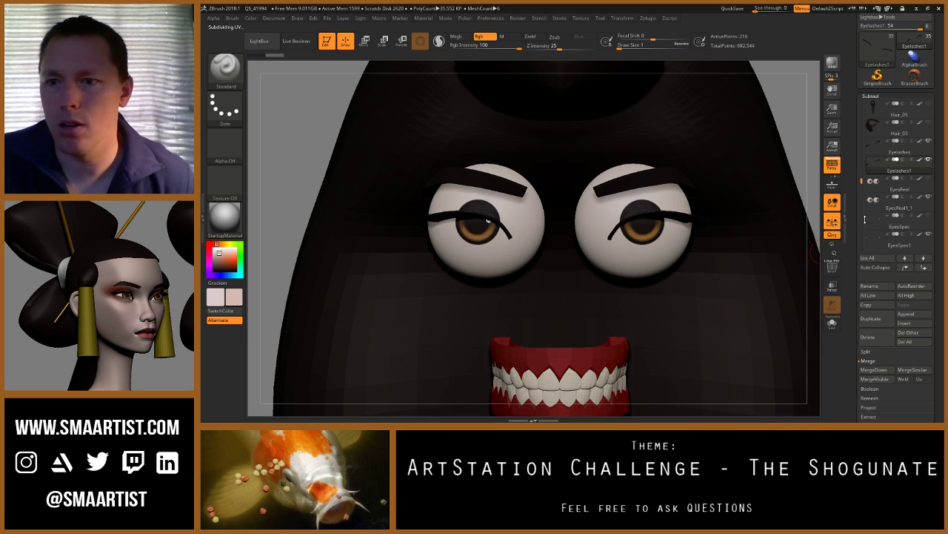
{"action": "left_click", "coordinate": [882, 149]}
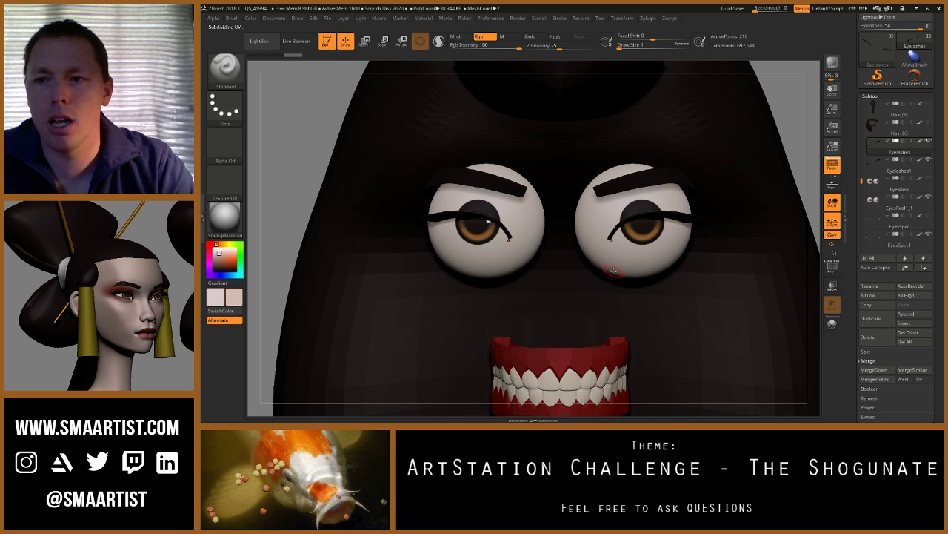
{"action": "key", "text": "ctrl"}
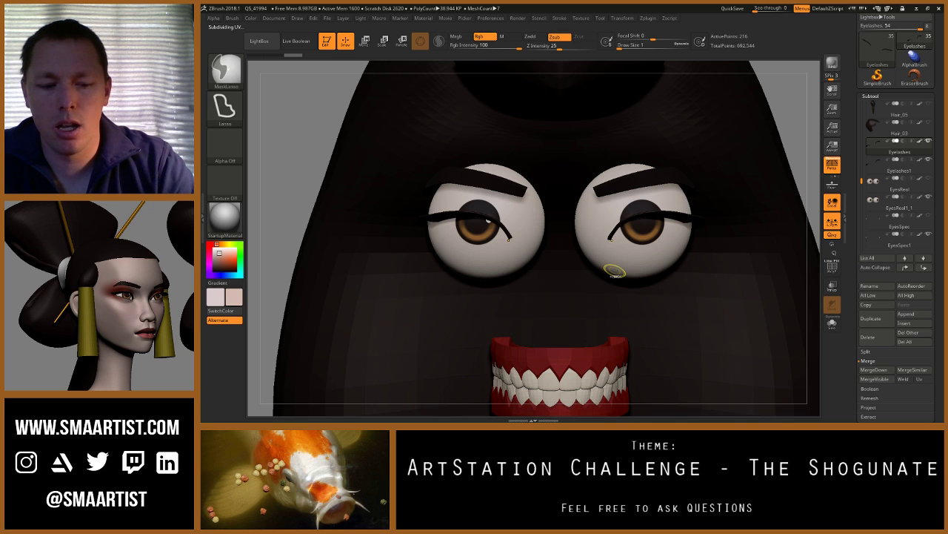
{"action": "key", "text": "ctrl+z"}
{"action": "key", "text": "ctrl+z"}
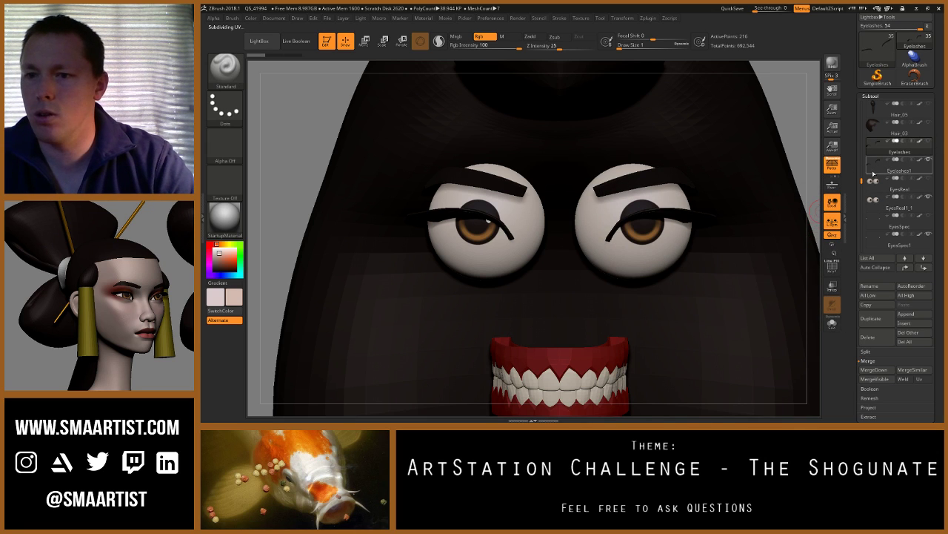
{"action": "left_click", "coordinate": [874, 171]}
{"action": "left_click_drag", "start_coordinate": [741, 220], "coordinate": [811, 189]}
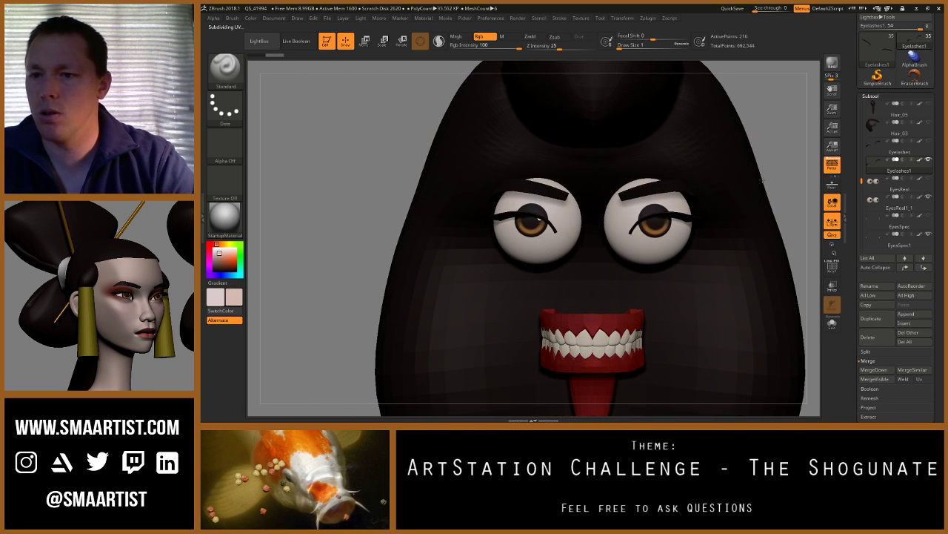
Step: Display the polygroup wireframe on EyesReal1_1, isolate it in Solo mode and examine the iris bulge from several angles
{"action": "left_click", "coordinate": [876, 207]}
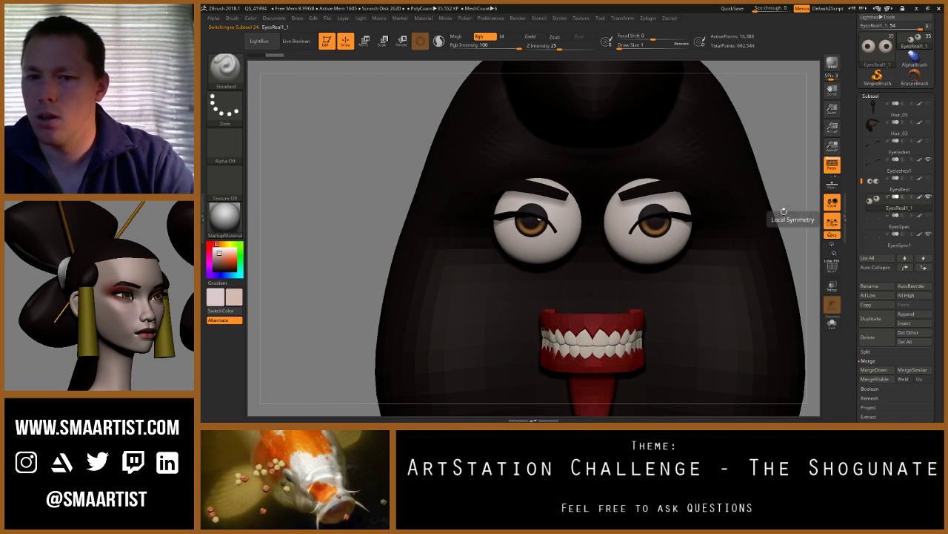
{"action": "key", "text": "shift+f"}
{"action": "mouse_move", "coordinate": [755, 177]}
{"action": "right_mouse_down", "text": "alt"}
{"action": "mouse_move", "coordinate": [719, 194]}
{"action": "mouse_move", "coordinate": [743, 218]}
{"action": "right_mouse_up", "text": "alt"}
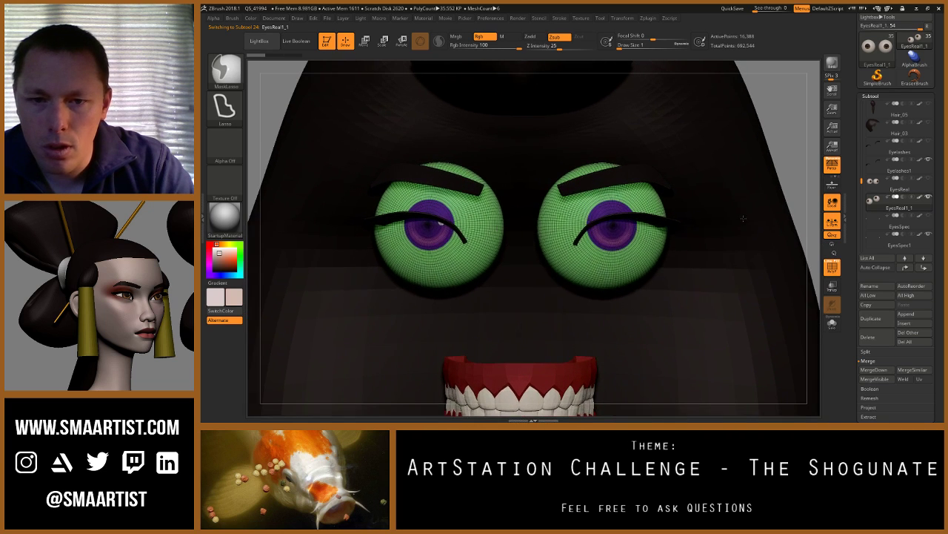
{"action": "left_click_drag", "start_coordinate": [744, 217], "coordinate": [630, 246], "text": "alt"}
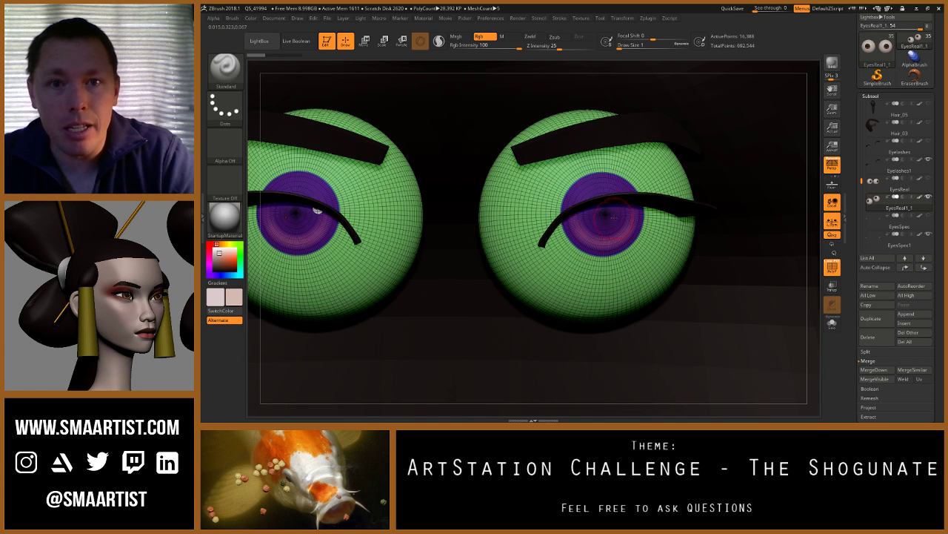
{"action": "mouse_move", "coordinate": [584, 239]}
{"action": "right_mouse_down"}
{"action": "mouse_move", "coordinate": [609, 236]}
{"action": "mouse_move", "coordinate": [574, 222]}
{"action": "mouse_move", "coordinate": [598, 222]}
{"action": "mouse_move", "coordinate": [600, 90]}
{"action": "right_mouse_up"}
{"action": "left_click", "coordinate": [829, 325]}
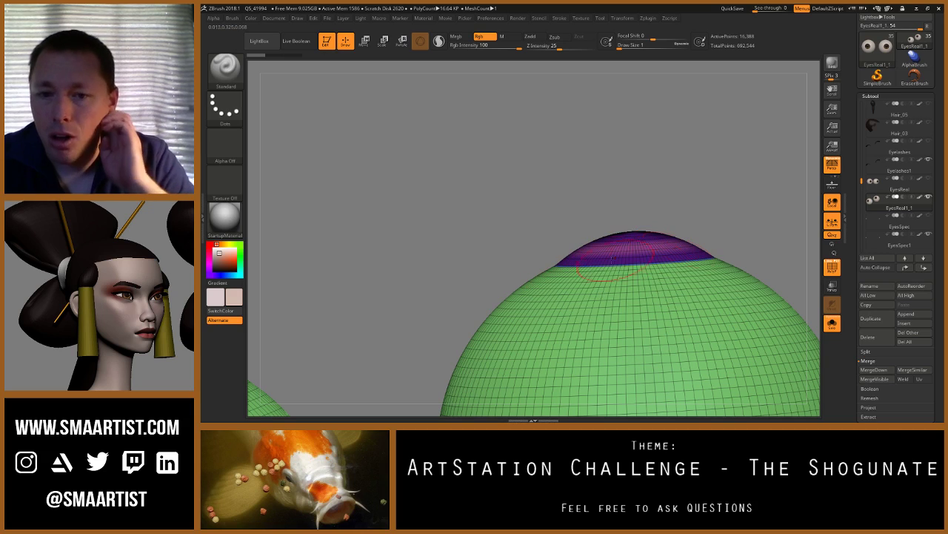
{"action": "right_click_drag", "start_coordinate": [650, 280], "coordinate": [583, 190]}
{"action": "mouse_move", "coordinate": [621, 270]}
{"action": "right_mouse_down"}
{"action": "mouse_move", "coordinate": [621, 189]}
{"action": "mouse_move", "coordinate": [595, 224]}
{"action": "mouse_move", "coordinate": [630, 246]}
{"action": "mouse_move", "coordinate": [624, 207]}
{"action": "right_mouse_up"}
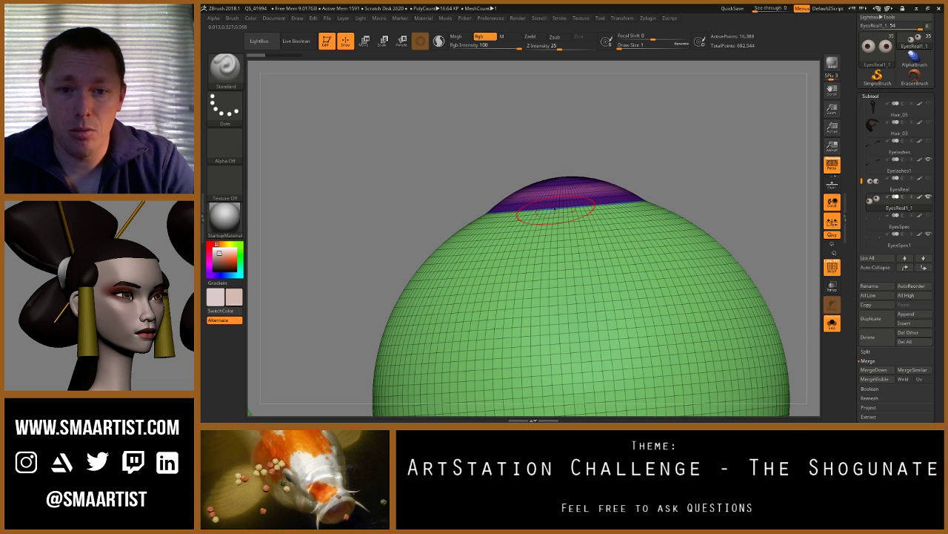
{"action": "mouse_move", "coordinate": [585, 213]}
{"action": "right_mouse_down"}
{"action": "mouse_move", "coordinate": [575, 201]}
{"action": "mouse_move", "coordinate": [642, 227]}
{"action": "mouse_move", "coordinate": [578, 176]}
{"action": "right_mouse_up"}
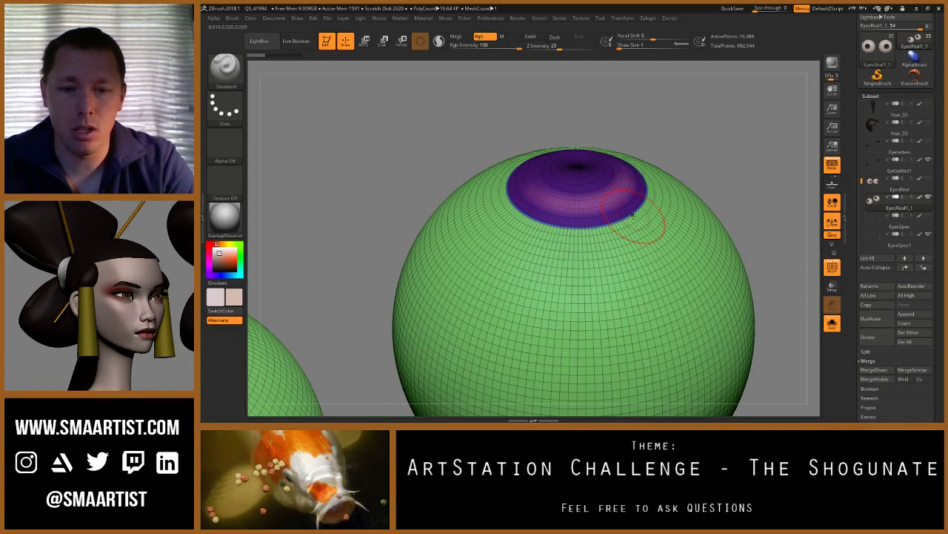
Step: Hide the wireframe, leave Solo mode and check the painted eyeballs together with the lashes and brows
{"action": "key", "text": "shift+f"}
{"action": "mouse_move", "coordinate": [639, 212]}
{"action": "right_mouse_down"}
{"action": "mouse_move", "coordinate": [630, 261]}
{"action": "mouse_move", "coordinate": [693, 331]}
{"action": "right_mouse_up"}
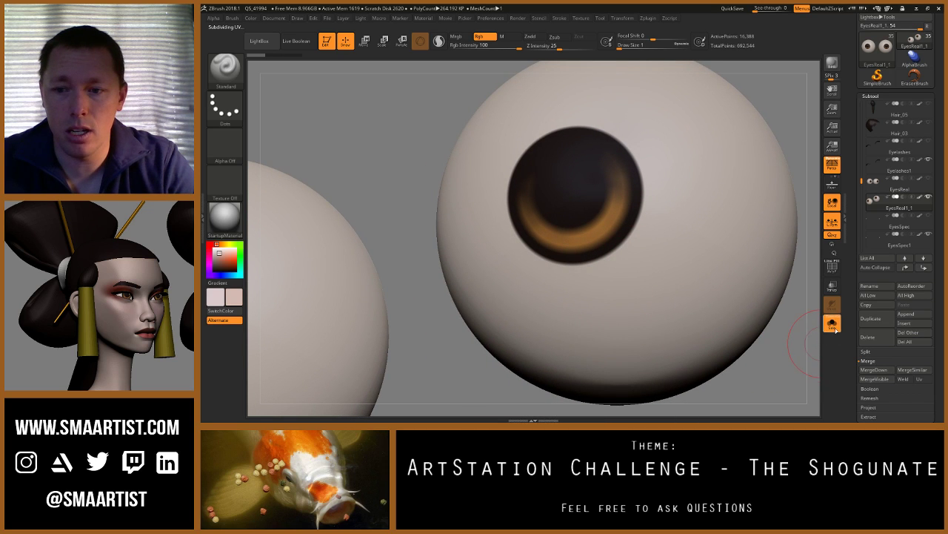
{"action": "left_click", "coordinate": [836, 331]}
{"action": "right_click_drag", "start_coordinate": [684, 281], "coordinate": [756, 206], "text": "ctrl"}
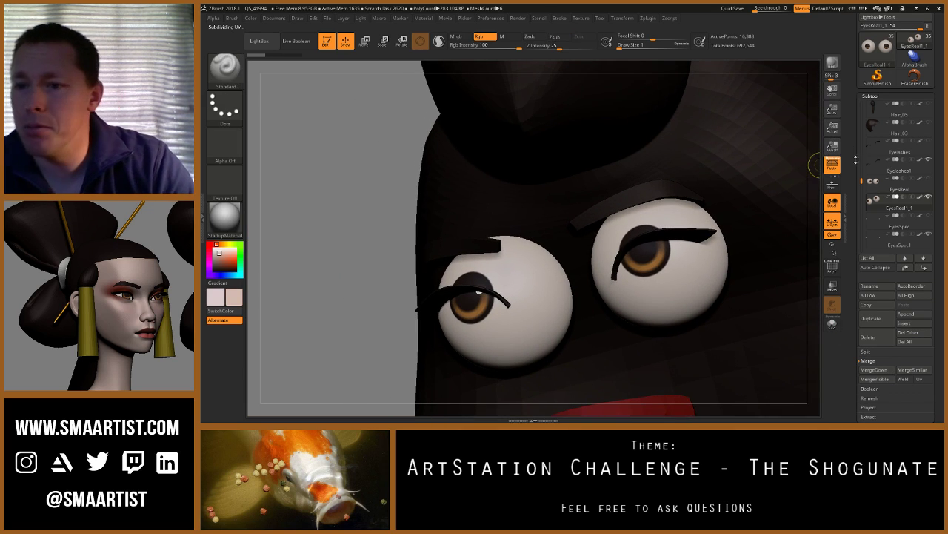
Step: Show the AS_JapaneseSunGoddess3_9 body subtool again and view the face from the front with the eyeballs in place
{"action": "left_click_drag", "start_coordinate": [861, 181], "coordinate": [861, 115]}
{"action": "left_click", "coordinate": [928, 160]}
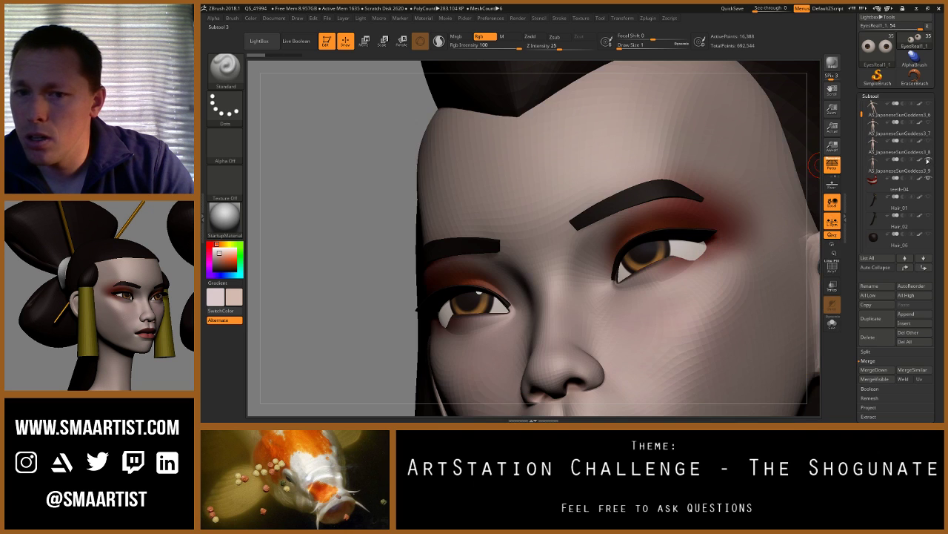
{"action": "mouse_move", "coordinate": [756, 258]}
{"action": "right_mouse_down", "text": "ctrl"}
{"action": "mouse_move", "coordinate": [649, 217]}
{"action": "mouse_move", "coordinate": [589, 172]}
{"action": "mouse_move", "coordinate": [668, 242]}
{"action": "right_mouse_up", "text": "ctrl"}
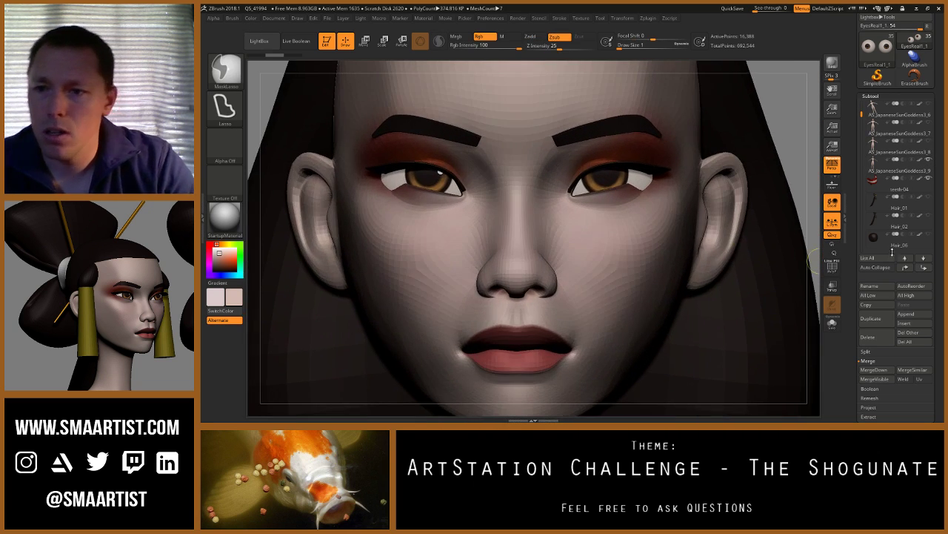
Step: Switch between the EyesReal and EyesReal1_1 subtools to compare the two eyeball versions, ending on EyesReal1_1
{"action": "scroll", "coordinate": [897, 174], "scroll_direction": "down", "scroll_amount": 5}
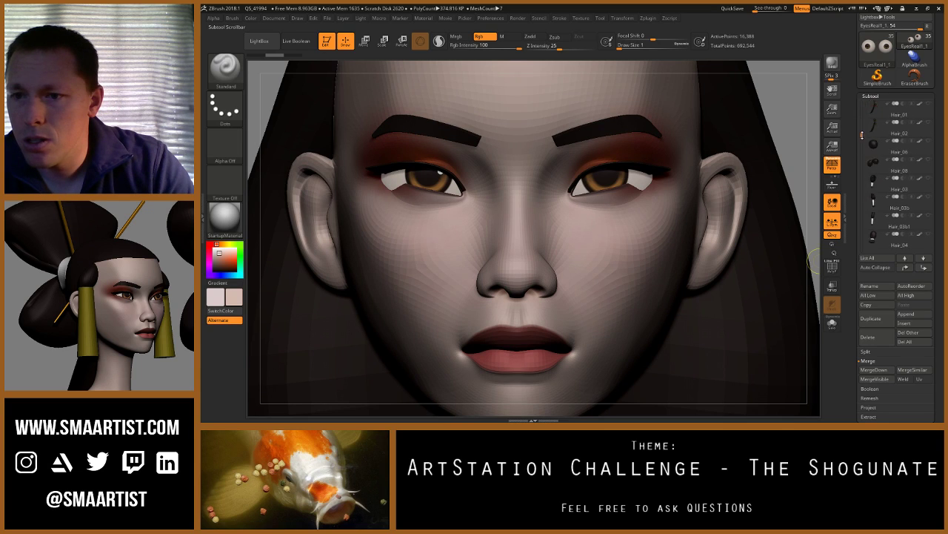
{"action": "scroll", "coordinate": [875, 208], "scroll_direction": "down", "scroll_amount": 4}
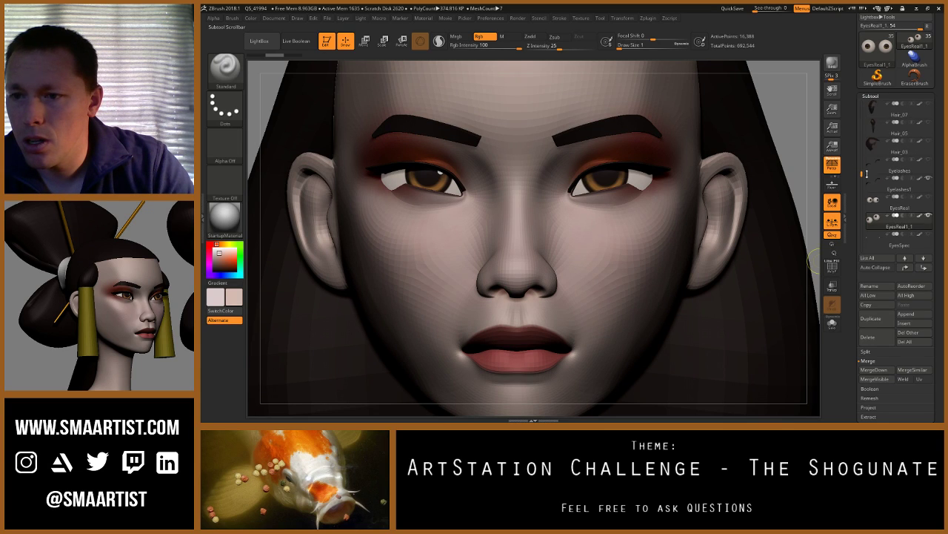
{"action": "left_click", "coordinate": [875, 203]}
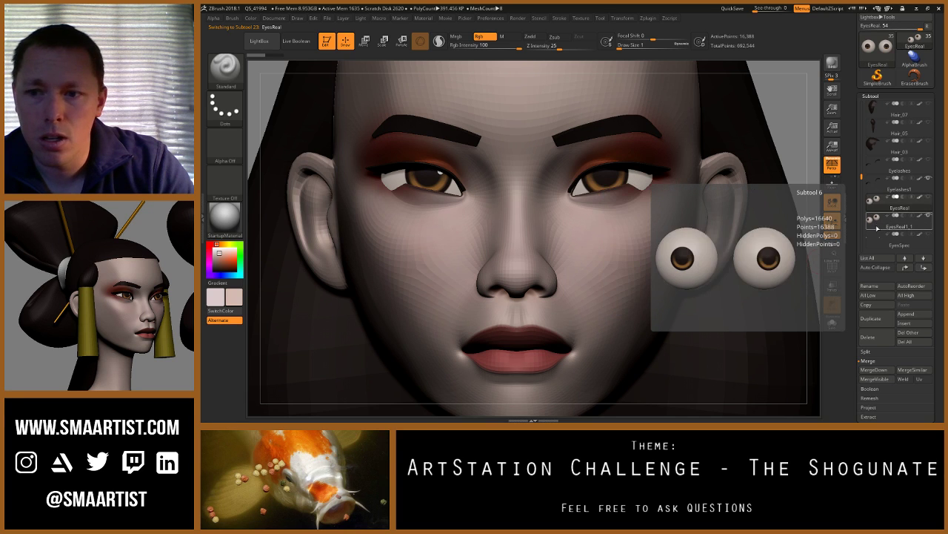
{"action": "left_click", "coordinate": [875, 226]}
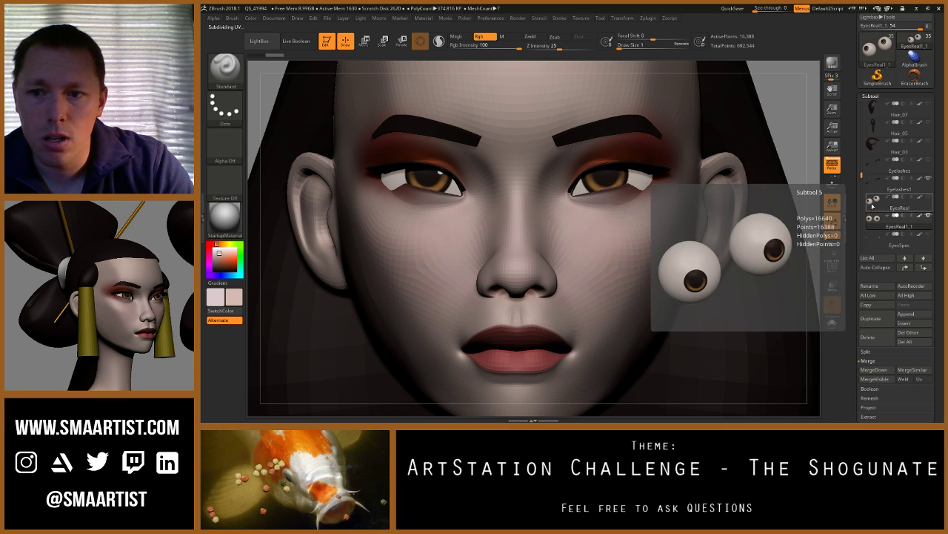
{"action": "left_click", "coordinate": [874, 199]}
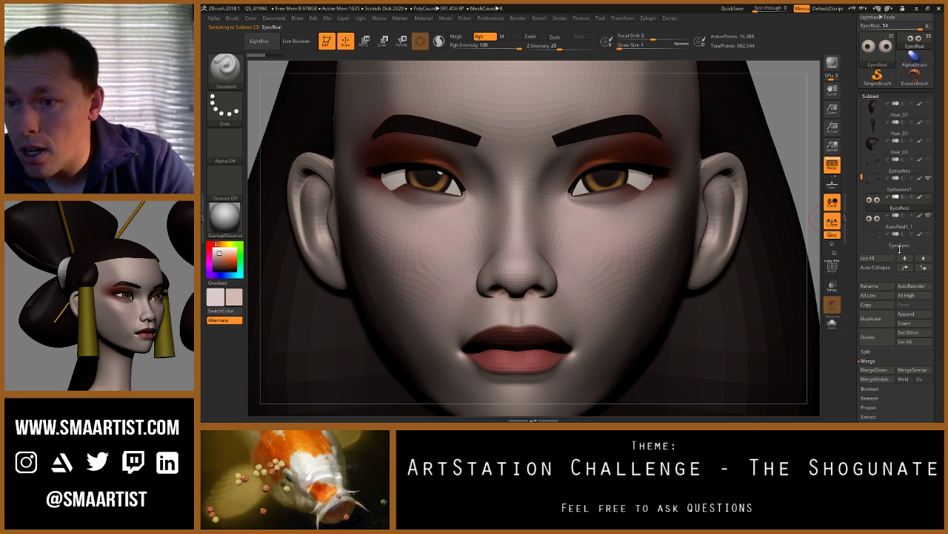
{"action": "left_click", "coordinate": [879, 226]}
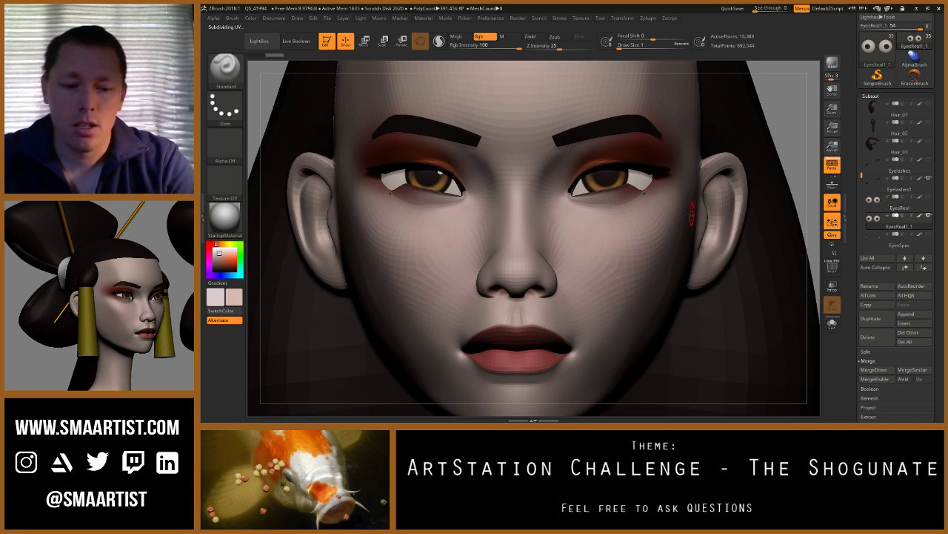
Step: Reposition the EyesReal1_1 eyeballs slightly within the sockets and check their fit from below and from the front
{"action": "key", "text": "w"}
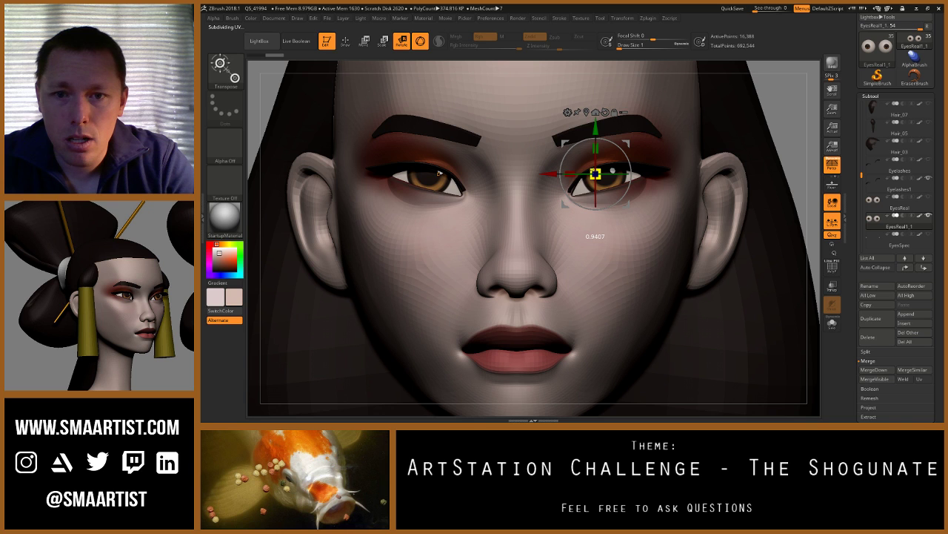
{"action": "right_click_drag", "start_coordinate": [439, 173], "coordinate": [659, 273]}
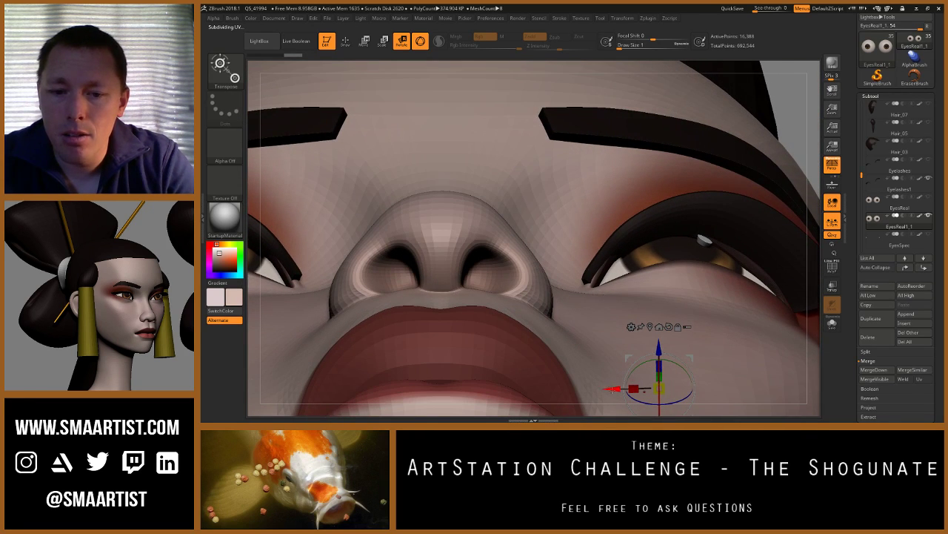
{"action": "left_click_drag", "start_coordinate": [612, 389], "coordinate": [611, 388]}
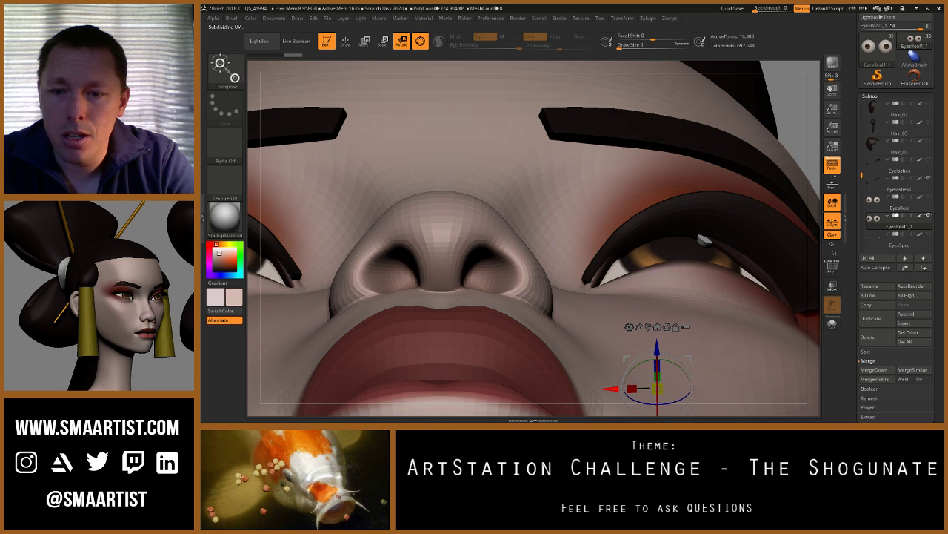
{"action": "right_click_drag", "start_coordinate": [621, 303], "coordinate": [573, 146]}
{"action": "key", "text": "q"}
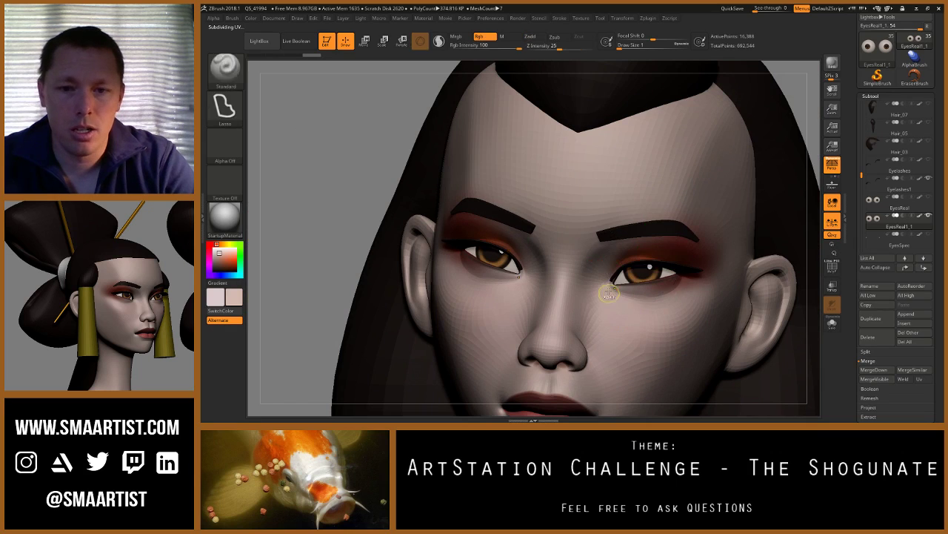
{"action": "mouse_move", "coordinate": [644, 385]}
{"action": "right_mouse_down", "text": "ctrl"}
{"action": "mouse_move", "coordinate": [652, 313]}
{"action": "mouse_move", "coordinate": [583, 247]}
{"action": "mouse_move", "coordinate": [687, 214]}
{"action": "right_mouse_up", "text": "ctrl"}
{"action": "right_click_drag", "start_coordinate": [574, 214], "coordinate": [615, 269], "text": "ctrl"}
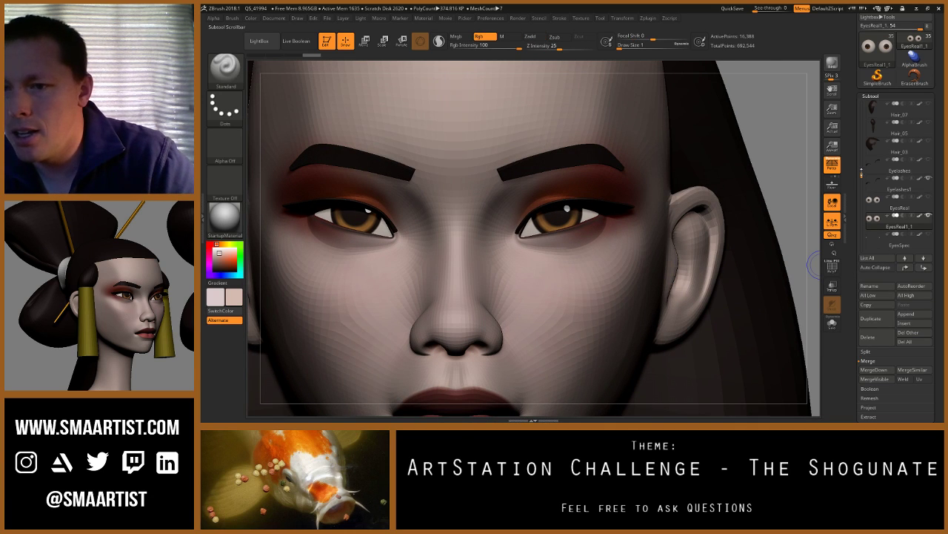
Step: Select the EyesSpec1 subtool and adjust the highlights' placement so they sit on the irises
{"action": "left_click_drag", "start_coordinate": [862, 176], "coordinate": [861, 186]}
{"action": "left_click", "coordinate": [877, 226]}
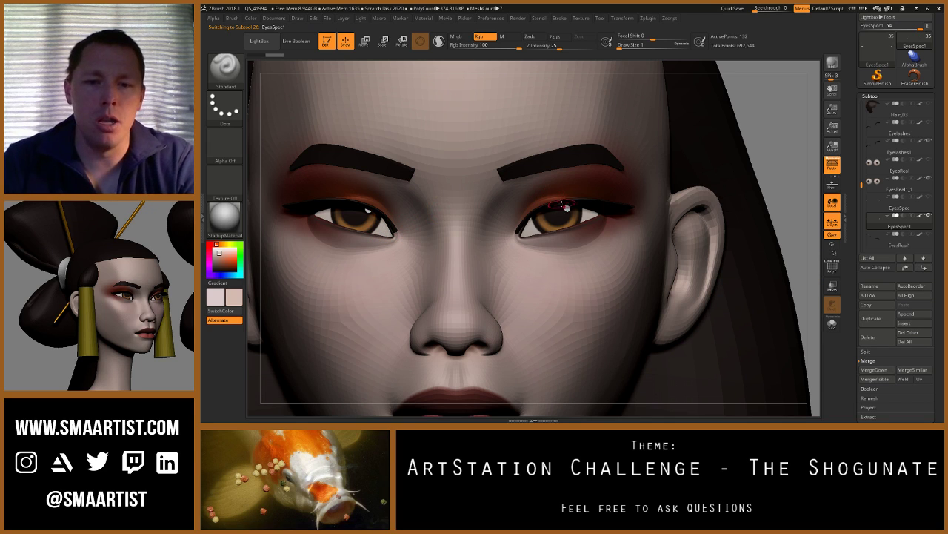
{"action": "key", "text": "w"}
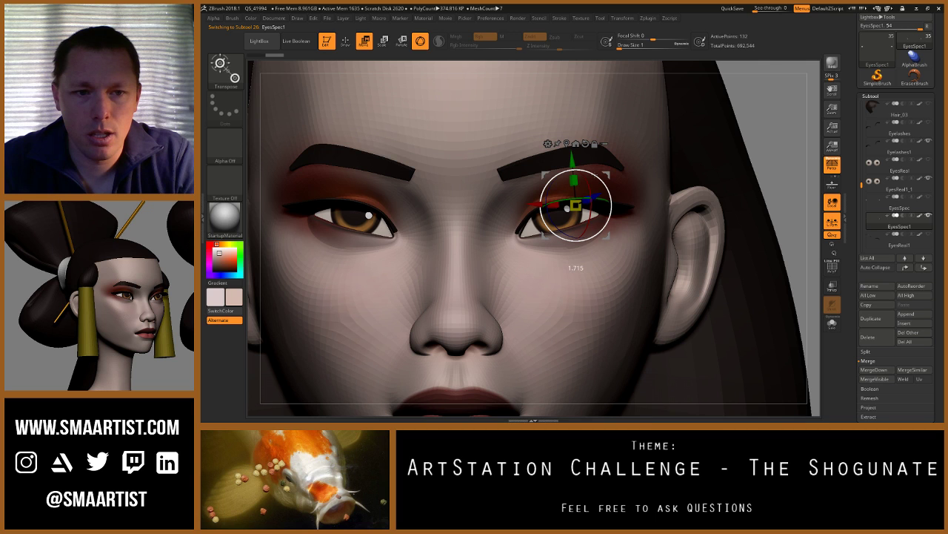
{"action": "left_click_drag", "start_coordinate": [595, 176], "coordinate": [597, 178]}
{"action": "key", "text": "q"}
Step: Check the eyes from below and in a three-quarter bust view, and save the file
{"action": "right_click_drag", "start_coordinate": [587, 289], "coordinate": [583, 152]}
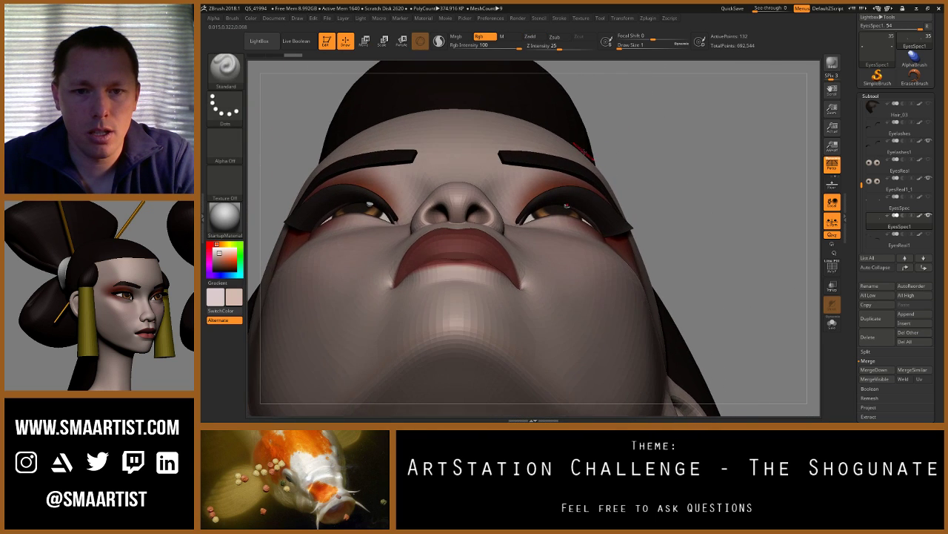
{"action": "right_click_drag", "start_coordinate": [601, 192], "coordinate": [635, 211], "text": "ctrl"}
{"action": "mouse_move", "coordinate": [635, 211]}
{"action": "right_mouse_down", "text": "ctrl"}
{"action": "mouse_move", "coordinate": [635, 175]}
{"action": "mouse_move", "coordinate": [643, 198]}
{"action": "mouse_move", "coordinate": [666, 212]}
{"action": "mouse_move", "coordinate": [644, 213]}
{"action": "mouse_move", "coordinate": [697, 214]}
{"action": "mouse_move", "coordinate": [657, 213]}
{"action": "mouse_move", "coordinate": [644, 239]}
{"action": "mouse_move", "coordinate": [652, 227]}
{"action": "right_mouse_up", "text": "ctrl"}
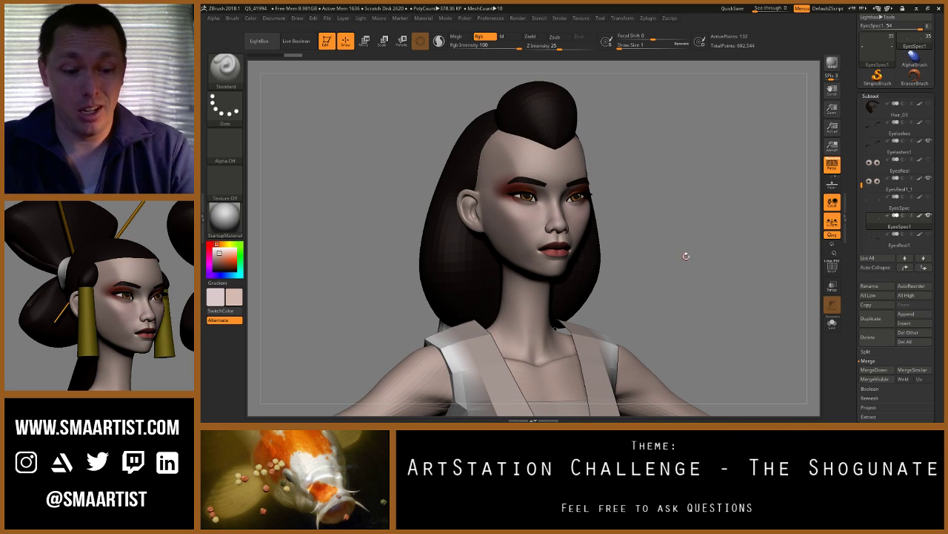
{"action": "key", "text": "ctrl"}
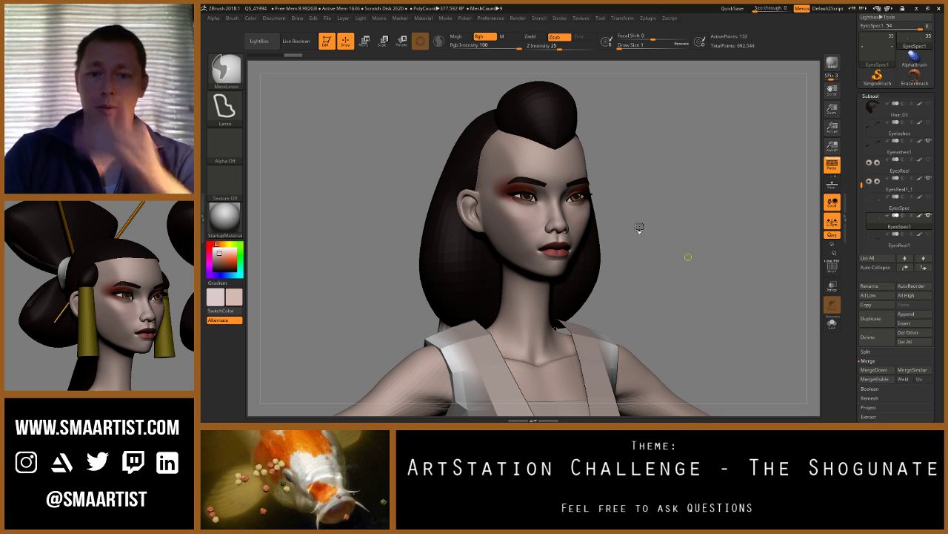
{"action": "key", "text": "ctrl+s"}
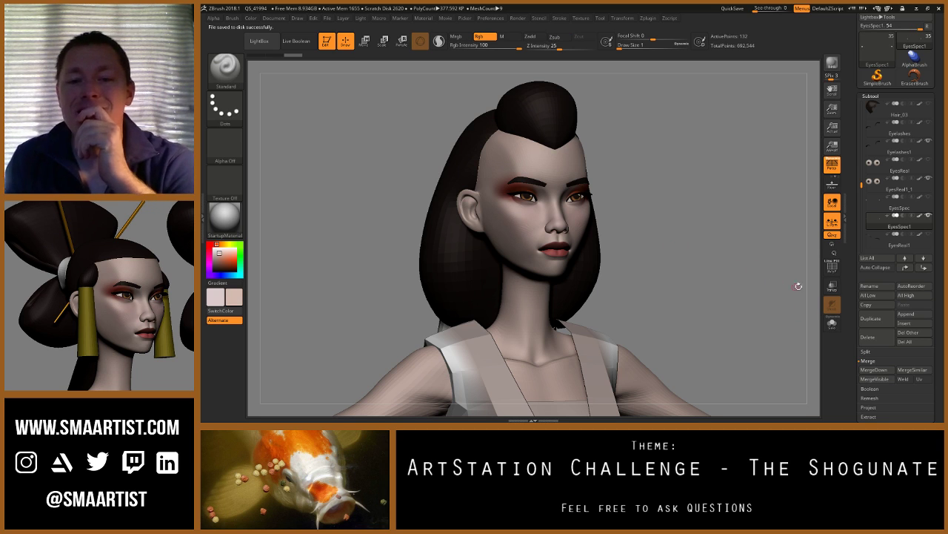
Step: Move the Hair_01 subtool down the subtool list to just below EyesReal2_2
{"action": "mouse_move", "coordinate": [922, 239]}
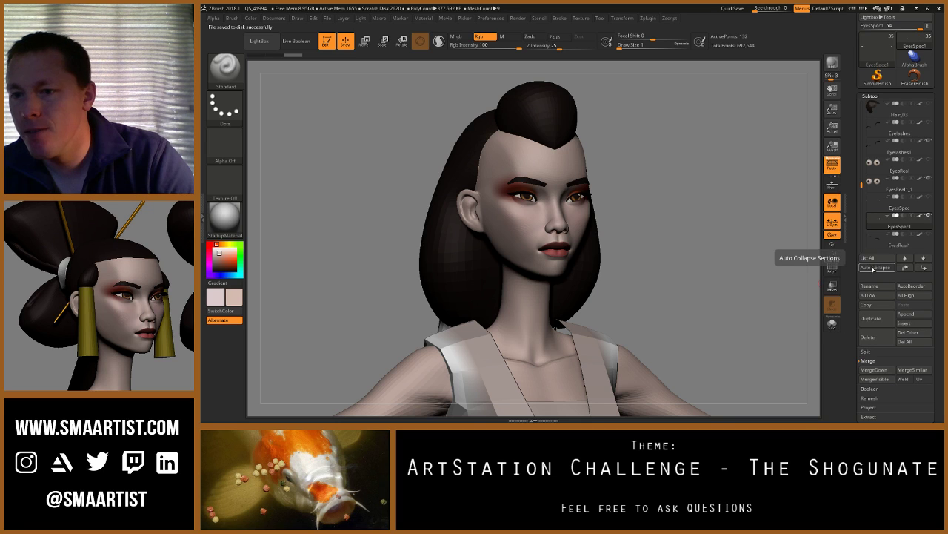
{"action": "mouse_move", "coordinate": [883, 173]}
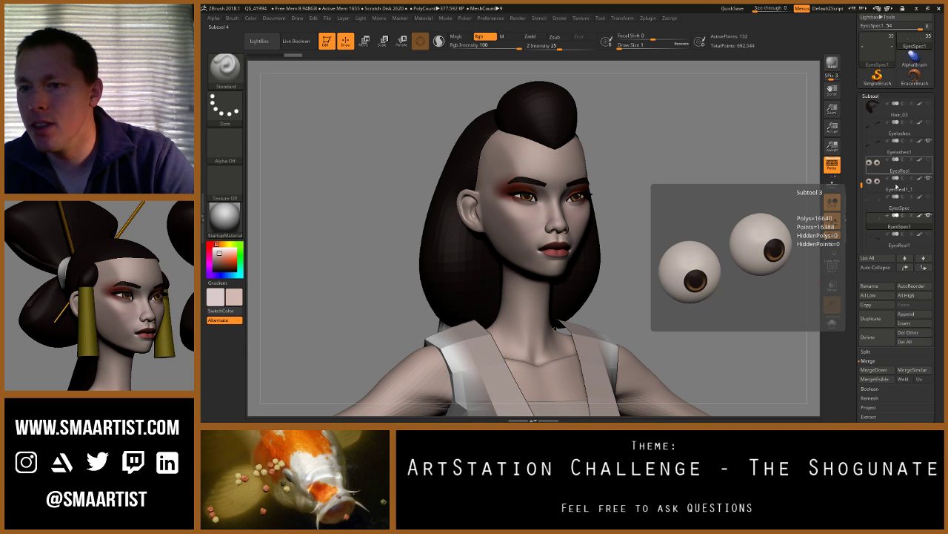
{"action": "left_click_drag", "start_coordinate": [861, 185], "coordinate": [853, 130]}
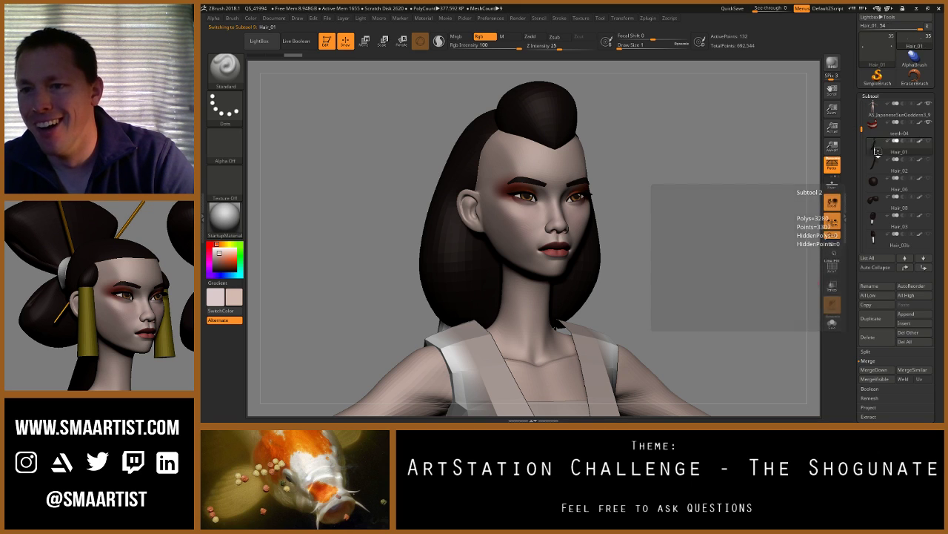
{"action": "left_click", "coordinate": [877, 150]}
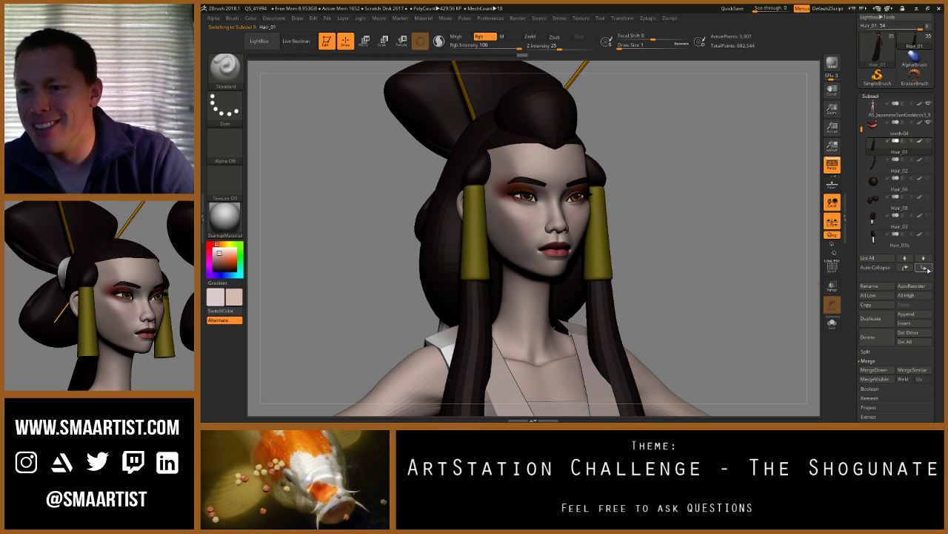
{"action": "left_click", "coordinate": [926, 269]}
{"action": "left_click", "coordinate": [926, 269]}
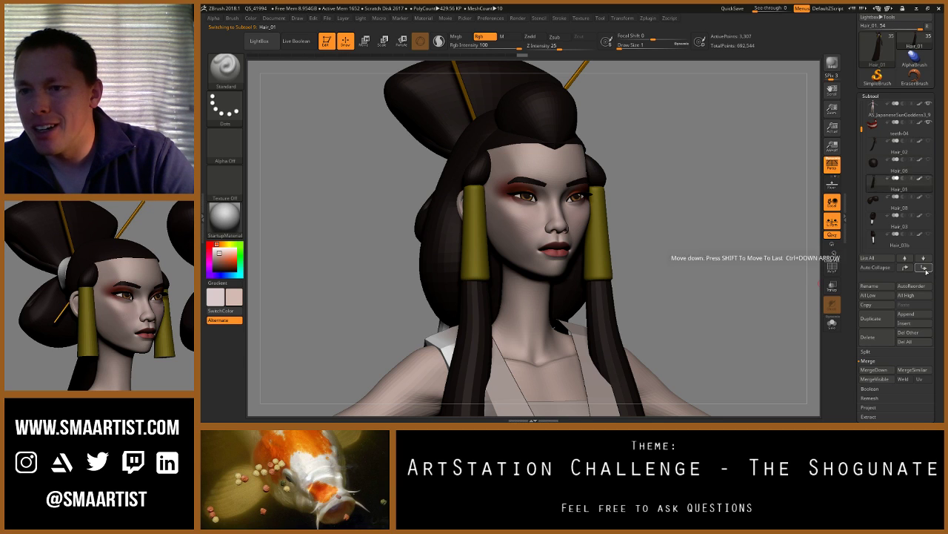
{"action": "left_click", "coordinate": [925, 269]}
{"action": "left_click", "coordinate": [926, 270]}
{"action": "left_click", "coordinate": [927, 271]}
{"action": "left_click", "coordinate": [927, 271]}
{"action": "left_click", "coordinate": [927, 271]}
{"action": "left_click", "coordinate": [927, 271]}
{"action": "left_click", "coordinate": [927, 271]}
{"action": "left_click", "coordinate": [927, 271]}
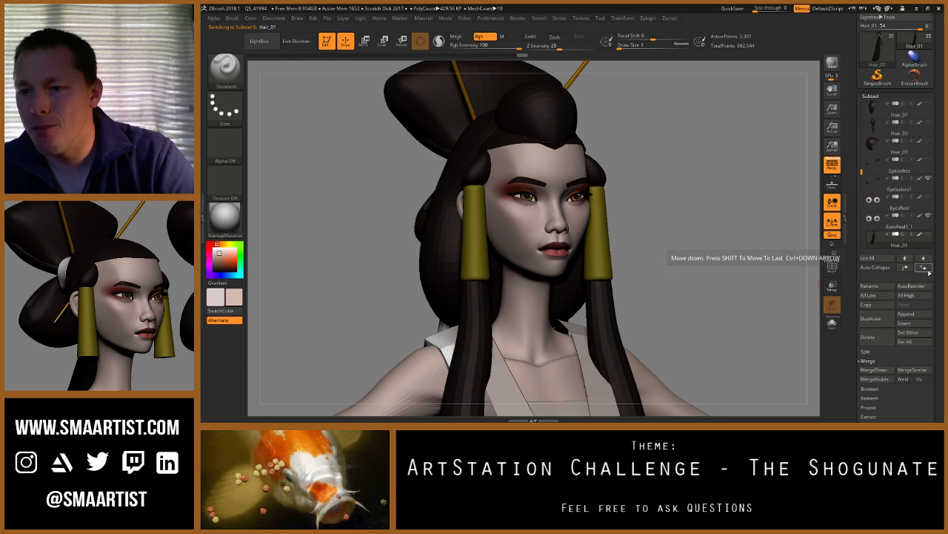
{"action": "left_click", "coordinate": [927, 271]}
{"action": "left_click", "coordinate": [927, 271]}
{"action": "left_click", "coordinate": [927, 271]}
{"action": "left_click", "coordinate": [927, 271]}
{"action": "left_click", "coordinate": [927, 271]}
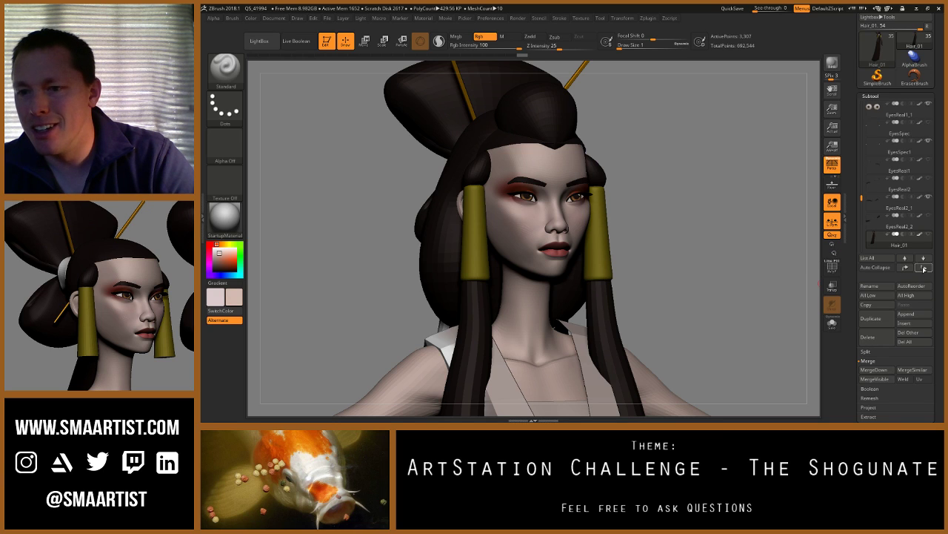
{"action": "left_click", "coordinate": [913, 269]}
{"action": "left_click", "coordinate": [914, 268]}
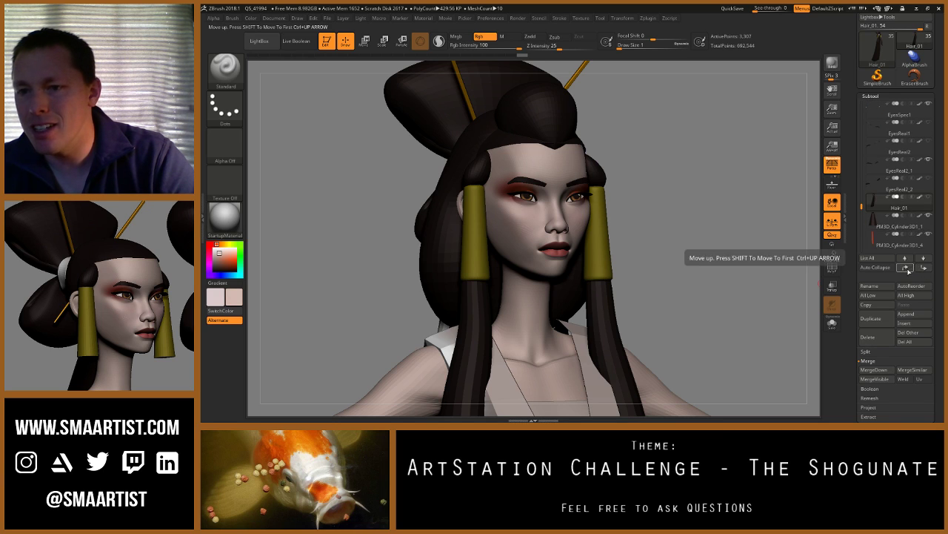
Step: Move the Hair_02 subtool and then the Hair_06 subtool to the end of the subtool list
{"action": "left_click_drag", "start_coordinate": [861, 205], "coordinate": [861, 124]}
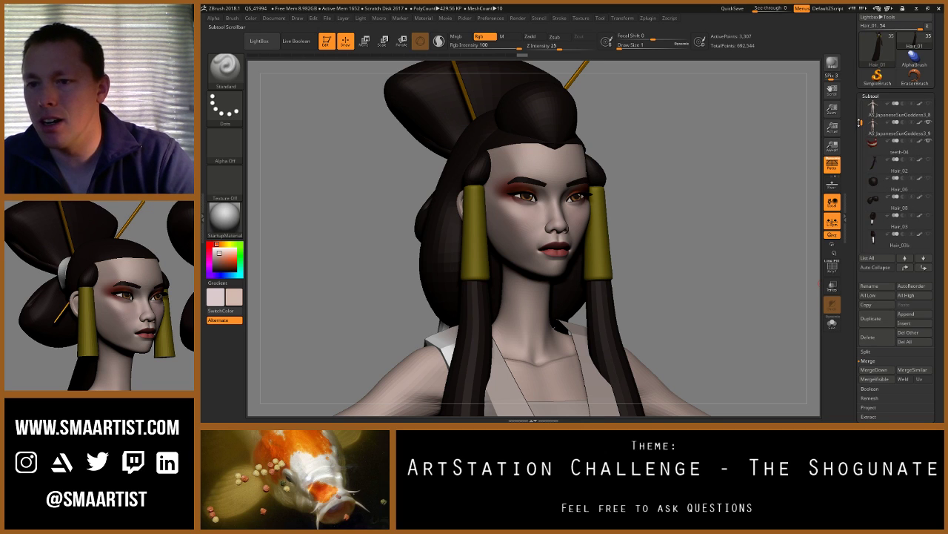
{"action": "left_click", "coordinate": [897, 168]}
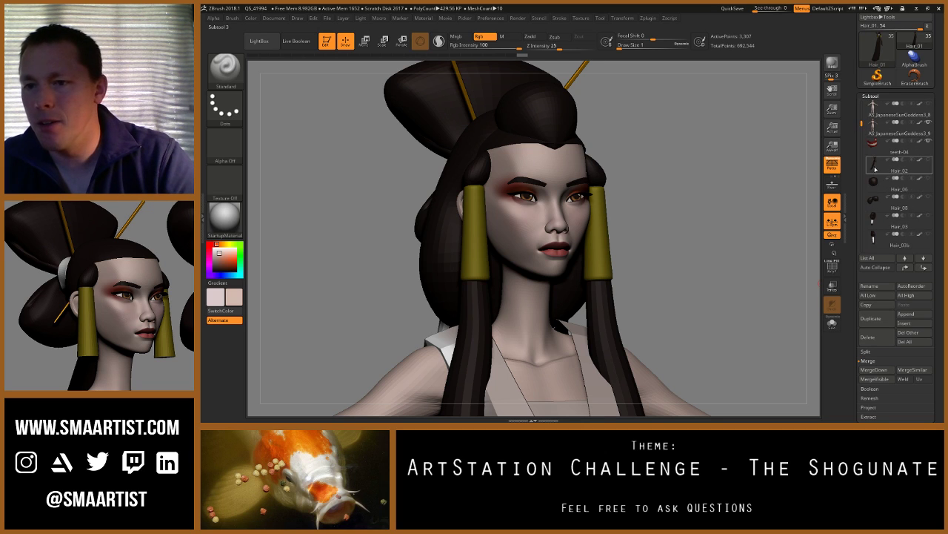
{"action": "left_click", "coordinate": [925, 268], "text": "shift"}
{"action": "left_click_drag", "start_coordinate": [861, 216], "coordinate": [861, 127]}
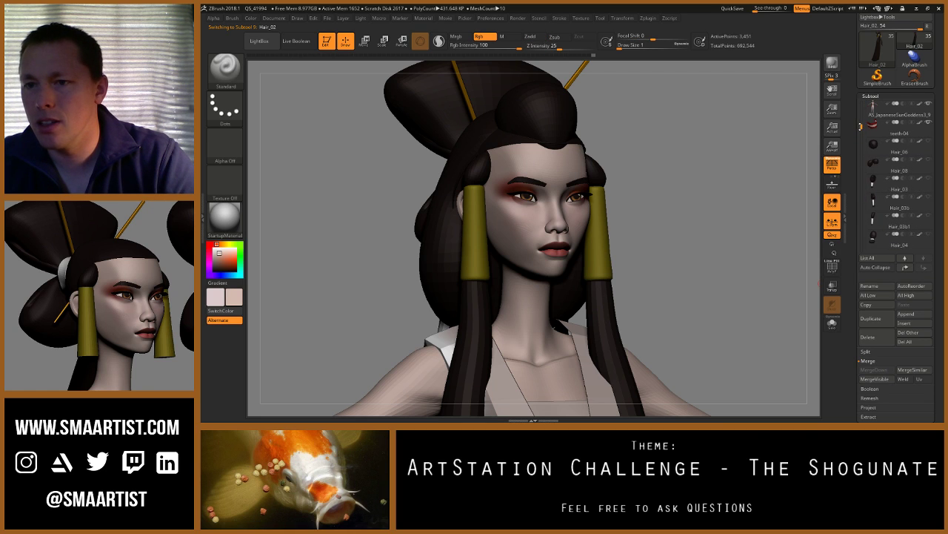
{"action": "left_click", "coordinate": [876, 149]}
{"action": "left_click", "coordinate": [926, 268], "text": "shift"}
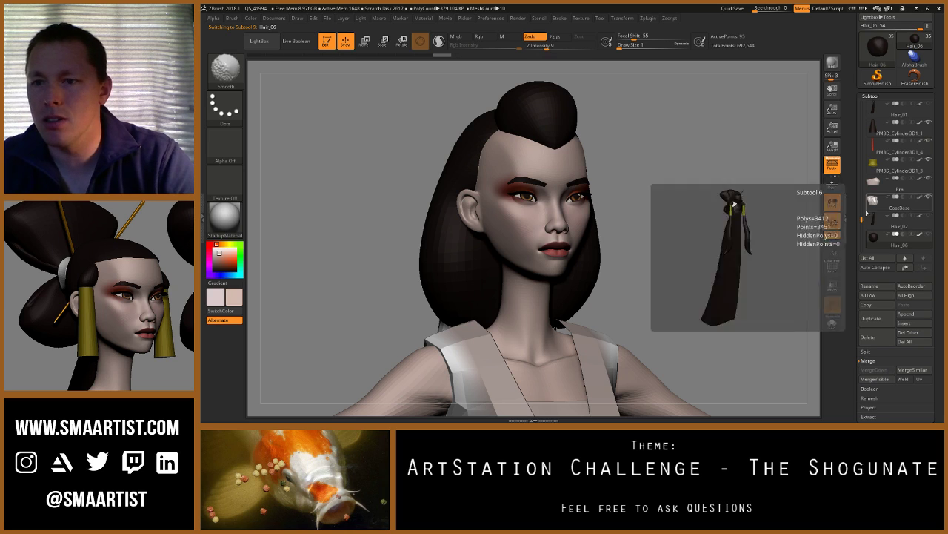
Step: Move the Hair_08 subtool and then the Hair_03 subtool to the end of the subtool list
{"action": "left_click_drag", "start_coordinate": [862, 216], "coordinate": [858, 129]}
{"action": "left_click", "coordinate": [877, 170]}
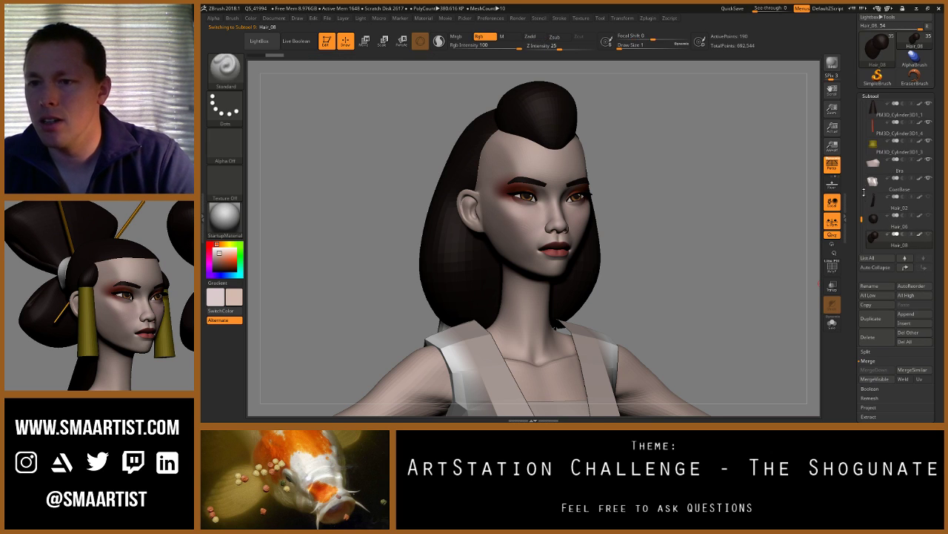
{"action": "left_click_drag", "start_coordinate": [862, 221], "coordinate": [861, 155]}
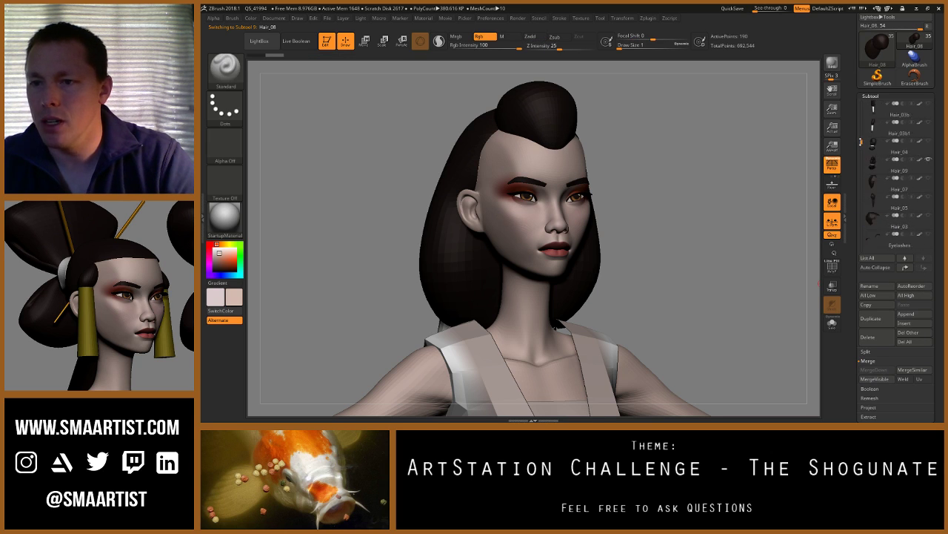
{"action": "left_click", "coordinate": [898, 134]}
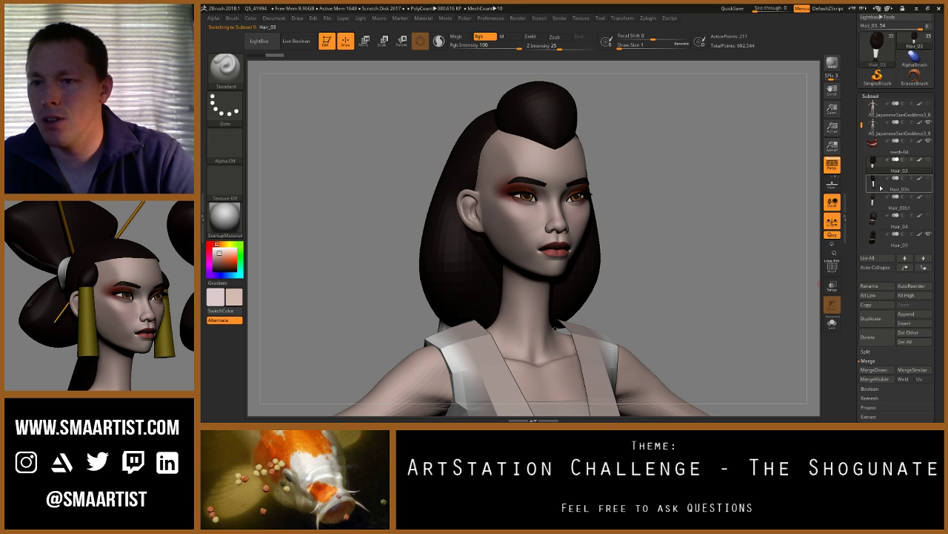
{"action": "left_click", "coordinate": [924, 268], "text": "shift"}
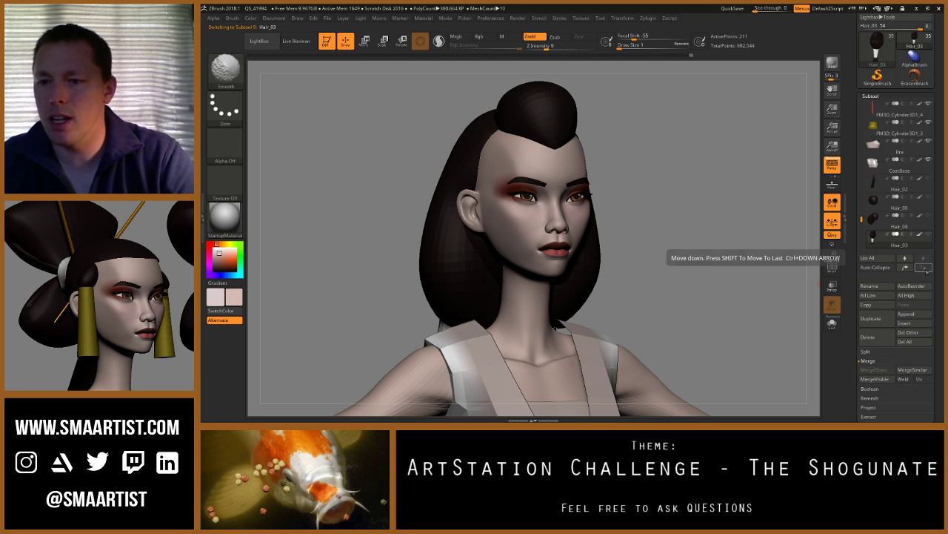
Step: Move the Hair_03b subtool and then the Hair_03b1 subtool to the end of the subtool list
{"action": "left_click_drag", "start_coordinate": [862, 218], "coordinate": [861, 128]}
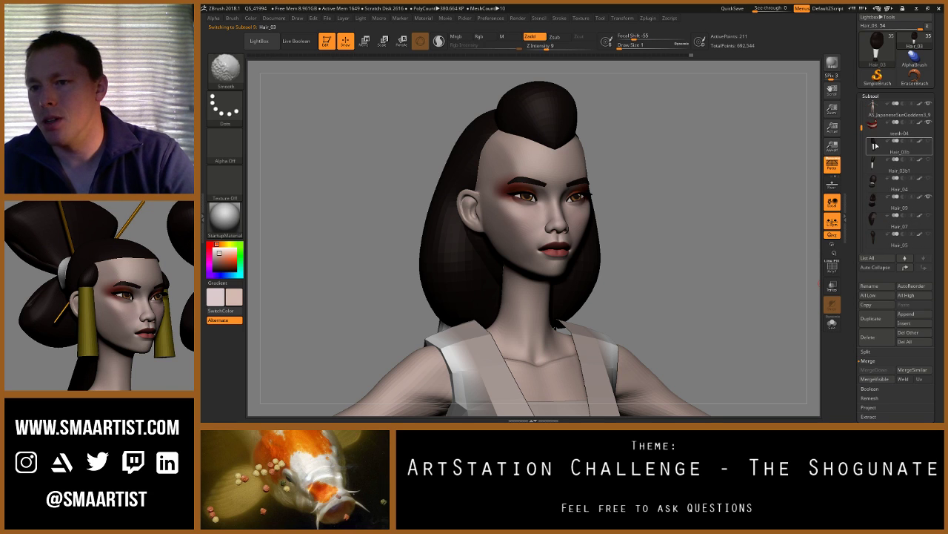
{"action": "left_click", "coordinate": [878, 153]}
{"action": "left_click", "coordinate": [923, 268]}
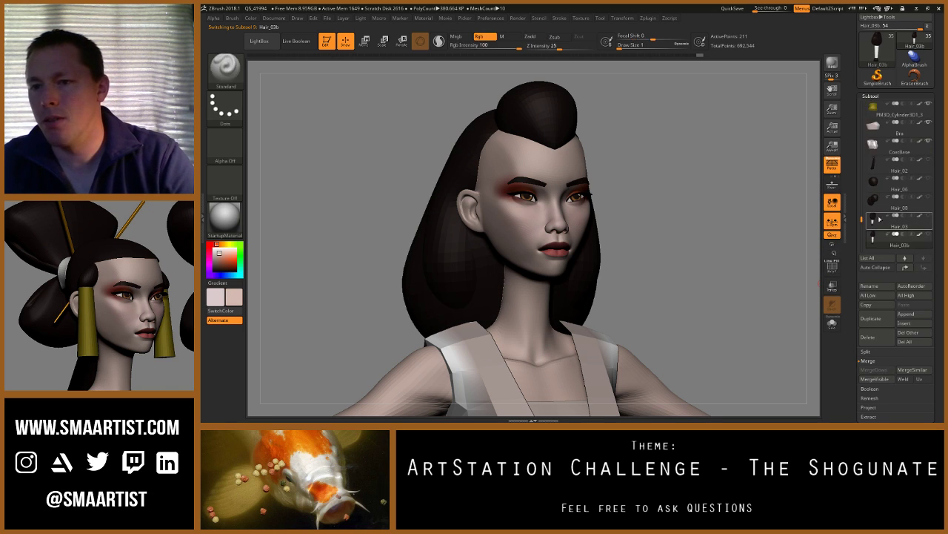
{"action": "mouse_move", "coordinate": [862, 219]}
{"action": "left_mouse_down"}
{"action": "mouse_move", "coordinate": [862, 126]}
{"action": "mouse_move", "coordinate": [860, 217]}
{"action": "left_mouse_up"}
{"action": "left_click", "coordinate": [878, 148]}
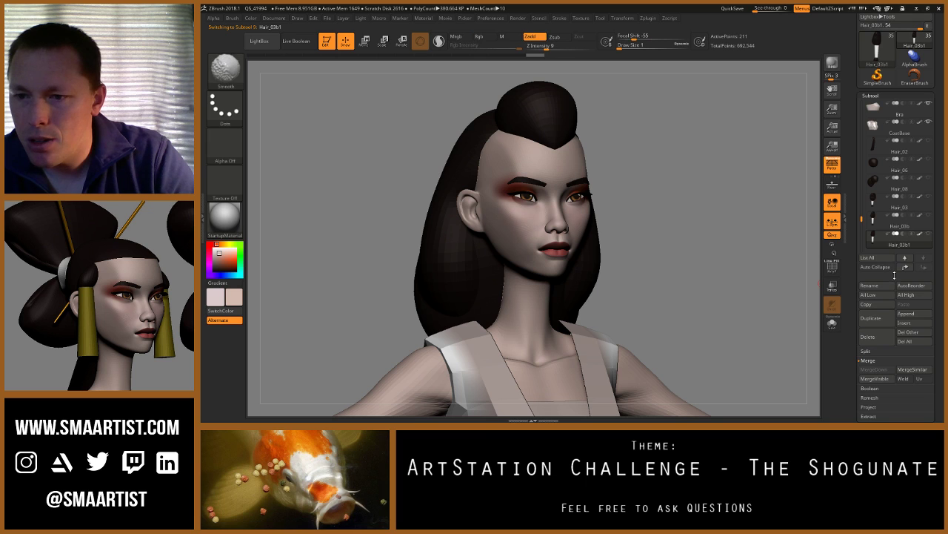
{"action": "left_click_drag", "start_coordinate": [895, 276], "coordinate": [892, 237], "text": "shift"}
{"action": "left_click_drag", "start_coordinate": [889, 322], "coordinate": [886, 171], "text": "shift"}
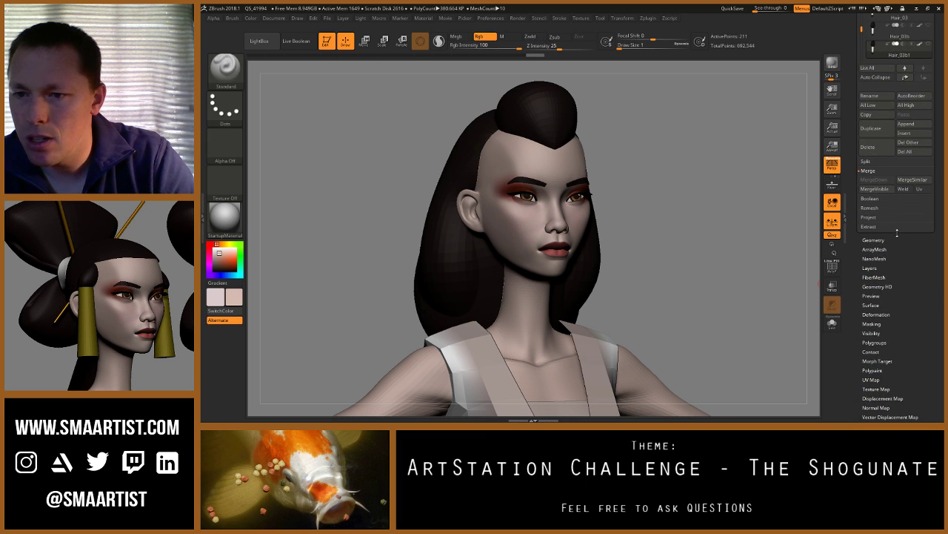
{"action": "left_click_drag", "start_coordinate": [897, 232], "coordinate": [898, 252], "text": "ctrl+shift"}
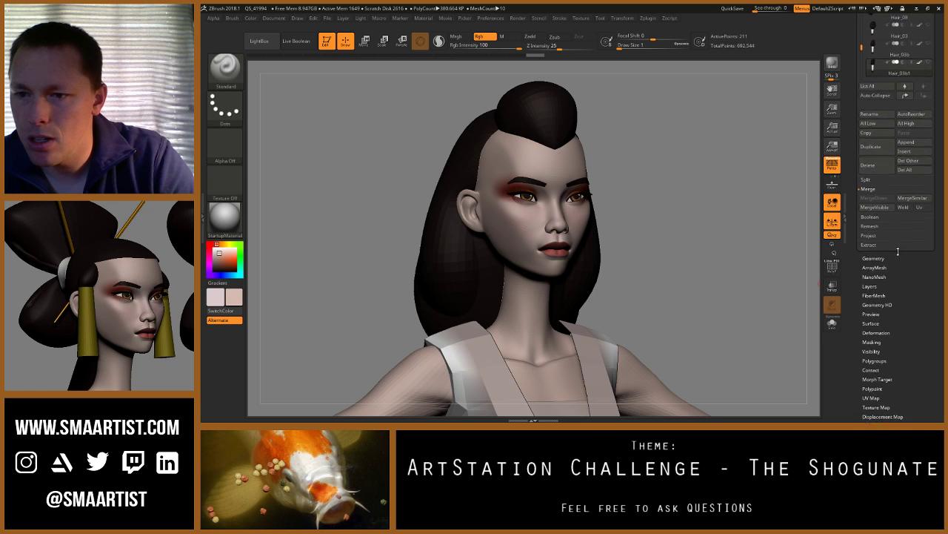
{"action": "scroll", "coordinate": [898, 252], "scroll_direction": "up", "scroll_amount": 12}
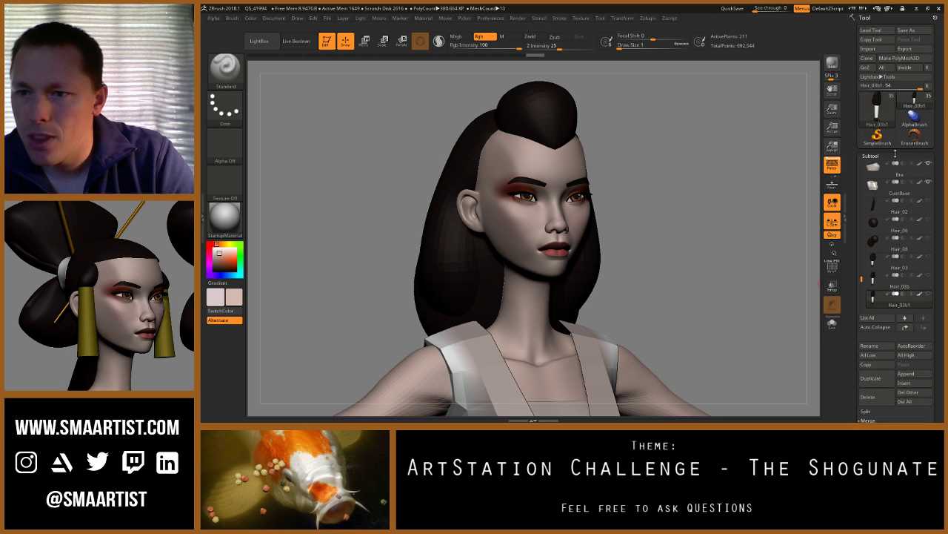
{"action": "scroll", "coordinate": [902, 297], "scroll_direction": "down", "scroll_amount": 10}
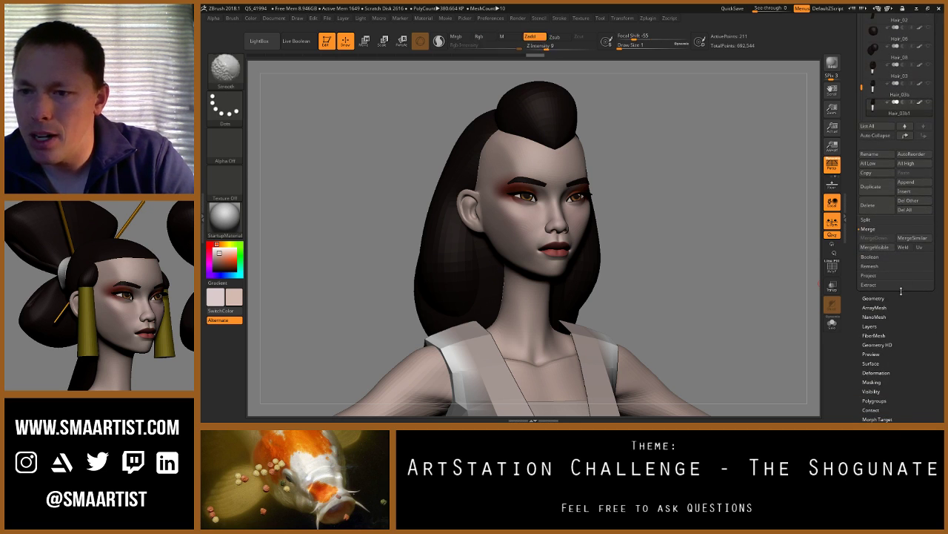
{"action": "scroll", "coordinate": [901, 297], "scroll_direction": "up", "scroll_amount": 10}
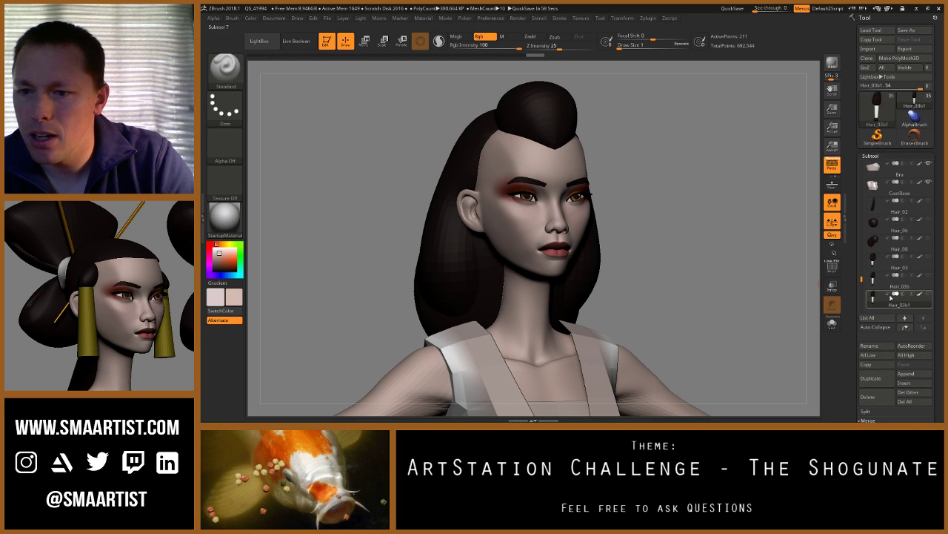
{"action": "key", "text": "shift"}
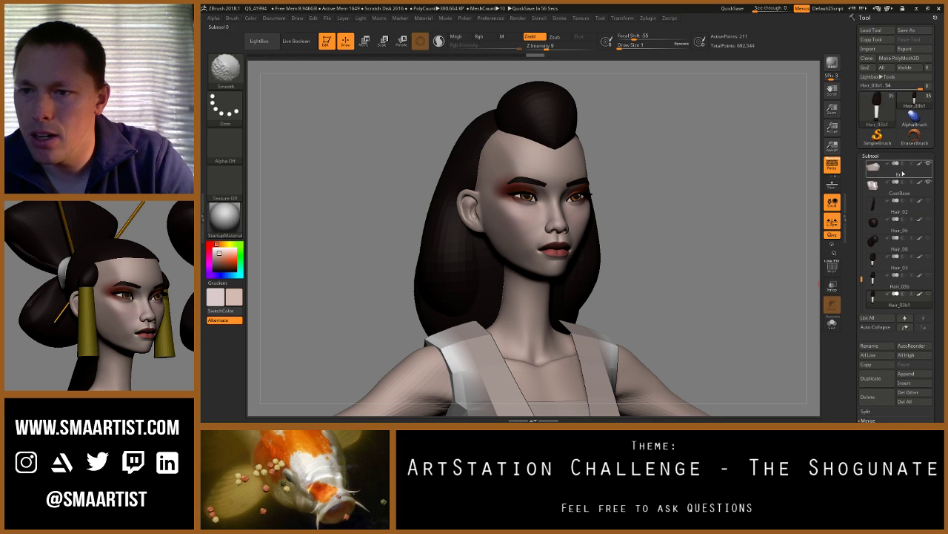
{"action": "scroll", "coordinate": [903, 174], "scroll_direction": "down", "scroll_amount": 4}
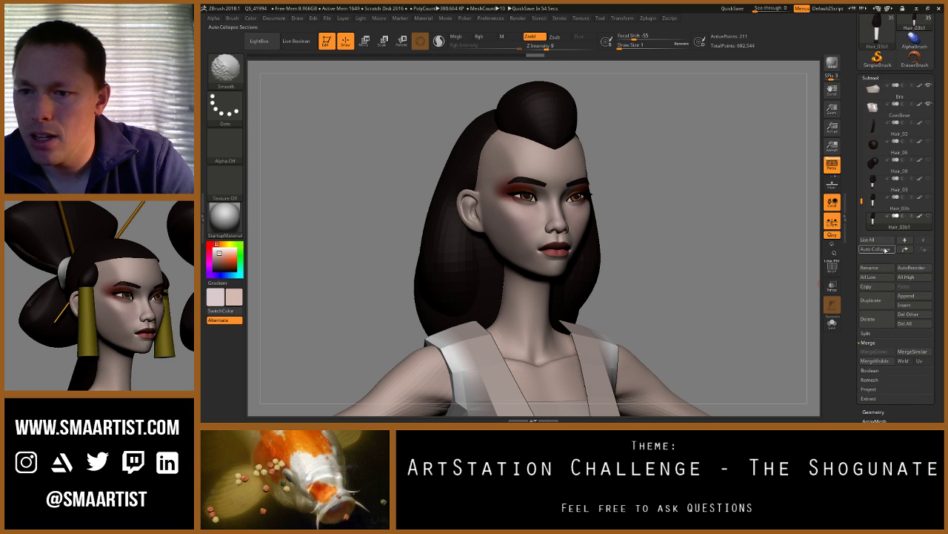
{"action": "left_click_drag", "start_coordinate": [890, 257], "coordinate": [889, 274]}
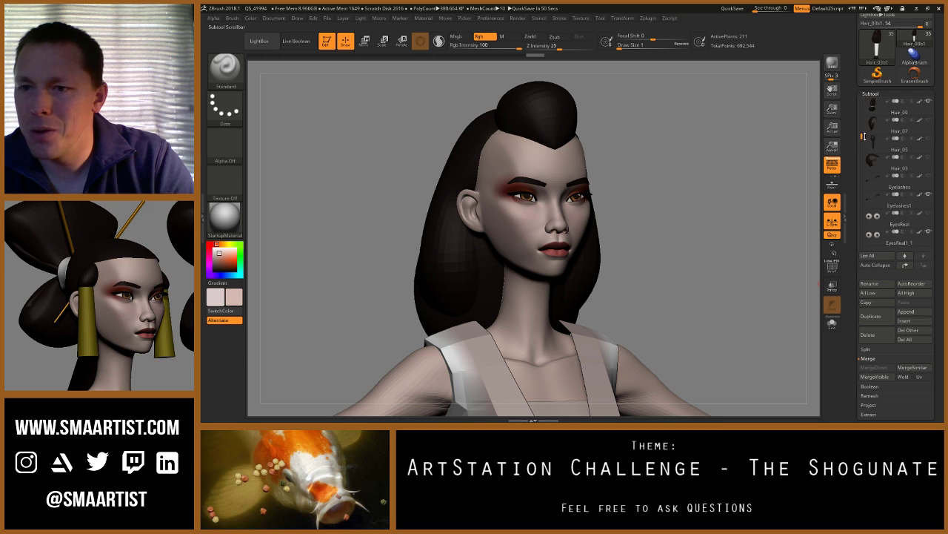
Step: Move the Hair_04 subtool and then the Hair_09 subtool to the end of the subtool list
{"action": "left_click", "coordinate": [886, 145]}
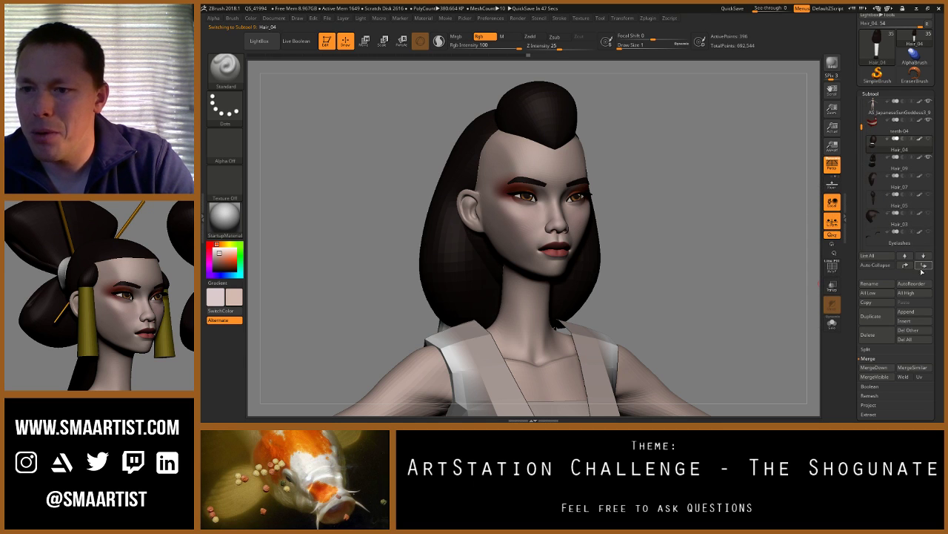
{"action": "left_click", "coordinate": [923, 265]}
{"action": "left_click_drag", "start_coordinate": [860, 175], "coordinate": [861, 127]}
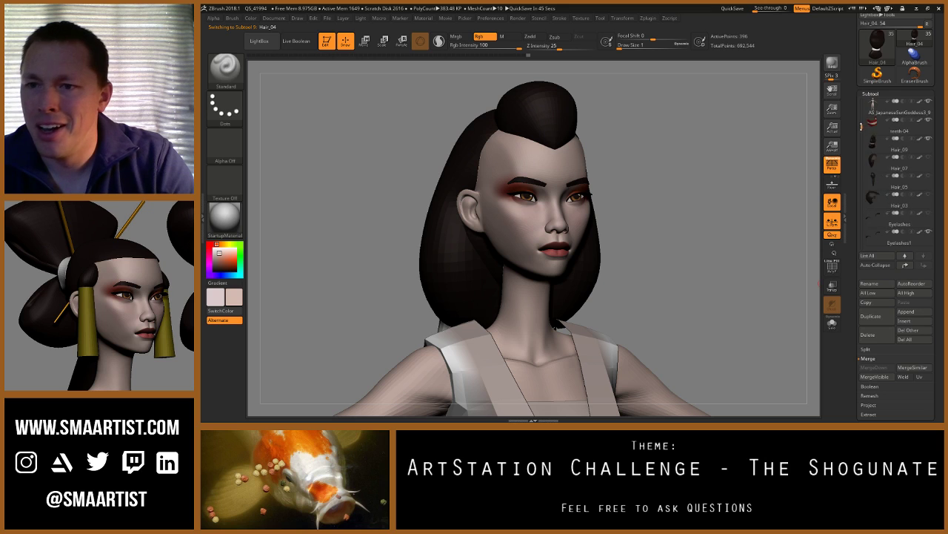
{"action": "left_click", "coordinate": [924, 265], "text": "shift"}
{"action": "left_click_drag", "start_coordinate": [862, 201], "coordinate": [862, 189]}
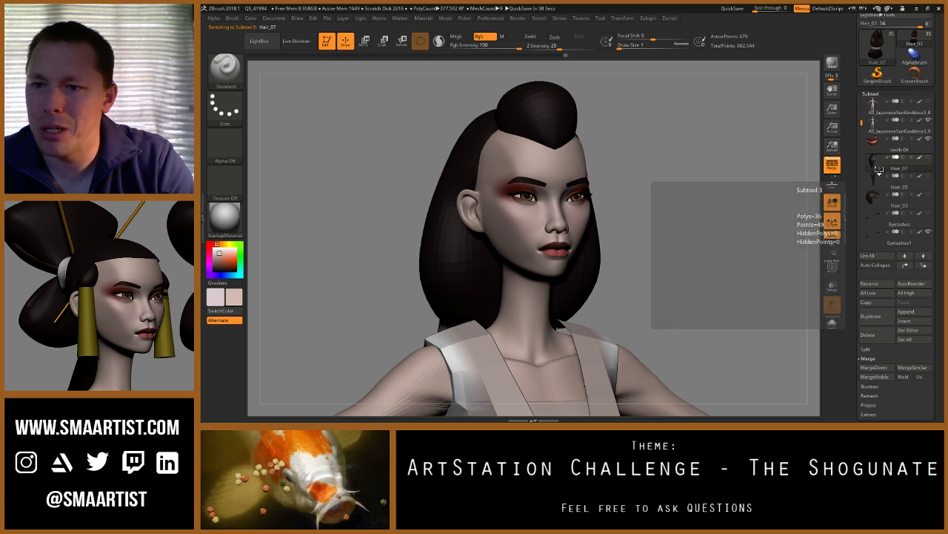
Step: Move the Hair_07 and Hair_05 subtools and the Hair_03 scalp subtool above Eyelashes to the end of the subtool list
{"action": "left_click", "coordinate": [875, 162]}
{"action": "left_click", "coordinate": [922, 265], "text": "shift"}
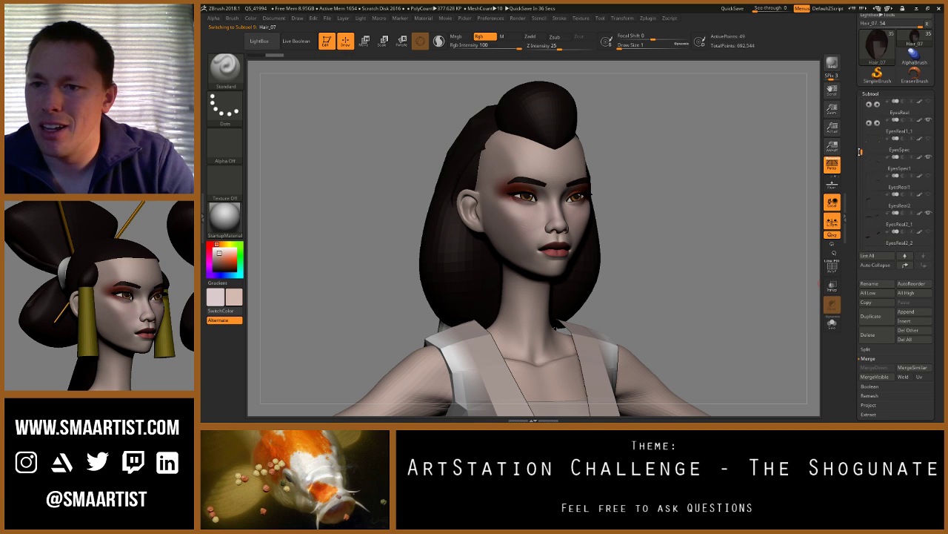
{"action": "left_click_drag", "start_coordinate": [860, 127], "coordinate": [861, 122]}
{"action": "left_click", "coordinate": [879, 166]}
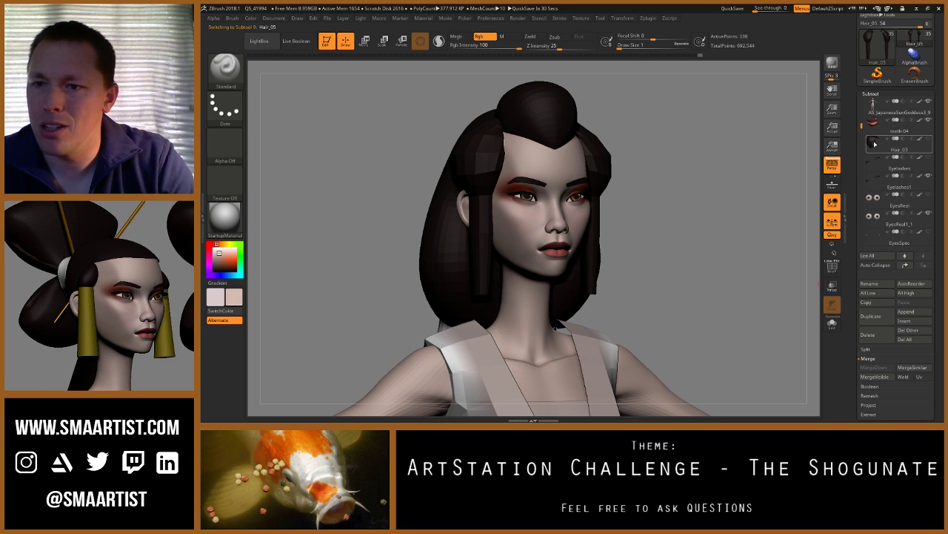
{"action": "left_click", "coordinate": [874, 145]}
{"action": "left_click", "coordinate": [927, 267], "text": "shift"}
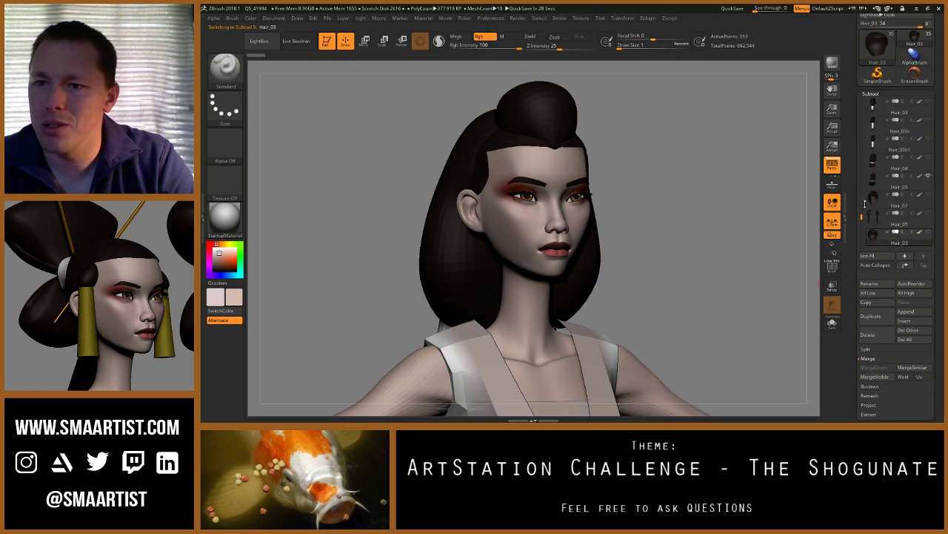
Step: Move the Eyelashes1 subtool down the subtool list to just below EyesSpec1
{"action": "left_click_drag", "start_coordinate": [862, 218], "coordinate": [860, 179]}
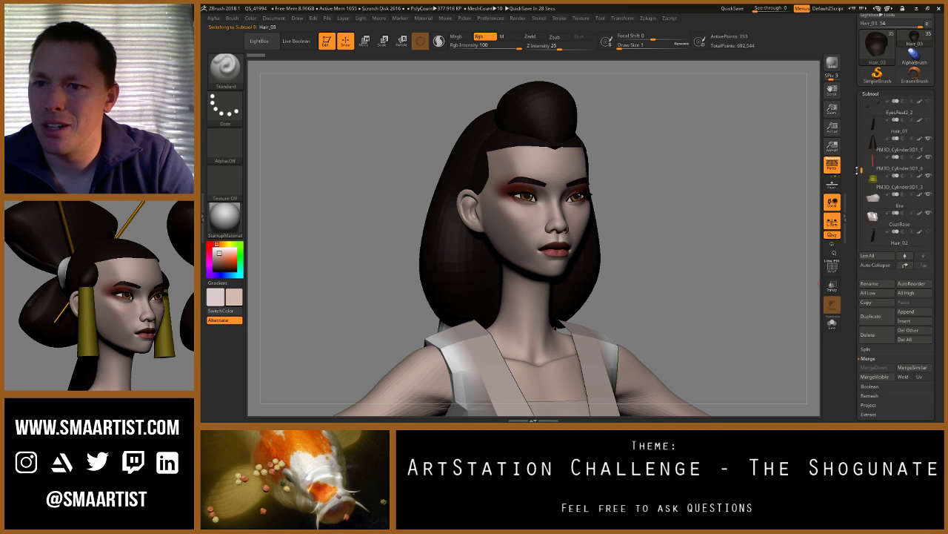
{"action": "left_click_drag", "start_coordinate": [857, 140], "coordinate": [857, 120]}
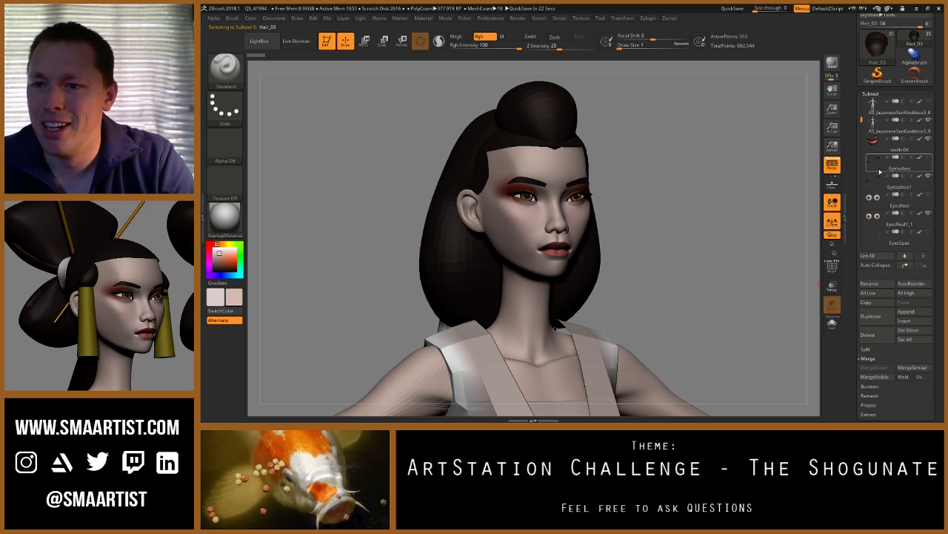
{"action": "mouse_move", "coordinate": [879, 186]}
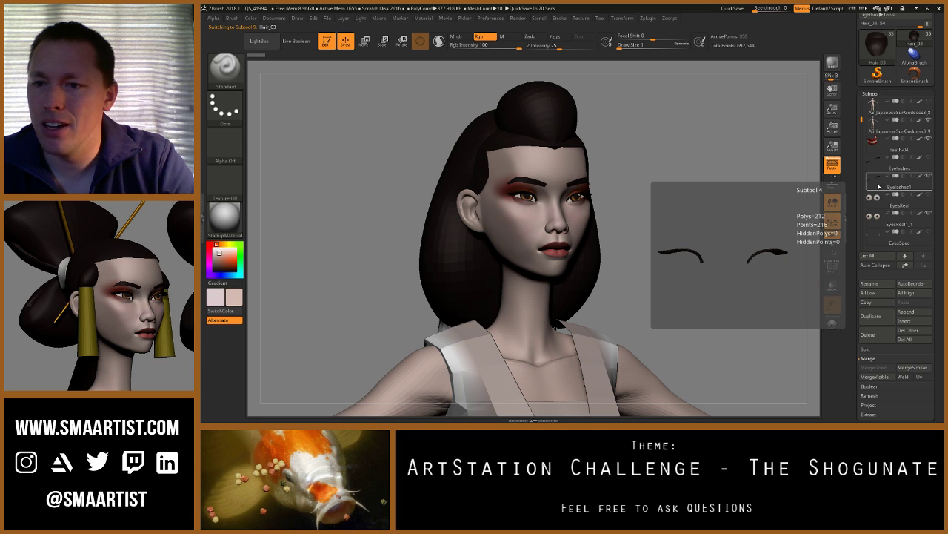
{"action": "left_click", "coordinate": [880, 185]}
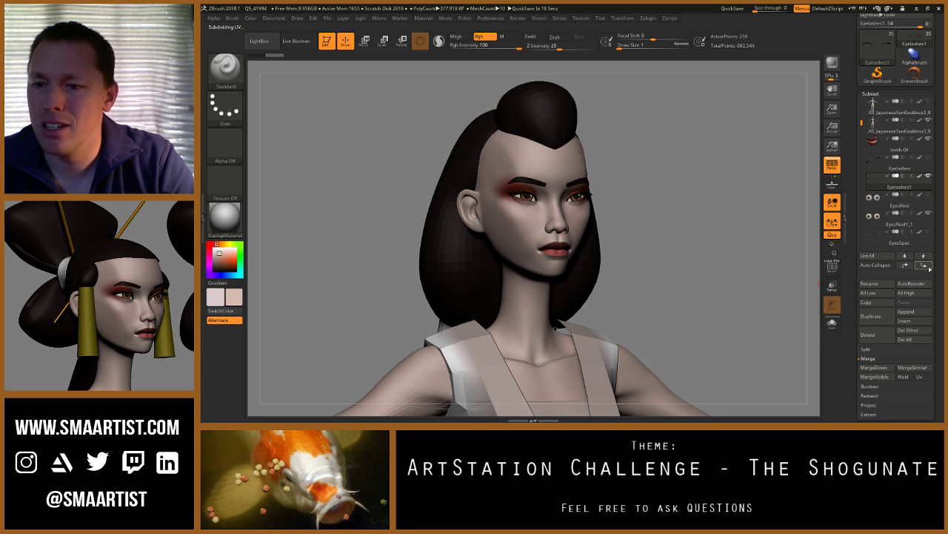
{"action": "left_click", "coordinate": [928, 267]}
{"action": "left_click", "coordinate": [929, 267]}
{"action": "left_click", "coordinate": [929, 267]}
{"action": "left_click", "coordinate": [928, 267]}
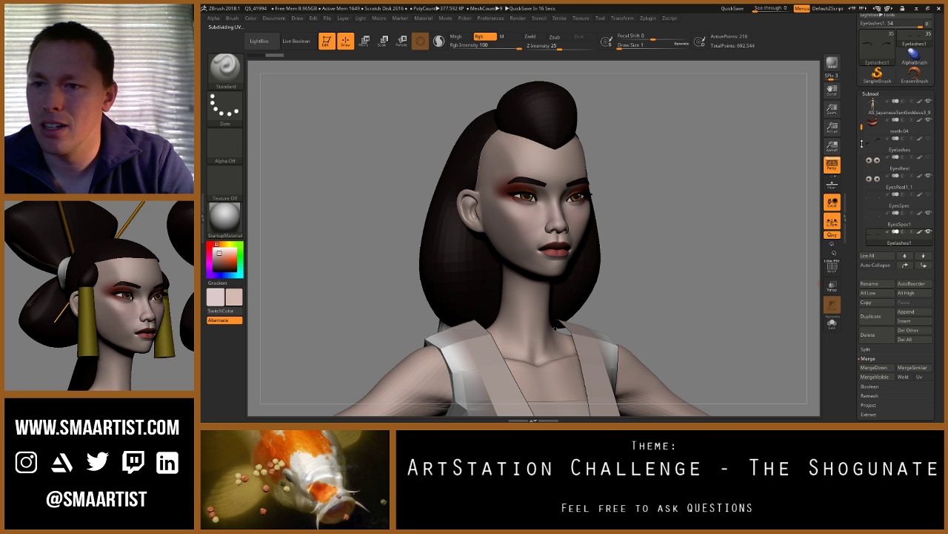
Step: Move the Eyelashes subtool down the subtool list to just below EyesSpec1, above Eyelashes1
{"action": "left_click_drag", "start_coordinate": [862, 127], "coordinate": [861, 137]}
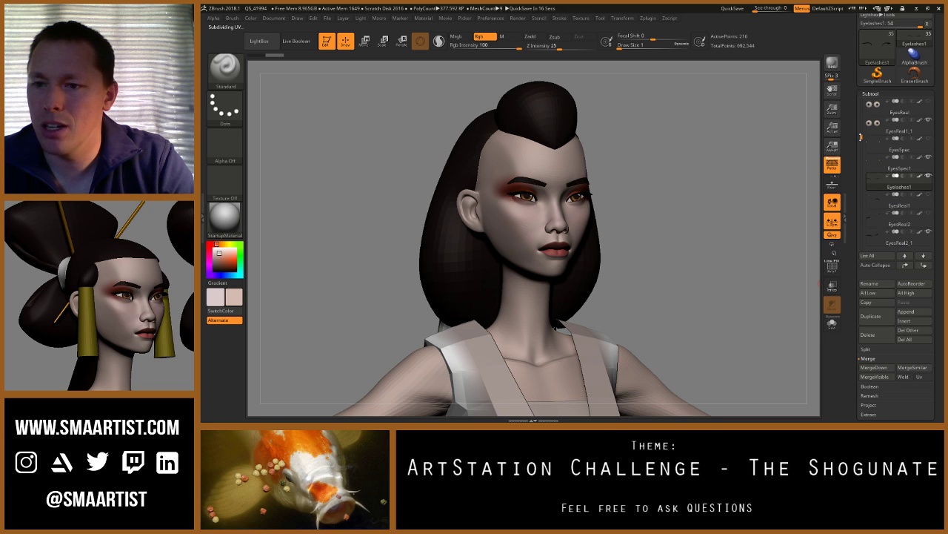
{"action": "scroll", "coordinate": [862, 141], "scroll_direction": "up", "scroll_amount": 3}
{"action": "scroll", "coordinate": [860, 122], "scroll_direction": "up", "scroll_amount": 2}
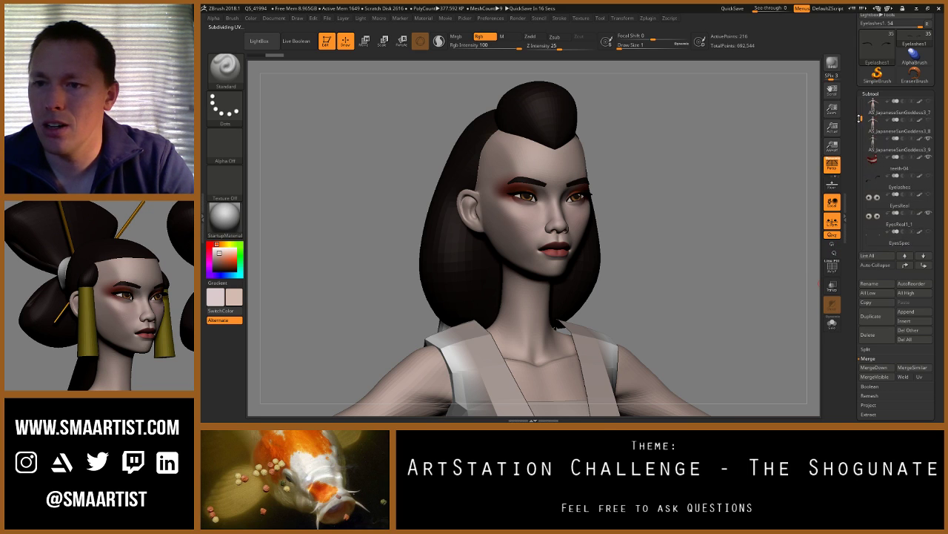
{"action": "left_click", "coordinate": [928, 269]}
{"action": "left_click", "coordinate": [928, 270]}
{"action": "left_click", "coordinate": [928, 270]}
{"action": "left_click", "coordinate": [928, 270]}
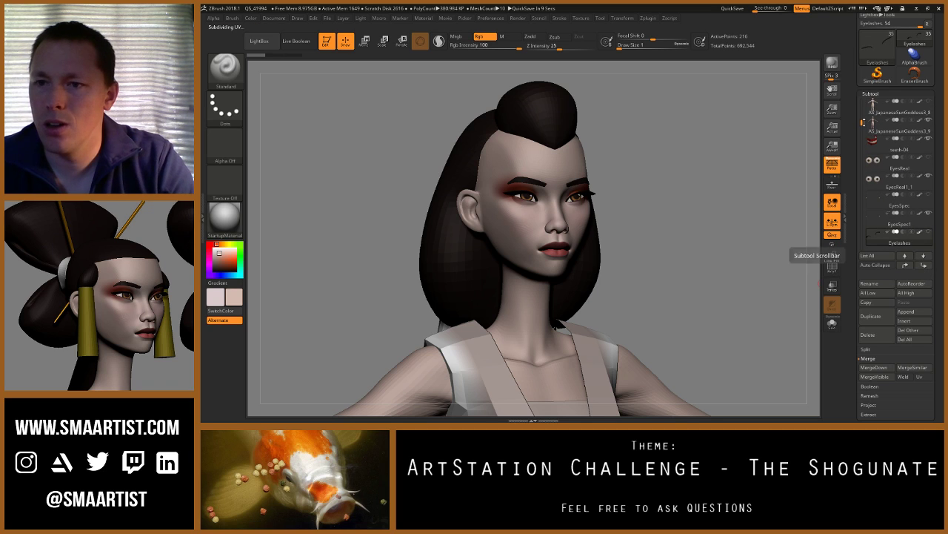
{"action": "scroll", "coordinate": [863, 120], "scroll_direction": "up", "scroll_amount": 1}
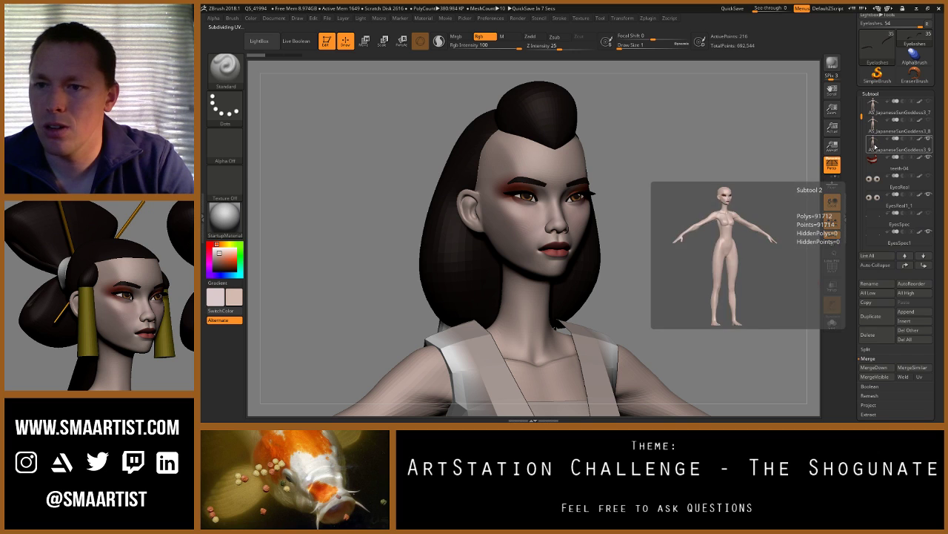
Step: Hide the AS_JapaneseSunGoddess3_8 body subtool and show it again to check which body version is in use
{"action": "mouse_move", "coordinate": [916, 244]}
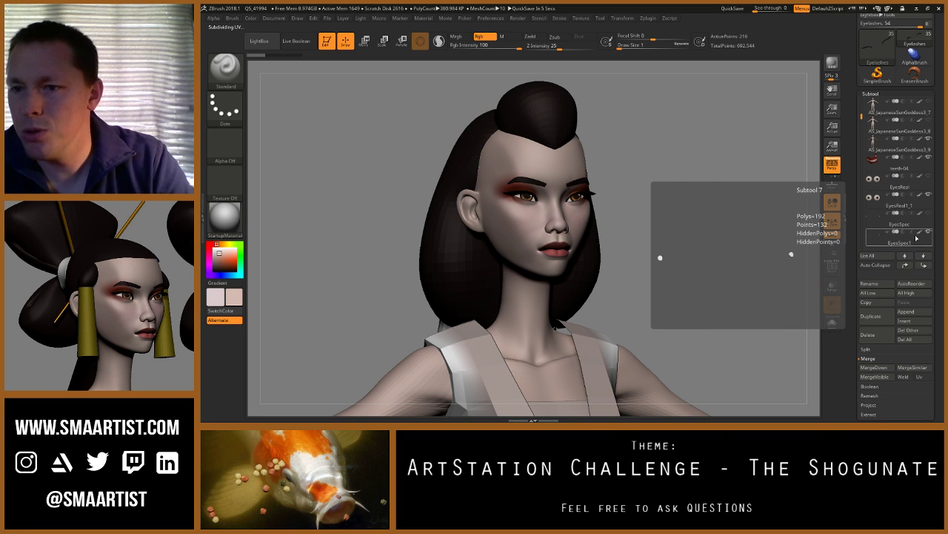
{"action": "left_click", "coordinate": [928, 121]}
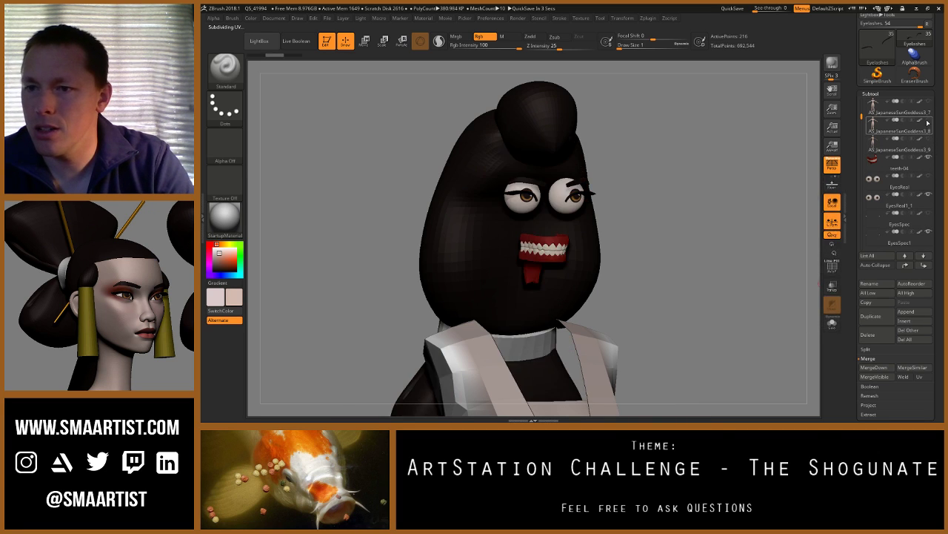
{"action": "left_click", "coordinate": [927, 123]}
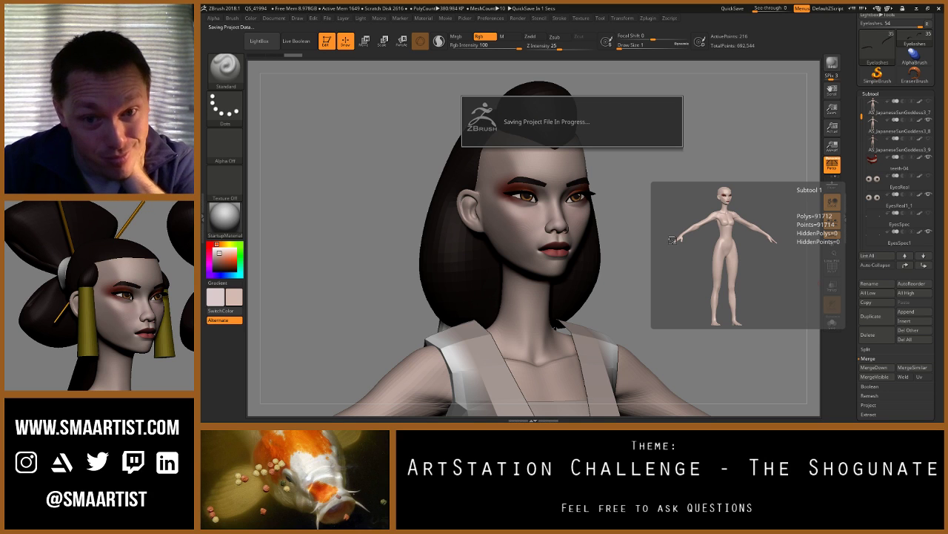
Step: Inspect the face from the front, examine the eyes and eyelashes up close, and preview the EyesReal subtool
{"action": "left_click_drag", "start_coordinate": [656, 228], "coordinate": [645, 232]}
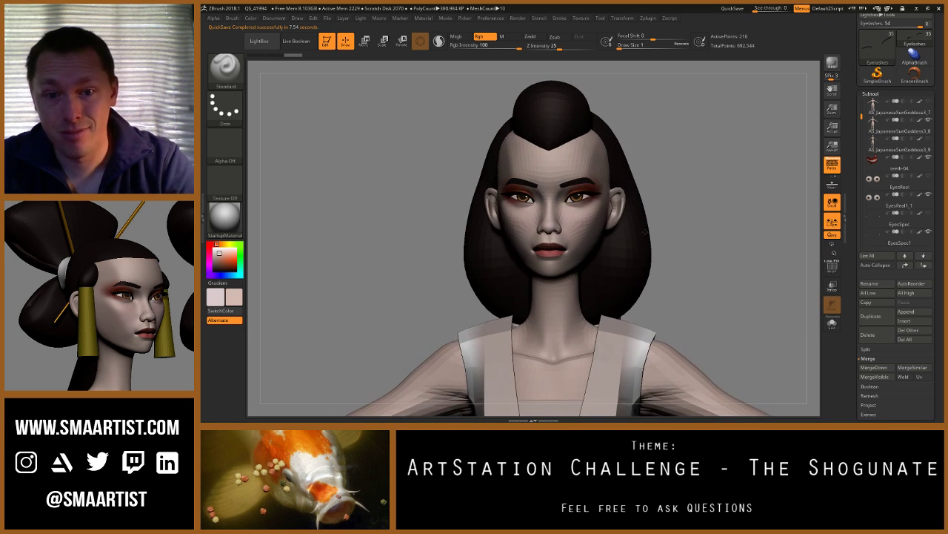
{"action": "mouse_move", "coordinate": [645, 232]}
{"action": "right_mouse_down"}
{"action": "mouse_move", "coordinate": [582, 228]}
{"action": "mouse_move", "coordinate": [759, 222]}
{"action": "right_mouse_up"}
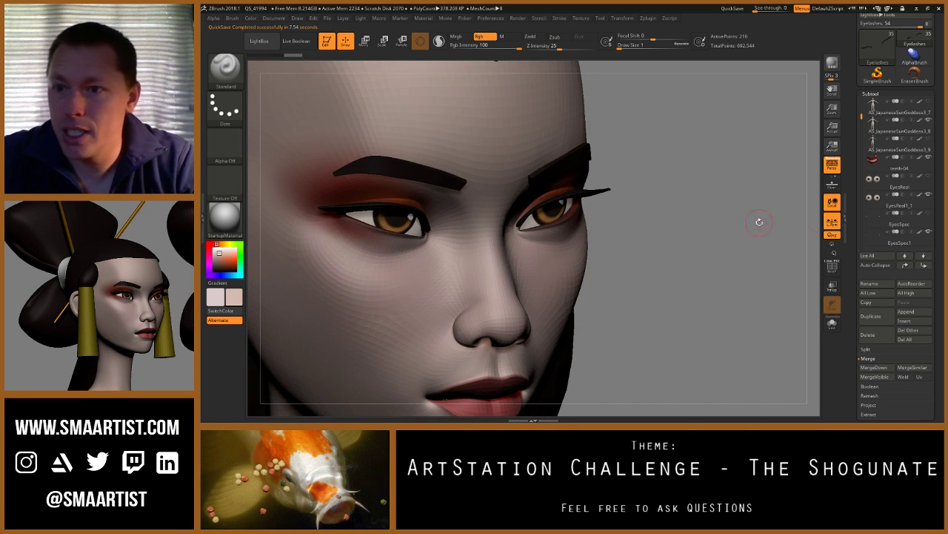
{"action": "mouse_move", "coordinate": [919, 242]}
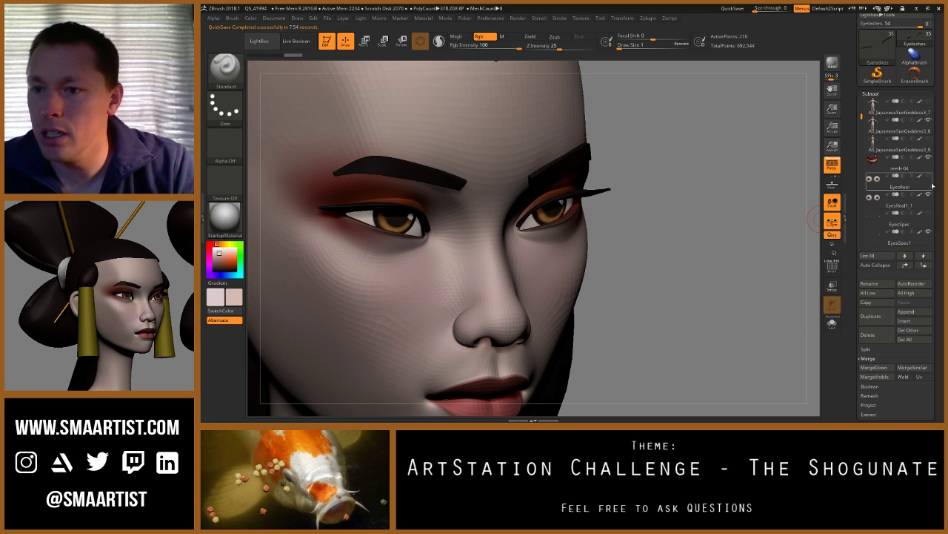
{"action": "mouse_move", "coordinate": [933, 186]}
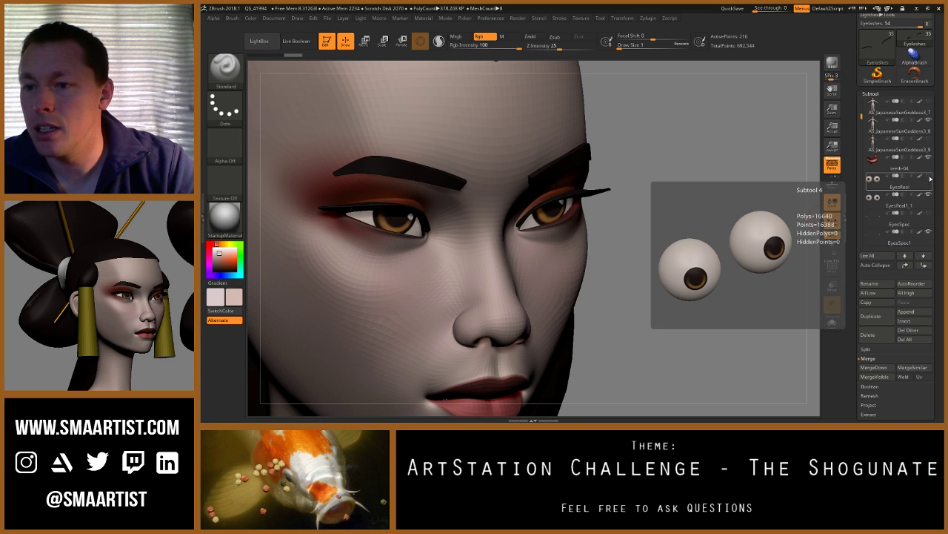
Step: Compare the character's eyes with the EyesReal subtool shown and hidden, from the front and in three-quarter view
{"action": "left_click", "coordinate": [930, 177]}
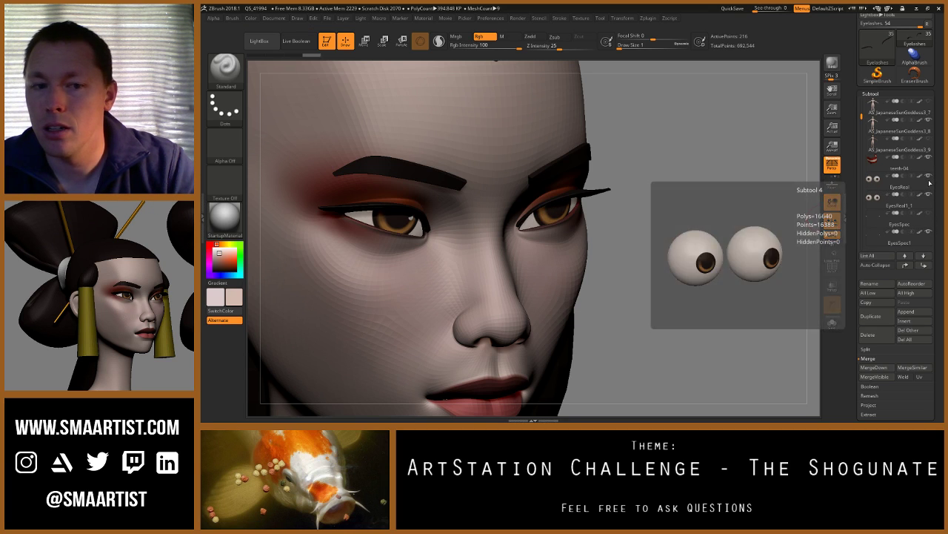
{"action": "left_click_drag", "start_coordinate": [672, 266], "coordinate": [658, 248]}
{"action": "right_click_drag", "start_coordinate": [658, 247], "coordinate": [707, 205], "text": "ctrl"}
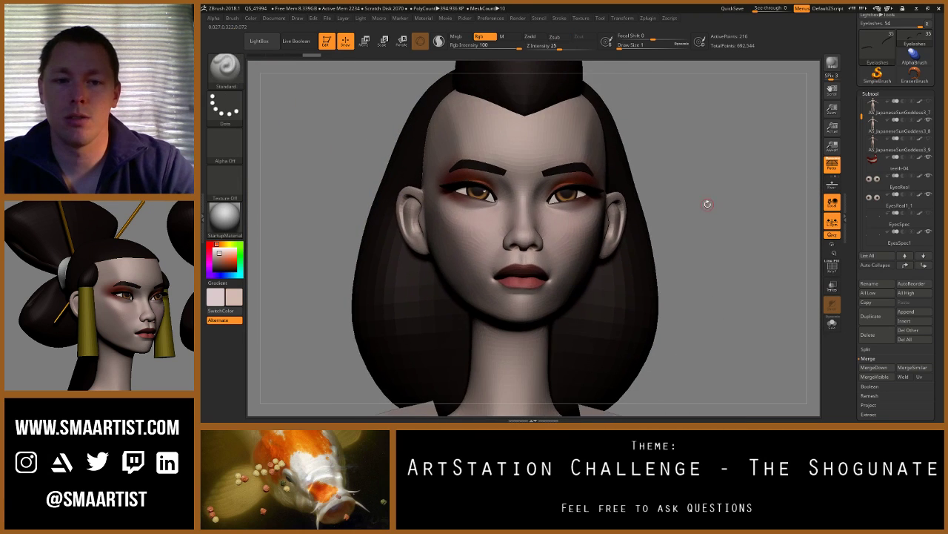
{"action": "left_click_drag", "start_coordinate": [707, 206], "coordinate": [722, 212]}
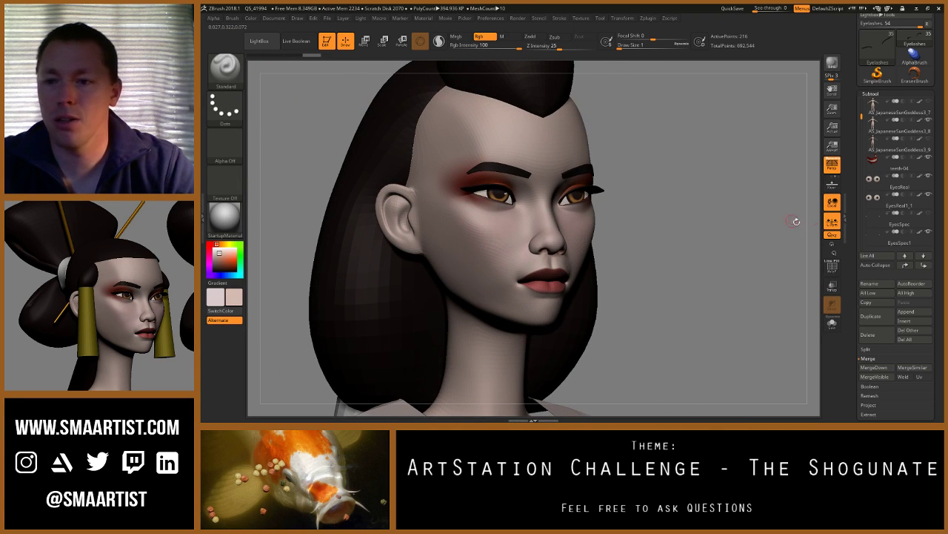
{"action": "left_click", "coordinate": [929, 177]}
Step: Hide the AS_JapaneseSunGoddess3_8 body subtool and show AS_JapaneseSunGoddess3_9 in its place, checking the face from below
{"action": "left_click", "coordinate": [929, 140]}
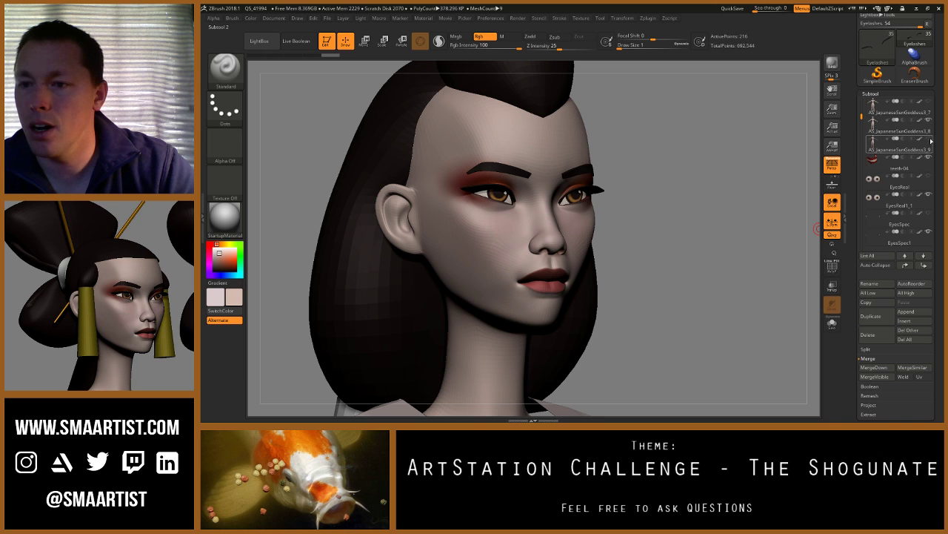
{"action": "left_click", "coordinate": [927, 120]}
{"action": "left_click_drag", "start_coordinate": [669, 202], "coordinate": [652, 202]}
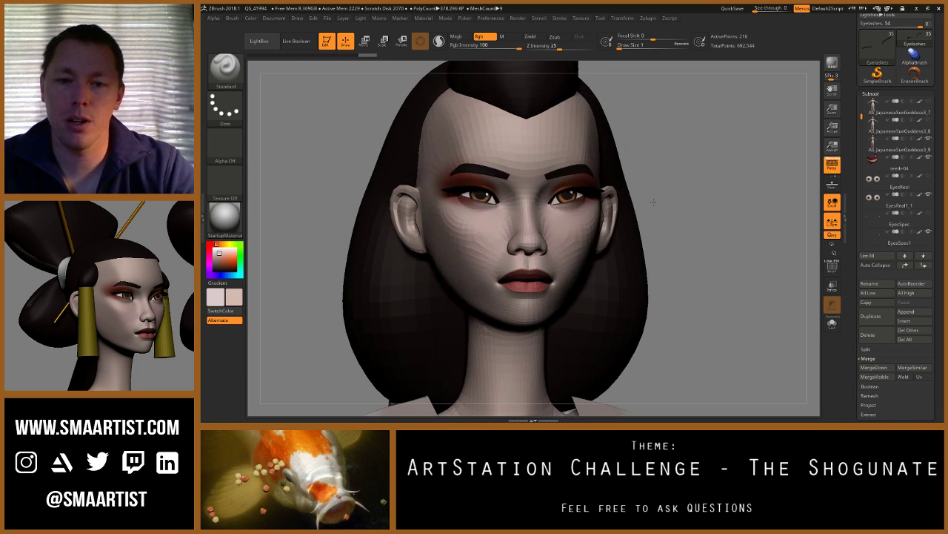
{"action": "right_click_drag", "start_coordinate": [652, 202], "coordinate": [663, 152], "text": "ctrl"}
{"action": "left_click_drag", "start_coordinate": [630, 233], "coordinate": [618, 165]}
{"action": "right_click_drag", "start_coordinate": [618, 165], "coordinate": [673, 250], "text": "ctrl"}
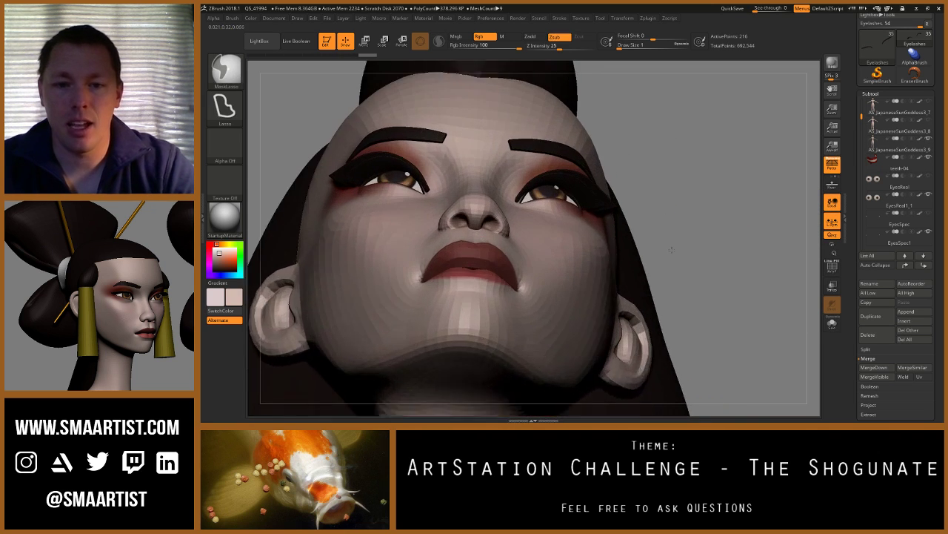
{"action": "left_click_drag", "start_coordinate": [673, 250], "coordinate": [697, 245]}
Step: Make the Eyelashes1 subtool active and save the file
{"action": "left_click_drag", "start_coordinate": [862, 127], "coordinate": [862, 148]}
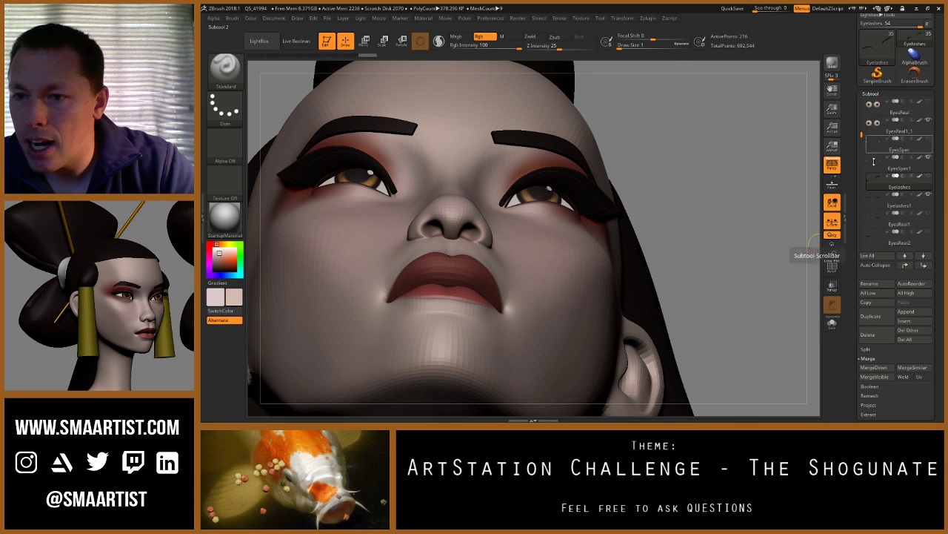
{"action": "left_click", "coordinate": [909, 208]}
{"action": "right_click_drag", "start_coordinate": [662, 226], "coordinate": [657, 169], "text": "ctrl"}
{"action": "left_click_drag", "start_coordinate": [656, 170], "coordinate": [655, 208]}
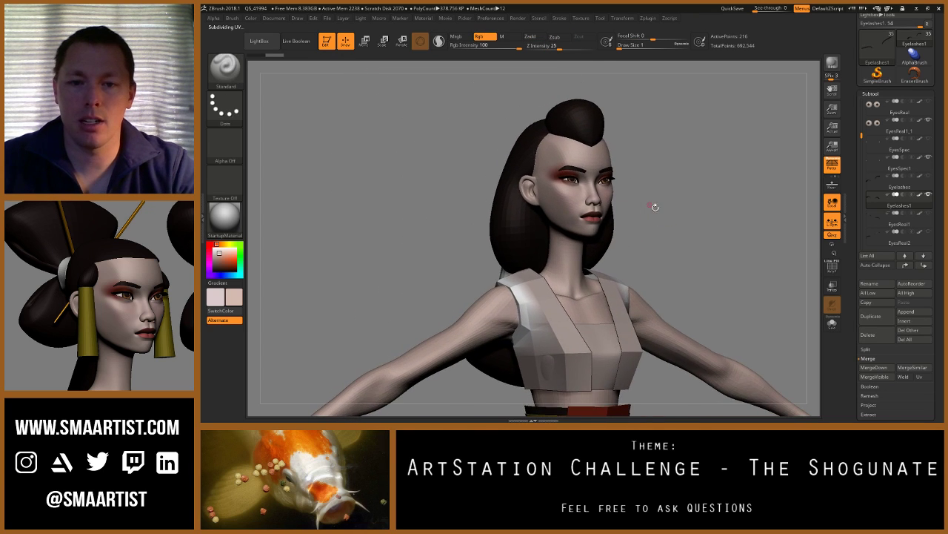
{"action": "key", "text": "ctrl"}
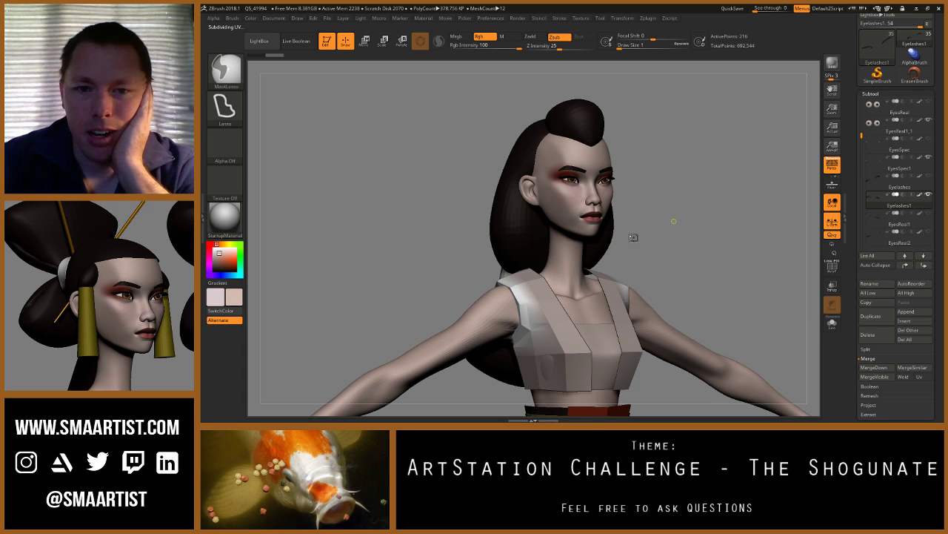
{"action": "key", "text": "ctrl+s"}
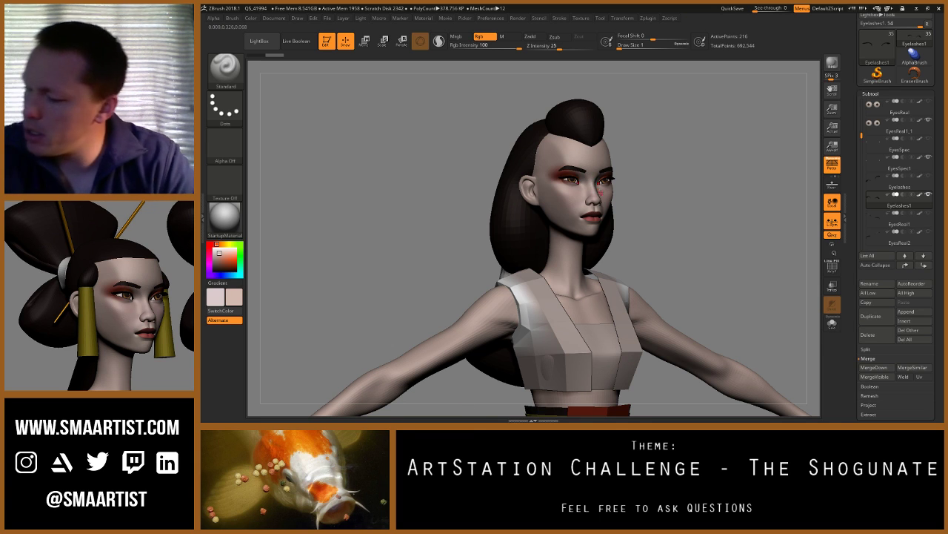
Step: Make the eyebrow subtool EyesReal2_1 active through the subtool picker
{"action": "right_click_drag", "start_coordinate": [597, 194], "coordinate": [598, 147], "text": "ctrl"}
{"action": "right_click_drag", "start_coordinate": [597, 147], "coordinate": [578, 160], "text": "alt"}
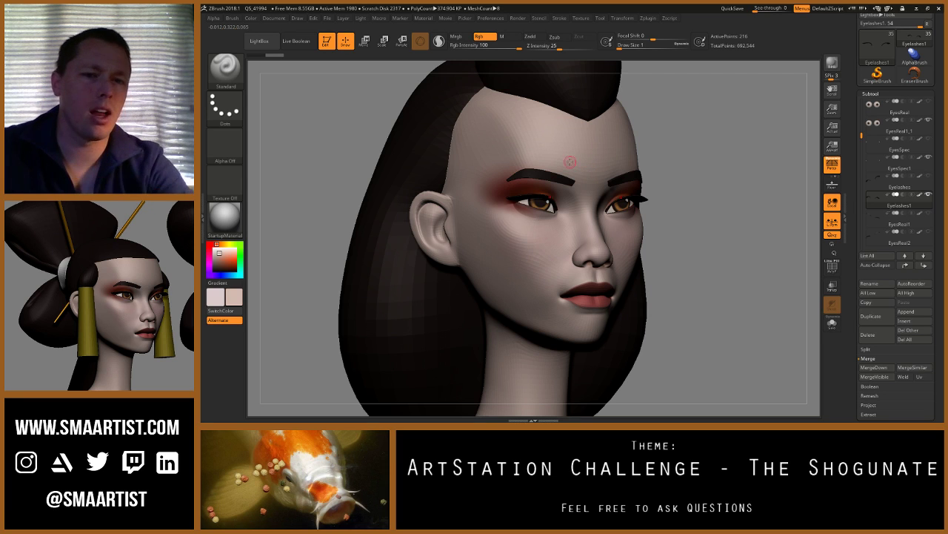
{"action": "right_click_drag", "start_coordinate": [570, 162], "coordinate": [571, 170]}
{"action": "key", "text": "n"}
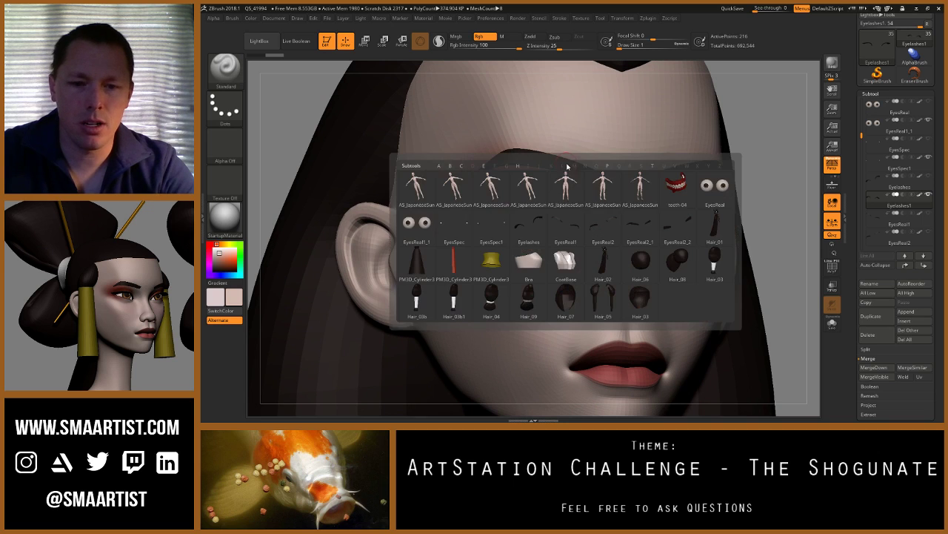
{"action": "left_click", "coordinate": [637, 227]}
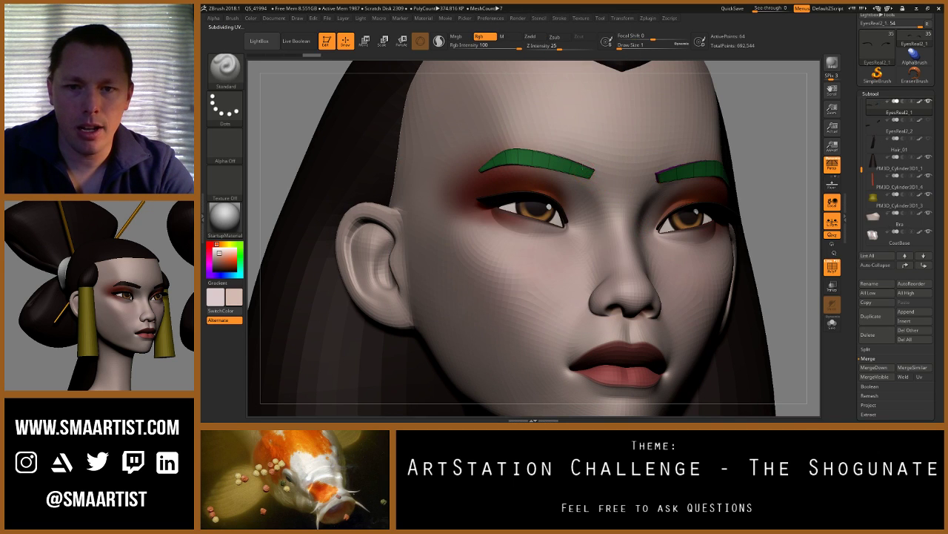
Step: Choose the Topology brush for working on the forehead above the eyebrow
{"action": "mouse_move", "coordinate": [583, 169]}
{"action": "right_mouse_down"}
{"action": "mouse_move", "coordinate": [535, 168]}
{"action": "mouse_move", "coordinate": [579, 166]}
{"action": "right_mouse_up"}
{"action": "right_click_drag", "start_coordinate": [573, 126], "coordinate": [596, 181], "text": "alt"}
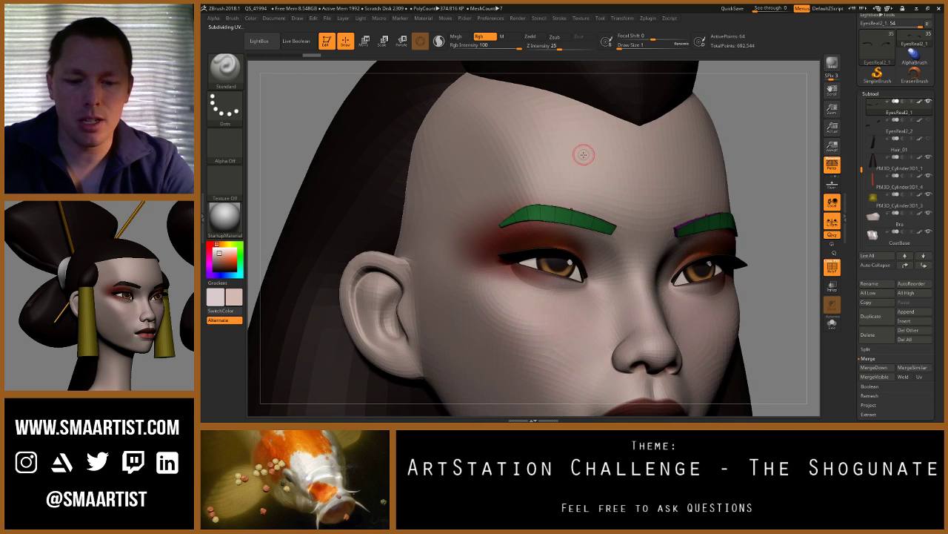
{"action": "key", "text": "b"}
{"action": "left_click", "coordinate": [649, 330]}
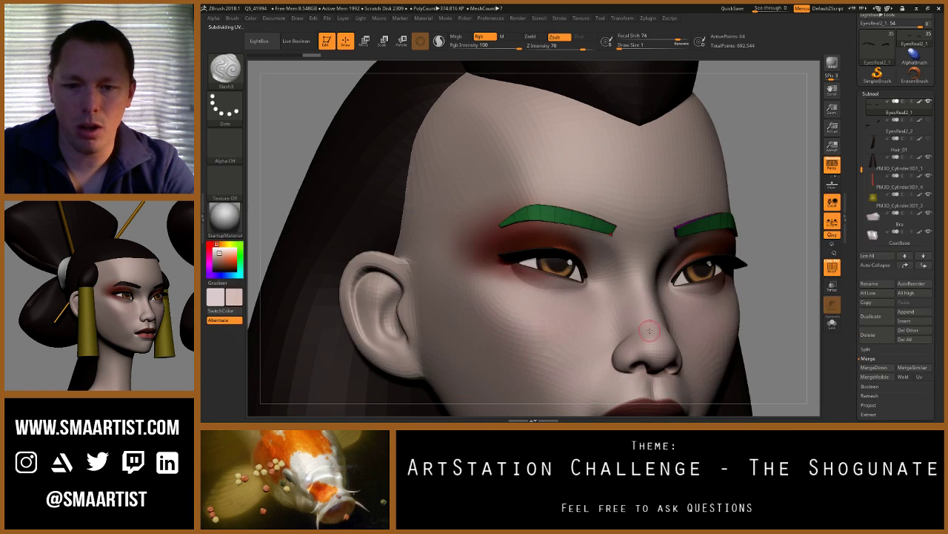
{"action": "key", "text": "b"}
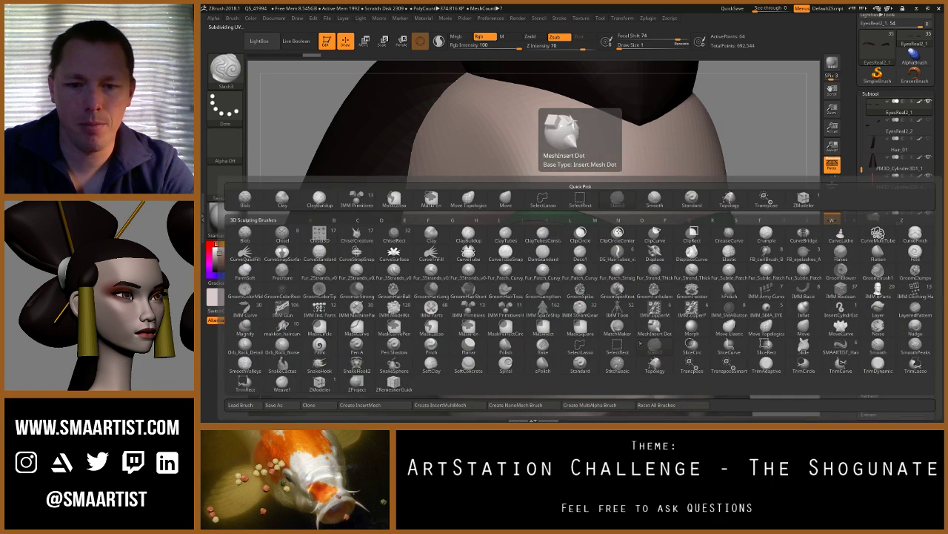
{"action": "key", "text": "t"}
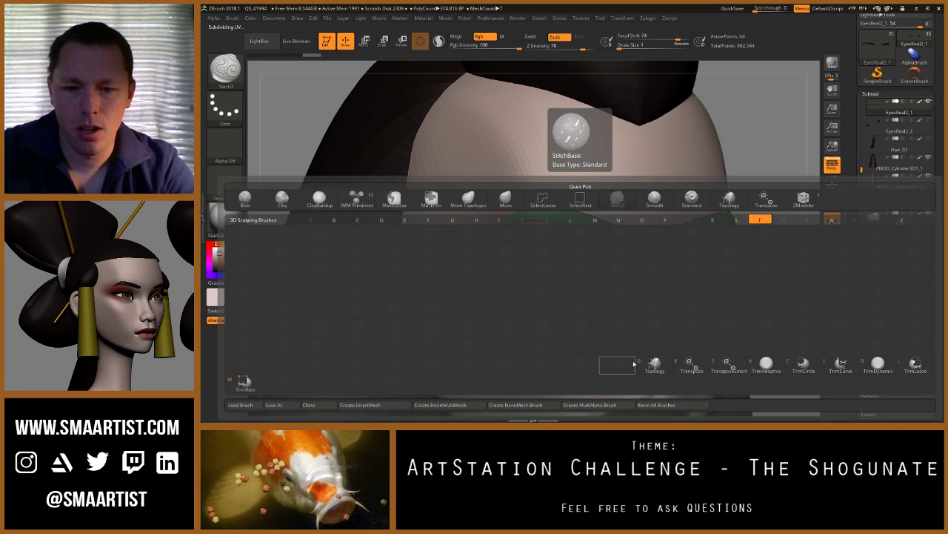
{"action": "key", "text": "o"}
Step: Draw a strip of crossing topology curves above the eyebrow and turn it into mirrored brow-shaped geometry
{"action": "mouse_move", "coordinate": [500, 169]}
{"action": "left_mouse_down"}
{"action": "mouse_move", "coordinate": [565, 157]}
{"action": "mouse_move", "coordinate": [628, 192]}
{"action": "left_mouse_up"}
{"action": "mouse_move", "coordinate": [488, 149]}
{"action": "left_mouse_down"}
{"action": "mouse_move", "coordinate": [601, 156]}
{"action": "mouse_move", "coordinate": [624, 173]}
{"action": "mouse_move", "coordinate": [625, 202]}
{"action": "left_mouse_up"}
{"action": "left_click_drag", "start_coordinate": [590, 130], "coordinate": [591, 188]}
{"action": "left_click_drag", "start_coordinate": [560, 114], "coordinate": [559, 178]}
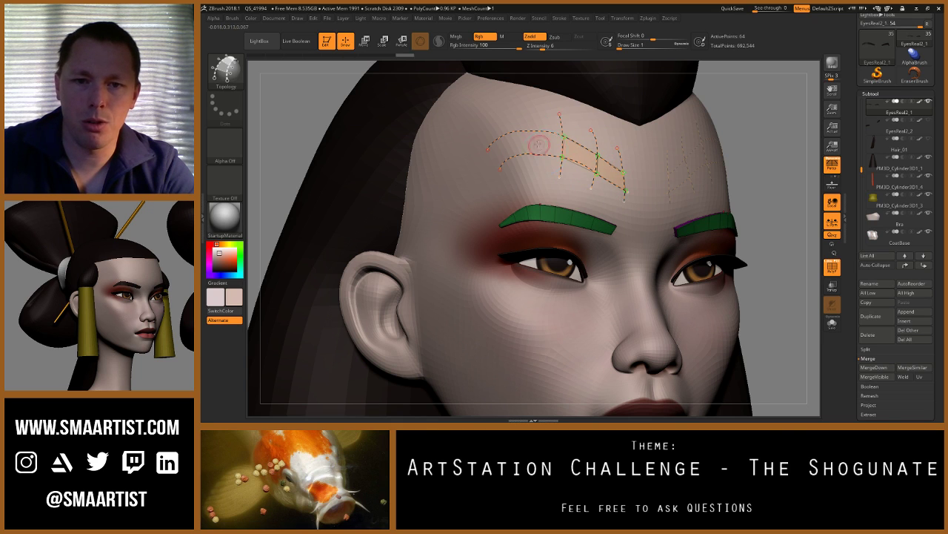
{"action": "left_click_drag", "start_coordinate": [524, 119], "coordinate": [531, 172]}
{"action": "left_click_drag", "start_coordinate": [488, 130], "coordinate": [511, 177]}
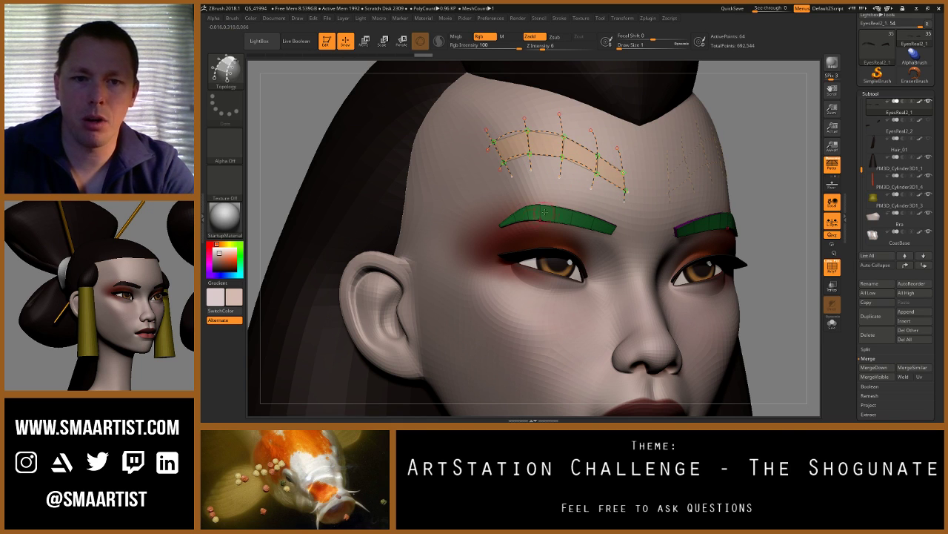
{"action": "left_click", "coordinate": [567, 196]}
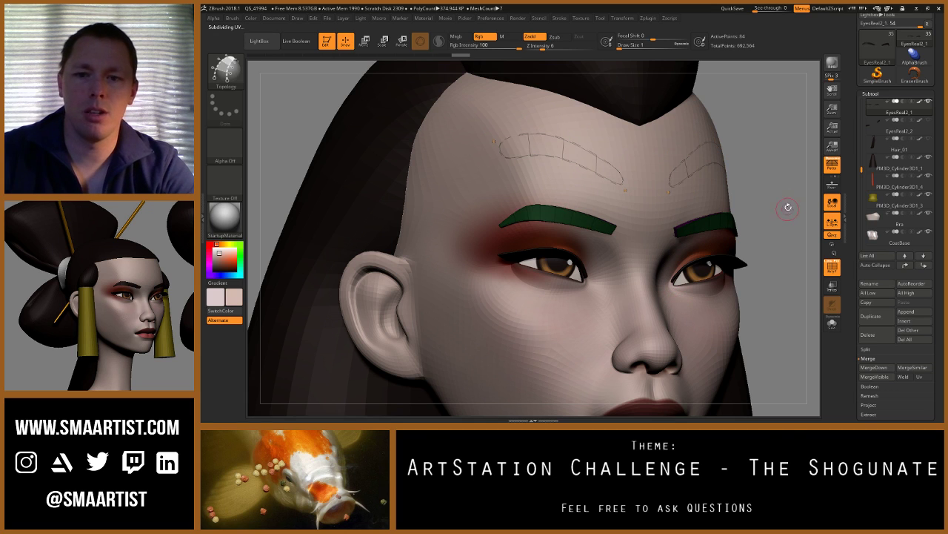
Step: Move the new brow strips about 0.0045 off the forehead and clear the mask
{"action": "left_click_drag", "start_coordinate": [781, 190], "coordinate": [776, 195]}
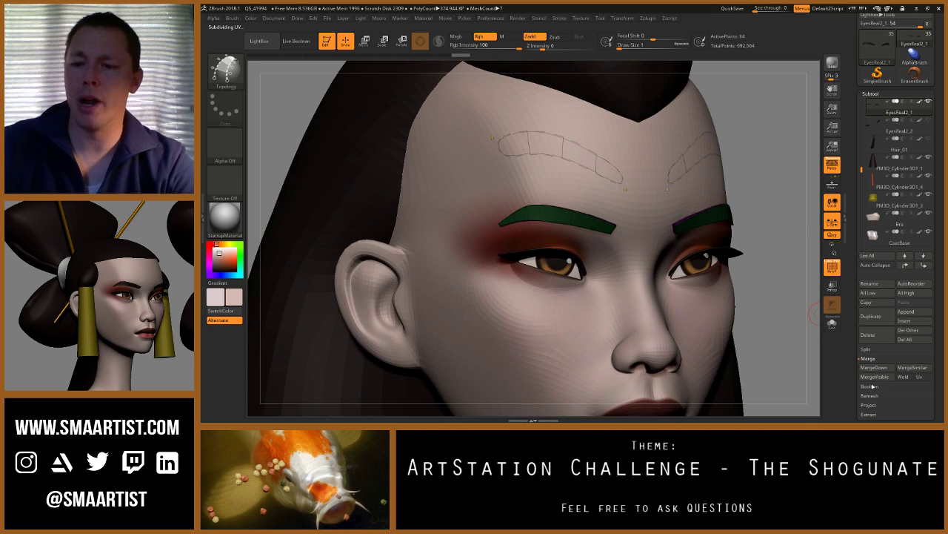
{"action": "scroll", "coordinate": [934, 413], "scroll_direction": "down", "scroll_amount": 4}
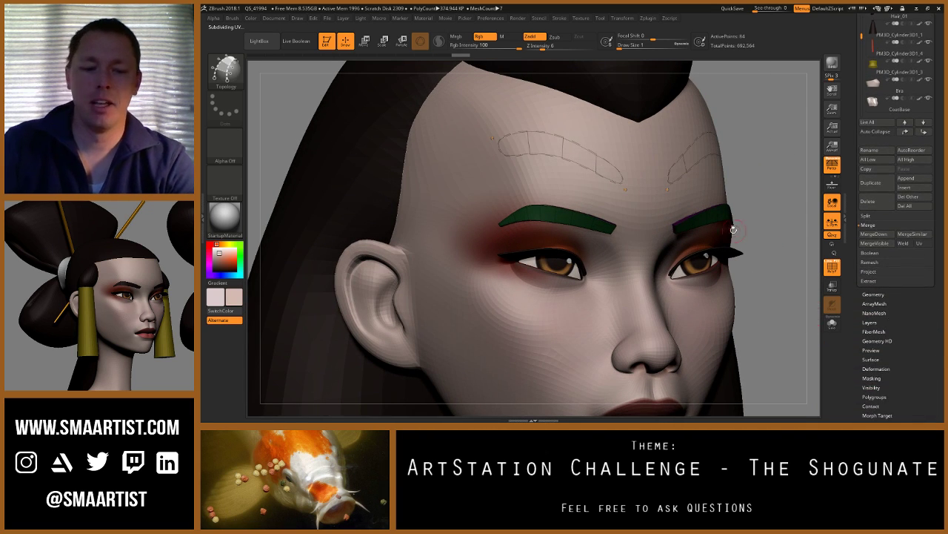
{"action": "key", "text": "w"}
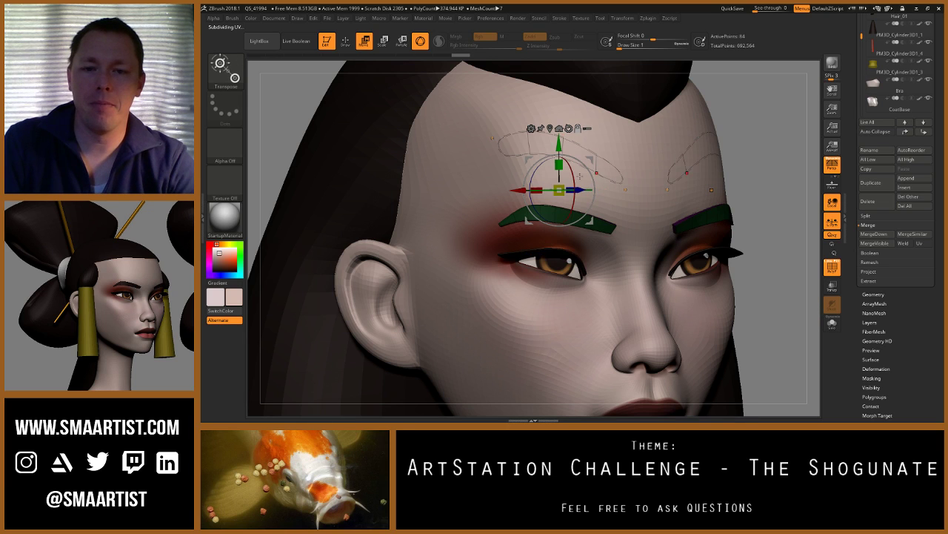
{"action": "left_click_drag", "start_coordinate": [579, 175], "coordinate": [593, 176]}
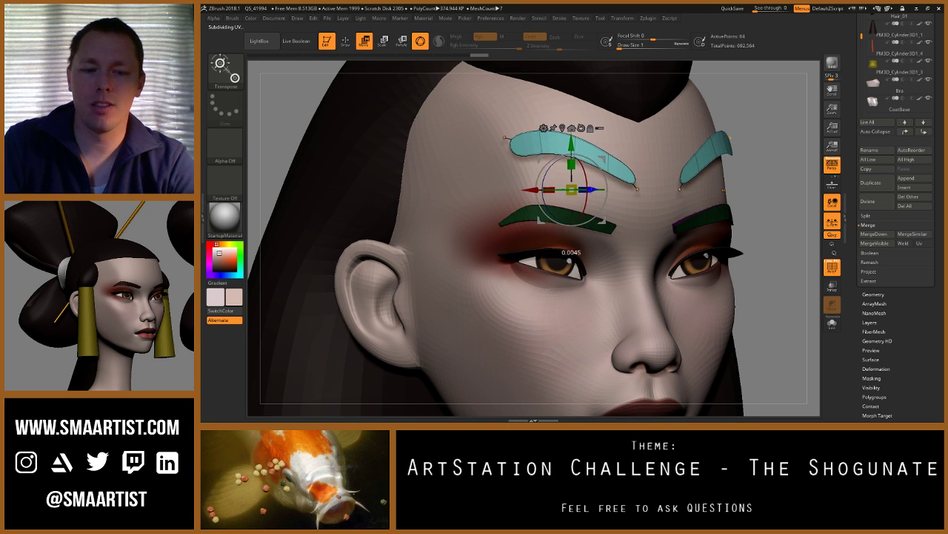
{"action": "key", "text": "q"}
{"action": "left_click_drag", "start_coordinate": [766, 110], "coordinate": [781, 140], "text": "ctrl"}
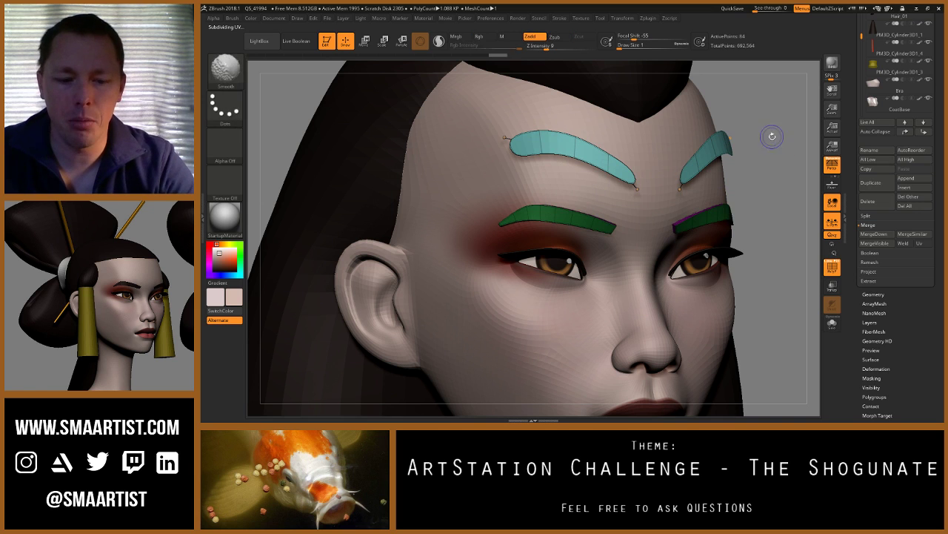
Step: Turn off the polyframe display and check both brow strips from the front
{"action": "key", "text": "shift+f"}
{"action": "left_click_drag", "start_coordinate": [735, 203], "coordinate": [714, 200]}
{"action": "mouse_move", "coordinate": [713, 200]}
{"action": "right_mouse_down"}
{"action": "mouse_move", "coordinate": [705, 199]}
{"action": "mouse_move", "coordinate": [734, 202]}
{"action": "mouse_move", "coordinate": [744, 187]}
{"action": "mouse_move", "coordinate": [693, 178]}
{"action": "mouse_move", "coordinate": [745, 180]}
{"action": "mouse_move", "coordinate": [671, 182]}
{"action": "mouse_move", "coordinate": [676, 220]}
{"action": "right_mouse_up"}
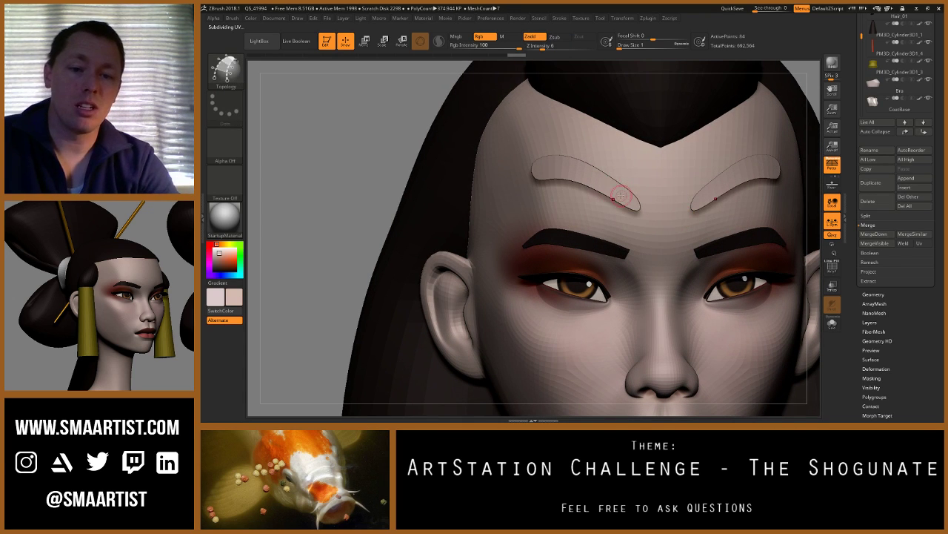
{"action": "mouse_move", "coordinate": [630, 233]}
{"action": "right_mouse_down", "text": "ctrl"}
{"action": "mouse_move", "coordinate": [616, 212]}
{"action": "mouse_move", "coordinate": [606, 222]}
{"action": "mouse_move", "coordinate": [612, 230]}
{"action": "mouse_move", "coordinate": [626, 202]}
{"action": "mouse_move", "coordinate": [582, 232]}
{"action": "right_mouse_up", "text": "ctrl"}
Step: Switch to the koi model and make its AS_Koi head subtool active with the polyframe displayed
{"action": "left_click_drag", "start_coordinate": [932, 143], "coordinate": [931, 338]}
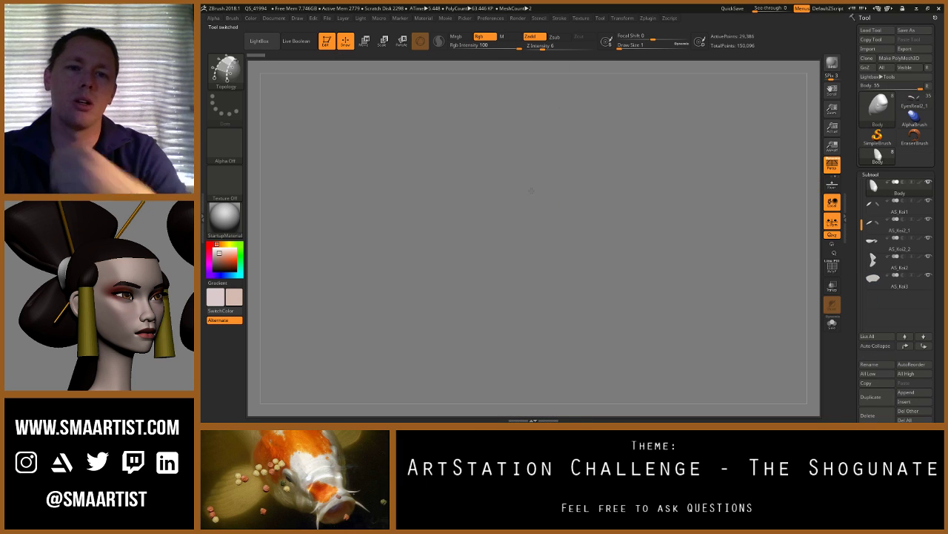
{"action": "key", "text": "f"}
{"action": "mouse_move", "coordinate": [544, 222]}
{"action": "right_mouse_down"}
{"action": "mouse_move", "coordinate": [492, 231]}
{"action": "mouse_move", "coordinate": [474, 222]}
{"action": "right_mouse_up"}
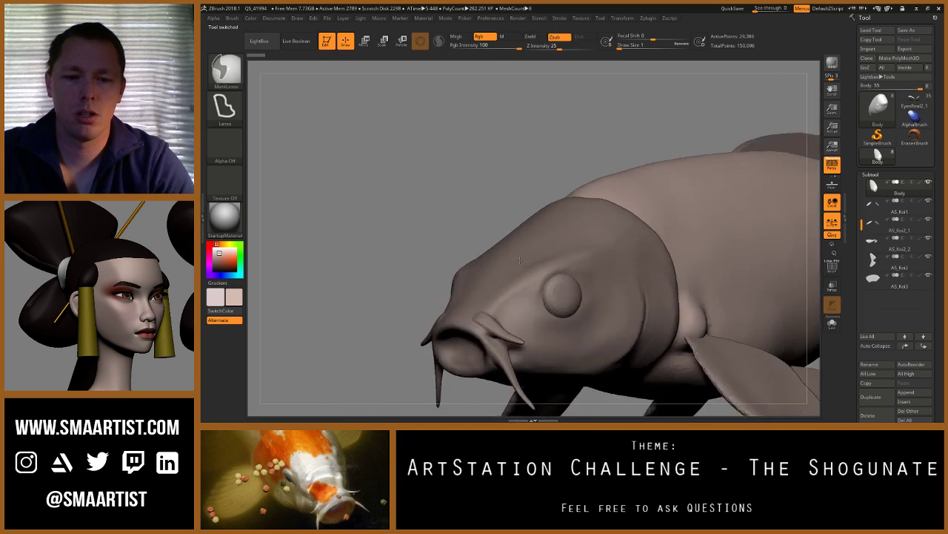
{"action": "mouse_move", "coordinate": [548, 348]}
{"action": "right_mouse_down", "text": "ctrl"}
{"action": "mouse_move", "coordinate": [566, 292]}
{"action": "mouse_move", "coordinate": [437, 259]}
{"action": "mouse_move", "coordinate": [505, 249]}
{"action": "mouse_move", "coordinate": [572, 254]}
{"action": "right_mouse_up", "text": "ctrl"}
{"action": "key", "text": "shift+f"}
{"action": "right_click_drag", "start_coordinate": [540, 194], "coordinate": [522, 243], "text": "ctrl"}
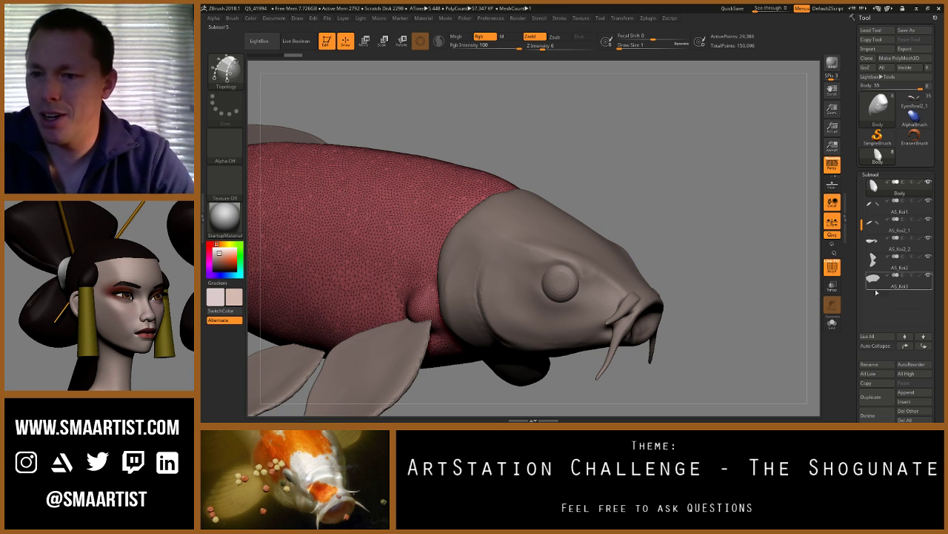
{"action": "left_click_drag", "start_coordinate": [862, 225], "coordinate": [862, 184]}
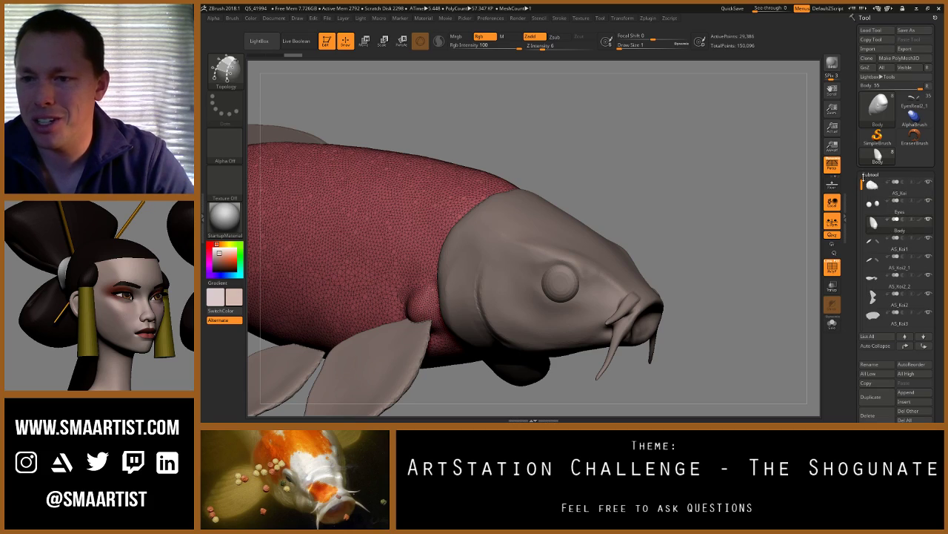
{"action": "left_click", "coordinate": [874, 189]}
Step: Set the draw size to 9 and draw a topology loop around the koi's eye
{"action": "mouse_move", "coordinate": [698, 211]}
{"action": "right_mouse_down"}
{"action": "mouse_move", "coordinate": [646, 231]}
{"action": "mouse_move", "coordinate": [649, 279]}
{"action": "mouse_move", "coordinate": [639, 231]}
{"action": "mouse_move", "coordinate": [577, 211]}
{"action": "mouse_move", "coordinate": [550, 266]}
{"action": "mouse_move", "coordinate": [570, 248]}
{"action": "right_mouse_up"}
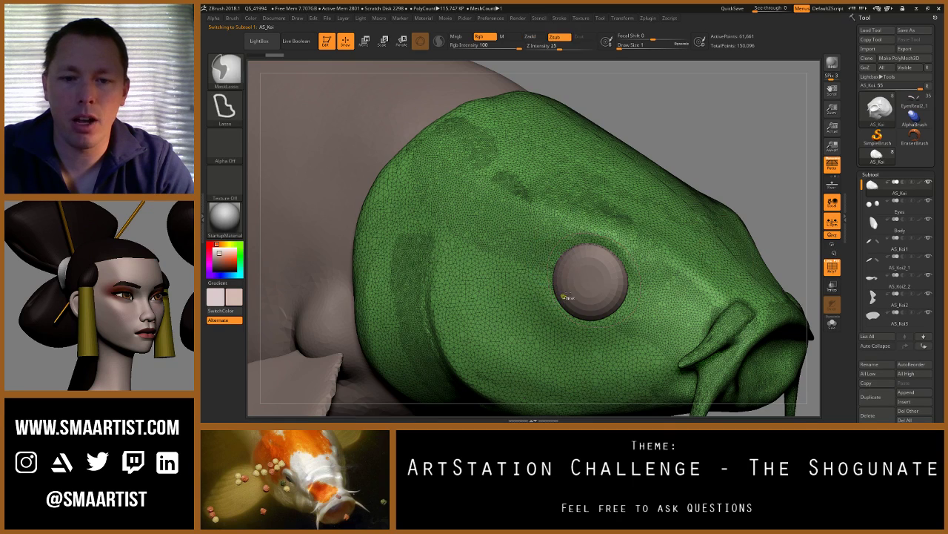
{"action": "type", "text": "s"}
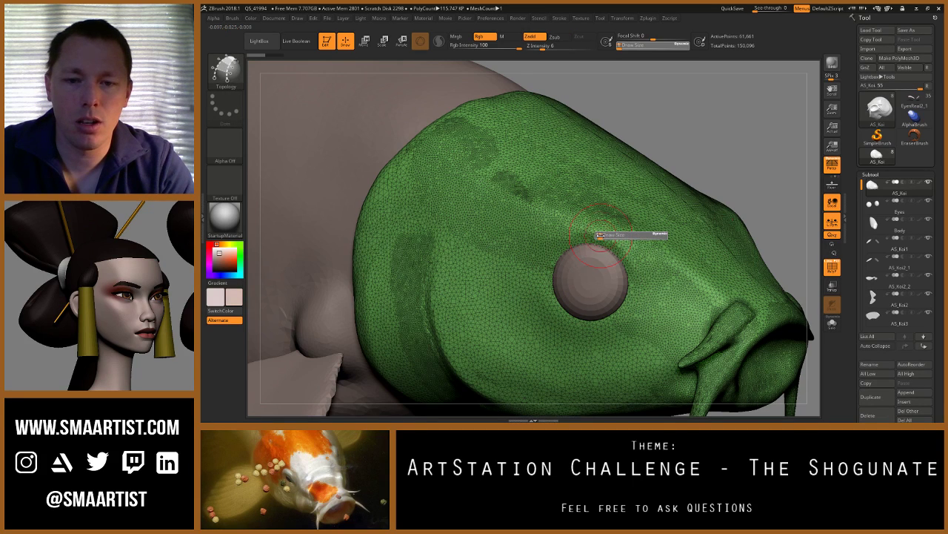
{"action": "type", "text": "9"}
{"action": "key", "text": "Return"}
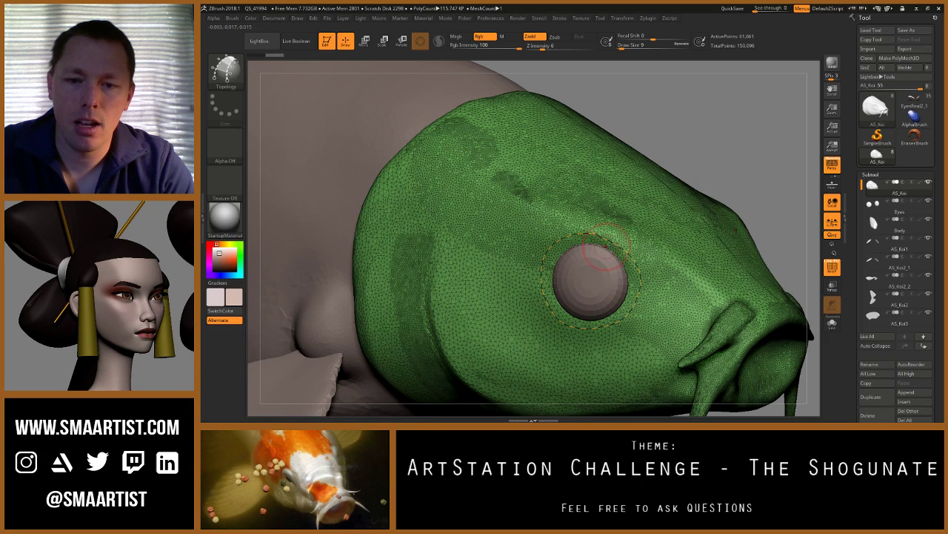
Step: Draw a topology curve from the top of the eye loop to the forehead midline, and another along the midline toward the mouth
{"action": "right_click_drag", "start_coordinate": [606, 246], "coordinate": [591, 256]}
{"action": "left_click_drag", "start_coordinate": [592, 240], "coordinate": [704, 170]}
{"action": "right_click_drag", "start_coordinate": [615, 300], "coordinate": [548, 315]}
{"action": "mouse_move", "coordinate": [587, 236]}
{"action": "right_mouse_down"}
{"action": "mouse_move", "coordinate": [657, 205]}
{"action": "mouse_move", "coordinate": [669, 227]}
{"action": "mouse_move", "coordinate": [649, 160]}
{"action": "right_mouse_up"}
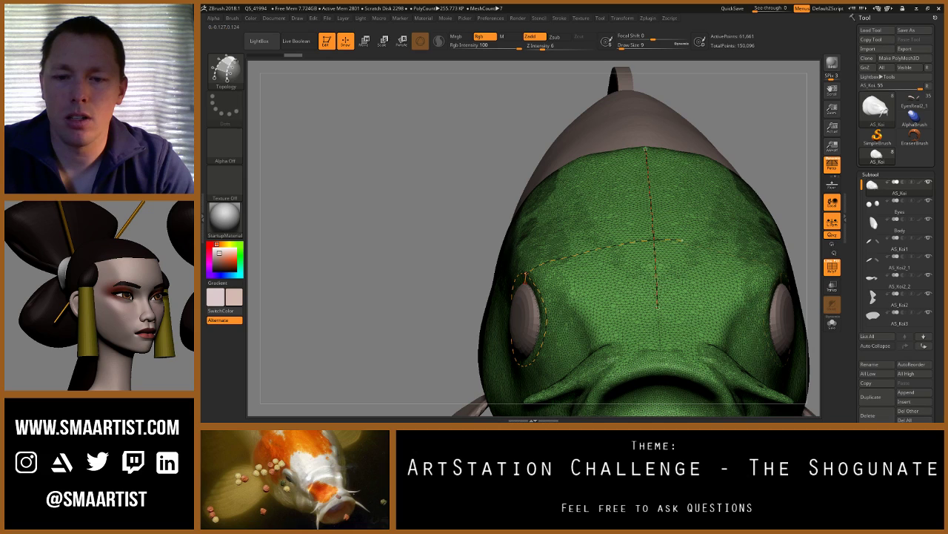
Step: Draw a brow curve from the head's rear edge, passing just above the eye, to the snout
{"action": "right_click_drag", "start_coordinate": [658, 345], "coordinate": [576, 234]}
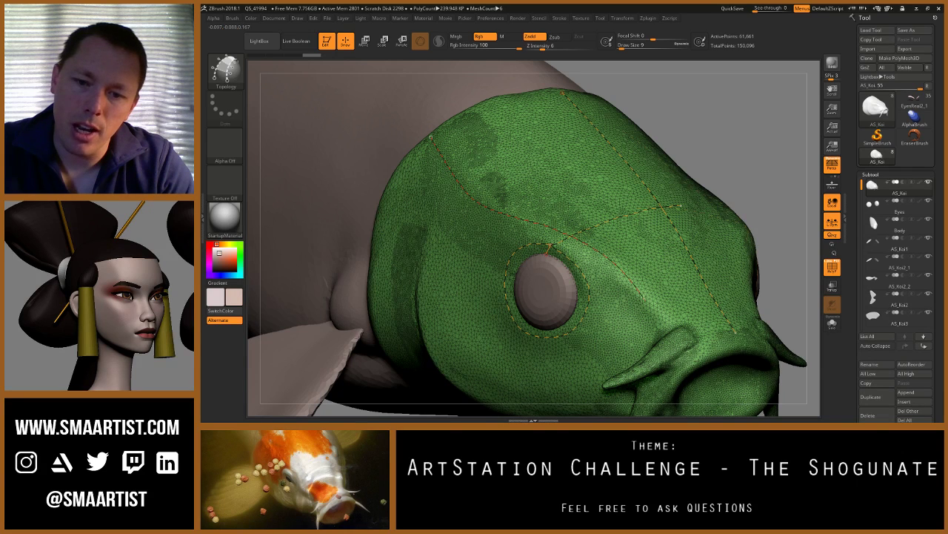
{"action": "left_click_drag", "start_coordinate": [644, 300], "coordinate": [658, 320]}
{"action": "right_click_drag", "start_coordinate": [578, 249], "coordinate": [601, 270], "text": "alt"}
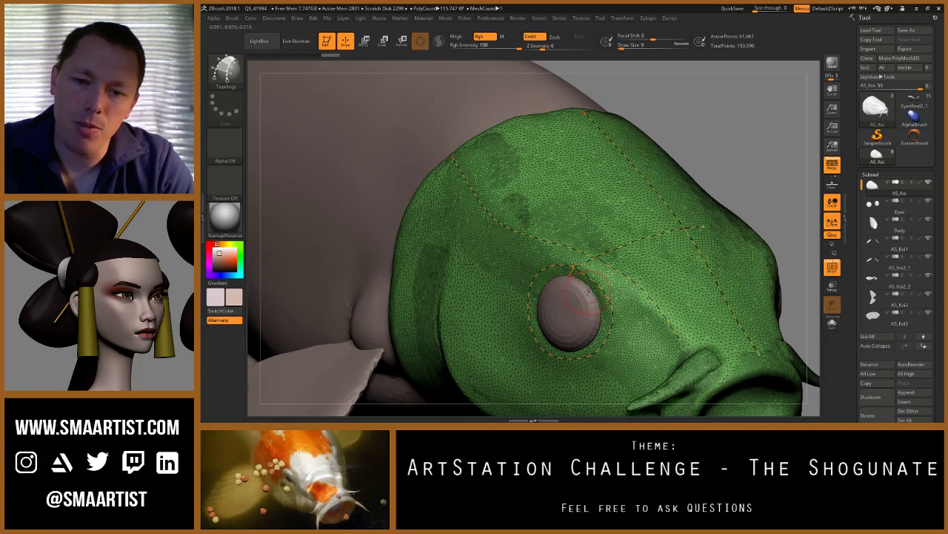
Step: Draw a second curve from the eye's upper front edge across to the midline, undoing the first attempt and redrawing it
{"action": "left_click_drag", "start_coordinate": [589, 291], "coordinate": [587, 293]}
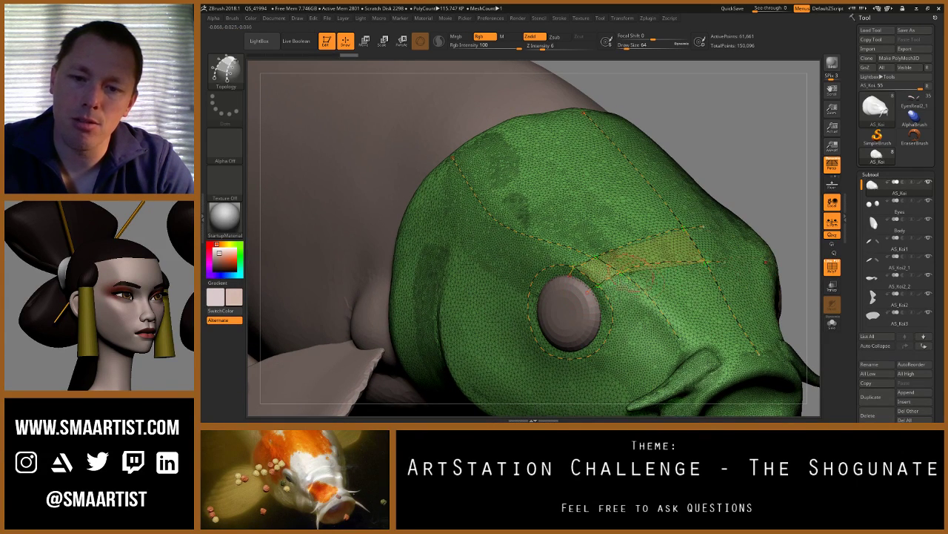
{"action": "right_click_drag", "start_coordinate": [630, 256], "coordinate": [671, 289]}
{"action": "key", "text": "ctrl+z"}
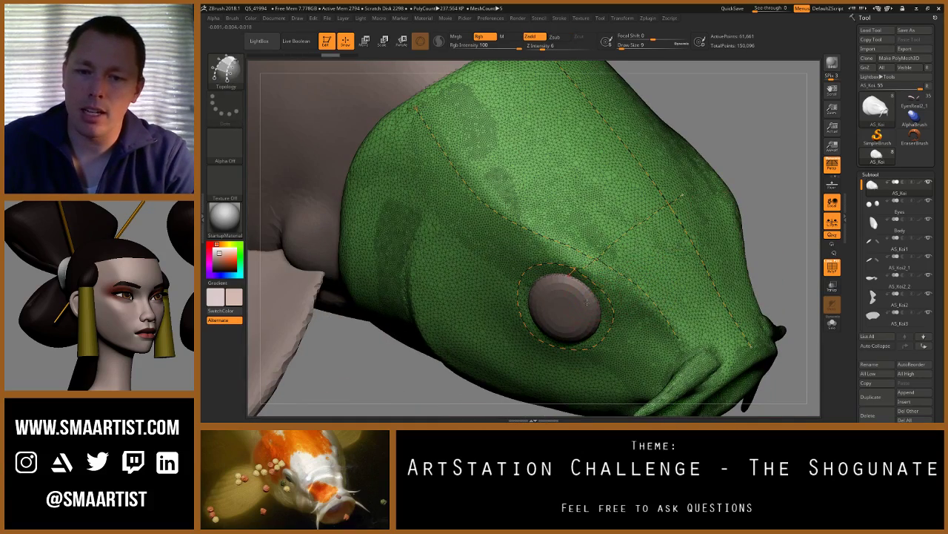
{"action": "left_click_drag", "start_coordinate": [587, 301], "coordinate": [710, 218]}
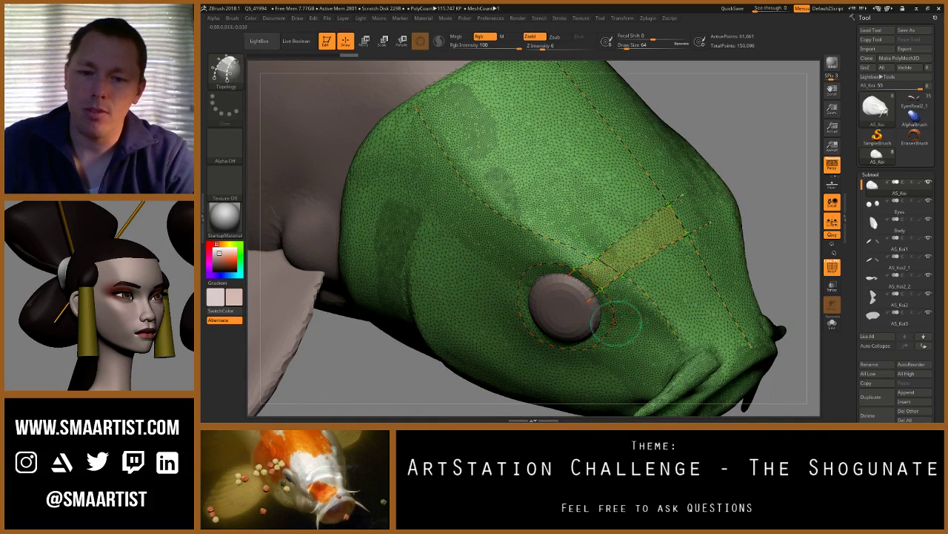
Step: Draw a curve from the bottom of the eye straight down the cheek
{"action": "right_click_drag", "start_coordinate": [618, 320], "coordinate": [641, 271]}
{"action": "right_click_drag", "start_coordinate": [572, 298], "coordinate": [543, 271]}
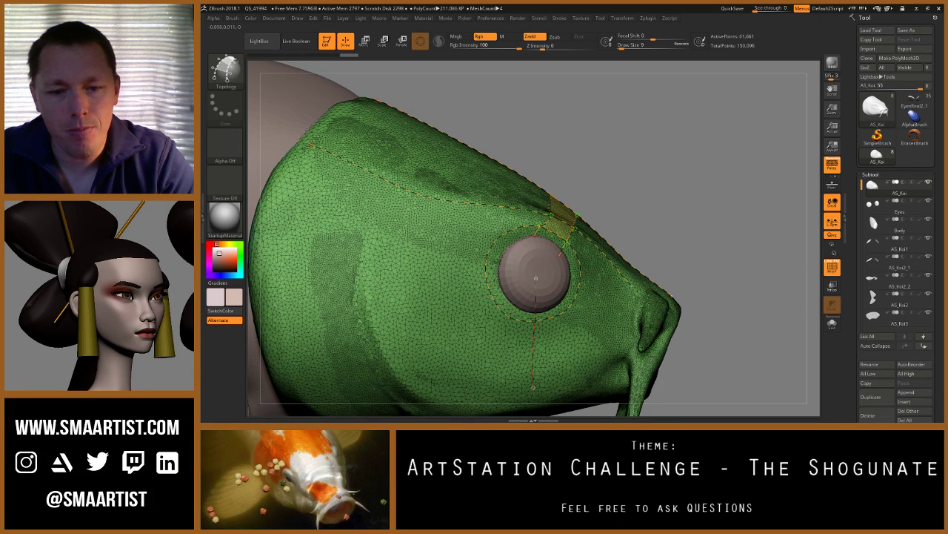
{"action": "right_click_drag", "start_coordinate": [532, 396], "coordinate": [540, 306]}
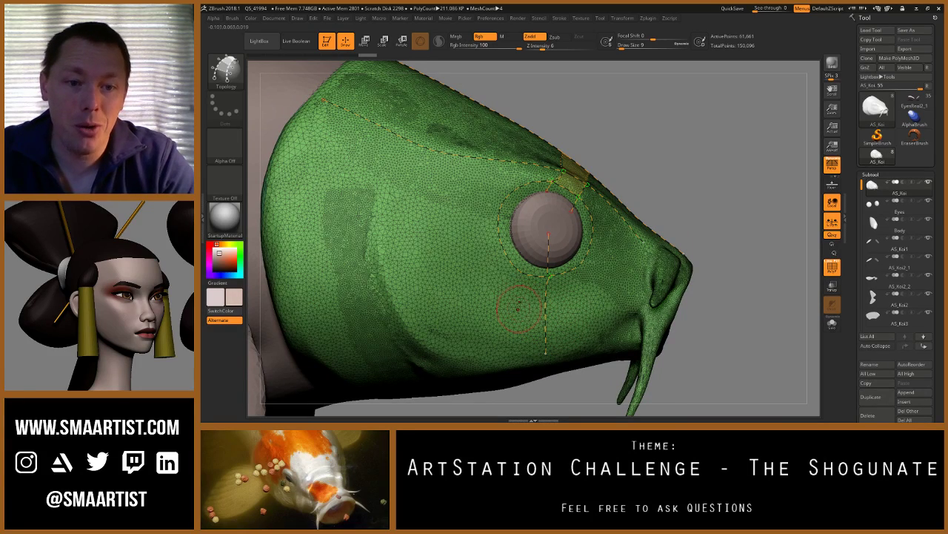
Step: Draw a wide outer loop from the forehead midline, behind and below the eye, and back up to the midline at the snout
{"action": "right_click_drag", "start_coordinate": [505, 291], "coordinate": [496, 375]}
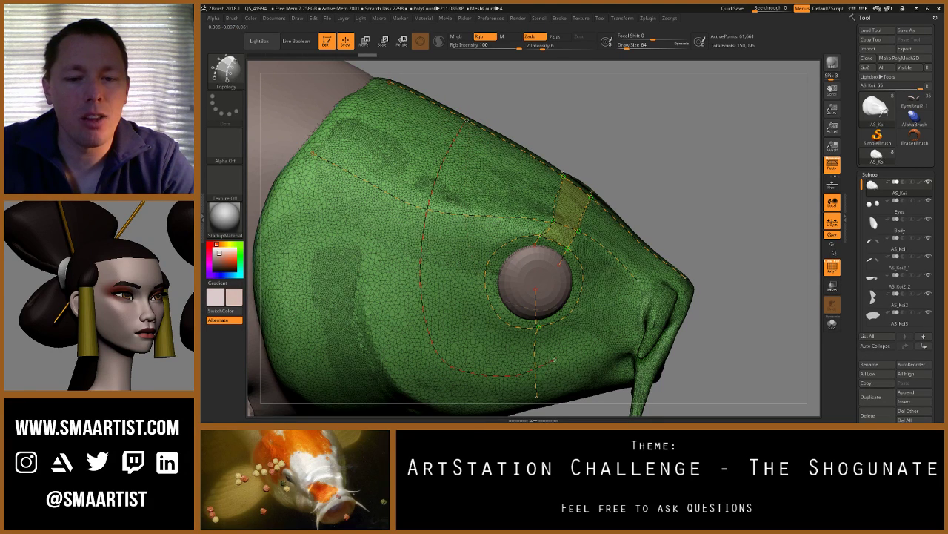
{"action": "left_click_drag", "start_coordinate": [652, 250], "coordinate": [656, 240]}
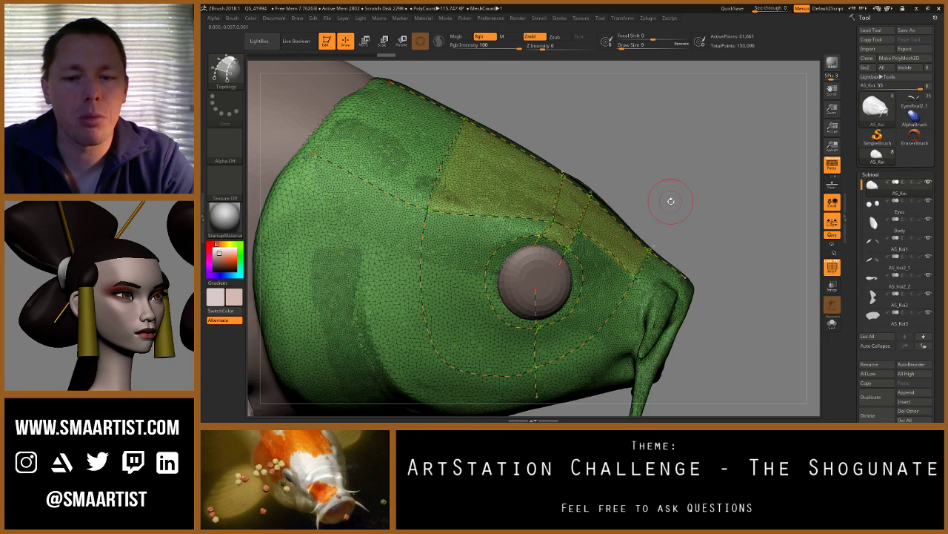
{"action": "right_click_drag", "start_coordinate": [670, 200], "coordinate": [640, 212]}
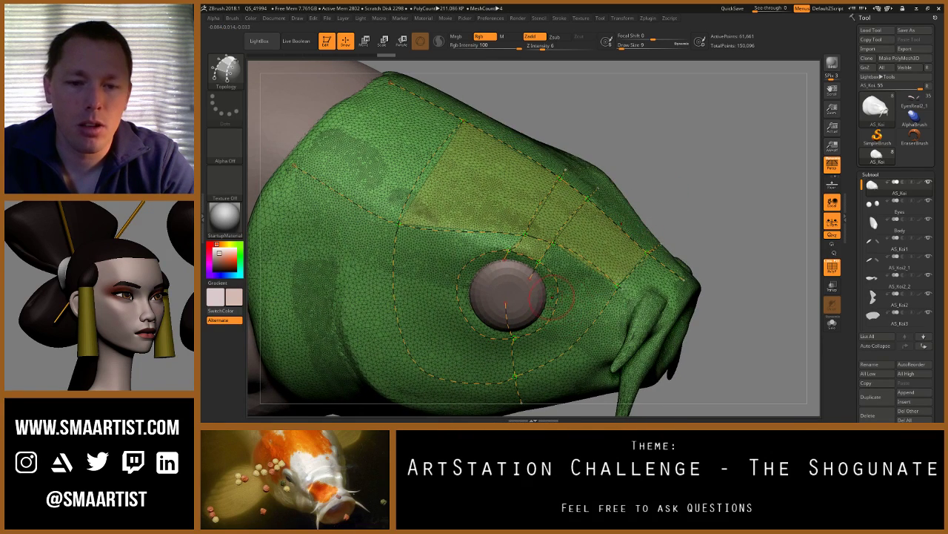
Step: Draw two spokes from the front of the eye loop, one up across the forehead midline and one forward to the outer loop
{"action": "key", "text": "bracketright"}
{"action": "key", "text": "bracketright"}
{"action": "key", "text": "bracketright"}
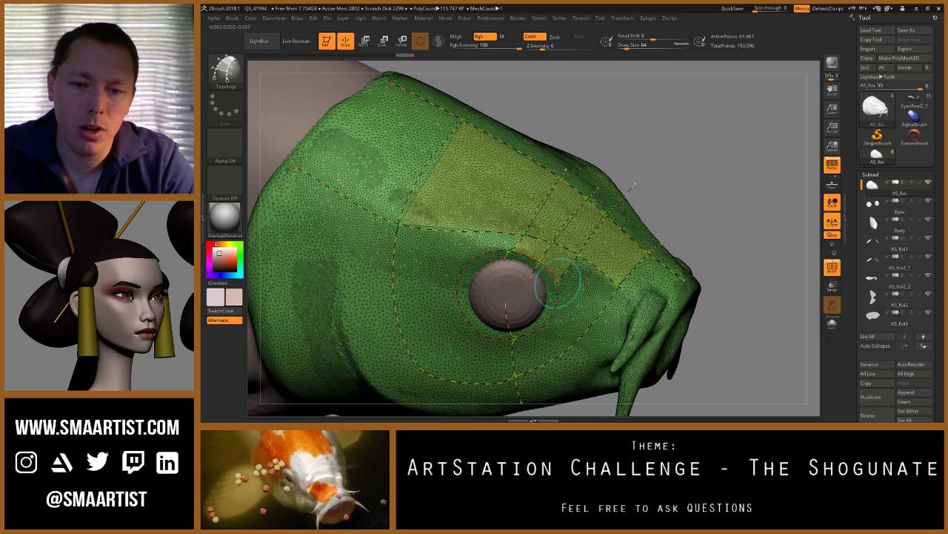
{"action": "left_click_drag", "start_coordinate": [557, 280], "coordinate": [618, 316]}
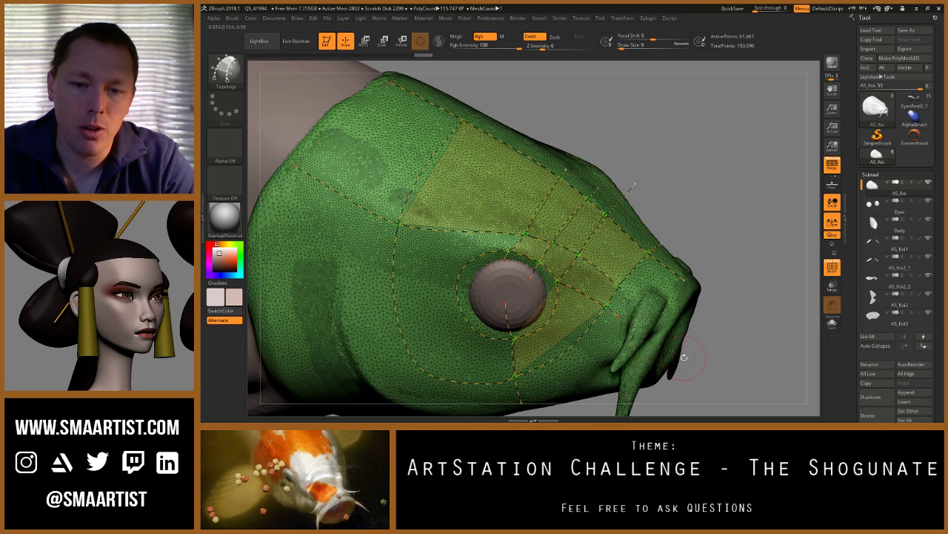
Step: Draw a spoke from the eye's lower front edge past the outer loop and another from its rear edge back across the cheek
{"action": "left_click_drag", "start_coordinate": [712, 356], "coordinate": [708, 306]}
{"action": "left_click_drag", "start_coordinate": [614, 198], "coordinate": [627, 201]}
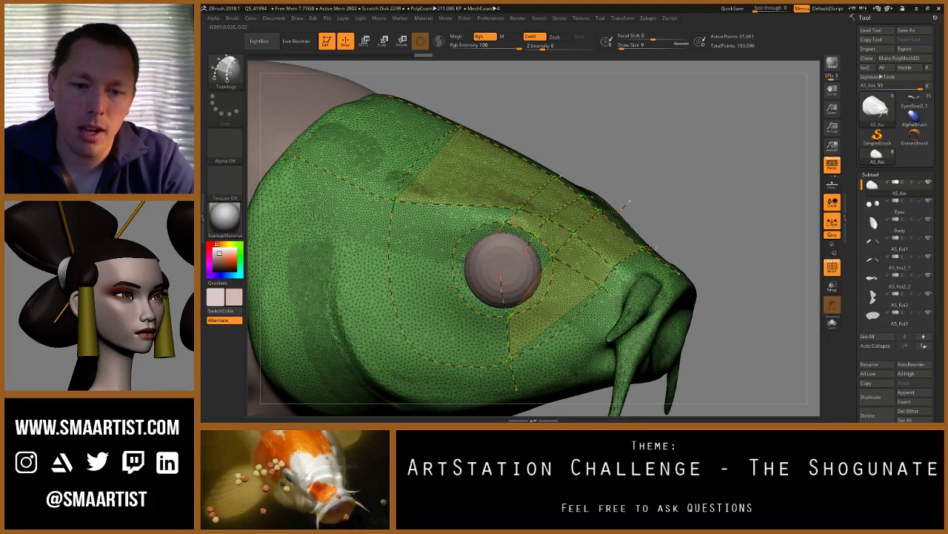
{"action": "left_click_drag", "start_coordinate": [527, 290], "coordinate": [598, 354]}
{"action": "right_click_drag", "start_coordinate": [485, 299], "coordinate": [564, 281], "text": "alt"}
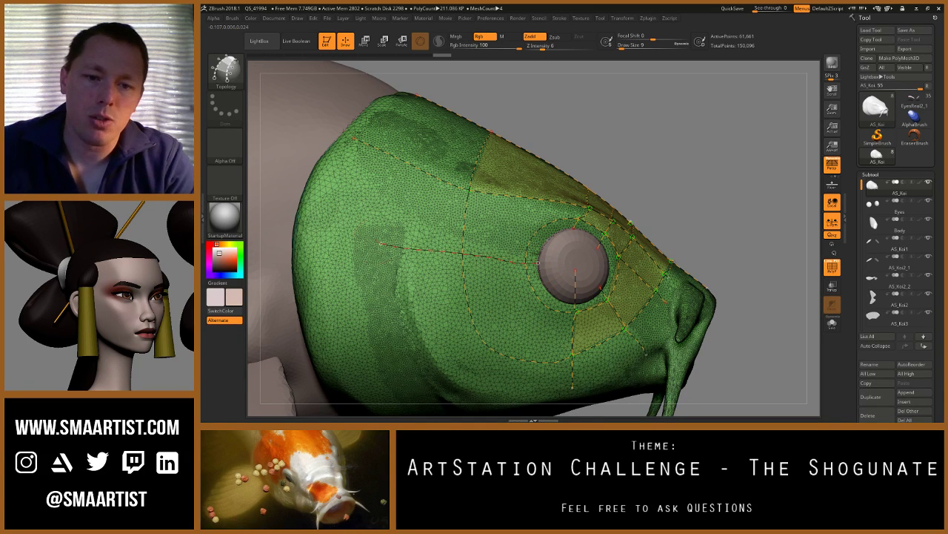
{"action": "left_click_drag", "start_coordinate": [538, 262], "coordinate": [540, 263]}
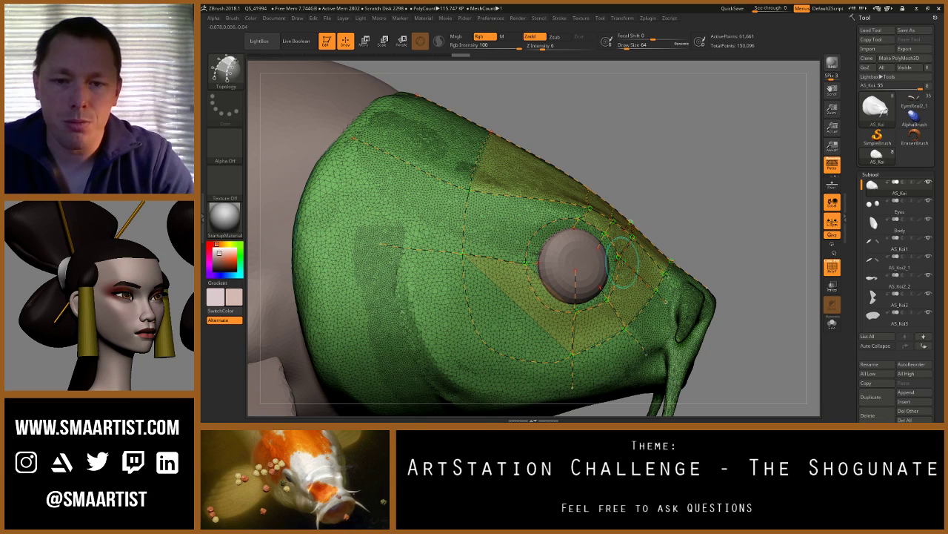
Step: Draw a spoke from the eye's lower rear edge down past the outer loop, undoing the first attempt and redrawing it
{"action": "key", "text": "s"}
{"action": "left_click", "coordinate": [550, 258]}
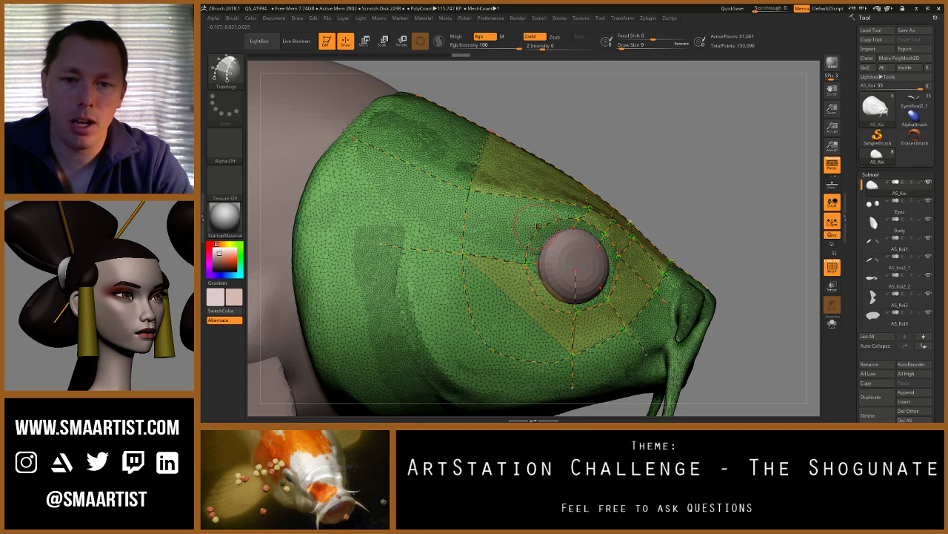
{"action": "key", "text": "shift"}
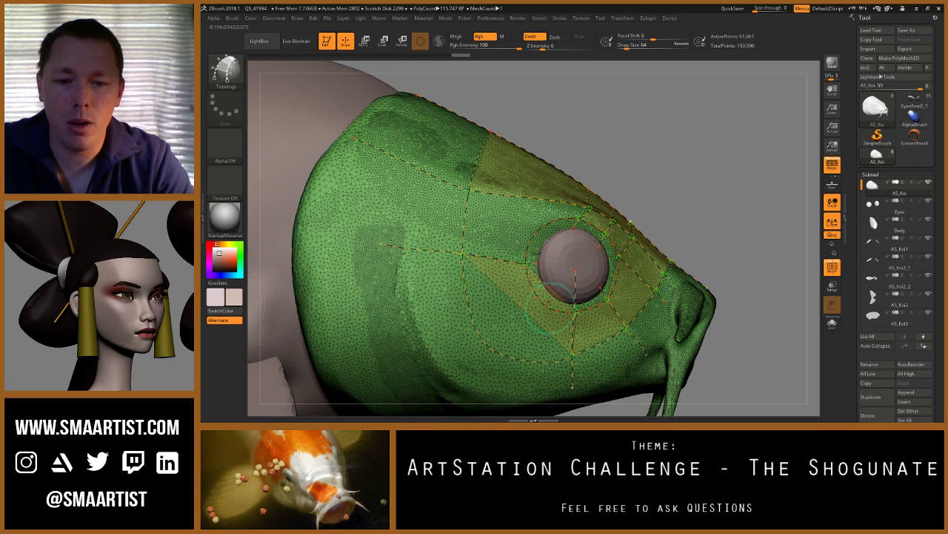
{"action": "left_click_drag", "start_coordinate": [548, 306], "coordinate": [518, 393]}
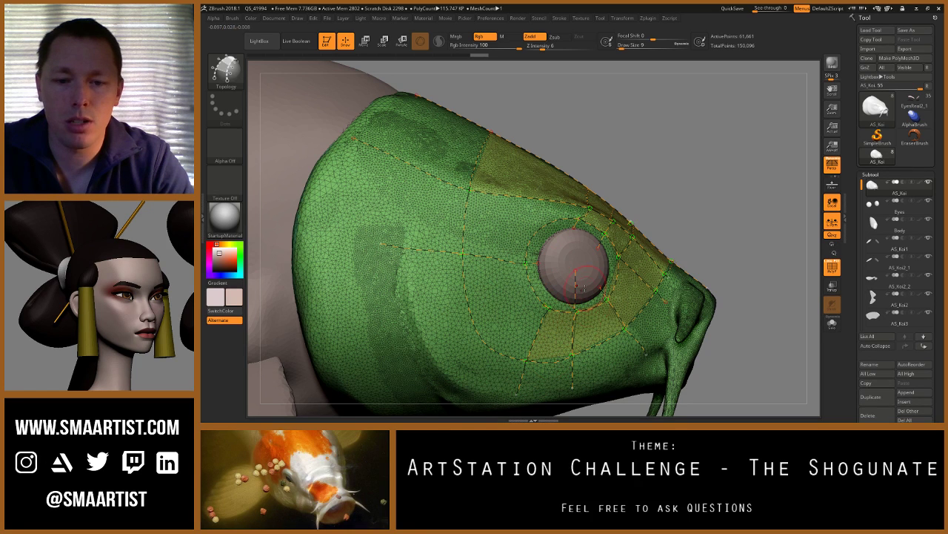
{"action": "key", "text": "ctrl+z"}
{"action": "left_click_drag", "start_coordinate": [558, 289], "coordinate": [515, 396]}
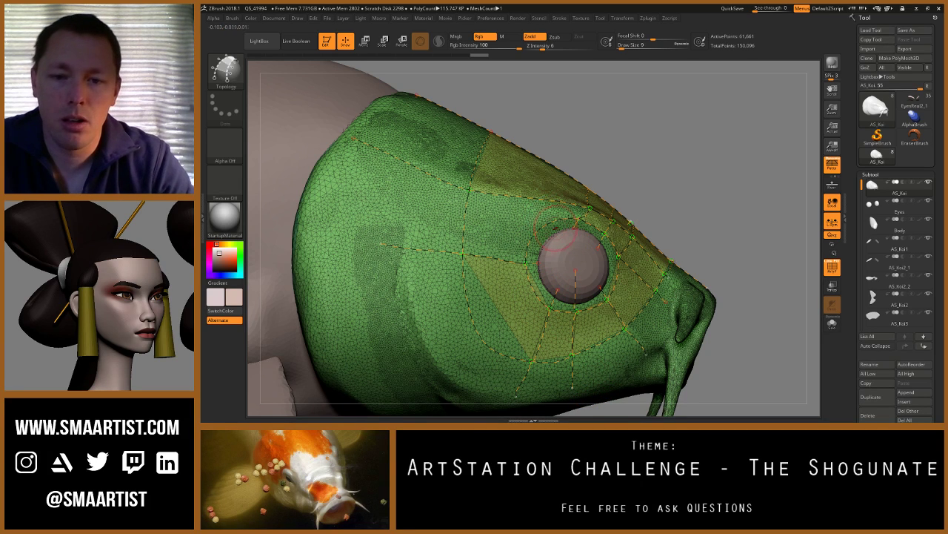
Step: Draw spokes from the eye's upper rear edge, one up to the midline, redrawn after an undo, and one toward the back of the head
{"action": "left_click_drag", "start_coordinate": [557, 228], "coordinate": [527, 262]}
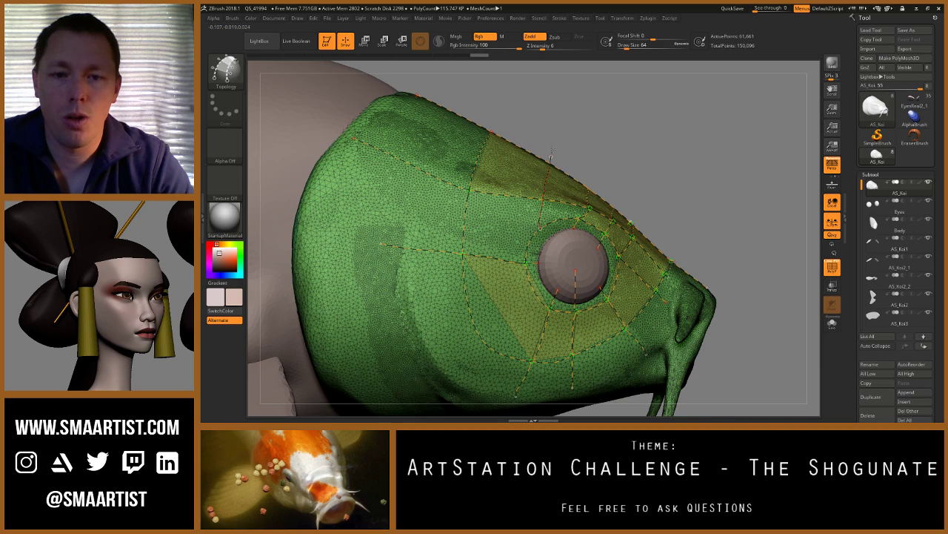
{"action": "left_click_drag", "start_coordinate": [552, 150], "coordinate": [553, 146]}
{"action": "left_click_drag", "start_coordinate": [696, 73], "coordinate": [715, 111]}
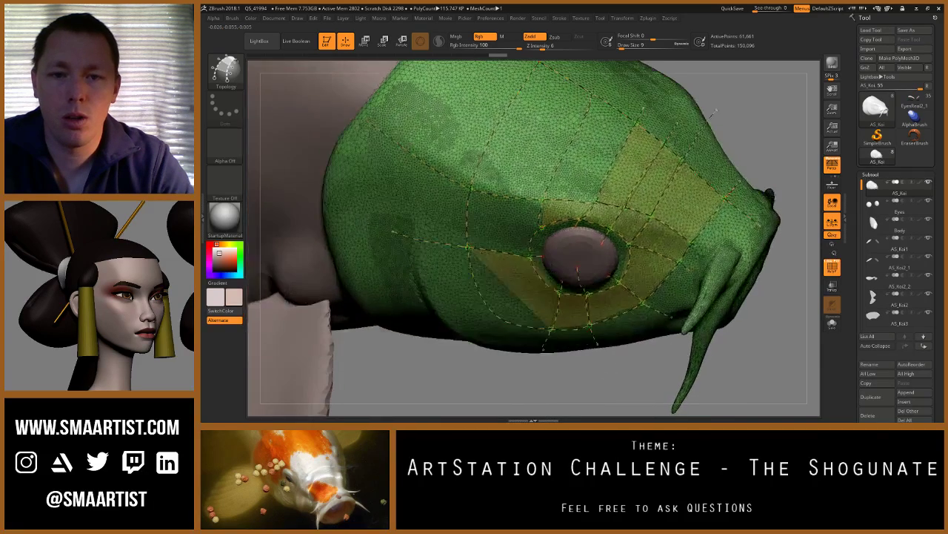
{"action": "key", "text": "ctrl+z"}
{"action": "left_click_drag", "start_coordinate": [546, 226], "coordinate": [546, 199]}
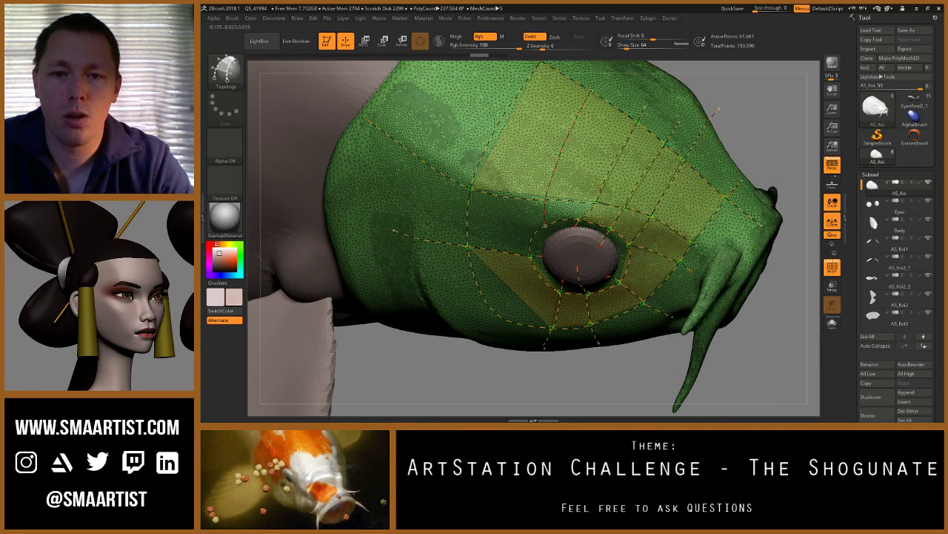
{"action": "left_click_drag", "start_coordinate": [590, 92], "coordinate": [599, 80]}
{"action": "left_click_drag", "start_coordinate": [713, 111], "coordinate": [700, 71]}
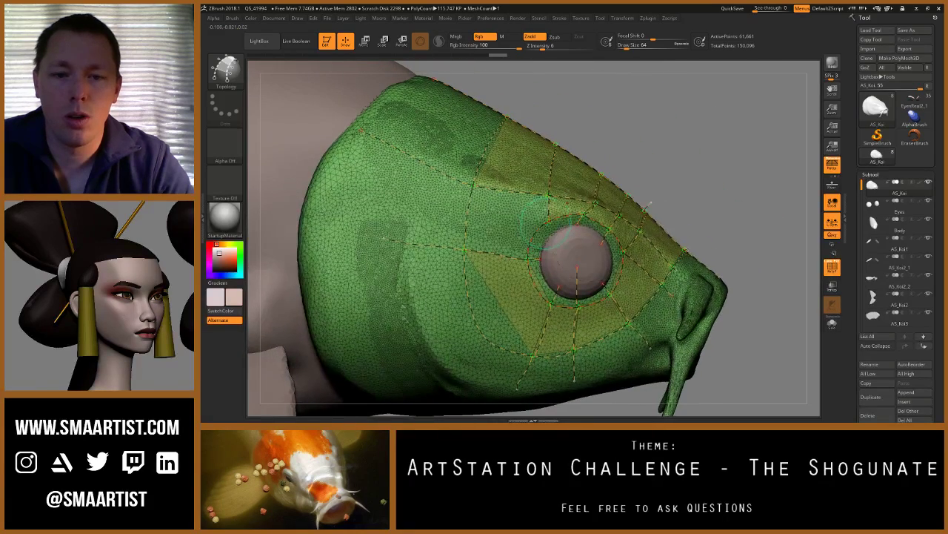
{"action": "left_click_drag", "start_coordinate": [449, 218], "coordinate": [333, 185]}
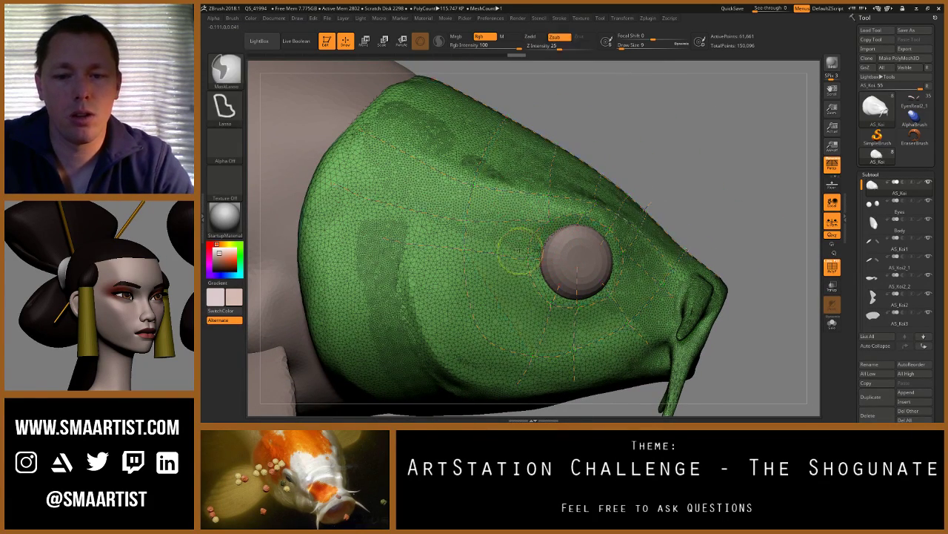
Step: Draw a larger loop outside the first one, from the midline behind the eye and under the cheek toward the mouth corner
{"action": "mouse_move", "coordinate": [519, 252]}
{"action": "right_mouse_down", "text": "ctrl"}
{"action": "mouse_move", "coordinate": [475, 207]}
{"action": "mouse_move", "coordinate": [495, 187]}
{"action": "right_mouse_up", "text": "ctrl"}
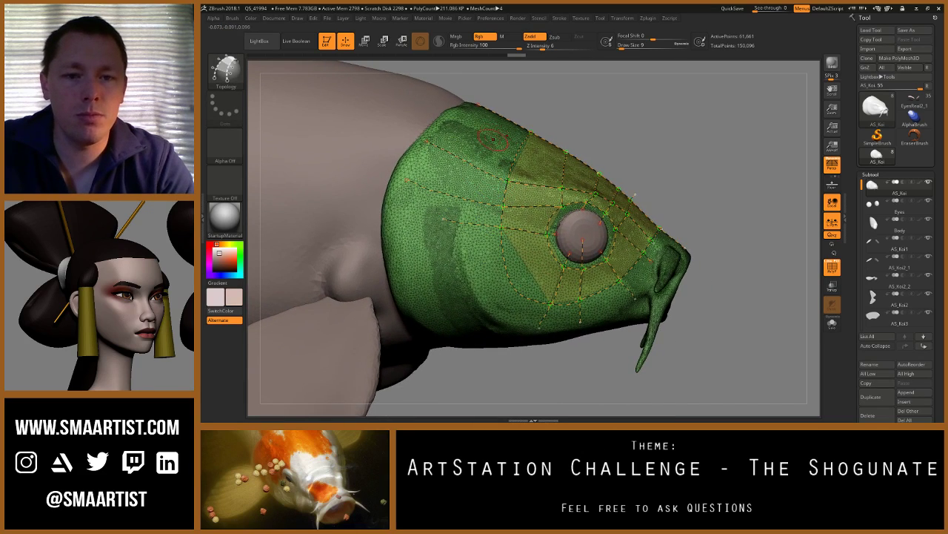
{"action": "right_click_drag", "start_coordinate": [494, 138], "coordinate": [498, 164]}
{"action": "left_click_drag", "start_coordinate": [520, 87], "coordinate": [503, 105]}
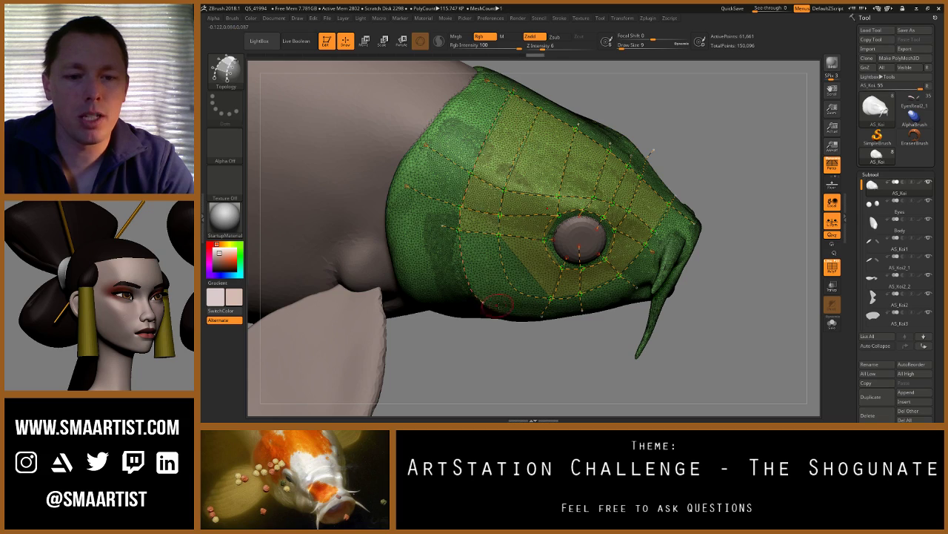
{"action": "mouse_move", "coordinate": [475, 289]}
{"action": "right_mouse_down"}
{"action": "mouse_move", "coordinate": [496, 218]}
{"action": "mouse_move", "coordinate": [491, 245]}
{"action": "right_mouse_up"}
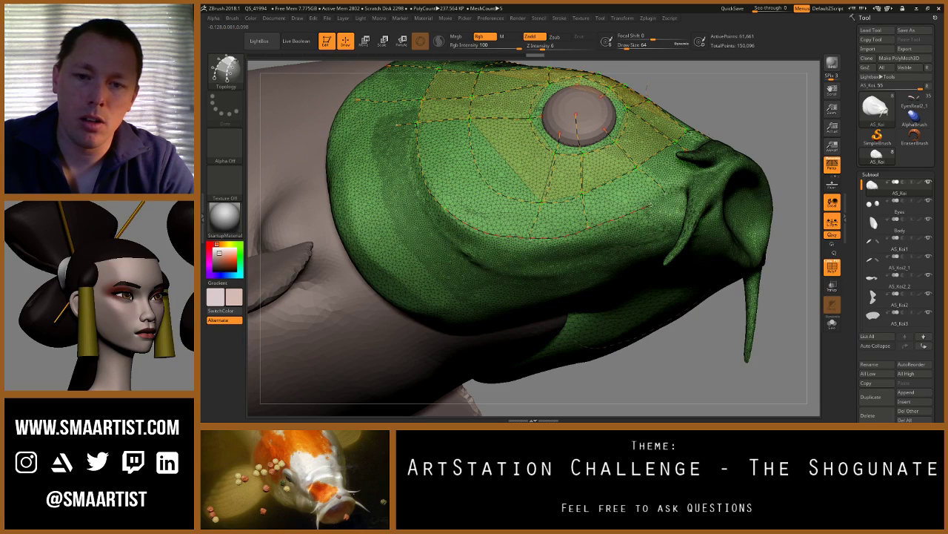
{"action": "mouse_move", "coordinate": [370, 185]}
{"action": "right_mouse_down"}
{"action": "mouse_move", "coordinate": [410, 215]}
{"action": "mouse_move", "coordinate": [432, 255]}
{"action": "mouse_move", "coordinate": [424, 243]}
{"action": "mouse_move", "coordinate": [449, 171]}
{"action": "mouse_move", "coordinate": [480, 175]}
{"action": "right_mouse_up"}
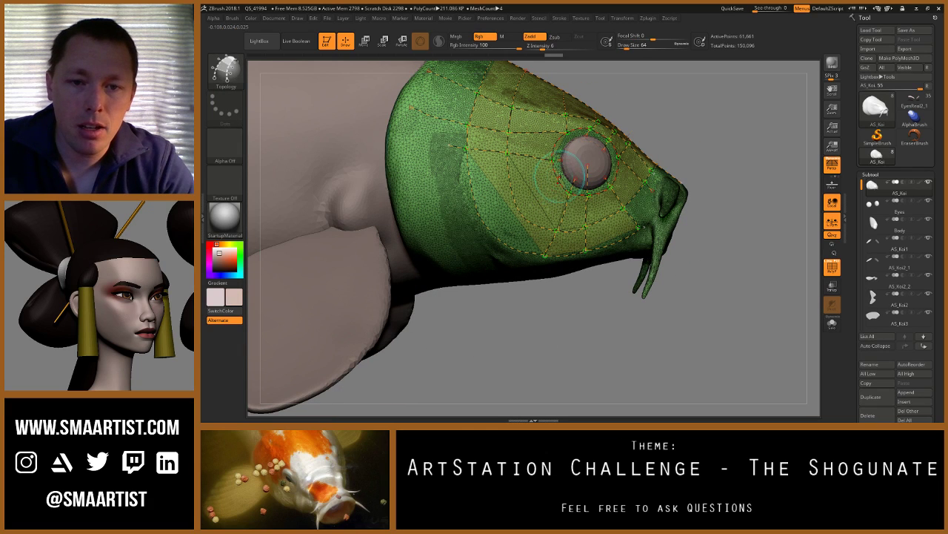
Step: Draw a diagonal spoke from the eye's lower rear edge through both outer loops toward the gill
{"action": "left_click_drag", "start_coordinate": [569, 172], "coordinate": [538, 188]}
{"action": "left_click_drag", "start_coordinate": [498, 215], "coordinate": [471, 237]}
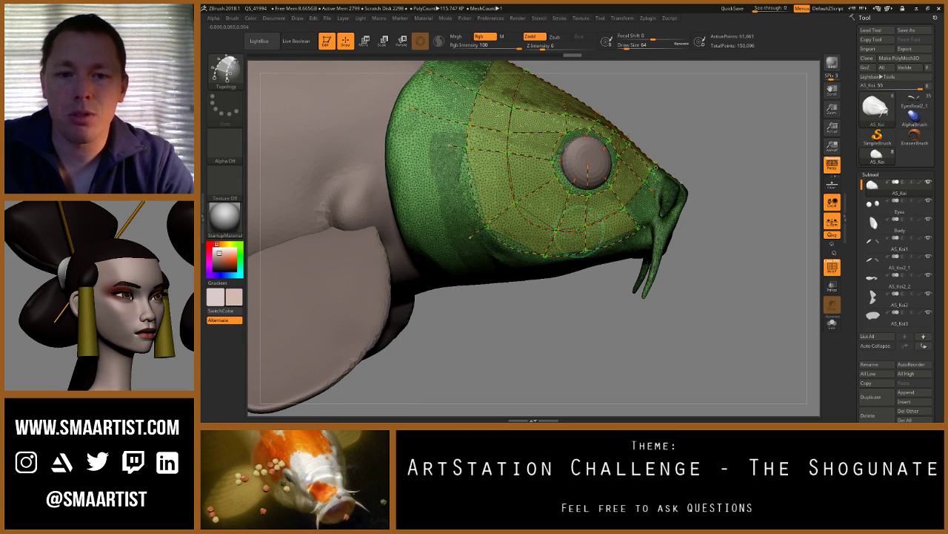
{"action": "left_click_drag", "start_coordinate": [729, 173], "coordinate": [642, 189], "text": "alt"}
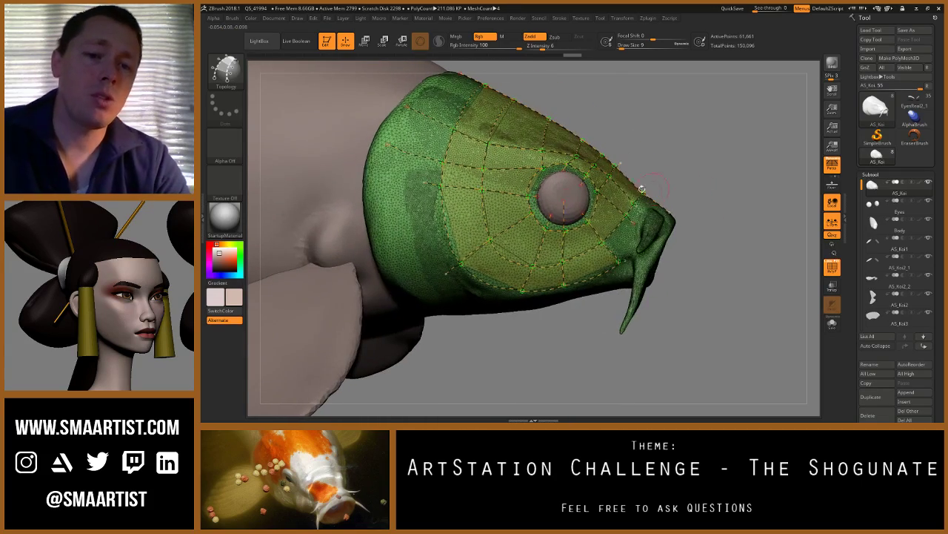
Step: Draw a curve closing the front edge of the topology grid between the lower cheek and the snout
{"action": "left_click_drag", "start_coordinate": [510, 357], "coordinate": [512, 330]}
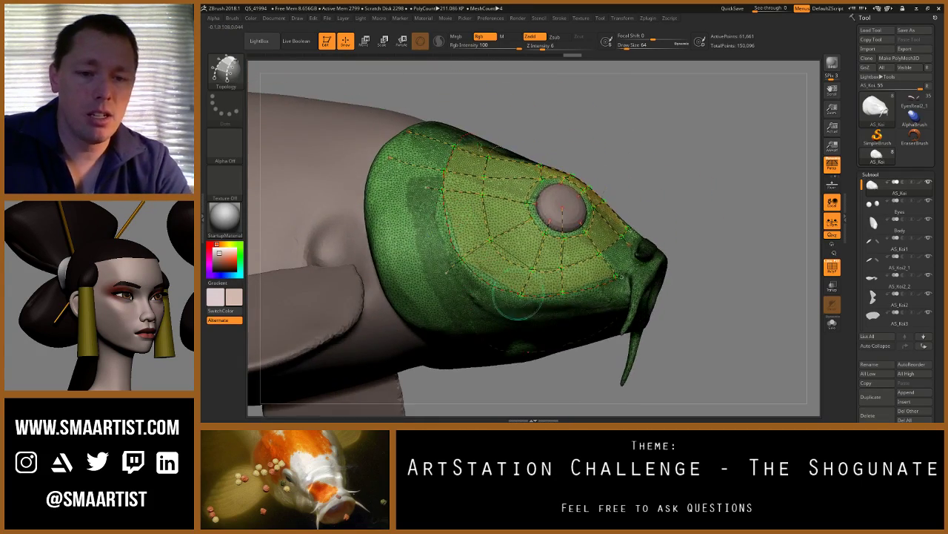
{"action": "mouse_move", "coordinate": [683, 382]}
{"action": "left_mouse_down"}
{"action": "mouse_move", "coordinate": [683, 315]}
{"action": "mouse_move", "coordinate": [559, 332]}
{"action": "left_mouse_up"}
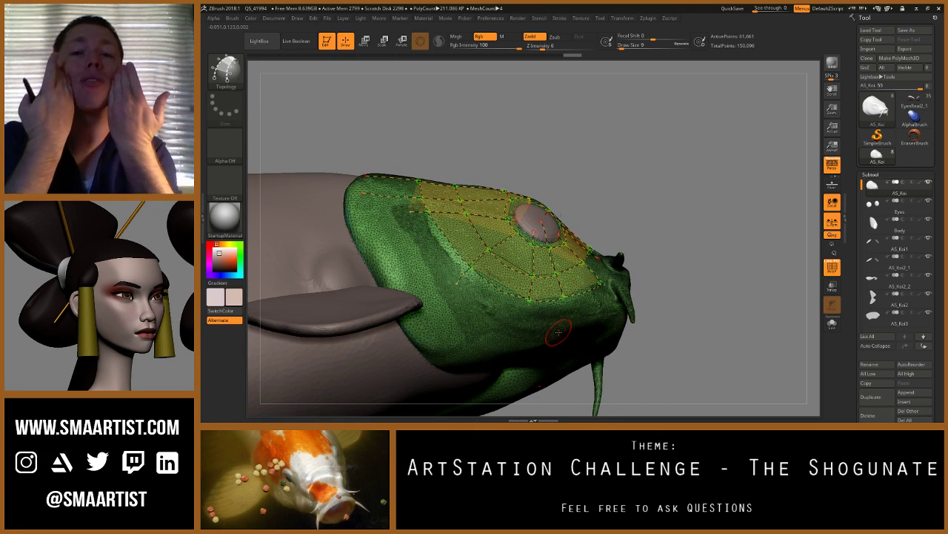
{"action": "mouse_move", "coordinate": [652, 115]}
{"action": "left_mouse_down"}
{"action": "mouse_move", "coordinate": [611, 194]}
{"action": "mouse_move", "coordinate": [649, 163]}
{"action": "mouse_move", "coordinate": [585, 187]}
{"action": "mouse_move", "coordinate": [598, 81]}
{"action": "left_mouse_up"}
{"action": "mouse_move", "coordinate": [599, 81]}
{"action": "right_mouse_down", "text": "ctrl"}
{"action": "mouse_move", "coordinate": [599, 170]}
{"action": "mouse_move", "coordinate": [576, 216]}
{"action": "mouse_move", "coordinate": [572, 256]}
{"action": "mouse_move", "coordinate": [578, 304]}
{"action": "right_mouse_up", "text": "ctrl"}
{"action": "left_click_drag", "start_coordinate": [577, 304], "coordinate": [575, 296]}
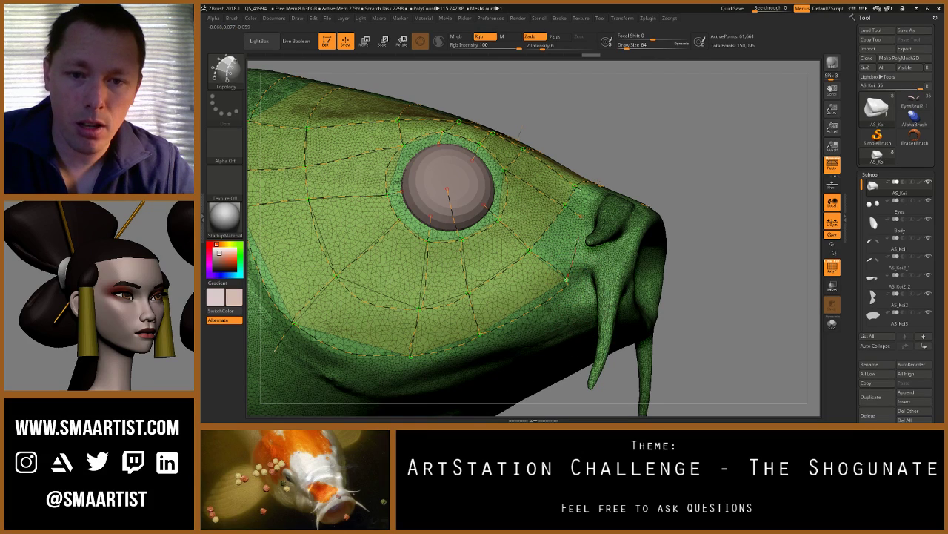
{"action": "left_click_drag", "start_coordinate": [575, 296], "coordinate": [623, 207]}
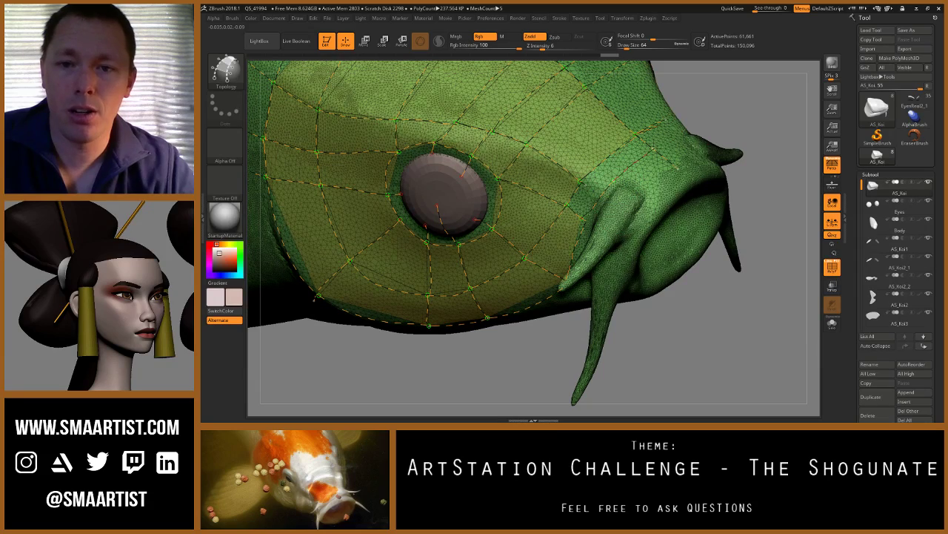
{"action": "right_click_drag", "start_coordinate": [581, 204], "coordinate": [588, 185]}
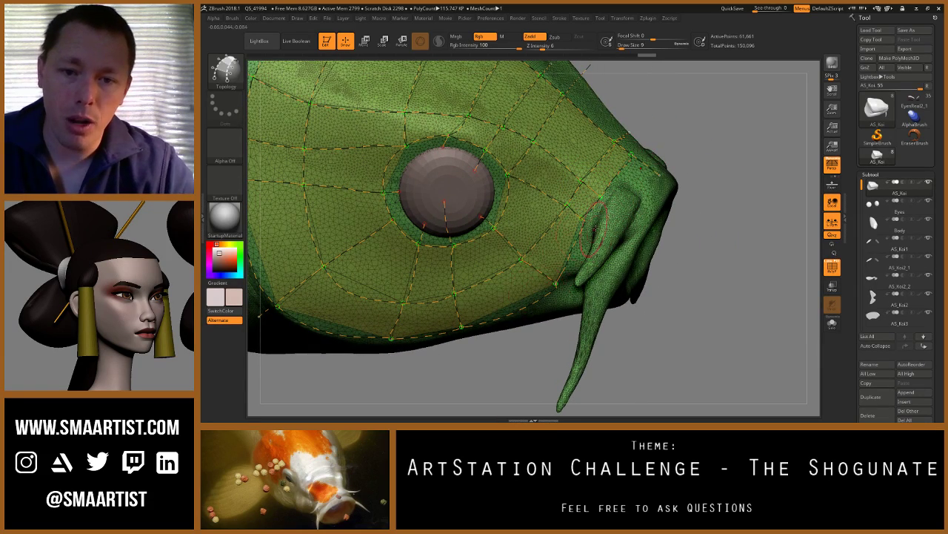
{"action": "left_click_drag", "start_coordinate": [593, 230], "coordinate": [553, 245]}
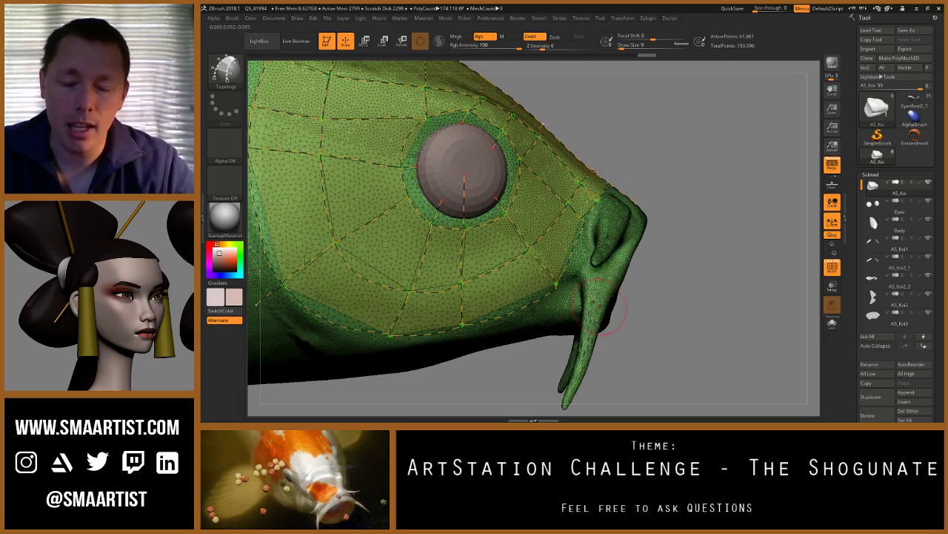
{"action": "mouse_move", "coordinate": [696, 132]}
{"action": "right_mouse_down"}
{"action": "mouse_move", "coordinate": [656, 123]}
{"action": "mouse_move", "coordinate": [651, 66]}
{"action": "mouse_move", "coordinate": [630, 71]}
{"action": "mouse_move", "coordinate": [619, 93]}
{"action": "right_mouse_up"}
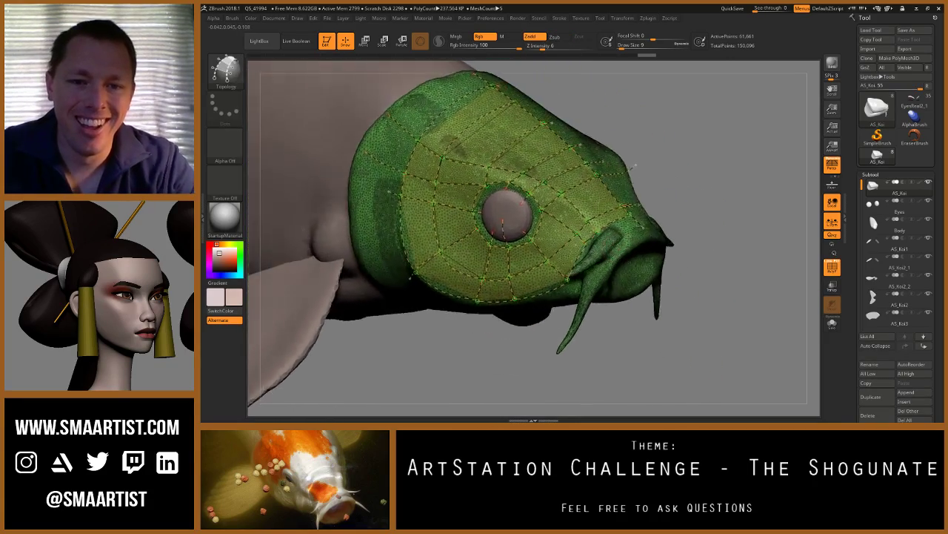
{"action": "left_click_drag", "start_coordinate": [634, 165], "coordinate": [573, 166]}
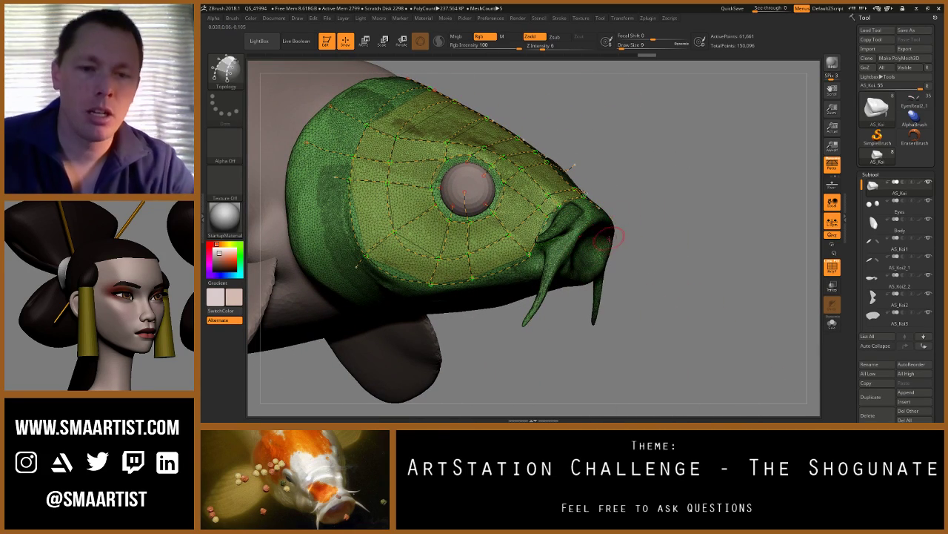
{"action": "left_click_drag", "start_coordinate": [609, 239], "coordinate": [635, 274]}
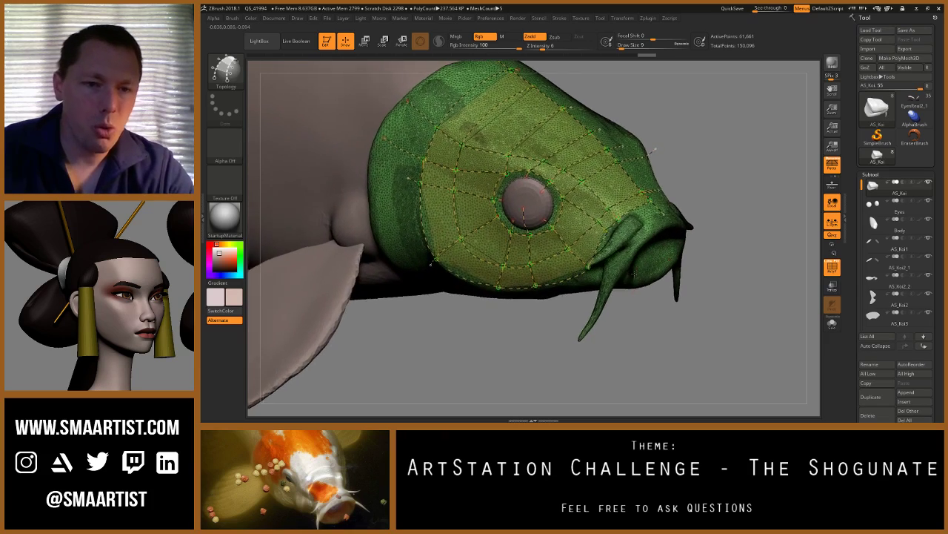
{"action": "mouse_move", "coordinate": [635, 274]}
{"action": "right_mouse_down"}
{"action": "mouse_move", "coordinate": [618, 263]}
{"action": "mouse_move", "coordinate": [635, 275]}
{"action": "mouse_move", "coordinate": [630, 229]}
{"action": "right_mouse_up"}
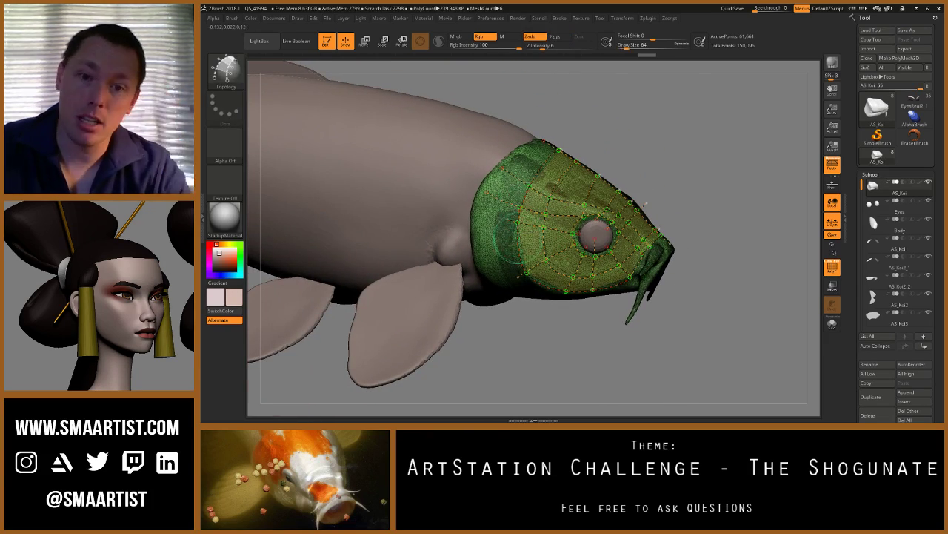
Step: Draw curves behind the existing topology grid, from the koi head's midline down across the rear spokes
{"action": "right_click_drag", "start_coordinate": [513, 207], "coordinate": [506, 228]}
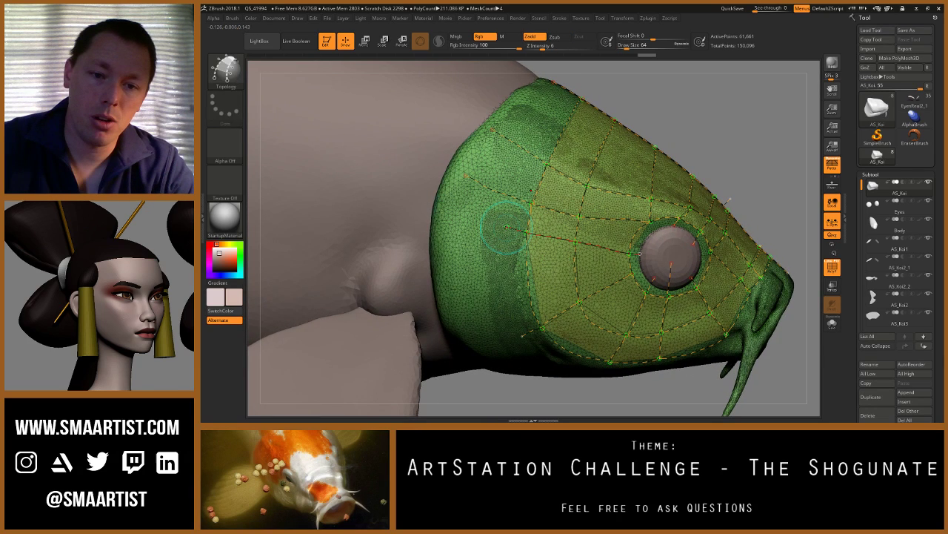
{"action": "left_click_drag", "start_coordinate": [507, 228], "coordinate": [450, 208]}
{"action": "right_click_drag", "start_coordinate": [450, 208], "coordinate": [478, 258]}
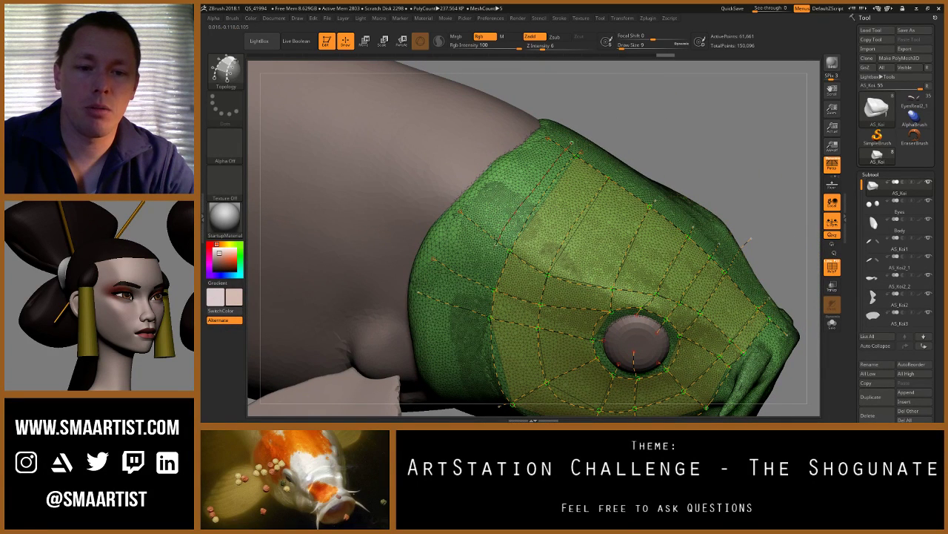
{"action": "left_click_drag", "start_coordinate": [474, 313], "coordinate": [472, 331]}
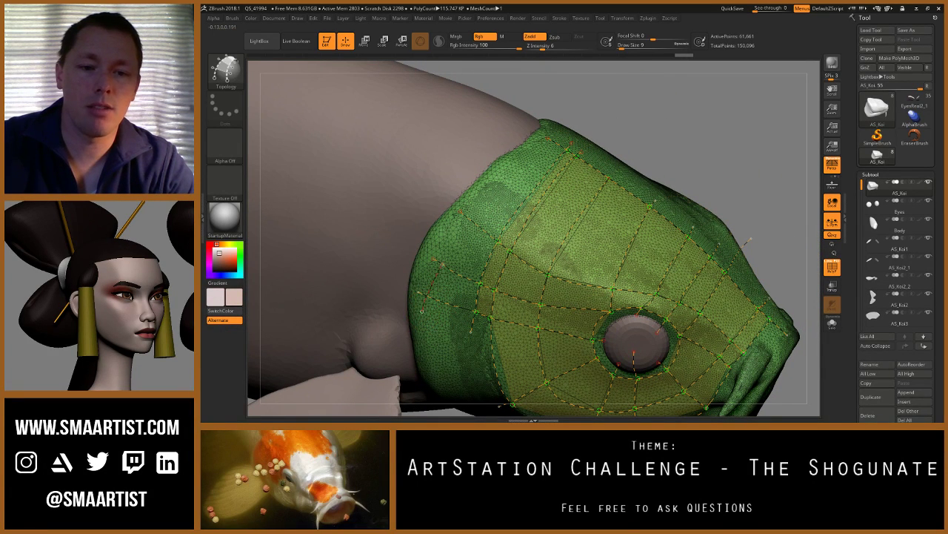
{"action": "left_click_drag", "start_coordinate": [547, 140], "coordinate": [558, 132]}
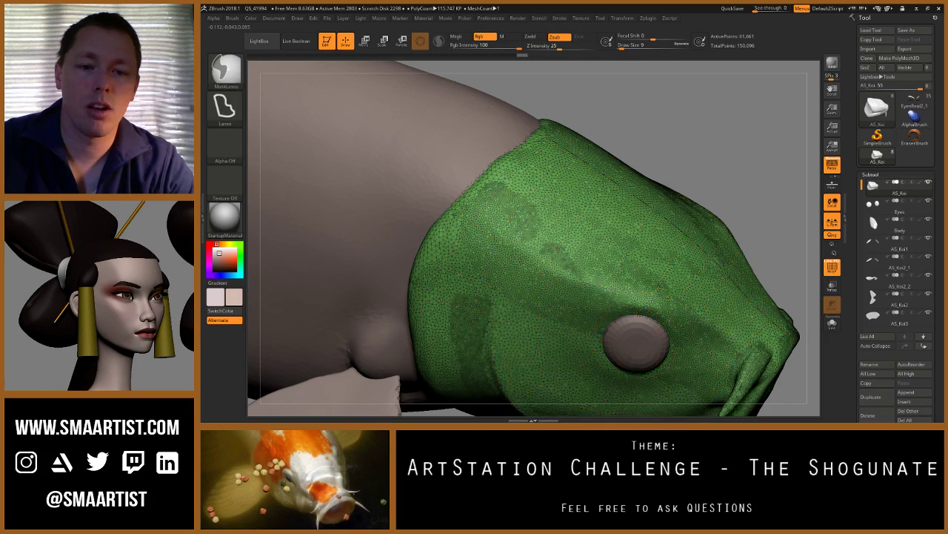
Step: Continue the grid's rear border curve down the back edge of the koi's head toward the throat, redrawing it after an undo
{"action": "right_click_drag", "start_coordinate": [558, 133], "coordinate": [553, 89], "text": "ctrl"}
{"action": "right_click_drag", "start_coordinate": [638, 298], "coordinate": [653, 222], "text": "alt"}
{"action": "right_click_drag", "start_coordinate": [507, 266], "coordinate": [529, 267]}
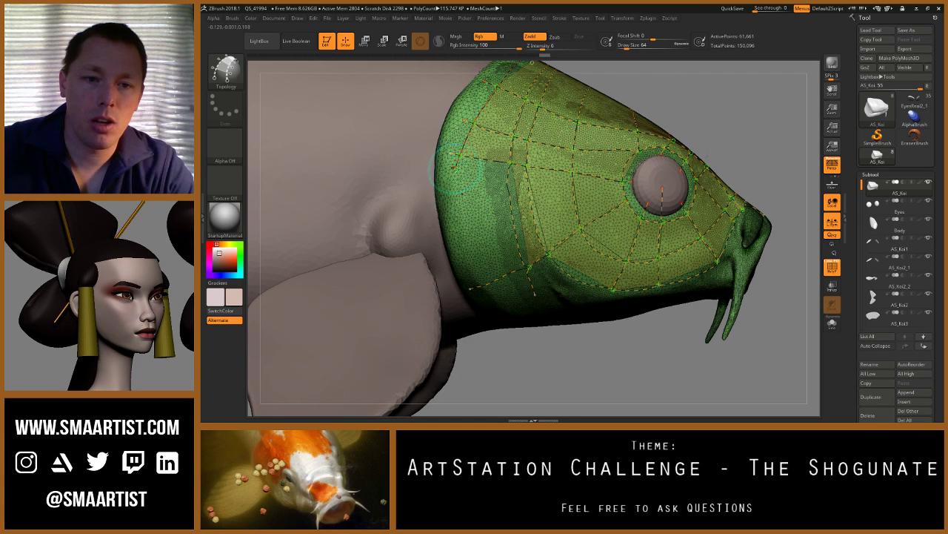
{"action": "left_click_drag", "start_coordinate": [480, 301], "coordinate": [489, 313]}
{"action": "right_click_drag", "start_coordinate": [513, 308], "coordinate": [491, 222]}
{"action": "key", "text": "ctrl+z"}
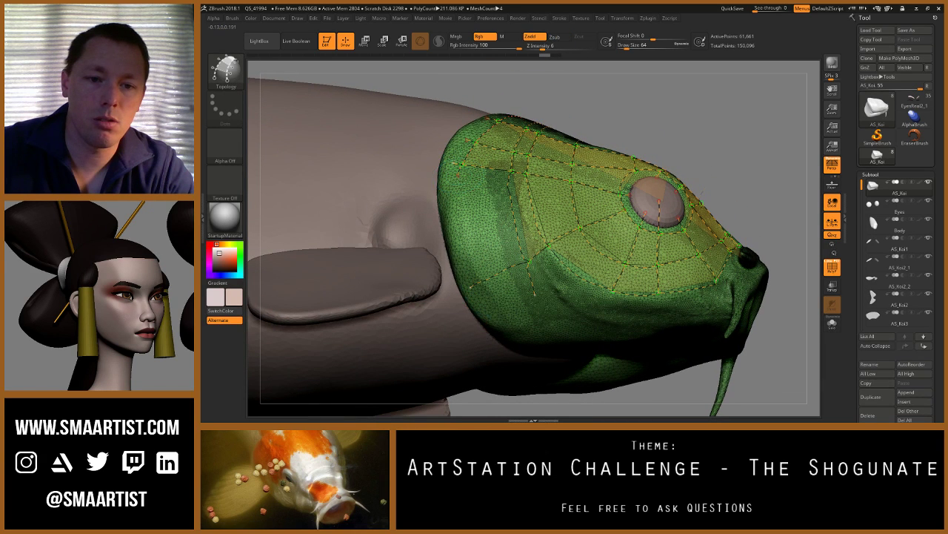
{"action": "left_click_drag", "start_coordinate": [500, 307], "coordinate": [511, 320]}
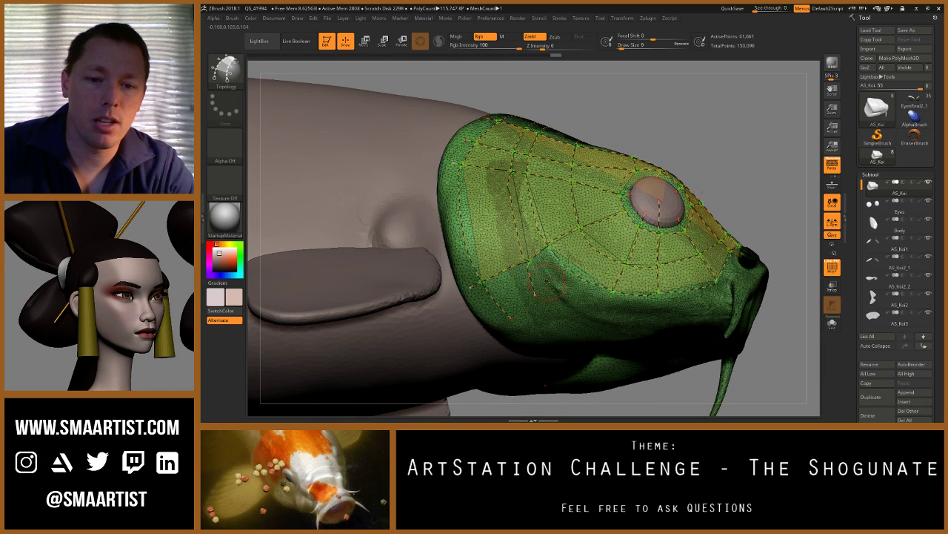
Step: Draw connecting curves below the cheek and along the underside of the jaw to extend the grid forward
{"action": "right_click_drag", "start_coordinate": [561, 295], "coordinate": [489, 234], "text": "alt"}
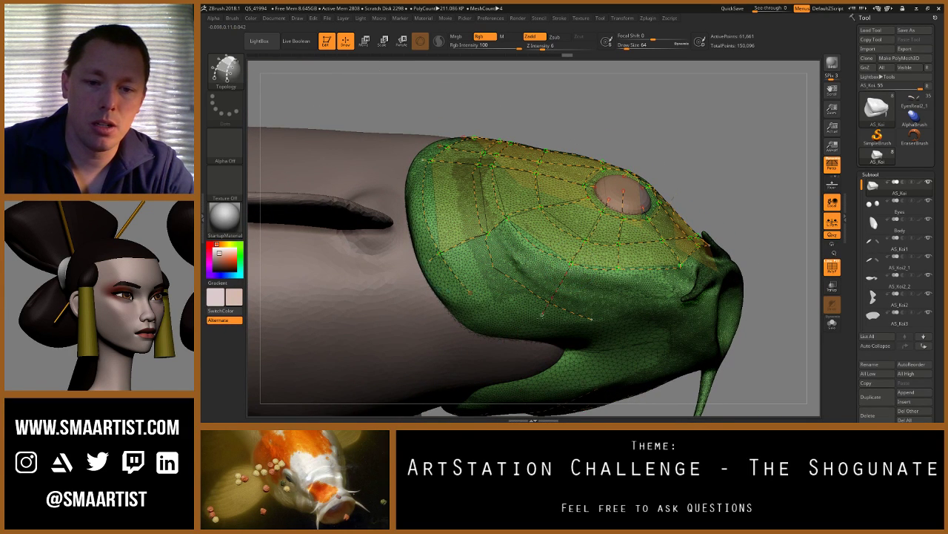
{"action": "right_click_drag", "start_coordinate": [503, 320], "coordinate": [469, 298]}
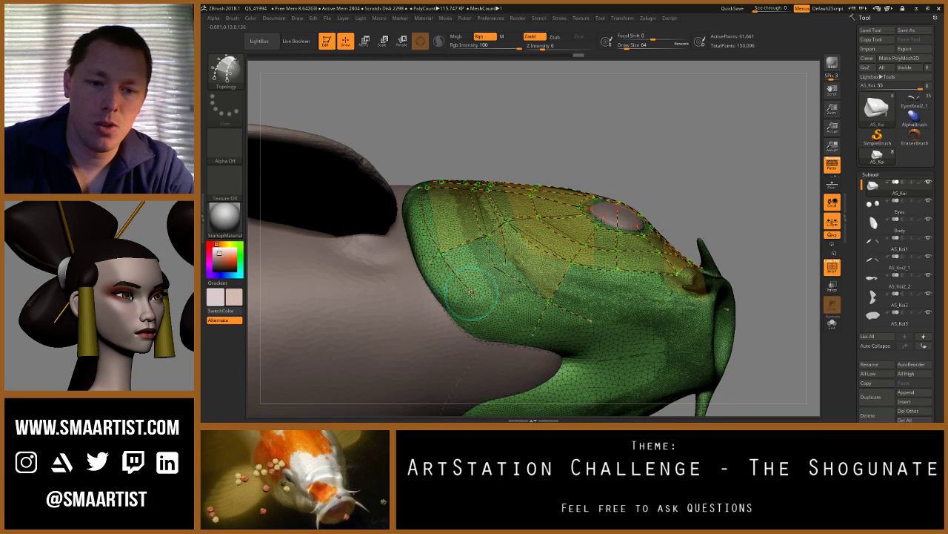
{"action": "mouse_move", "coordinate": [570, 345]}
{"action": "right_mouse_down"}
{"action": "mouse_move", "coordinate": [546, 303]}
{"action": "mouse_move", "coordinate": [566, 230]}
{"action": "mouse_move", "coordinate": [644, 227]}
{"action": "right_mouse_up"}
{"action": "mouse_move", "coordinate": [582, 216]}
{"action": "right_mouse_down"}
{"action": "mouse_move", "coordinate": [597, 199]}
{"action": "mouse_move", "coordinate": [565, 208]}
{"action": "right_mouse_up"}
{"action": "mouse_move", "coordinate": [554, 255]}
{"action": "right_mouse_down"}
{"action": "mouse_move", "coordinate": [615, 269]}
{"action": "mouse_move", "coordinate": [578, 246]}
{"action": "mouse_move", "coordinate": [583, 221]}
{"action": "right_mouse_up"}
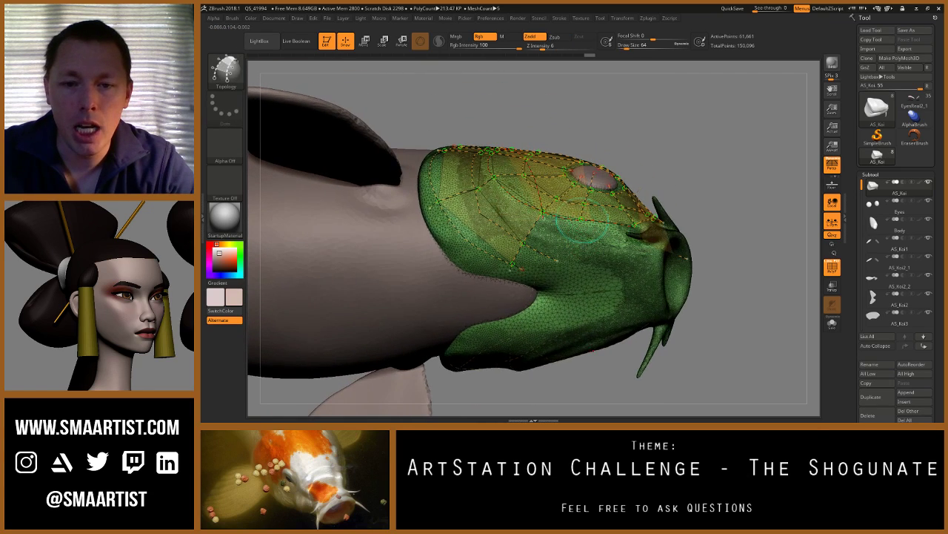
{"action": "left_click_drag", "start_coordinate": [557, 261], "coordinate": [612, 259]}
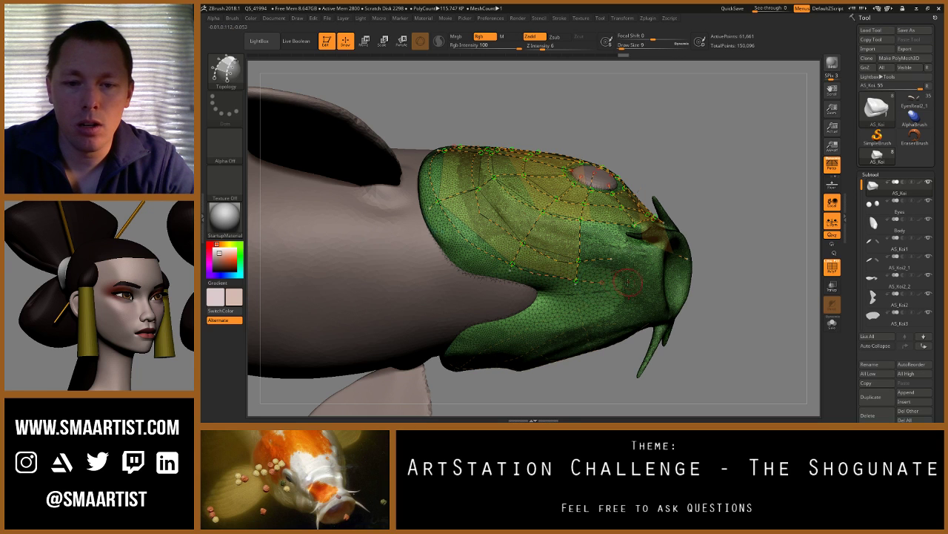
{"action": "right_click_drag", "start_coordinate": [567, 278], "coordinate": [622, 273]}
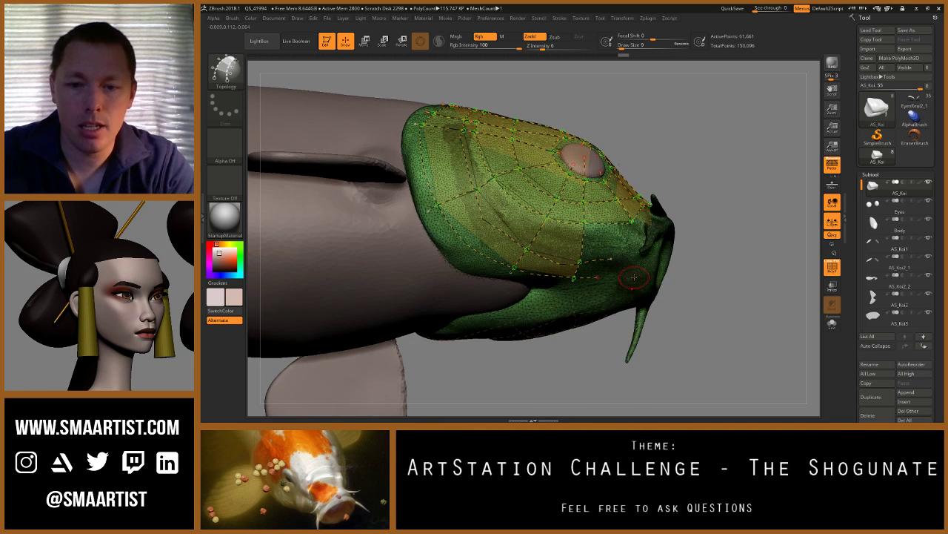
Step: Set the draw size to 1 and generate the polygon mesh from the koi's topology curves
{"action": "left_click", "coordinate": [634, 277]}
{"action": "key", "text": "s"}
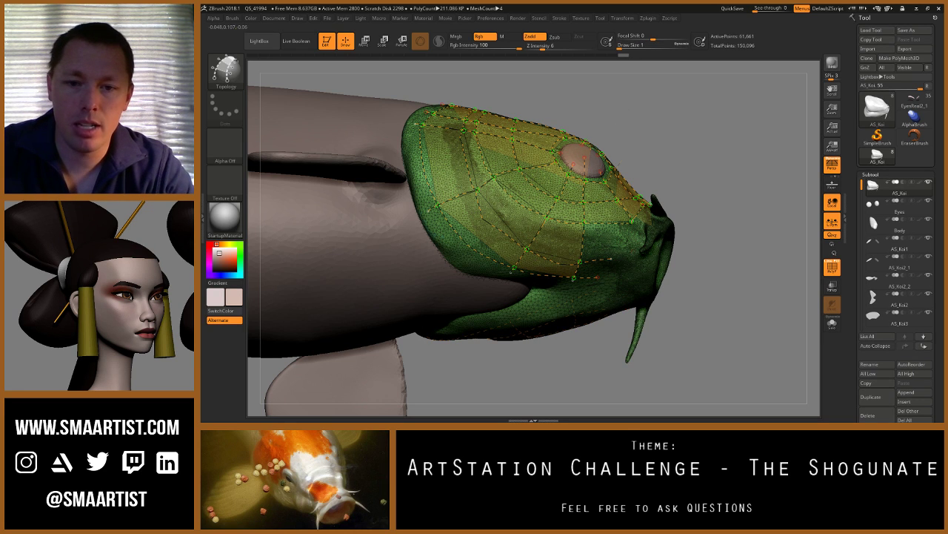
{"action": "left_click", "coordinate": [619, 165]}
{"action": "left_click_drag", "start_coordinate": [709, 144], "coordinate": [689, 178]}
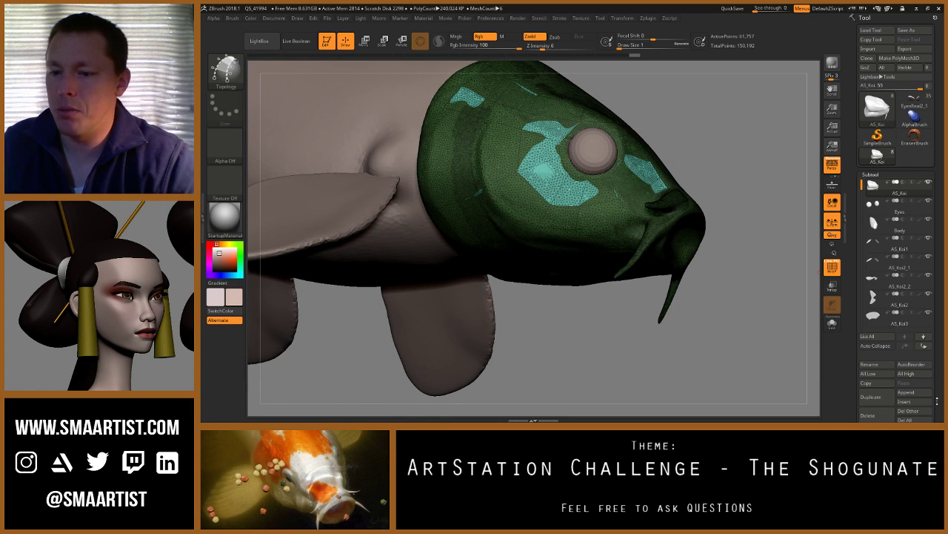
Step: Split the masked points of the koi head so the new topology mesh becomes its own subtool
{"action": "left_click_drag", "start_coordinate": [939, 400], "coordinate": [932, 348]}
{"action": "left_click", "coordinate": [865, 323]}
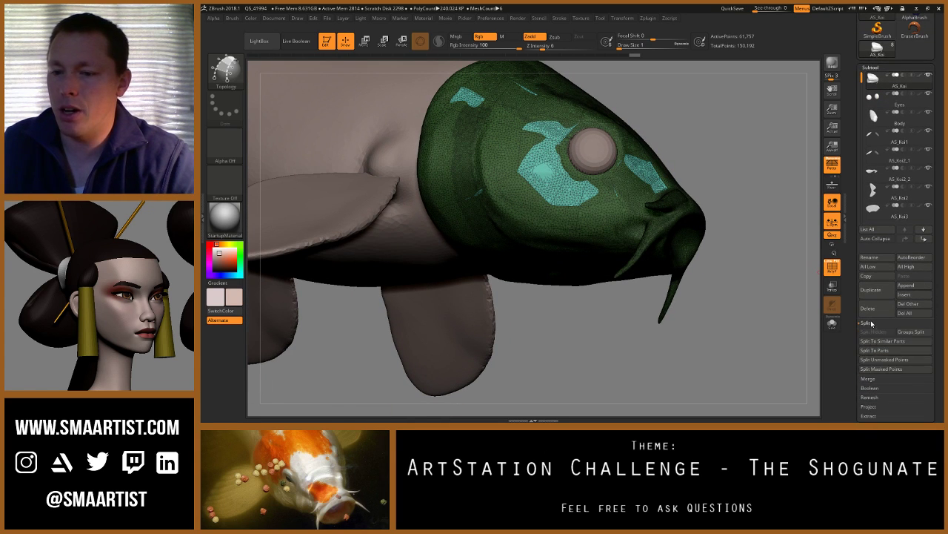
{"action": "left_click", "coordinate": [883, 369]}
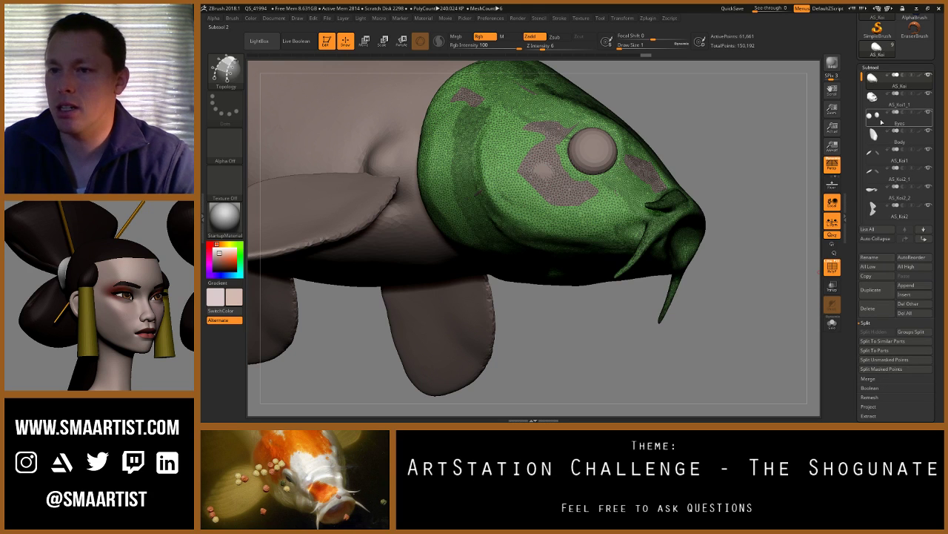
Step: Isolate the AS_Koi1_1 subtool in Solo mode and view the low-poly mesh from several angles
{"action": "left_click", "coordinate": [875, 98]}
{"action": "left_click", "coordinate": [833, 324]}
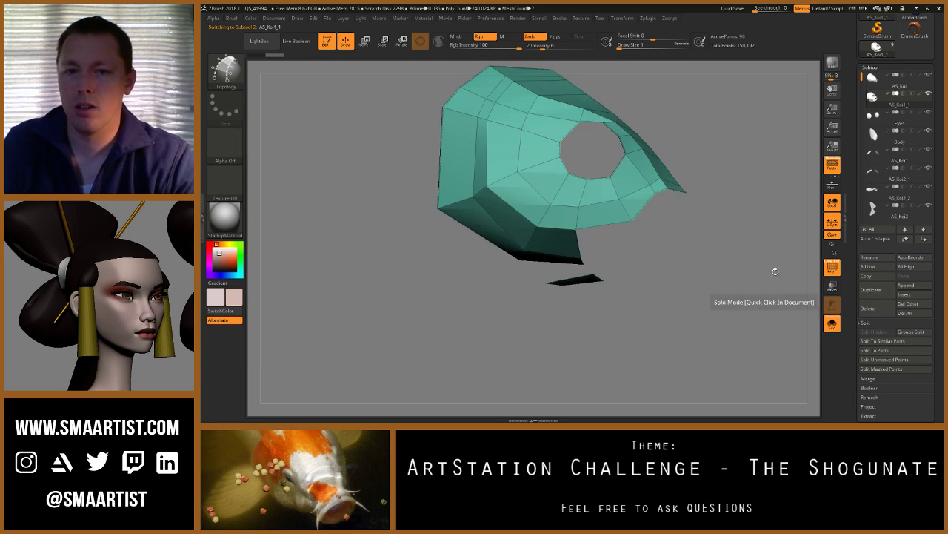
{"action": "left_click_drag", "start_coordinate": [775, 269], "coordinate": [712, 334]}
{"action": "left_click_drag", "start_coordinate": [689, 296], "coordinate": [688, 220]}
Step: Compare the original AS_Koi head with the AS_Koi1_1 low-poly mesh by switching between the two subtools
{"action": "left_click", "coordinate": [874, 79]}
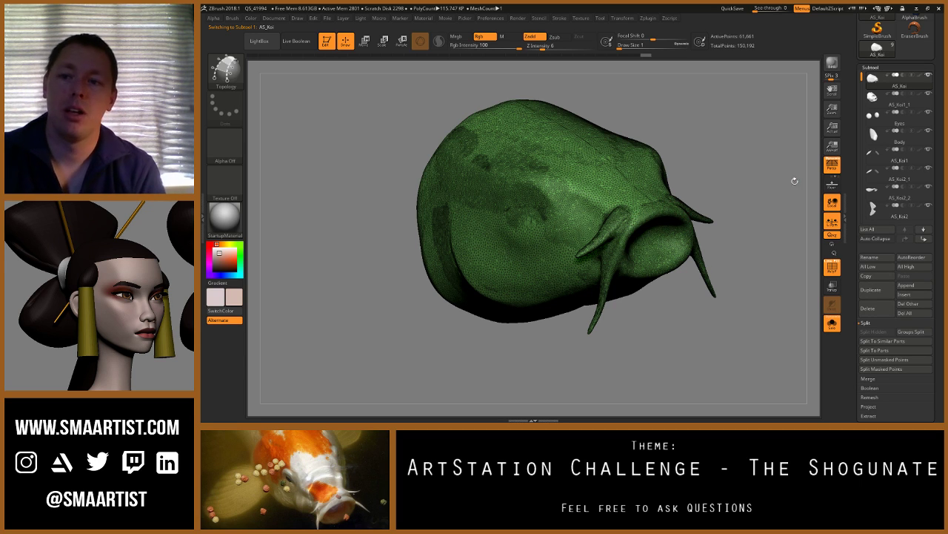
{"action": "left_click", "coordinate": [880, 98]}
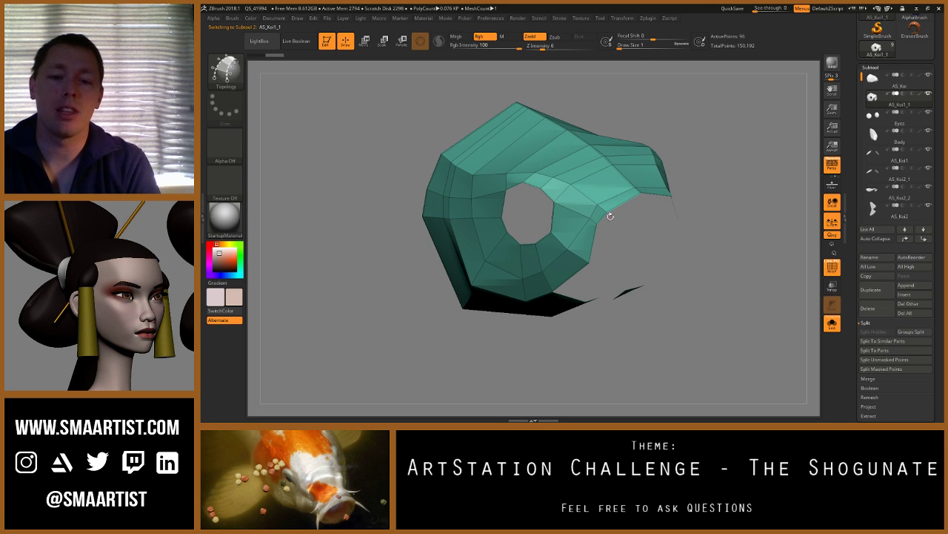
{"action": "mouse_move", "coordinate": [691, 284]}
{"action": "left_mouse_down"}
{"action": "mouse_move", "coordinate": [696, 279]}
{"action": "mouse_move", "coordinate": [575, 286]}
{"action": "mouse_move", "coordinate": [690, 285]}
{"action": "mouse_move", "coordinate": [609, 242]}
{"action": "mouse_move", "coordinate": [612, 230]}
{"action": "mouse_move", "coordinate": [602, 226]}
{"action": "mouse_move", "coordinate": [604, 236]}
{"action": "mouse_move", "coordinate": [619, 218]}
{"action": "mouse_move", "coordinate": [621, 239]}
{"action": "left_mouse_up"}
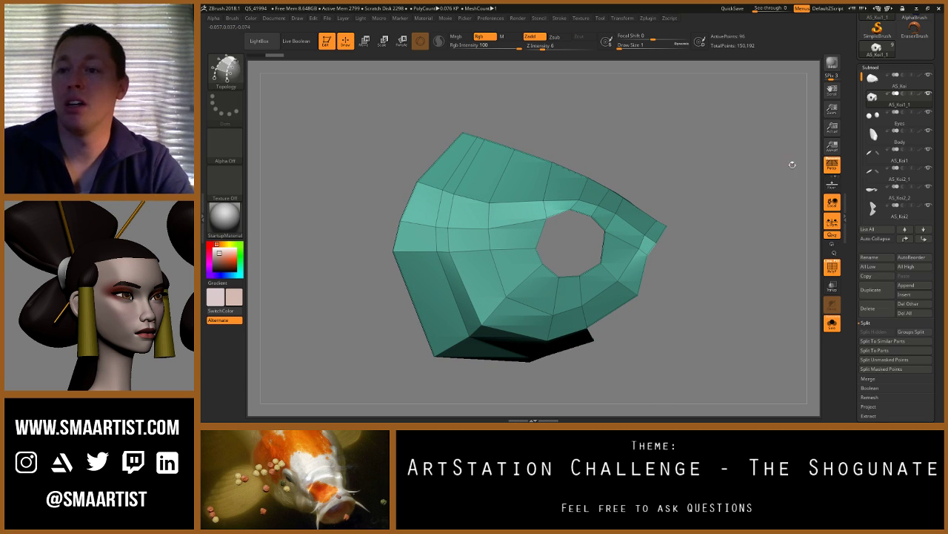
Step: Switch to the Shogunate character's EyesReal2_1 tool, turn off Solo mode and frame the eyebrows
{"action": "left_click_drag", "start_coordinate": [941, 54], "coordinate": [941, 128]}
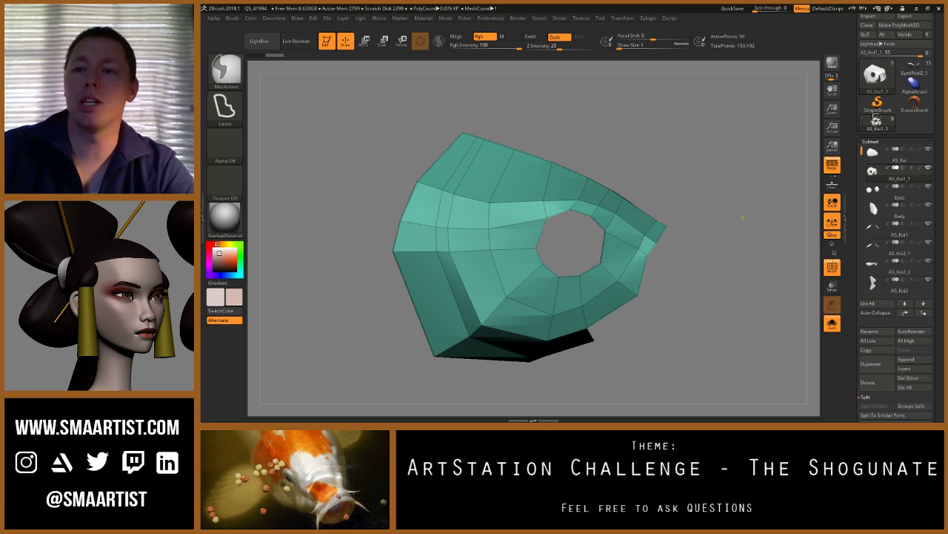
{"action": "left_click", "coordinate": [915, 68]}
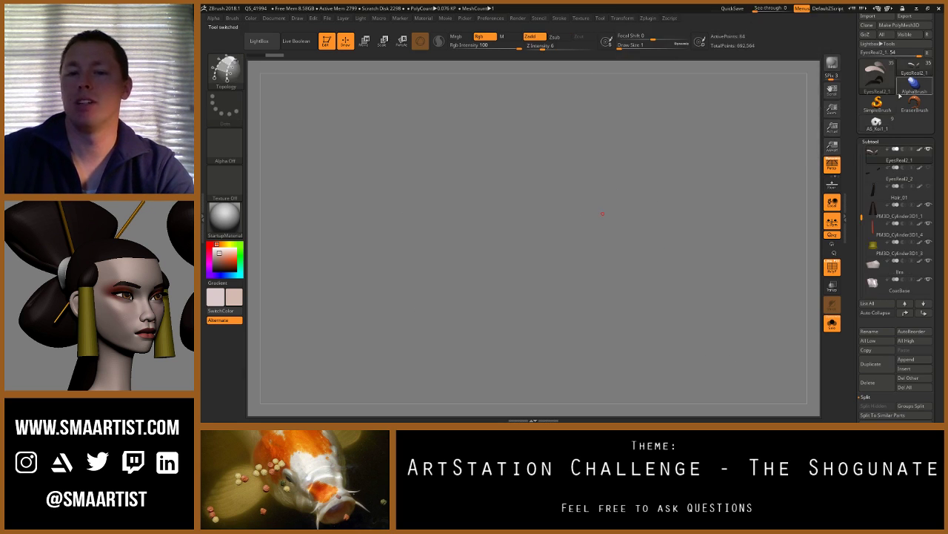
{"action": "left_click", "coordinate": [831, 326]}
{"action": "key", "text": "f"}
{"action": "right_click_drag", "start_coordinate": [677, 180], "coordinate": [673, 104], "text": "alt"}
{"action": "key", "text": "ctrl+z"}
{"action": "key", "text": "ctrl+z"}
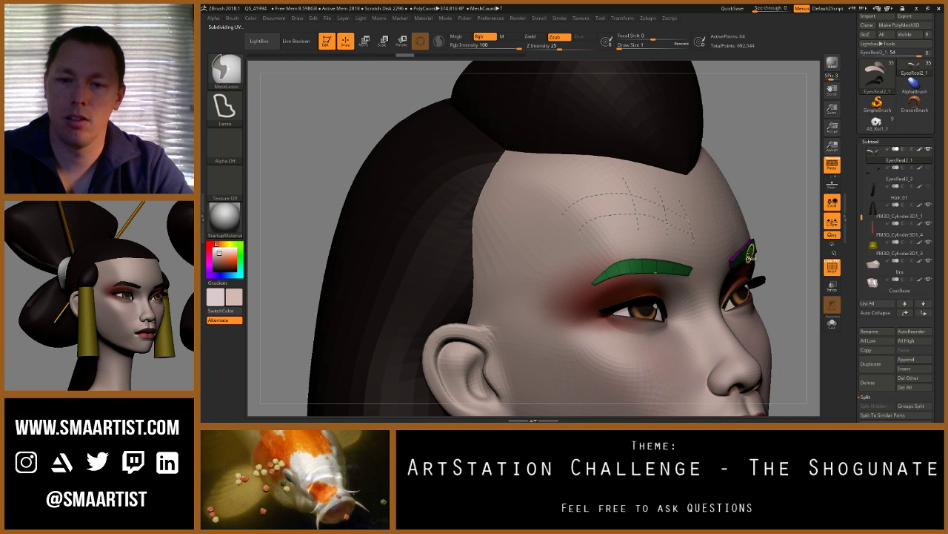
Step: Turn off the PolyFrame display and view the Shogunate character's head and upper body
{"action": "mouse_move", "coordinate": [732, 225]}
{"action": "right_mouse_down", "text": "ctrl"}
{"action": "mouse_move", "coordinate": [778, 206]}
{"action": "mouse_move", "coordinate": [725, 185]}
{"action": "mouse_move", "coordinate": [733, 180]}
{"action": "mouse_move", "coordinate": [735, 221]}
{"action": "right_mouse_up", "text": "ctrl"}
{"action": "key", "text": "shift+f"}
{"action": "right_click_drag", "start_coordinate": [735, 221], "coordinate": [716, 164], "text": "alt"}
{"action": "right_click_drag", "start_coordinate": [716, 163], "coordinate": [749, 180]}
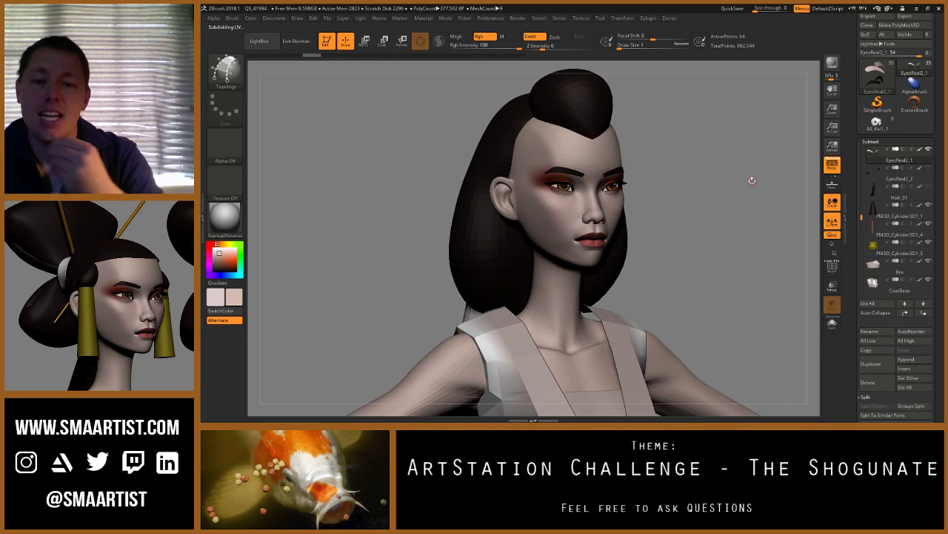
{"action": "right_click_drag", "start_coordinate": [706, 220], "coordinate": [724, 212]}
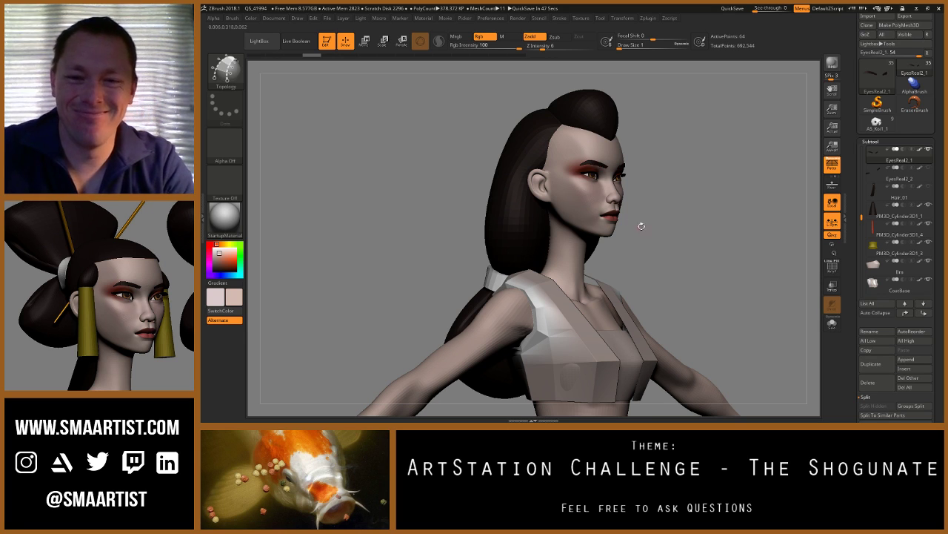
{"action": "left_click_drag", "start_coordinate": [651, 227], "coordinate": [756, 186]}
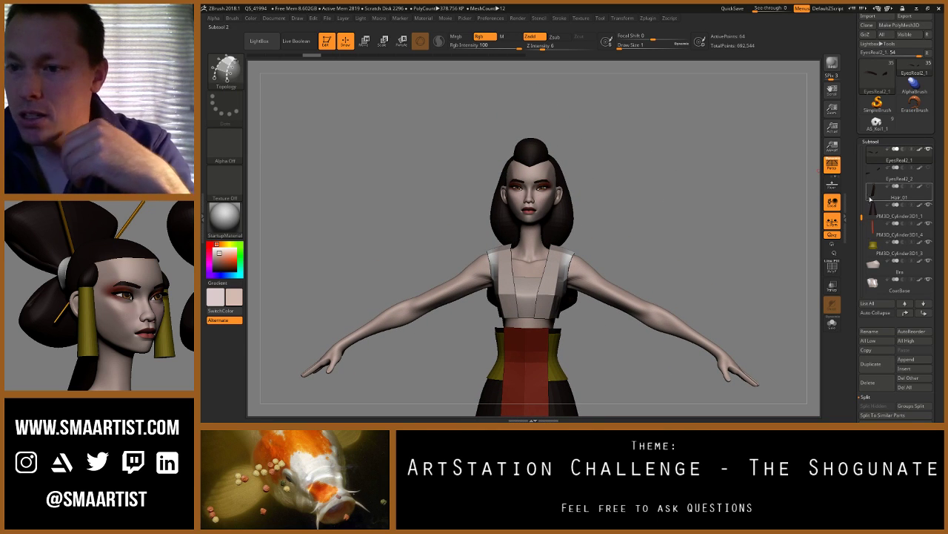
Step: Hide the character's current hairstyle and select the Hair_04 subtool in its place
{"action": "left_click_drag", "start_coordinate": [861, 218], "coordinate": [857, 260]}
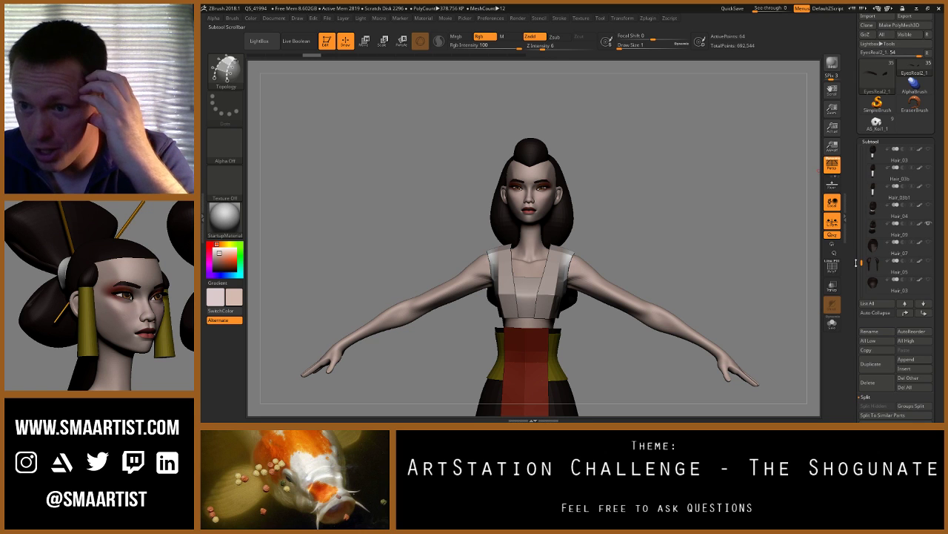
{"action": "left_click", "coordinate": [900, 213]}
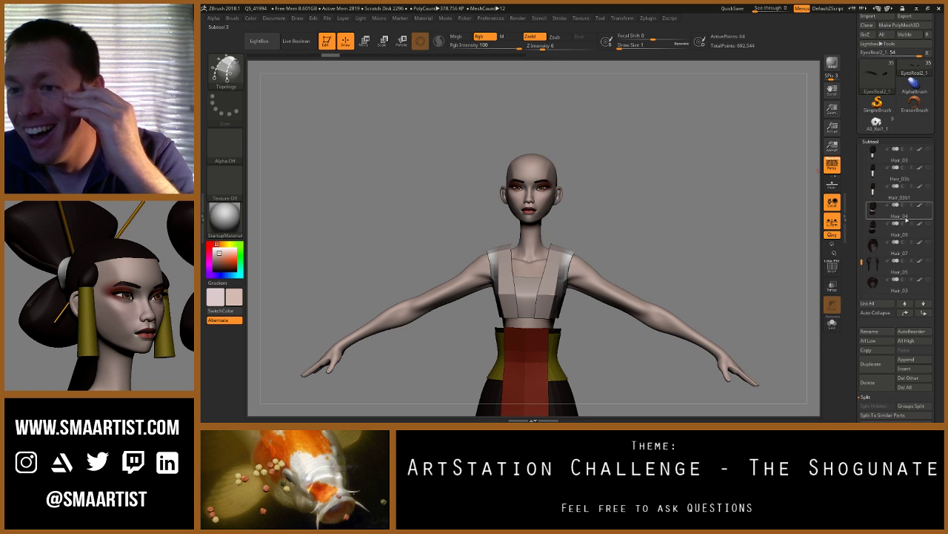
{"action": "left_click_drag", "start_coordinate": [684, 214], "coordinate": [644, 204]}
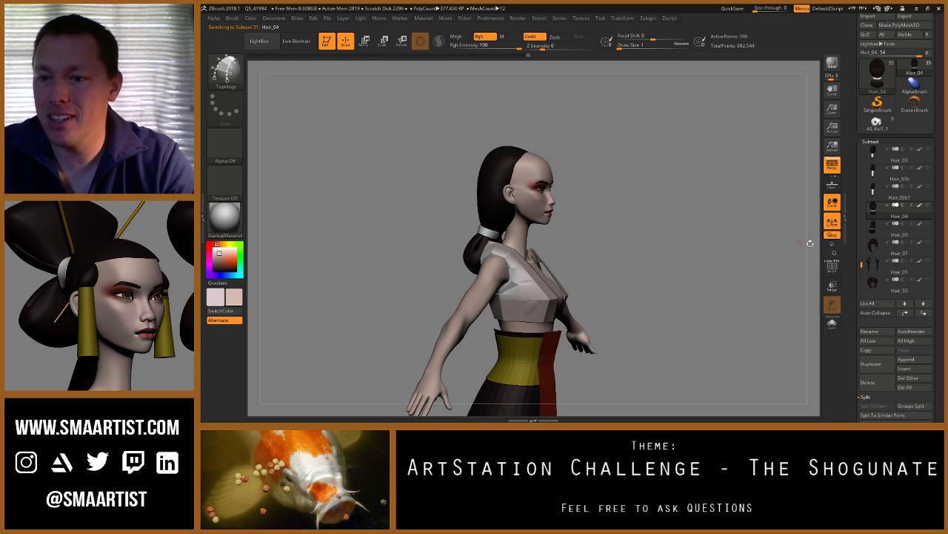
Step: Select the Hair_09 subtool and view the hairstyle from the side
{"action": "left_click", "coordinate": [877, 233]}
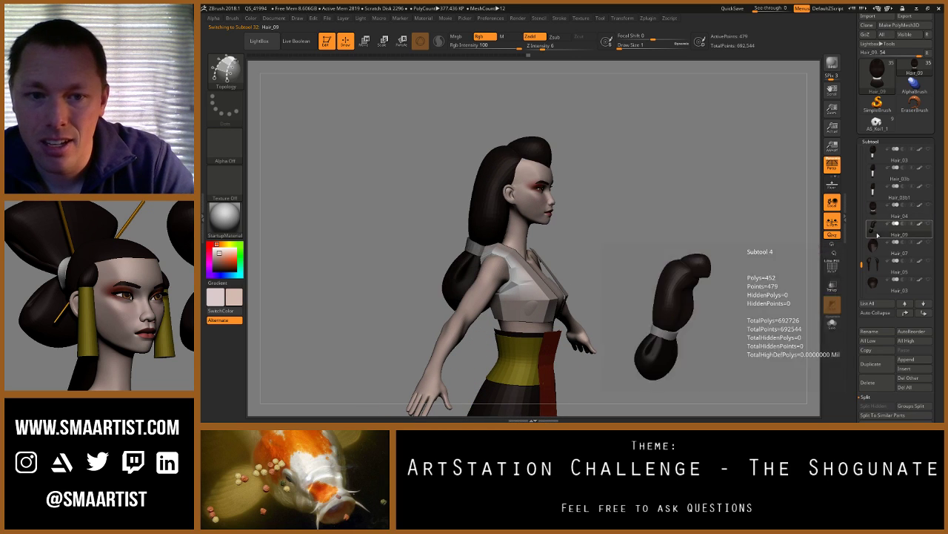
{"action": "mouse_move", "coordinate": [700, 222]}
{"action": "left_mouse_down"}
{"action": "mouse_move", "coordinate": [667, 219]}
{"action": "mouse_move", "coordinate": [711, 224]}
{"action": "mouse_move", "coordinate": [697, 221]}
{"action": "left_mouse_up"}
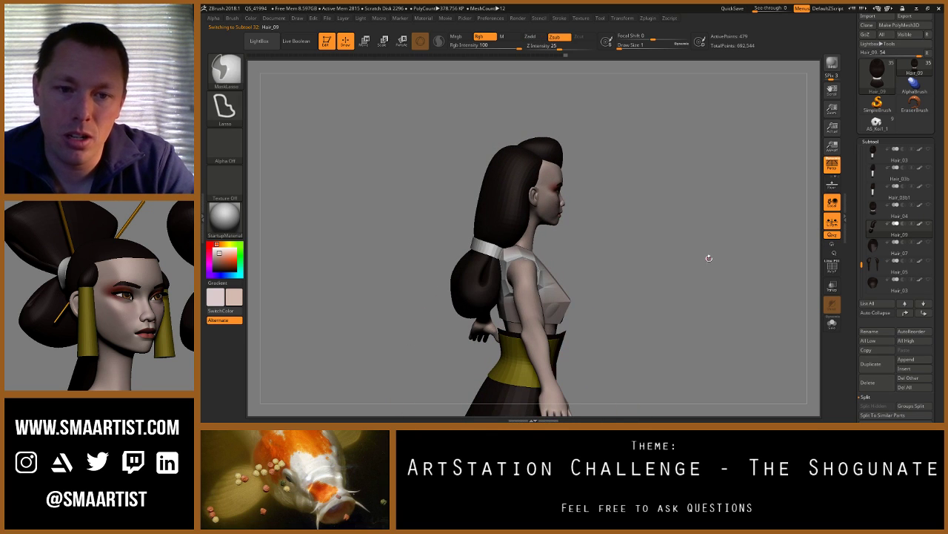
{"action": "left_click_drag", "start_coordinate": [709, 258], "coordinate": [699, 250]}
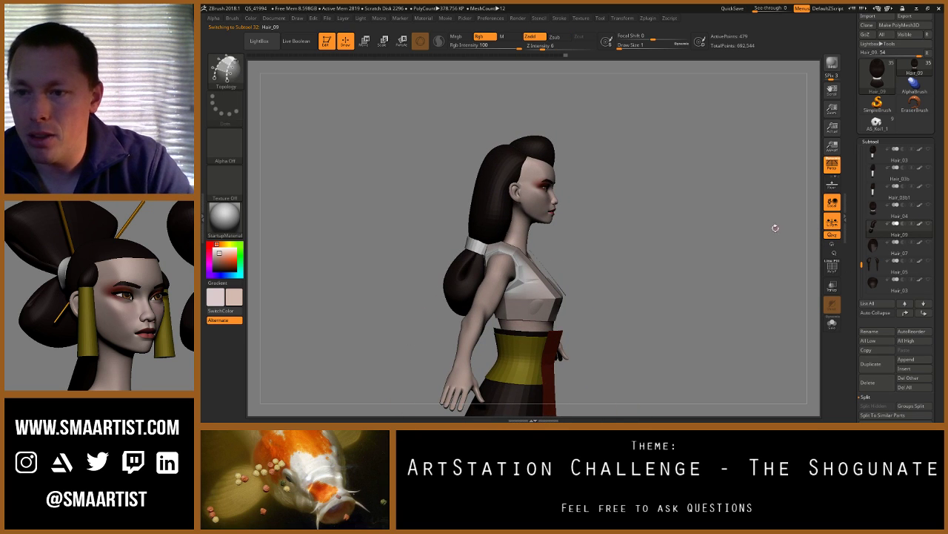
Step: Duplicate the Hair_09 subtool and hide the front topknot piece above the forehead on the copy
{"action": "key", "text": "ctrl+shift+d"}
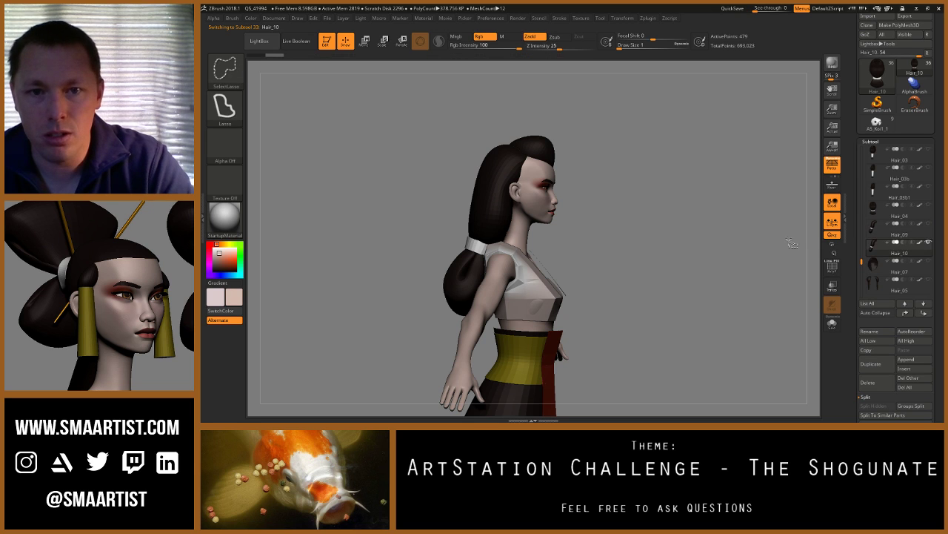
{"action": "left_click", "coordinate": [546, 142], "text": "ctrl+shift"}
{"action": "left_click", "coordinate": [550, 147], "text": "ctrl+shift"}
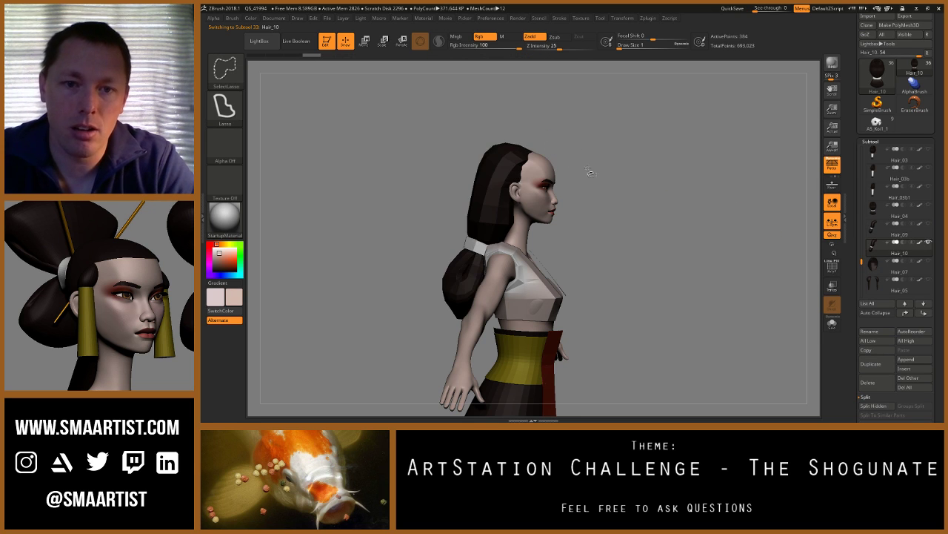
{"action": "mouse_move", "coordinate": [676, 179]}
{"action": "left_mouse_down"}
{"action": "mouse_move", "coordinate": [609, 184]}
{"action": "mouse_move", "coordinate": [621, 175]}
{"action": "left_mouse_up"}
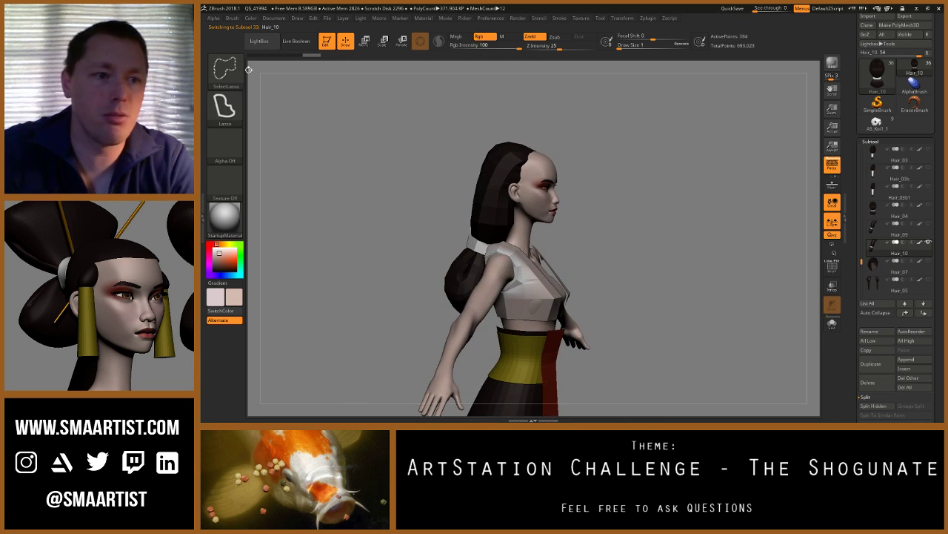
{"action": "left_click", "coordinate": [226, 71]}
{"action": "left_click", "coordinate": [285, 83]}
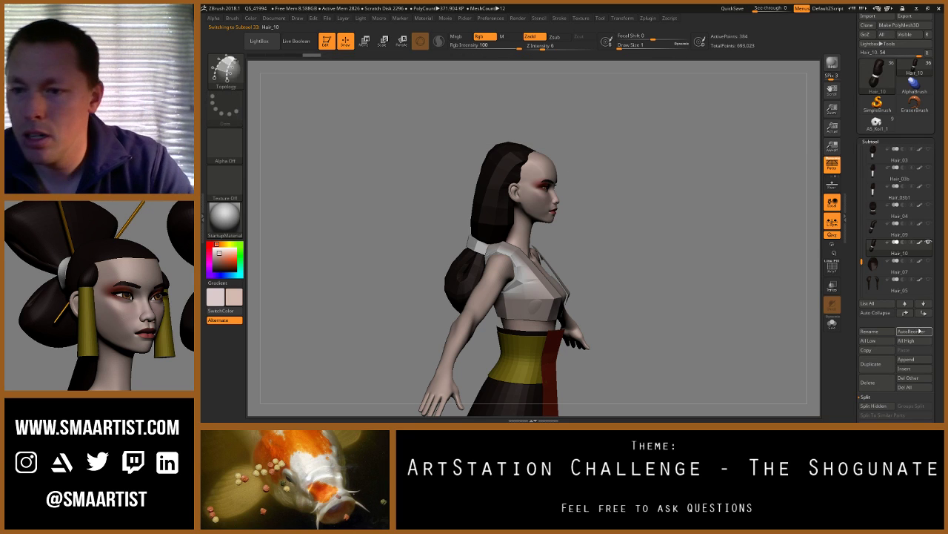
Step: Delete the hidden geometry from the duplicated hair subtool so only the scalp hair and tied ponytail remain
{"action": "scroll", "coordinate": [937, 282], "scroll_direction": "down", "scroll_amount": 1}
{"action": "scroll", "coordinate": [938, 279], "scroll_direction": "down", "scroll_amount": 2}
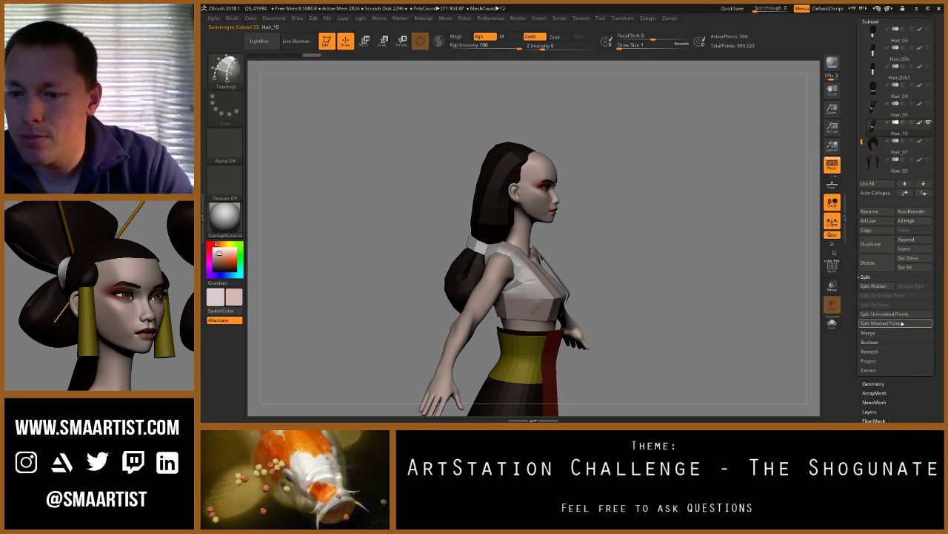
{"action": "left_click", "coordinate": [877, 384]}
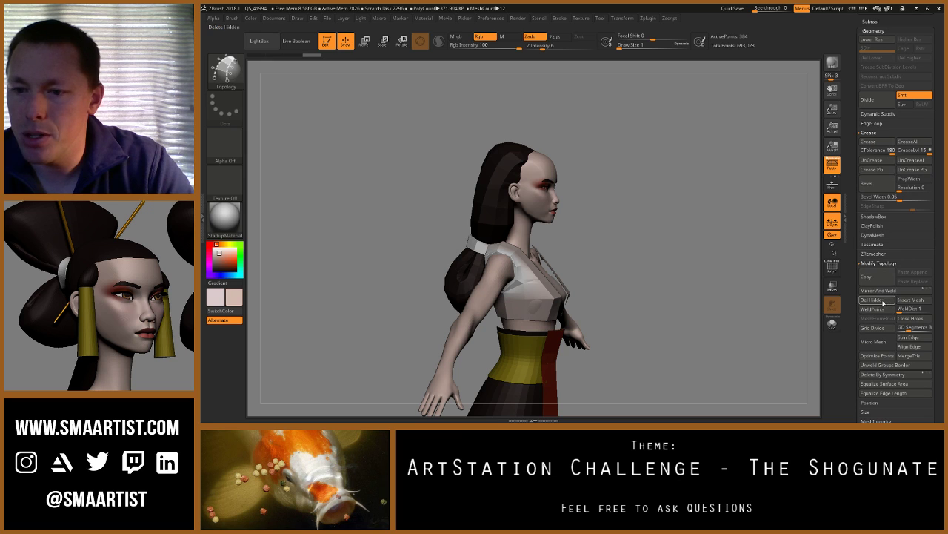
{"action": "left_click", "coordinate": [882, 301]}
{"action": "left_click_drag", "start_coordinate": [656, 210], "coordinate": [693, 233]}
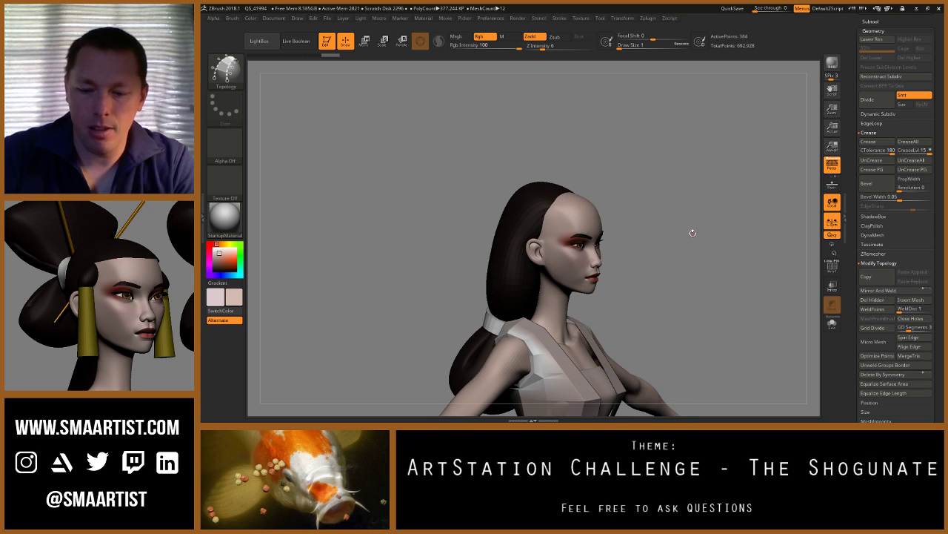
Step: Compare the Hair_04 subtool with the trimmed hair copy and examine the character's head and upper body from several angles
{"action": "key", "text": "Down"}
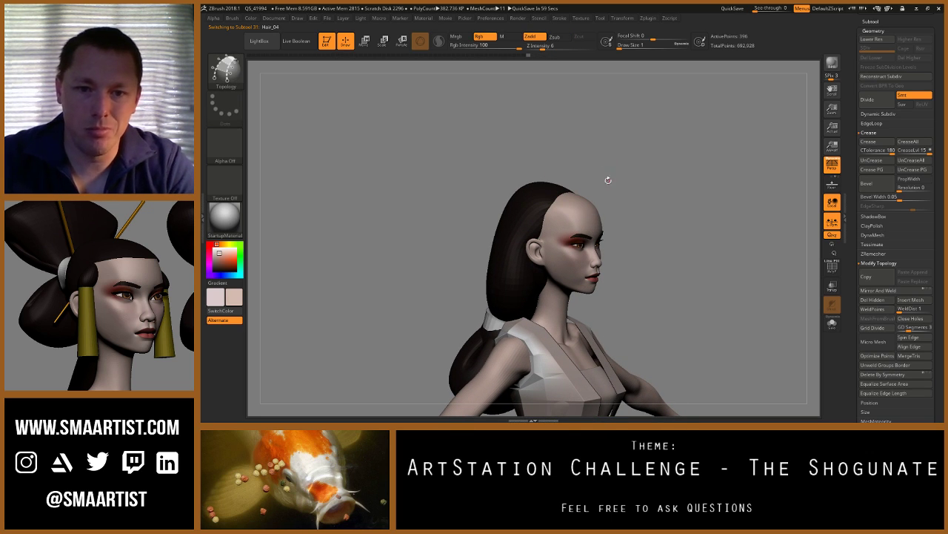
{"action": "key", "text": "Down"}
{"action": "key", "text": "Down"}
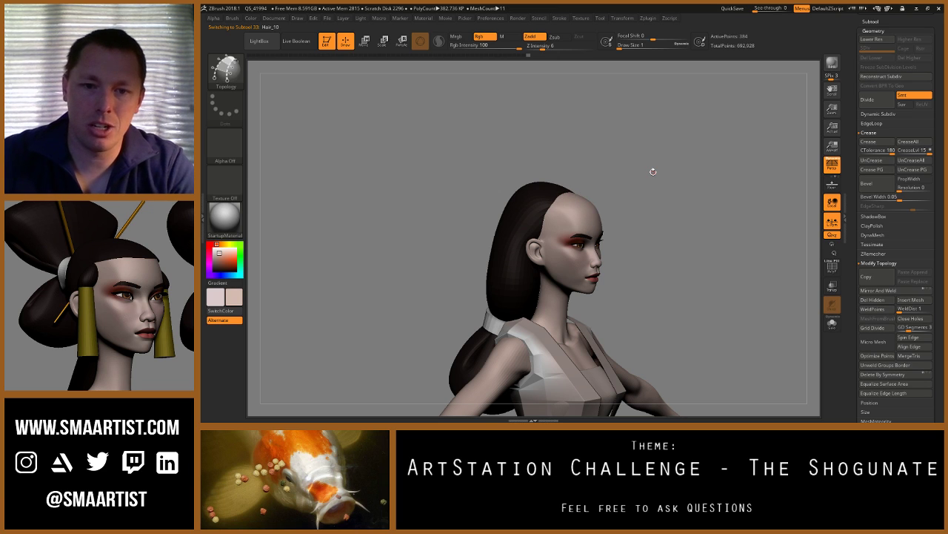
{"action": "right_click_drag", "start_coordinate": [680, 218], "coordinate": [687, 179], "text": "ctrl"}
{"action": "right_click_drag", "start_coordinate": [687, 179], "coordinate": [728, 218], "text": "ctrl"}
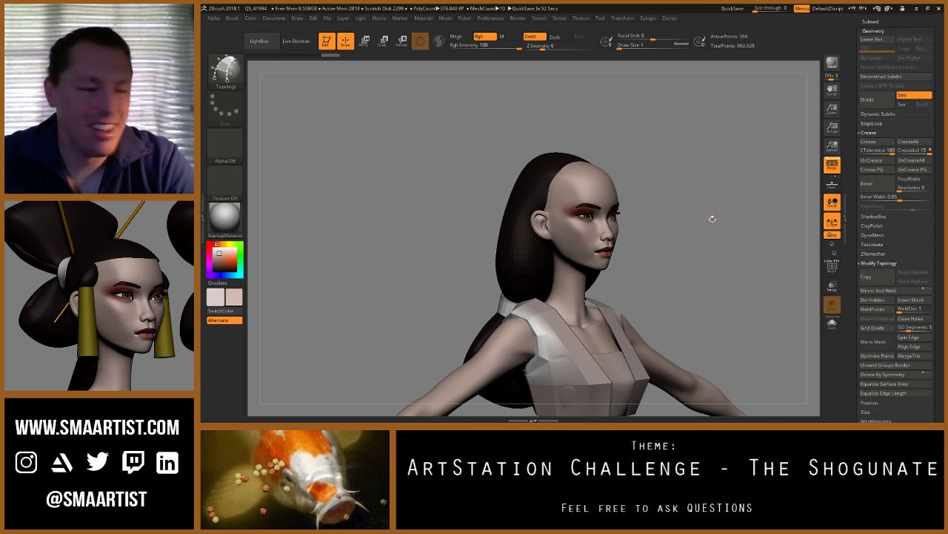
{"action": "left_click_drag", "start_coordinate": [712, 219], "coordinate": [710, 219]}
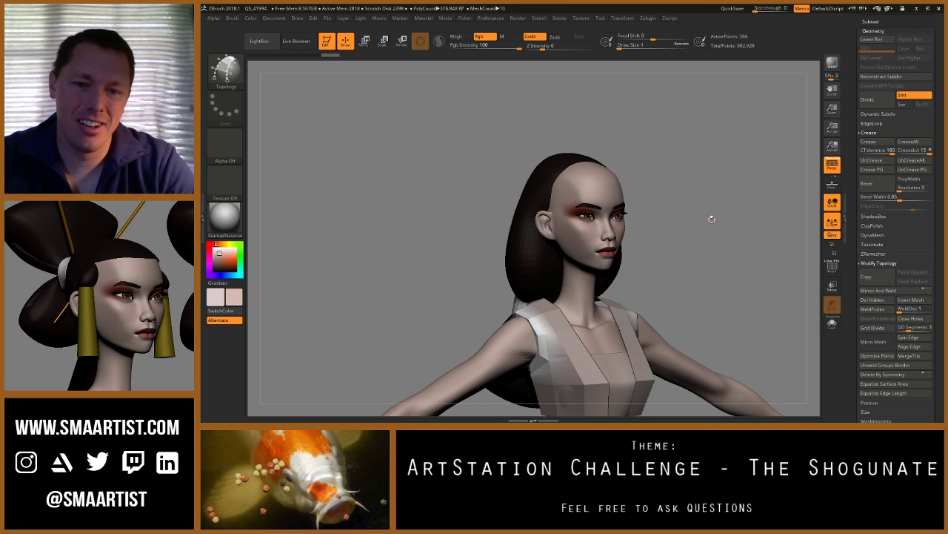
{"action": "right_click_drag", "start_coordinate": [711, 219], "coordinate": [695, 178]}
{"action": "mouse_move", "coordinate": [695, 178]}
{"action": "right_mouse_down", "text": "ctrl"}
{"action": "mouse_move", "coordinate": [690, 216]}
{"action": "mouse_move", "coordinate": [672, 206]}
{"action": "right_mouse_up", "text": "ctrl"}
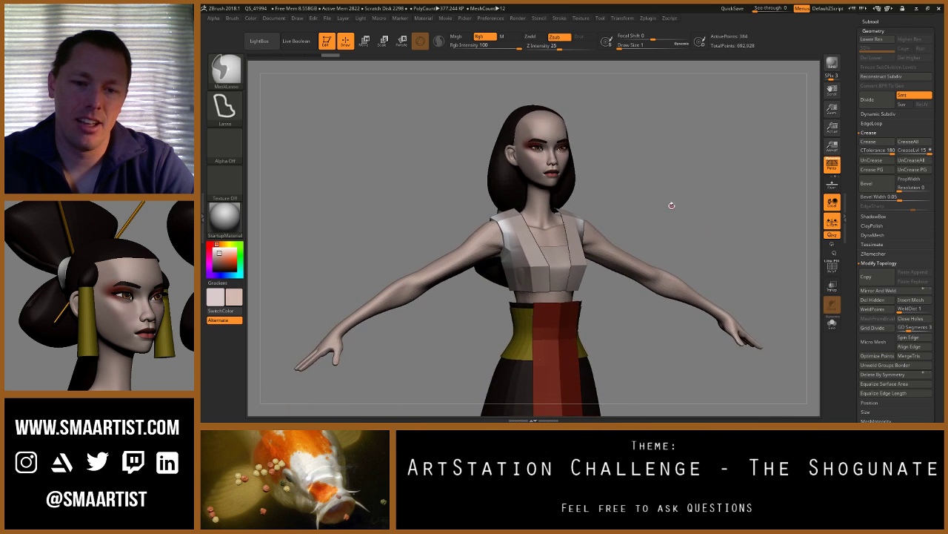
{"action": "mouse_move", "coordinate": [672, 205]}
{"action": "left_mouse_down"}
{"action": "mouse_move", "coordinate": [669, 176]}
{"action": "mouse_move", "coordinate": [673, 198]}
{"action": "mouse_move", "coordinate": [685, 178]}
{"action": "left_mouse_up"}
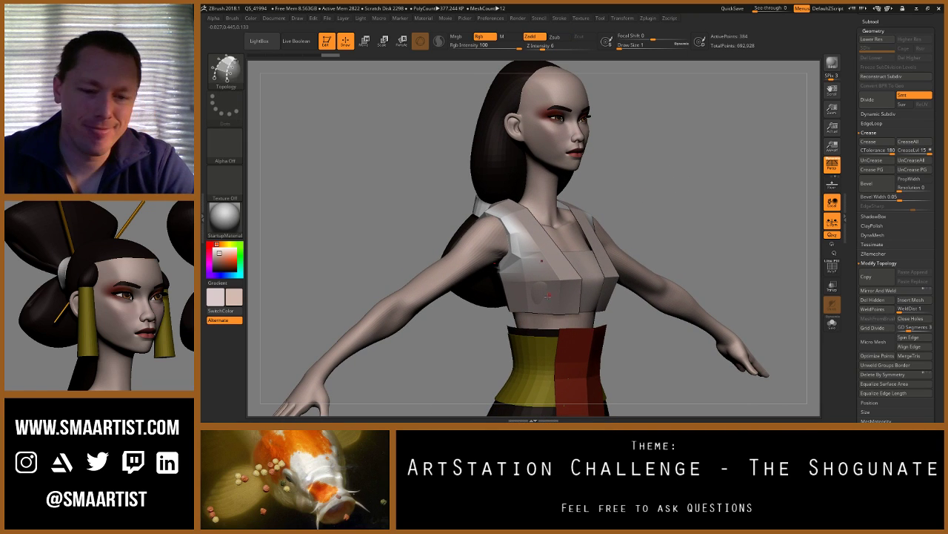
Step: Sample the olive-yellow of the waist belt and fill the CoatBase subtool with that color
{"action": "key", "text": "c"}
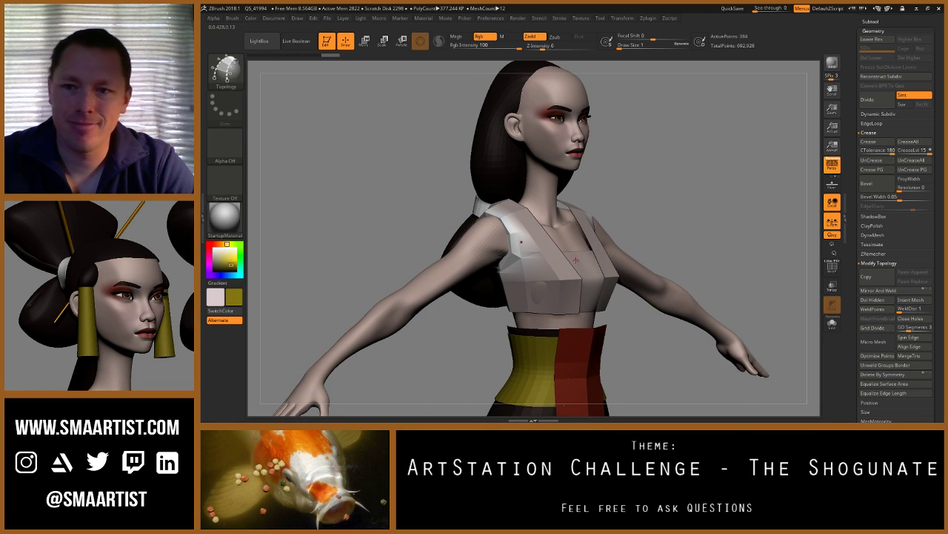
{"action": "key", "text": "n"}
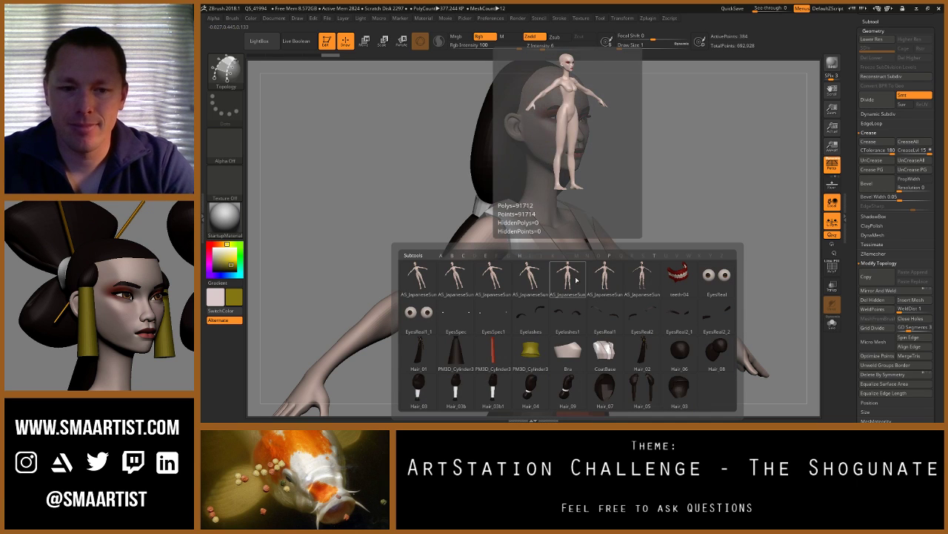
{"action": "left_click", "coordinate": [603, 356]}
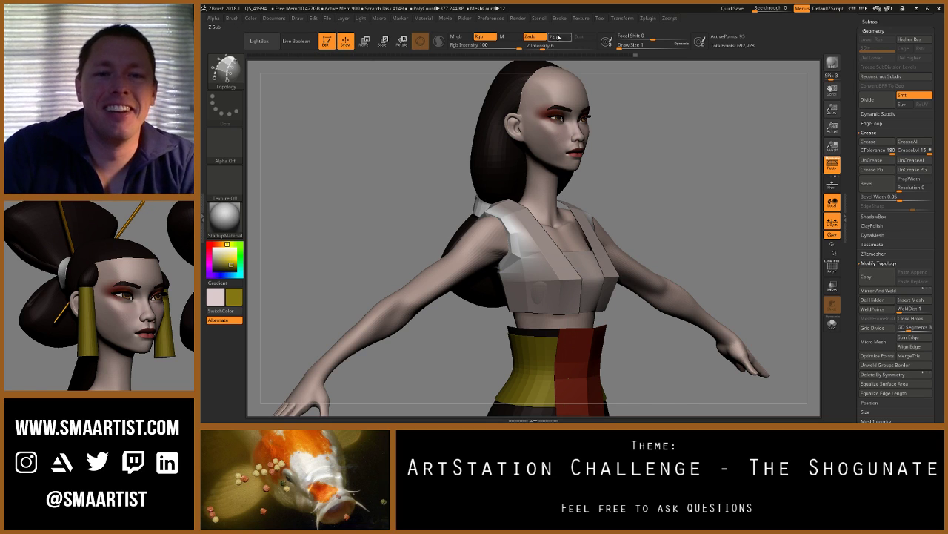
{"action": "left_click", "coordinate": [256, 19]}
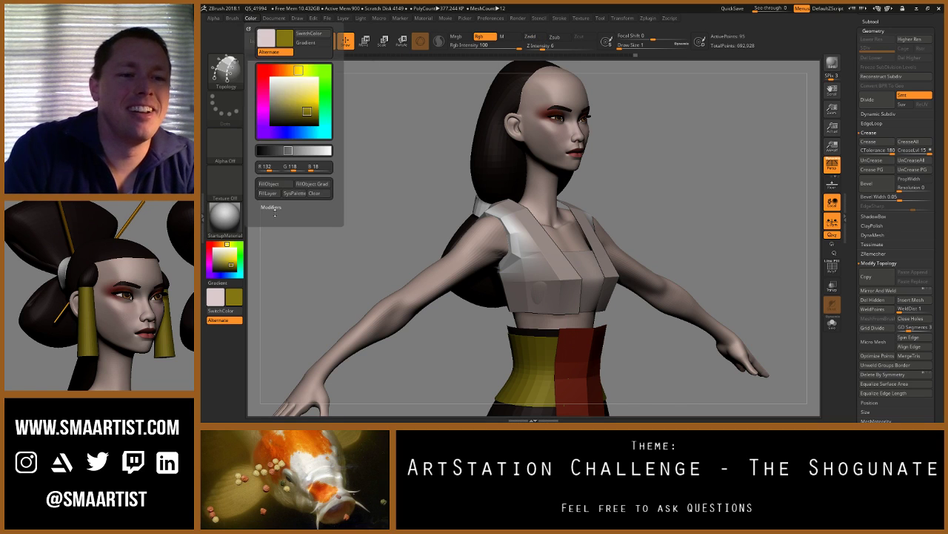
{"action": "left_click", "coordinate": [276, 184]}
Step: Examine the recolored coat with the hair and skirt from the back, side and full-length front views
{"action": "mouse_move", "coordinate": [698, 217]}
{"action": "right_mouse_down", "text": "ctrl"}
{"action": "mouse_move", "coordinate": [667, 186]}
{"action": "mouse_move", "coordinate": [677, 201]}
{"action": "mouse_move", "coordinate": [660, 199]}
{"action": "right_mouse_up", "text": "ctrl"}
{"action": "mouse_move", "coordinate": [660, 199]}
{"action": "left_mouse_down"}
{"action": "mouse_move", "coordinate": [652, 159]}
{"action": "mouse_move", "coordinate": [637, 164]}
{"action": "mouse_move", "coordinate": [647, 194]}
{"action": "left_mouse_up"}
{"action": "mouse_move", "coordinate": [647, 193]}
{"action": "right_mouse_down", "text": "ctrl"}
{"action": "mouse_move", "coordinate": [679, 199]}
{"action": "mouse_move", "coordinate": [658, 159]}
{"action": "mouse_move", "coordinate": [652, 171]}
{"action": "mouse_move", "coordinate": [662, 158]}
{"action": "right_mouse_up", "text": "ctrl"}
{"action": "mouse_move", "coordinate": [660, 158]}
{"action": "left_mouse_down"}
{"action": "mouse_move", "coordinate": [697, 212]}
{"action": "mouse_move", "coordinate": [665, 218]}
{"action": "mouse_move", "coordinate": [648, 205]}
{"action": "mouse_move", "coordinate": [682, 211]}
{"action": "mouse_move", "coordinate": [635, 206]}
{"action": "mouse_move", "coordinate": [650, 197]}
{"action": "mouse_move", "coordinate": [669, 210]}
{"action": "left_mouse_up"}
{"action": "key", "text": "shift+d"}
{"action": "left_click_drag", "start_coordinate": [664, 164], "coordinate": [732, 243]}
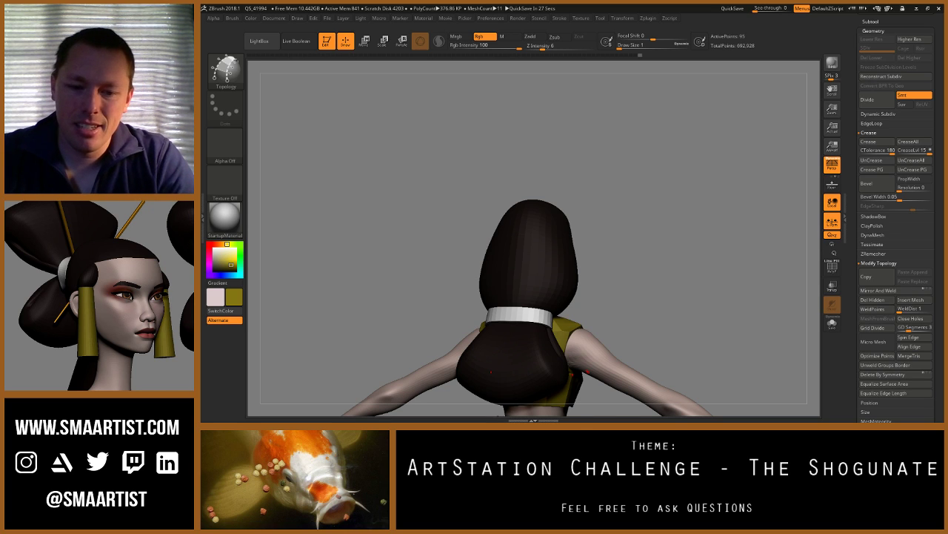
{"action": "mouse_move", "coordinate": [636, 285]}
{"action": "left_mouse_down"}
{"action": "mouse_move", "coordinate": [603, 275]}
{"action": "mouse_move", "coordinate": [618, 289]}
{"action": "left_mouse_up"}
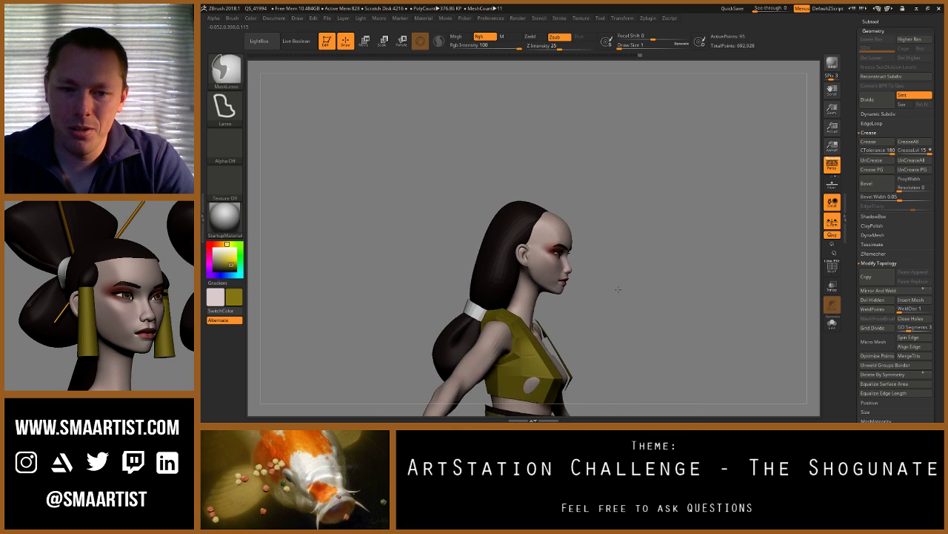
{"action": "mouse_move", "coordinate": [618, 289]}
{"action": "right_mouse_down", "text": "ctrl"}
{"action": "mouse_move", "coordinate": [615, 239]}
{"action": "mouse_move", "coordinate": [631, 209]}
{"action": "mouse_move", "coordinate": [607, 180]}
{"action": "mouse_move", "coordinate": [647, 189]}
{"action": "right_mouse_up", "text": "ctrl"}
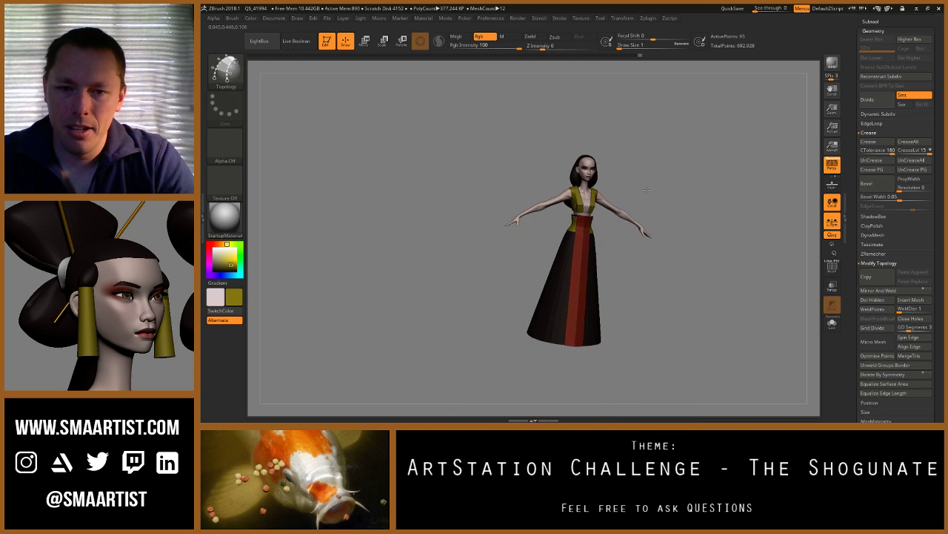
{"action": "left_click_drag", "start_coordinate": [647, 189], "coordinate": [666, 184]}
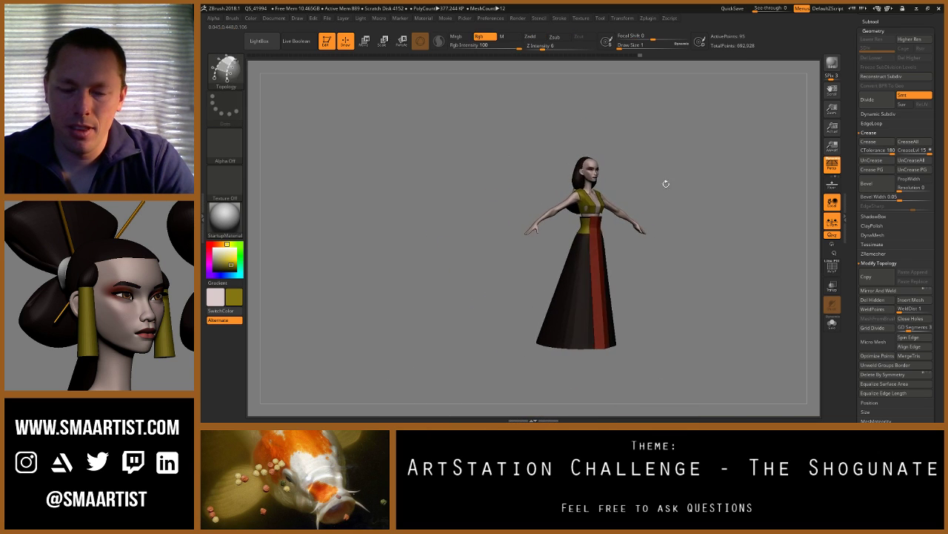
{"action": "mouse_move", "coordinate": [666, 184]}
{"action": "right_mouse_down", "text": "alt"}
{"action": "mouse_move", "coordinate": [630, 185]}
{"action": "mouse_move", "coordinate": [660, 195]}
{"action": "right_mouse_up", "text": "alt"}
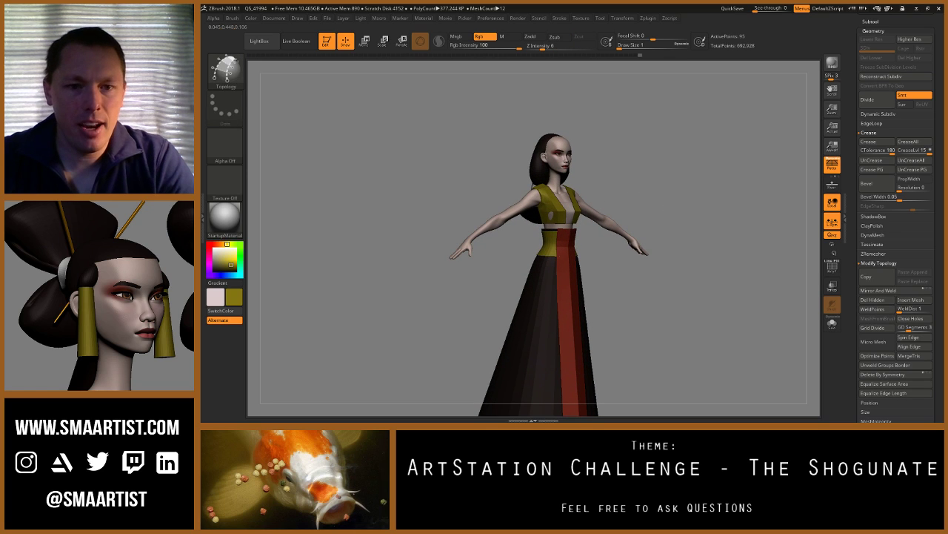
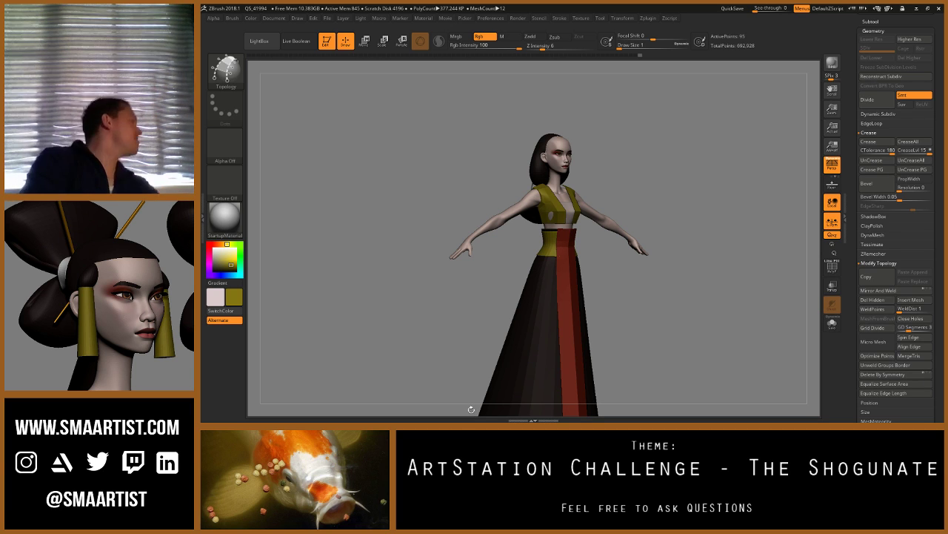
Step: Turn on PolyFrame, select and smooth the yellow waist belt subtool, and mask everything except its top edge
{"action": "mouse_move", "coordinate": [651, 258]}
{"action": "left_mouse_down"}
{"action": "mouse_move", "coordinate": [627, 255]}
{"action": "mouse_move", "coordinate": [649, 266]}
{"action": "left_mouse_up"}
{"action": "right_click_drag", "start_coordinate": [595, 235], "coordinate": [645, 277], "text": "ctrl"}
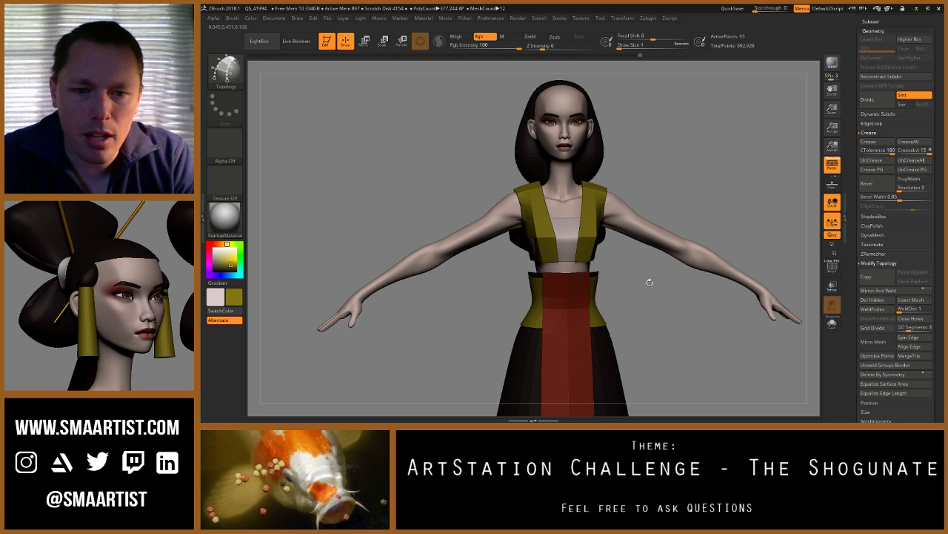
{"action": "mouse_move", "coordinate": [650, 282]}
{"action": "right_mouse_down", "text": "ctrl"}
{"action": "mouse_move", "coordinate": [620, 229]}
{"action": "mouse_move", "coordinate": [618, 259]}
{"action": "right_mouse_up", "text": "ctrl"}
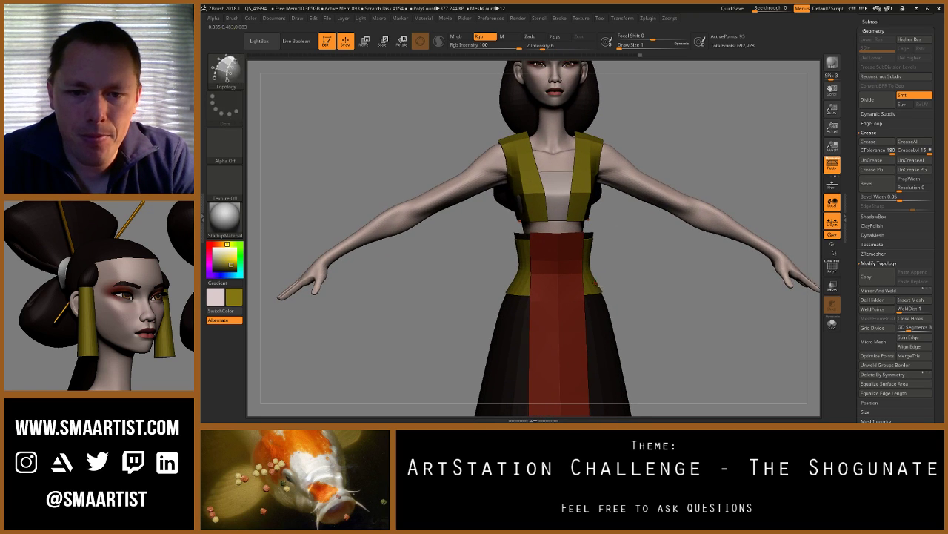
{"action": "key", "text": "shift+f"}
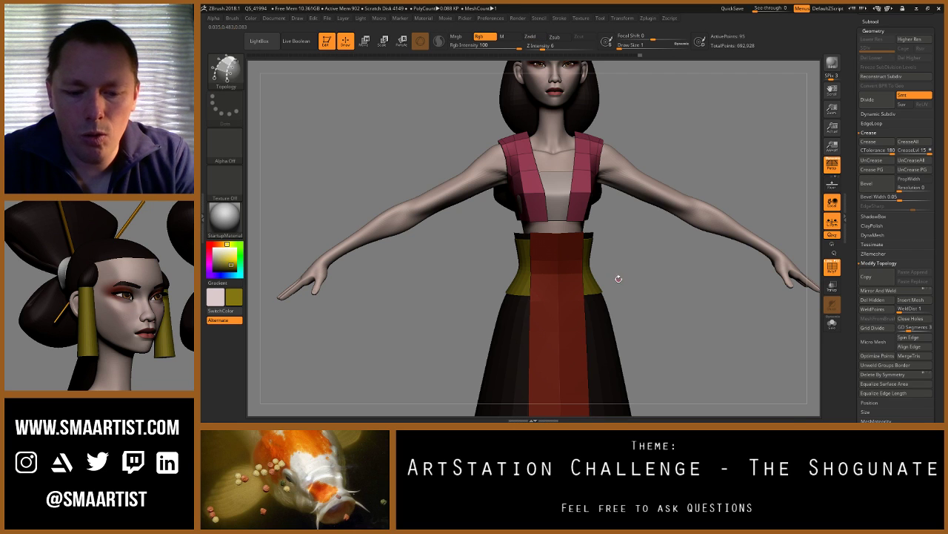
{"action": "key", "text": "n"}
{"action": "left_click", "coordinate": [581, 354]}
{"action": "key", "text": "d"}
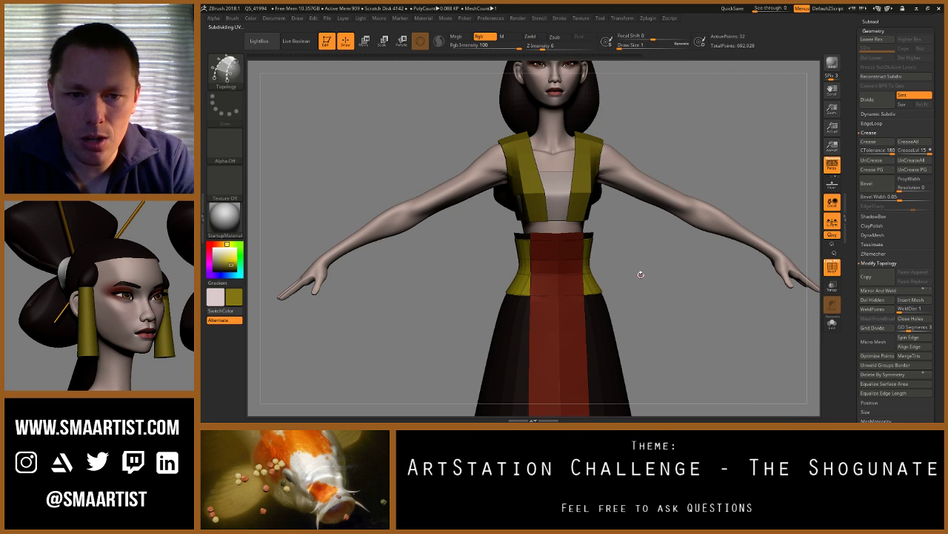
{"action": "right_click_drag", "start_coordinate": [641, 271], "coordinate": [626, 260], "text": "shift"}
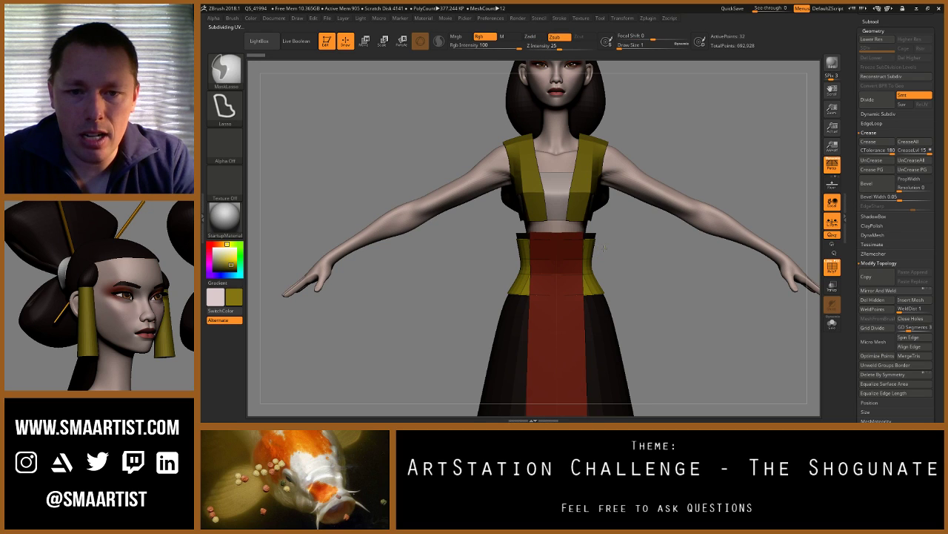
{"action": "mouse_move", "coordinate": [608, 247]}
{"action": "left_mouse_down", "text": "ctrl"}
{"action": "mouse_move", "coordinate": [530, 215]}
{"action": "mouse_move", "coordinate": [486, 248]}
{"action": "left_mouse_up", "text": "ctrl"}
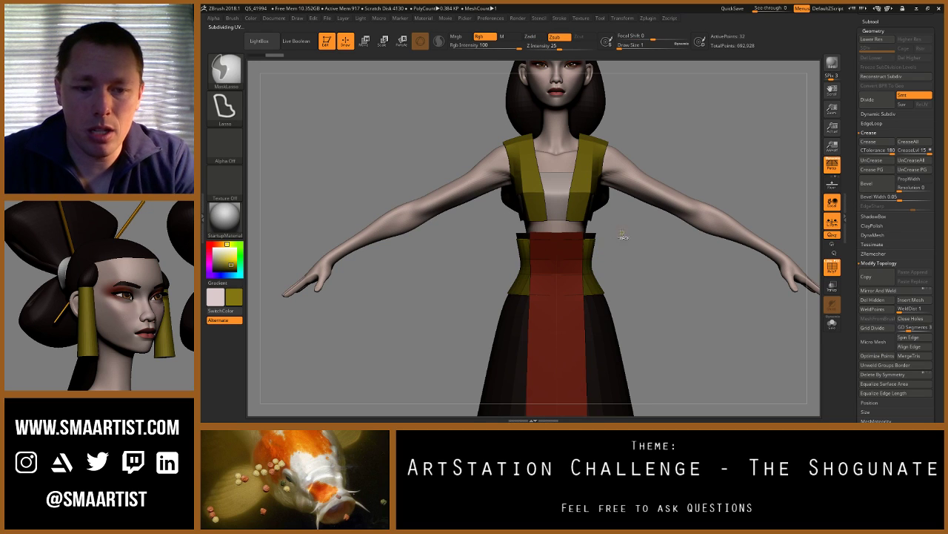
Step: Try to raise and lower the belt's unmasked top edge with the Move gizmo, and undo both moves
{"action": "key", "text": "w"}
{"action": "left_click_drag", "start_coordinate": [573, 233], "coordinate": [608, 178]}
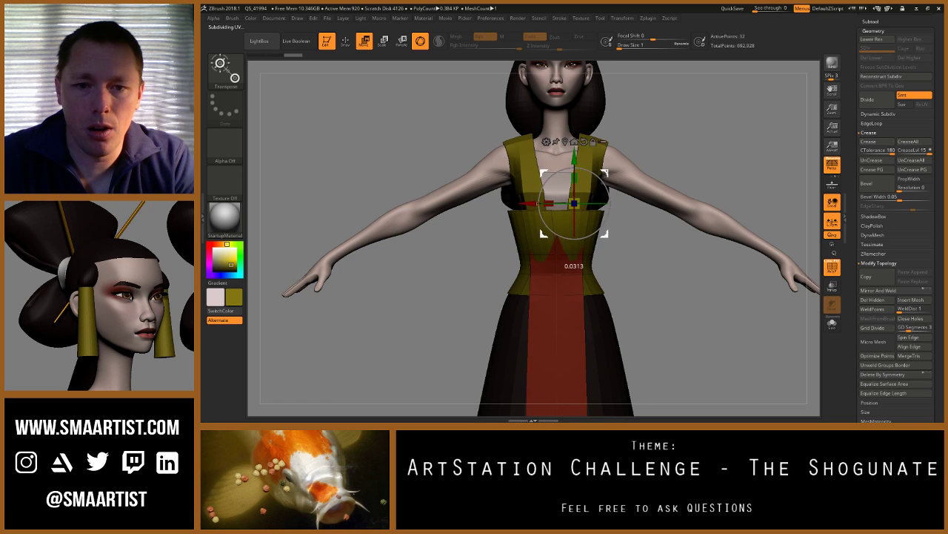
{"action": "left_click_drag", "start_coordinate": [575, 209], "coordinate": [574, 234]}
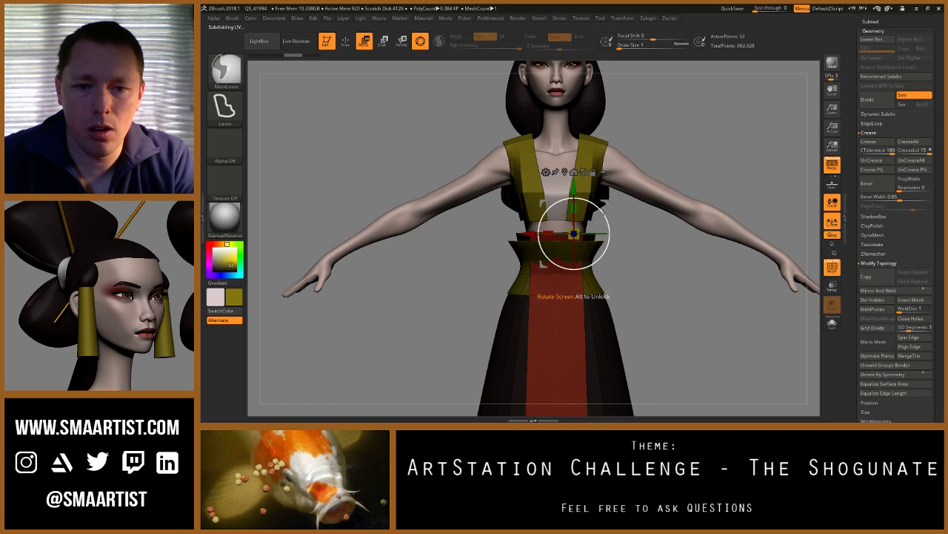
{"action": "key", "text": "ctrl+z"}
{"action": "key", "text": "ctrl+z"}
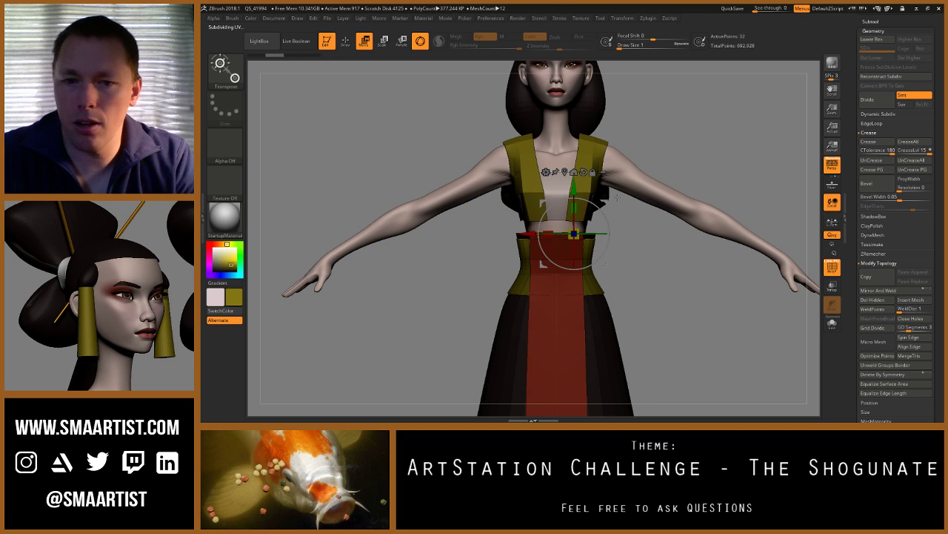
Step: Widen the waist belt's unmasked top edge and raise it to just below the bust with the Move gizmo
{"action": "left_click_drag", "start_coordinate": [574, 232], "coordinate": [590, 225]}
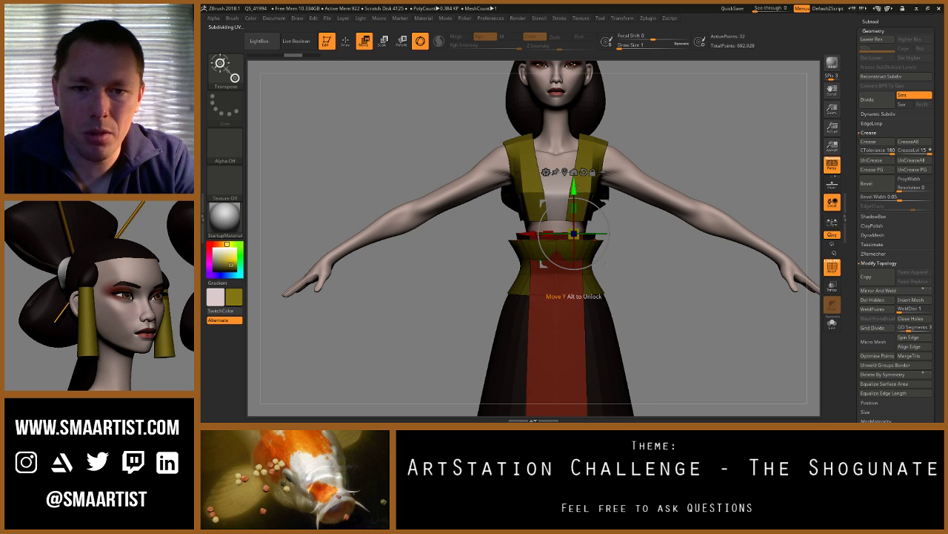
{"action": "left_click_drag", "start_coordinate": [574, 186], "coordinate": [574, 146]}
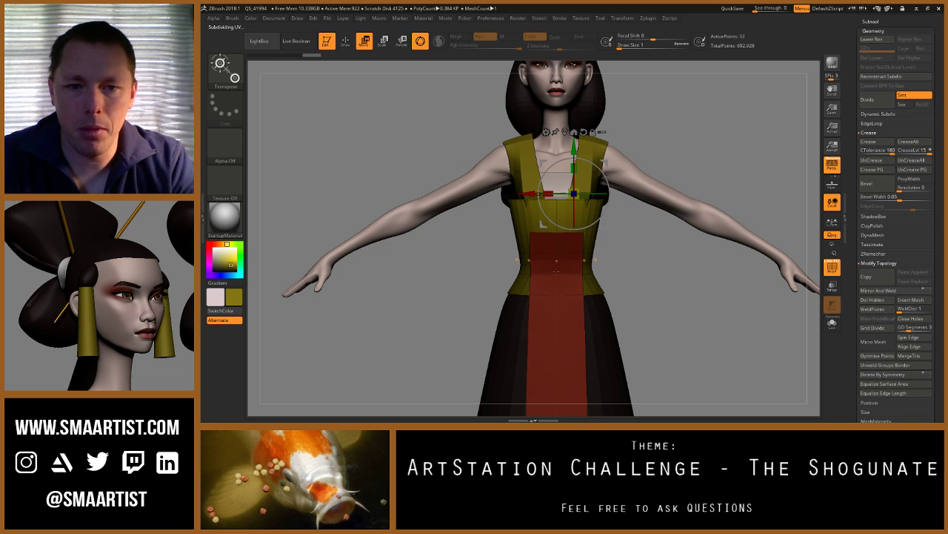
{"action": "left_click_drag", "start_coordinate": [636, 272], "coordinate": [681, 269]}
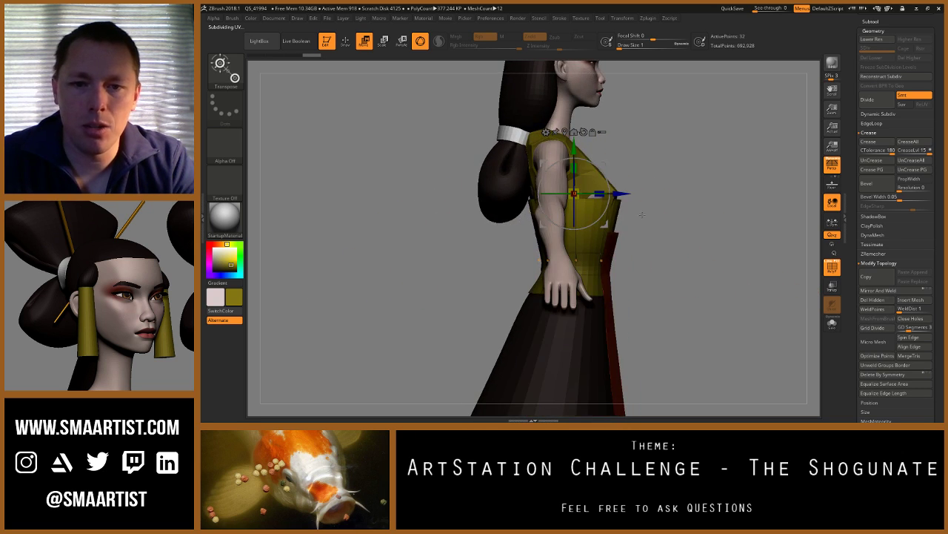
{"action": "left_click_drag", "start_coordinate": [621, 166], "coordinate": [635, 226]}
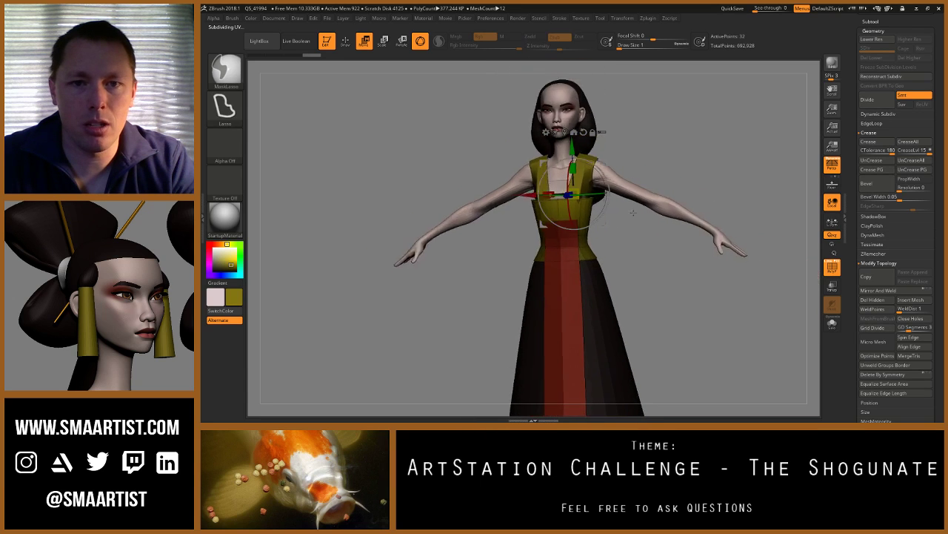
{"action": "right_click_drag", "start_coordinate": [636, 226], "coordinate": [650, 271], "text": "ctrl"}
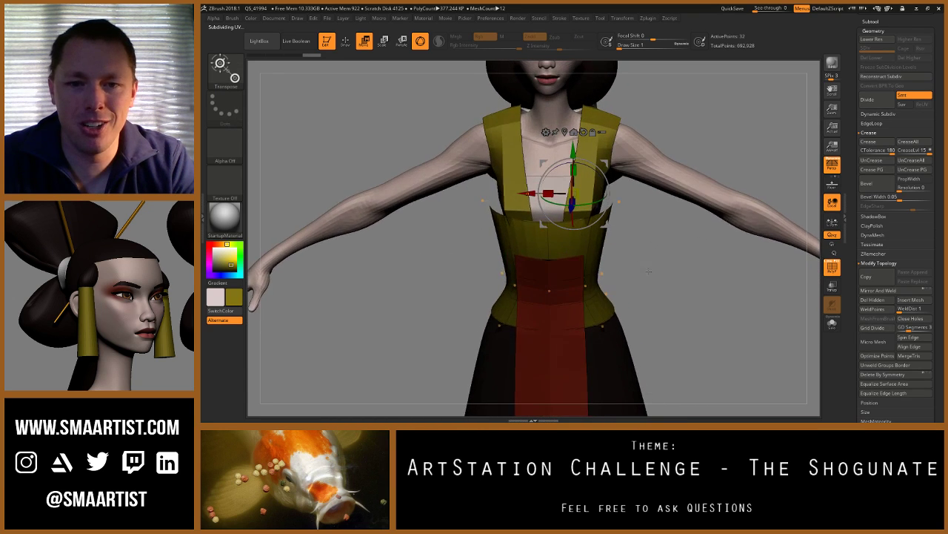
Step: Pull the belt's flared upper edge in around the torso with the Move brush at Draw Size 12
{"action": "key", "text": "b"}
{"action": "key", "text": "s"}
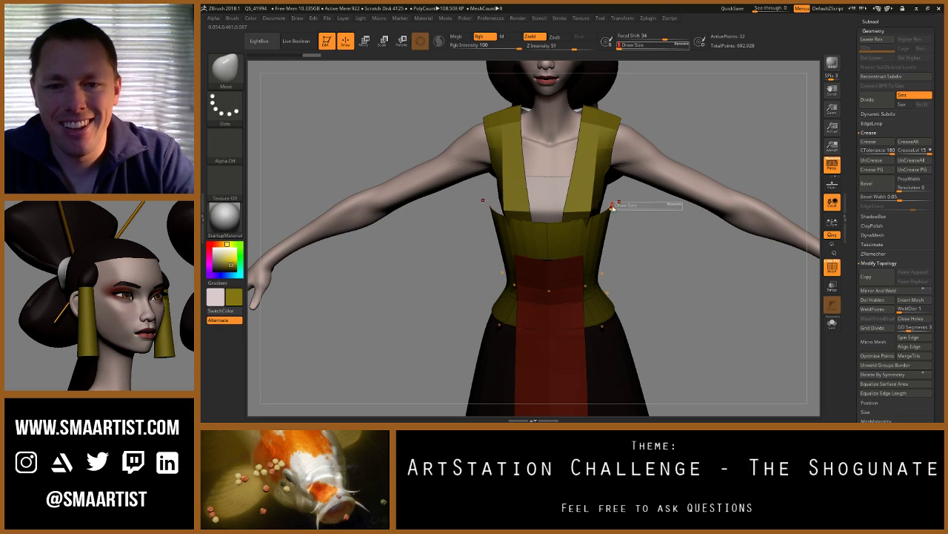
{"action": "mouse_move", "coordinate": [615, 206]}
{"action": "left_mouse_down"}
{"action": "mouse_move", "coordinate": [635, 205]}
{"action": "mouse_move", "coordinate": [616, 202]}
{"action": "left_mouse_up"}
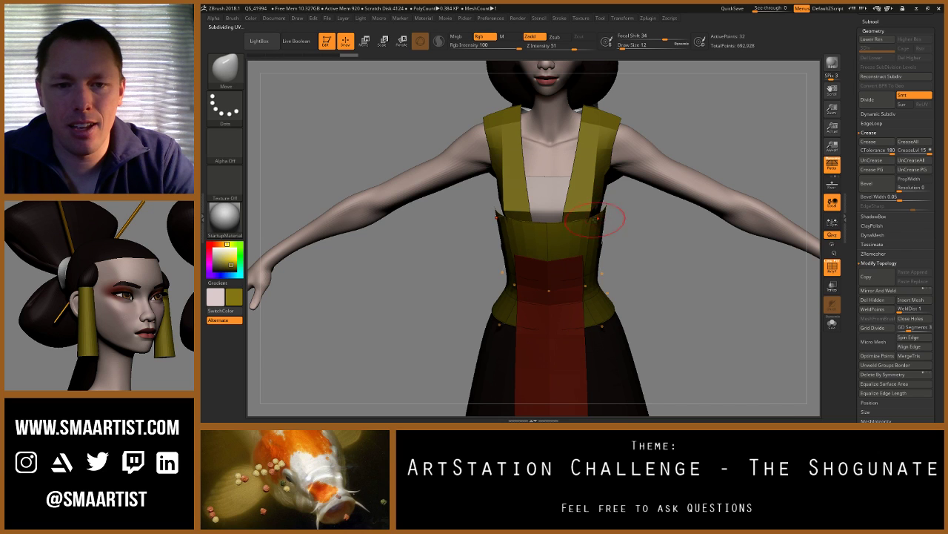
{"action": "left_click_drag", "start_coordinate": [652, 231], "coordinate": [771, 236]}
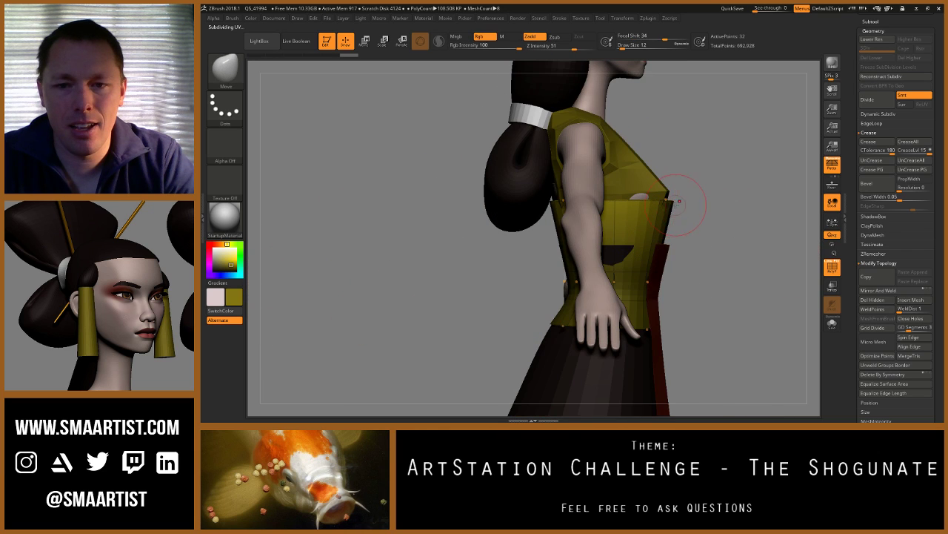
{"action": "right_click_drag", "start_coordinate": [663, 255], "coordinate": [642, 240]}
{"action": "mouse_move", "coordinate": [642, 241]}
{"action": "left_mouse_down"}
{"action": "mouse_move", "coordinate": [667, 275]}
{"action": "mouse_move", "coordinate": [532, 255]}
{"action": "left_mouse_up"}
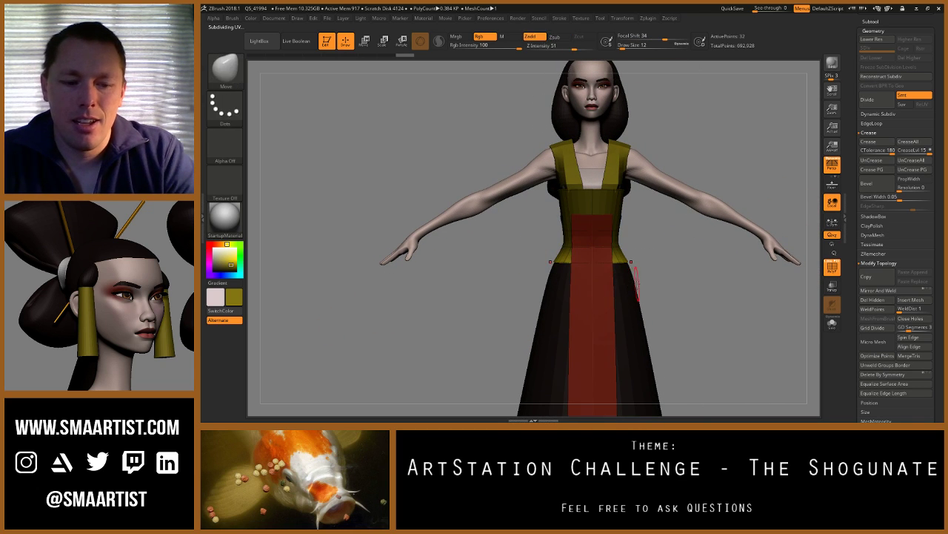
Step: Lower the belt's bottom edge over the skirt and scale it outward into a flare with the gizmo
{"action": "key", "text": "w"}
{"action": "mouse_move", "coordinate": [604, 141]}
{"action": "left_mouse_down"}
{"action": "mouse_move", "coordinate": [612, 185]}
{"action": "mouse_move", "coordinate": [624, 186]}
{"action": "left_mouse_up"}
{"action": "key", "text": "ctrl+z"}
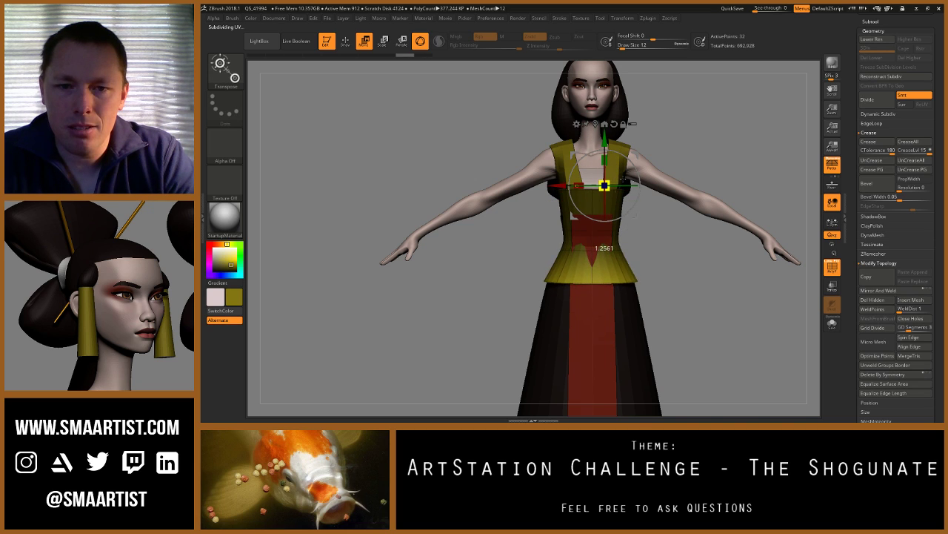
{"action": "mouse_move", "coordinate": [658, 250]}
{"action": "right_mouse_down", "text": "ctrl"}
{"action": "mouse_move", "coordinate": [661, 279]}
{"action": "mouse_move", "coordinate": [682, 282]}
{"action": "mouse_move", "coordinate": [656, 282]}
{"action": "mouse_move", "coordinate": [647, 259]}
{"action": "right_mouse_up", "text": "ctrl"}
{"action": "key", "text": "q"}
{"action": "mouse_move", "coordinate": [647, 259]}
{"action": "right_mouse_down"}
{"action": "mouse_move", "coordinate": [663, 259]}
{"action": "mouse_move", "coordinate": [676, 279]}
{"action": "mouse_move", "coordinate": [655, 281]}
{"action": "mouse_move", "coordinate": [630, 237]}
{"action": "right_mouse_up"}
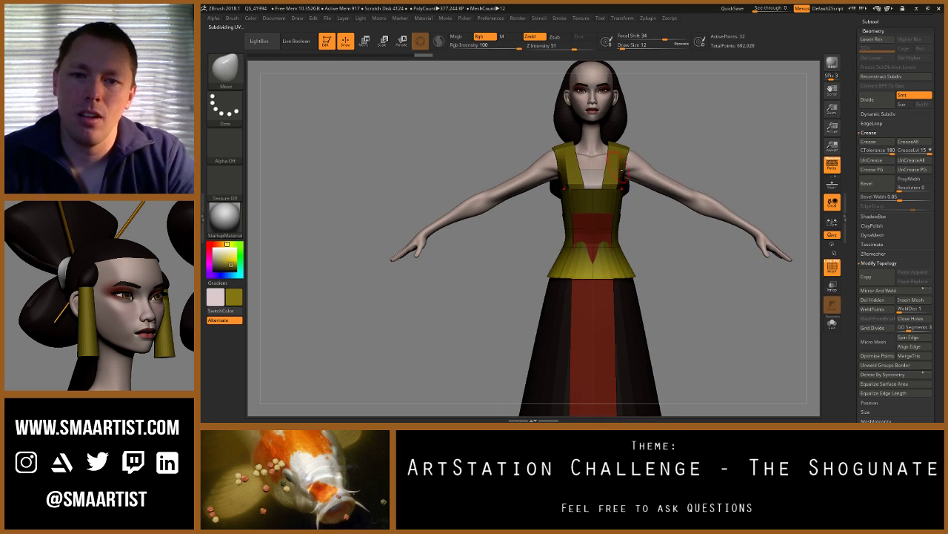
Step: Select the CoatBase subtool, clear its mask and extend its lower front edge down over the top of the belt
{"action": "left_click", "coordinate": [621, 222], "text": "alt"}
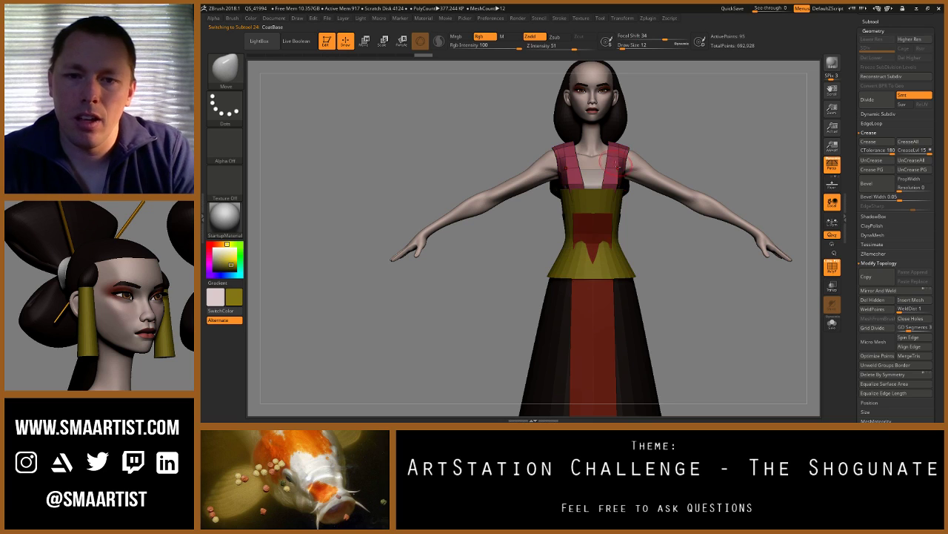
{"action": "left_click", "coordinate": [830, 326]}
{"action": "left_click_drag", "start_coordinate": [635, 208], "coordinate": [538, 212], "text": "ctrl"}
{"action": "mouse_move", "coordinate": [627, 257]}
{"action": "right_mouse_down"}
{"action": "mouse_move", "coordinate": [692, 258]}
{"action": "mouse_move", "coordinate": [758, 277]}
{"action": "right_mouse_up"}
{"action": "left_click", "coordinate": [832, 324]}
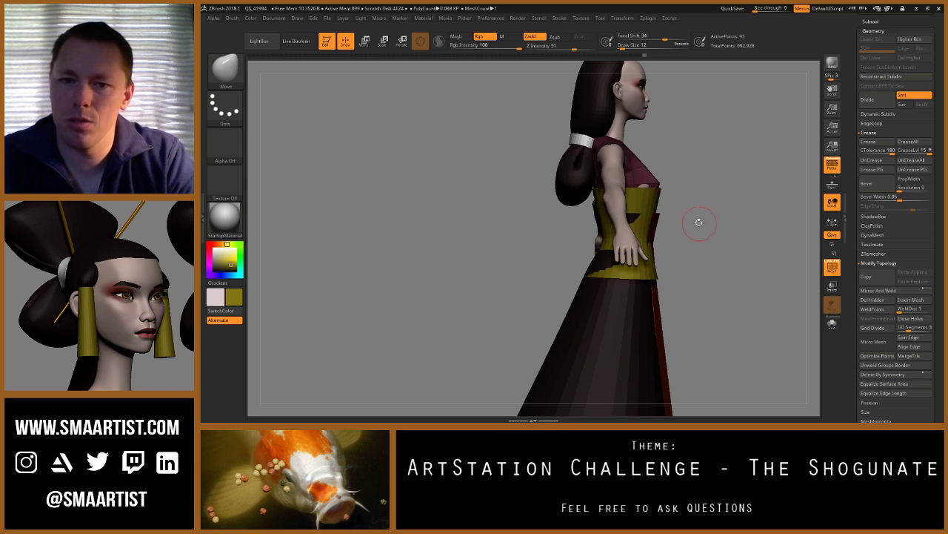
{"action": "right_click_drag", "start_coordinate": [698, 221], "coordinate": [652, 213]}
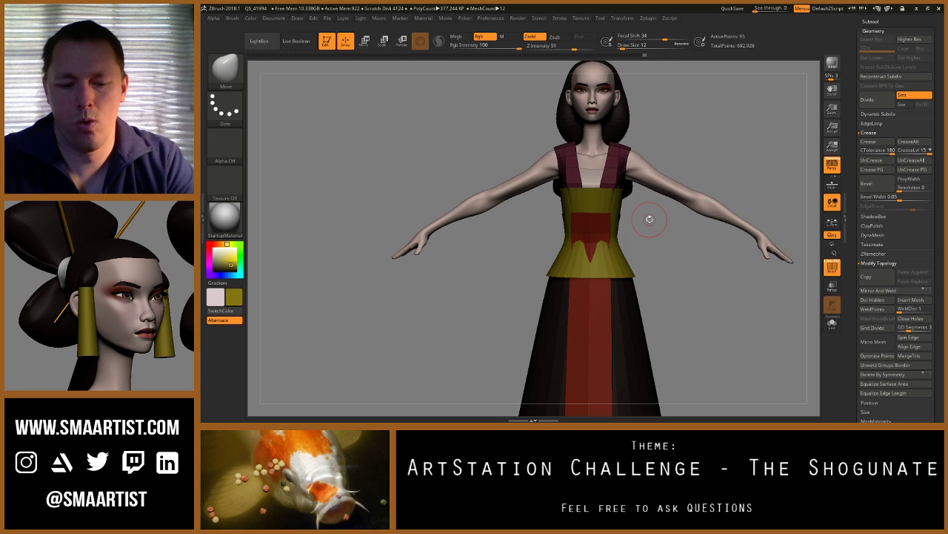
{"action": "left_click_drag", "start_coordinate": [649, 220], "coordinate": [638, 198], "text": "ctrl"}
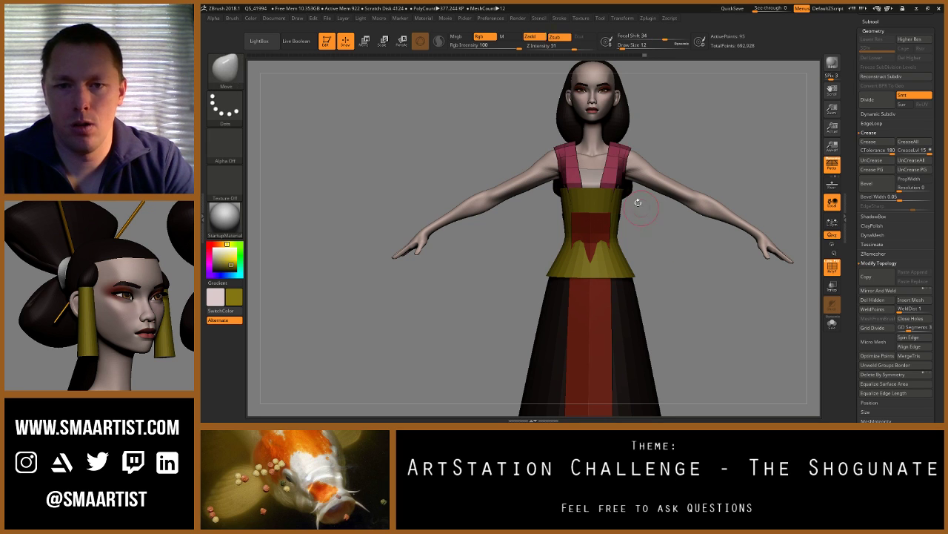
{"action": "mouse_move", "coordinate": [637, 200]}
{"action": "right_mouse_down"}
{"action": "mouse_move", "coordinate": [608, 208]}
{"action": "mouse_move", "coordinate": [626, 225]}
{"action": "mouse_move", "coordinate": [615, 197]}
{"action": "right_mouse_up"}
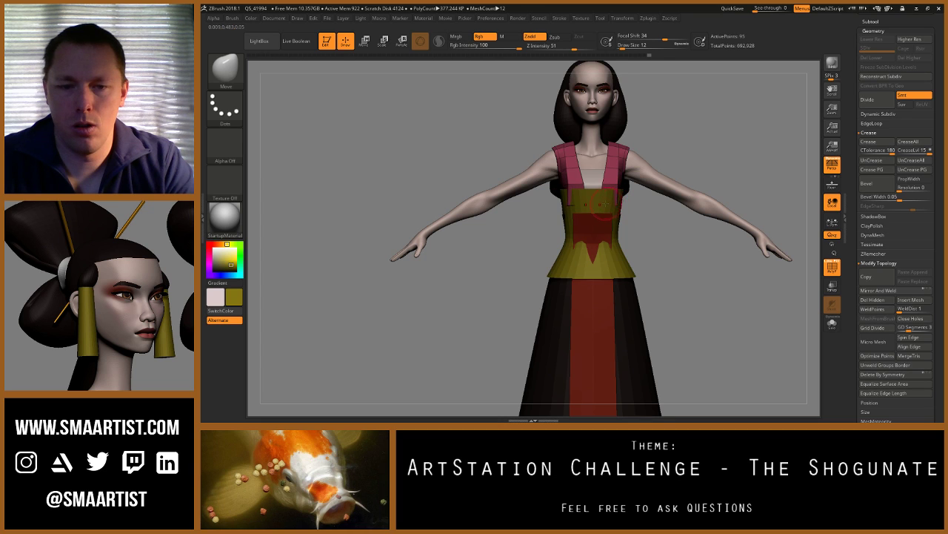
{"action": "mouse_move", "coordinate": [601, 209]}
{"action": "right_mouse_down"}
{"action": "mouse_move", "coordinate": [618, 200]}
{"action": "mouse_move", "coordinate": [624, 248]}
{"action": "mouse_move", "coordinate": [605, 246]}
{"action": "mouse_move", "coordinate": [607, 268]}
{"action": "mouse_move", "coordinate": [584, 241]}
{"action": "mouse_move", "coordinate": [642, 236]}
{"action": "mouse_move", "coordinate": [636, 218]}
{"action": "mouse_move", "coordinate": [631, 239]}
{"action": "right_mouse_up"}
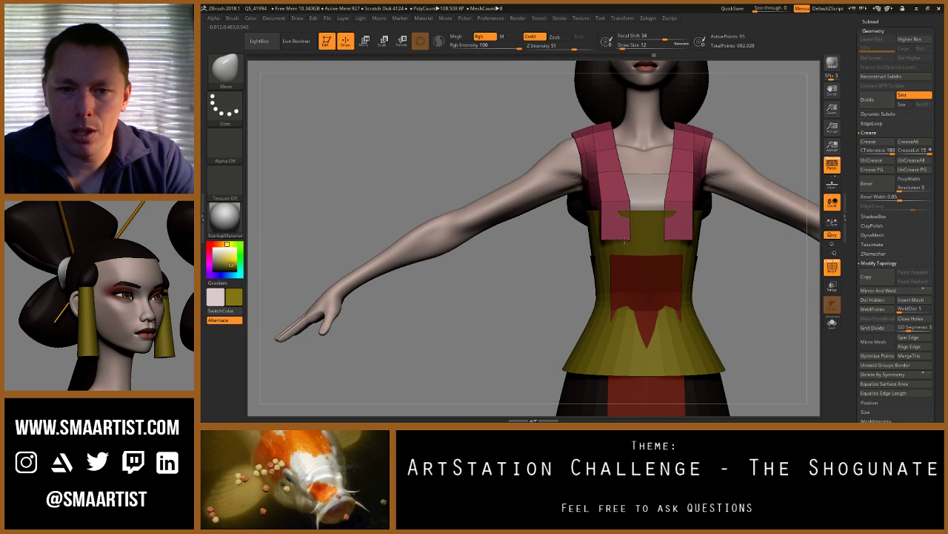
Step: Isolate the CoatBase and reshape its upper back shoulder corner with the Move brush at Draw Sizes from 21 down to 7
{"action": "mouse_move", "coordinate": [625, 240]}
{"action": "right_mouse_down", "text": "ctrl"}
{"action": "mouse_move", "coordinate": [631, 209]}
{"action": "mouse_move", "coordinate": [616, 228]}
{"action": "mouse_move", "coordinate": [636, 234]}
{"action": "mouse_move", "coordinate": [641, 207]}
{"action": "mouse_move", "coordinate": [630, 155]}
{"action": "mouse_move", "coordinate": [662, 166]}
{"action": "mouse_move", "coordinate": [690, 198]}
{"action": "right_mouse_up", "text": "ctrl"}
{"action": "left_click", "coordinate": [832, 324]}
{"action": "right_click_drag", "start_coordinate": [690, 199], "coordinate": [690, 182]}
{"action": "key", "text": "s"}
{"action": "left_click_drag", "start_coordinate": [665, 153], "coordinate": [665, 153]}
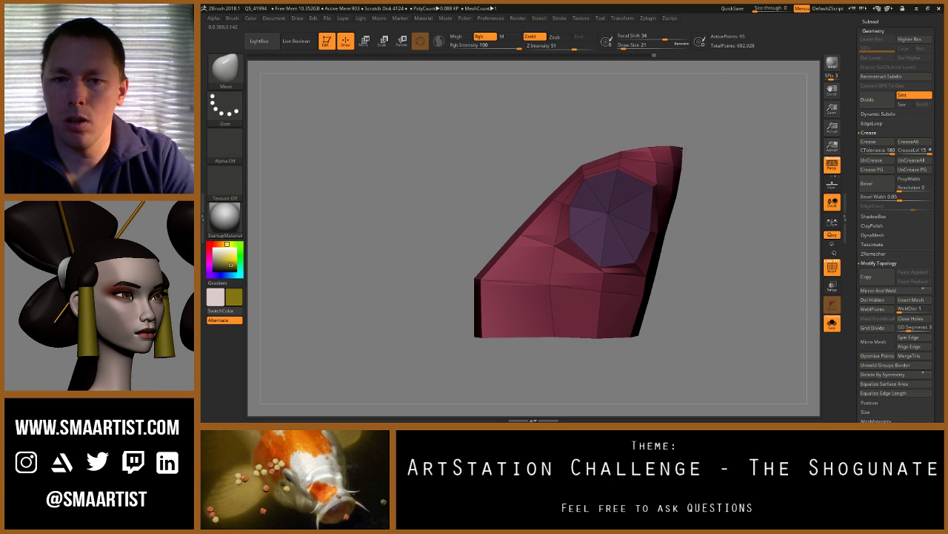
{"action": "key", "text": "s"}
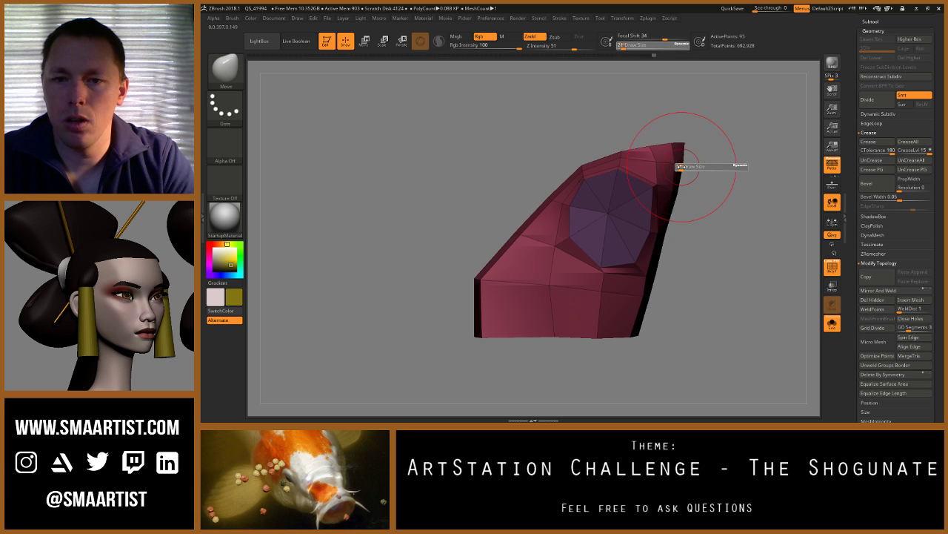
{"action": "left_click_drag", "start_coordinate": [680, 164], "coordinate": [675, 168]}
{"action": "mouse_move", "coordinate": [670, 177]}
{"action": "right_mouse_down"}
{"action": "mouse_move", "coordinate": [661, 160]}
{"action": "mouse_move", "coordinate": [669, 146]}
{"action": "right_mouse_up"}
{"action": "key", "text": "s"}
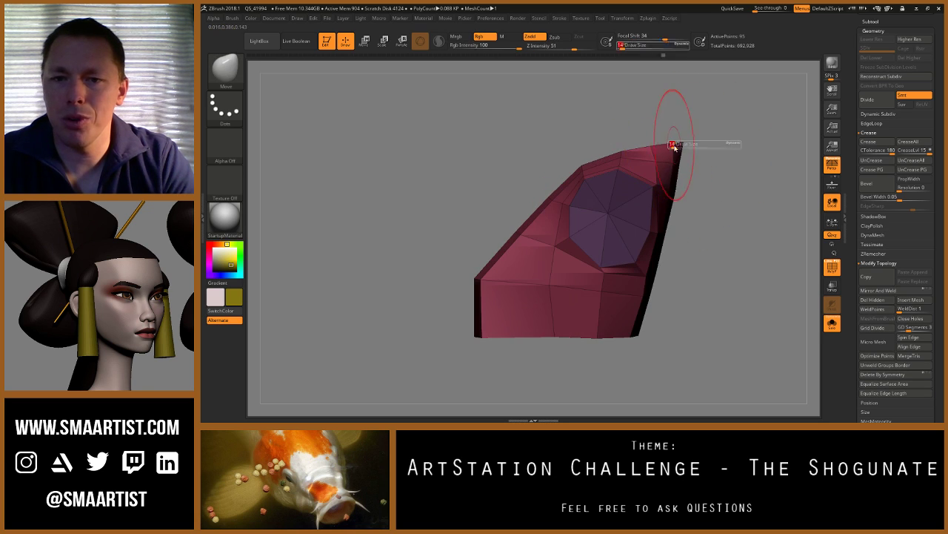
{"action": "mouse_move", "coordinate": [674, 147]}
{"action": "left_mouse_down"}
{"action": "mouse_move", "coordinate": [685, 164]}
{"action": "mouse_move", "coordinate": [699, 159]}
{"action": "mouse_move", "coordinate": [660, 206]}
{"action": "mouse_move", "coordinate": [705, 214]}
{"action": "mouse_move", "coordinate": [716, 269]}
{"action": "mouse_move", "coordinate": [742, 244]}
{"action": "left_mouse_up"}
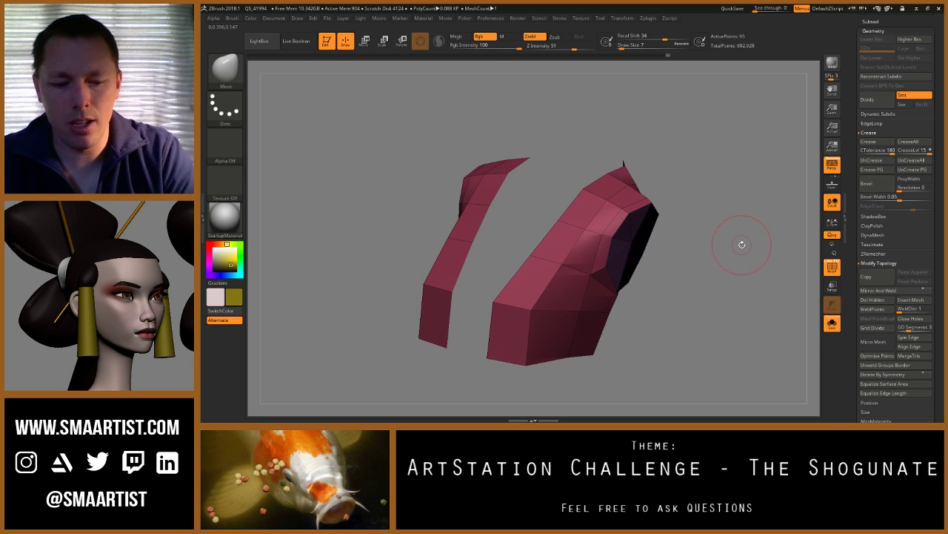
{"action": "left_click", "coordinate": [831, 325]}
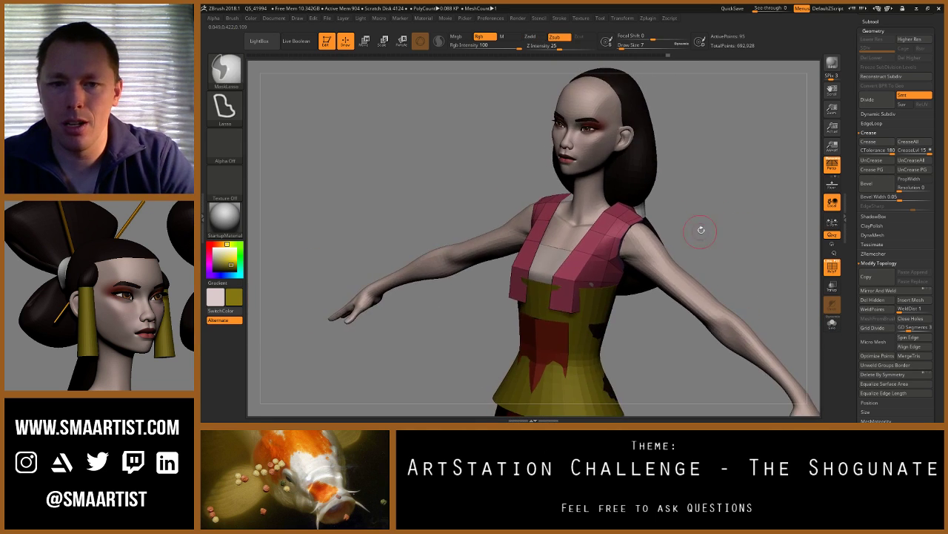
Step: Select the head subtool and mask all of it except a soft area below the eyes
{"action": "left_click_drag", "start_coordinate": [696, 218], "coordinate": [718, 239]}
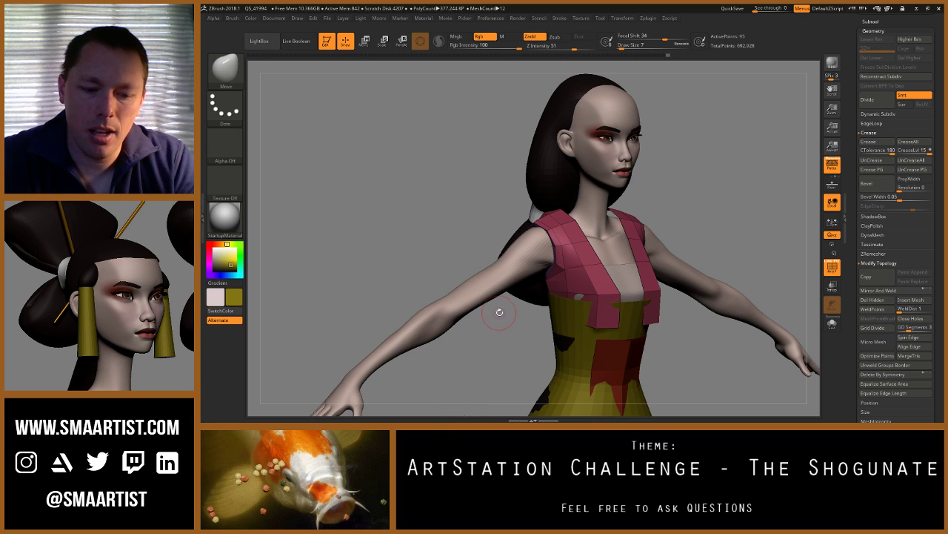
{"action": "left_click_drag", "start_coordinate": [499, 312], "coordinate": [443, 317], "text": "alt"}
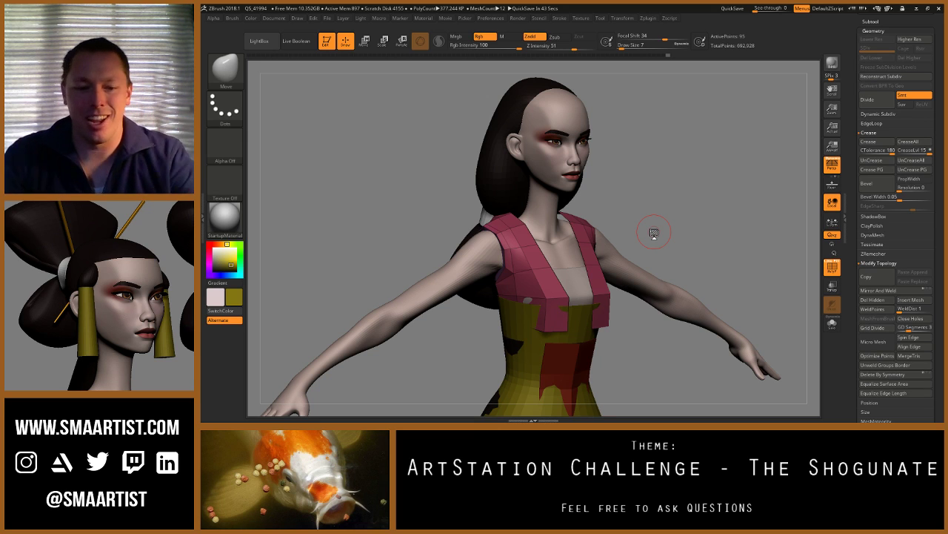
{"action": "mouse_move", "coordinate": [597, 132]}
{"action": "right_mouse_down", "text": "ctrl"}
{"action": "mouse_move", "coordinate": [690, 136]}
{"action": "mouse_move", "coordinate": [593, 340]}
{"action": "right_mouse_up", "text": "ctrl"}
{"action": "mouse_move", "coordinate": [605, 191]}
{"action": "right_mouse_down"}
{"action": "mouse_move", "coordinate": [584, 167]}
{"action": "mouse_move", "coordinate": [602, 164]}
{"action": "right_mouse_up"}
{"action": "left_click", "coordinate": [605, 162], "text": "alt"}
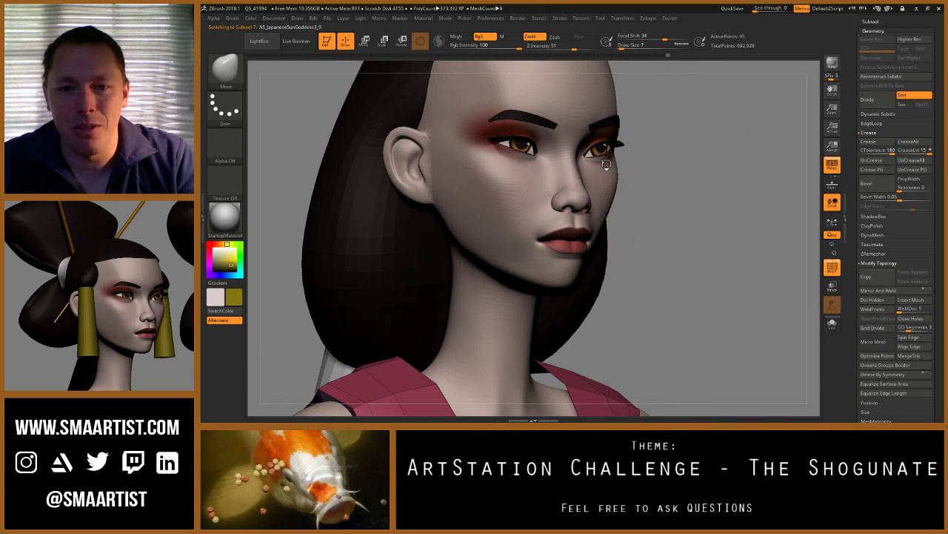
{"action": "key", "text": "w"}
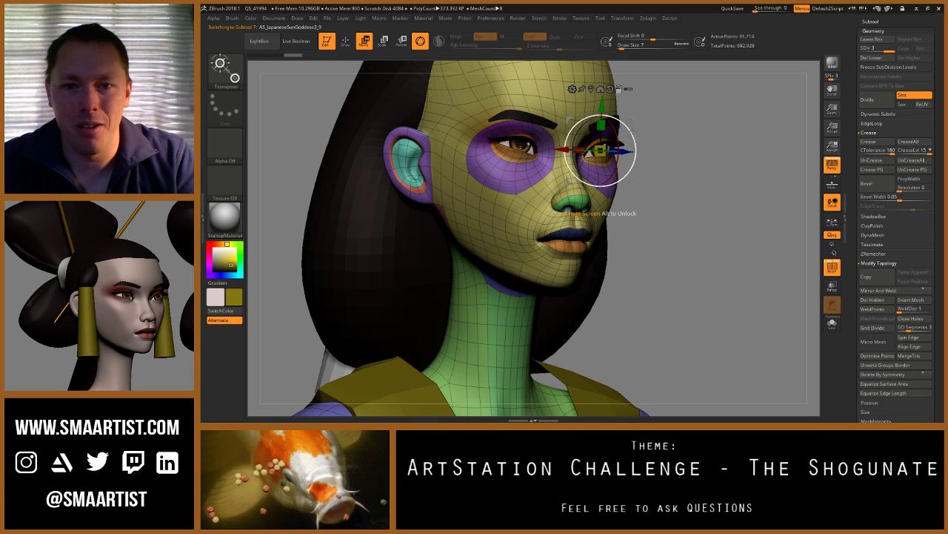
{"action": "left_click_drag", "start_coordinate": [629, 119], "coordinate": [750, 89], "text": "alt"}
{"action": "left_click", "coordinate": [603, 164], "text": "ctrl"}
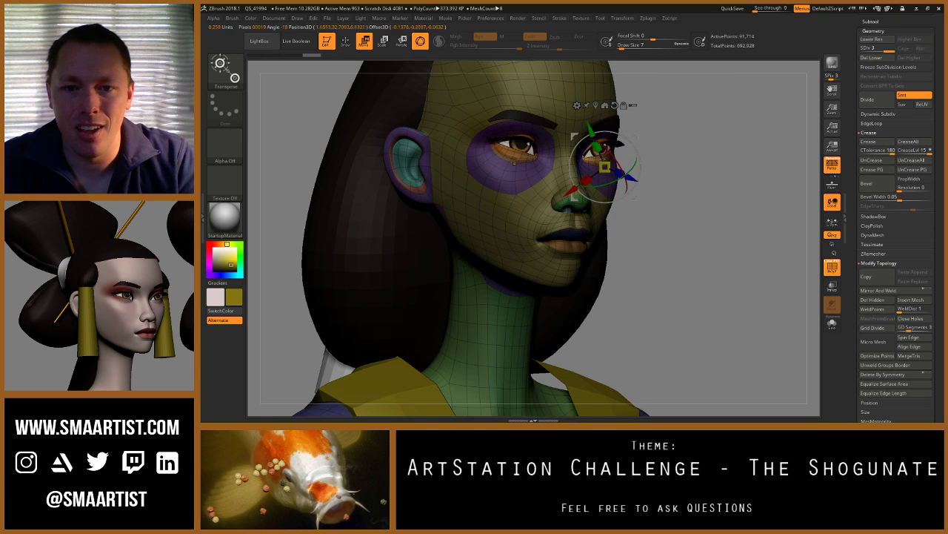
{"action": "key", "text": "q"}
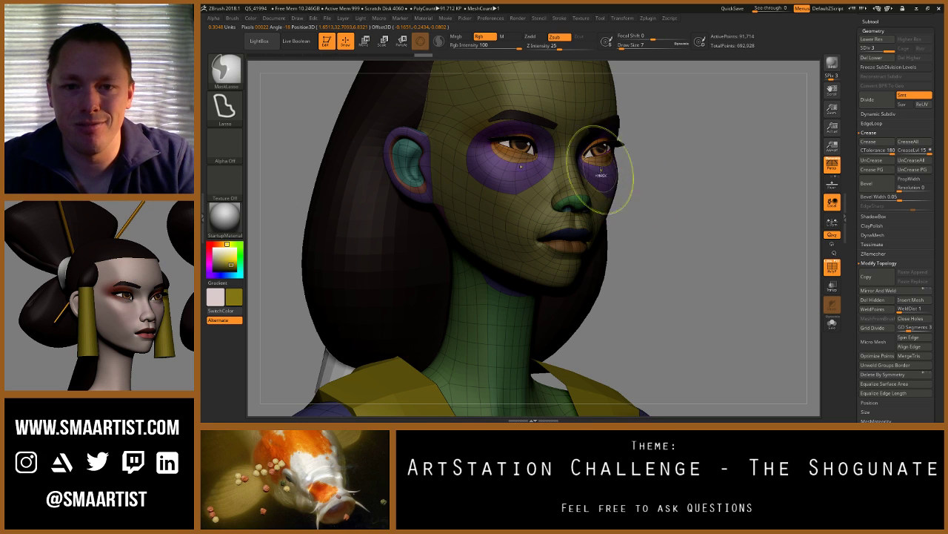
Step: Enable transposing all selected subtools and reset the Move gizmo's orientation in profile view, undoing a small test move along Z
{"action": "key", "text": "b"}
{"action": "key", "text": "m"}
{"action": "key", "text": "v"}
{"action": "left_click_drag", "start_coordinate": [649, 180], "coordinate": [669, 165]}
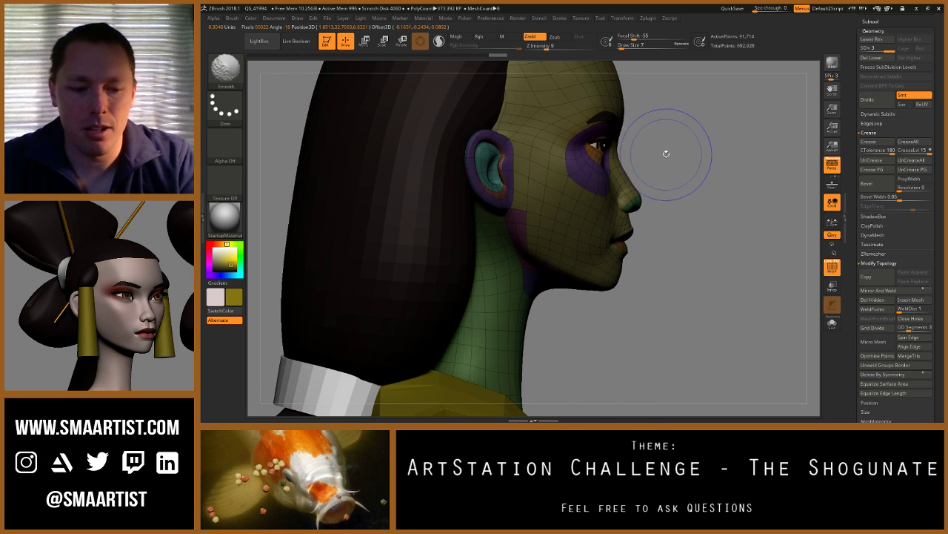
{"action": "key", "text": "w"}
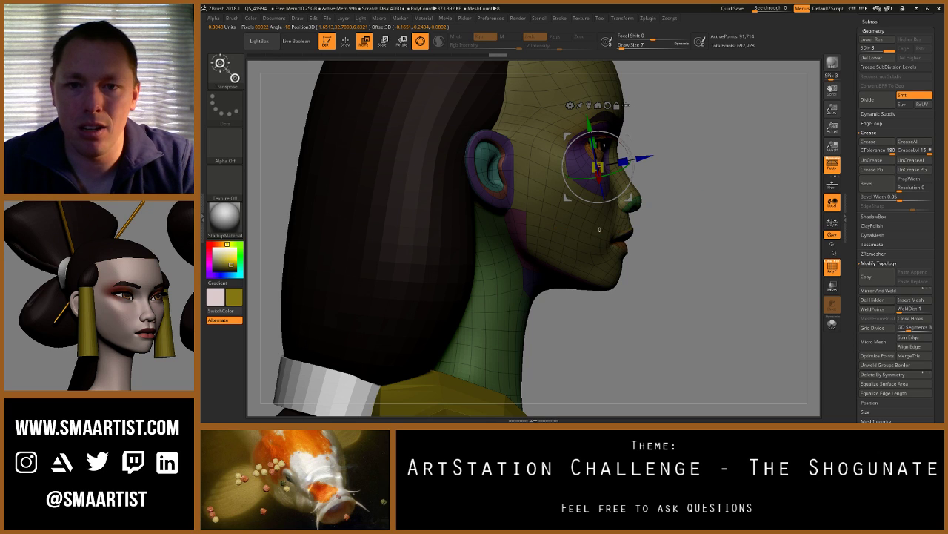
{"action": "left_click", "coordinate": [626, 105]}
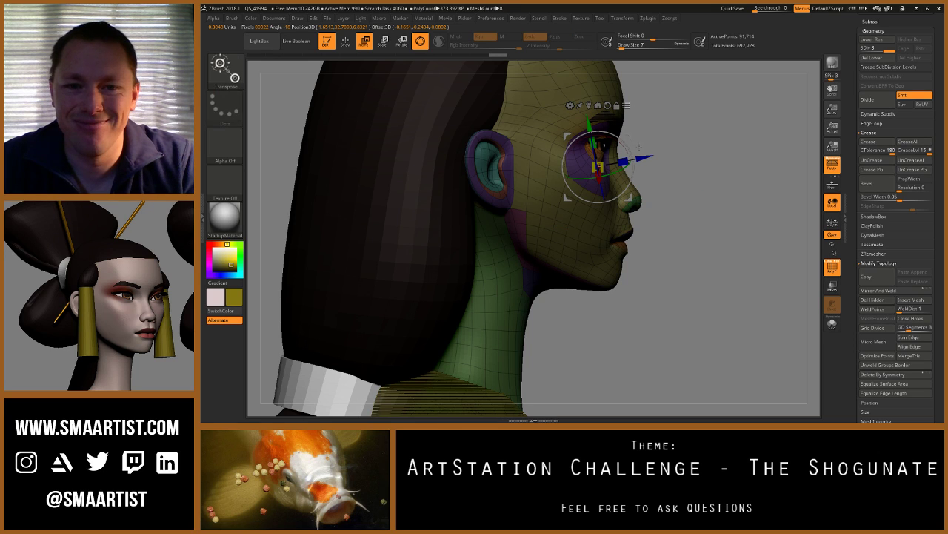
{"action": "left_click", "coordinate": [608, 105]}
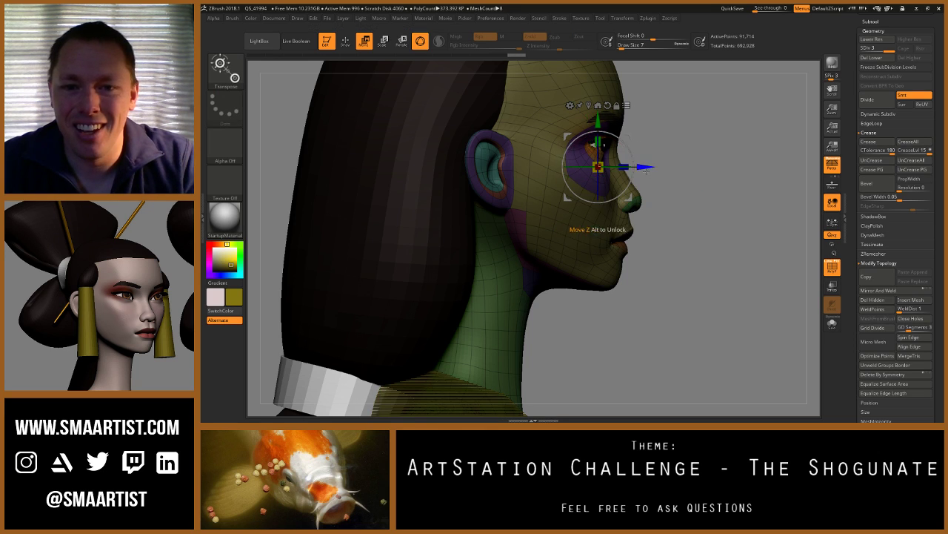
{"action": "left_click_drag", "start_coordinate": [646, 168], "coordinate": [650, 168]}
{"action": "key", "text": "ctrl+z"}
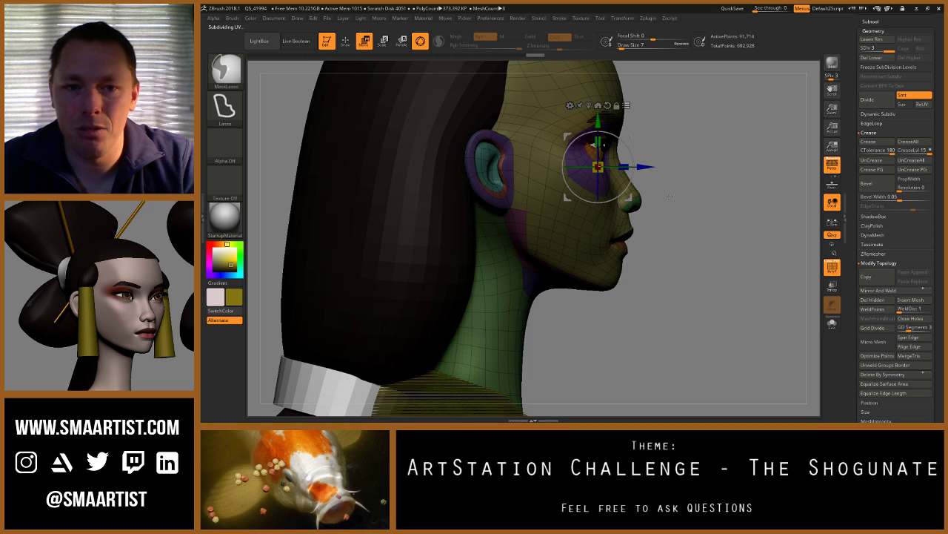
Step: Exclude the hair subtools from the gizmo selection, then move the unmasked area below the eyes along the Z axis
{"action": "right_click_drag", "start_coordinate": [670, 196], "coordinate": [656, 115], "text": "ctrl"}
{"action": "left_click_drag", "start_coordinate": [475, 192], "coordinate": [517, 243], "text": "ctrl+alt+shift"}
{"action": "mouse_move", "coordinate": [668, 209]}
{"action": "right_mouse_down"}
{"action": "mouse_move", "coordinate": [655, 211]}
{"action": "mouse_move", "coordinate": [619, 65]}
{"action": "mouse_move", "coordinate": [602, 64]}
{"action": "mouse_move", "coordinate": [602, 196]}
{"action": "mouse_move", "coordinate": [646, 231]}
{"action": "mouse_move", "coordinate": [657, 214]}
{"action": "mouse_move", "coordinate": [650, 206]}
{"action": "mouse_move", "coordinate": [653, 297]}
{"action": "right_mouse_up"}
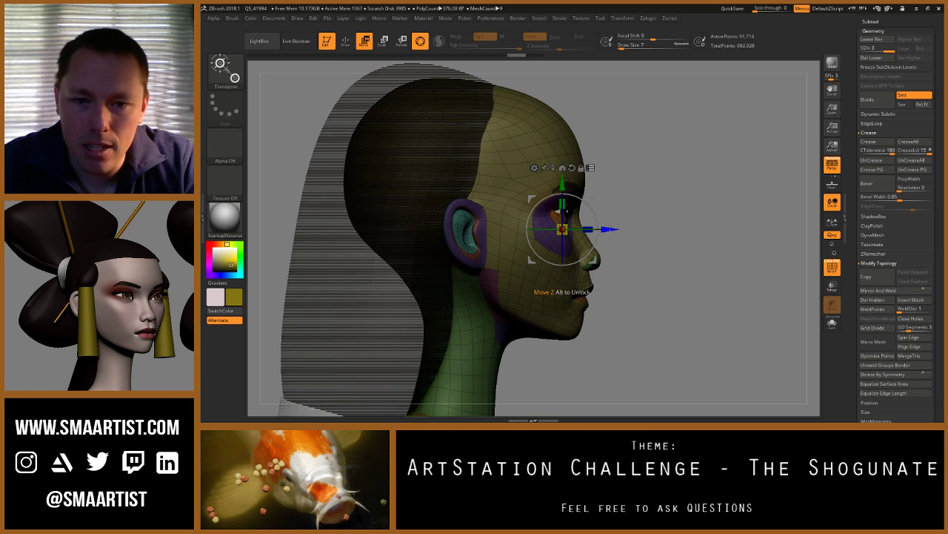
{"action": "mouse_move", "coordinate": [609, 229]}
{"action": "left_mouse_down"}
{"action": "mouse_move", "coordinate": [618, 225]}
{"action": "mouse_move", "coordinate": [556, 237]}
{"action": "left_mouse_up"}
{"action": "key", "text": "q"}
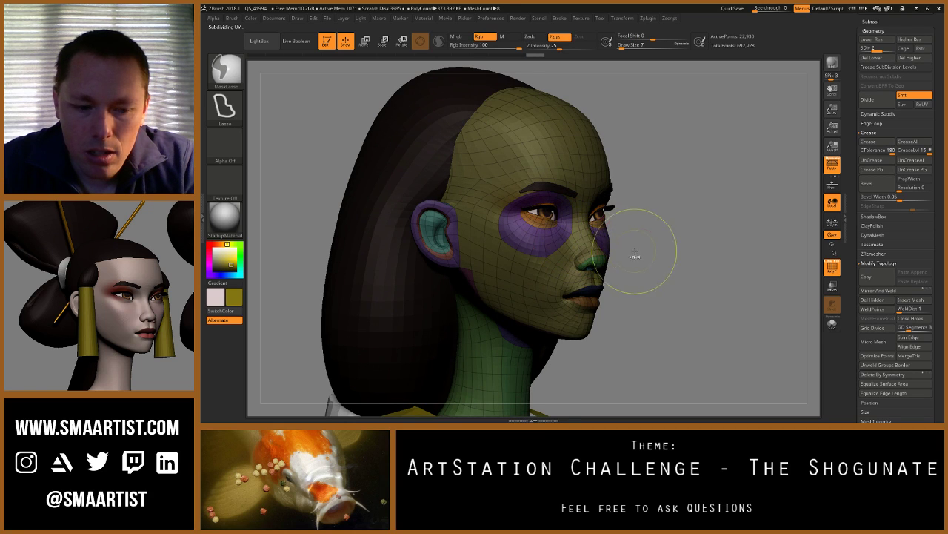
Step: Move the unmasked area below the eyes slightly along the Z axis in profile view, comparing the face with and without the change
{"action": "left_click_drag", "start_coordinate": [635, 257], "coordinate": [665, 227], "text": "shift"}
{"action": "key", "text": "w"}
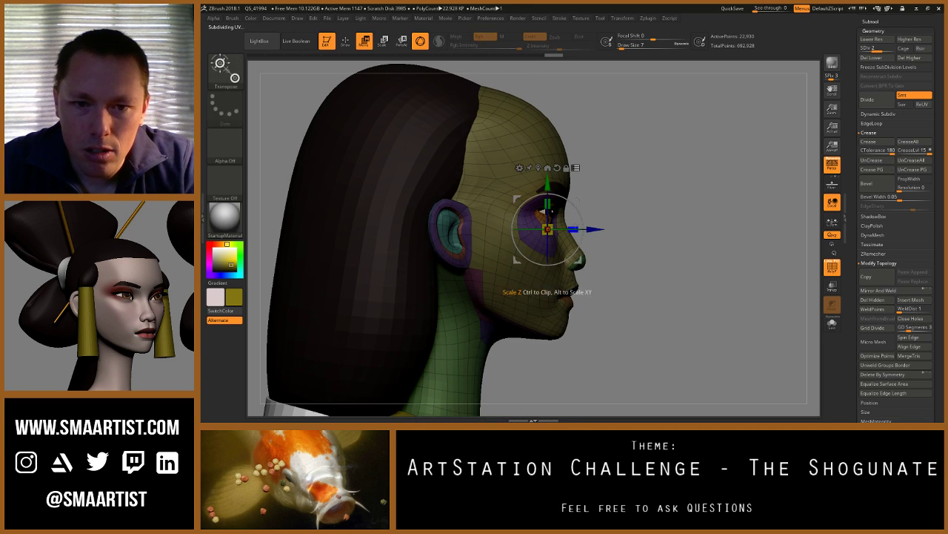
{"action": "left_click_drag", "start_coordinate": [595, 229], "coordinate": [598, 229]}
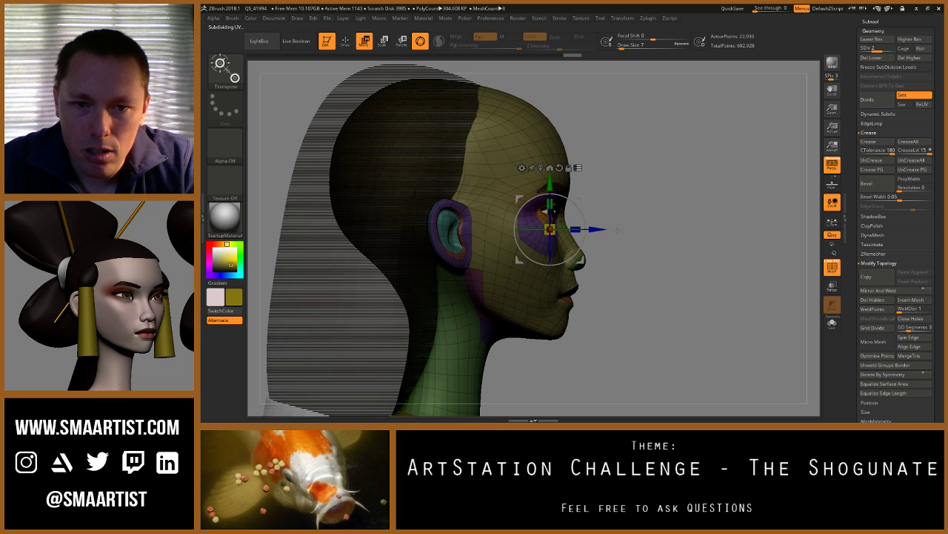
{"action": "mouse_move", "coordinate": [676, 224]}
{"action": "left_mouse_down"}
{"action": "mouse_move", "coordinate": [595, 218]}
{"action": "mouse_move", "coordinate": [638, 219]}
{"action": "mouse_move", "coordinate": [663, 242]}
{"action": "mouse_move", "coordinate": [643, 241]}
{"action": "left_mouse_up"}
{"action": "key", "text": "shift+f"}
{"action": "key", "text": "q"}
{"action": "right_click_drag", "start_coordinate": [643, 240], "coordinate": [669, 233]}
{"action": "left_click", "coordinate": [673, 239], "text": "ctrl"}
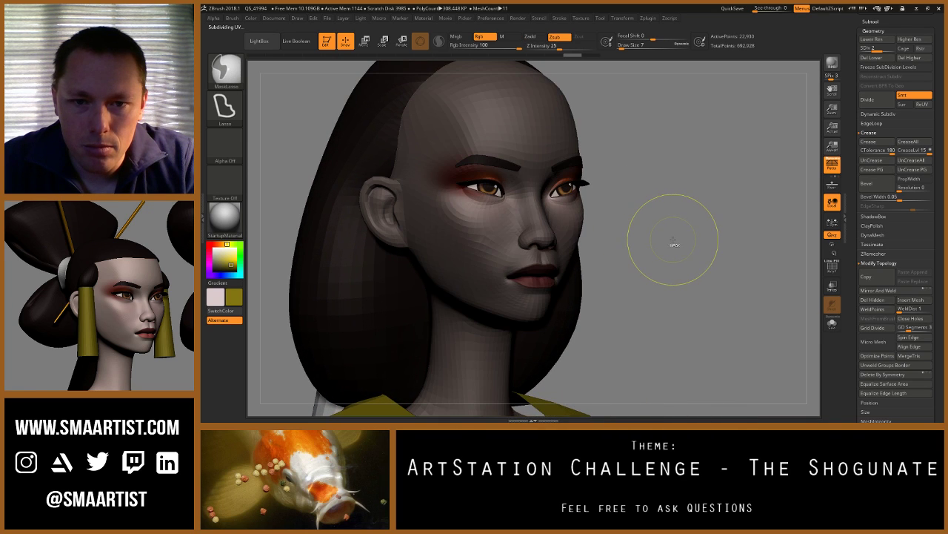
{"action": "key", "text": "ctrl+shift+z"}
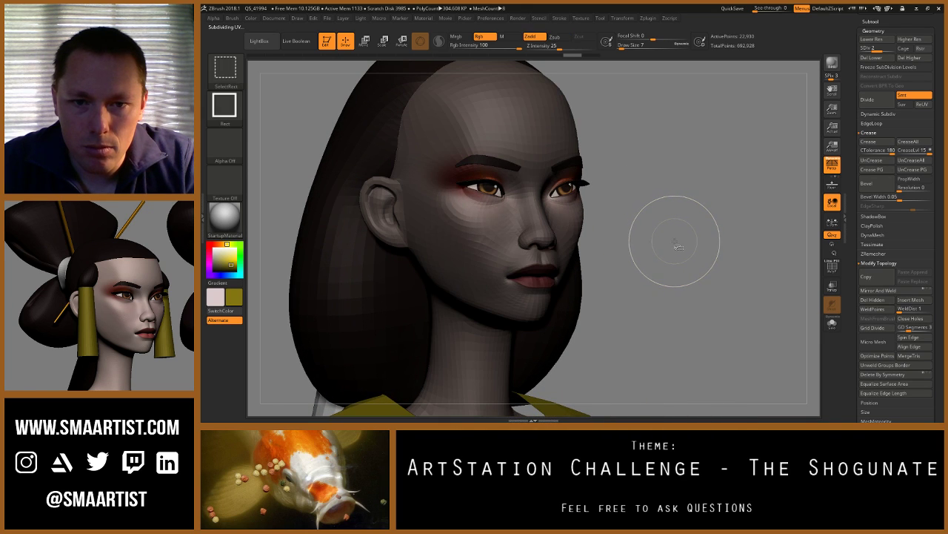
{"action": "key", "text": "ctrl+z"}
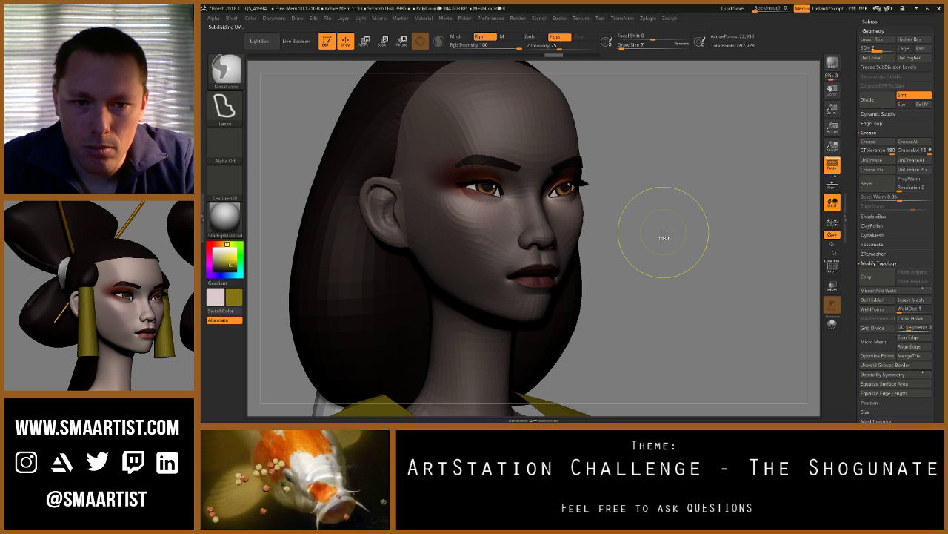
Step: Set the Move brush's Draw Size to 4, lower the head to subdivision level 1 and soften the mask around the area below the eyes
{"action": "scroll", "coordinate": [574, 207], "scroll_direction": "up", "scroll_amount": 5}
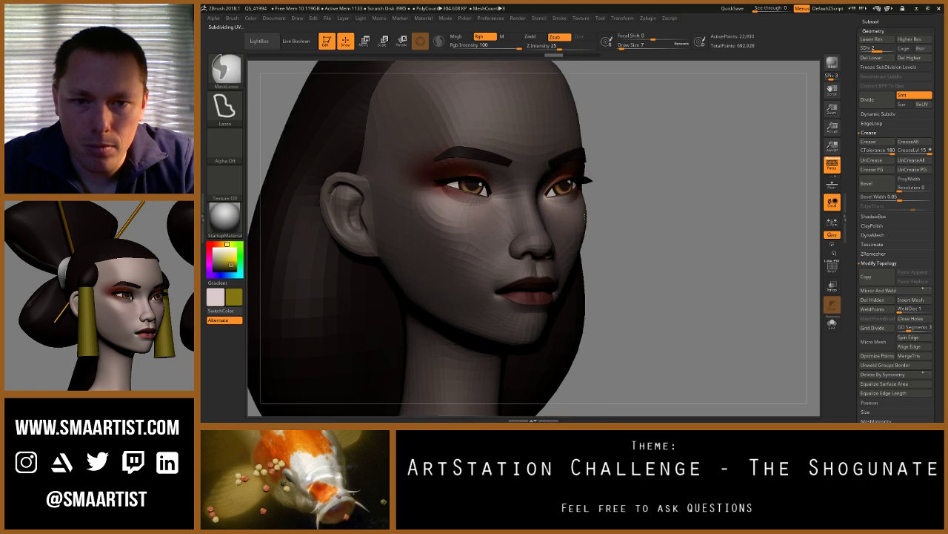
{"action": "key", "text": "s"}
{"action": "left_click_drag", "start_coordinate": [575, 207], "coordinate": [571, 207]}
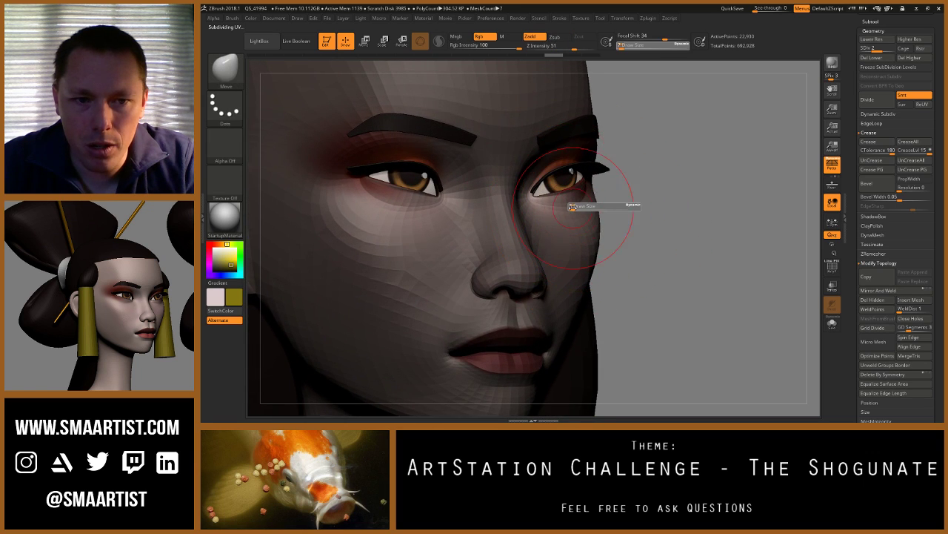
{"action": "key", "text": "shift+d"}
{"action": "left_click", "coordinate": [576, 214], "text": "ctrl"}
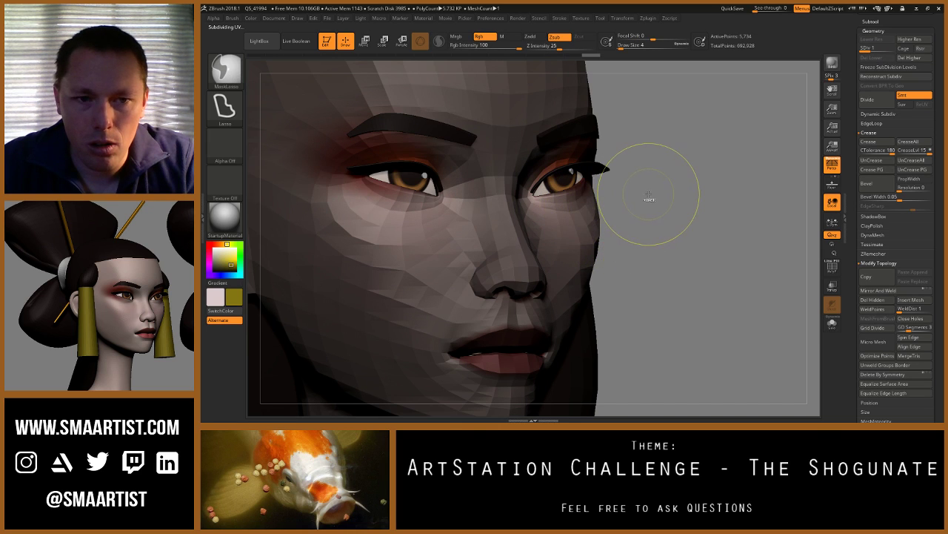
{"action": "left_click_drag", "start_coordinate": [650, 195], "coordinate": [637, 199]}
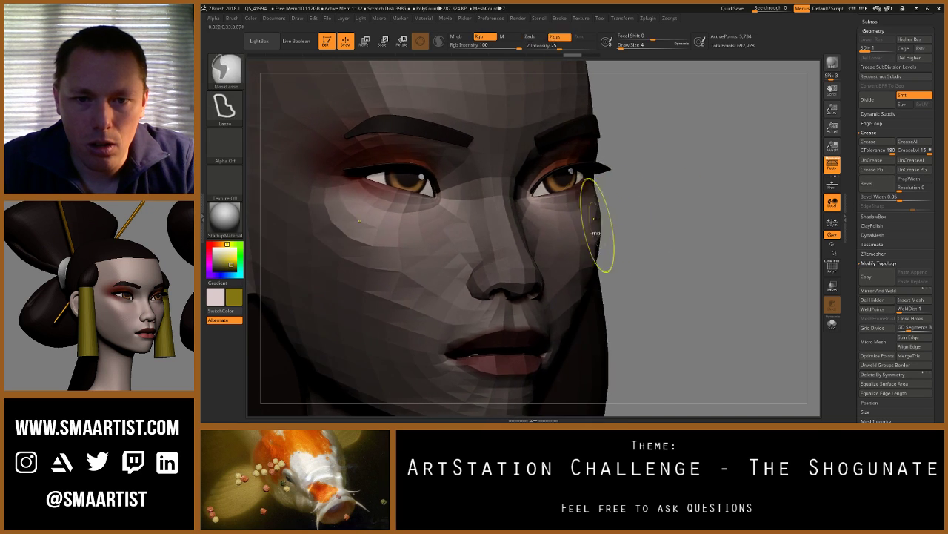
{"action": "left_click", "coordinate": [581, 229], "text": "ctrl"}
{"action": "left_click", "coordinate": [578, 228], "text": "ctrl"}
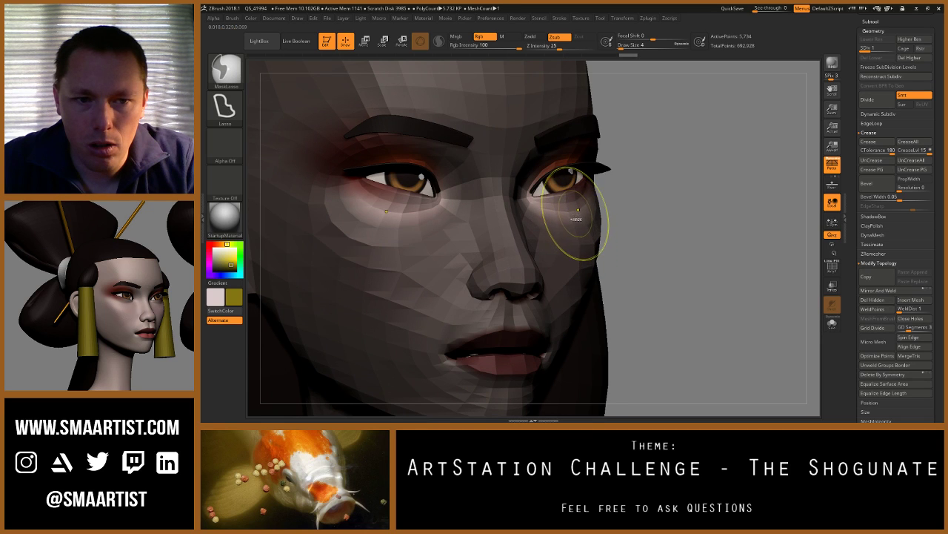
Step: Return the head to subdivision level 3 and clear its mask after checking the area below the eyes with the Move gizmo
{"action": "mouse_move", "coordinate": [646, 186]}
{"action": "left_mouse_down"}
{"action": "mouse_move", "coordinate": [653, 183]}
{"action": "mouse_move", "coordinate": [641, 183]}
{"action": "mouse_move", "coordinate": [631, 210]}
{"action": "left_mouse_up"}
{"action": "key", "text": "w"}
{"action": "key", "text": "ctrl+d"}
{"action": "left_click_drag", "start_coordinate": [683, 186], "coordinate": [669, 182]}
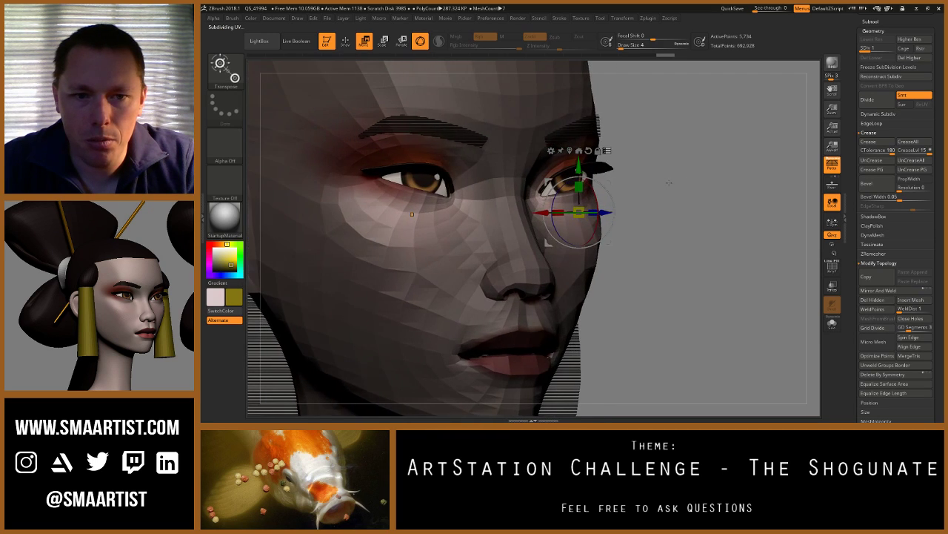
{"action": "key", "text": "q"}
{"action": "right_click_drag", "start_coordinate": [671, 187], "coordinate": [636, 183], "text": "ctrl"}
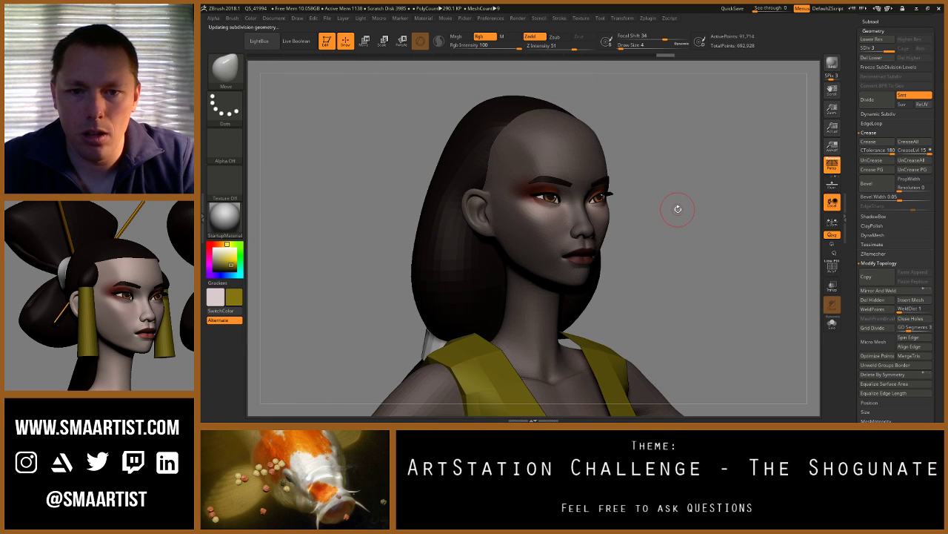
{"action": "key", "text": "shift+f"}
{"action": "key", "text": "shift+f"}
{"action": "mouse_move", "coordinate": [676, 214]}
{"action": "left_mouse_down", "text": "ctrl"}
{"action": "mouse_move", "coordinate": [699, 233]}
{"action": "mouse_move", "coordinate": [679, 223]}
{"action": "mouse_move", "coordinate": [689, 221]}
{"action": "left_mouse_up", "text": "ctrl"}
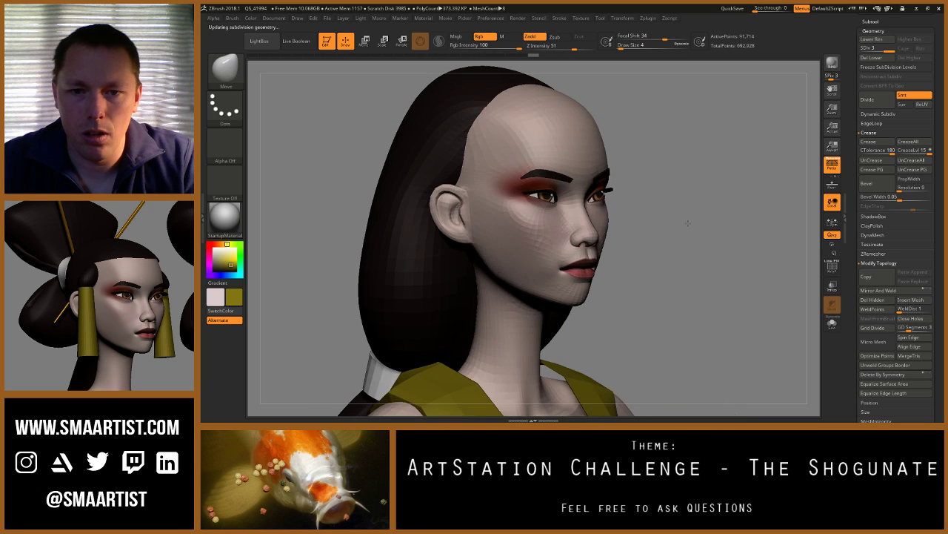
Step: Compare the face before and after the changes below the eyes by stepping through the undo history from both sides
{"action": "left_click", "coordinate": [694, 226], "text": "ctrl"}
{"action": "key", "text": "shift+d"}
{"action": "key", "text": "shift+d"}
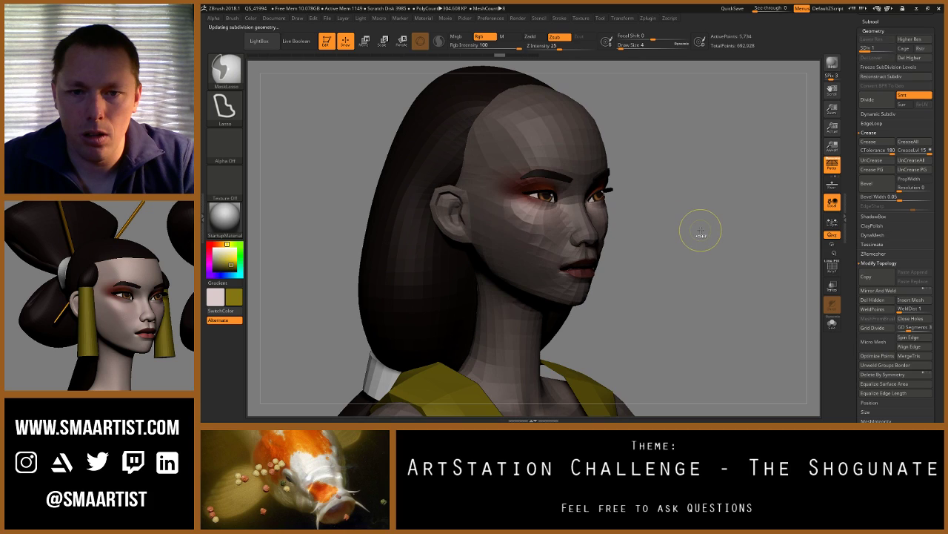
{"action": "key", "text": "ctrl+shift"}
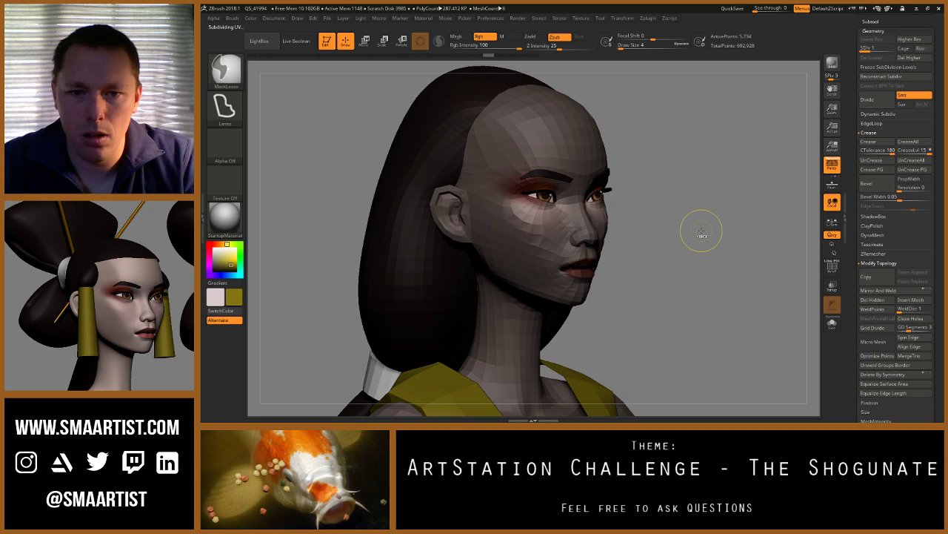
{"action": "key", "text": "ctrl+shift"}
{"action": "left_click_drag", "start_coordinate": [692, 223], "coordinate": [653, 223]}
{"action": "key", "text": "d"}
{"action": "key", "text": "ctrl+shift"}
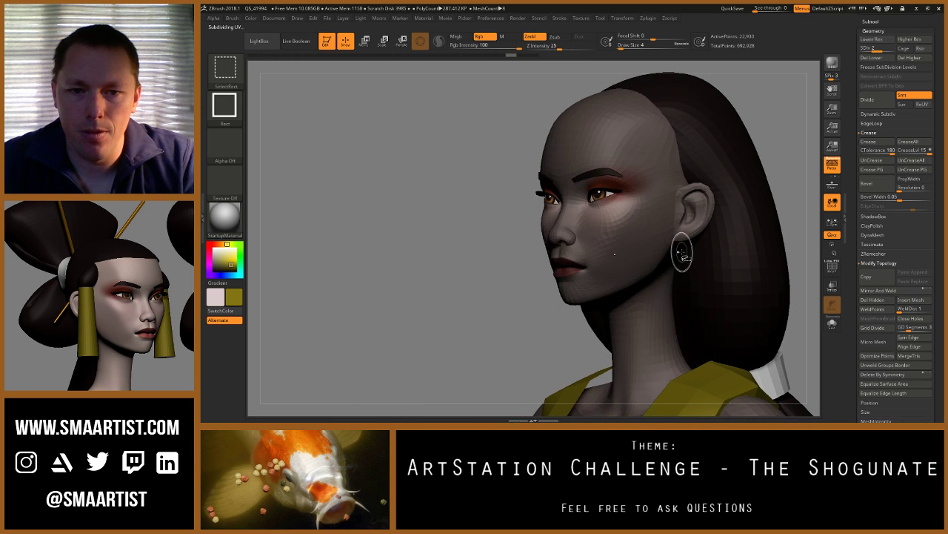
{"action": "key", "text": "ctrl"}
{"action": "key", "text": "ctrl+z"}
{"action": "key", "text": "ctrl+z"}
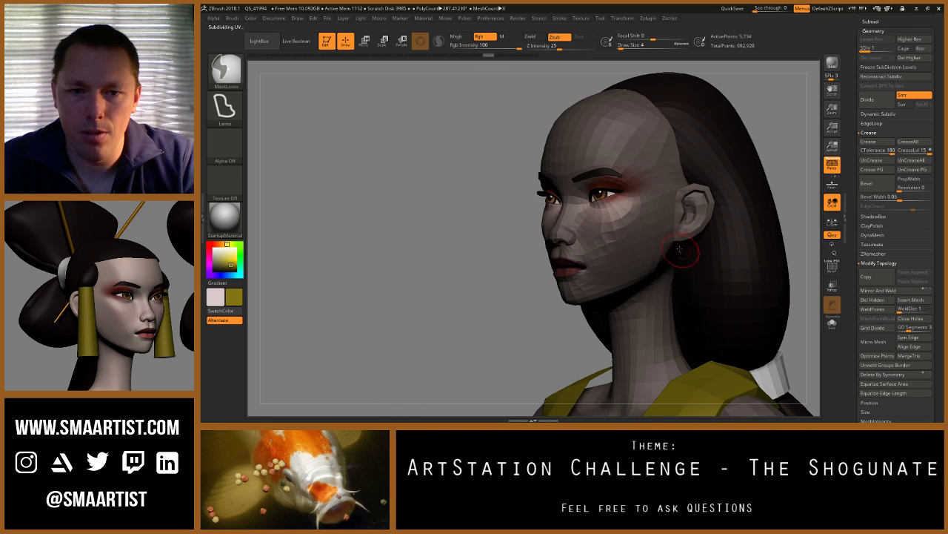
{"action": "left_click_drag", "start_coordinate": [681, 252], "coordinate": [710, 247]}
{"action": "right_click_drag", "start_coordinate": [710, 248], "coordinate": [675, 225]}
{"action": "key", "text": "d"}
{"action": "key", "text": "d"}
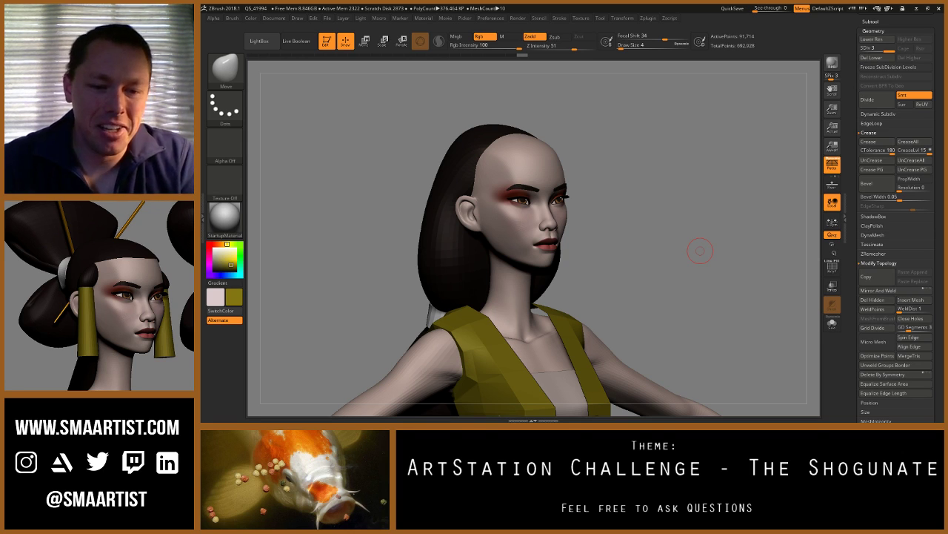
Step: Try pulling the mouth corners up into a broad smile with the Move brush at Draw Size 9, and undo it
{"action": "mouse_move", "coordinate": [604, 286]}
{"action": "right_mouse_down"}
{"action": "mouse_move", "coordinate": [614, 286]}
{"action": "mouse_move", "coordinate": [589, 256]}
{"action": "mouse_move", "coordinate": [600, 207]}
{"action": "right_mouse_up"}
{"action": "mouse_move", "coordinate": [600, 207]}
{"action": "left_mouse_down"}
{"action": "mouse_move", "coordinate": [511, 212]}
{"action": "mouse_move", "coordinate": [574, 192]}
{"action": "mouse_move", "coordinate": [610, 137]}
{"action": "mouse_move", "coordinate": [612, 197]}
{"action": "left_mouse_up"}
{"action": "mouse_move", "coordinate": [612, 197]}
{"action": "right_mouse_down", "text": "ctrl"}
{"action": "mouse_move", "coordinate": [688, 277]}
{"action": "mouse_move", "coordinate": [696, 268]}
{"action": "mouse_move", "coordinate": [660, 263]}
{"action": "mouse_move", "coordinate": [689, 241]}
{"action": "mouse_move", "coordinate": [693, 260]}
{"action": "right_mouse_up", "text": "ctrl"}
{"action": "mouse_move", "coordinate": [694, 260]}
{"action": "left_mouse_down"}
{"action": "mouse_move", "coordinate": [571, 289]}
{"action": "mouse_move", "coordinate": [558, 253]}
{"action": "left_mouse_up"}
{"action": "key", "text": "s"}
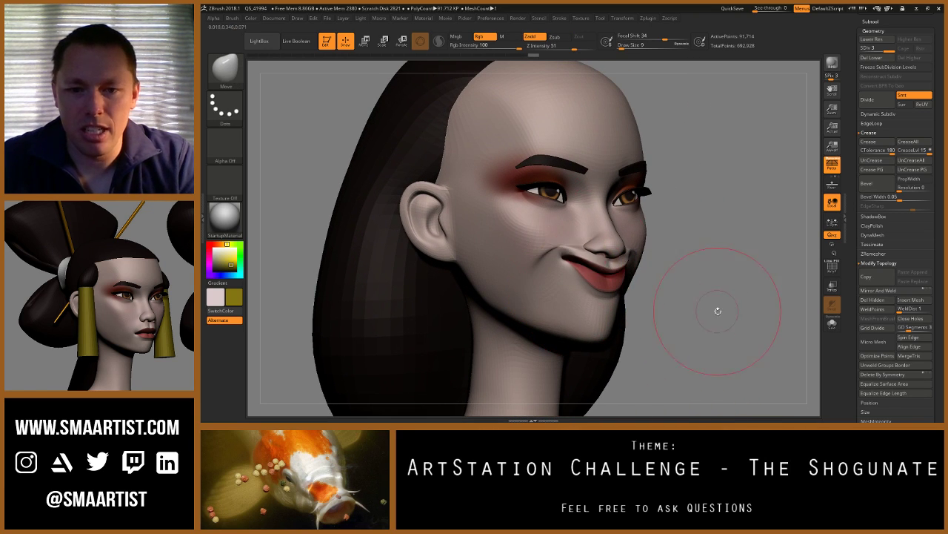
{"action": "left_click_drag", "start_coordinate": [718, 309], "coordinate": [640, 327]}
{"action": "key", "text": "ctrl+z"}
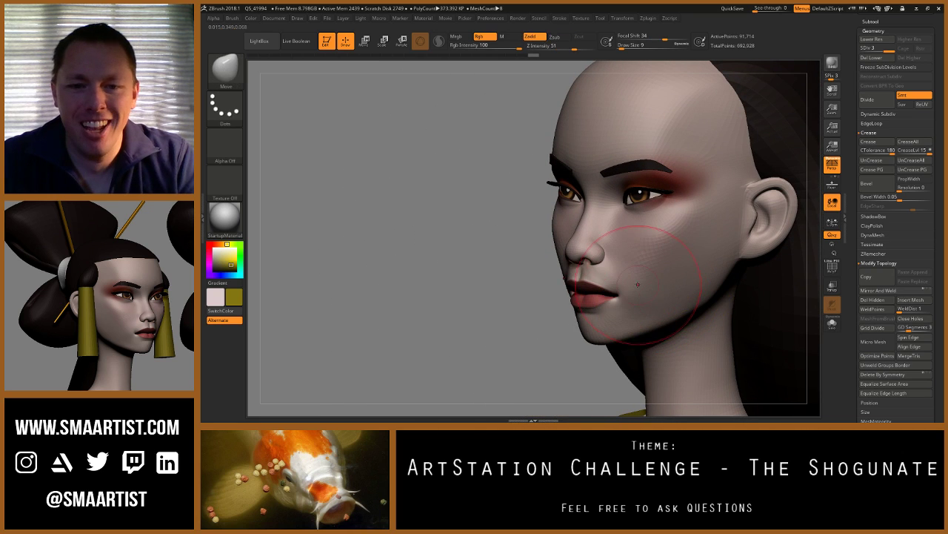
Step: Try subtler lifts of the mouth corners with the Move brush from both three-quarter views, undoing each attempt
{"action": "left_click_drag", "start_coordinate": [617, 297], "coordinate": [674, 236]}
{"action": "left_click_drag", "start_coordinate": [723, 300], "coordinate": [751, 344]}
{"action": "left_click_drag", "start_coordinate": [782, 314], "coordinate": [667, 295], "text": "alt"}
{"action": "key", "text": "ctrl+z"}
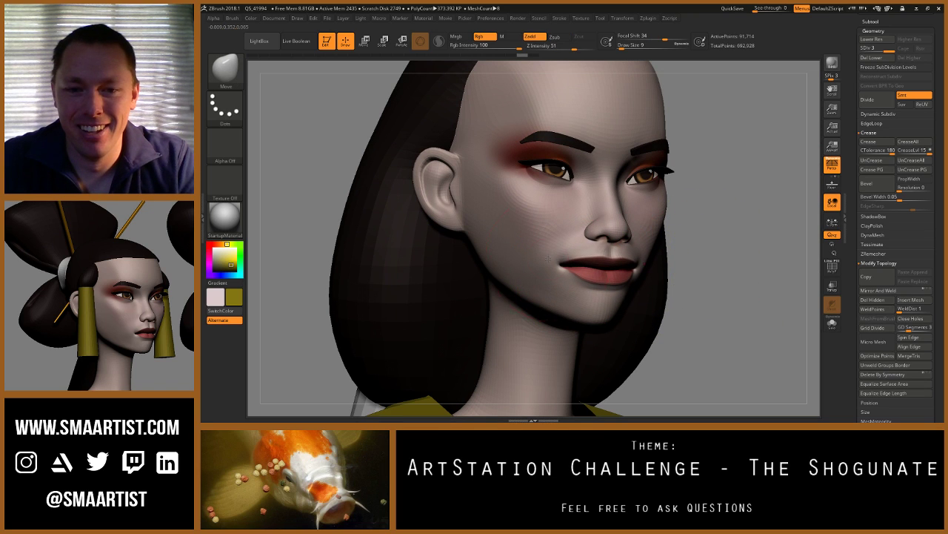
{"action": "key", "text": "ctrl+z"}
{"action": "left_click_drag", "start_coordinate": [564, 268], "coordinate": [561, 251]}
{"action": "left_click_drag", "start_coordinate": [671, 348], "coordinate": [564, 337]}
{"action": "key", "text": "ctrl+z"}
Step: Reduce the Move brush's Draw Size to 5, try raising the mouth corners again, and undo the strokes
{"action": "left_click_drag", "start_coordinate": [625, 274], "coordinate": [630, 276]}
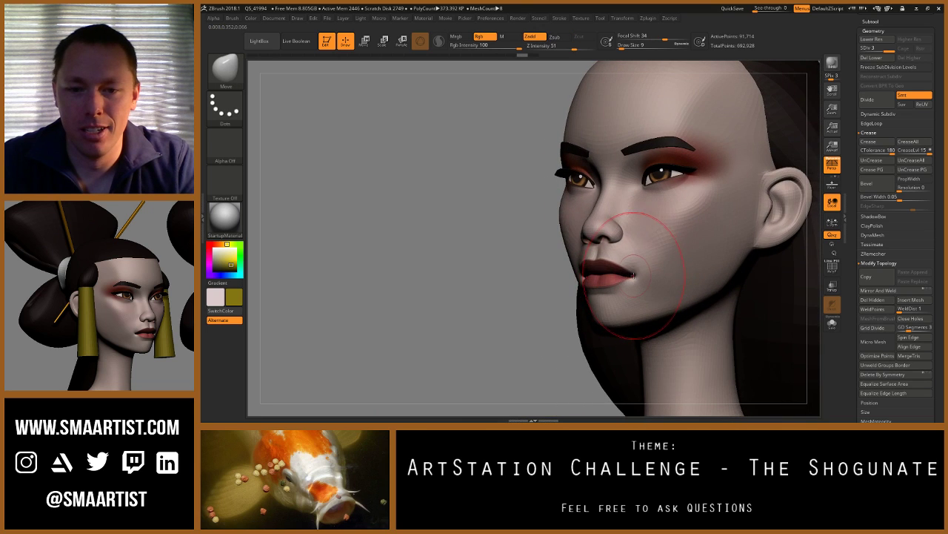
{"action": "key", "text": "s"}
{"action": "left_click", "coordinate": [633, 275]}
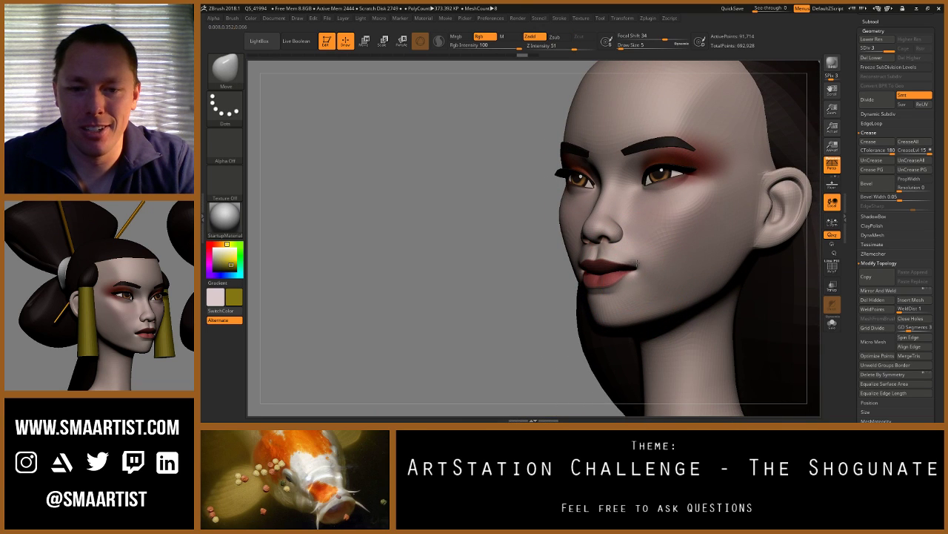
{"action": "left_click_drag", "start_coordinate": [545, 282], "coordinate": [689, 280]}
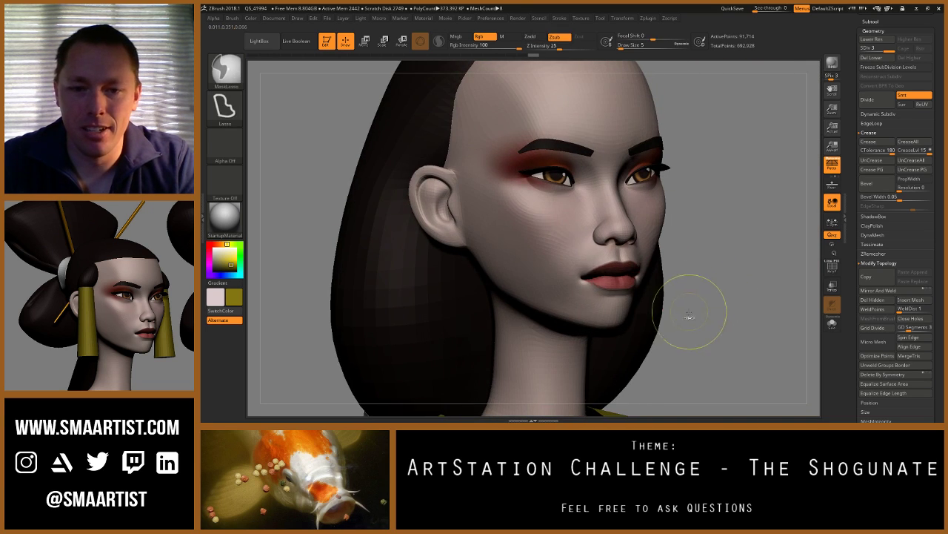
{"action": "right_click_drag", "start_coordinate": [574, 292], "coordinate": [595, 298]}
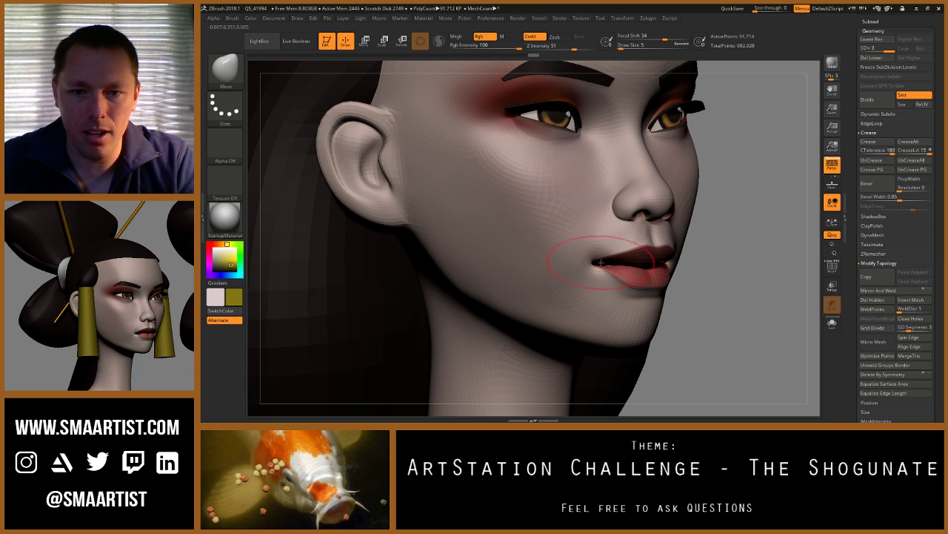
{"action": "left_click_drag", "start_coordinate": [600, 254], "coordinate": [597, 246]}
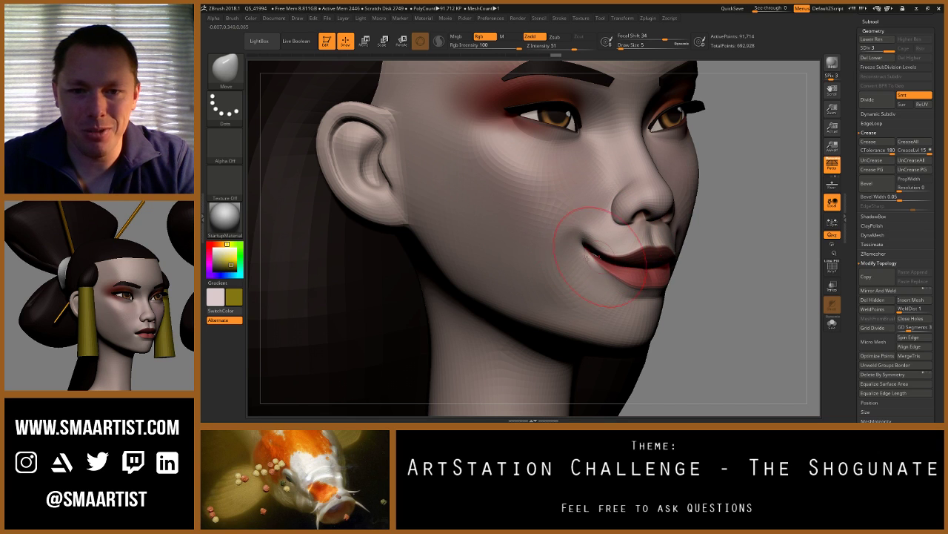
{"action": "mouse_move", "coordinate": [599, 250]}
{"action": "right_mouse_down"}
{"action": "mouse_move", "coordinate": [593, 255]}
{"action": "mouse_move", "coordinate": [608, 248]}
{"action": "right_mouse_up"}
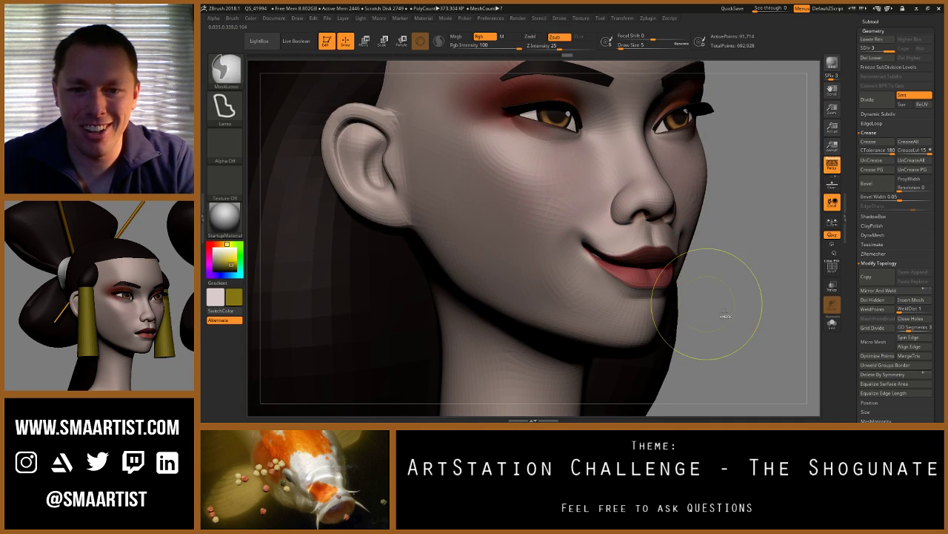
{"action": "key", "text": "ctrl+z"}
{"action": "key", "text": "ctrl+z"}
Step: Mask the head from the front with a Transpose topological mask, leaving only the area around the mouth corners unmasked
{"action": "mouse_move", "coordinate": [733, 320]}
{"action": "right_mouse_down", "text": "ctrl"}
{"action": "mouse_move", "coordinate": [643, 285]}
{"action": "mouse_move", "coordinate": [570, 284]}
{"action": "mouse_move", "coordinate": [590, 311]}
{"action": "right_mouse_up", "text": "ctrl"}
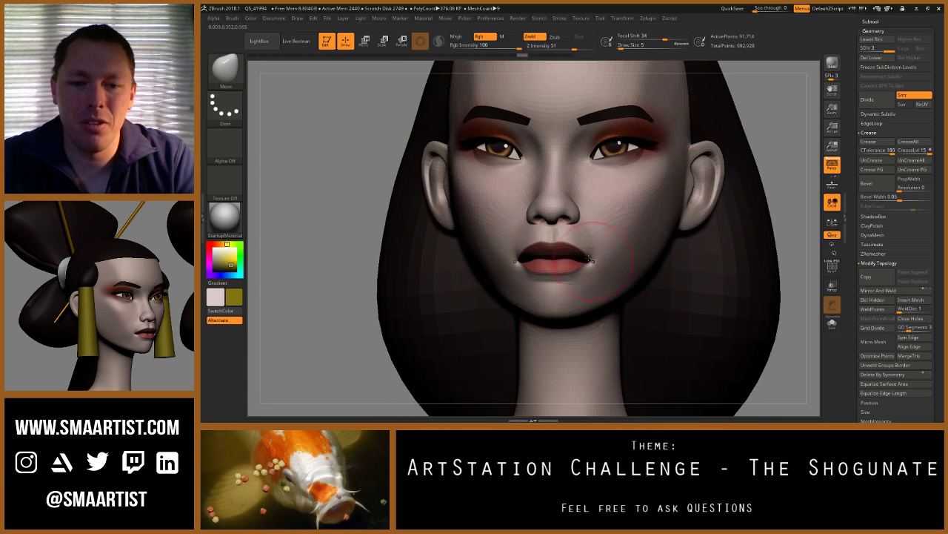
{"action": "key", "text": "w"}
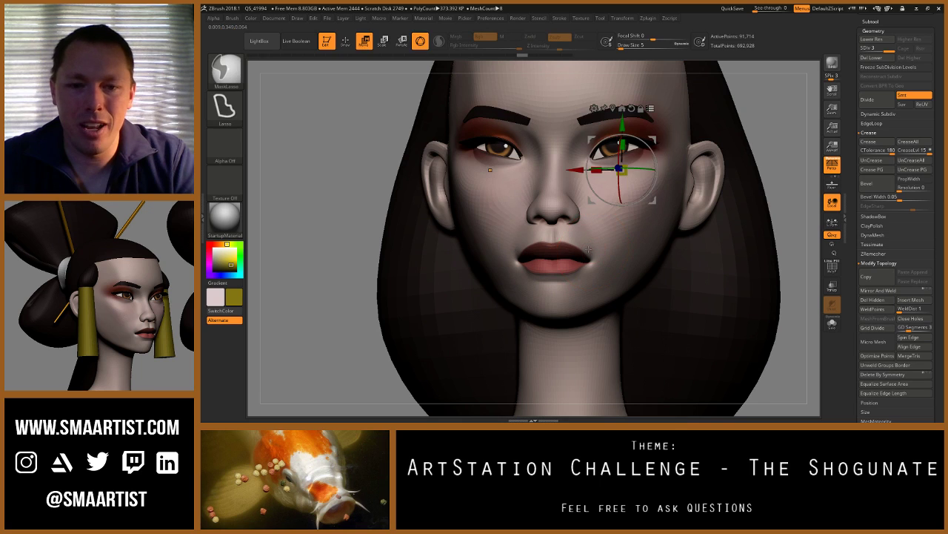
{"action": "left_click_drag", "start_coordinate": [596, 256], "coordinate": [583, 254], "text": "ctrl"}
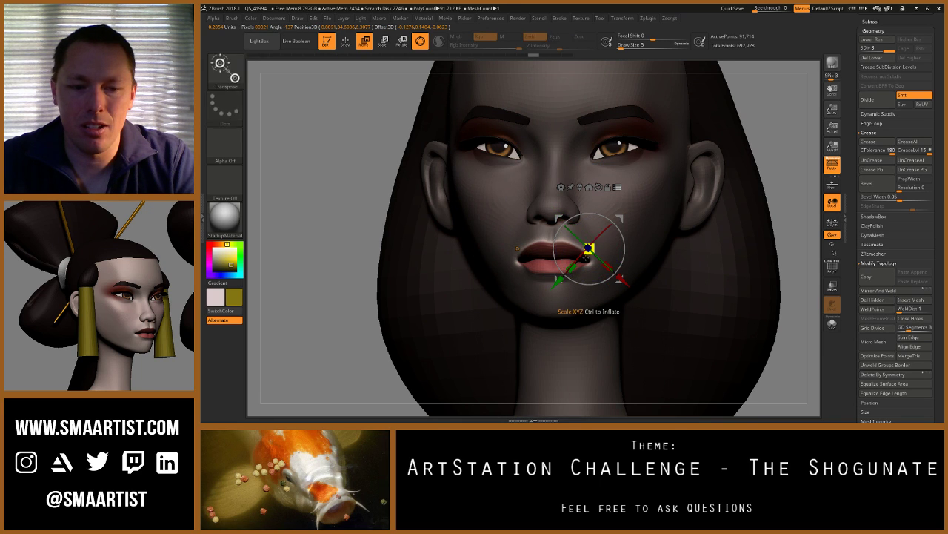
{"action": "key", "text": "q"}
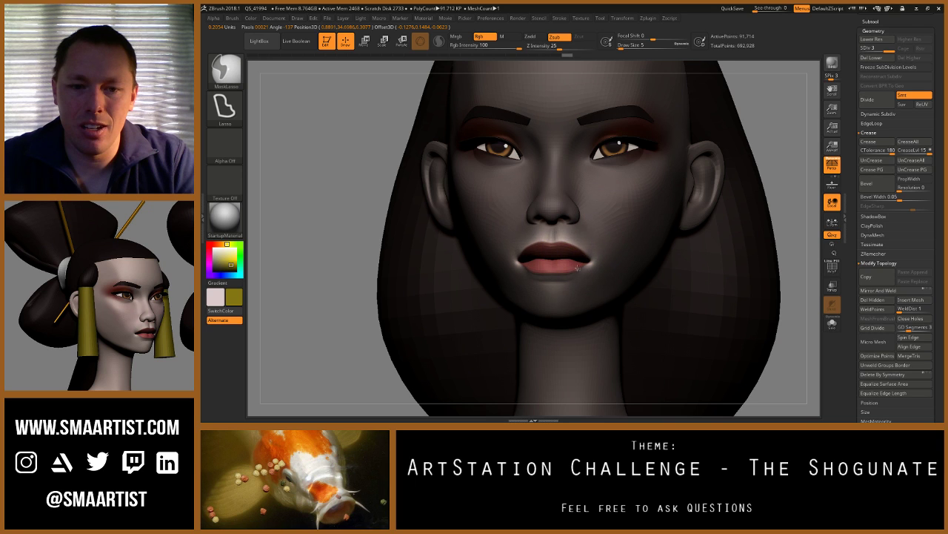
Step: Reset the Move gizmo's orientation and try nudging the unmasked mouth corners upward, checking them from the side and front
{"action": "key", "text": "w"}
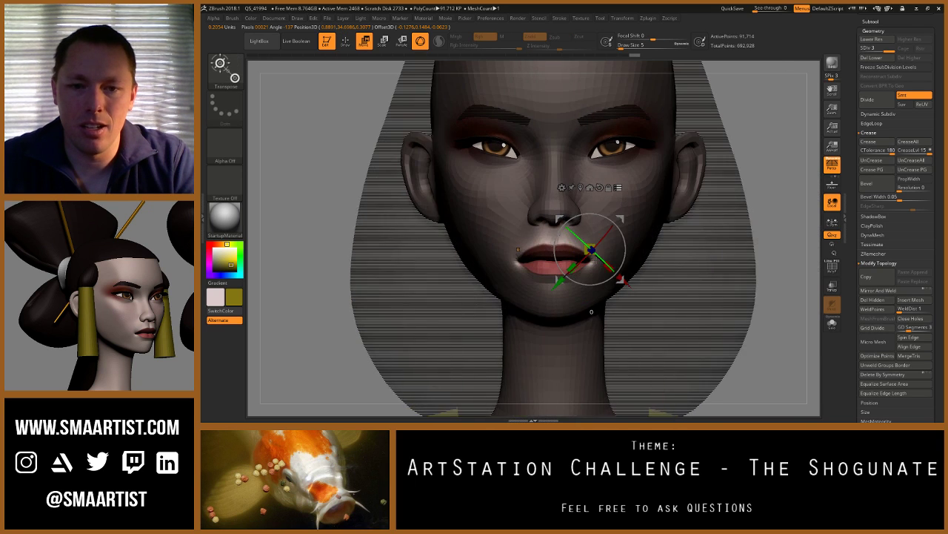
{"action": "left_click", "coordinate": [618, 188]}
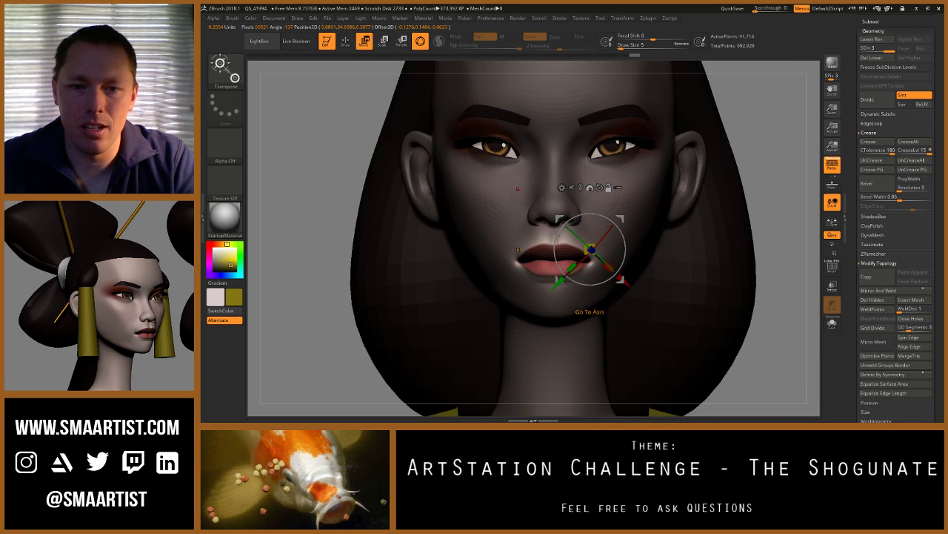
{"action": "left_click", "coordinate": [599, 187]}
{"action": "left_click_drag", "start_coordinate": [590, 202], "coordinate": [590, 198]}
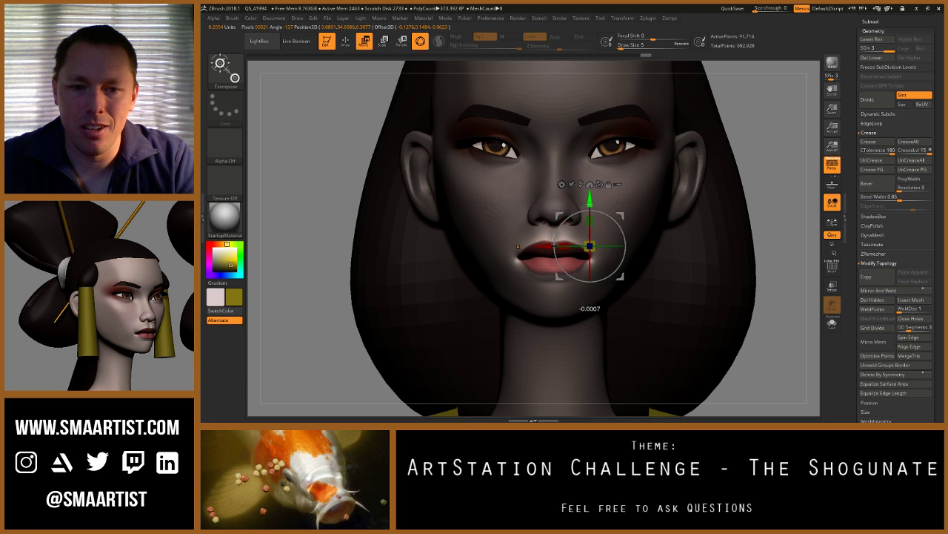
{"action": "right_click_drag", "start_coordinate": [643, 267], "coordinate": [566, 268]}
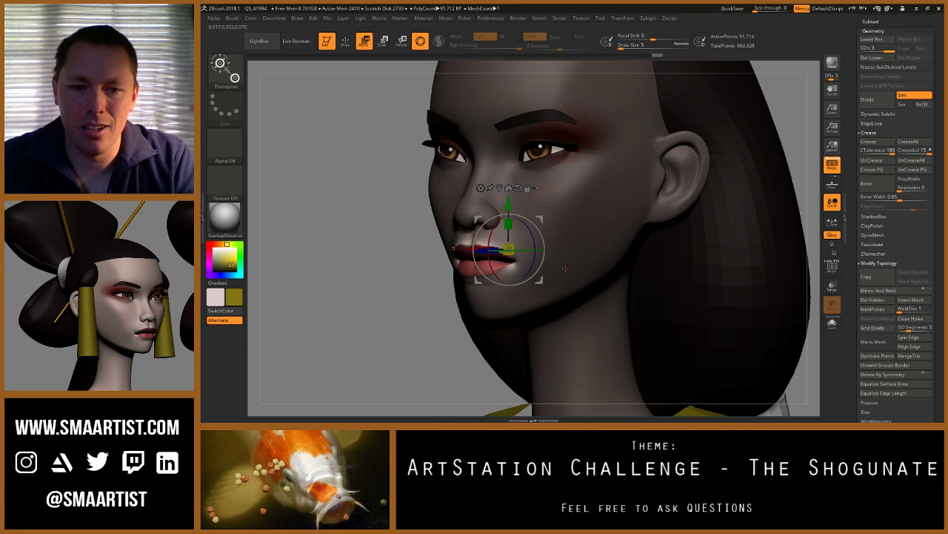
{"action": "left_click_drag", "start_coordinate": [566, 268], "coordinate": [561, 238]}
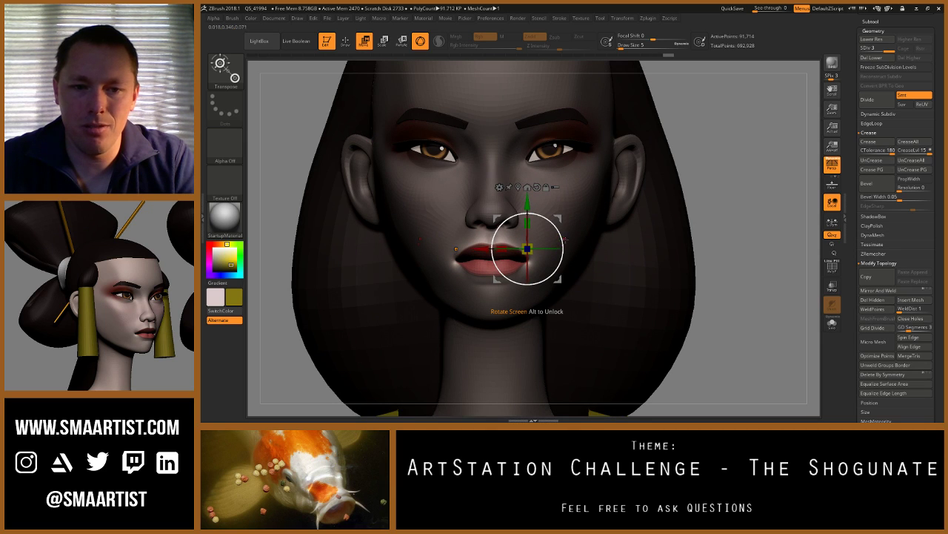
Step: Try adding a topological mask through the centre of the lips and chin, and try inverting the head mask
{"action": "left_click_drag", "start_coordinate": [489, 213], "coordinate": [487, 267], "text": "ctrl"}
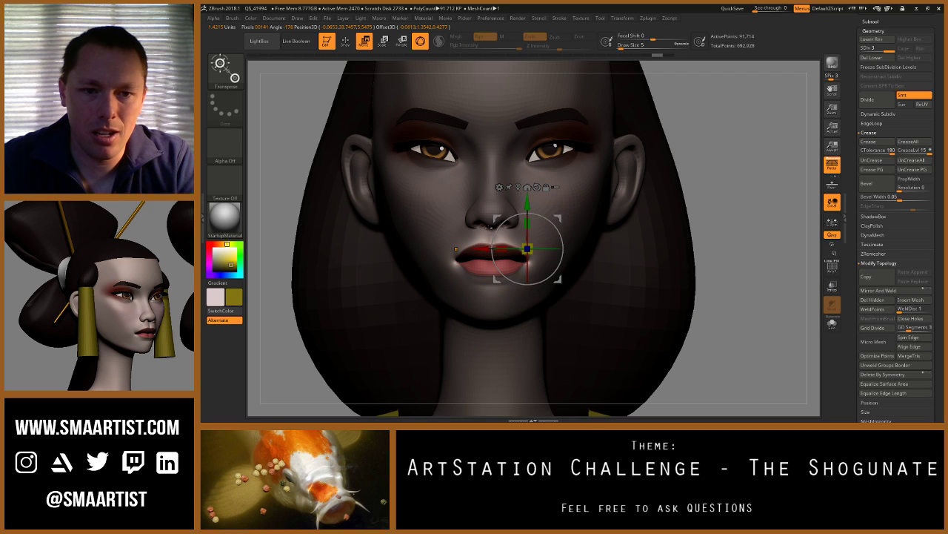
{"action": "key", "text": "q"}
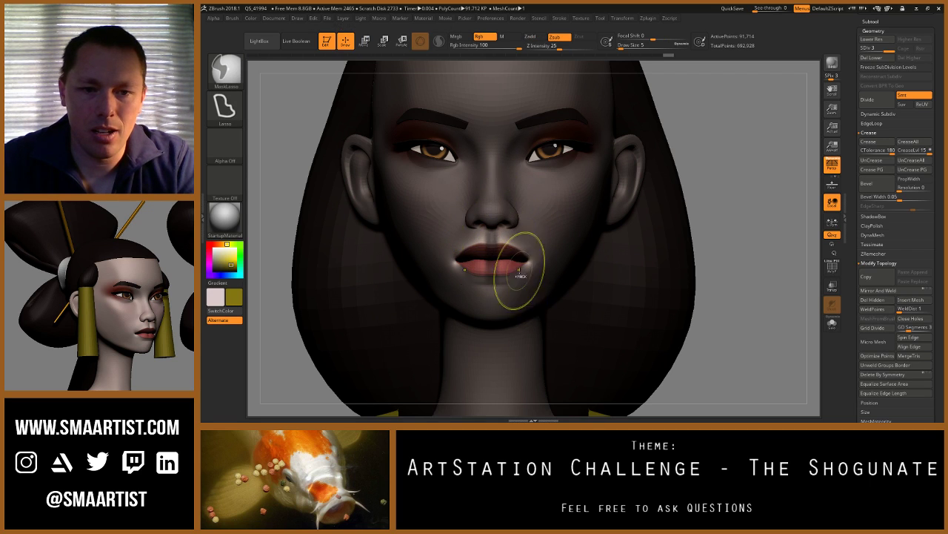
{"action": "key", "text": "w"}
{"action": "left_click_drag", "start_coordinate": [511, 281], "coordinate": [492, 298], "text": "ctrl"}
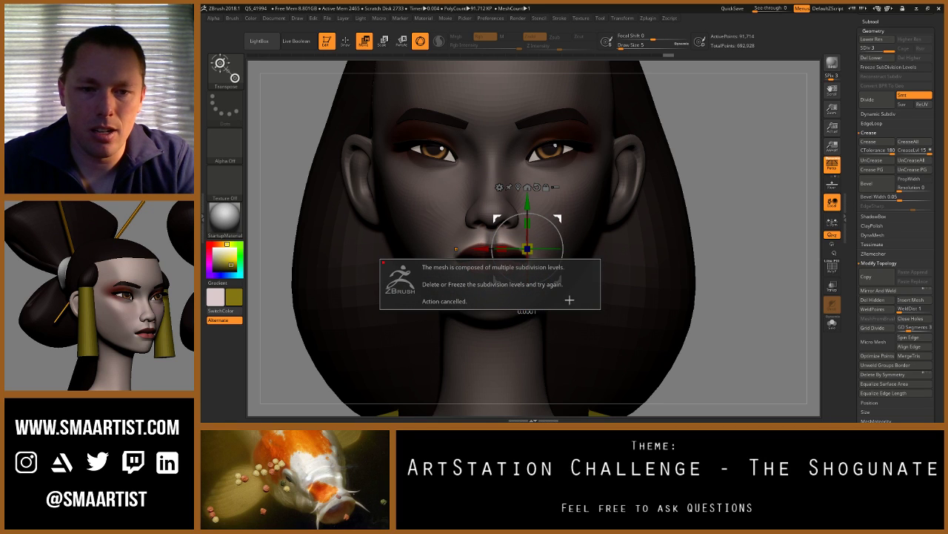
{"action": "key", "text": "q"}
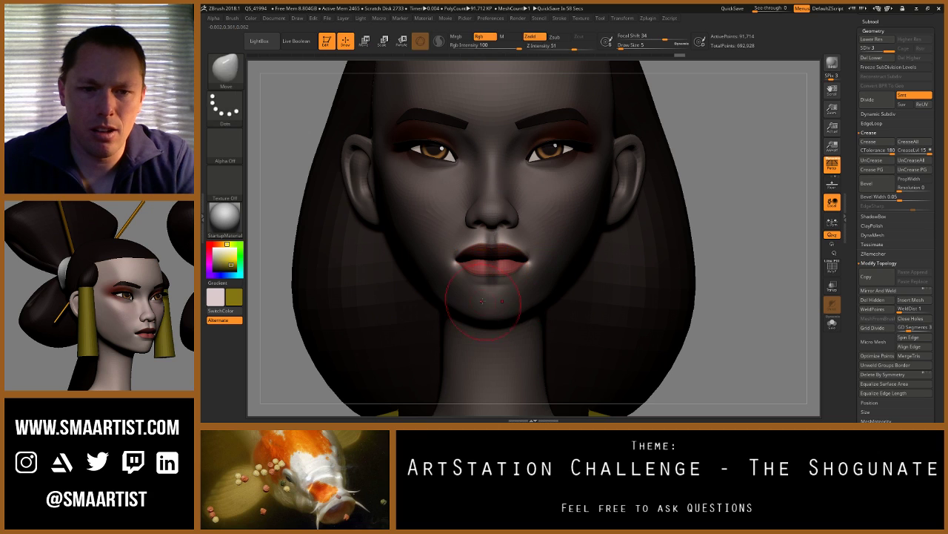
{"action": "left_click", "coordinate": [729, 363], "text": "ctrl"}
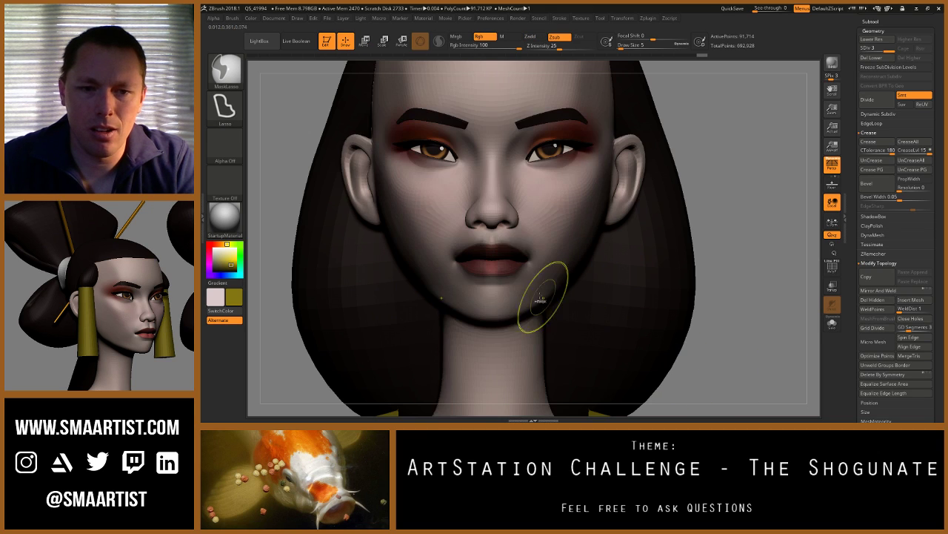
{"action": "left_click", "coordinate": [707, 366], "text": "ctrl"}
{"action": "key", "text": "w"}
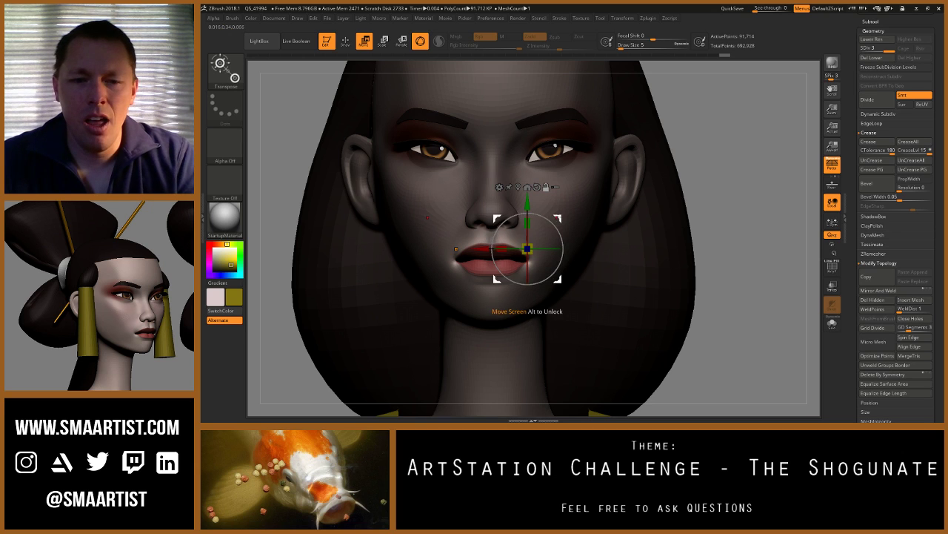
Step: Recentre the gizmo on the mouth, switch to the Transpose line, and try positioning it horizontally across the lips
{"action": "left_click", "coordinate": [518, 188]}
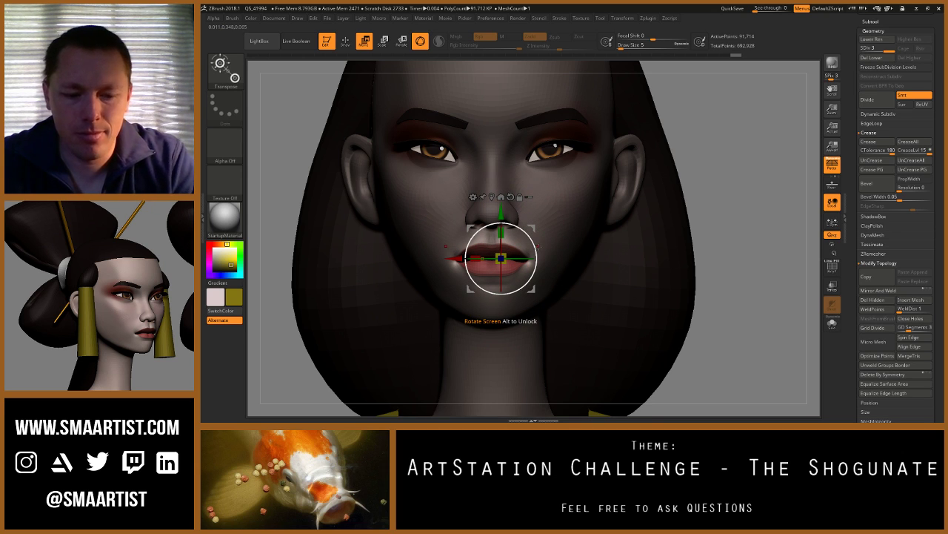
{"action": "key", "text": "y"}
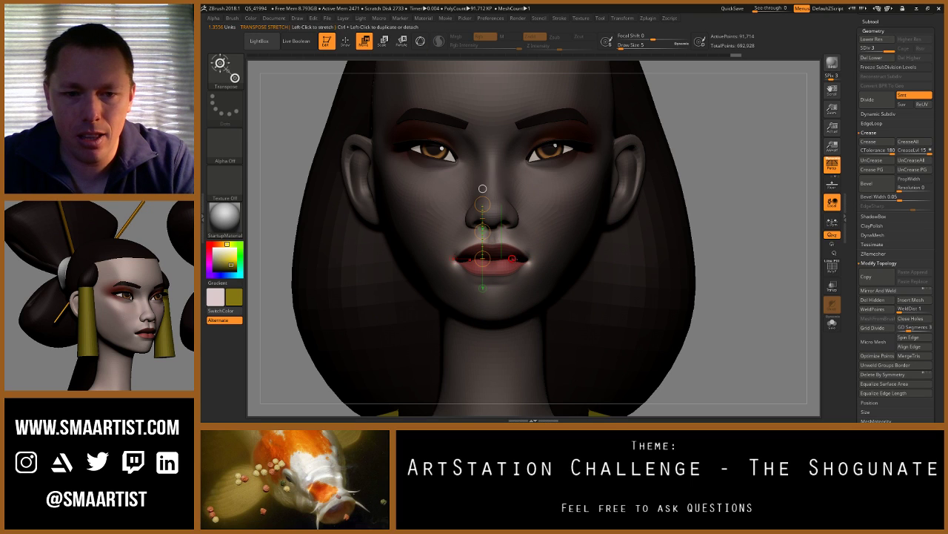
{"action": "left_click_drag", "start_coordinate": [528, 258], "coordinate": [431, 259]}
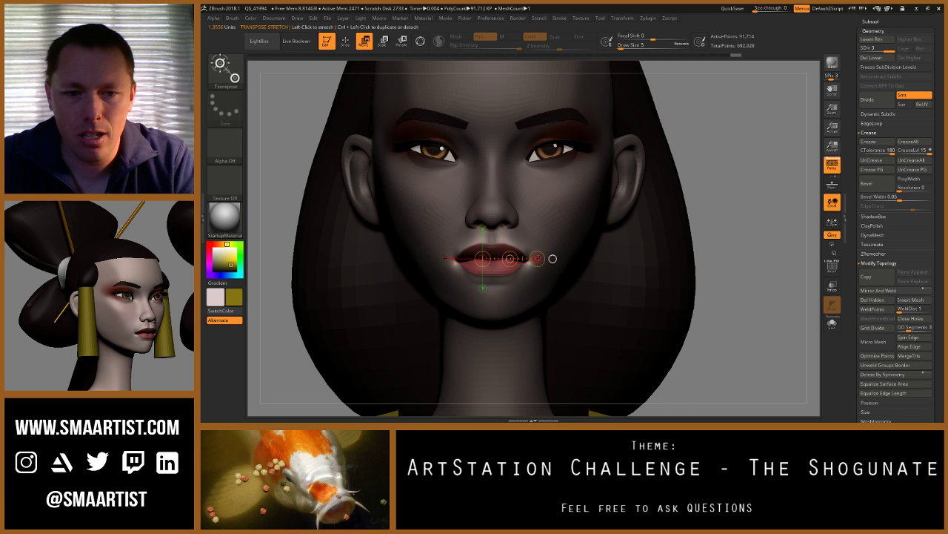
{"action": "mouse_move", "coordinate": [553, 259]}
{"action": "left_mouse_down"}
{"action": "mouse_move", "coordinate": [585, 259]}
{"action": "mouse_move", "coordinate": [569, 258]}
{"action": "left_mouse_up"}
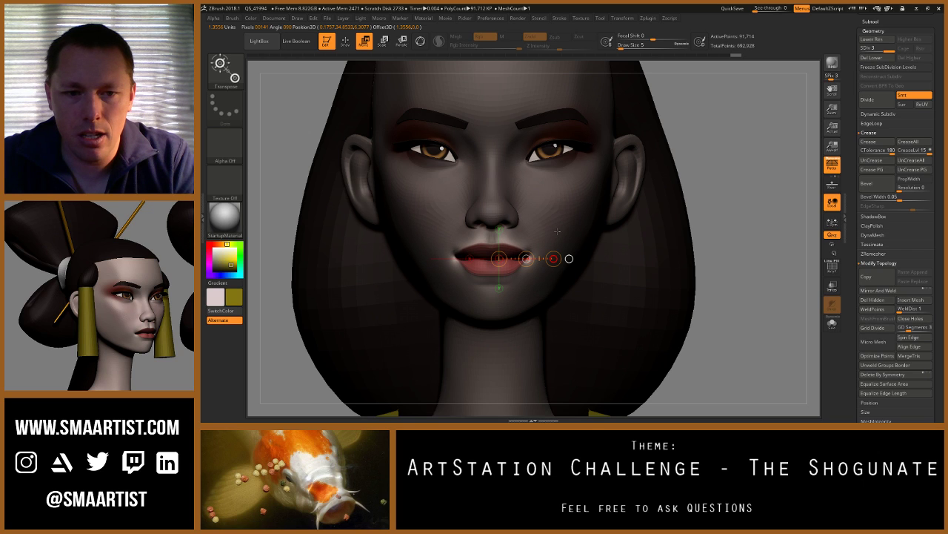
Step: Try lifting the unmasked mouth corner into a slight smile with the Move brush, and clear the head mask
{"action": "key", "text": "q"}
{"action": "right_click_drag", "start_coordinate": [557, 232], "coordinate": [587, 233]}
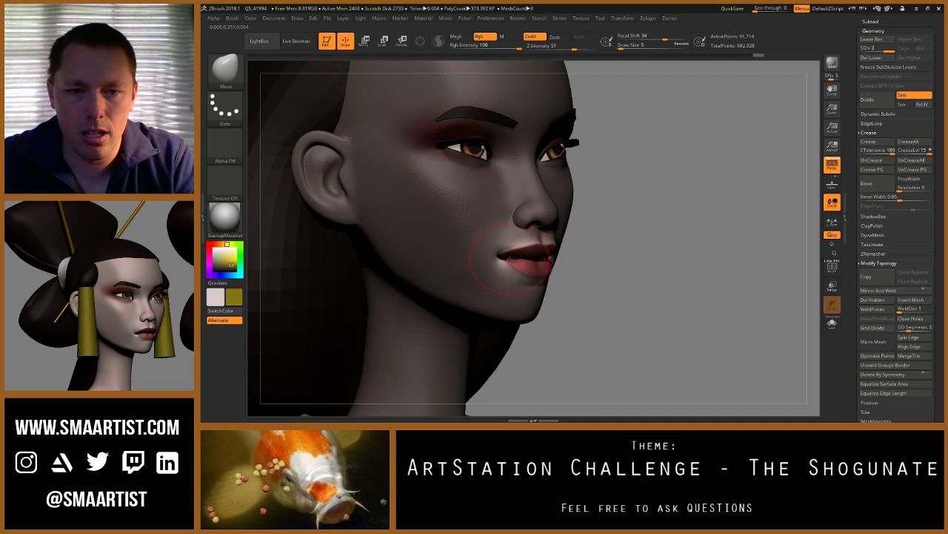
{"action": "left_click_drag", "start_coordinate": [523, 261], "coordinate": [526, 264]}
{"action": "right_click_drag", "start_coordinate": [554, 279], "coordinate": [569, 273], "text": "ctrl"}
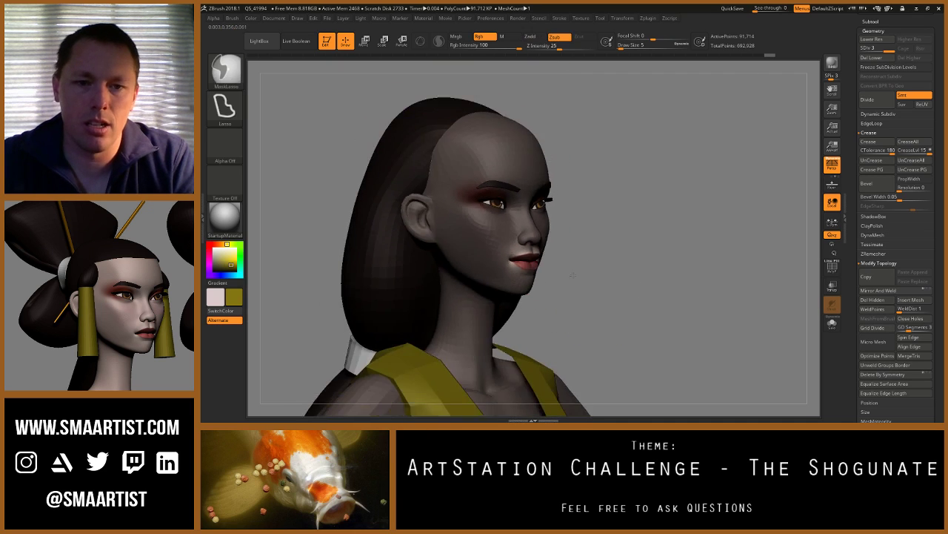
{"action": "mouse_move", "coordinate": [659, 264]}
{"action": "right_mouse_down"}
{"action": "mouse_move", "coordinate": [635, 262]}
{"action": "mouse_move", "coordinate": [643, 262]}
{"action": "right_mouse_up"}
{"action": "left_click_drag", "start_coordinate": [701, 225], "coordinate": [714, 254], "text": "ctrl"}
{"action": "mouse_move", "coordinate": [715, 253]}
{"action": "right_mouse_down"}
{"action": "mouse_move", "coordinate": [572, 259]}
{"action": "mouse_move", "coordinate": [581, 295]}
{"action": "right_mouse_up"}
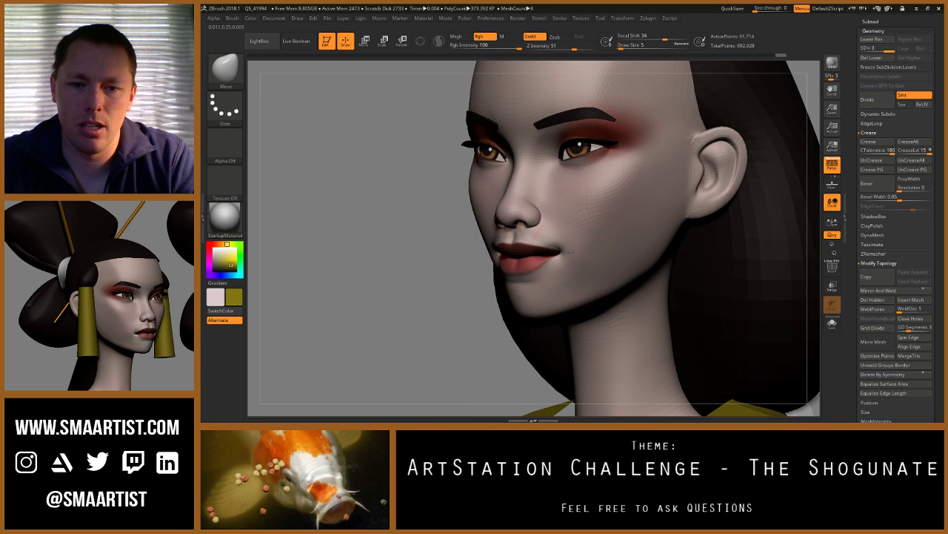
Step: Check the lifted mouth corners from the front and from the opposite three-quarter view
{"action": "right_click_drag", "start_coordinate": [572, 252], "coordinate": [558, 254]}
{"action": "key", "text": "s"}
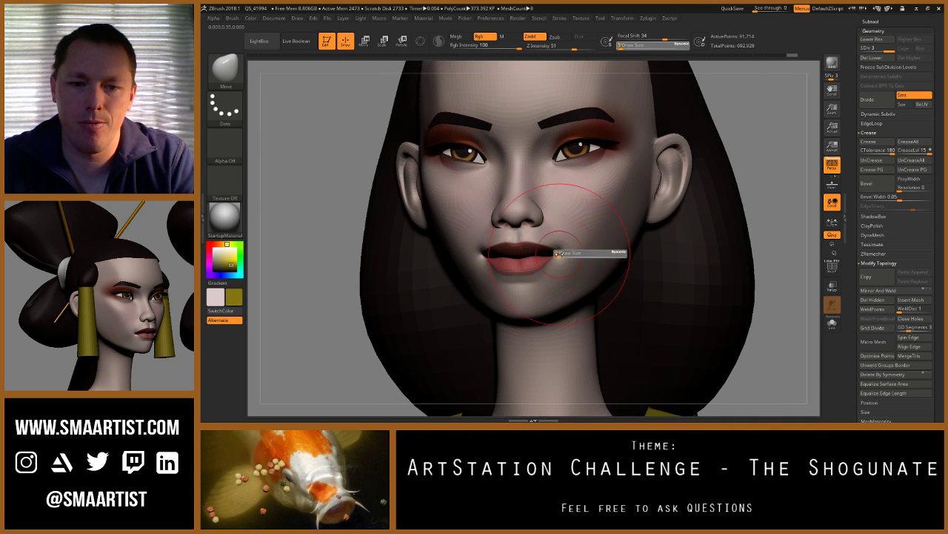
{"action": "left_click", "coordinate": [558, 253]}
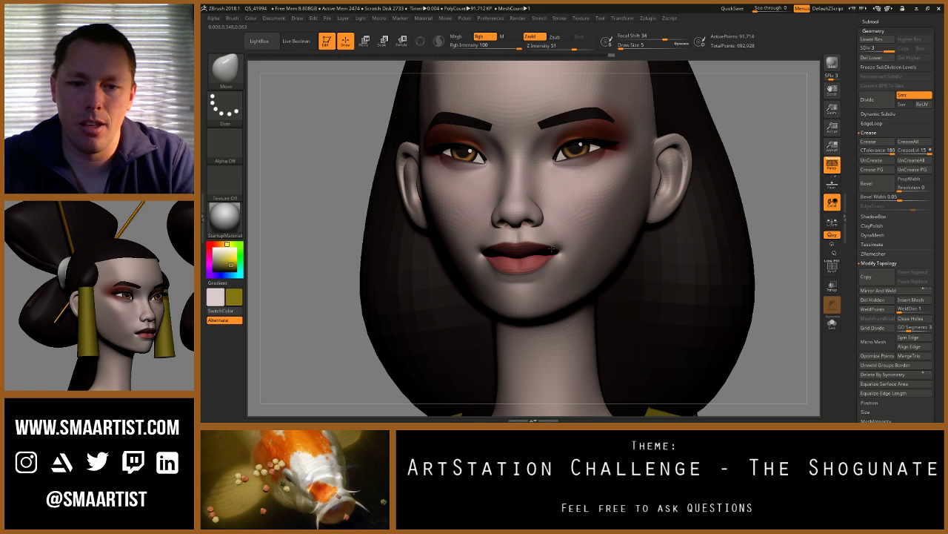
{"action": "key", "text": "ctrl"}
{"action": "mouse_move", "coordinate": [565, 247]}
{"action": "right_mouse_down", "text": "ctrl"}
{"action": "mouse_move", "coordinate": [571, 230]}
{"action": "mouse_move", "coordinate": [669, 241]}
{"action": "mouse_move", "coordinate": [704, 264]}
{"action": "right_mouse_up", "text": "ctrl"}
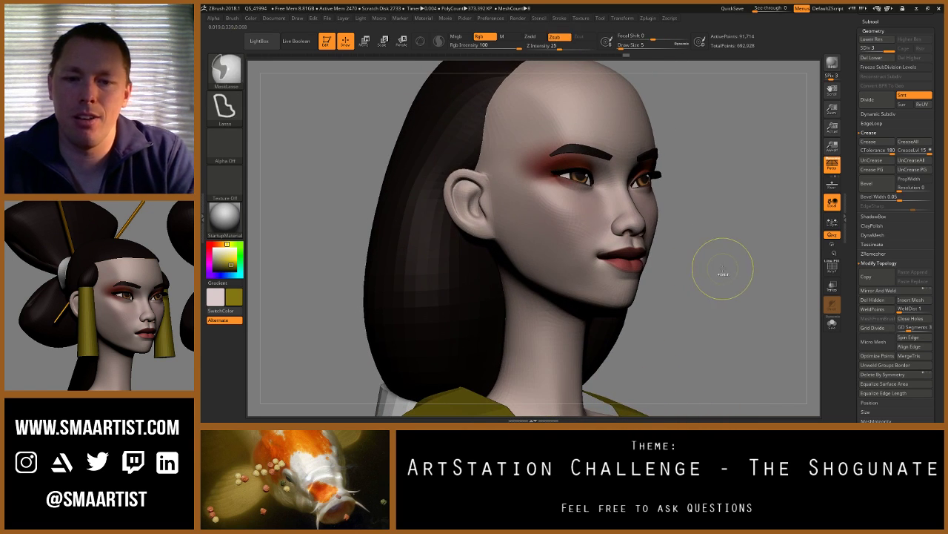
Step: Undo the mouth-corner lift and clear the restored mask from the head
{"action": "left_click", "coordinate": [731, 269], "text": "ctrl"}
{"action": "left_click", "coordinate": [734, 270], "text": "ctrl"}
{"action": "left_click", "coordinate": [735, 272], "text": "ctrl"}
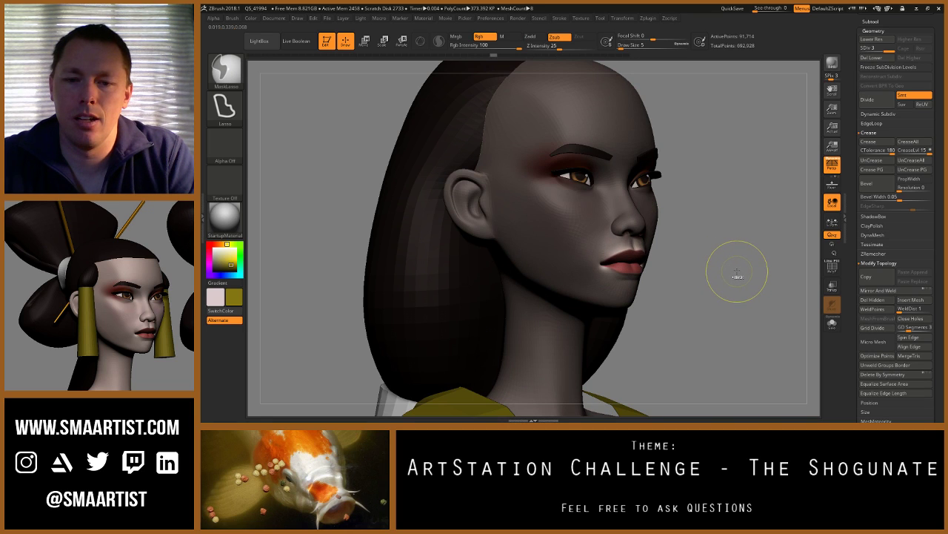
{"action": "key", "text": "ctrl+z"}
{"action": "left_click_drag", "start_coordinate": [718, 260], "coordinate": [745, 282], "text": "ctrl"}
Step: Review the whole character at full-figure scale and save the project
{"action": "mouse_move", "coordinate": [745, 282]}
{"action": "right_mouse_down", "text": "ctrl"}
{"action": "mouse_move", "coordinate": [685, 213]}
{"action": "mouse_move", "coordinate": [634, 210]}
{"action": "mouse_move", "coordinate": [649, 200]}
{"action": "mouse_move", "coordinate": [679, 234]}
{"action": "right_mouse_up", "text": "ctrl"}
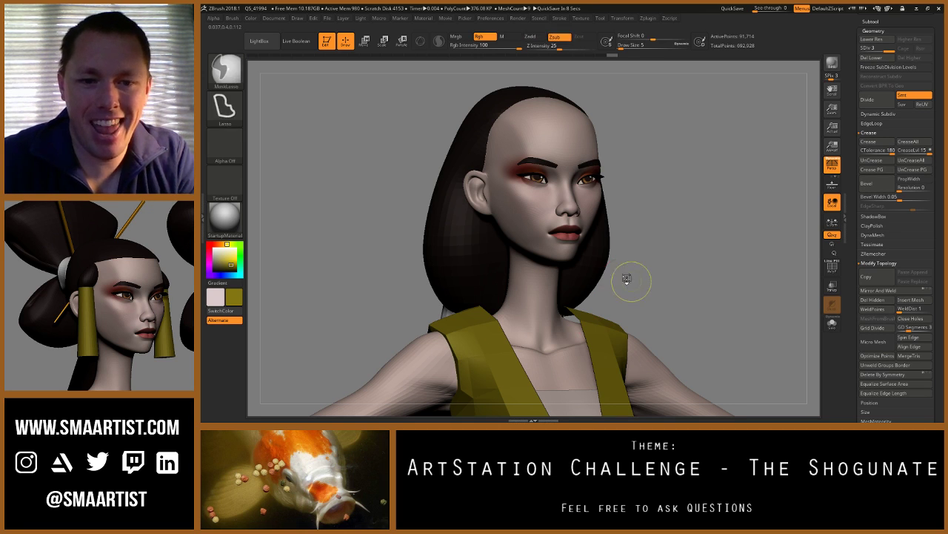
{"action": "mouse_move", "coordinate": [629, 277]}
{"action": "right_mouse_down", "text": "ctrl"}
{"action": "mouse_move", "coordinate": [628, 222]}
{"action": "mouse_move", "coordinate": [604, 190]}
{"action": "right_mouse_up", "text": "ctrl"}
{"action": "mouse_move", "coordinate": [604, 190]}
{"action": "left_mouse_down"}
{"action": "mouse_move", "coordinate": [595, 246]}
{"action": "mouse_move", "coordinate": [633, 252]}
{"action": "mouse_move", "coordinate": [597, 249]}
{"action": "mouse_move", "coordinate": [588, 211]}
{"action": "mouse_move", "coordinate": [582, 237]}
{"action": "mouse_move", "coordinate": [598, 255]}
{"action": "left_mouse_up"}
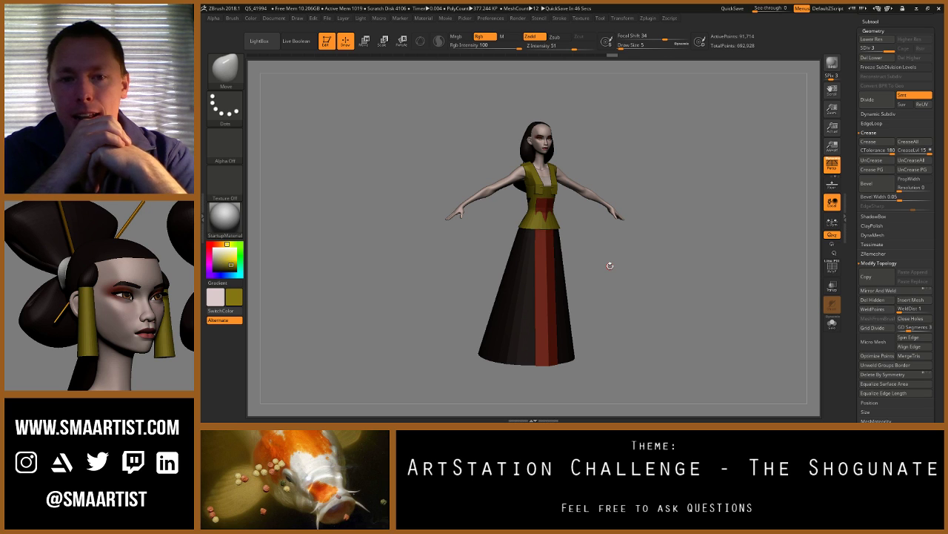
{"action": "key", "text": "ctrl"}
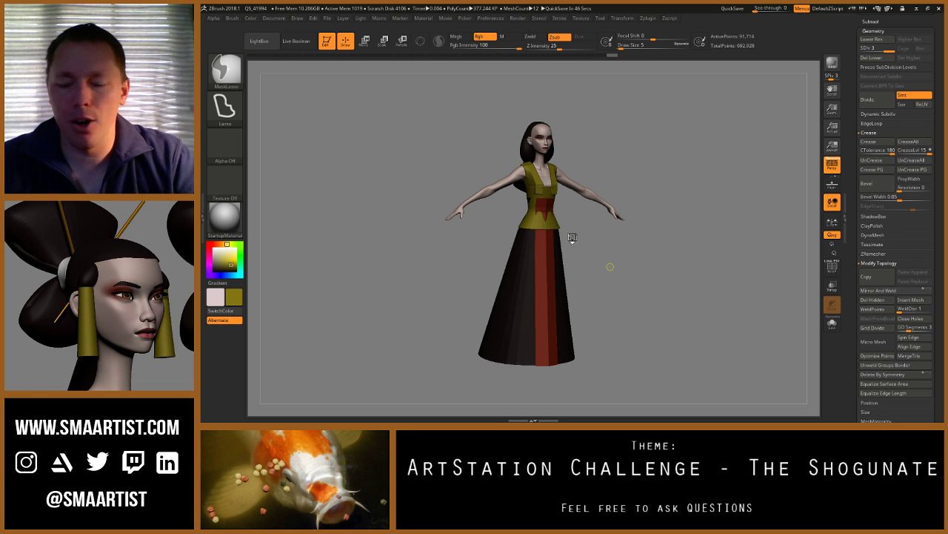
{"action": "key", "text": "ctrl+s"}
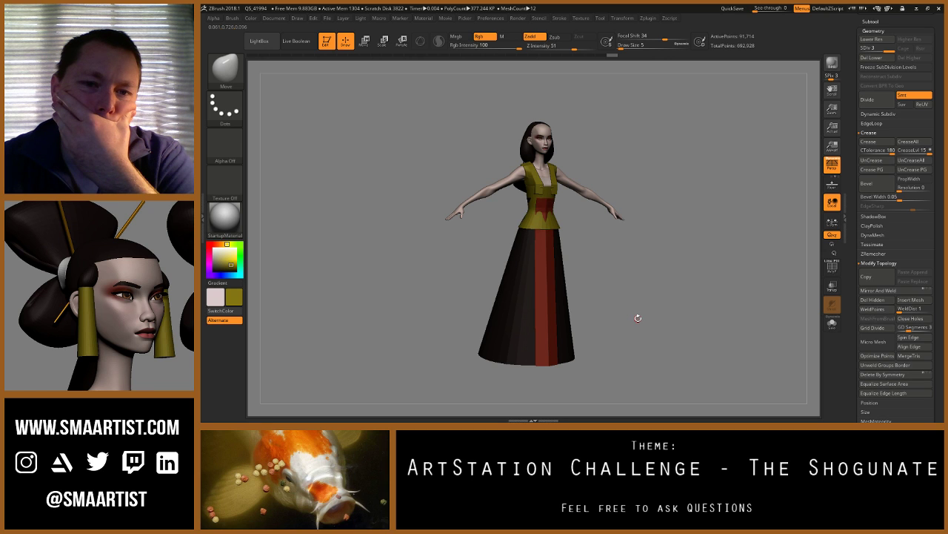
Step: Make the CoatBase subtool active and inspect the coat from the side
{"action": "mouse_move", "coordinate": [636, 315]}
{"action": "left_mouse_down"}
{"action": "mouse_move", "coordinate": [593, 311]}
{"action": "mouse_move", "coordinate": [635, 309]}
{"action": "left_mouse_up"}
{"action": "right_click_drag", "start_coordinate": [541, 180], "coordinate": [635, 267], "text": "ctrl"}
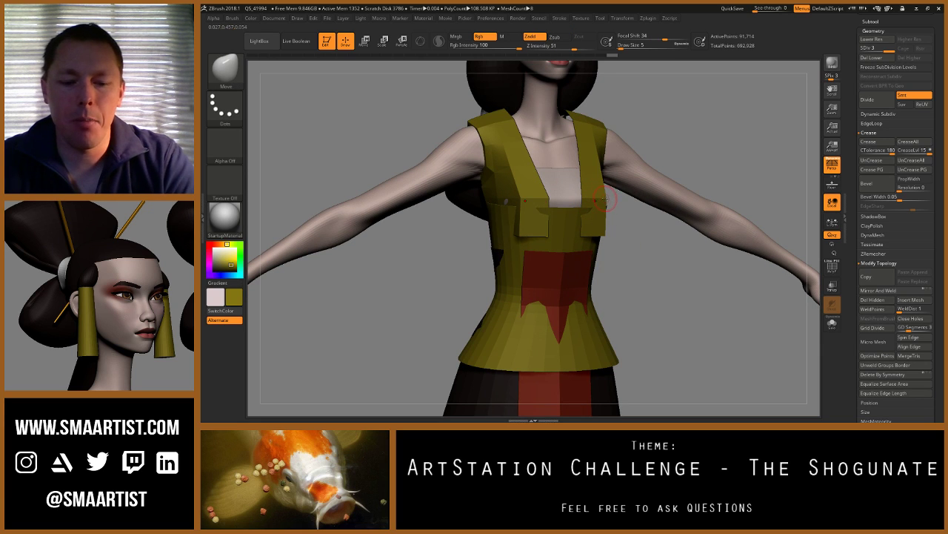
{"action": "key", "text": "n"}
{"action": "left_click", "coordinate": [606, 299]}
{"action": "mouse_move", "coordinate": [641, 298]}
{"action": "right_mouse_down", "text": "ctrl"}
{"action": "mouse_move", "coordinate": [627, 277]}
{"action": "mouse_move", "coordinate": [652, 267]}
{"action": "right_mouse_up", "text": "ctrl"}
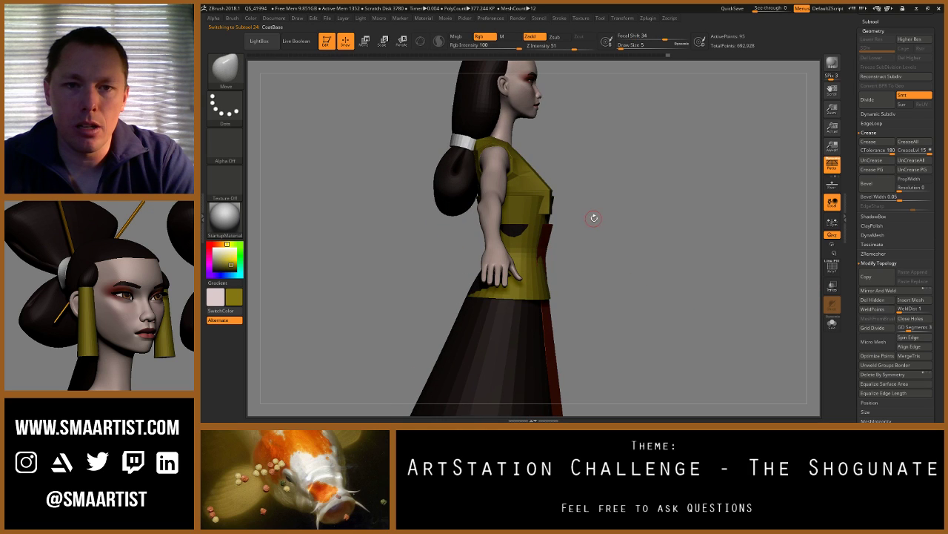
Step: Hide the subtools of the skirt, the red front panel and the olive waist piece to expose the body underneath
{"action": "right_click_drag", "start_coordinate": [594, 218], "coordinate": [563, 221]}
{"action": "right_click_drag", "start_coordinate": [661, 255], "coordinate": [663, 174], "text": "ctrl"}
{"action": "left_click", "coordinate": [874, 23]}
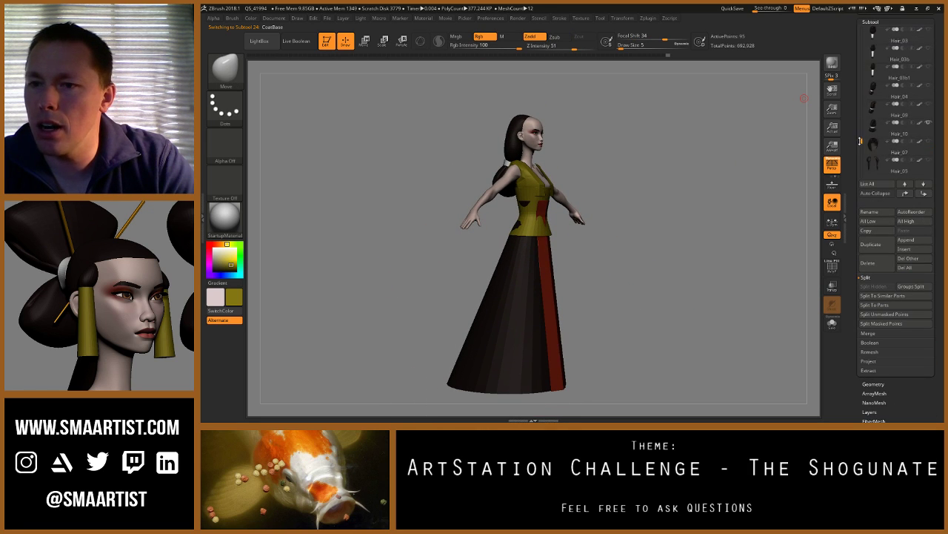
{"action": "left_click_drag", "start_coordinate": [859, 141], "coordinate": [860, 94]}
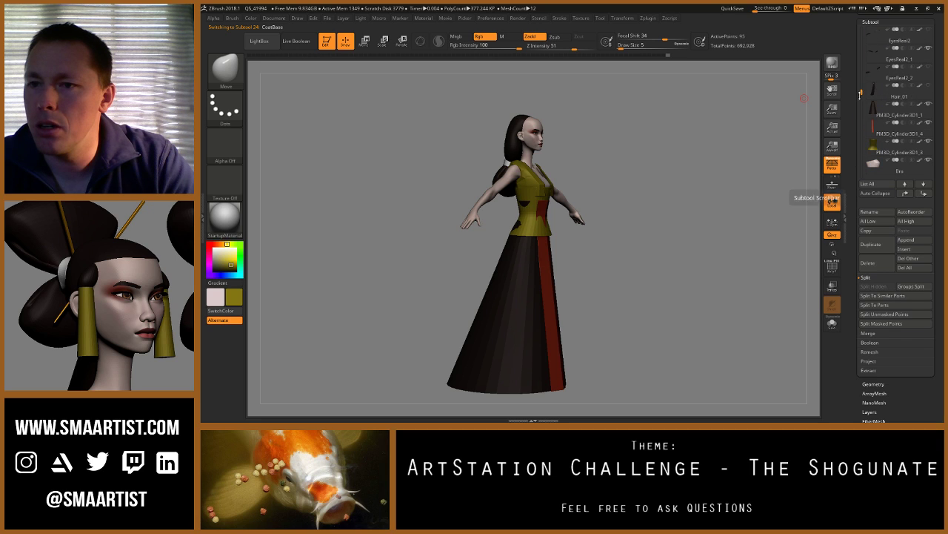
{"action": "left_click", "coordinate": [929, 107]}
{"action": "left_click", "coordinate": [929, 126]}
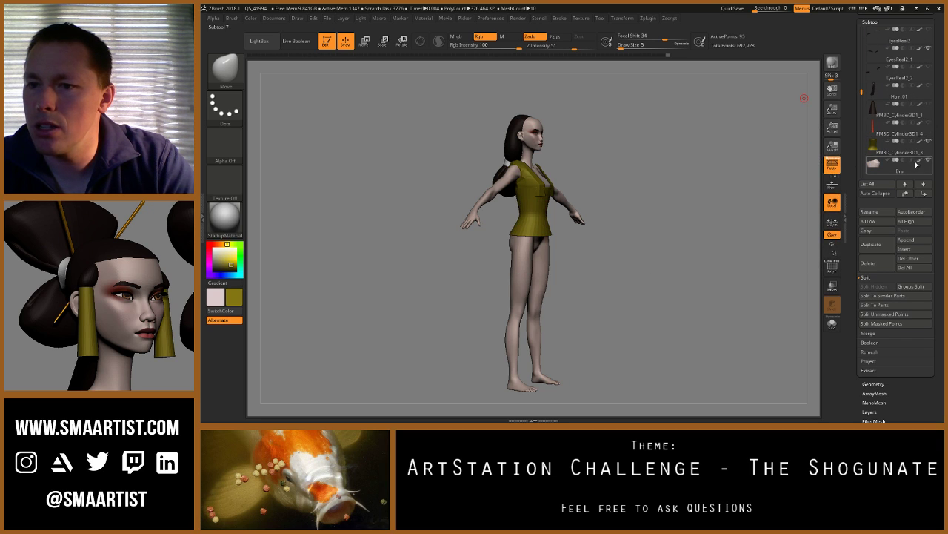
{"action": "left_click", "coordinate": [926, 152]}
{"action": "left_click", "coordinate": [929, 142]}
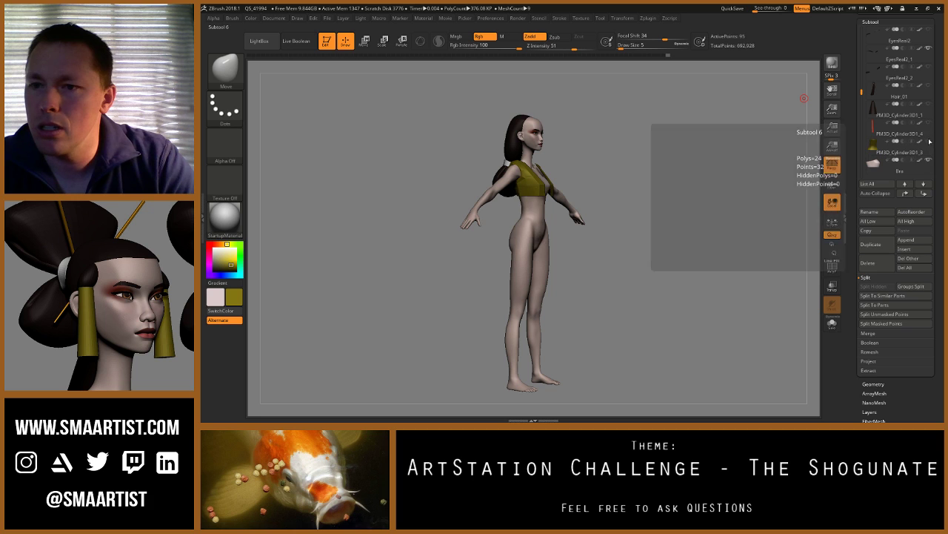
Step: Select the body subtool, lower it by two subdivision levels, and turn on the polygroup wireframe display
{"action": "left_click_drag", "start_coordinate": [708, 225], "coordinate": [655, 226]}
{"action": "right_click_drag", "start_coordinate": [655, 226], "coordinate": [601, 251]}
{"action": "left_click", "coordinate": [600, 252], "text": "alt"}
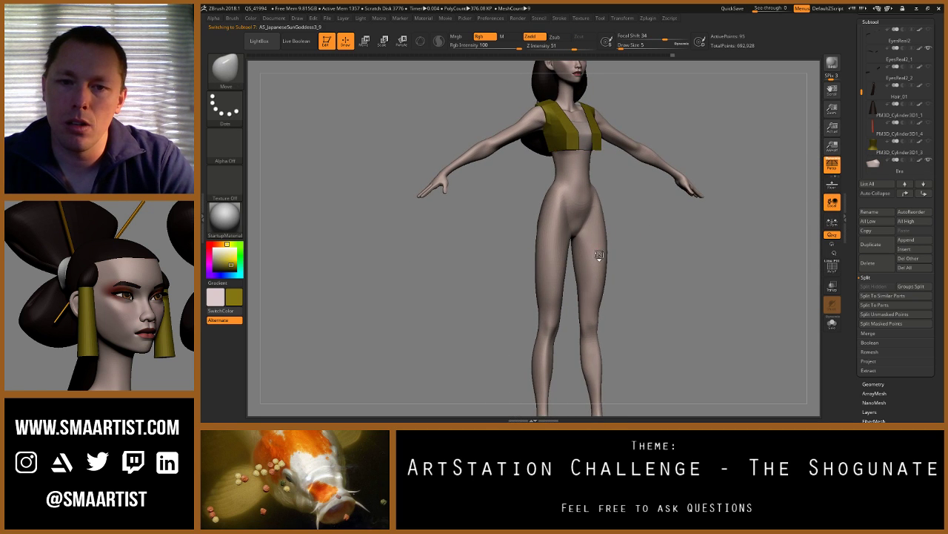
{"action": "mouse_move", "coordinate": [620, 239]}
{"action": "left_mouse_down"}
{"action": "mouse_move", "coordinate": [638, 237]}
{"action": "mouse_move", "coordinate": [619, 242]}
{"action": "left_mouse_up"}
{"action": "key", "text": "shift+d"}
{"action": "key", "text": "shift+d"}
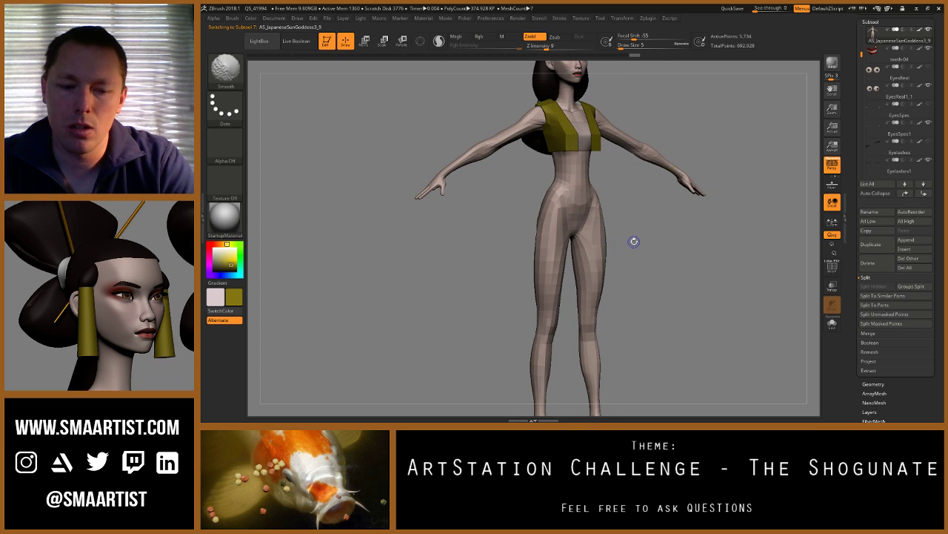
{"action": "key", "text": "shift+f"}
{"action": "right_click_drag", "start_coordinate": [632, 242], "coordinate": [632, 237]}
{"action": "mouse_move", "coordinate": [631, 237]}
{"action": "left_mouse_down"}
{"action": "mouse_move", "coordinate": [625, 223]}
{"action": "mouse_move", "coordinate": [641, 238]}
{"action": "left_mouse_up"}
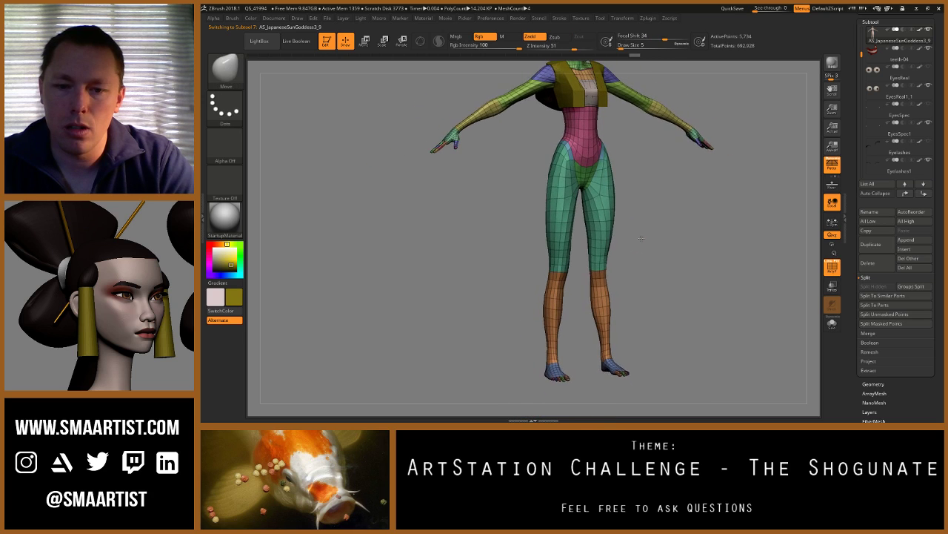
Step: Isolate the body's leg, pelvis and waist polygroups, hiding the feet, upper torso, arms and head
{"action": "left_click", "coordinate": [604, 303], "text": "ctrl+shift"}
{"action": "left_click", "coordinate": [603, 299], "text": "ctrl+shift"}
{"action": "left_click", "coordinate": [601, 261], "text": "ctrl+shift"}
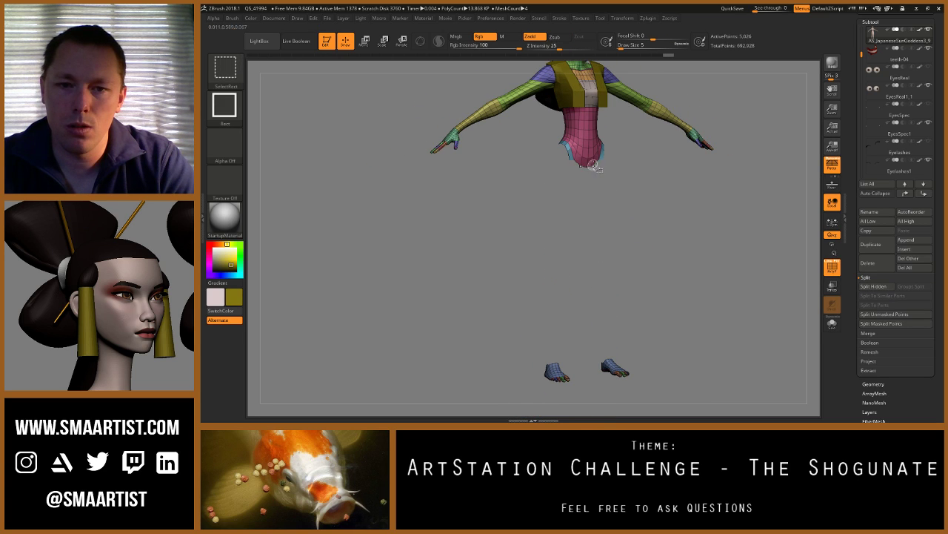
{"action": "left_click", "coordinate": [596, 165], "text": "ctrl+shift"}
{"action": "mouse_move", "coordinate": [604, 195]}
{"action": "left_mouse_down"}
{"action": "mouse_move", "coordinate": [638, 199]}
{"action": "mouse_move", "coordinate": [622, 197]}
{"action": "mouse_move", "coordinate": [648, 227]}
{"action": "mouse_move", "coordinate": [689, 233]}
{"action": "mouse_move", "coordinate": [652, 246]}
{"action": "mouse_move", "coordinate": [671, 258]}
{"action": "left_mouse_up"}
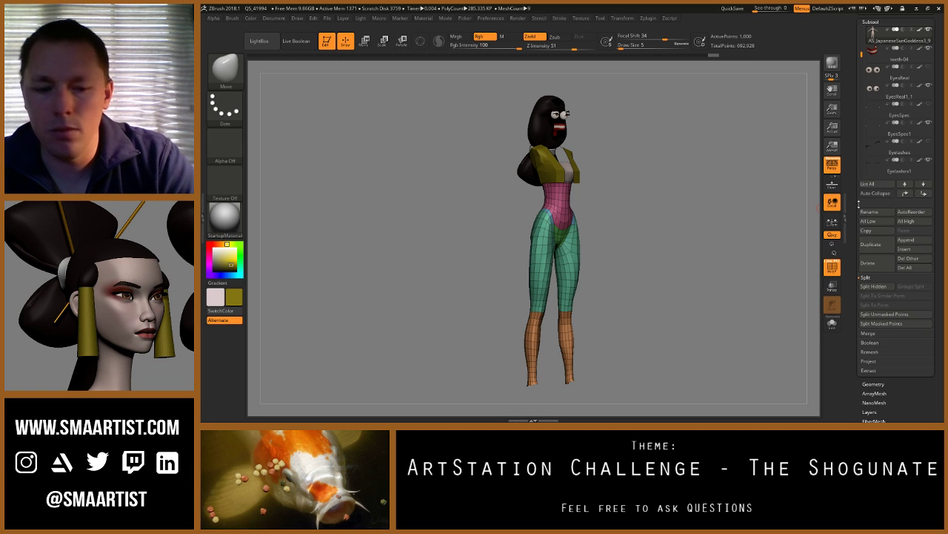
Step: Duplicate the body subtool and delete the duplicate's hidden geometry, keeping only the legs, pelvis and waist
{"action": "key", "text": "ctrl+shift+d"}
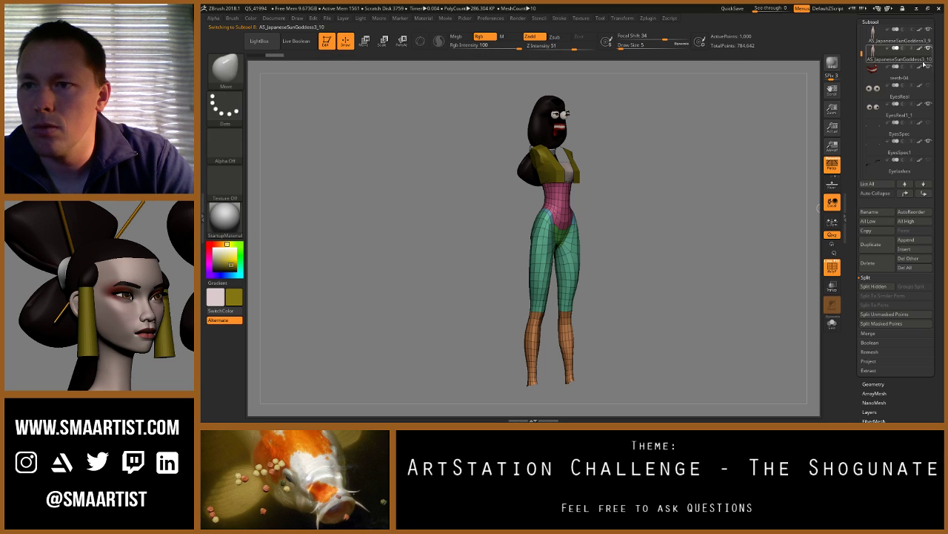
{"action": "left_click", "coordinate": [874, 384]}
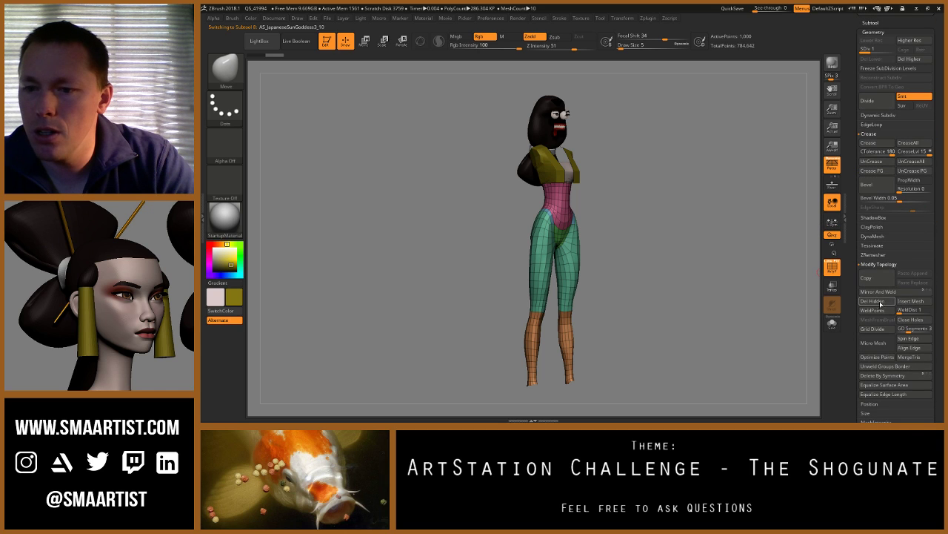
{"action": "left_click", "coordinate": [880, 302]}
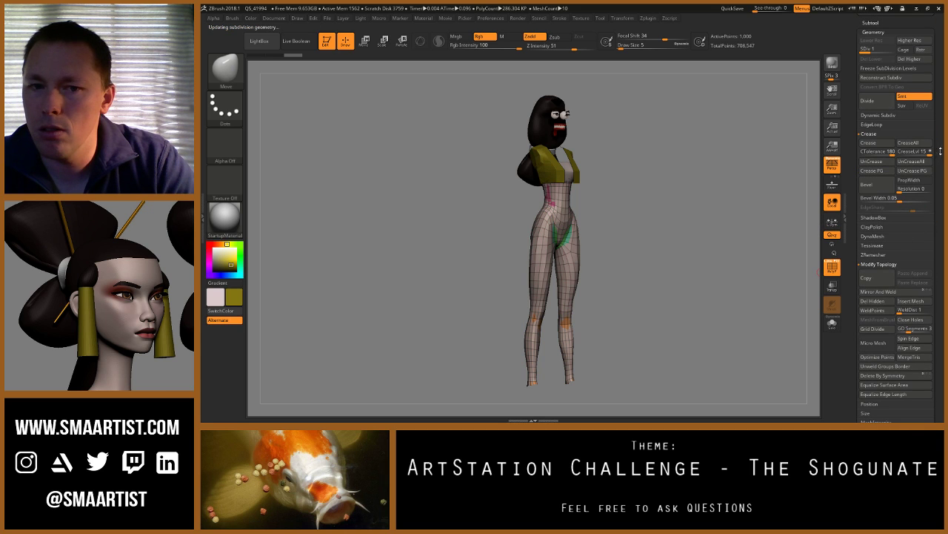
{"action": "scroll", "coordinate": [937, 152], "scroll_direction": "up", "scroll_amount": 3}
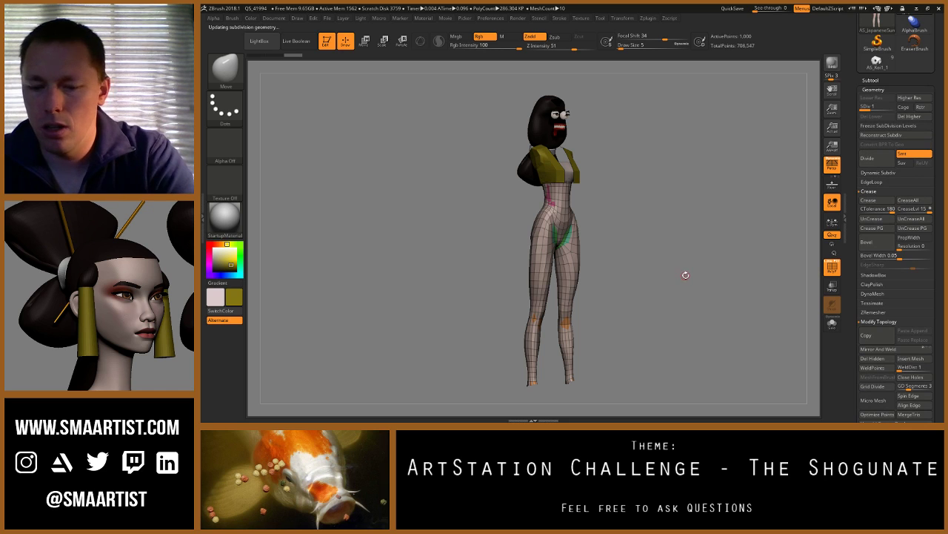
Step: Unhide the whole original body, turn off its polygroup wireframe and raise it by two subdivision levels
{"action": "left_click", "coordinate": [726, 261], "text": "ctrl+shift"}
{"action": "key", "text": "shift+f"}
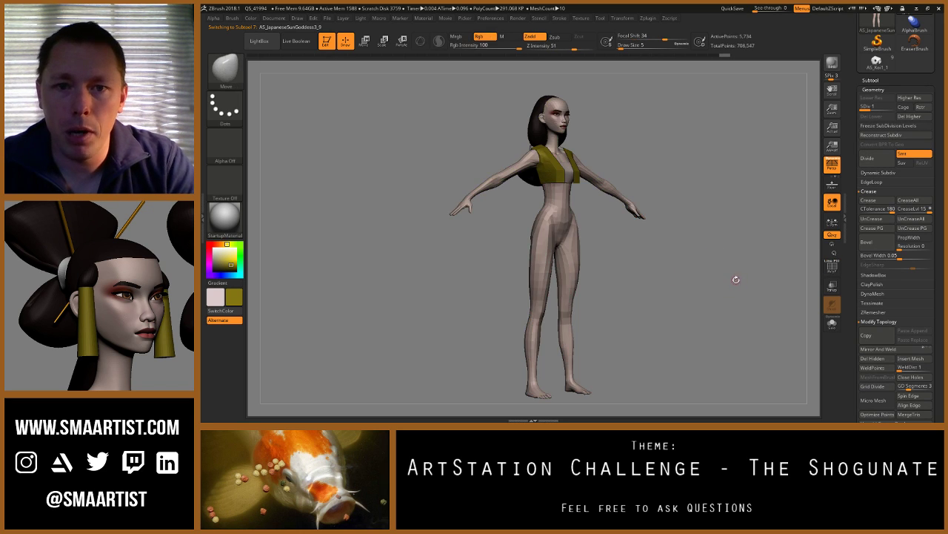
{"action": "left_click_drag", "start_coordinate": [735, 280], "coordinate": [722, 281]}
{"action": "key", "text": "d"}
{"action": "key", "text": "d"}
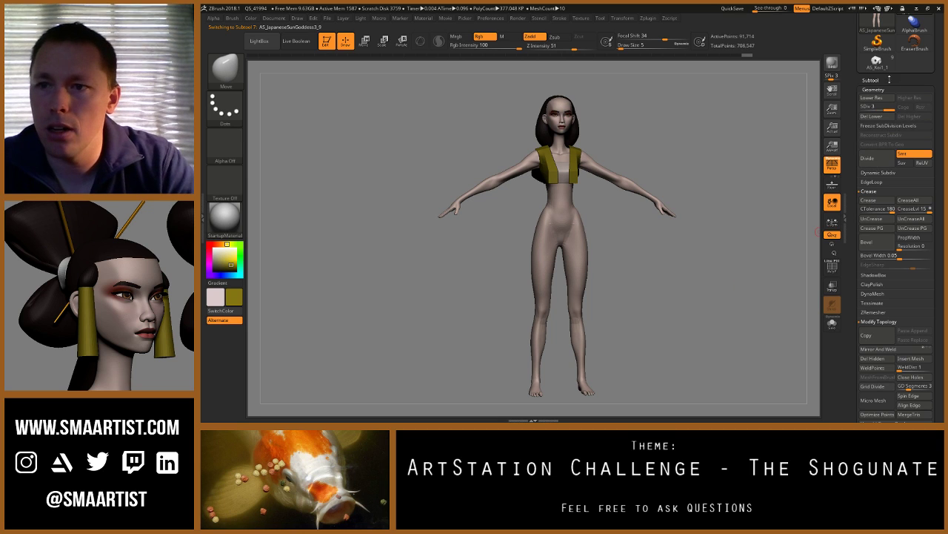
Step: Select the duplicated legs-and-waist subtool and fill it with the dark colour sampled from the hair
{"action": "left_click", "coordinate": [870, 80]}
{"action": "left_click", "coordinate": [884, 115]}
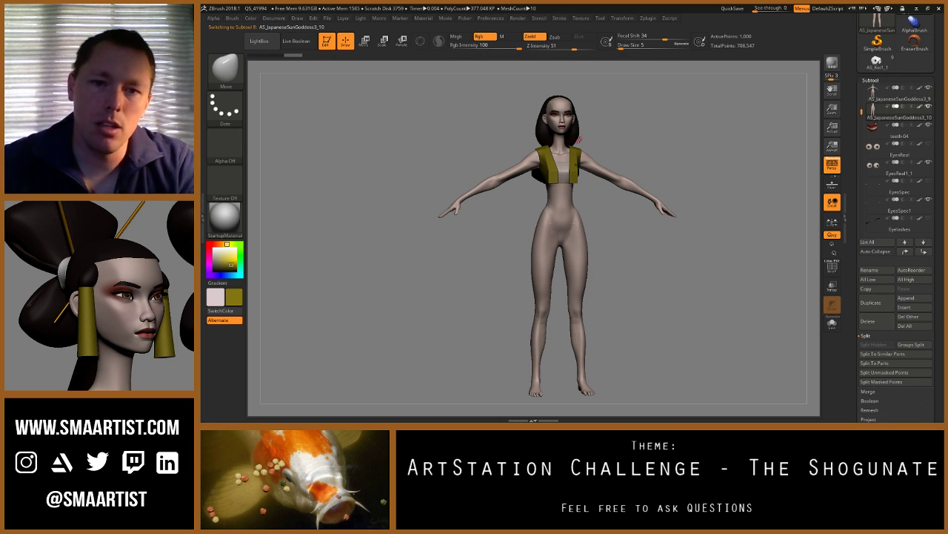
{"action": "key", "text": "c"}
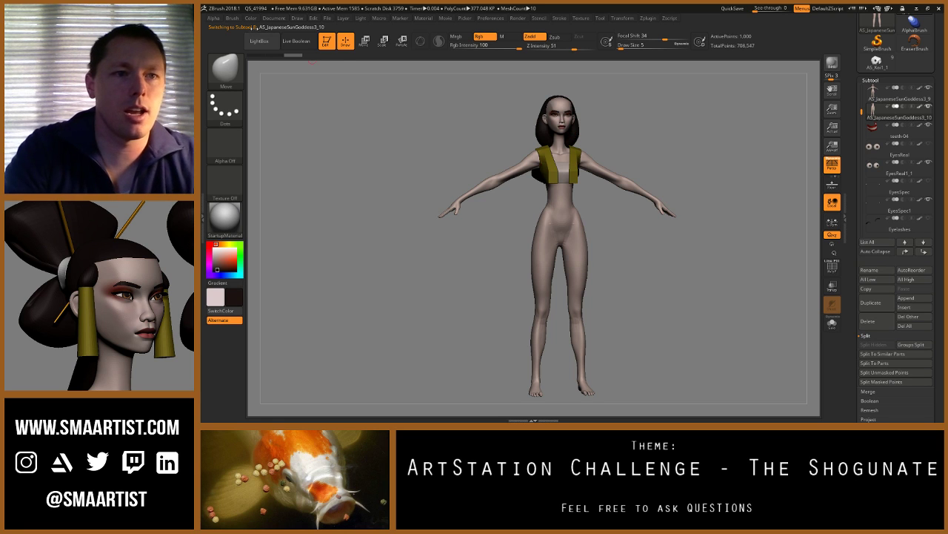
{"action": "left_click", "coordinate": [251, 18]}
{"action": "left_click", "coordinate": [269, 183]}
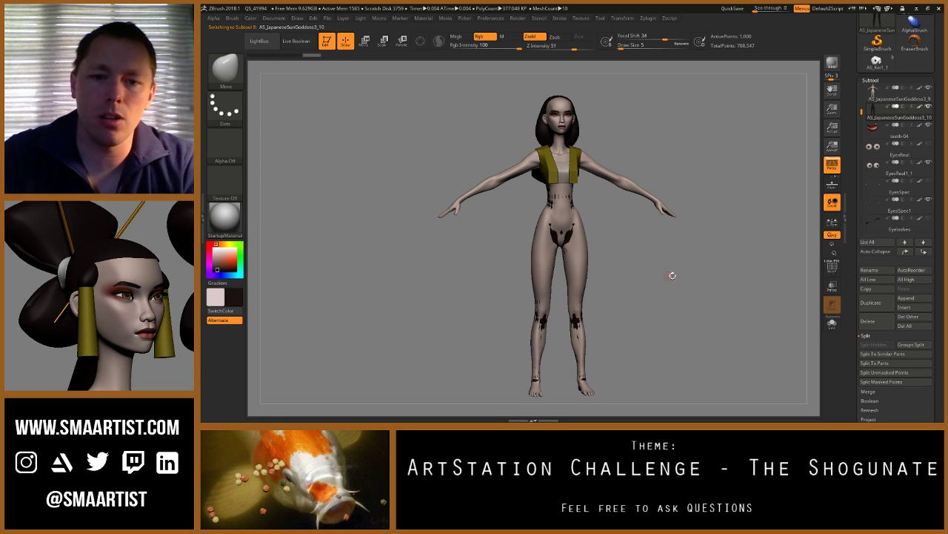
{"action": "left_click_drag", "start_coordinate": [657, 287], "coordinate": [674, 295]}
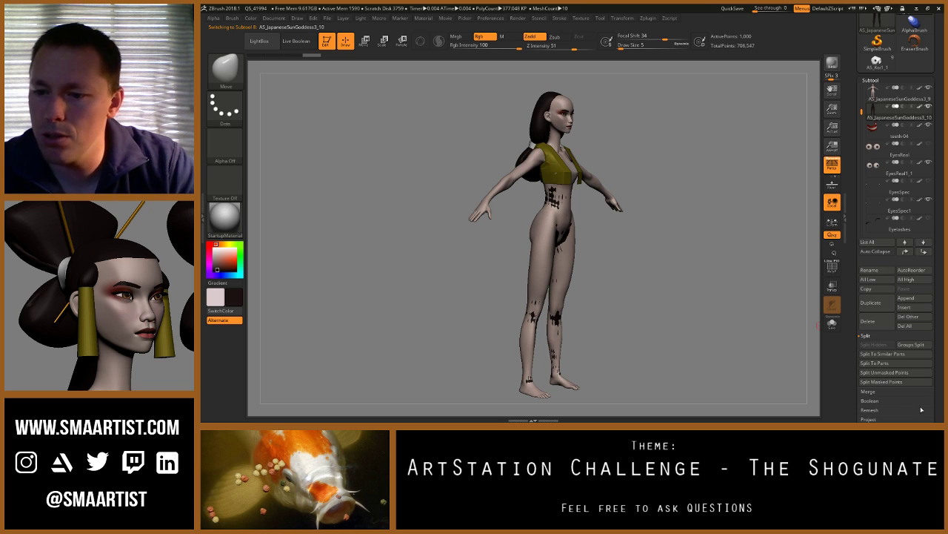
Step: Inflate the dark leggings slightly with the Inflate deformation so they sit outside the body's skin
{"action": "scroll", "coordinate": [922, 409], "scroll_direction": "down", "scroll_amount": 4}
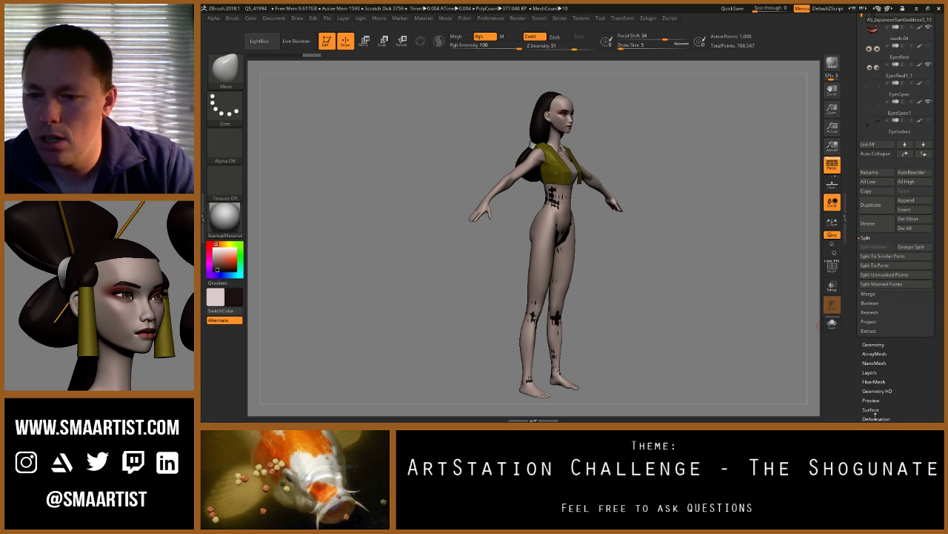
{"action": "left_click", "coordinate": [876, 418]}
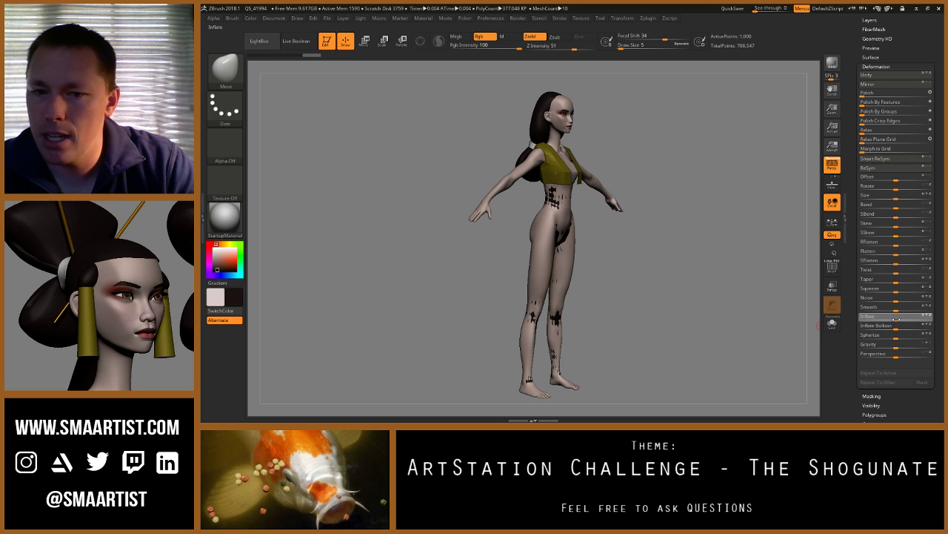
{"action": "left_click_drag", "start_coordinate": [897, 319], "coordinate": [900, 320]}
{"action": "mouse_move", "coordinate": [763, 301]}
{"action": "left_mouse_down"}
{"action": "mouse_move", "coordinate": [626, 274]}
{"action": "mouse_move", "coordinate": [663, 271]}
{"action": "mouse_move", "coordinate": [643, 276]}
{"action": "mouse_move", "coordinate": [657, 294]}
{"action": "mouse_move", "coordinate": [659, 271]}
{"action": "mouse_move", "coordinate": [630, 228]}
{"action": "mouse_move", "coordinate": [629, 335]}
{"action": "left_mouse_up"}
{"action": "mouse_move", "coordinate": [629, 336]}
{"action": "right_mouse_down", "text": "alt"}
{"action": "mouse_move", "coordinate": [629, 242]}
{"action": "mouse_move", "coordinate": [648, 269]}
{"action": "mouse_move", "coordinate": [635, 251]}
{"action": "right_mouse_up", "text": "alt"}
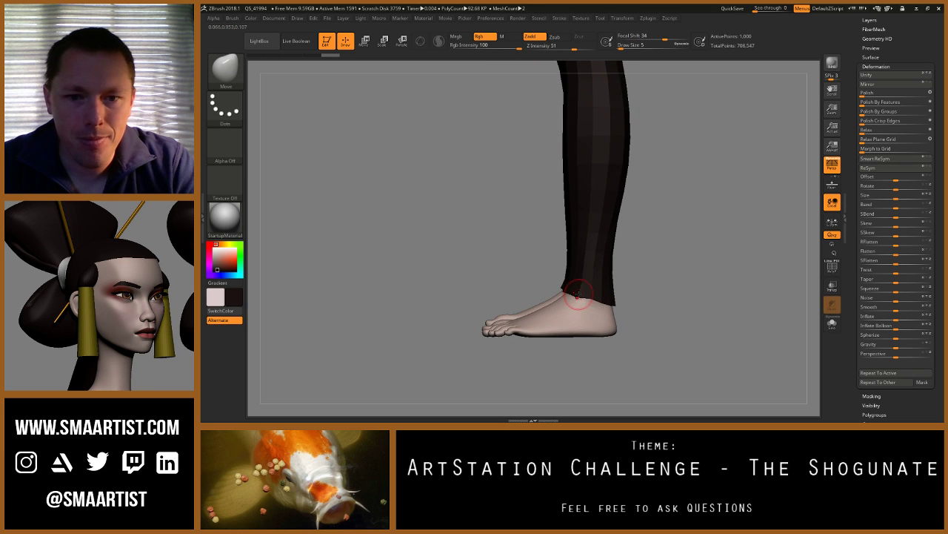
Step: Examine the leggings' fit and topology from the ankles to the waist, with and without the polygroup wireframe
{"action": "key", "text": "shift+f"}
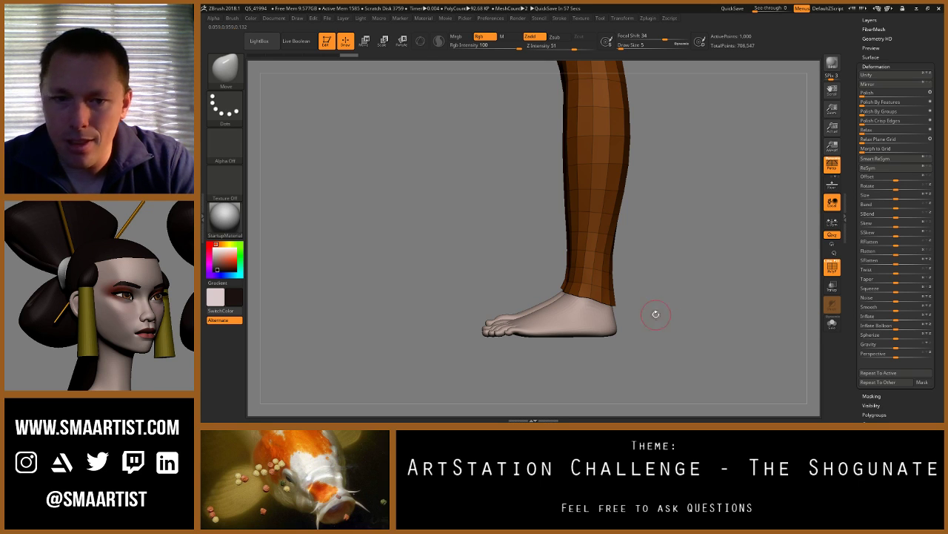
{"action": "mouse_move", "coordinate": [656, 314]}
{"action": "left_mouse_down"}
{"action": "mouse_move", "coordinate": [512, 297]}
{"action": "mouse_move", "coordinate": [498, 283]}
{"action": "mouse_move", "coordinate": [591, 295]}
{"action": "mouse_move", "coordinate": [572, 308]}
{"action": "left_mouse_up"}
{"action": "right_click_drag", "start_coordinate": [573, 308], "coordinate": [621, 287], "text": "ctrl"}
{"action": "left_click_drag", "start_coordinate": [621, 286], "coordinate": [630, 307]}
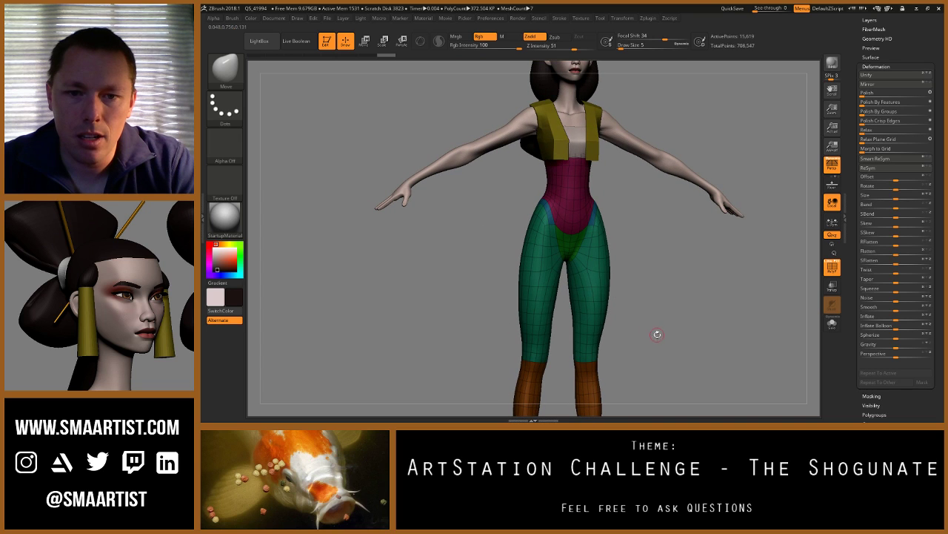
{"action": "key", "text": "shift+f"}
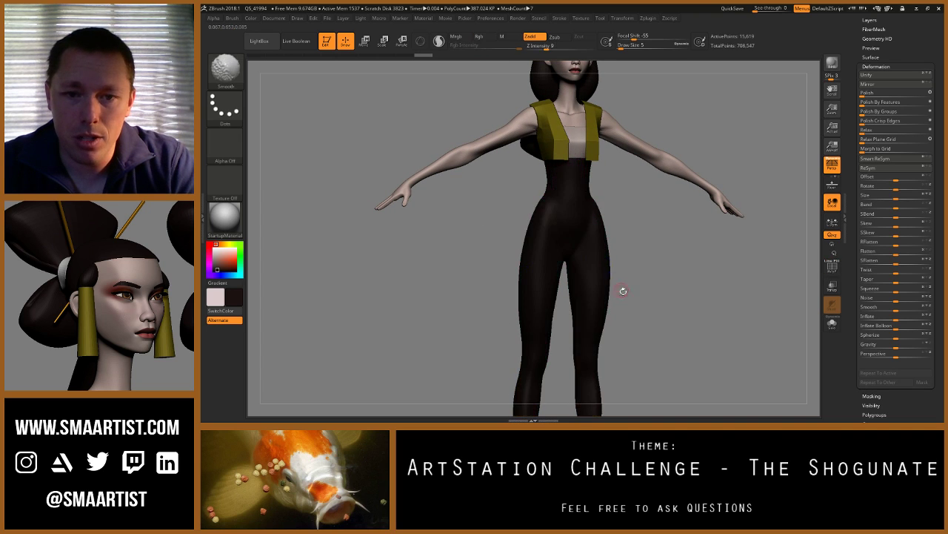
{"action": "left_click_drag", "start_coordinate": [624, 292], "coordinate": [633, 266]}
{"action": "right_click_drag", "start_coordinate": [634, 266], "coordinate": [619, 330]}
{"action": "right_click_drag", "start_coordinate": [619, 330], "coordinate": [612, 259], "text": "ctrl"}
{"action": "right_click_drag", "start_coordinate": [612, 259], "coordinate": [612, 218], "text": "alt"}
{"action": "mouse_move", "coordinate": [612, 217]}
{"action": "left_mouse_down"}
{"action": "mouse_move", "coordinate": [601, 225]}
{"action": "mouse_move", "coordinate": [617, 246]}
{"action": "left_mouse_up"}
Step: Lower the leggings by two subdivision levels using the wireframe display as a check, and review them on the full figure
{"action": "key", "text": "shift+f"}
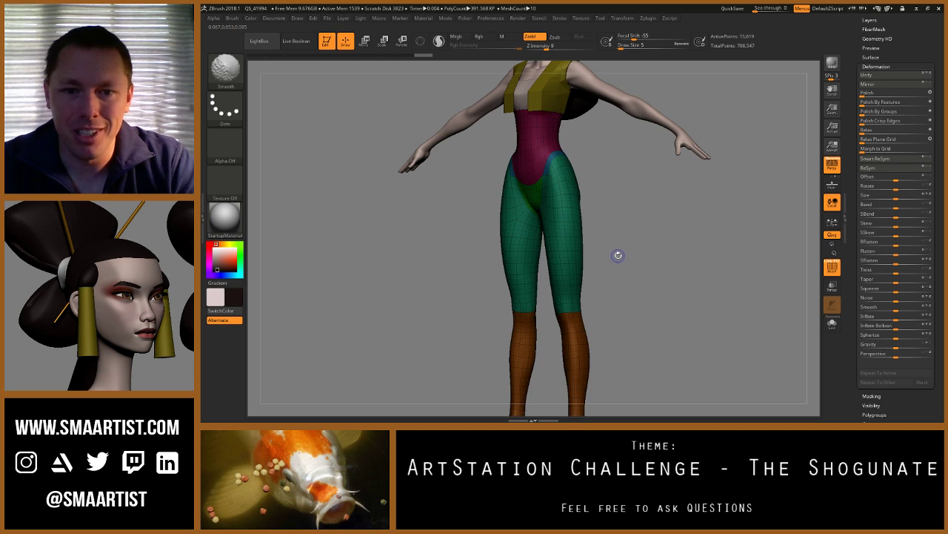
{"action": "key", "text": "shift+d"}
{"action": "key", "text": "shift+d"}
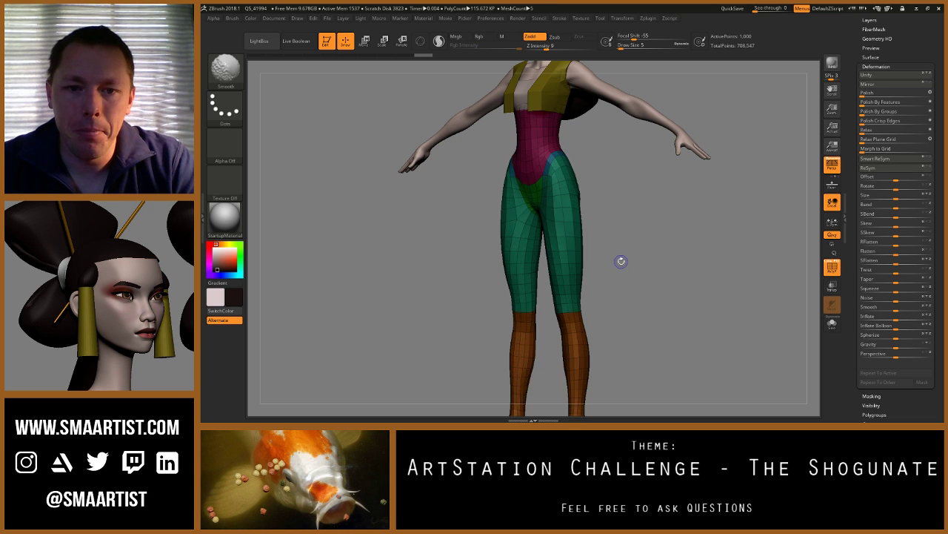
{"action": "key", "text": "shift+f"}
{"action": "right_click_drag", "start_coordinate": [622, 263], "coordinate": [591, 250], "text": "ctrl"}
{"action": "right_click_drag", "start_coordinate": [591, 250], "coordinate": [605, 278]}
{"action": "left_click_drag", "start_coordinate": [606, 277], "coordinate": [620, 281]}
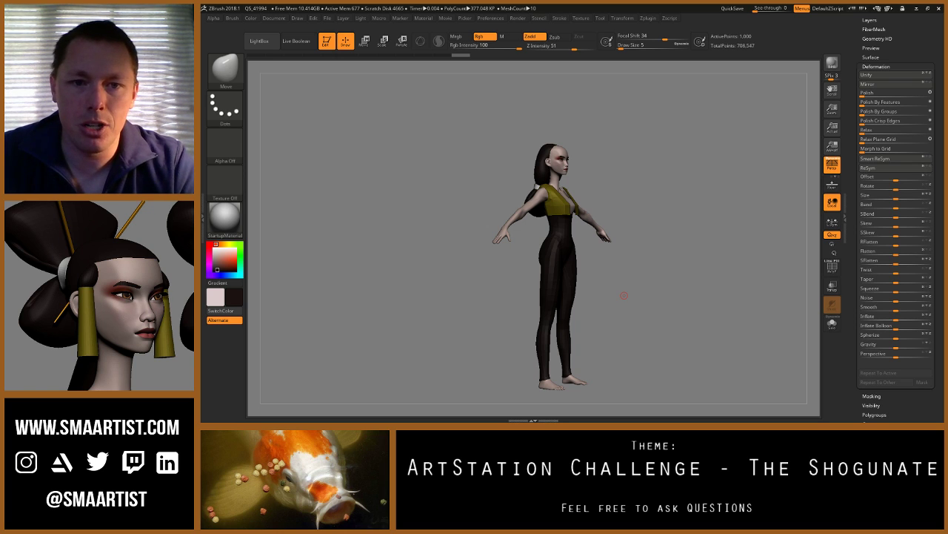
{"action": "mouse_move", "coordinate": [656, 283]}
{"action": "right_mouse_down"}
{"action": "mouse_move", "coordinate": [603, 262]}
{"action": "mouse_move", "coordinate": [622, 287]}
{"action": "right_mouse_up"}
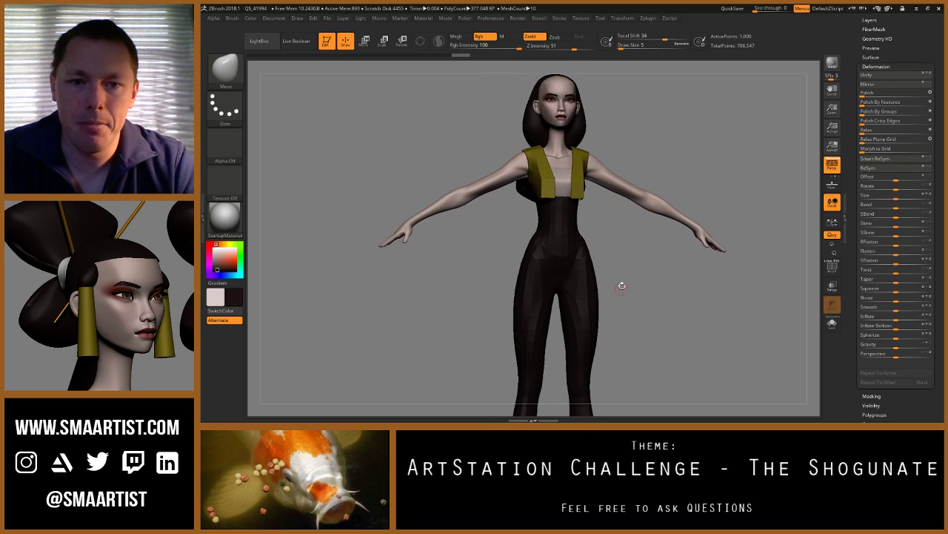
{"action": "left_click_drag", "start_coordinate": [623, 285], "coordinate": [629, 273]}
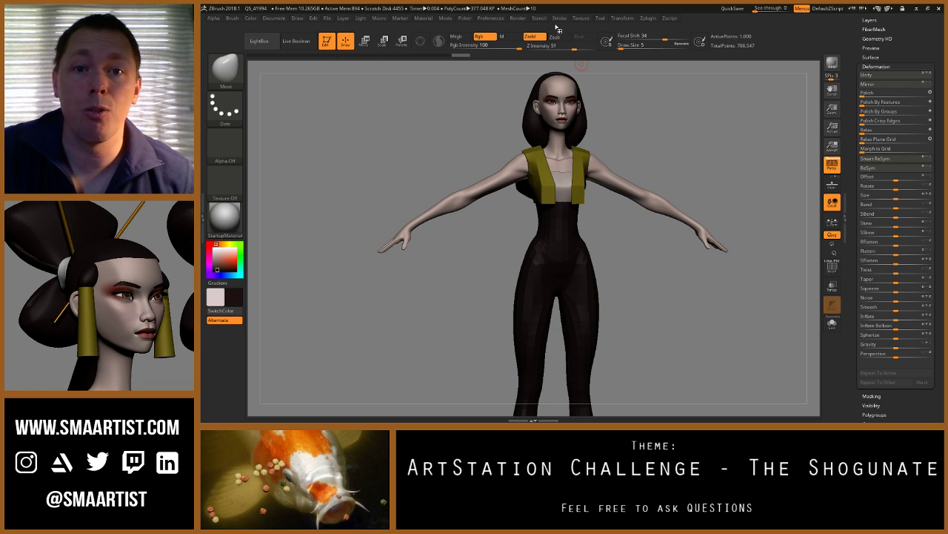
Step: Add the two straw-hatted monk reference photos to Spotlight and tile them beside the character
{"action": "left_click", "coordinate": [582, 18]}
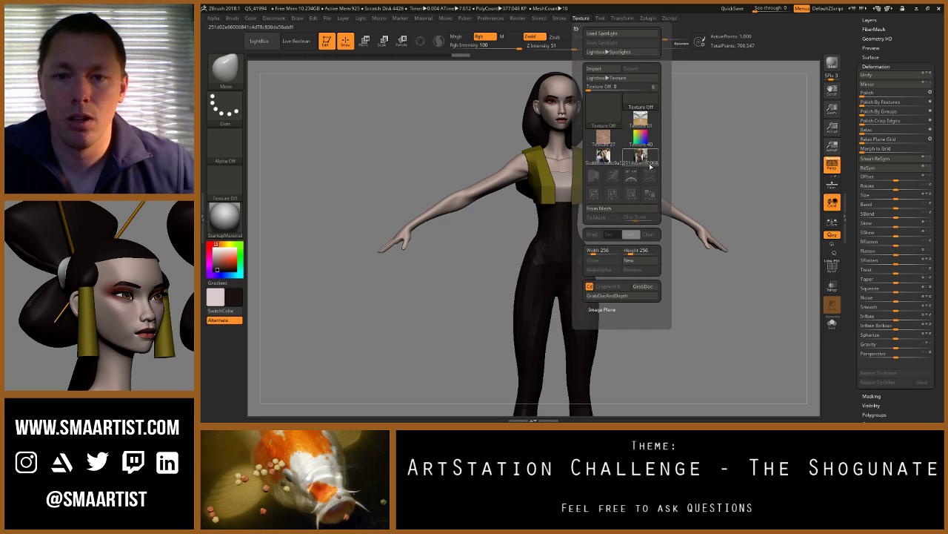
{"action": "left_click", "coordinate": [648, 162]}
{"action": "left_click", "coordinate": [651, 176]}
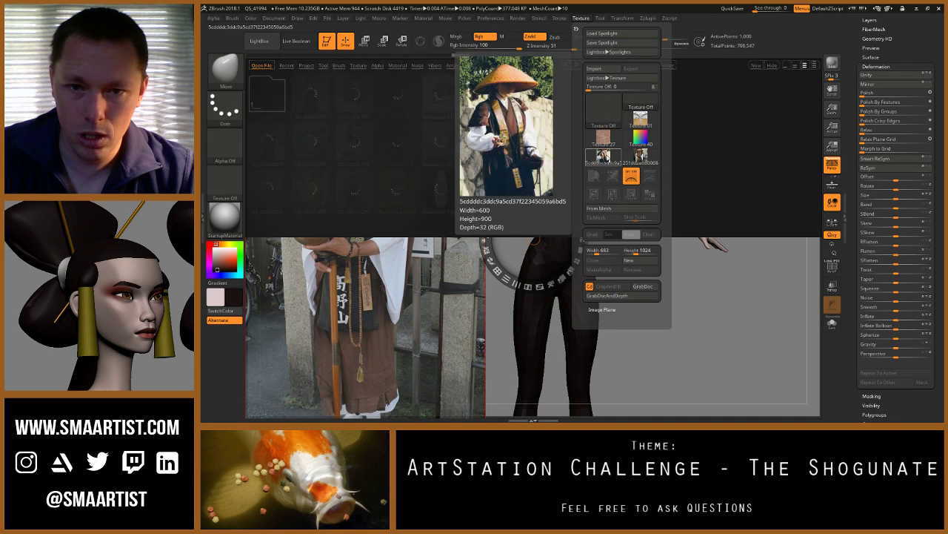
{"action": "left_click", "coordinate": [608, 158]}
{"action": "left_click", "coordinate": [651, 177]}
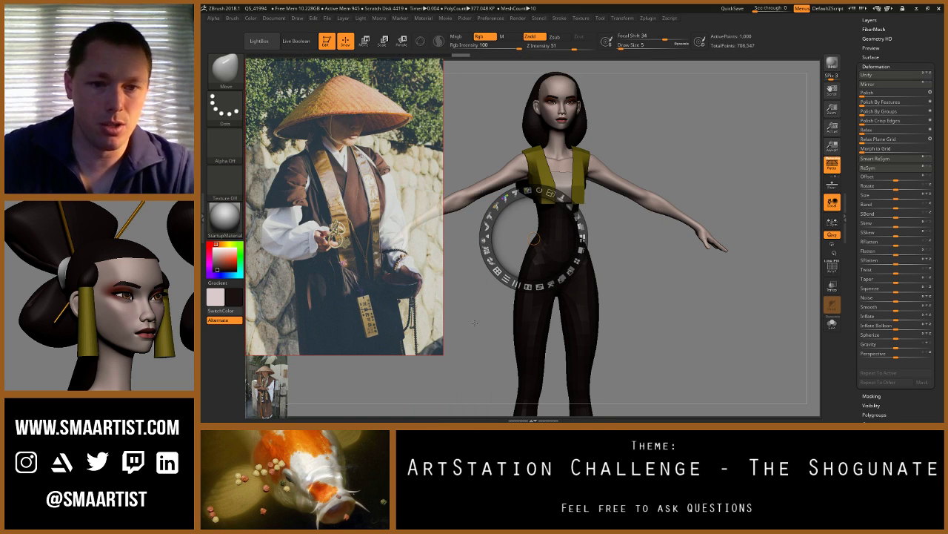
{"action": "left_click", "coordinate": [578, 261]}
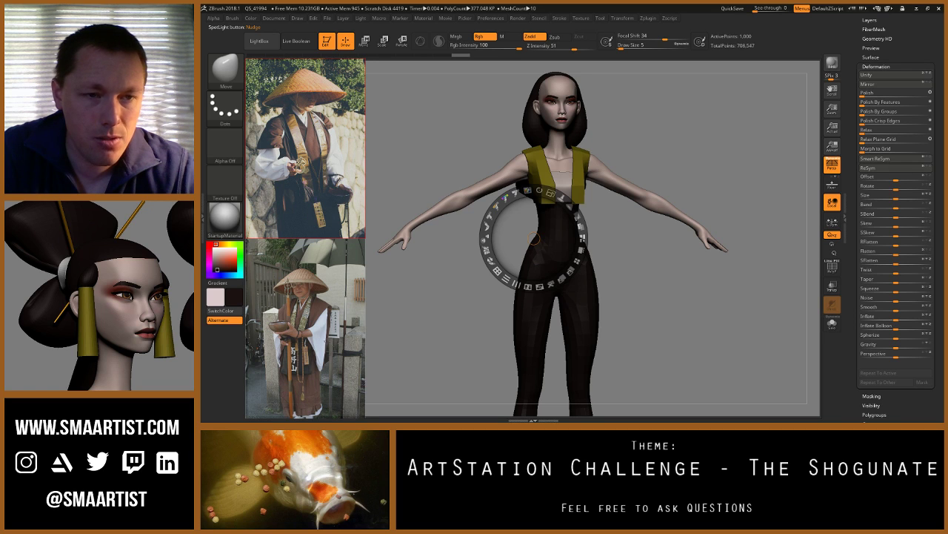
Step: Enlarge both monk photos in Spotlight and position them one above the other with the robes clearly in view
{"action": "left_click", "coordinate": [362, 311]}
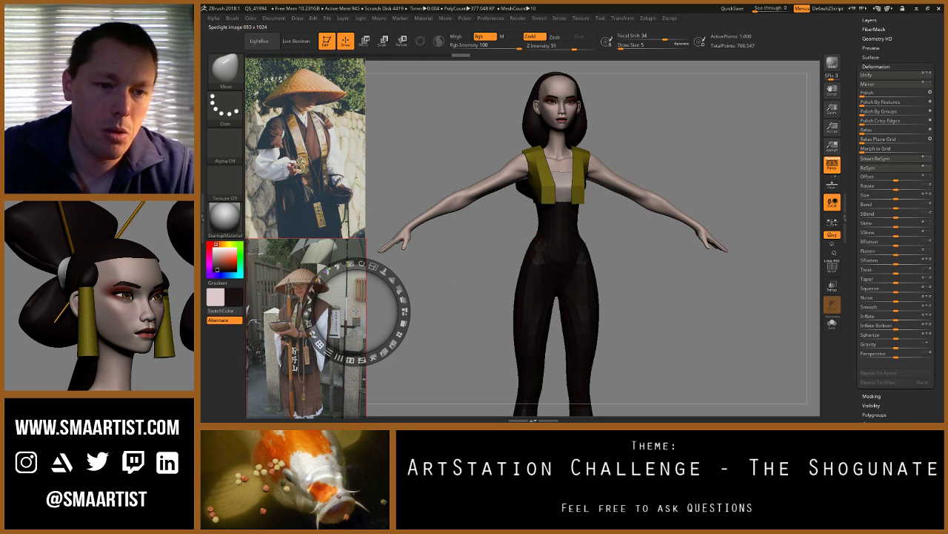
{"action": "left_click_drag", "start_coordinate": [373, 266], "coordinate": [396, 253]}
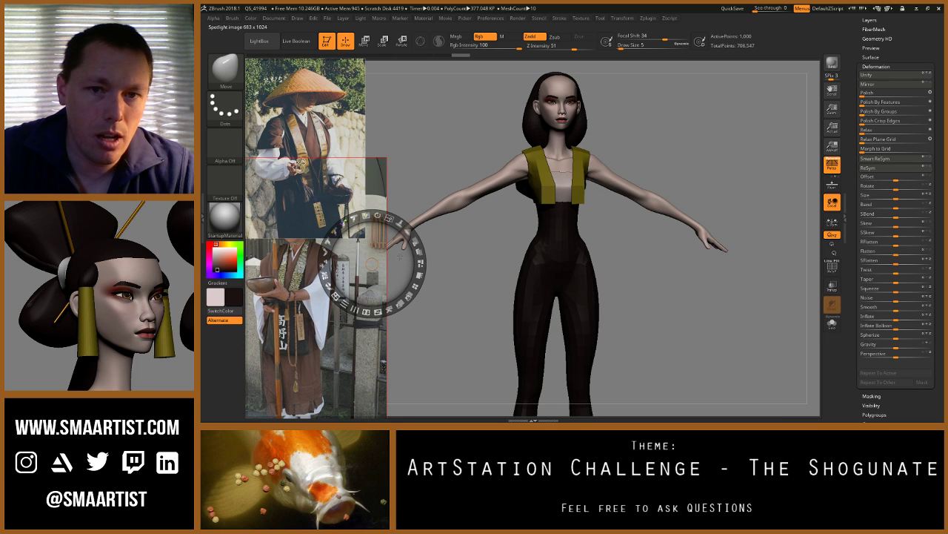
{"action": "left_click", "coordinate": [349, 115]}
{"action": "left_click_drag", "start_coordinate": [377, 111], "coordinate": [378, 105]}
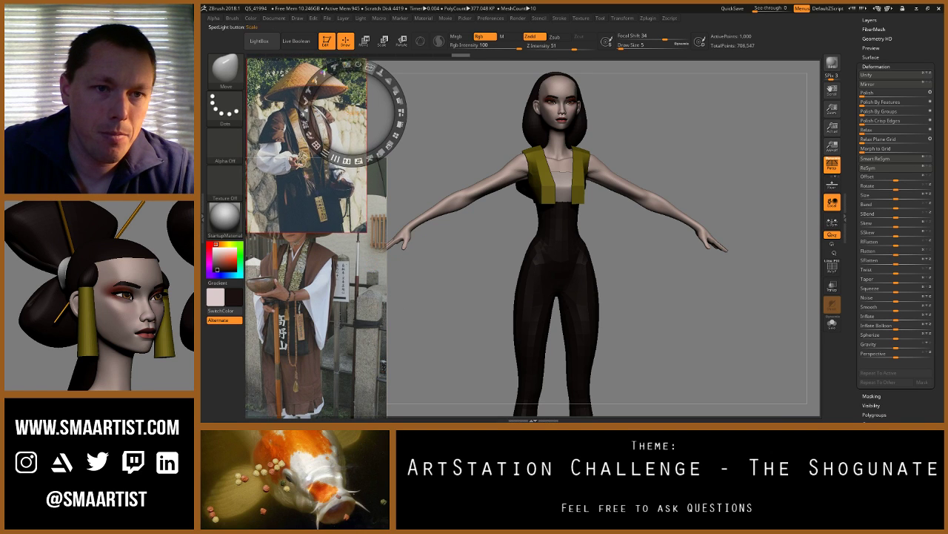
{"action": "left_click_drag", "start_coordinate": [369, 68], "coordinate": [396, 89]}
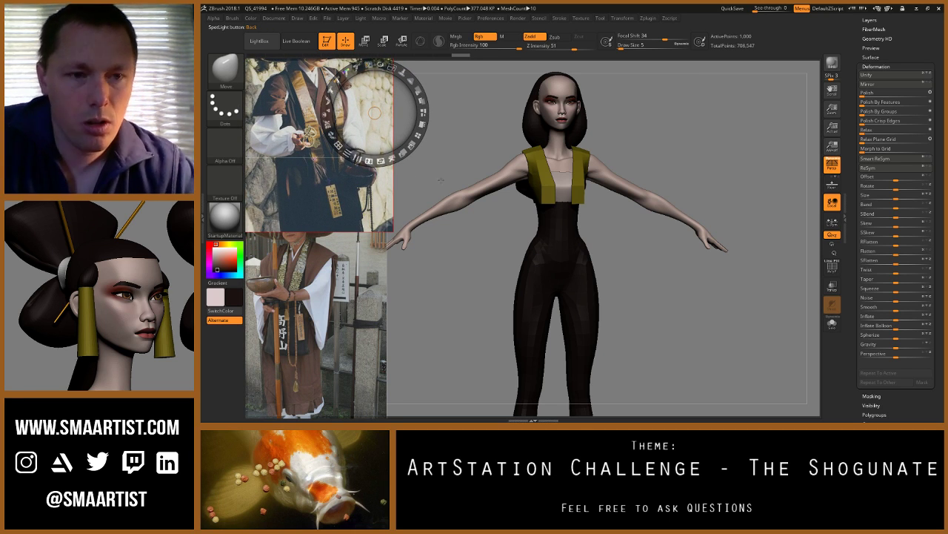
Step: Hide the Spotlight dial while keeping the photos on the canvas, and open the brush's Samples settings
{"action": "key", "text": "z"}
{"action": "left_click", "coordinate": [232, 18]}
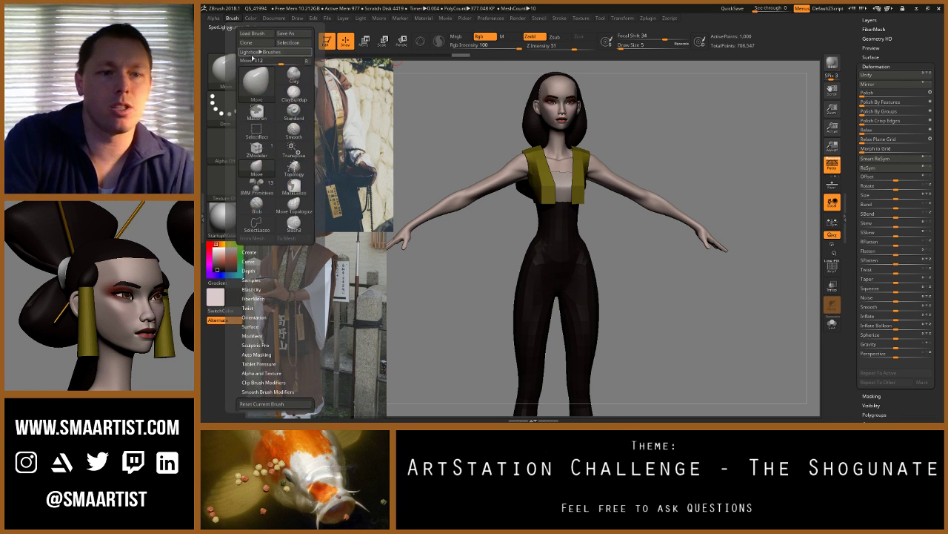
{"action": "left_click", "coordinate": [252, 280]}
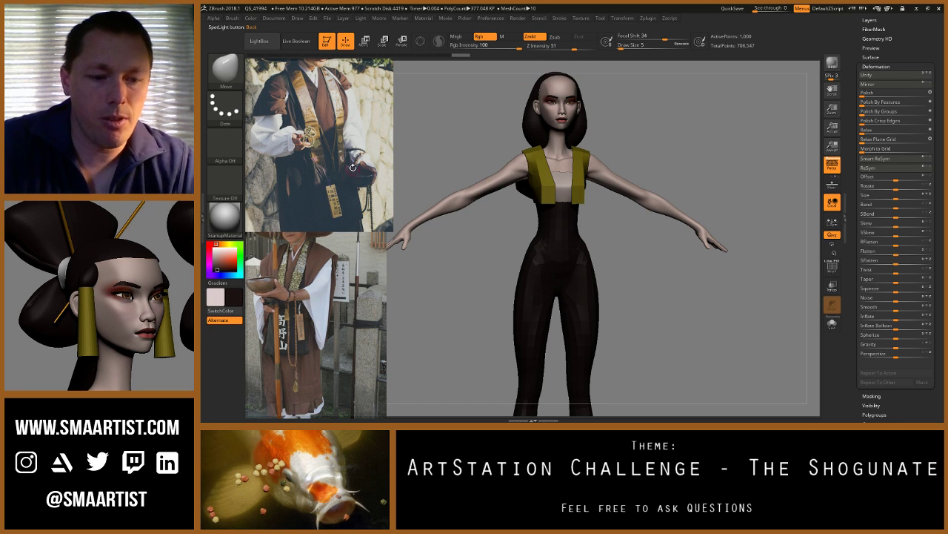
Step: Raise the opacity of the monk photos in Spotlight and hide the dial, keeping the photos on the canvas
{"action": "key", "text": "shift+z"}
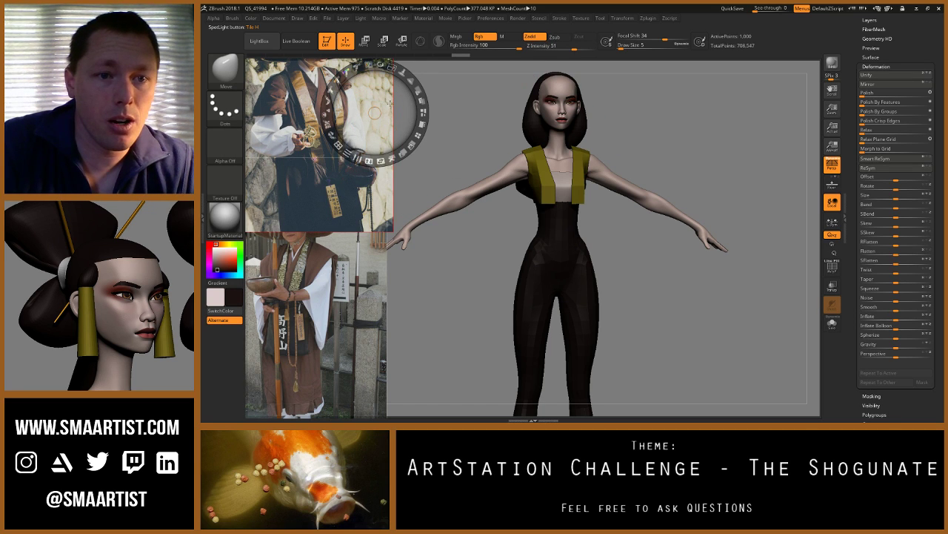
{"action": "left_click_drag", "start_coordinate": [396, 101], "coordinate": [381, 194]}
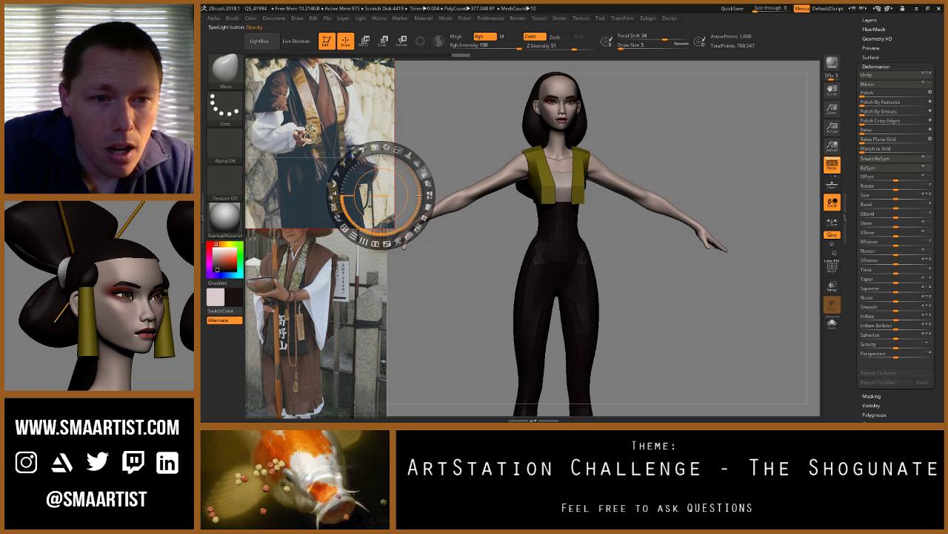
{"action": "left_click_drag", "start_coordinate": [426, 172], "coordinate": [393, 288]}
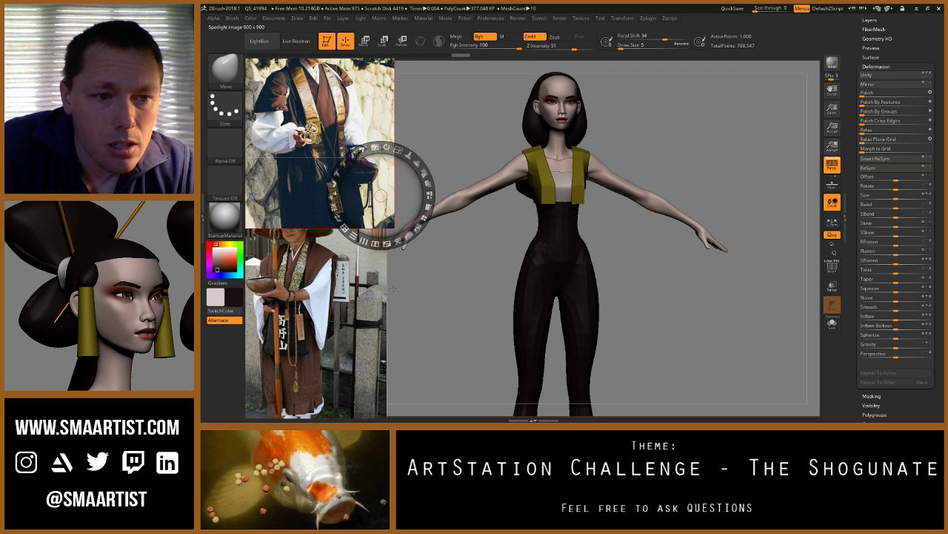
{"action": "key", "text": "z"}
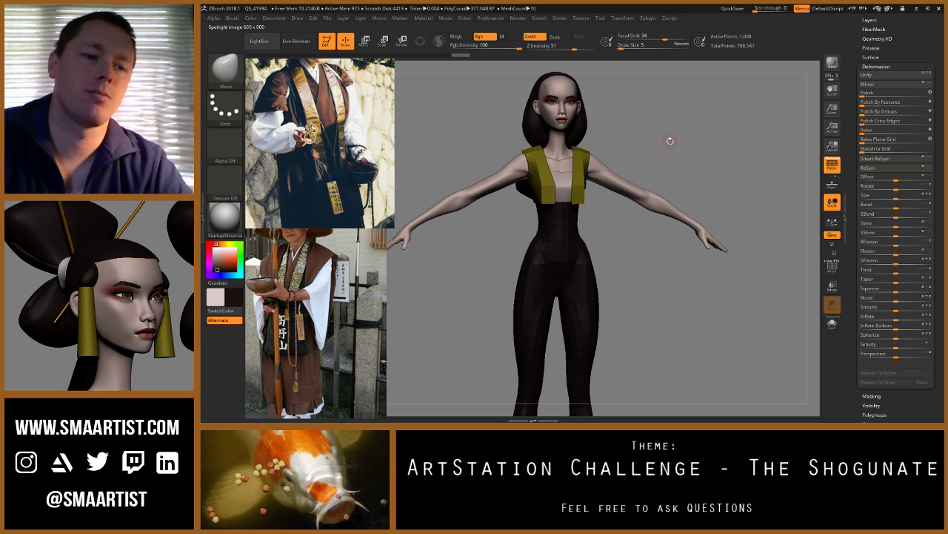
Step: Make the Hair_10 subtool at the back of the head active for editing from the side
{"action": "left_click_drag", "start_coordinate": [665, 150], "coordinate": [689, 146]}
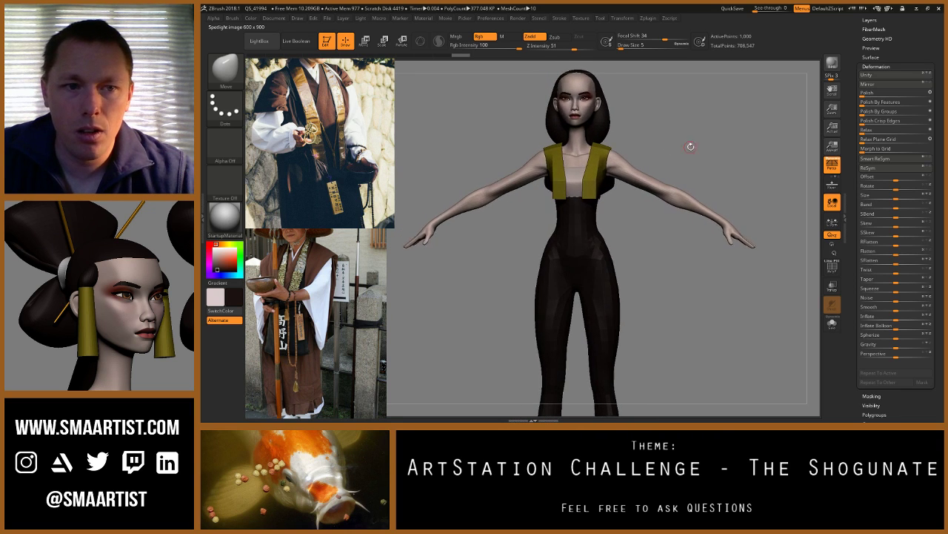
{"action": "right_click_drag", "start_coordinate": [690, 146], "coordinate": [675, 153], "text": "ctrl"}
{"action": "mouse_move", "coordinate": [676, 152]}
{"action": "left_mouse_down"}
{"action": "mouse_move", "coordinate": [663, 155]}
{"action": "mouse_move", "coordinate": [671, 150]}
{"action": "mouse_move", "coordinate": [688, 228]}
{"action": "mouse_move", "coordinate": [634, 229]}
{"action": "mouse_move", "coordinate": [660, 141]}
{"action": "mouse_move", "coordinate": [646, 174]}
{"action": "mouse_move", "coordinate": [654, 178]}
{"action": "mouse_move", "coordinate": [604, 169]}
{"action": "mouse_move", "coordinate": [627, 175]}
{"action": "left_mouse_up"}
{"action": "left_click_drag", "start_coordinate": [624, 169], "coordinate": [629, 205], "text": "alt"}
{"action": "left_click", "coordinate": [539, 172], "text": "alt"}
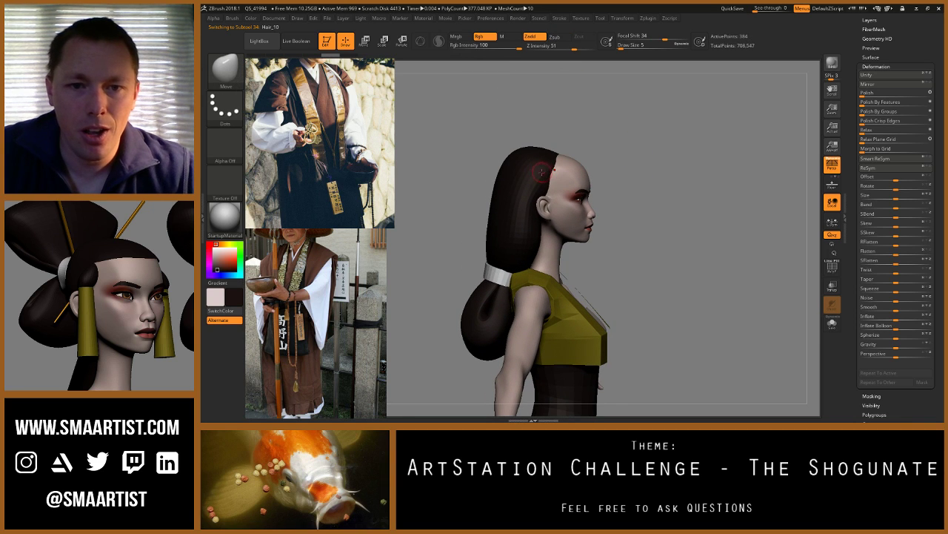
{"action": "left_click_drag", "start_coordinate": [468, 178], "coordinate": [482, 180], "text": "shift"}
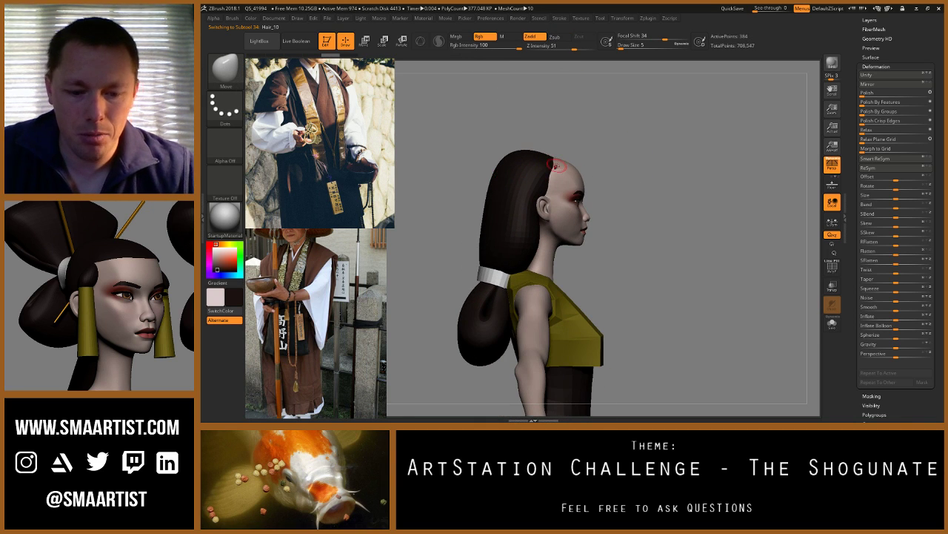
Step: Draw a hair strand with the CurveTube brush from the front hairline down to the shoulder and refresh its thickness
{"action": "key", "text": "b"}
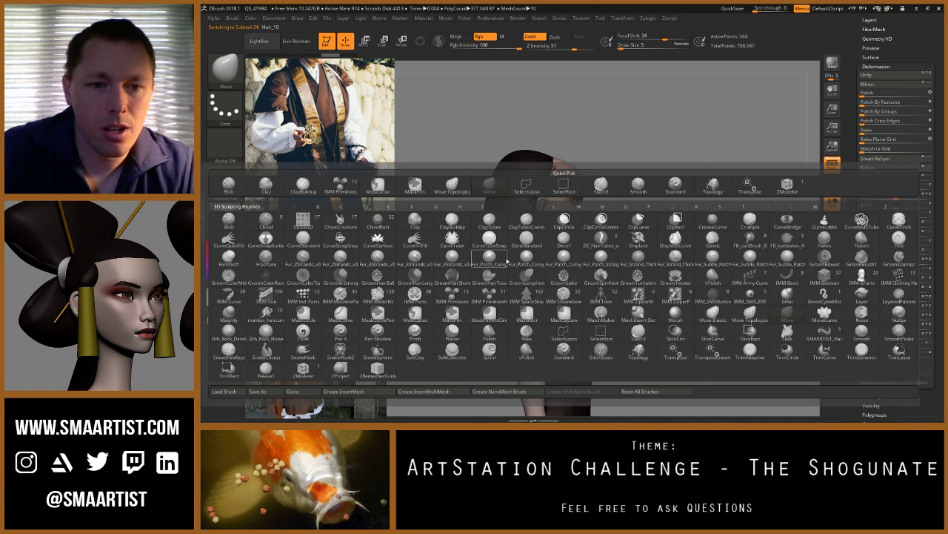
{"action": "left_click", "coordinate": [451, 242]}
{"action": "mouse_move", "coordinate": [551, 163]}
{"action": "left_mouse_down"}
{"action": "mouse_move", "coordinate": [528, 276]}
{"action": "mouse_move", "coordinate": [515, 256]}
{"action": "left_mouse_up"}
{"action": "mouse_move", "coordinate": [635, 239]}
{"action": "left_mouse_down"}
{"action": "mouse_move", "coordinate": [574, 252]}
{"action": "mouse_move", "coordinate": [625, 246]}
{"action": "mouse_move", "coordinate": [626, 262]}
{"action": "mouse_move", "coordinate": [663, 268]}
{"action": "left_mouse_up"}
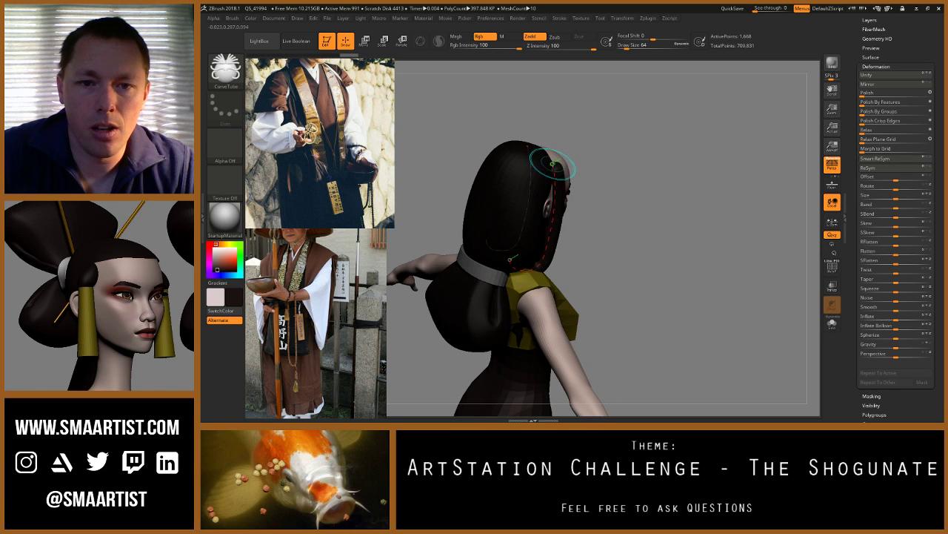
{"action": "key", "text": "s"}
{"action": "left_click", "coordinate": [554, 157]}
{"action": "left_click_drag", "start_coordinate": [617, 221], "coordinate": [493, 222]}
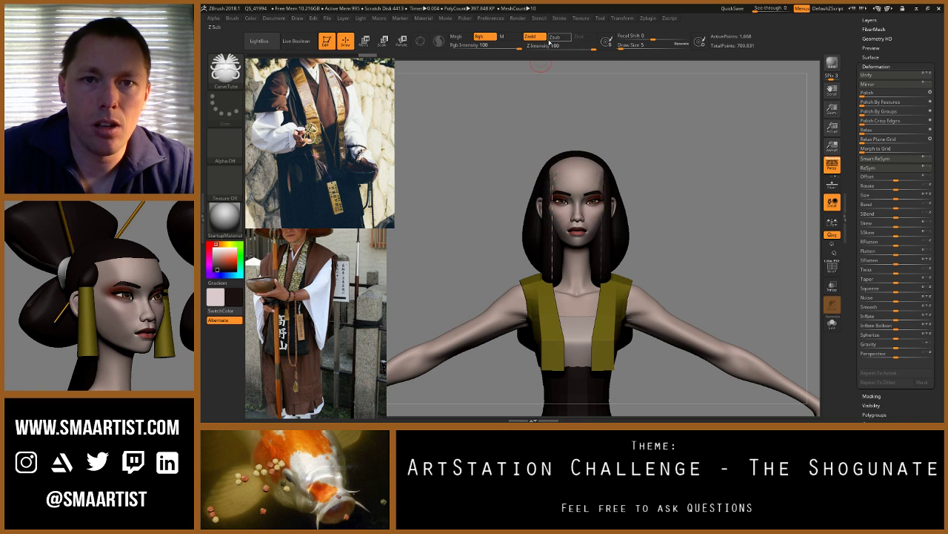
Step: Turn on Lock Start and Lock End for the curve and pull the strand's middle beside the face
{"action": "left_click", "coordinate": [559, 17]}
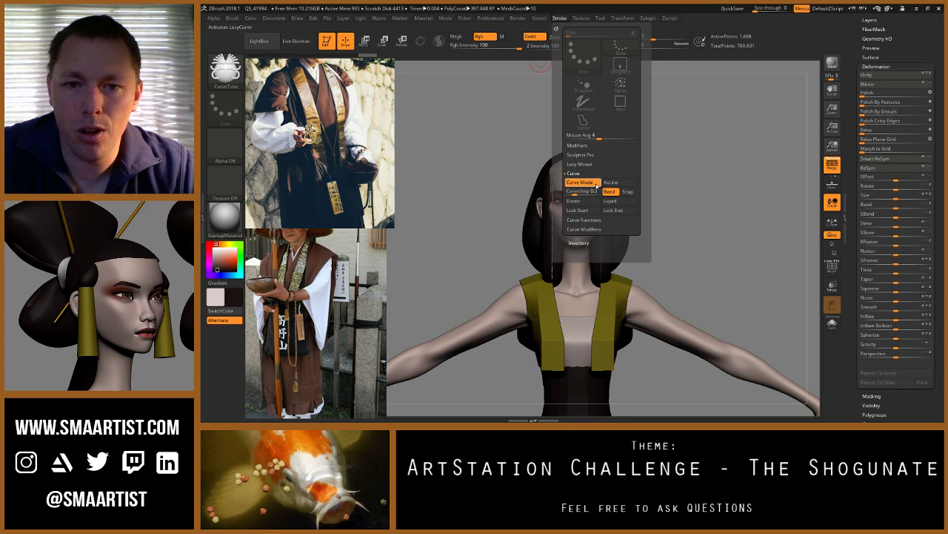
{"action": "mouse_move", "coordinate": [677, 265]}
{"action": "left_mouse_down"}
{"action": "mouse_move", "coordinate": [714, 252]}
{"action": "mouse_move", "coordinate": [659, 255]}
{"action": "left_mouse_up"}
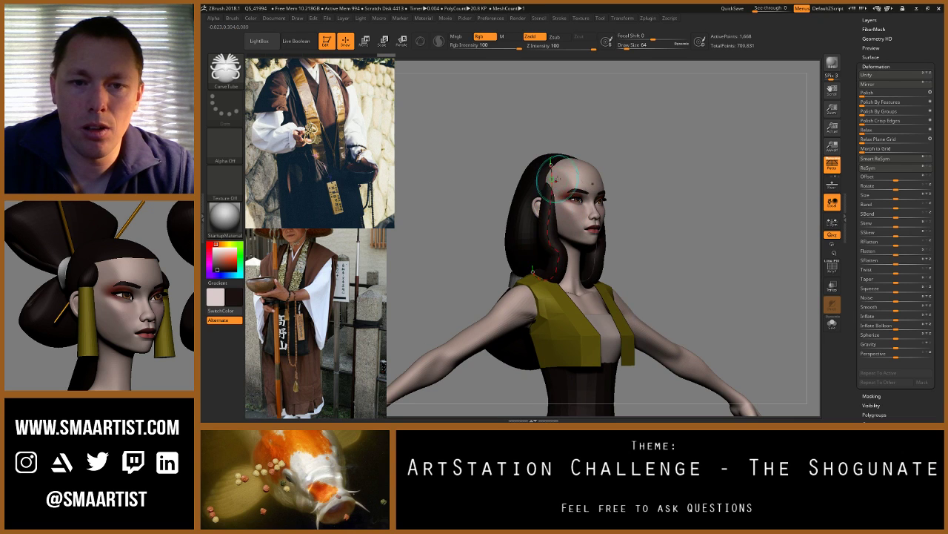
{"action": "left_click_drag", "start_coordinate": [667, 222], "coordinate": [621, 226]}
{"action": "mouse_move", "coordinate": [555, 190]}
{"action": "left_mouse_down"}
{"action": "mouse_move", "coordinate": [540, 189]}
{"action": "mouse_move", "coordinate": [554, 181]}
{"action": "mouse_move", "coordinate": [545, 178]}
{"action": "mouse_move", "coordinate": [563, 180]}
{"action": "left_mouse_up"}
Step: Set the curve-editing size to 256 with a focal shift of 49 and bend the strand around the cheek
{"action": "key", "text": "s"}
{"action": "left_click", "coordinate": [554, 178]}
{"action": "key", "text": "s"}
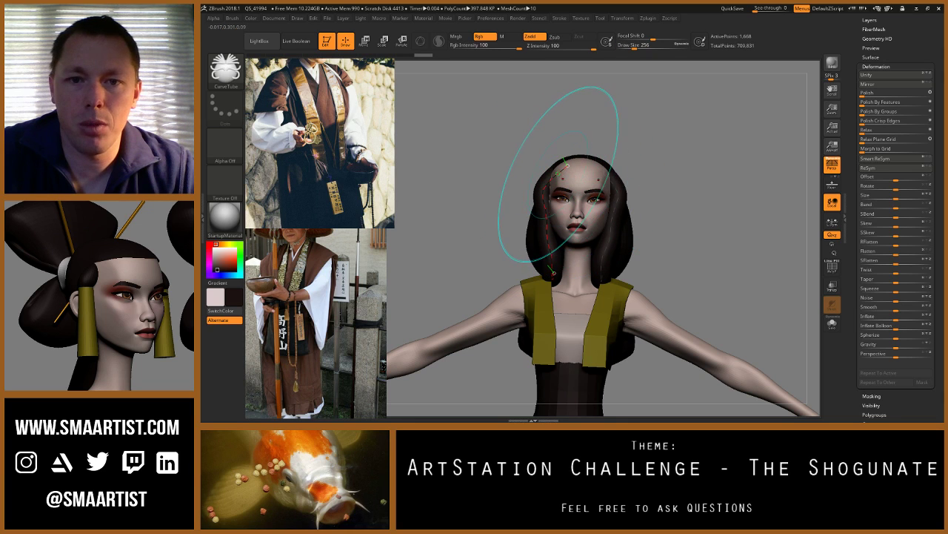
{"action": "key", "text": "space"}
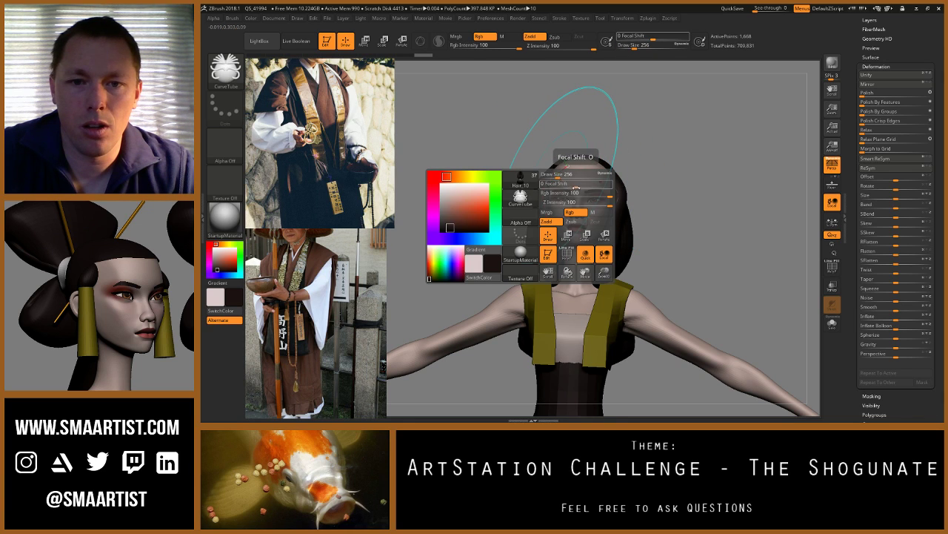
{"action": "mouse_move", "coordinate": [577, 185]}
{"action": "left_mouse_down"}
{"action": "mouse_move", "coordinate": [593, 185]}
{"action": "mouse_move", "coordinate": [549, 176]}
{"action": "left_mouse_up"}
{"action": "left_click_drag", "start_coordinate": [545, 228], "coordinate": [537, 239]}
{"action": "right_click_drag", "start_coordinate": [543, 195], "coordinate": [638, 168]}
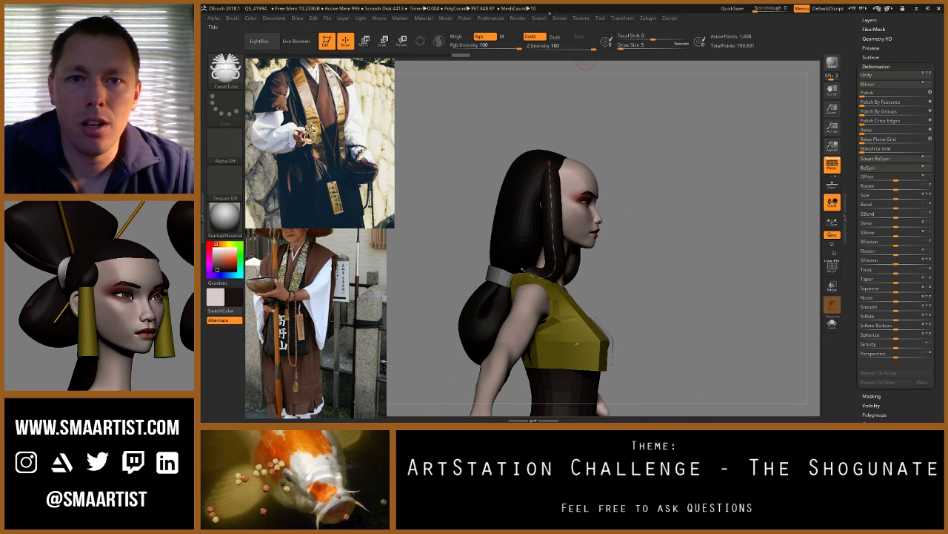
Step: Enable the Intensity and Size curve modifiers, shape the falloff graph to peak mid-curve, and apply the taper to the strand
{"action": "left_click", "coordinate": [560, 18]}
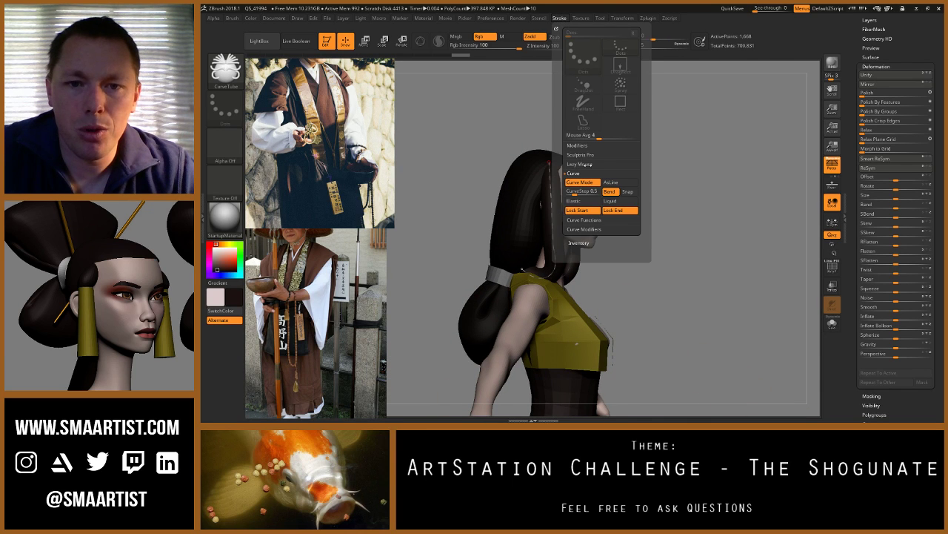
{"action": "left_click", "coordinate": [584, 220]}
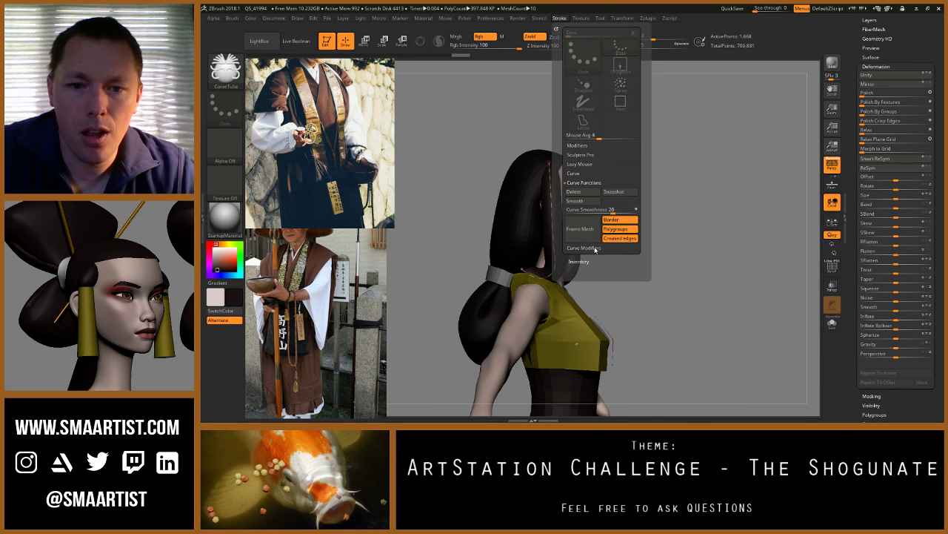
{"action": "left_click", "coordinate": [592, 248]}
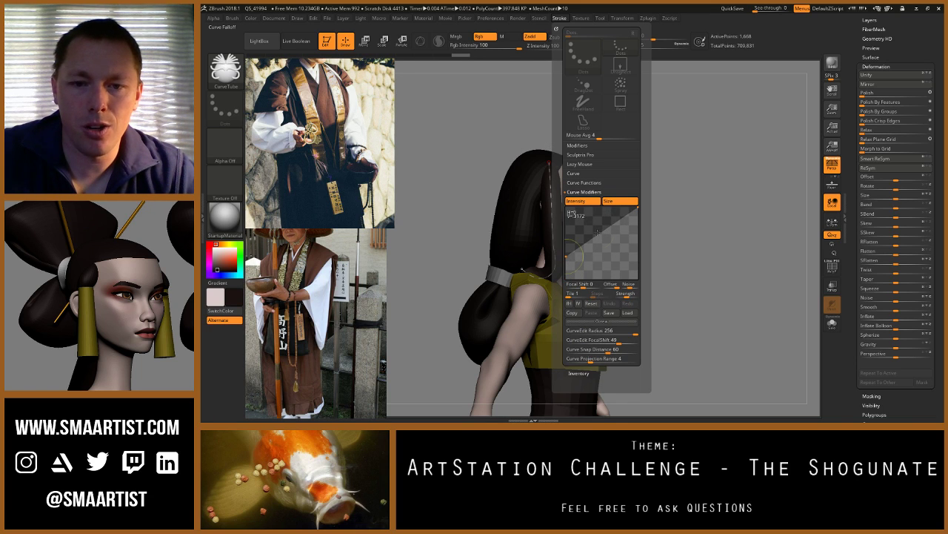
{"action": "left_click_drag", "start_coordinate": [597, 232], "coordinate": [628, 254]}
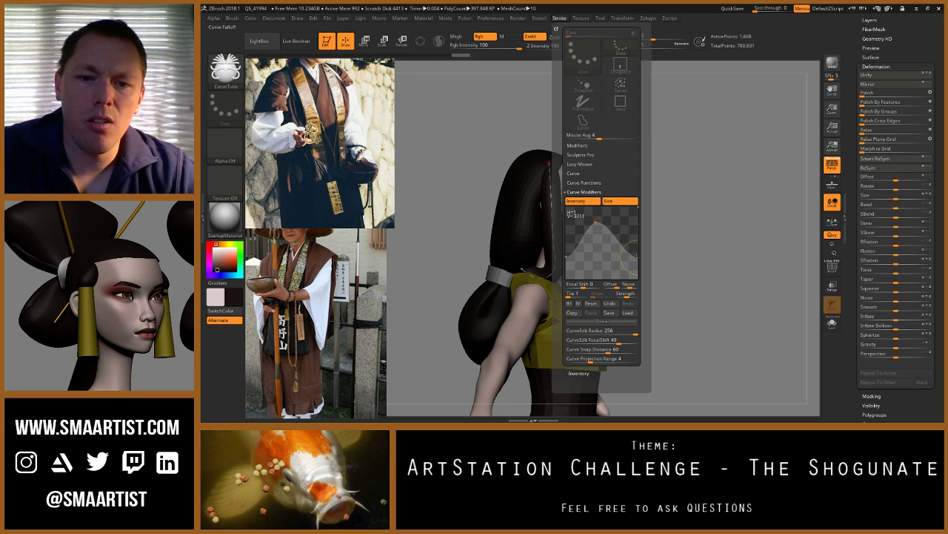
{"action": "left_click_drag", "start_coordinate": [595, 221], "coordinate": [602, 216]}
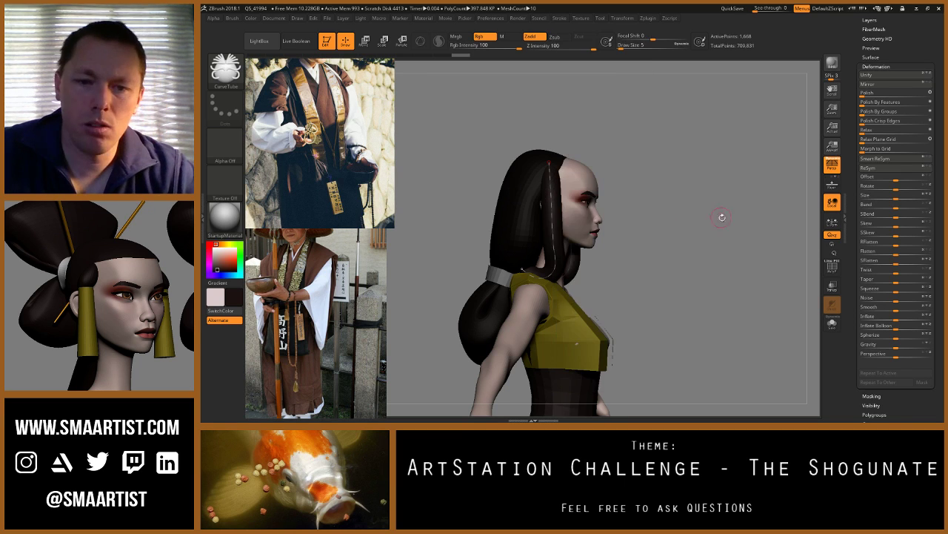
{"action": "left_click", "coordinate": [556, 229]}
{"action": "mouse_move", "coordinate": [651, 231]}
{"action": "left_mouse_down"}
{"action": "mouse_move", "coordinate": [589, 251]}
{"action": "mouse_move", "coordinate": [614, 247]}
{"action": "left_mouse_up"}
Step: Reshape the tapered strand's curve beside the face and reposition its upper end on the scalp hair
{"action": "left_click", "coordinate": [559, 19]}
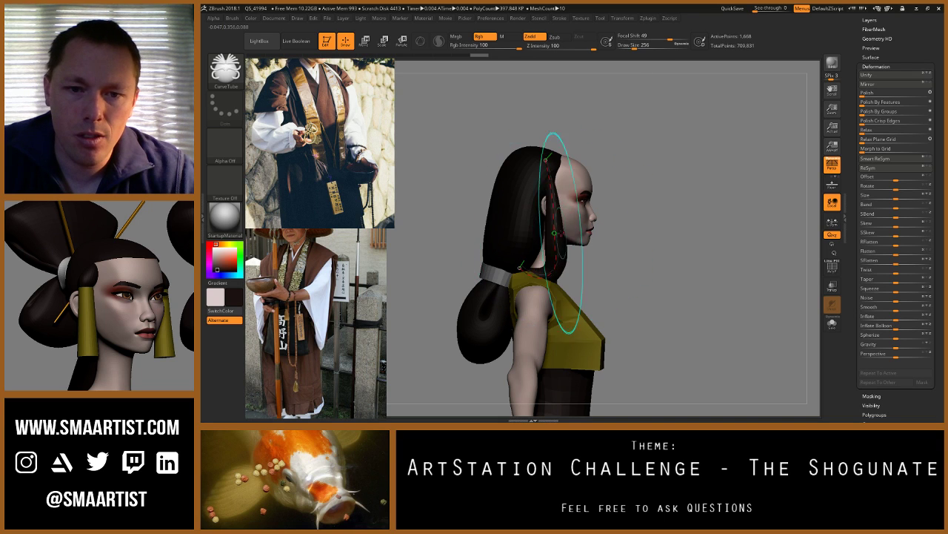
{"action": "mouse_move", "coordinate": [575, 253]}
{"action": "left_mouse_down"}
{"action": "mouse_move", "coordinate": [562, 288]}
{"action": "mouse_move", "coordinate": [547, 250]}
{"action": "left_mouse_up"}
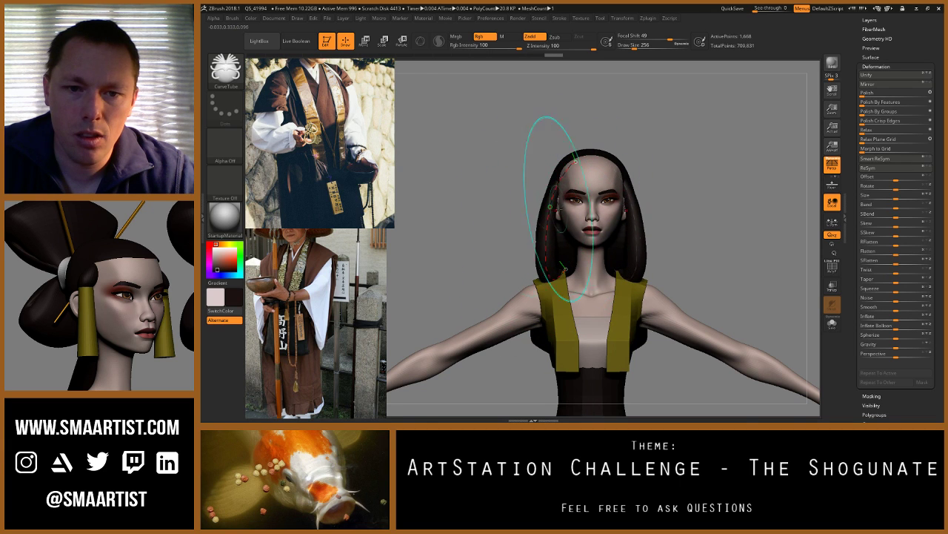
{"action": "mouse_move", "coordinate": [546, 159]}
{"action": "left_mouse_down"}
{"action": "mouse_move", "coordinate": [604, 205]}
{"action": "mouse_move", "coordinate": [551, 180]}
{"action": "left_mouse_up"}
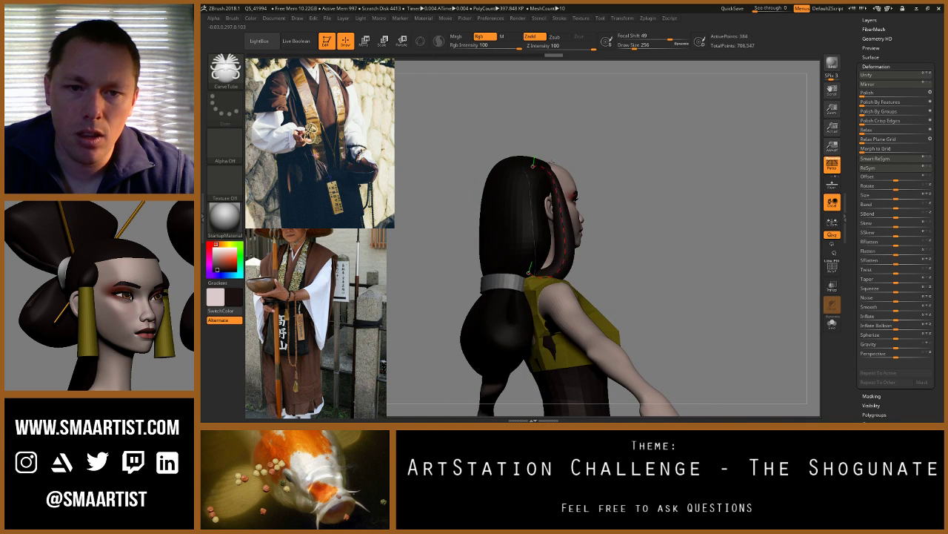
{"action": "right_click_drag", "start_coordinate": [549, 184], "coordinate": [526, 164]}
{"action": "left_click", "coordinate": [537, 155]}
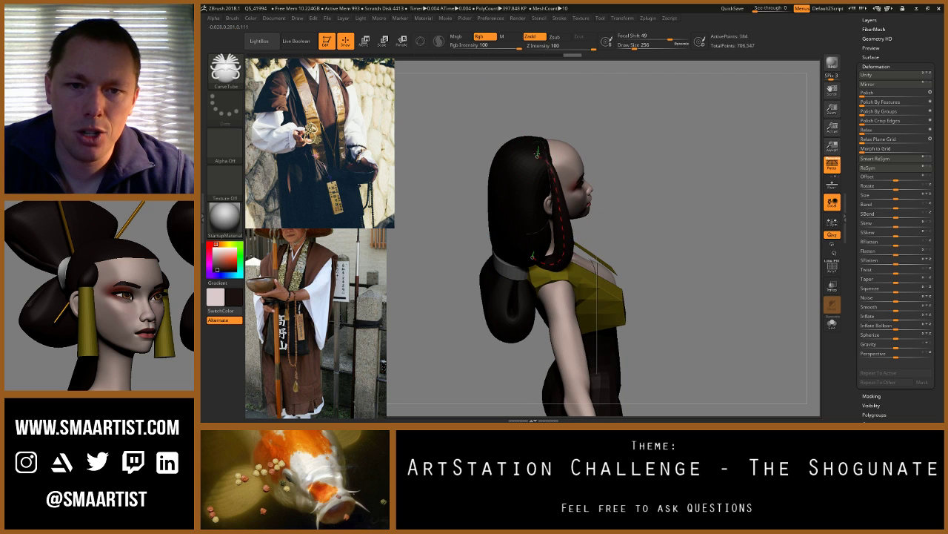
{"action": "left_click_drag", "start_coordinate": [545, 147], "coordinate": [547, 149]}
{"action": "right_click_drag", "start_coordinate": [546, 151], "coordinate": [549, 188]}
{"action": "left_click_drag", "start_coordinate": [548, 188], "coordinate": [568, 149]}
{"action": "mouse_move", "coordinate": [568, 149]}
{"action": "right_mouse_down"}
{"action": "mouse_move", "coordinate": [541, 156]}
{"action": "mouse_move", "coordinate": [554, 148]}
{"action": "right_mouse_up"}
{"action": "left_click_drag", "start_coordinate": [554, 148], "coordinate": [539, 175]}
{"action": "right_click_drag", "start_coordinate": [538, 175], "coordinate": [515, 180]}
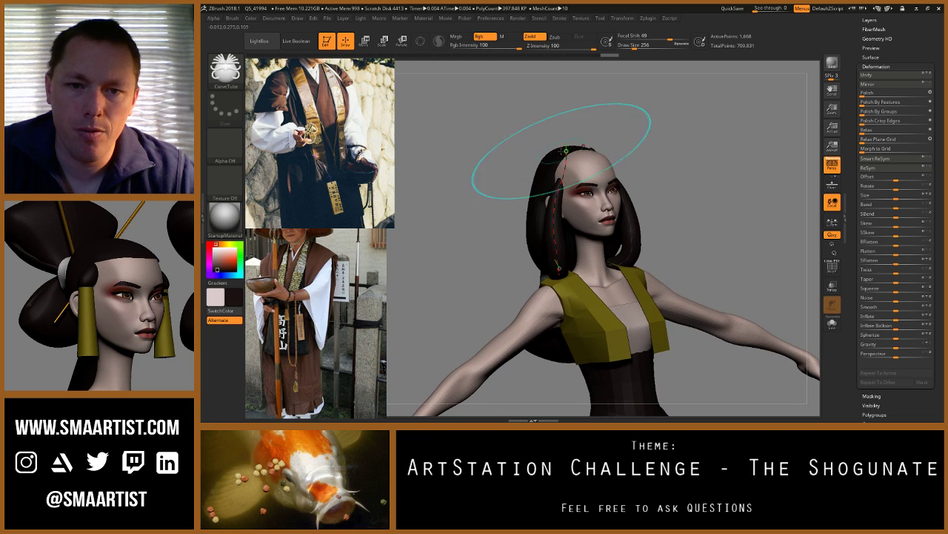
Step: Shift the strand's upper end down toward the temple and adjust its lower end near the shoulder
{"action": "left_click_drag", "start_coordinate": [566, 152], "coordinate": [559, 267]}
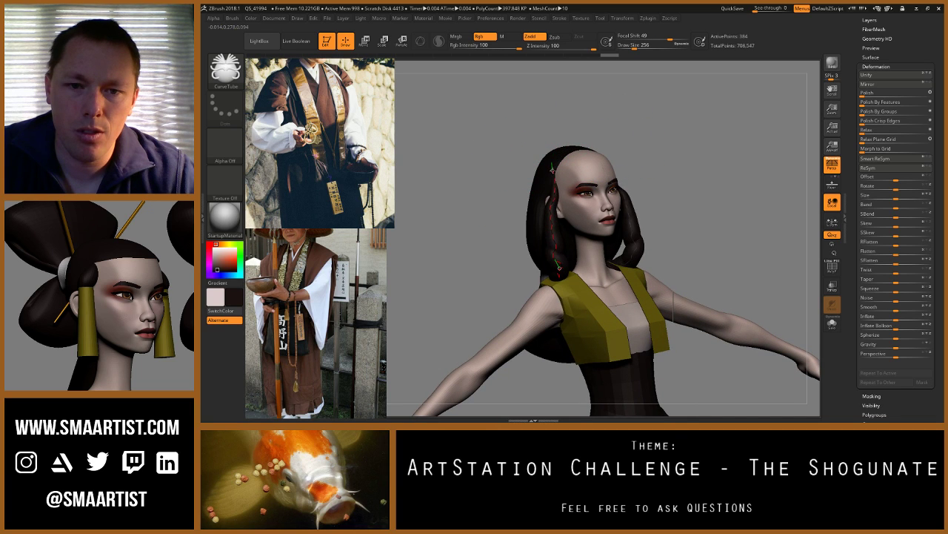
{"action": "right_click_drag", "start_coordinate": [560, 241], "coordinate": [570, 235]}
{"action": "left_click_drag", "start_coordinate": [569, 236], "coordinate": [564, 252]}
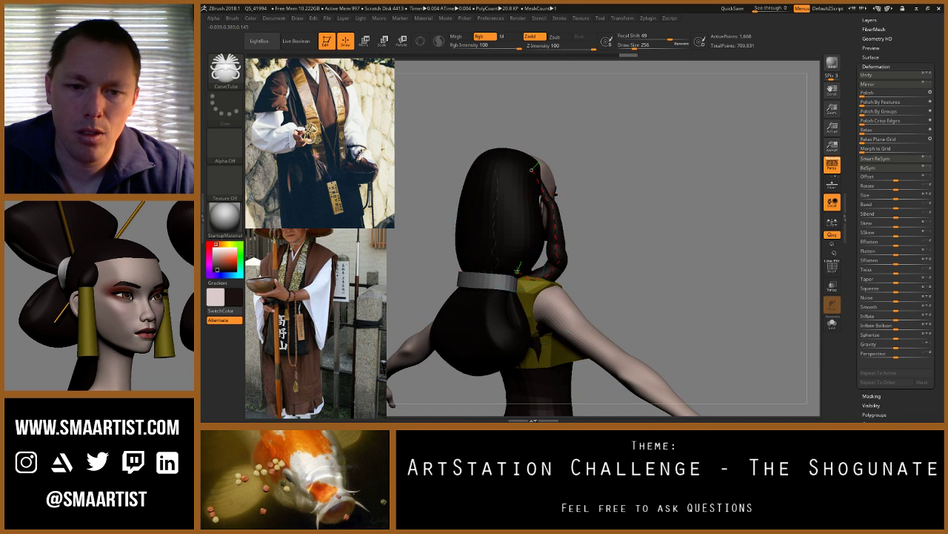
{"action": "right_click_drag", "start_coordinate": [563, 252], "coordinate": [495, 267]}
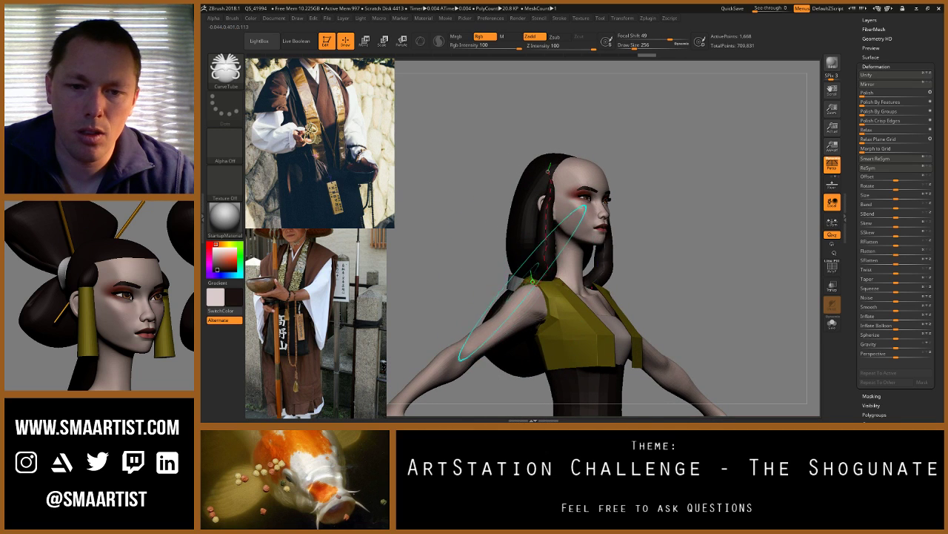
{"action": "left_click_drag", "start_coordinate": [542, 246], "coordinate": [537, 248]}
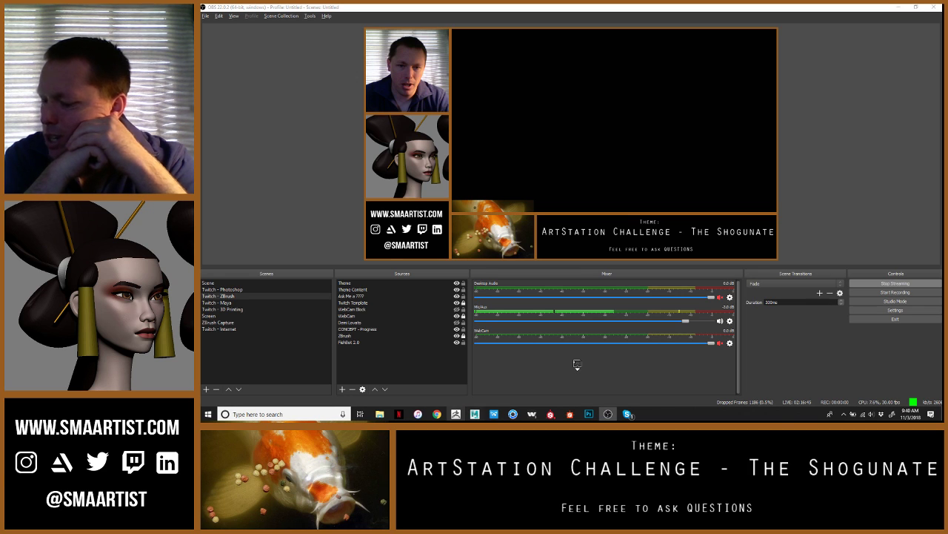
Step: Switch back to ZBrush and restore the QS_42012.ZPR project from the QuickSave files
{"action": "key", "text": "alt+Tab"}
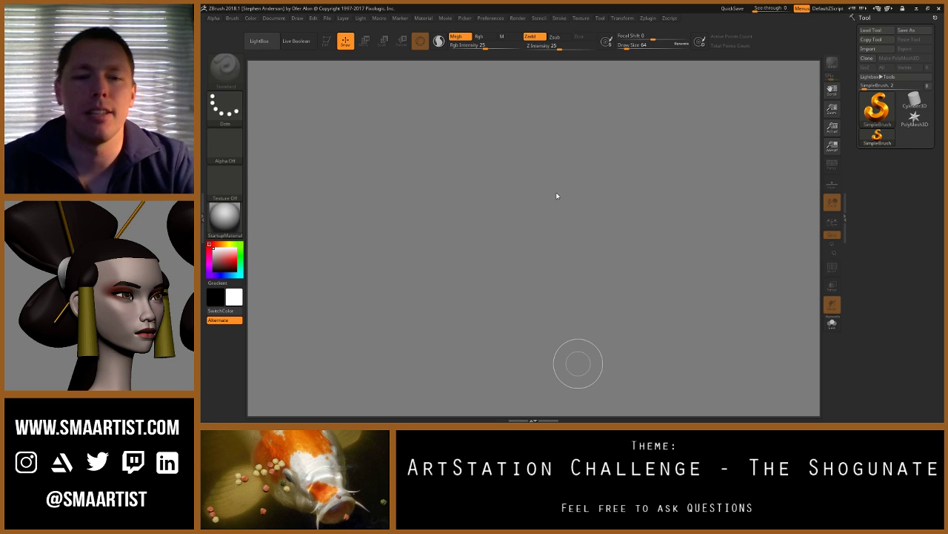
{"action": "key", "text": "comma"}
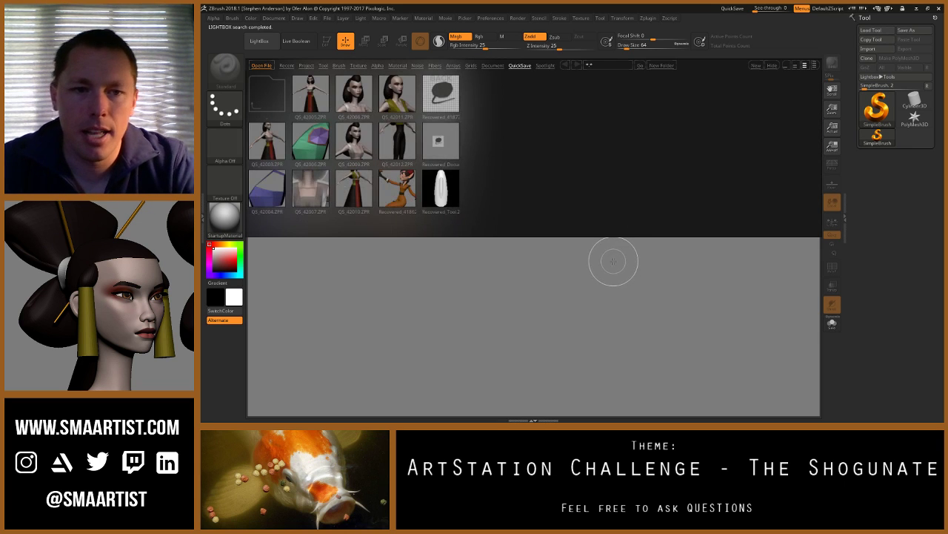
{"action": "double_click", "coordinate": [401, 146]}
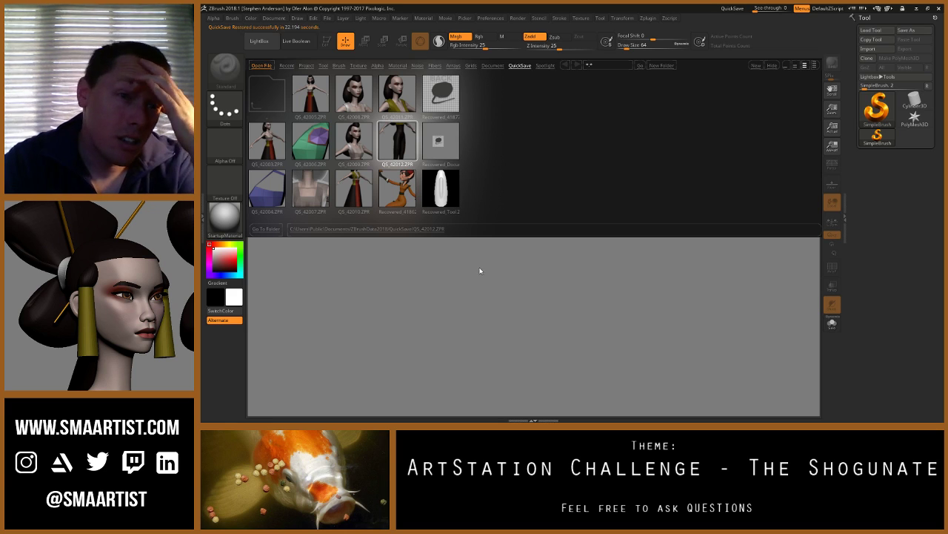
Step: Bring the restored figure's head into side profile and make the Hair_10 subtool active
{"action": "left_click_drag", "start_coordinate": [479, 268], "coordinate": [582, 207]}
{"action": "right_click_drag", "start_coordinate": [504, 197], "coordinate": [535, 245], "text": "ctrl"}
{"action": "mouse_move", "coordinate": [609, 157]}
{"action": "left_mouse_down", "text": "alt"}
{"action": "mouse_move", "coordinate": [615, 213]}
{"action": "mouse_move", "coordinate": [633, 202]}
{"action": "left_mouse_up", "text": "alt"}
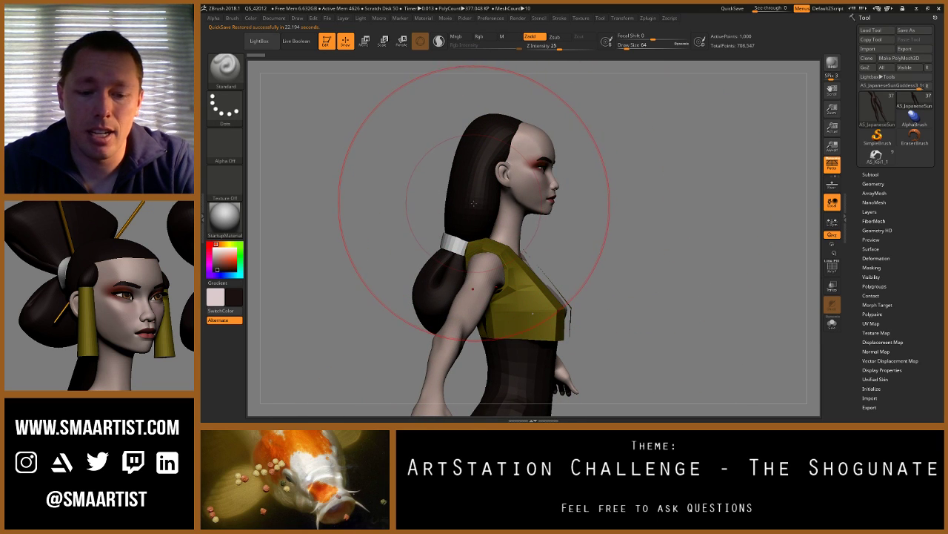
{"action": "key", "text": "n"}
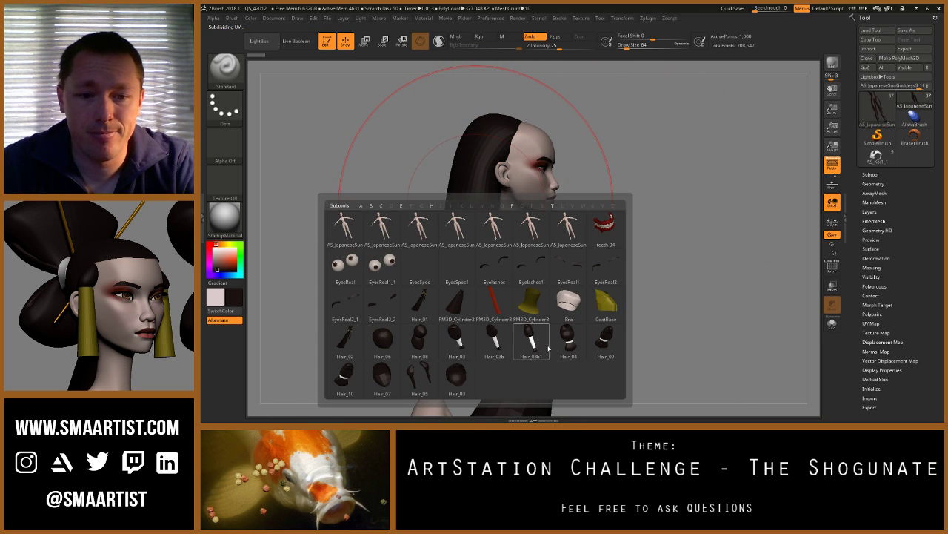
{"action": "left_click", "coordinate": [345, 377]}
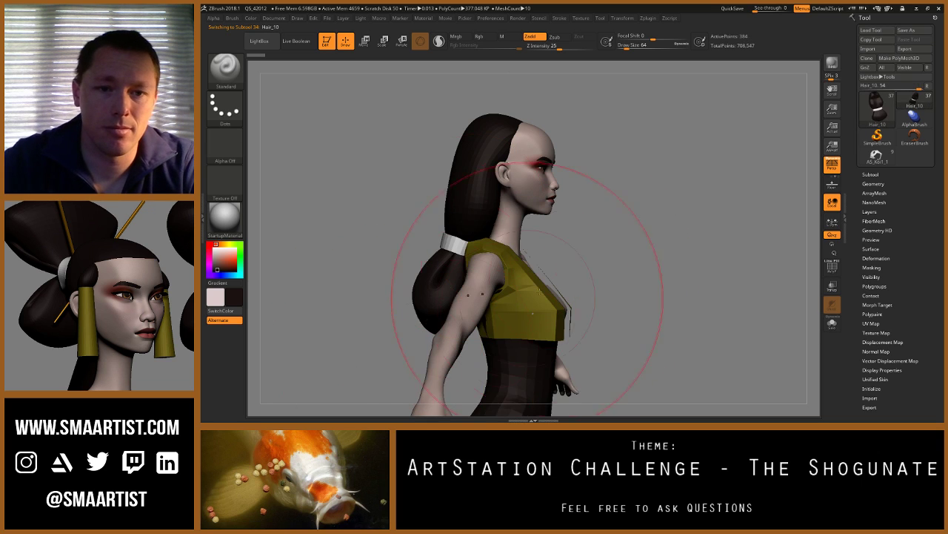